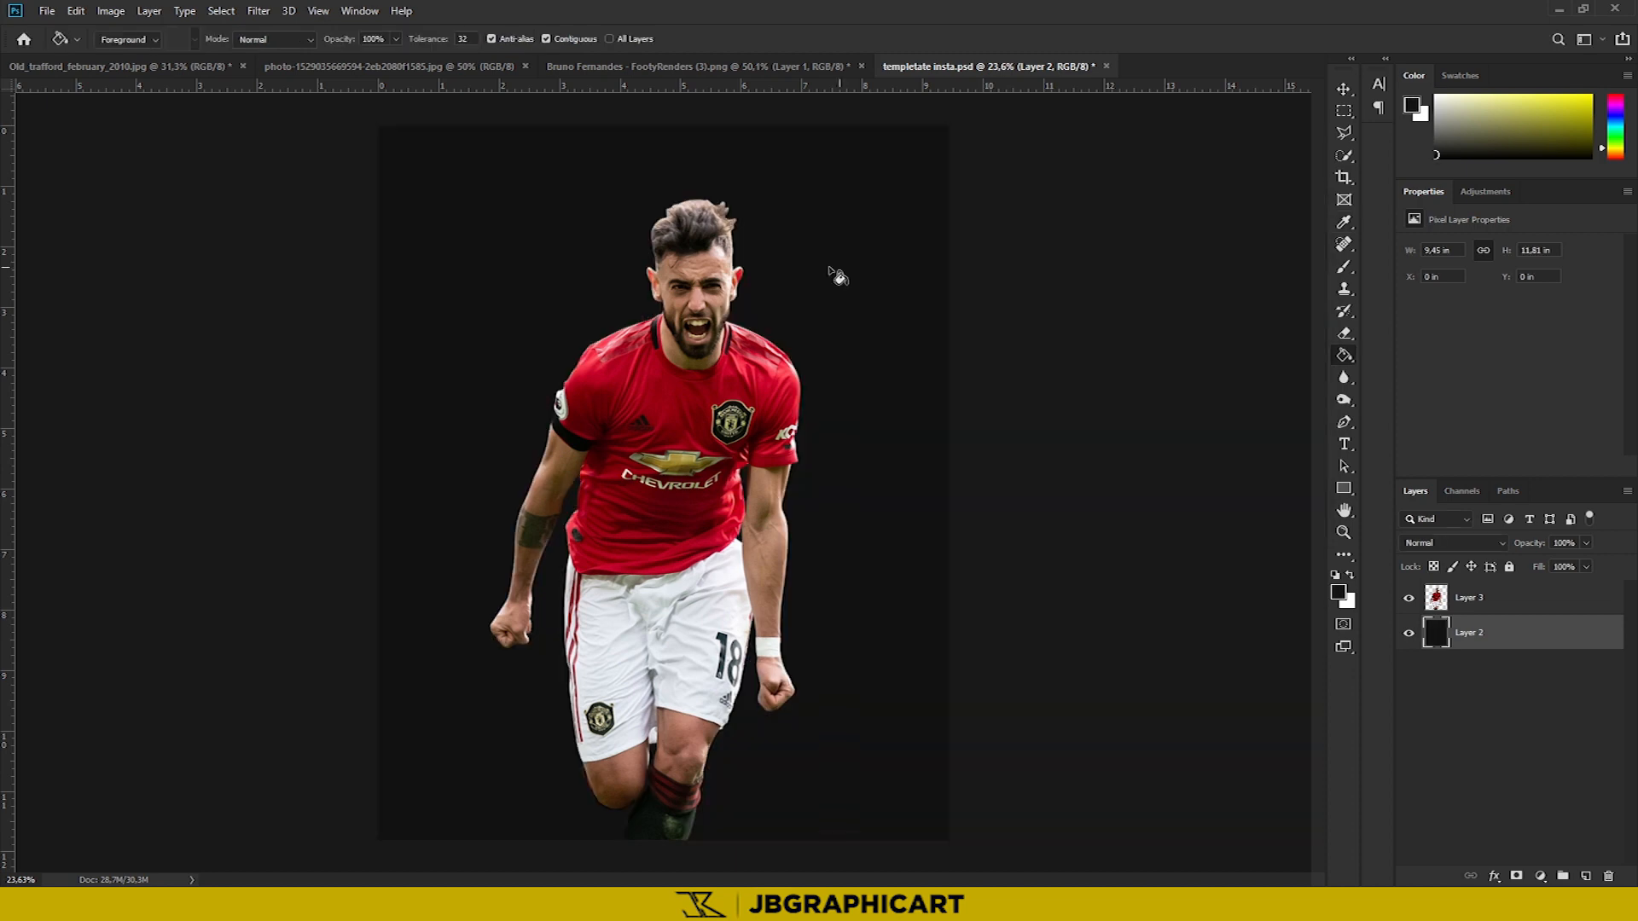
Set the foreground colour to black and fill the background layer behind the player with it
left_click(1338, 593)
left_click(945, 460)
left_click(1261, 241)
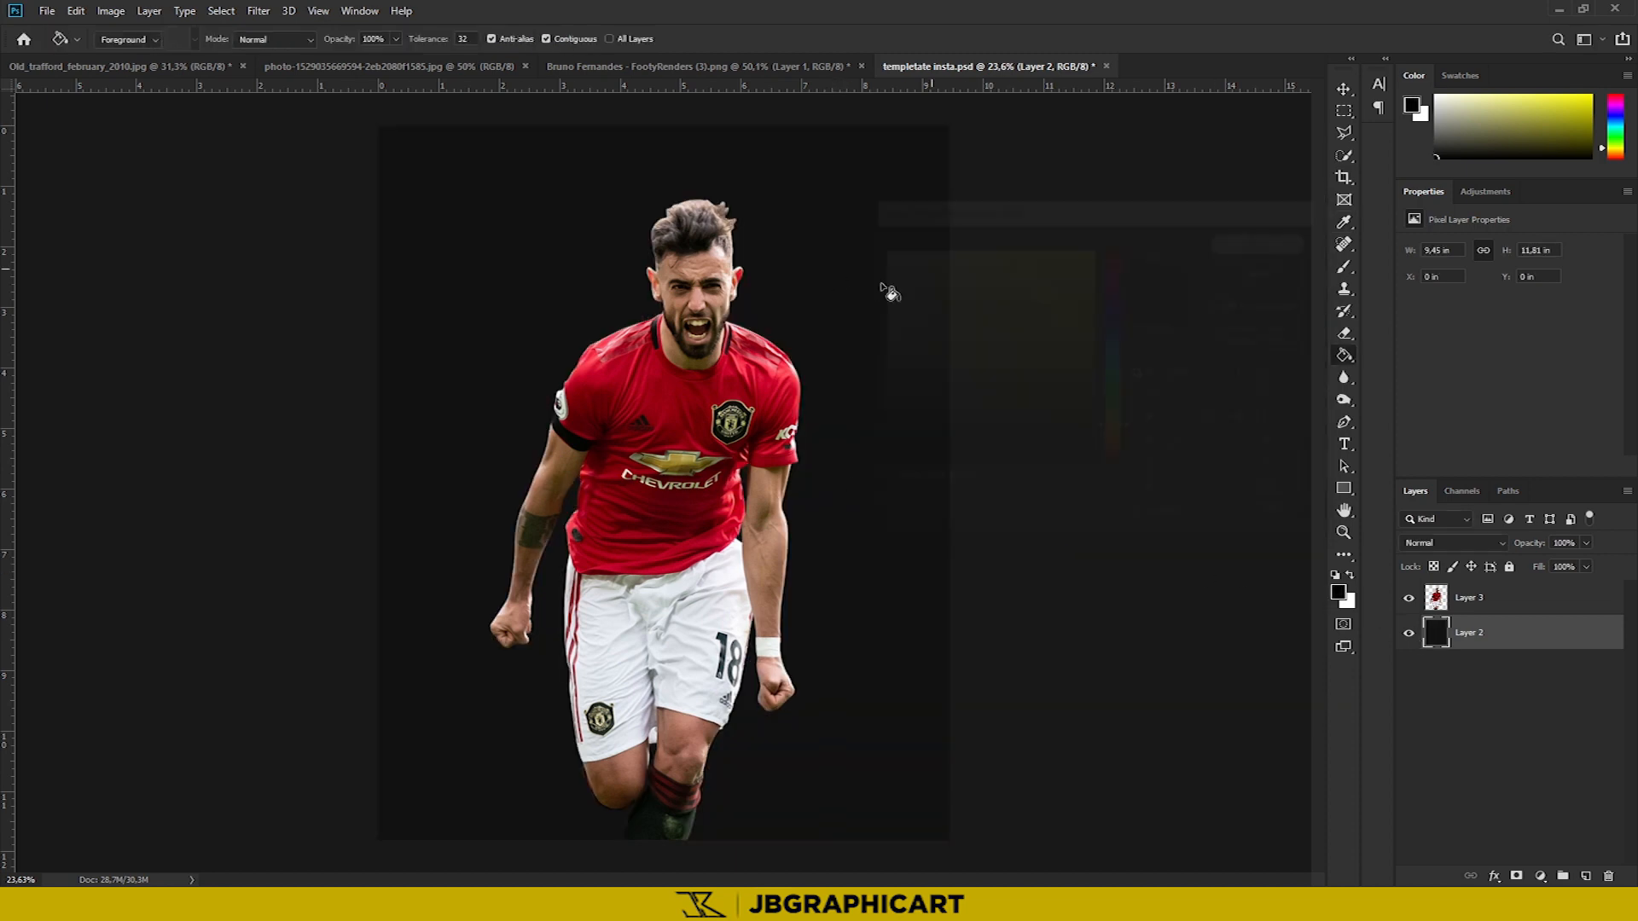
left_click(891, 280)
left_click(1351, 90)
Add a new layer, switch the foreground to white and stamp smoke in the lower-left corner with a 54% flow brush
left_click(1587, 876)
scroll(545, 674, "down", 3)
left_click(1351, 575)
left_click_drag(632, 667, 525, 668)
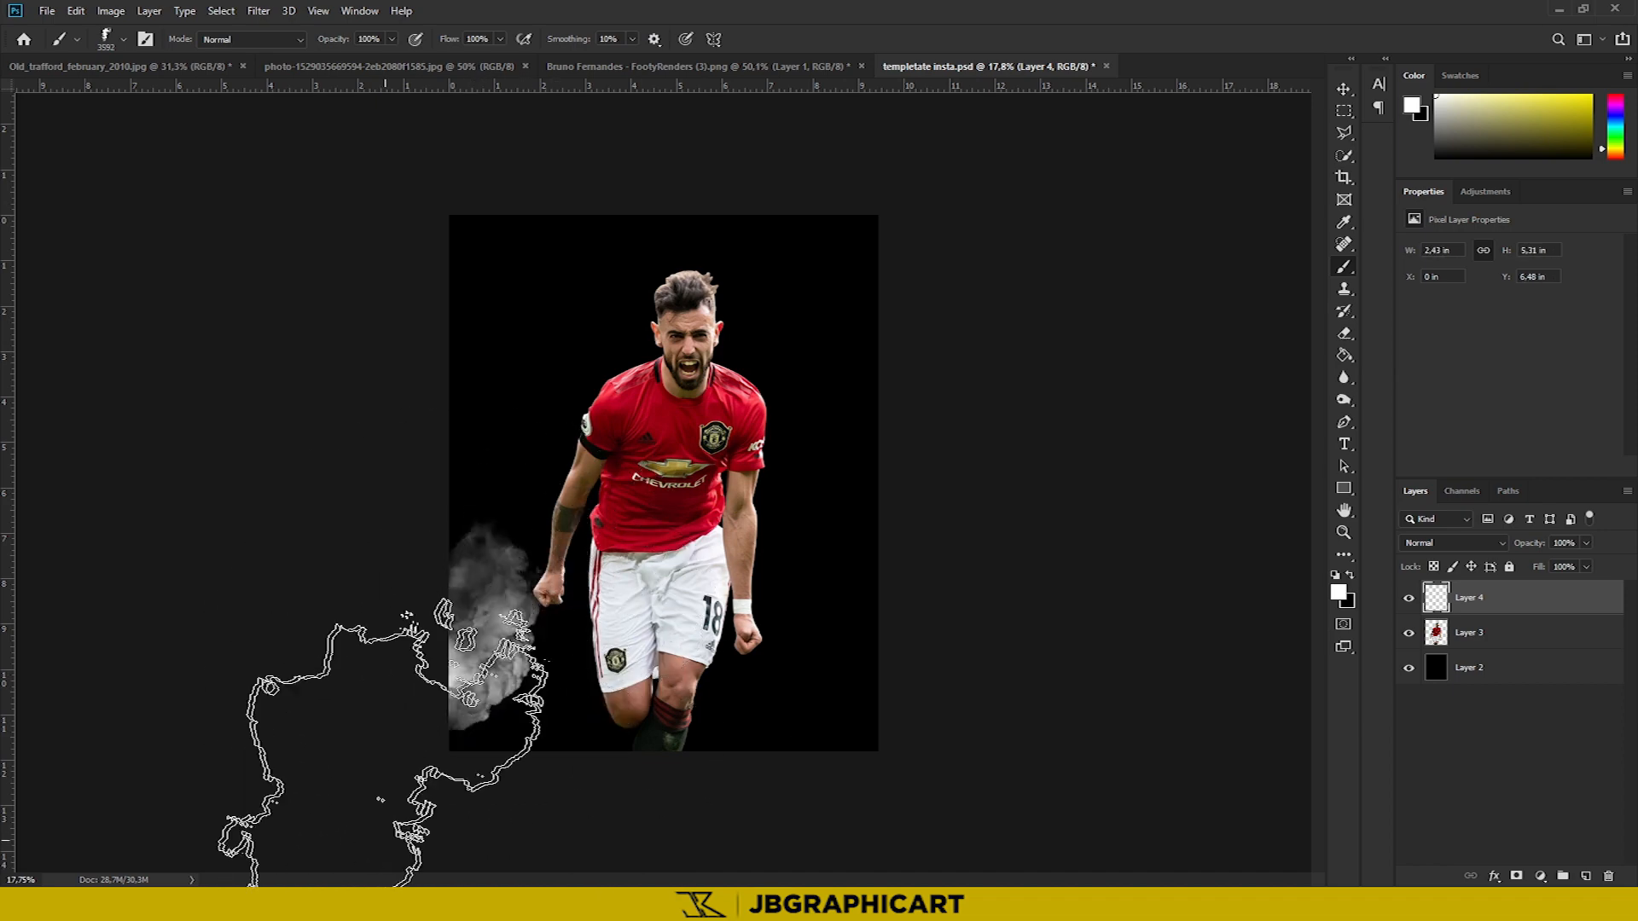
left_click_drag(467, 65, 463, 65)
left_click(375, 744)
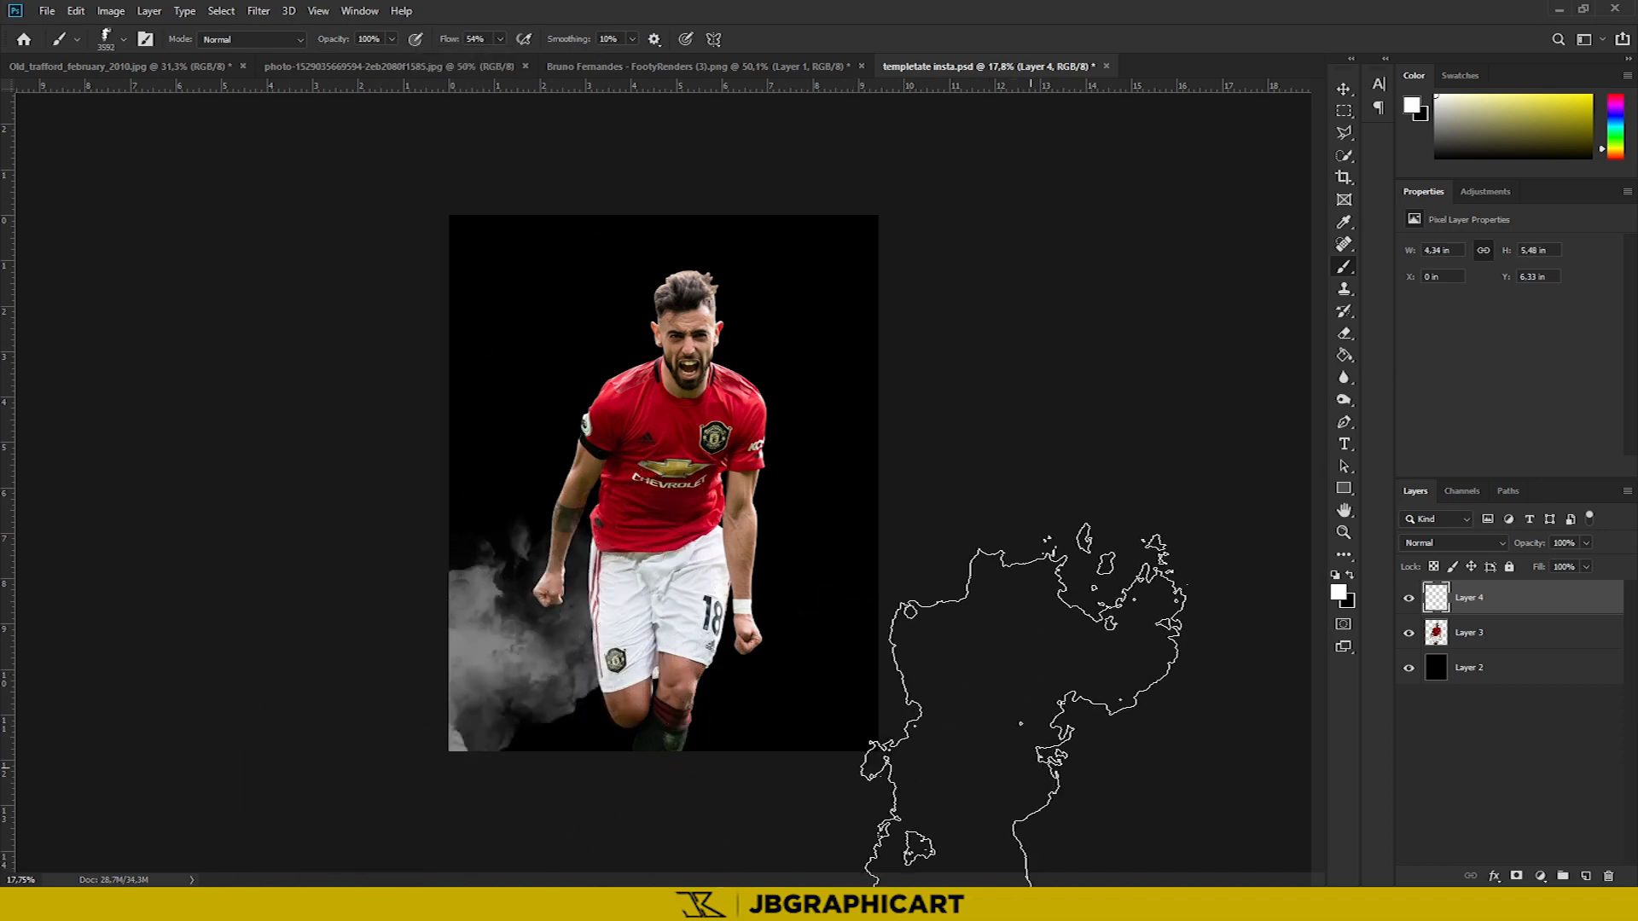
Stamp smoke in the lower-right corner of the canvas, trying a second smoke brush
left_click(915, 781)
right_click(871, 503)
left_click(960, 800)
left_click(815, 759)
key("ctrl+z")
left_click(819, 798)
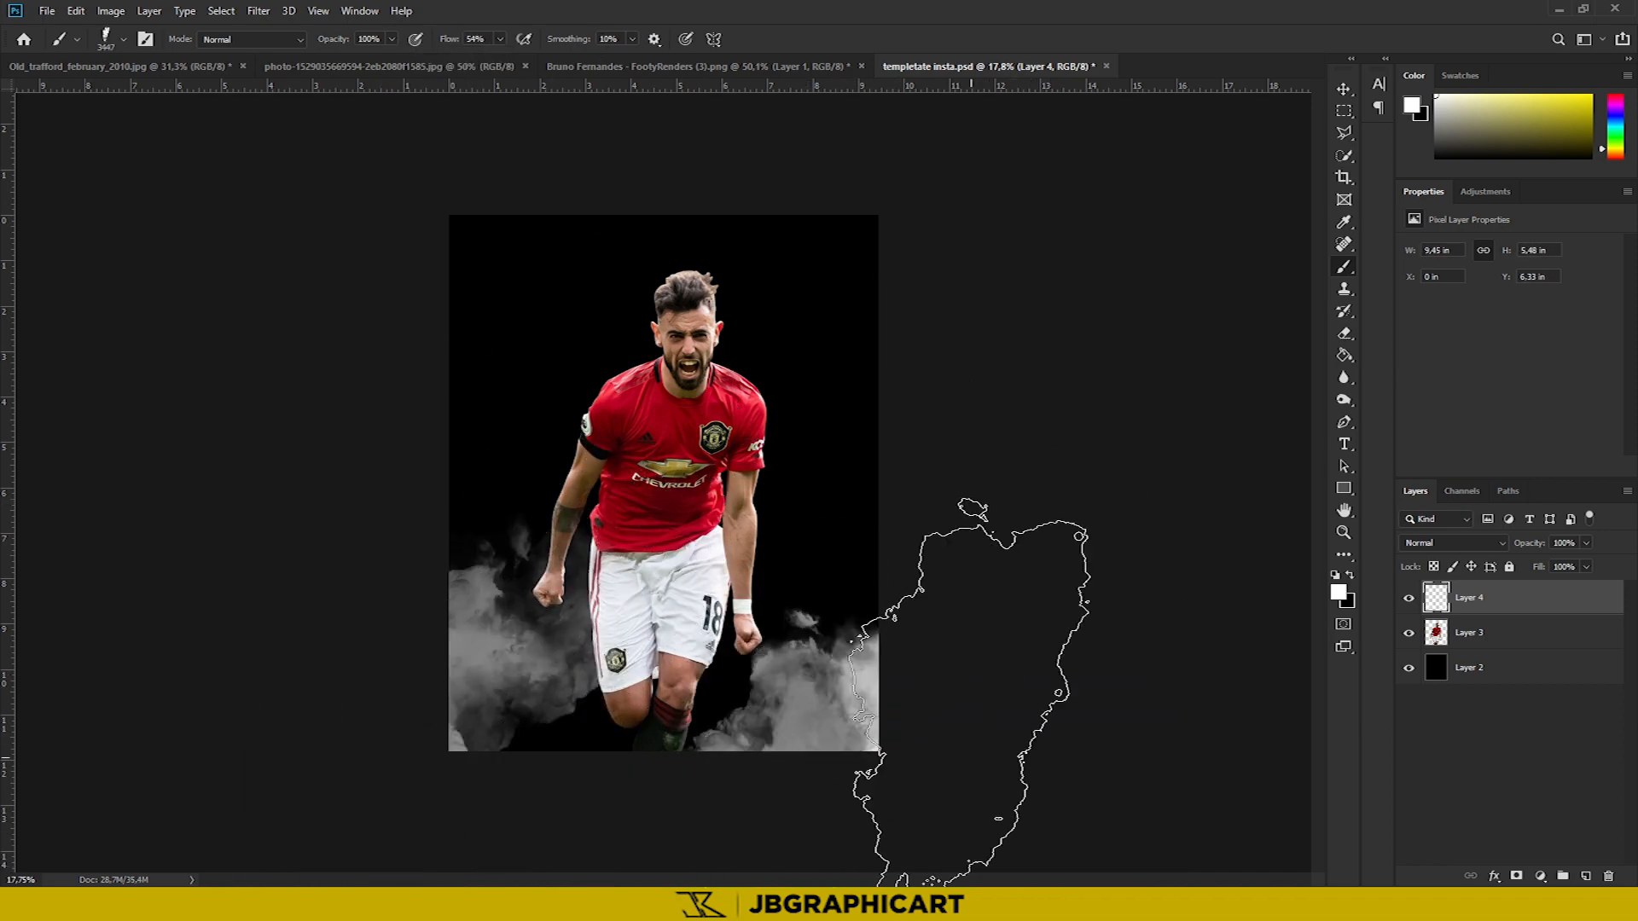
Try a 2500 px fog brush along the bottom of the canvas and undo the smoke stamps
right_click(738, 539)
scroll(845, 716, "down", 2)
left_click(765, 630)
left_click(767, 754)
double_click(793, 790)
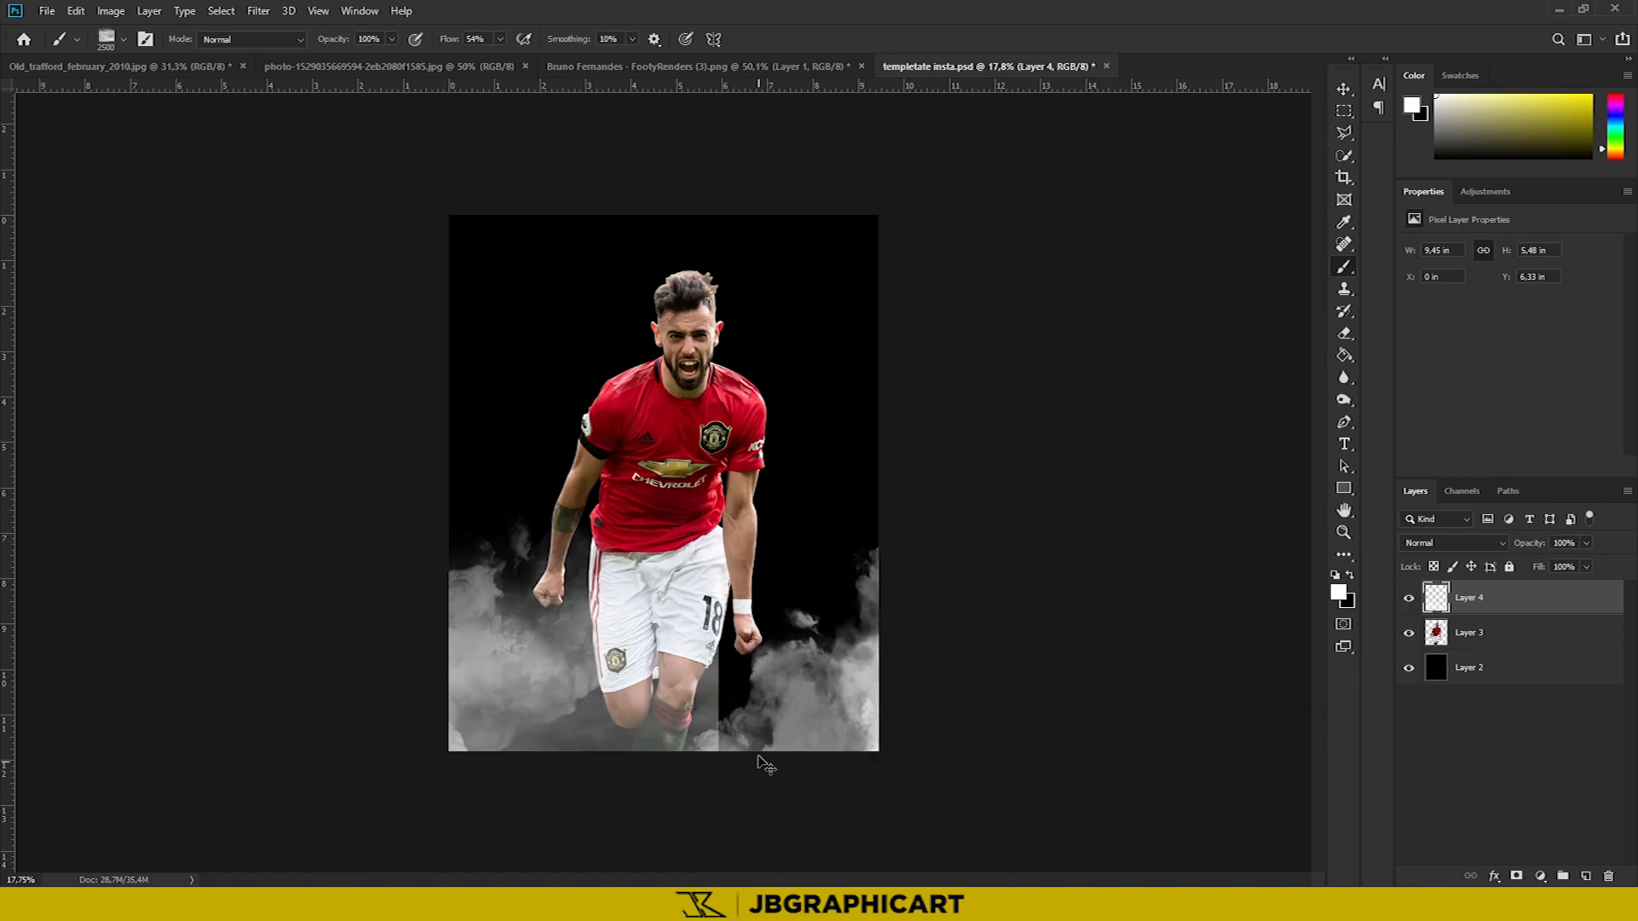
key("ctrl+z")
key("ctrl+z")
key("ctrl+z")
Stamp a soft band of fog across the bottom of the canvas with the 2500 px fog brush
left_click(659, 790)
key("ctrl+z")
left_click(659, 745)
key("ctrl+z")
left_click(664, 740)
Add a new layer and stamp another 2500 px fog brush over the left and middle of the canvas at 100% flow
right_click(720, 517)
double_click(780, 592)
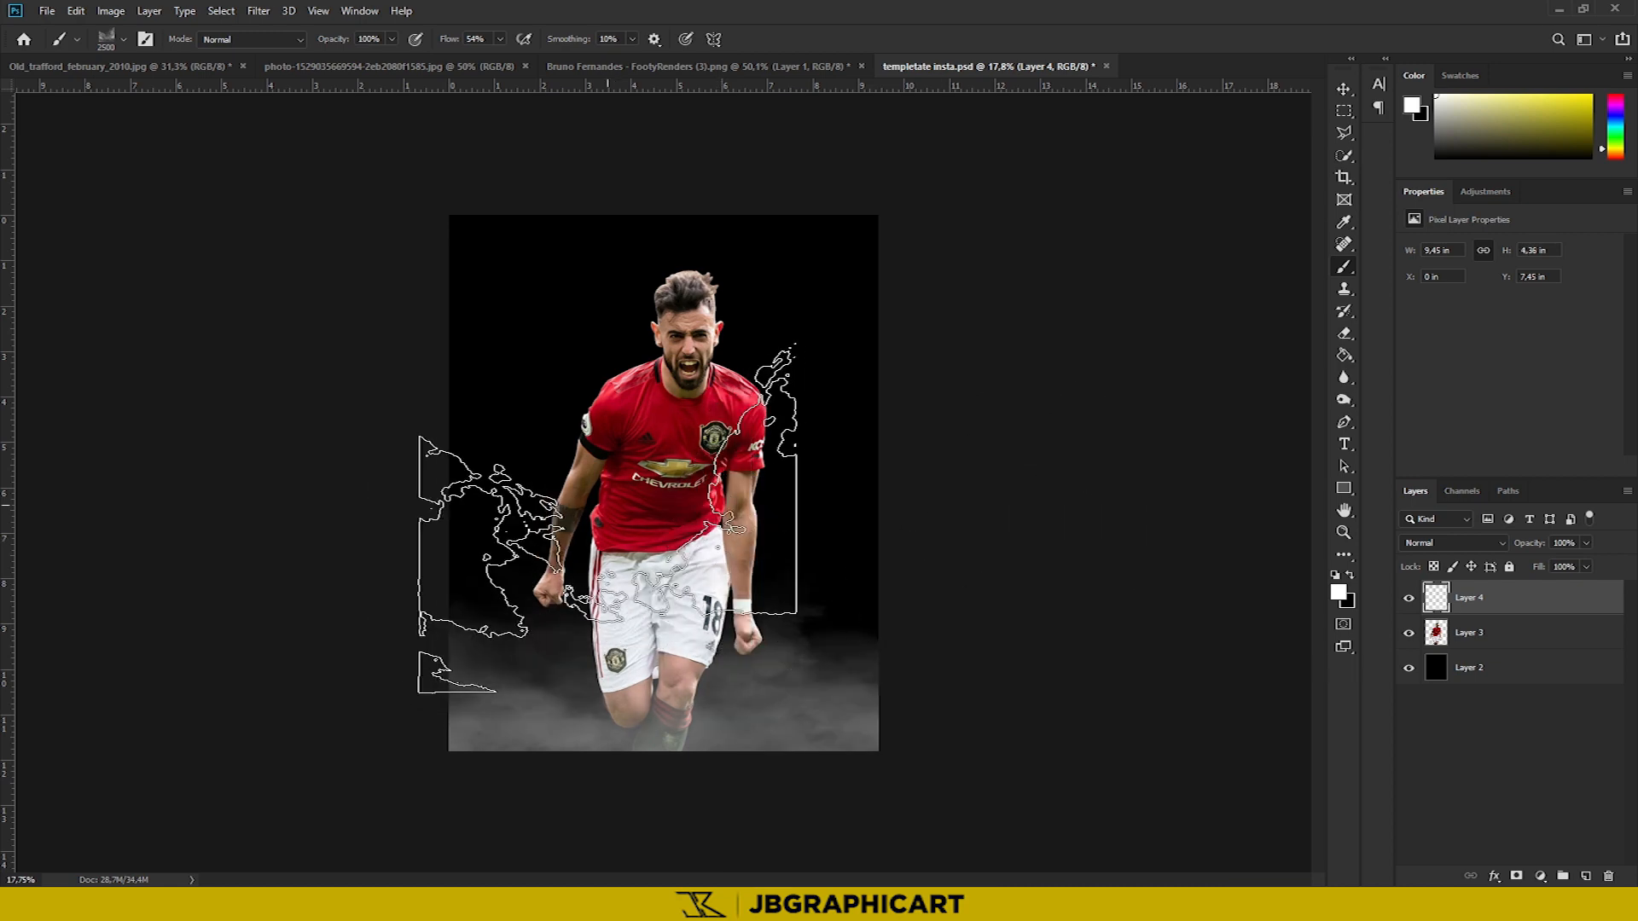
left_click(1586, 876)
key("shift+0")
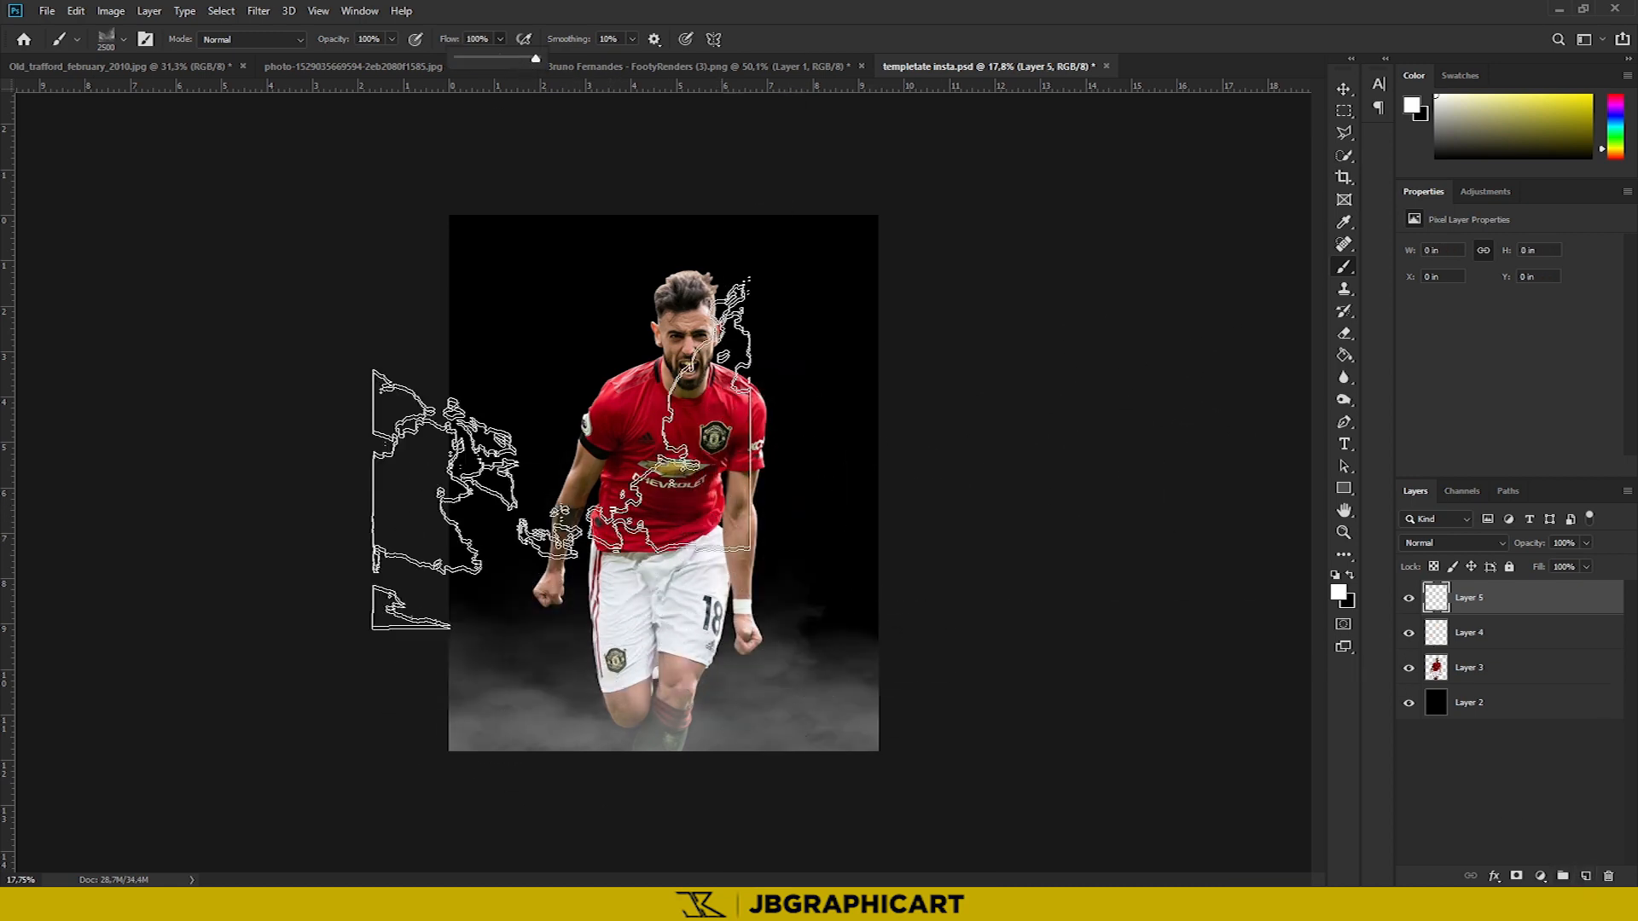
left_click(583, 528)
key("ctrl+z")
left_click(653, 509)
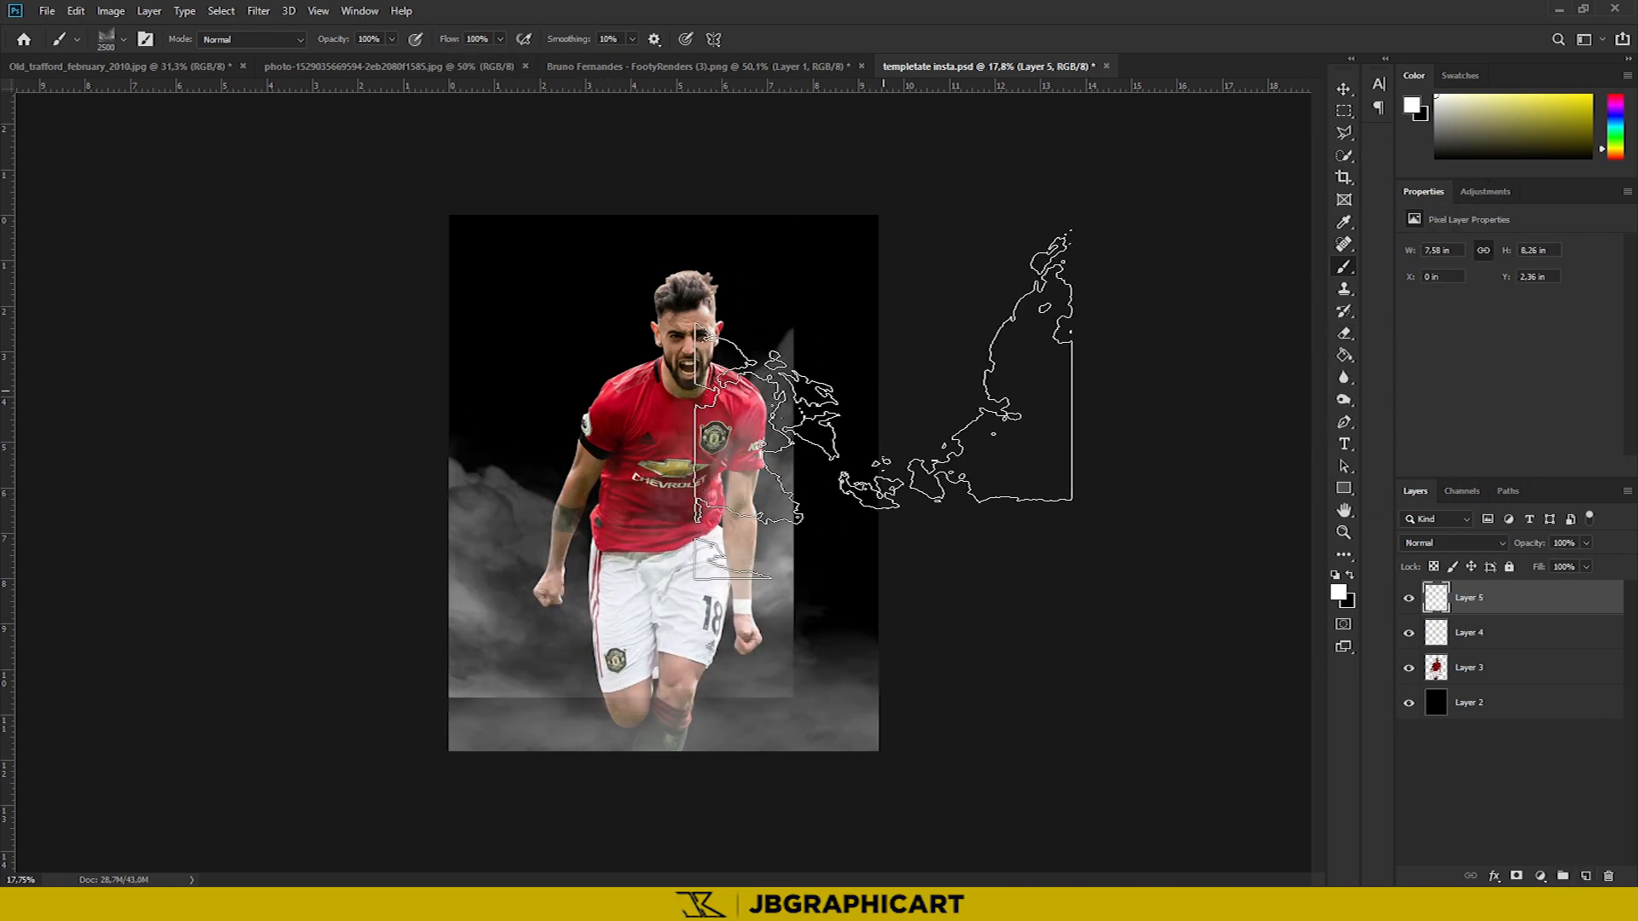
Move the player layer to the top of the stack and erase the hard edges of the fog on Layer 5
key("e")
left_click_drag(1527, 668, 1527, 590)
left_click(1510, 632)
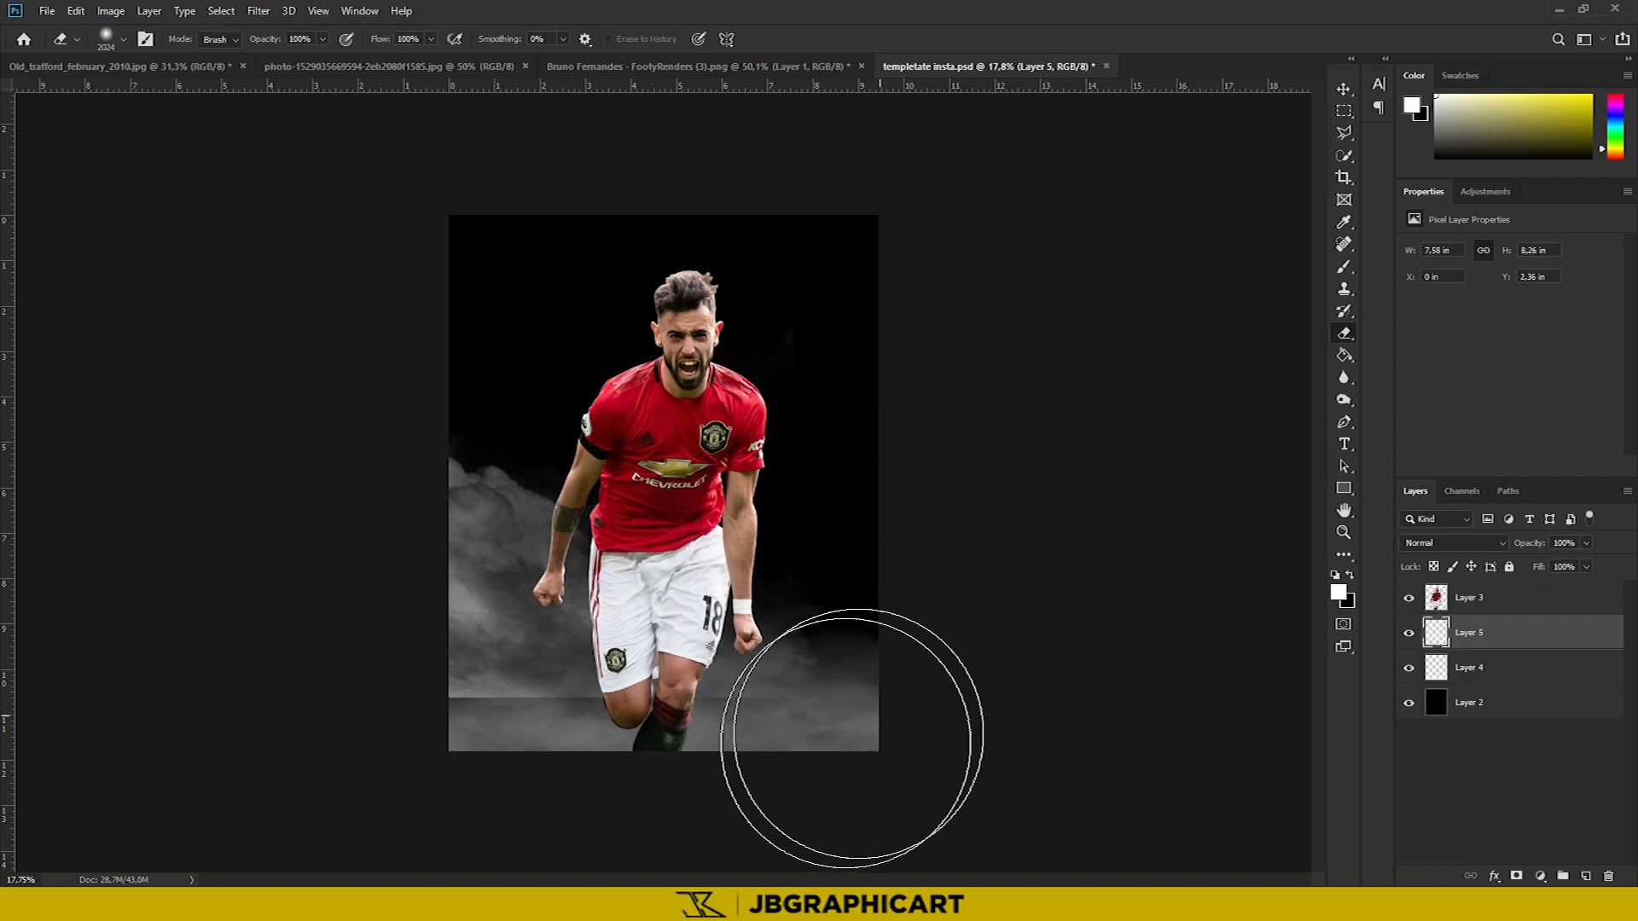
left_click_drag(853, 738, 841, 844)
Stamp smoke at the lower right on a new layer below the player and erase its hard lower edge
left_click(1345, 267)
right_click(741, 488)
scroll(862, 734, "down", 2)
left_click(862, 817)
left_click(937, 452)
key("ctrl+z")
left_click(909, 589)
left_click(855, 606)
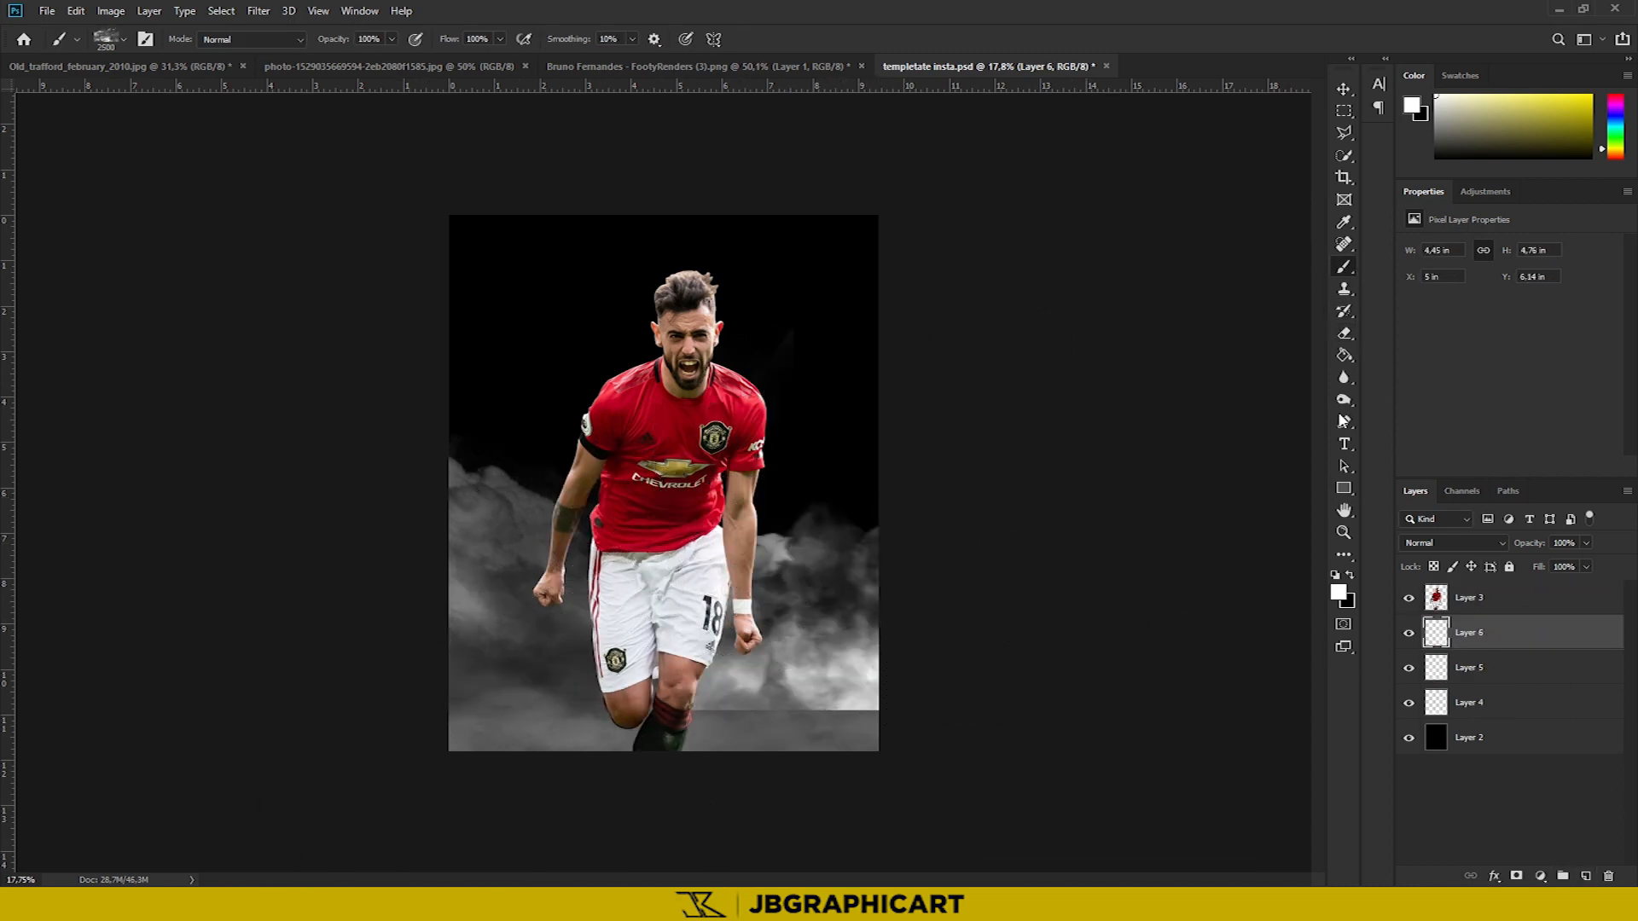
left_click(1345, 334)
left_click_drag(1046, 786, 862, 751)
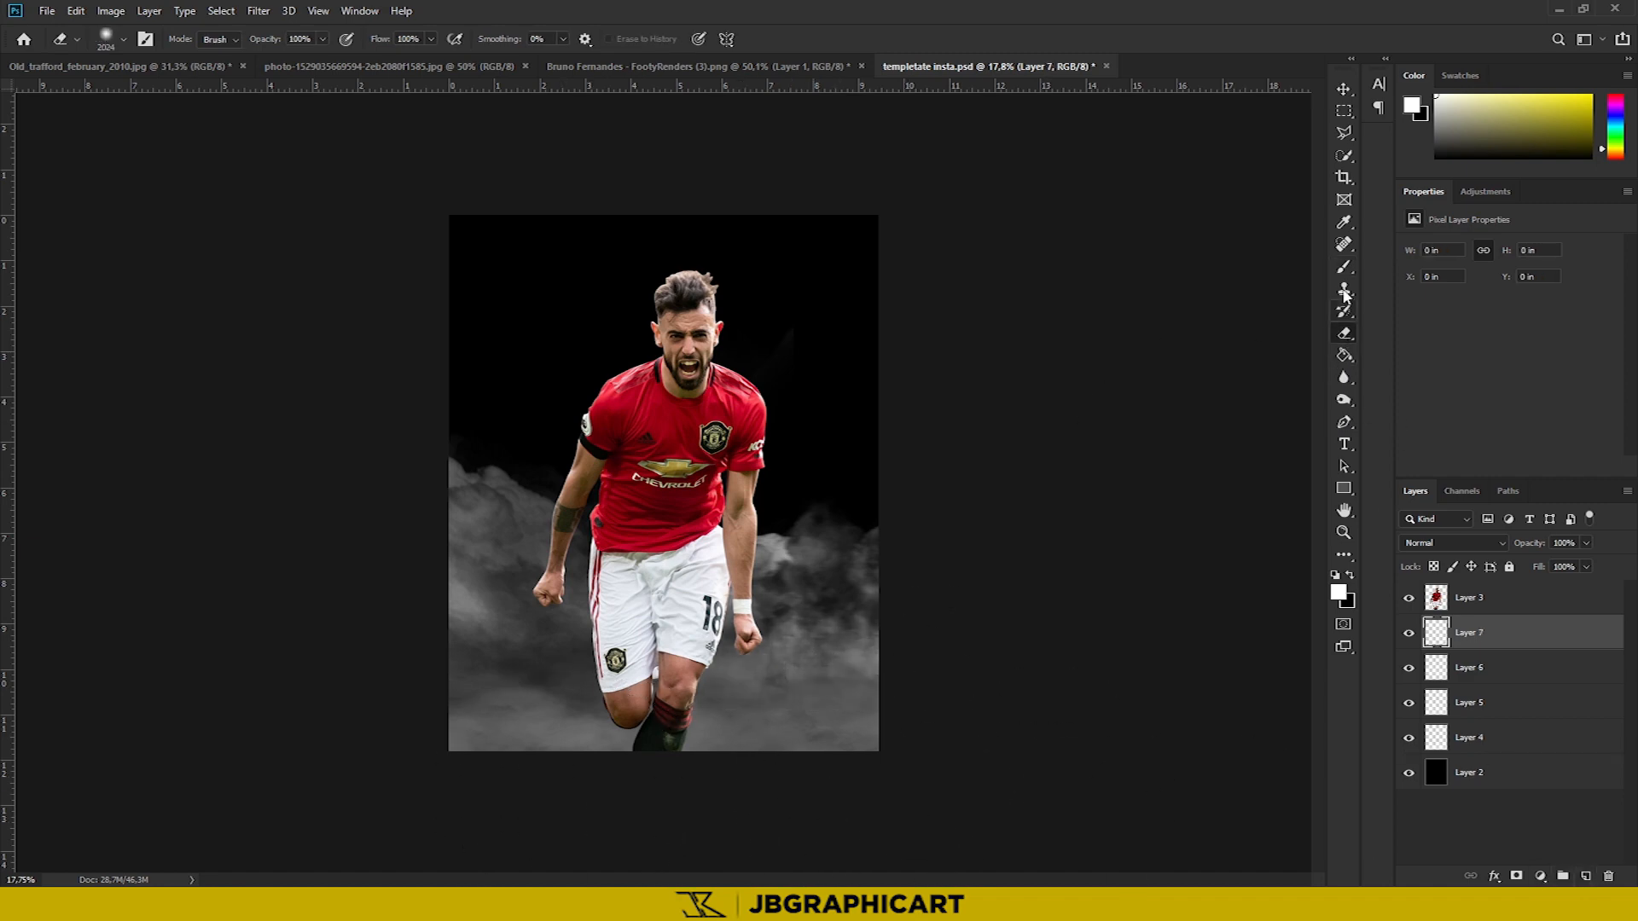
Choose another fog brush and stamp fog behind the player on both sides of the canvas on Layer 7
left_click(1344, 268)
right_click(787, 475)
scroll(867, 780, "down", 2)
left_click(870, 741)
left_click(511, 362)
key("ctrl+z")
left_click(897, 508)
key("ctrl+z")
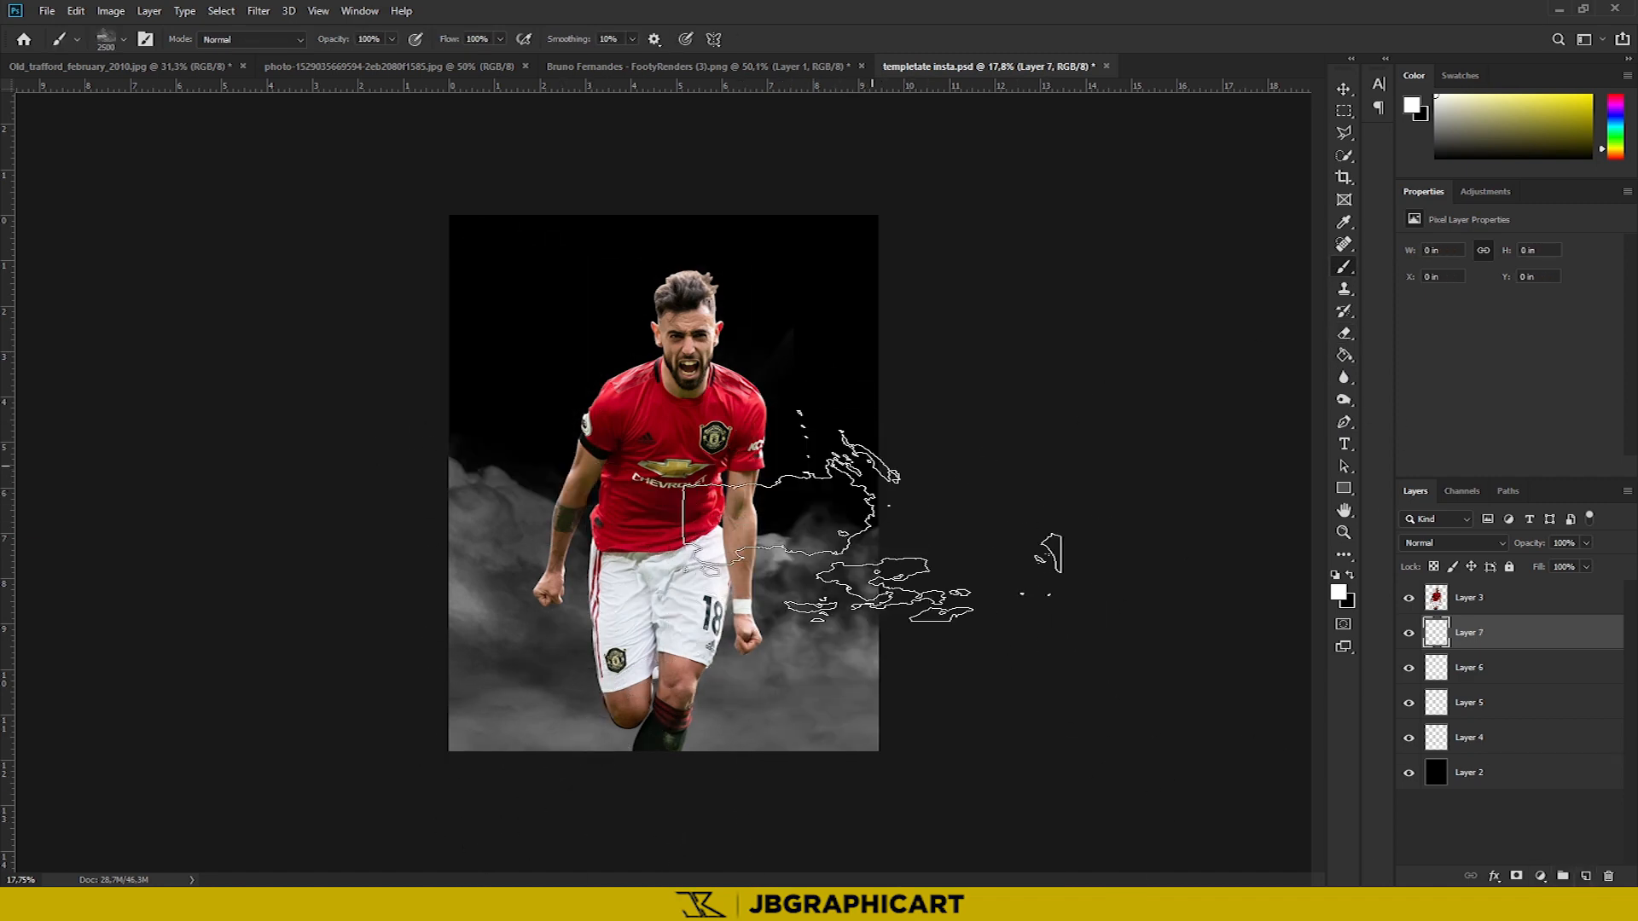
left_click(827, 516)
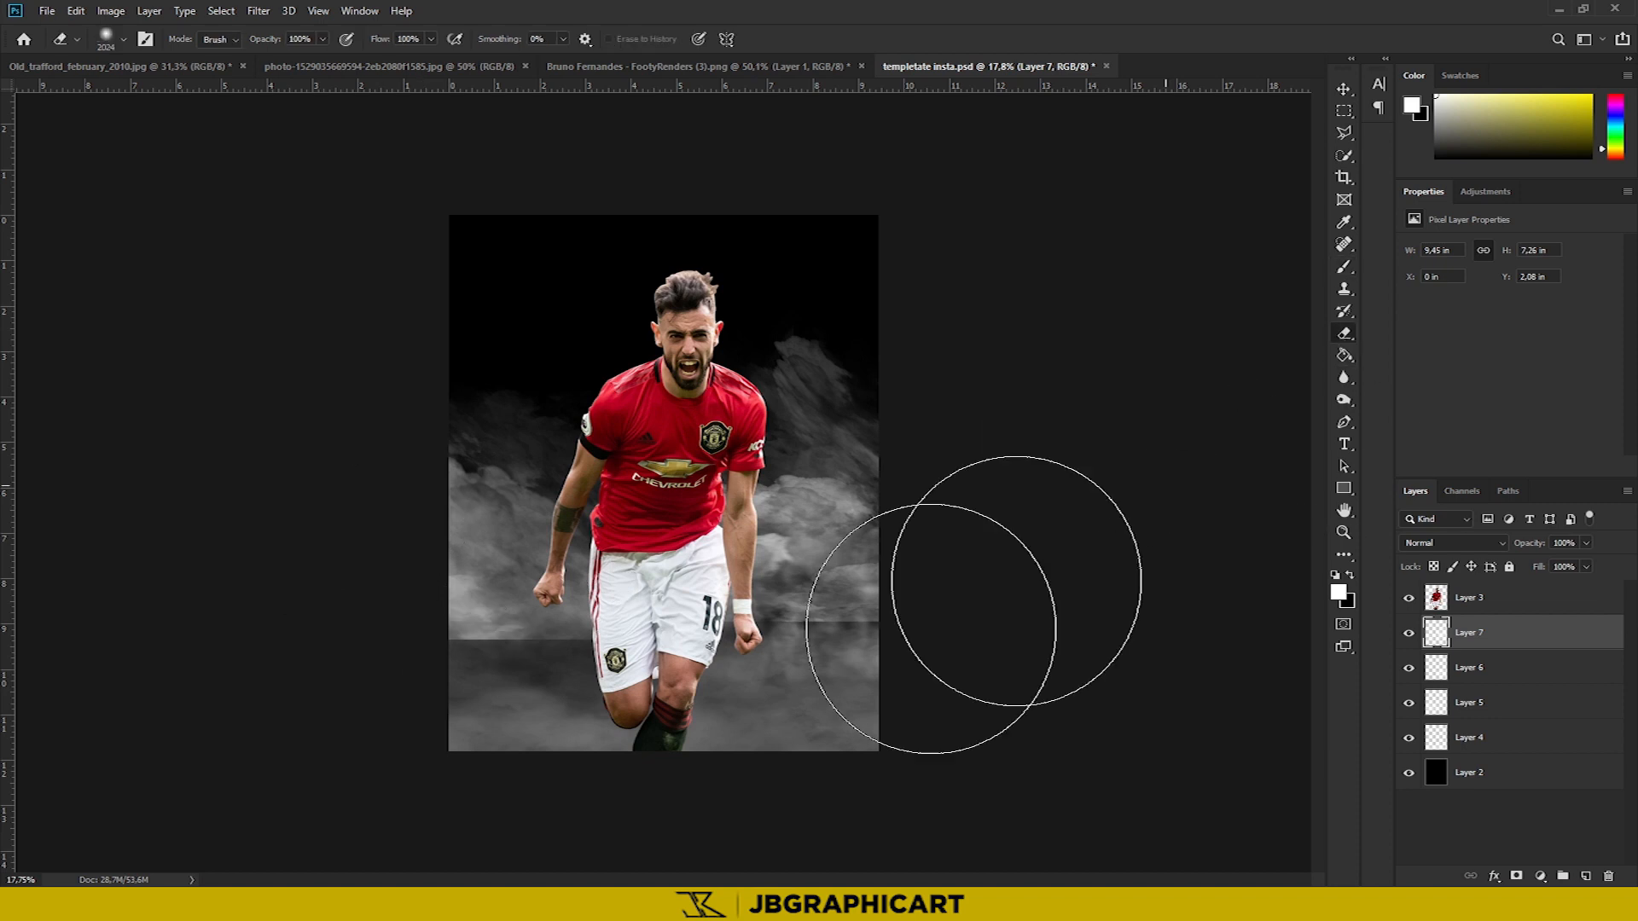
Erase the hard lower edges and excess upper fog on Layer 7, and soften the smoke on the layers below
left_click_drag(870, 691, 521, 715)
left_click_drag(879, 333, 739, 271)
key("alt+bracketleft")
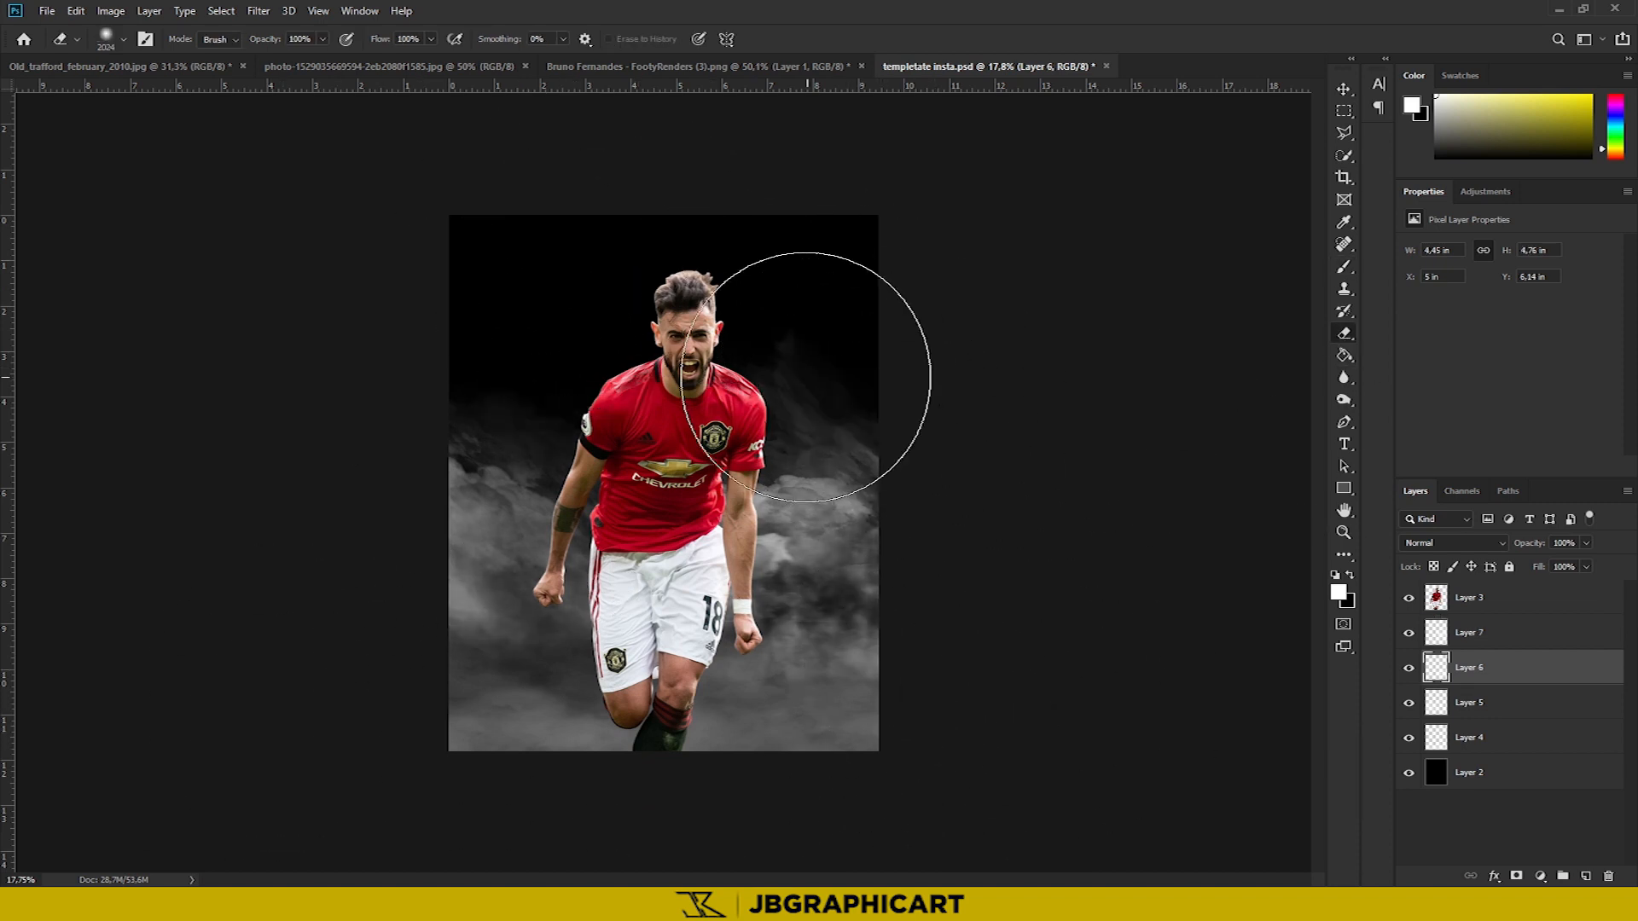
key("alt+bracketleft")
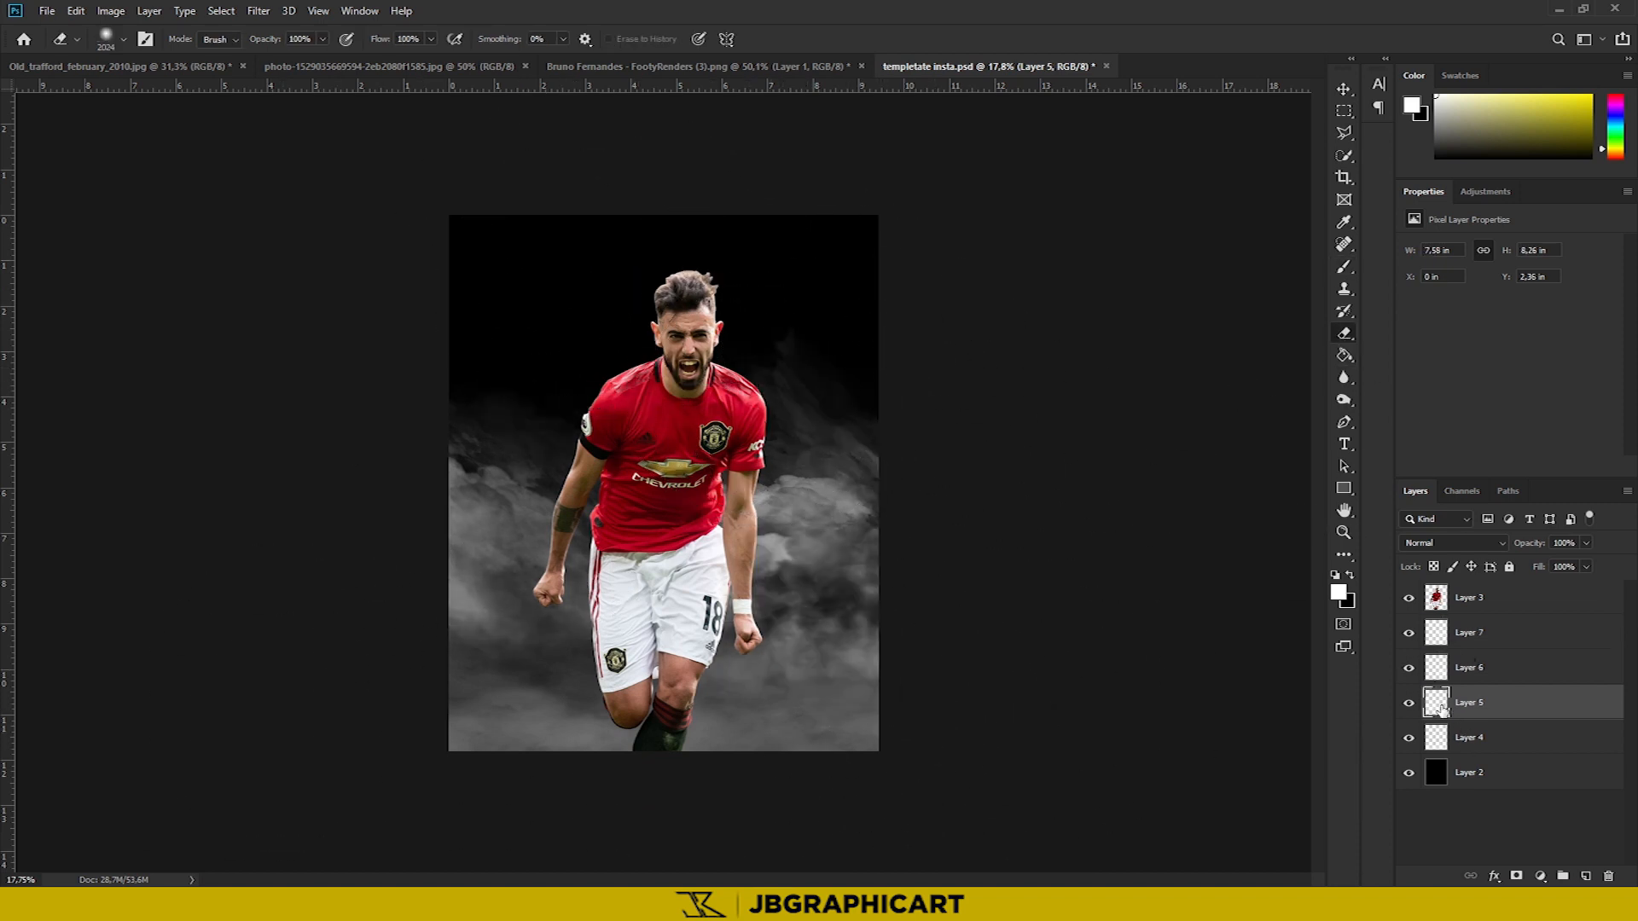
left_click(1422, 640)
left_click_drag(865, 546, 800, 632)
left_click(1486, 693)
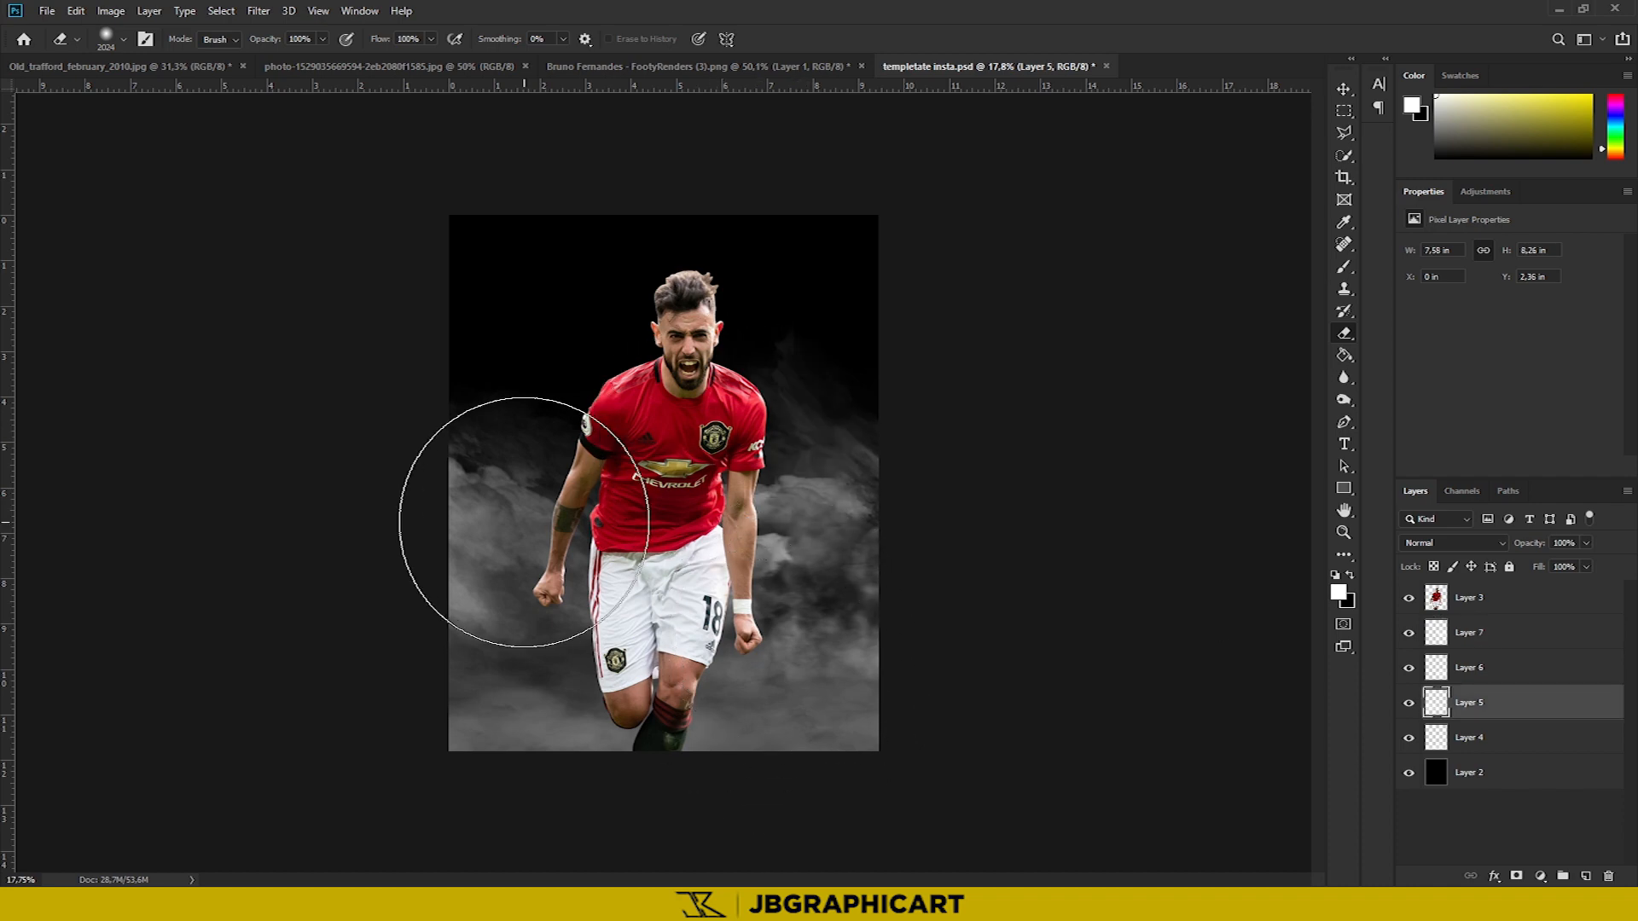
left_click_drag(531, 522, 611, 484)
Add a new layer above Layer 7 and try a different smoke brush on the left side
left_click(1495, 636)
left_click(1586, 876)
right_click(707, 400)
left_click(832, 682)
left_click(555, 530)
key("ctrl+z")
Stamp dense smoke in both lower corners with another brush and erase its hard inner and upper edges
right_click(704, 528)
left_click(726, 795)
left_click(512, 658)
left_click(862, 688)
key("ctrl+z")
left_click(893, 645)
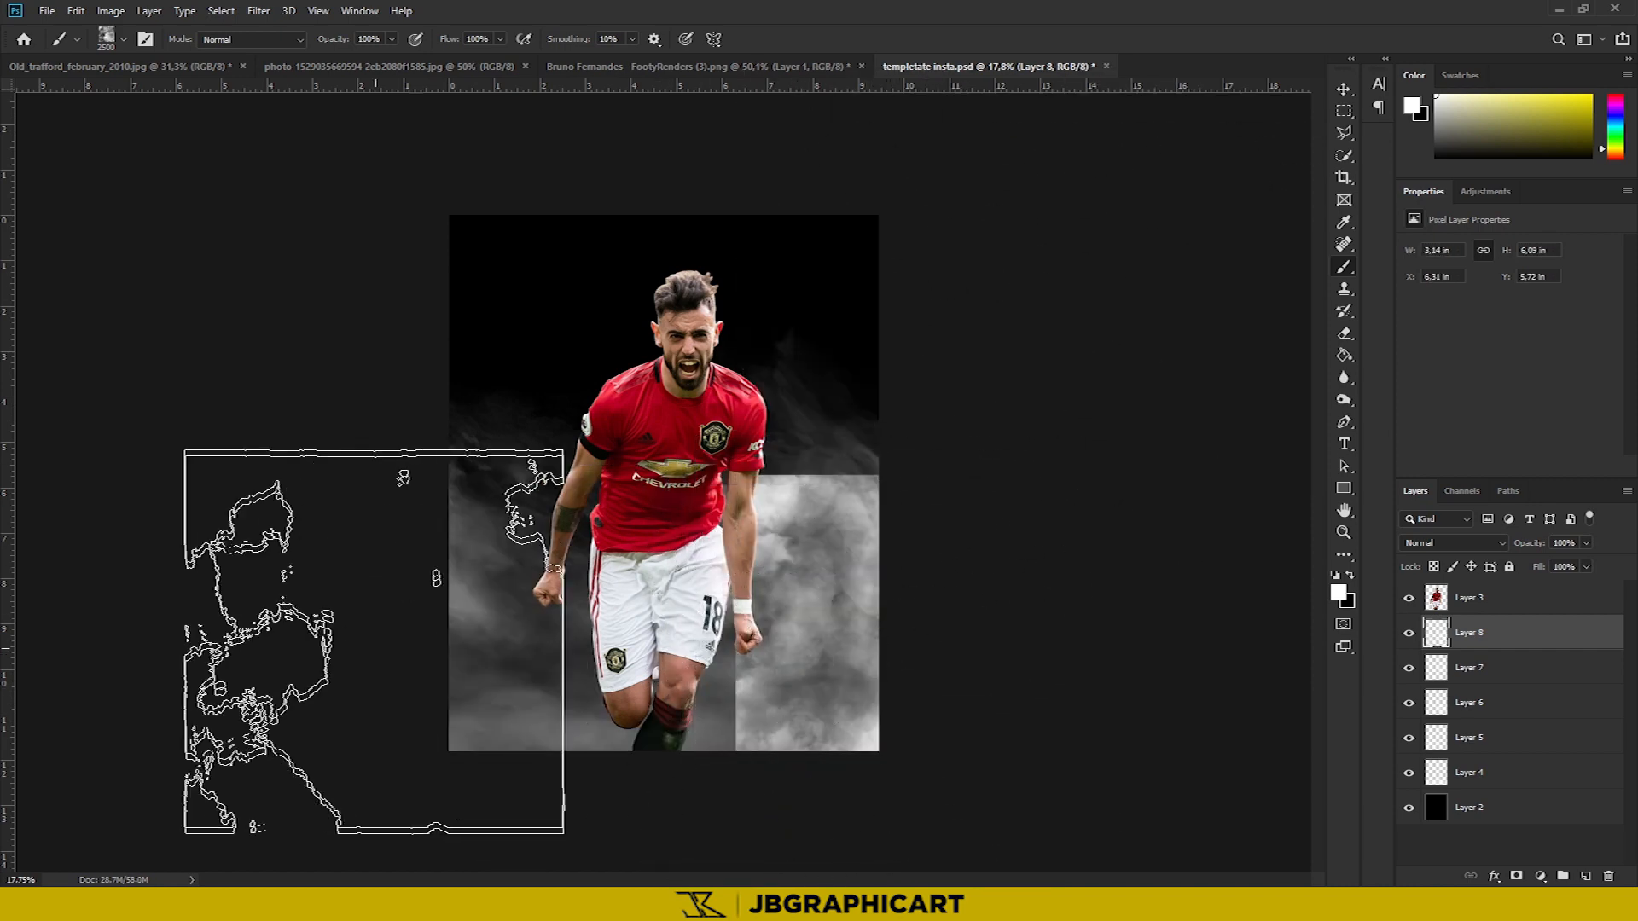
left_click(401, 664)
key("e")
mouse_move(637, 661)
left_mouse_down()
mouse_move(659, 594)
mouse_move(802, 413)
mouse_move(747, 385)
left_mouse_up()
Add a new layer above Layer 8 and choose a wide fog brush, trying it over the player's legs
left_click(1588, 877)
right_click(774, 430)
left_click(896, 751)
left_click(644, 678)
left_click(1344, 268)
right_click(721, 424)
scroll(841, 762, "down", 3)
left_click(799, 783)
left_click(622, 715)
left_click(665, 714)
key("ctrl+alt+z")
key("ctrl+alt+z")
Enlarge the fog brush to 3322 px and stamp fog over the upper part of the canvas behind the player
right_click(664, 632, "alt")
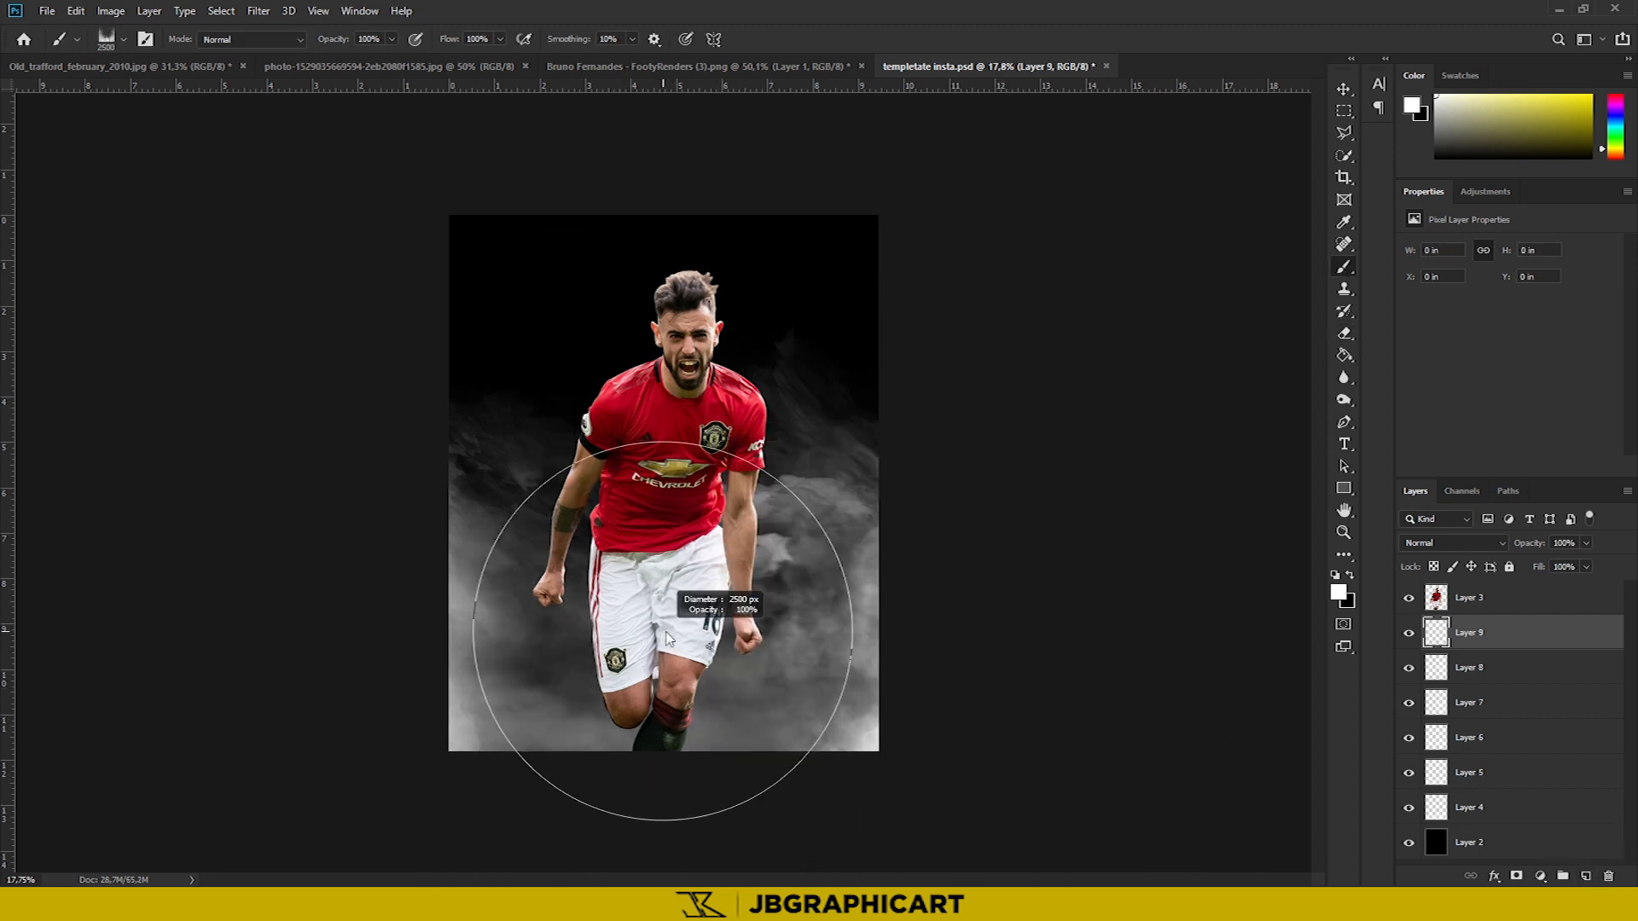
left_click_drag(667, 632, 708, 636)
left_click(687, 675)
key("ctrl+z")
left_click(664, 745)
key("ctrl+z")
left_click(664, 415)
key("ctrl+z")
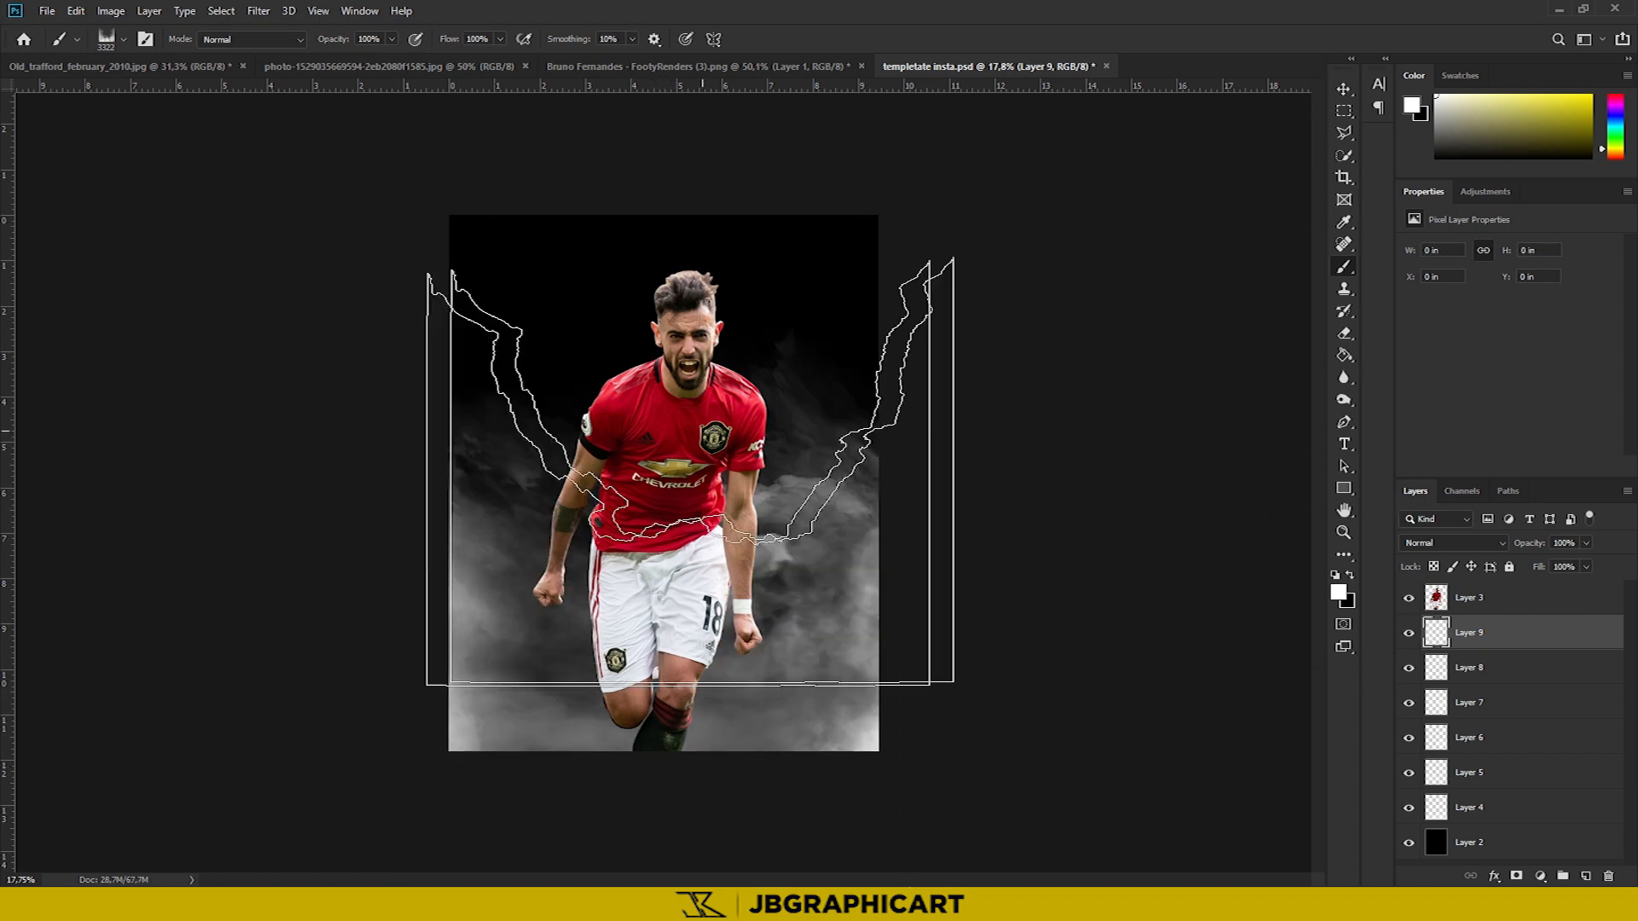
left_click(666, 334)
Erase the hard lower edge and most of the upper fog on Layer 9 with a soft round 2500 px eraser
left_click(1342, 332)
right_click(772, 403)
scroll(981, 698, "up", 7)
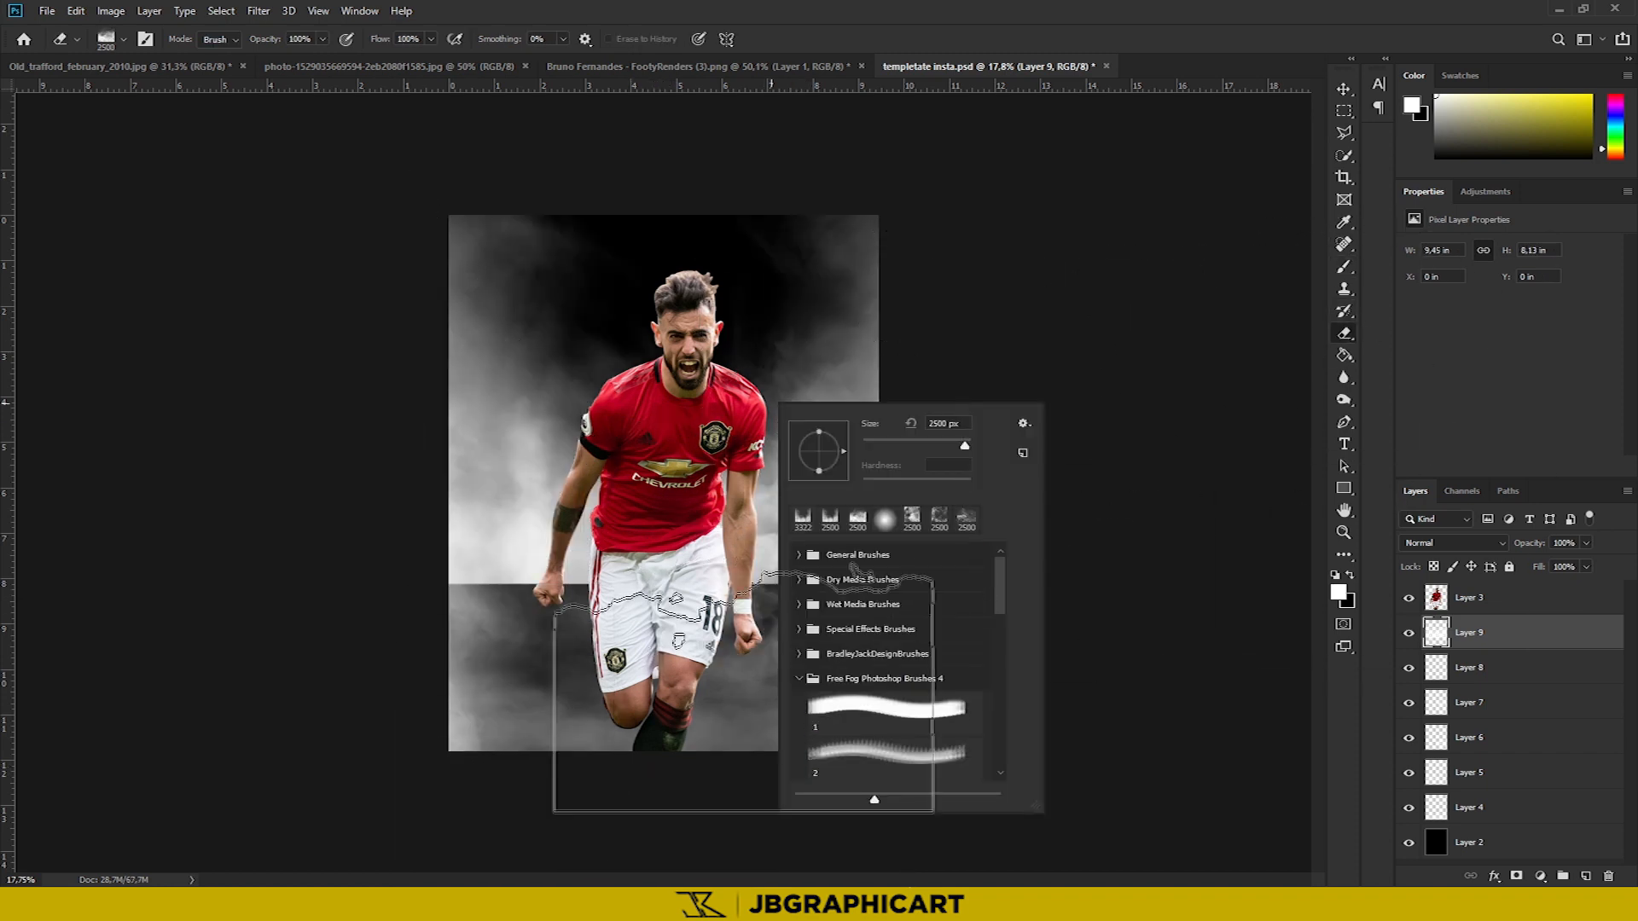
left_click(799, 556)
left_click(840, 591)
mouse_move(269, 648)
left_mouse_down()
mouse_move(824, 705)
mouse_move(916, 241)
mouse_move(597, 113)
mouse_move(1301, 179)
left_mouse_up()
Lower Layer 9's opacity to 42% and erase more of its fog around the player's upper body
left_click_drag(1582, 559, 1532, 570)
mouse_move(541, 329)
left_mouse_down()
mouse_move(512, 310)
mouse_move(1005, 384)
left_mouse_up()
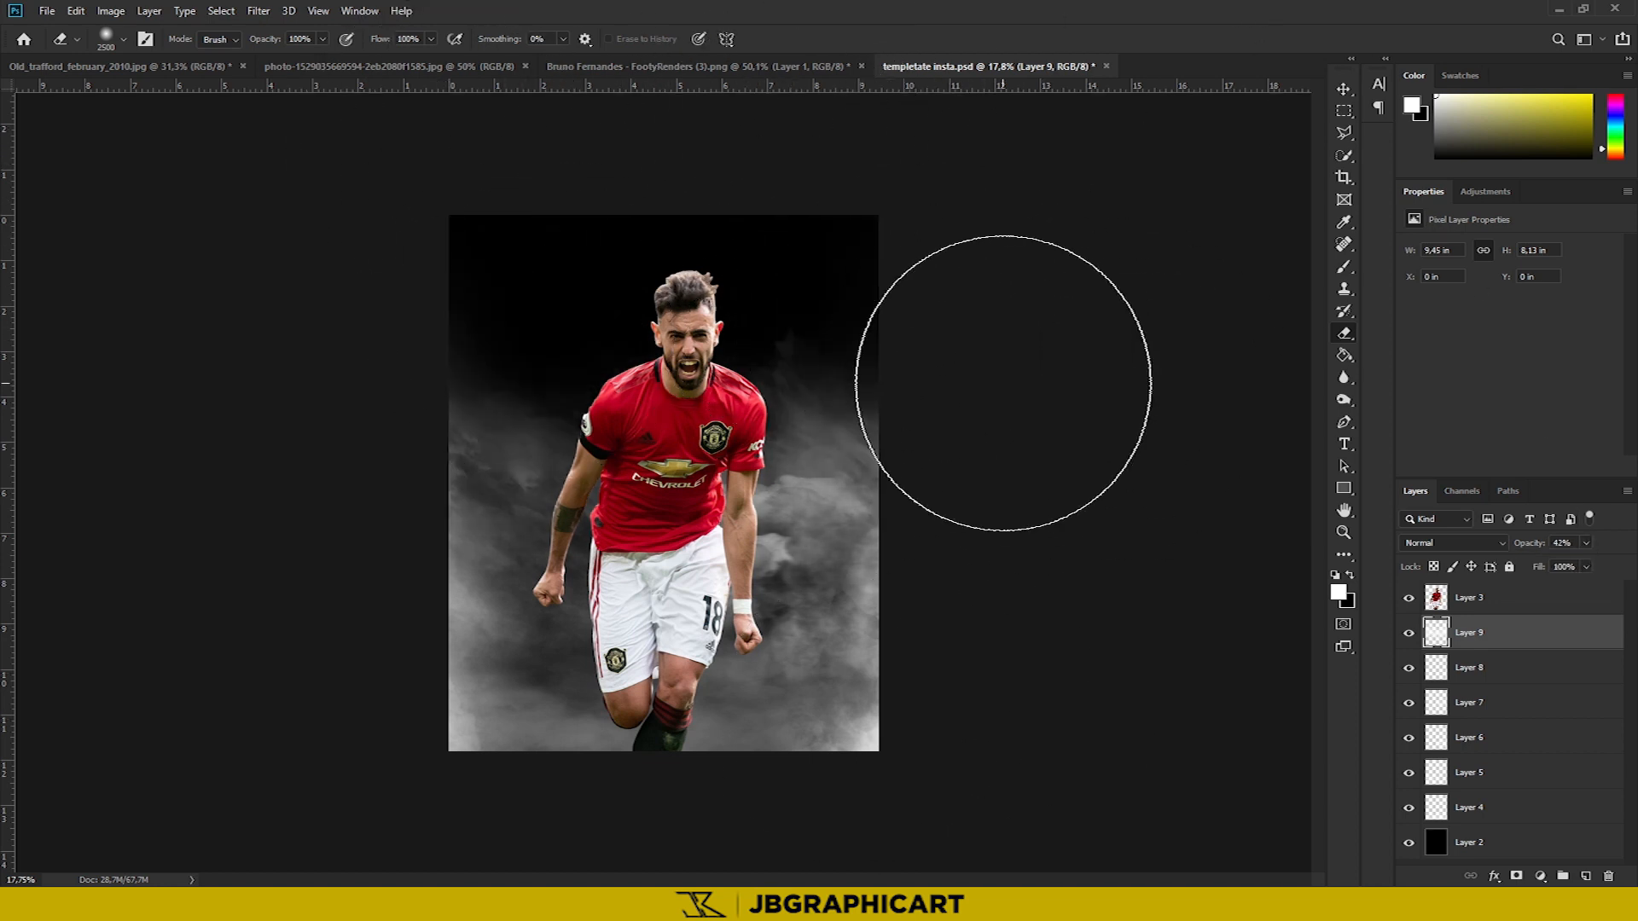
left_click_drag(351, 371, 1212, 462)
left_click(1409, 632)
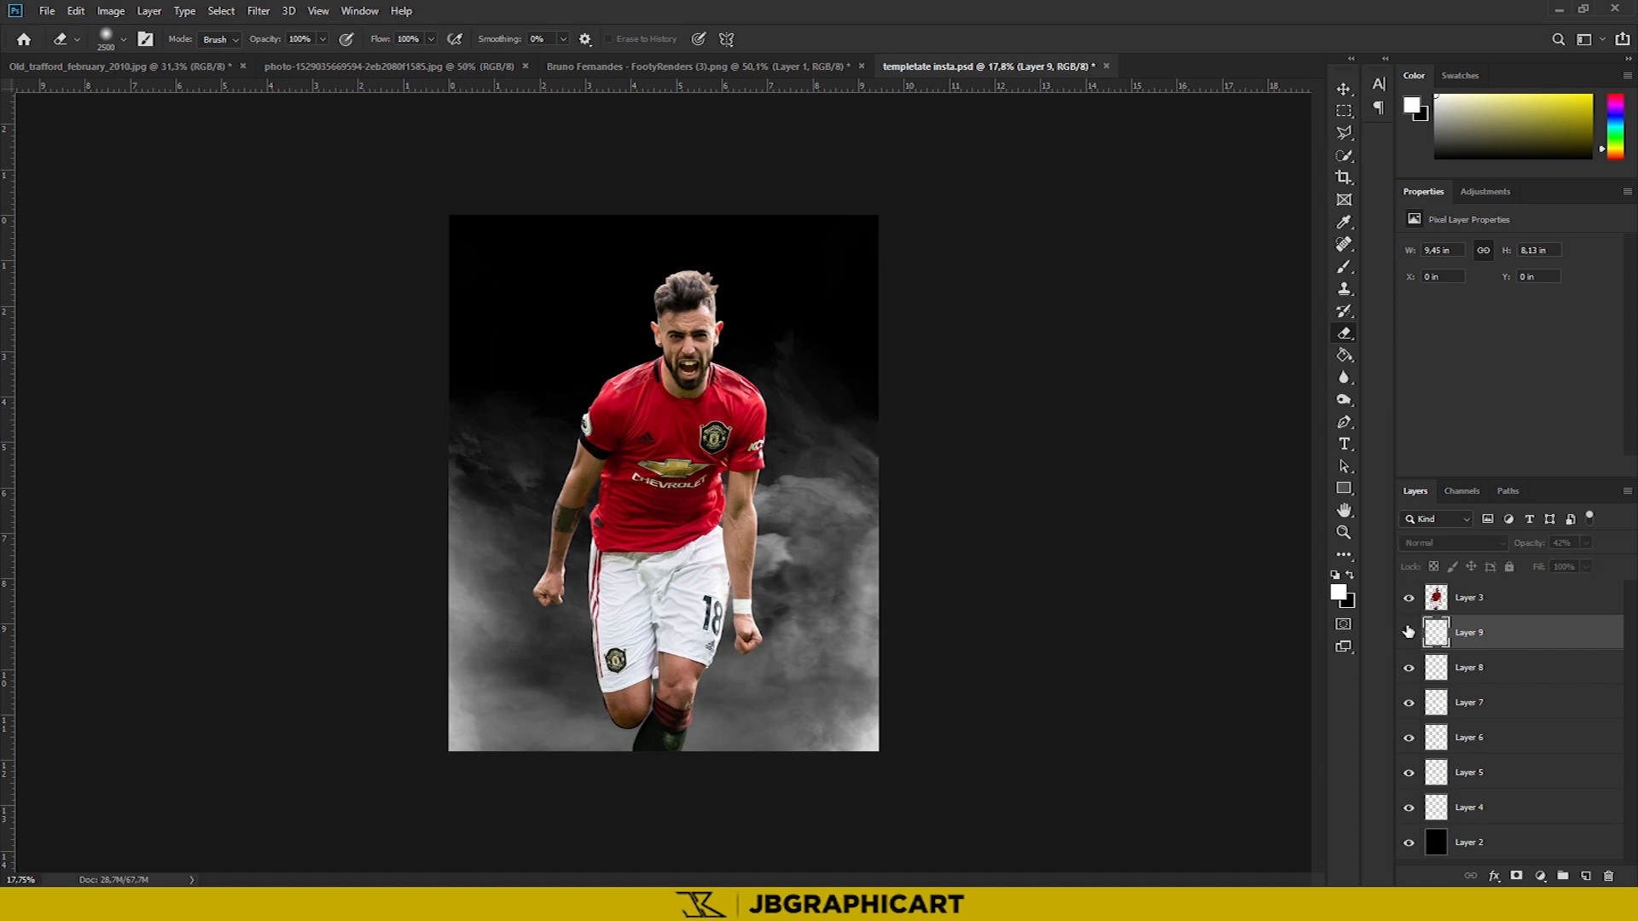
left_click(1409, 632)
Check Layer 7's contribution and set the fill of Layer 6 to 77%
left_click(1411, 703)
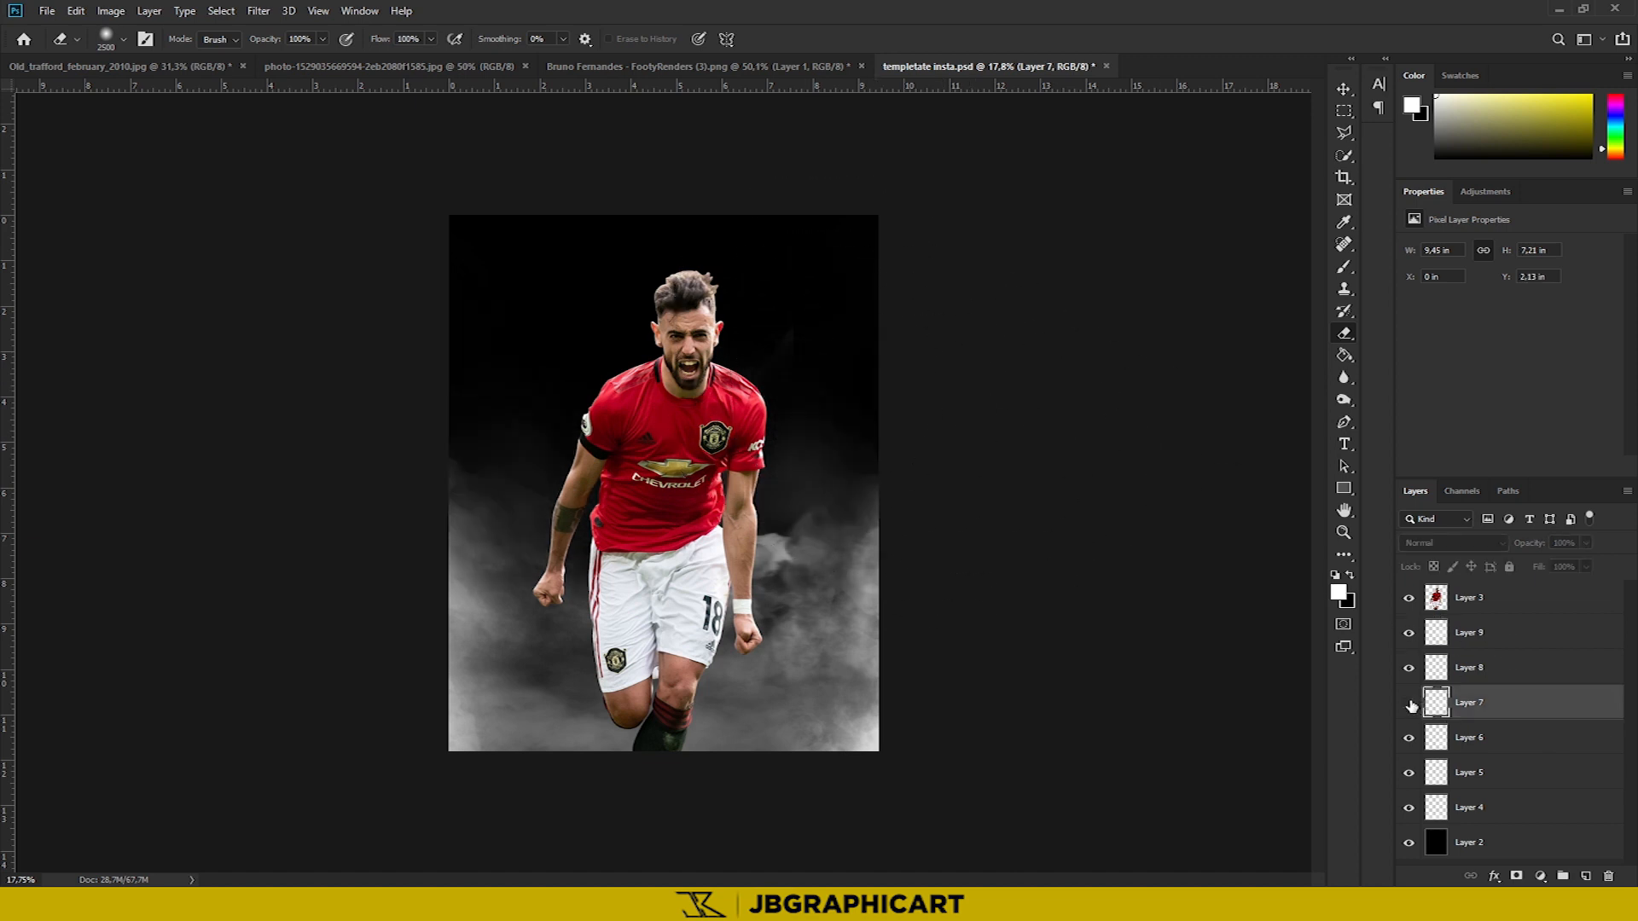
key("alt+bracketleft")
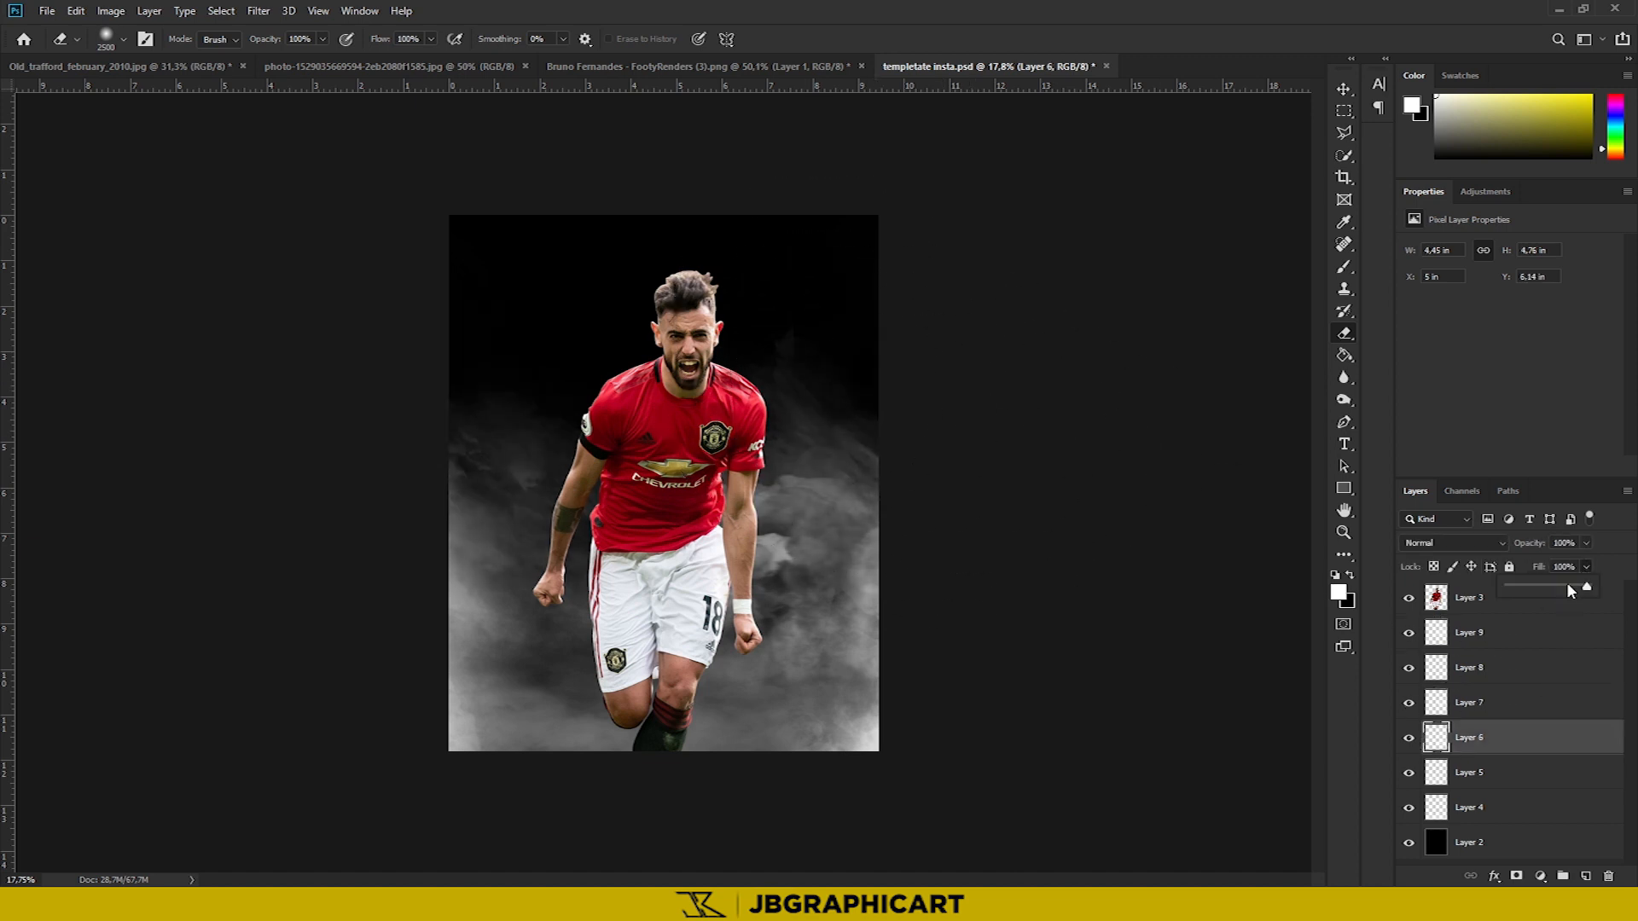
key("alt+bracketleft")
left_click_drag(1571, 592, 1565, 593)
left_click(1586, 567)
left_click(1484, 738)
Set the fill of Layer 5 to 39% and the fill of Layer 6 to 61%
left_click(1409, 774)
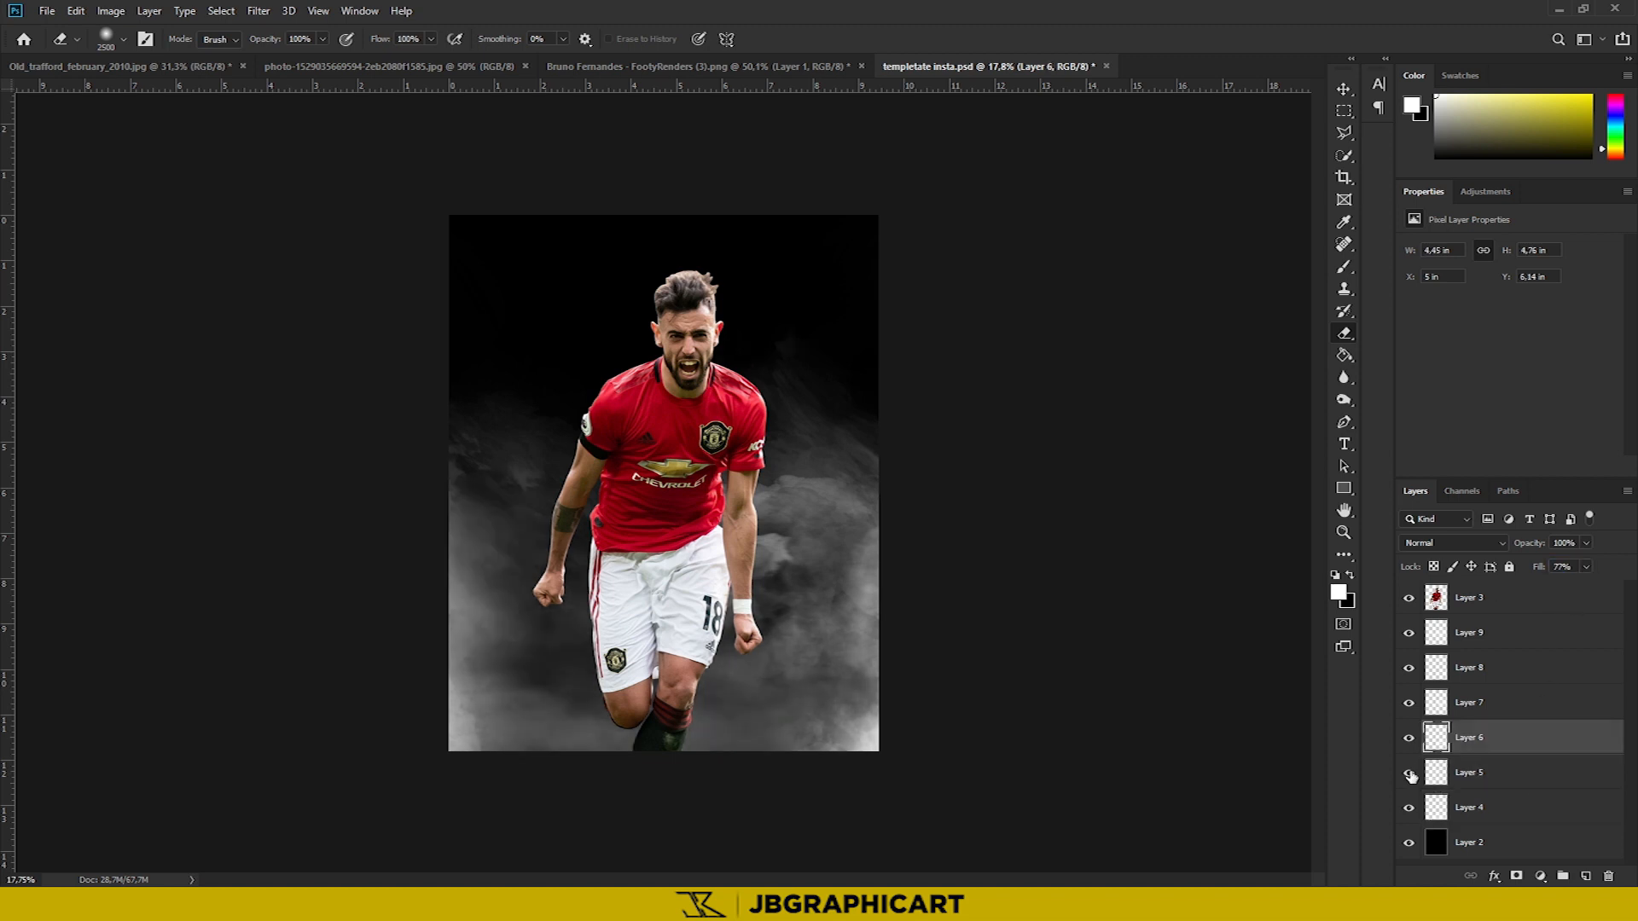
left_click(1409, 774)
left_click(1484, 773)
left_click_drag(1586, 570, 1562, 589)
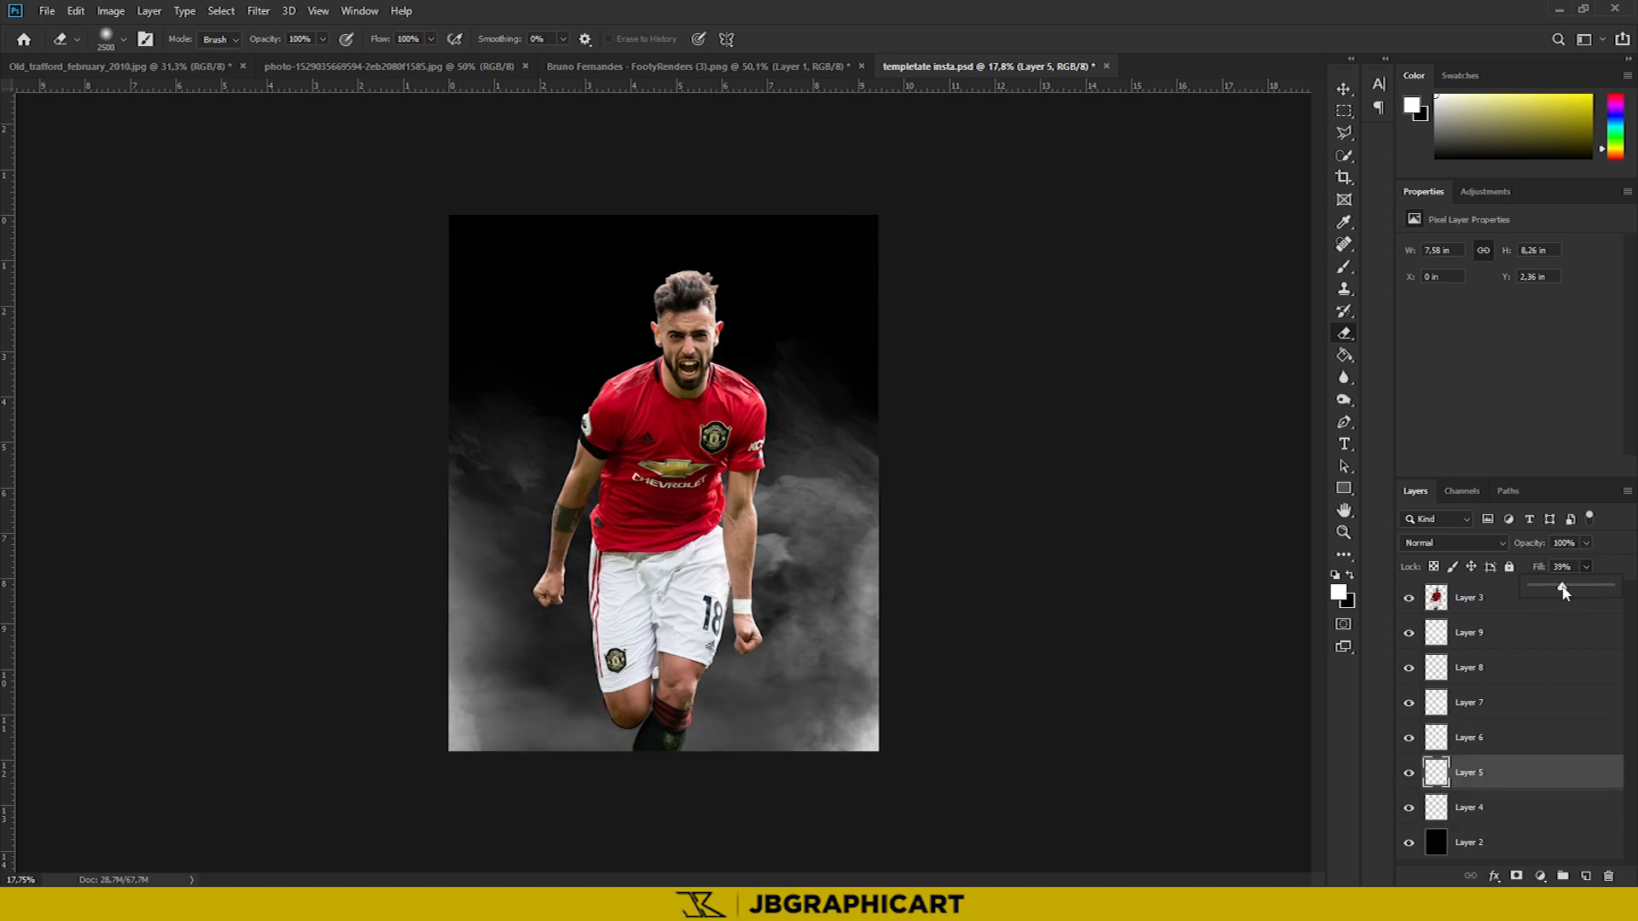
left_click(1418, 739)
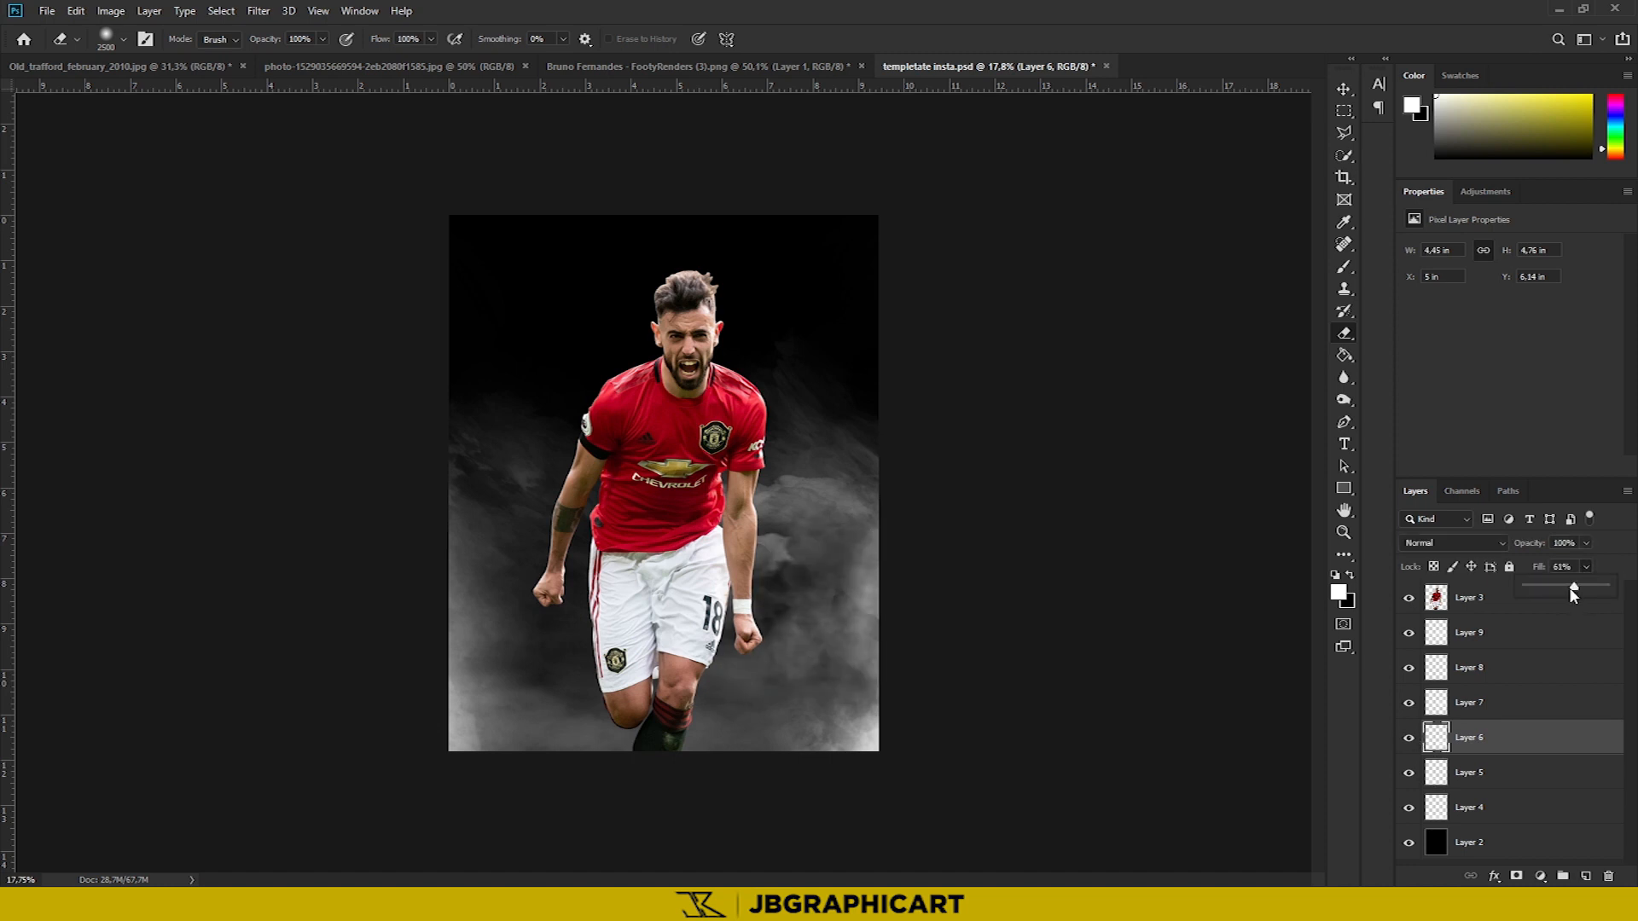
Add a new layer above the player, stamp fog over the lower legs with a resized brush, and erase the excess
left_click(1480, 599)
key("b")
left_click(655, 653)
key("ctrl+z")
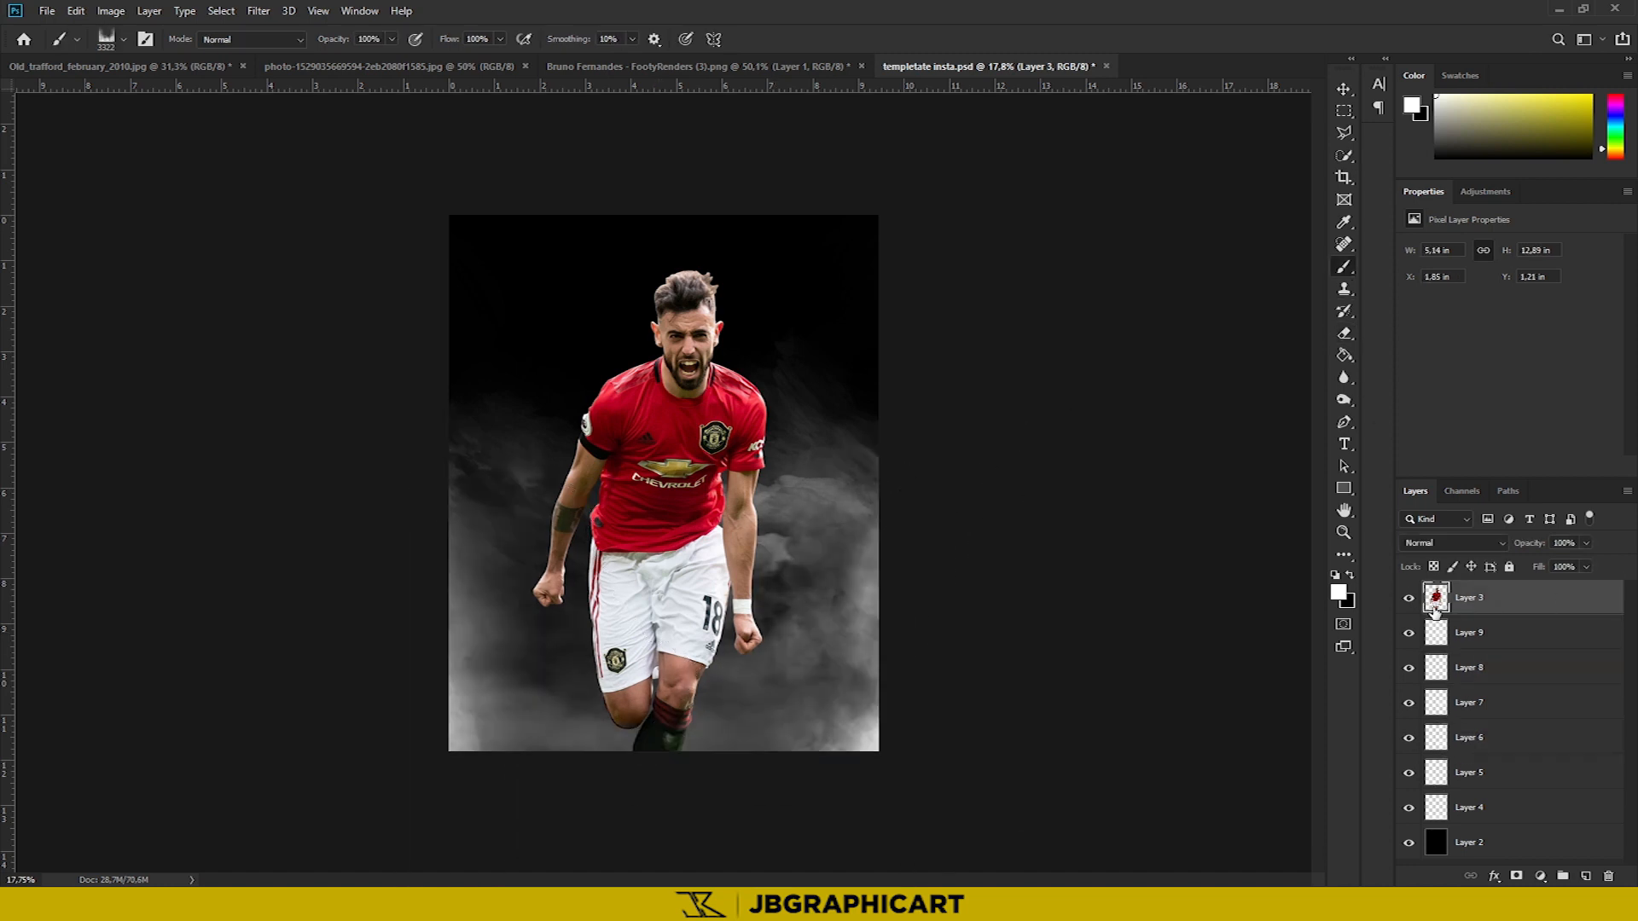
left_click(1586, 876)
left_click_drag(634, 583, 489, 602)
left_click_drag(656, 660, 732, 660)
left_click(657, 628)
left_click(657, 627)
mouse_move(893, 498)
left_mouse_down()
mouse_move(969, 786)
mouse_move(347, 658)
mouse_move(1164, 589)
left_mouse_up()
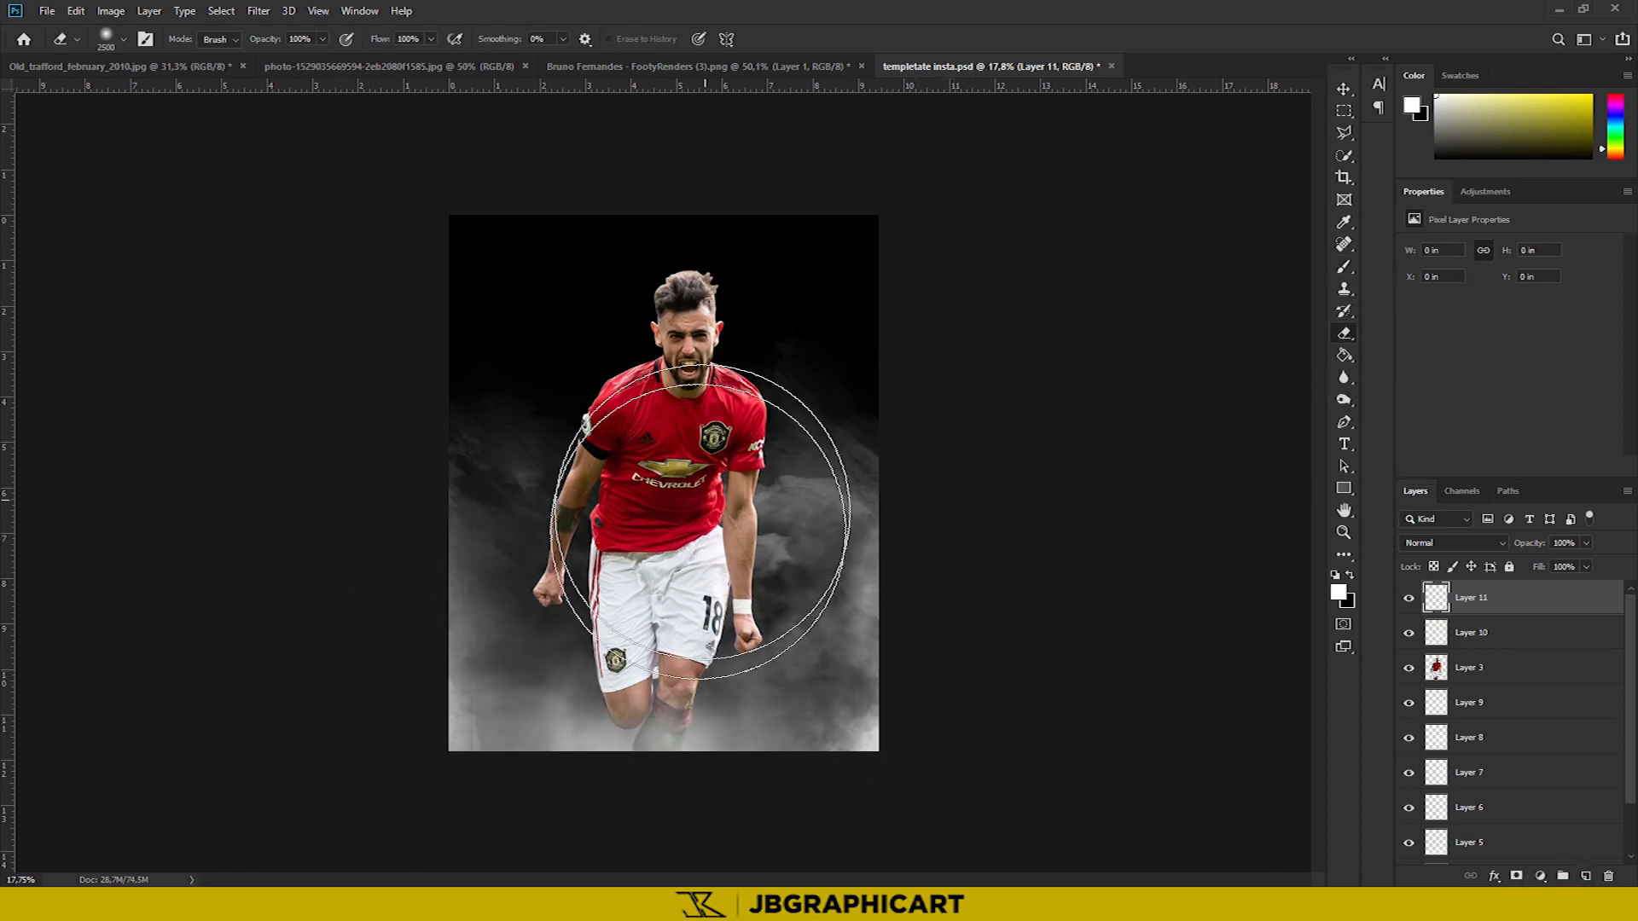
Try stamping a large smoke brush over the player's legs on Layer 11
scroll(702, 522, "up", 3)
left_click(1344, 268)
right_click(729, 454)
left_click(751, 608)
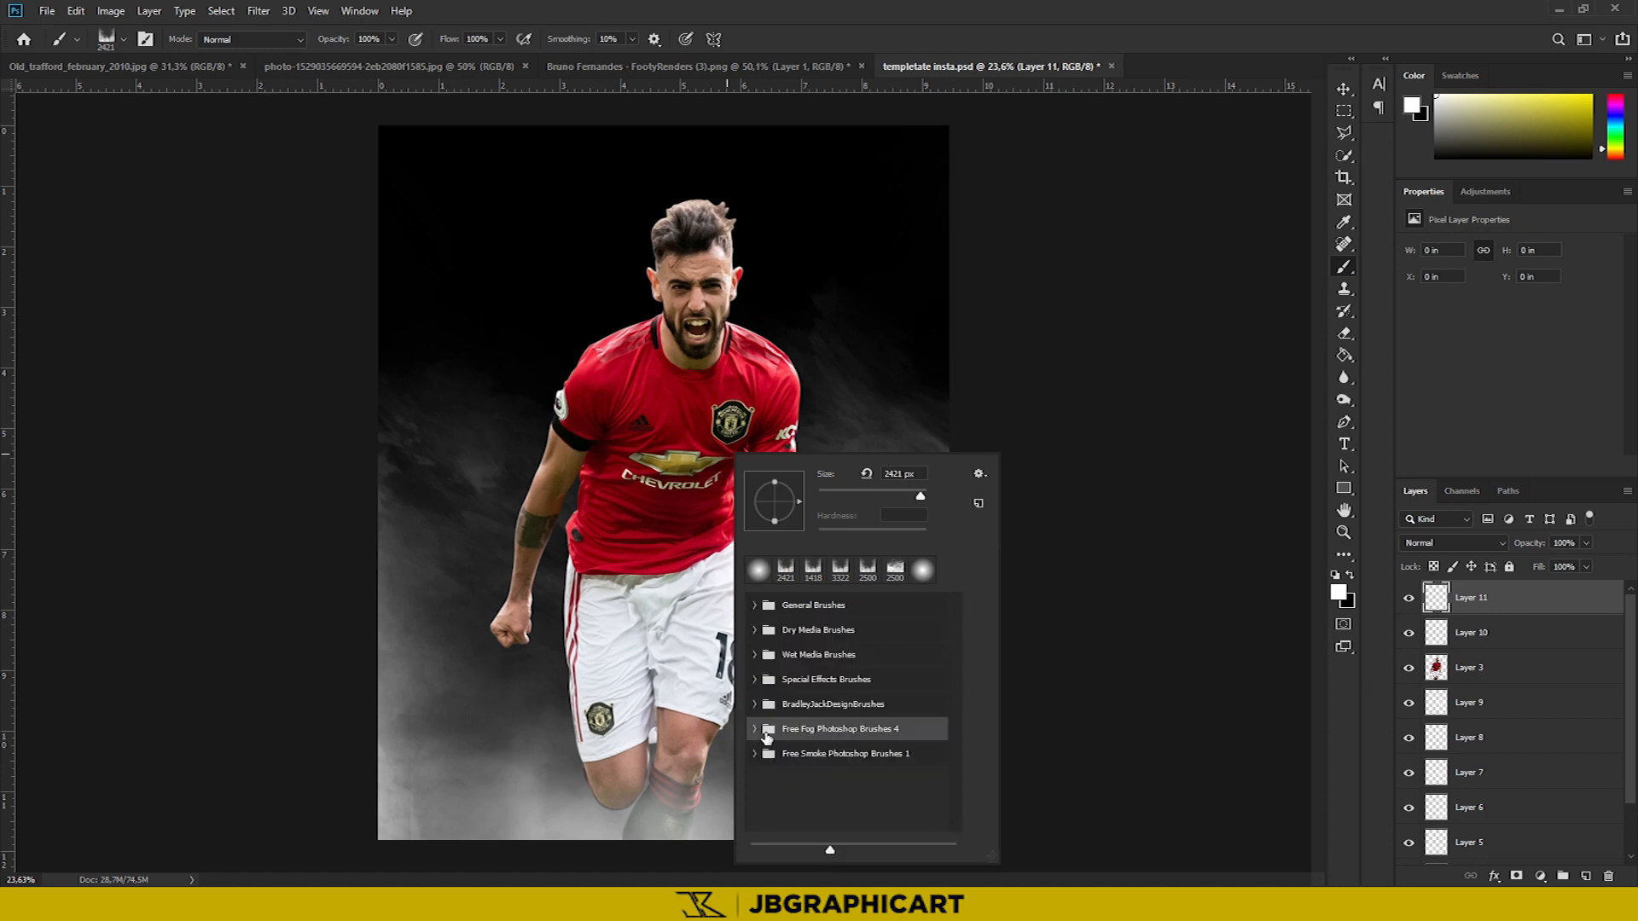
left_click(828, 784)
scroll(610, 781, "down", 2)
left_click(623, 747)
key("ctrl+z")
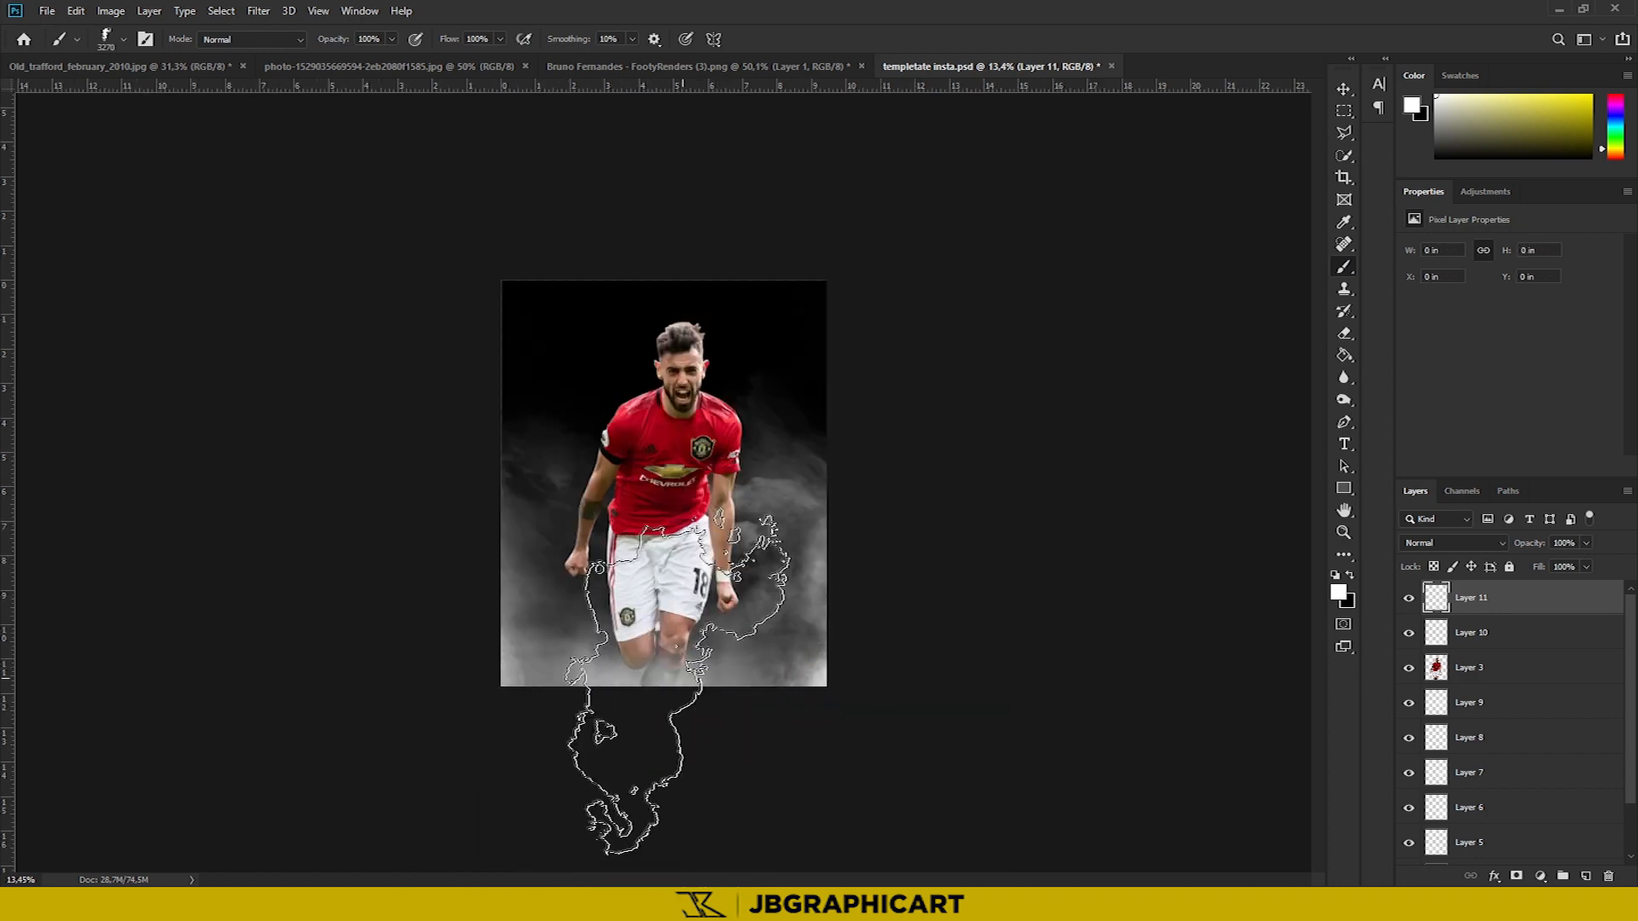
Choose the 3447 px smoke brush and stamp dense smoke over the player's legs on Layer 11
right_click(727, 477)
scroll(856, 806, "down", 1)
double_click(854, 803)
left_click(625, 733)
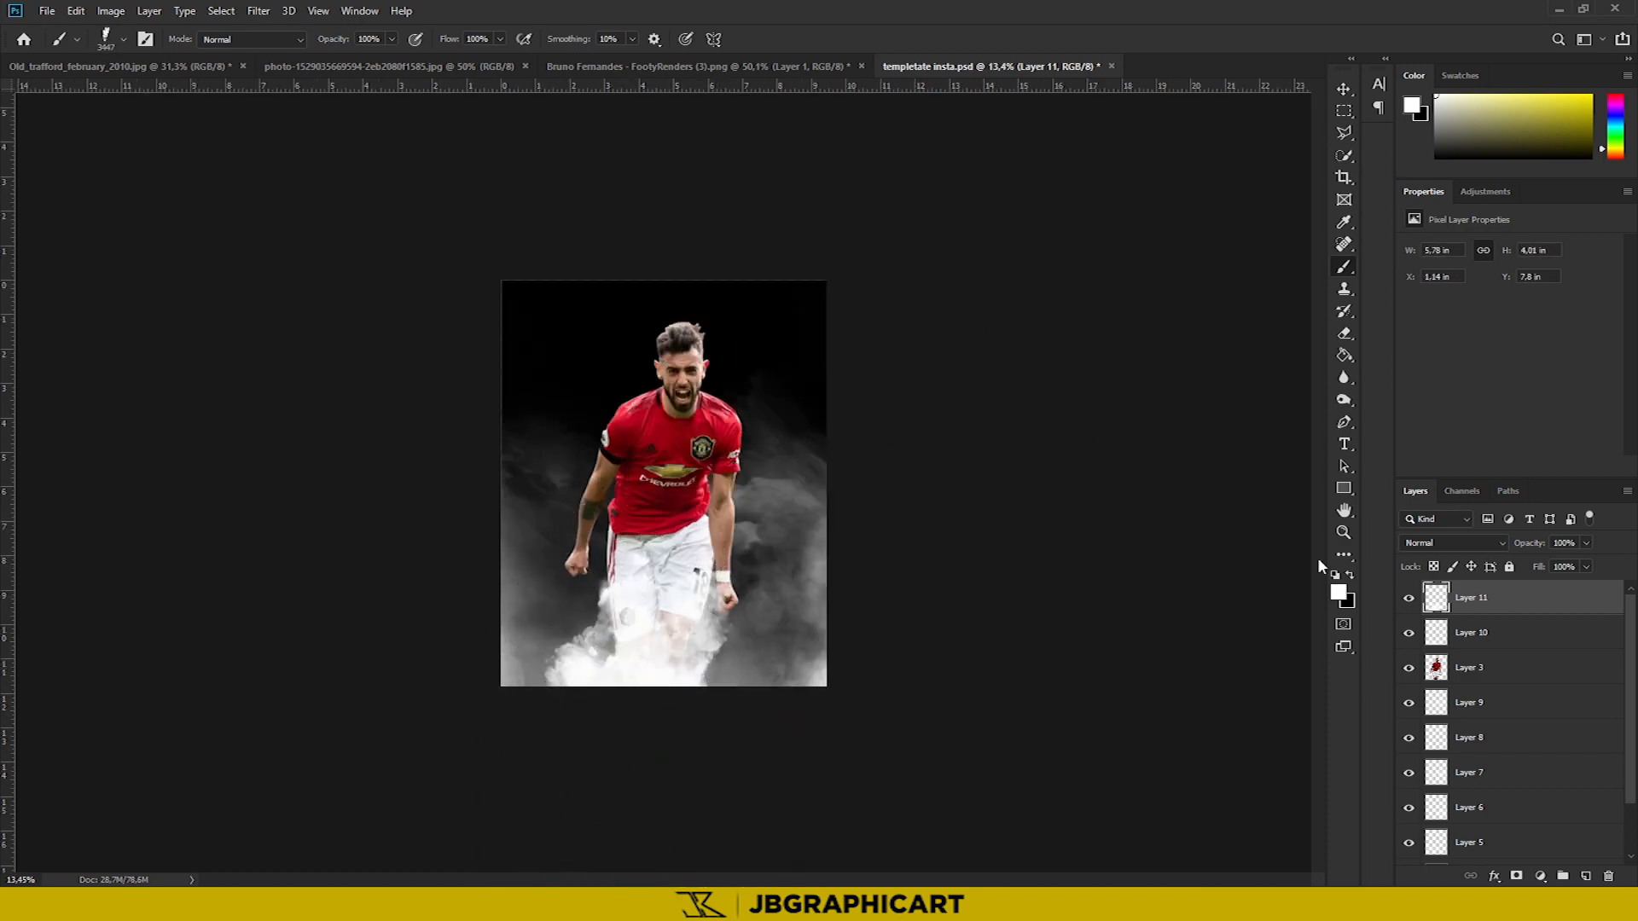
Set Layer 11's fill to 59% and erase its smoke from the player's shorts and legs, comparing with the layer hidden
key("ctrl+0")
left_click_drag(1567, 586, 1538, 586)
scroll(649, 785, "down", 1)
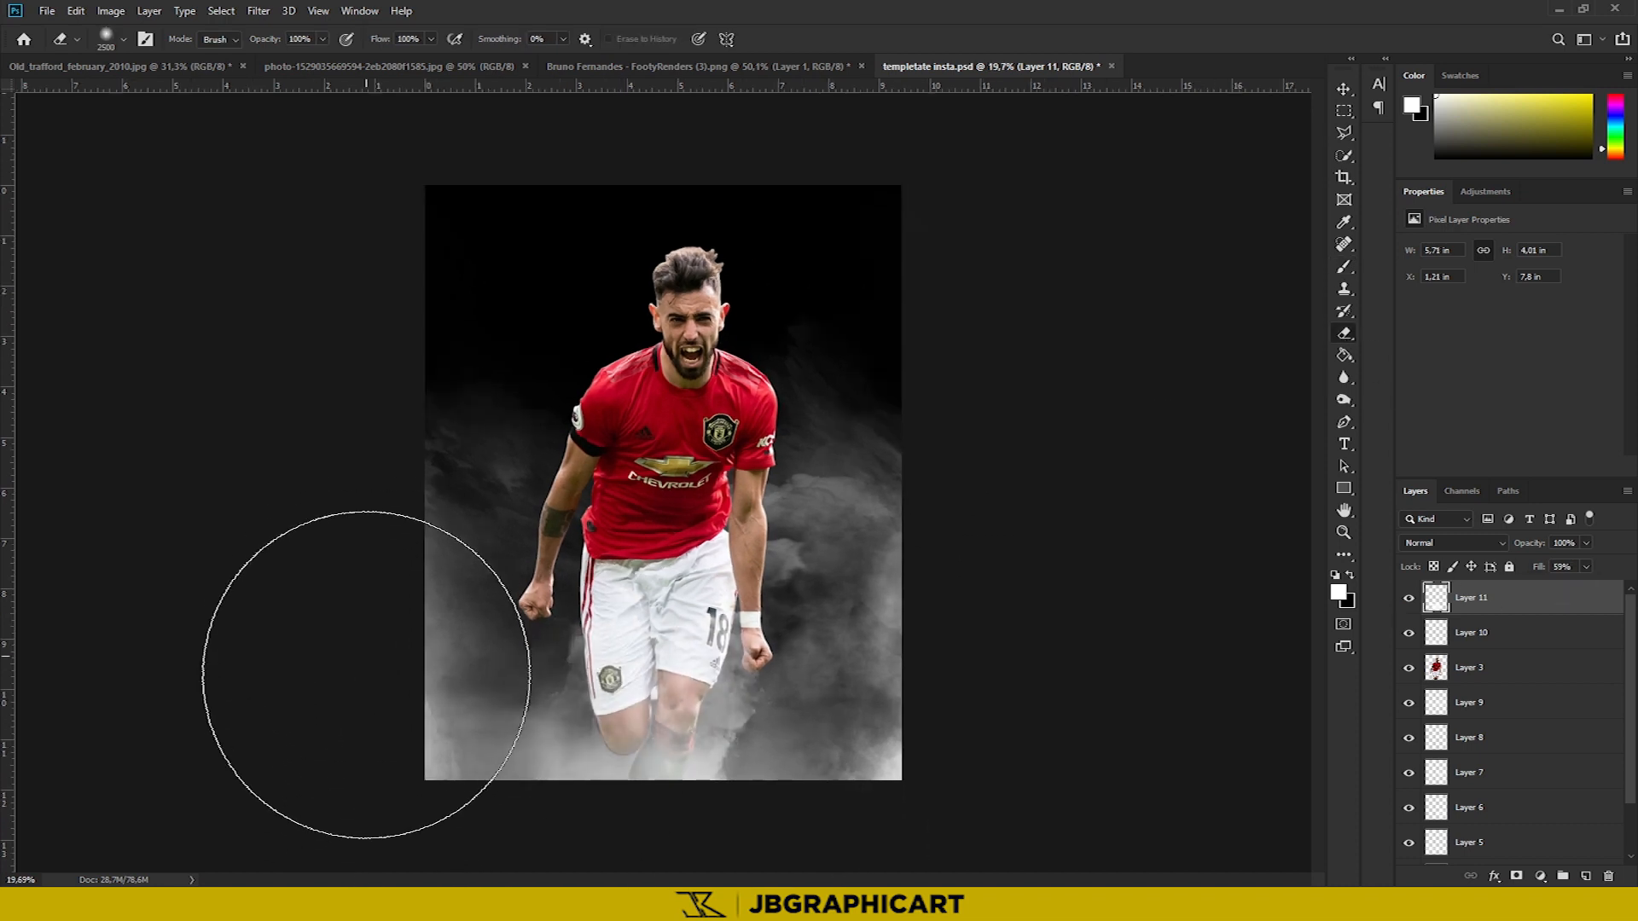
left_click(1410, 599)
left_click(1409, 599)
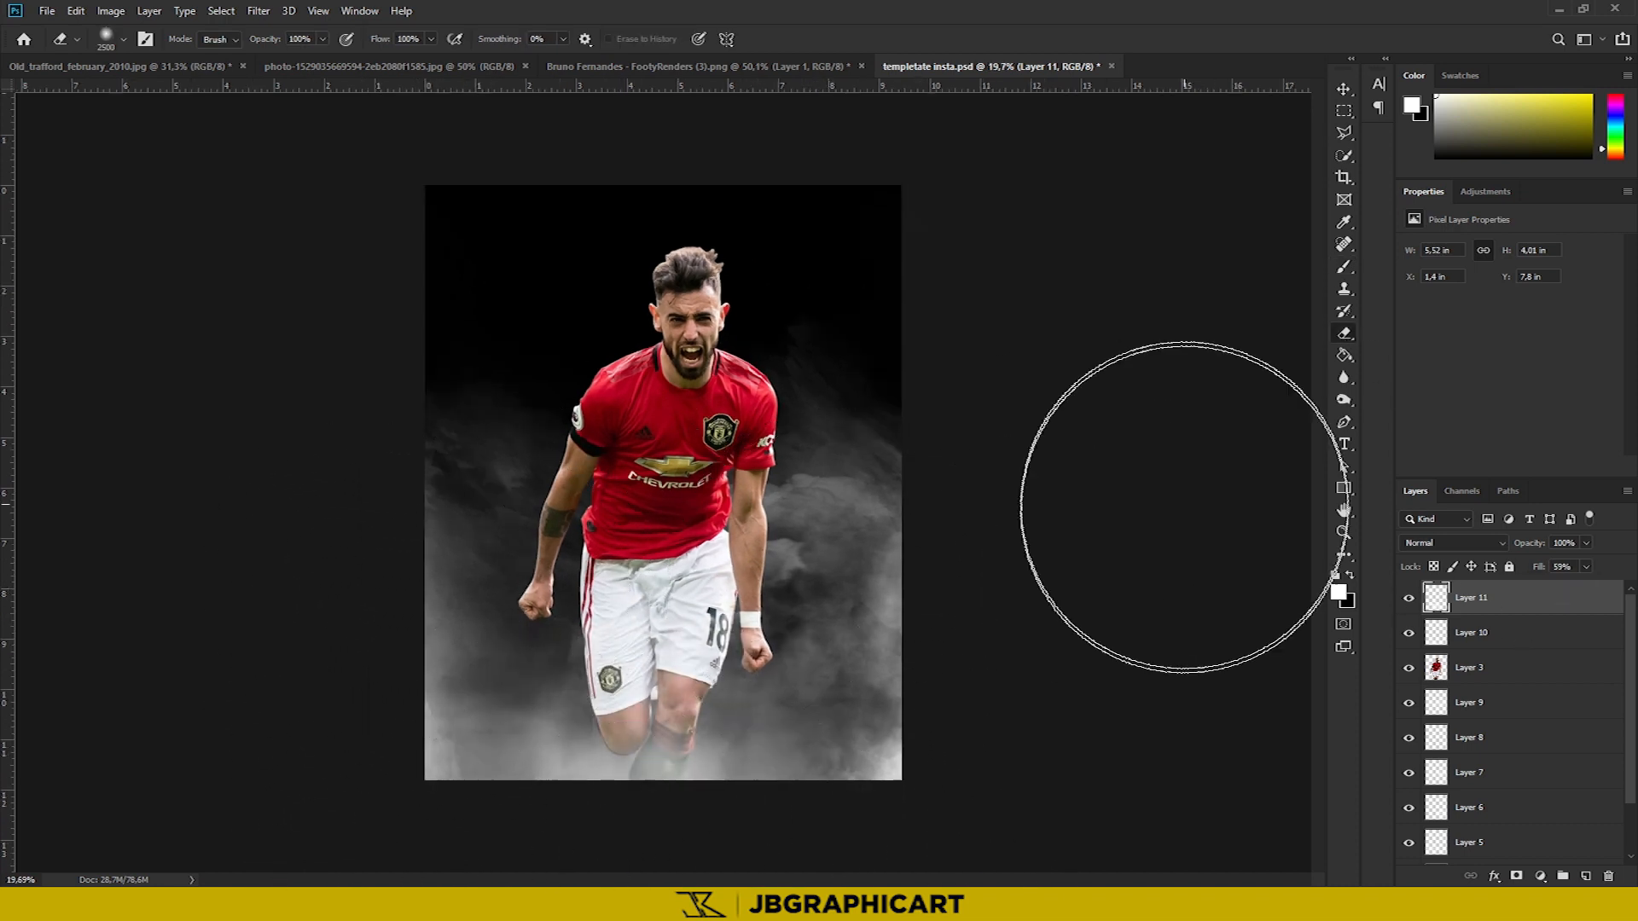
Try several smoke brushes over the player's lower legs
left_click(1345, 267)
right_click(700, 555)
left_click(723, 680)
left_click(720, 753)
scroll(775, 746, "down", 3)
left_click(774, 745)
left_click(690, 696)
right_click(713, 635)
left_click(783, 797)
left_click(635, 777)
right_click(715, 605)
scroll(789, 751, "down", 1)
left_click(789, 751)
left_click(660, 755)
Select a 2500 px smoke brush and stamp dense smoke across the player's legs on Layer 12
right_click(711, 567)
scroll(789, 732, "down", 1)
left_click(790, 732)
left_click(642, 687)
right_click(706, 563)
left_click(772, 768)
left_click(607, 741)
left_click(606, 740)
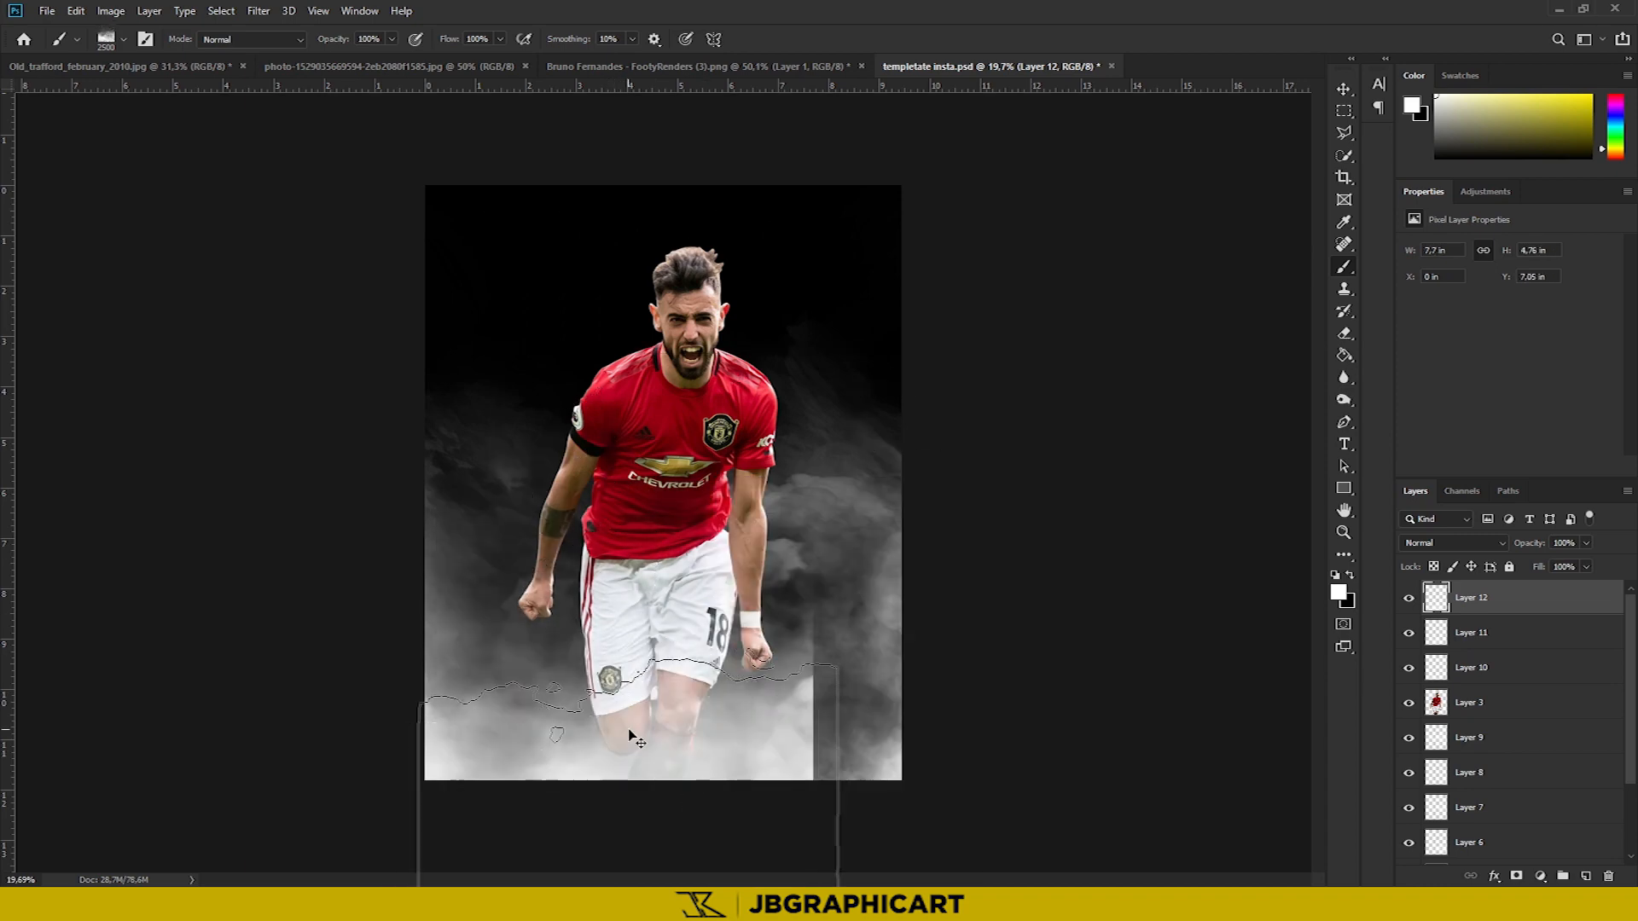
Erase the hard edges of Layer 12's smoke and set its fill to 37%
left_click_drag(916, 639, 1005, 653)
left_click_drag(445, 607, 249, 840)
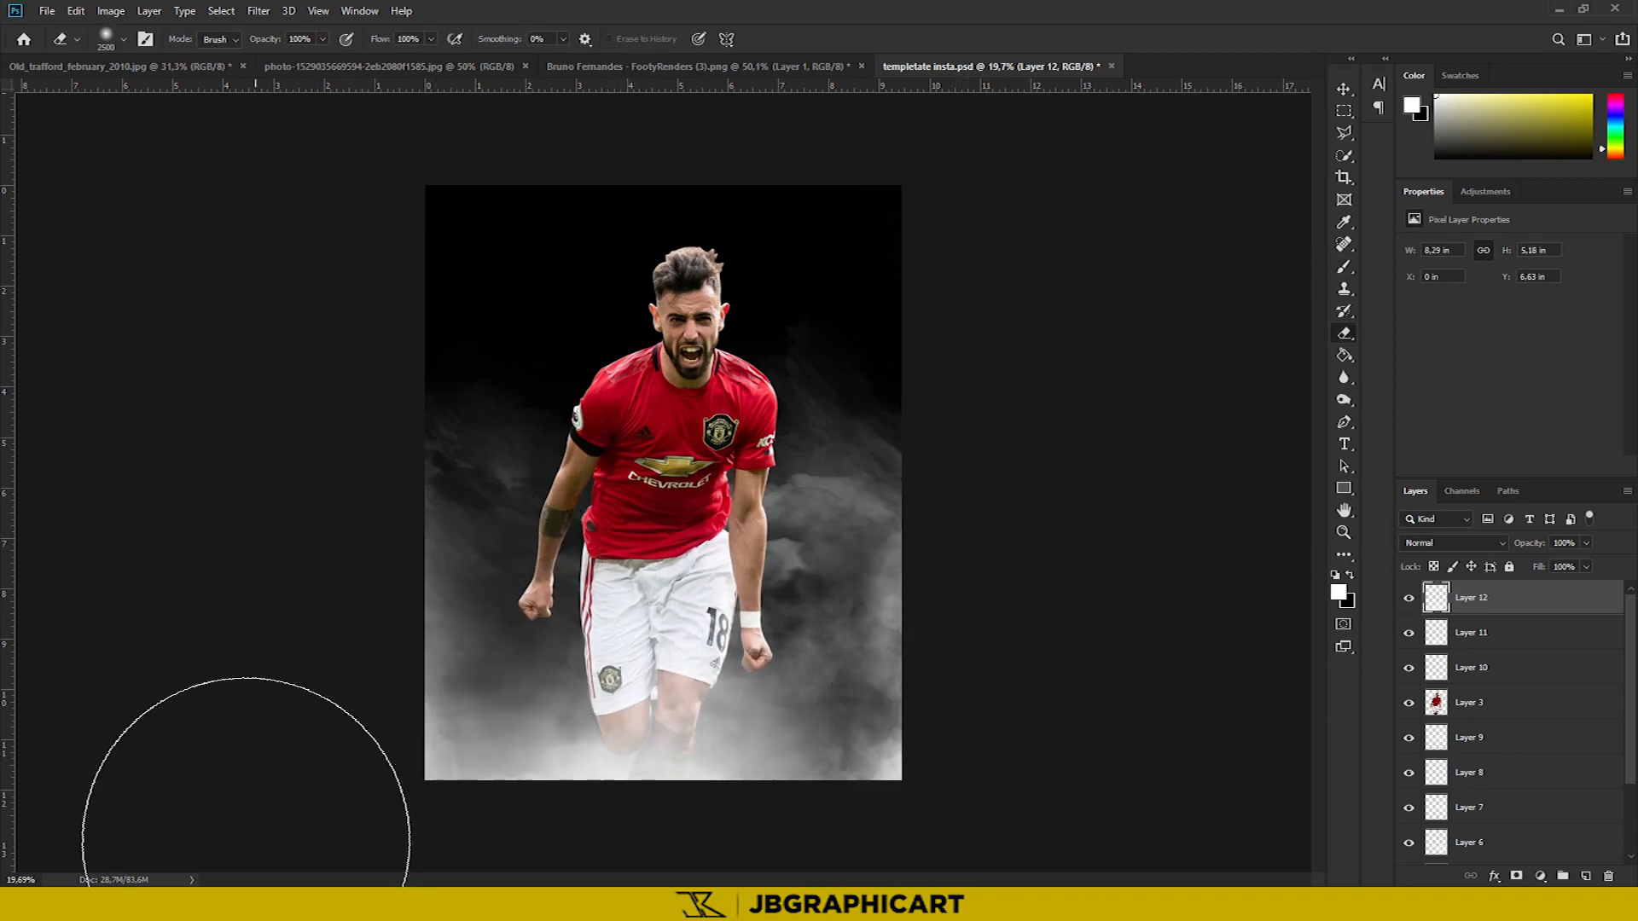
left_click_drag(1586, 567, 1536, 591)
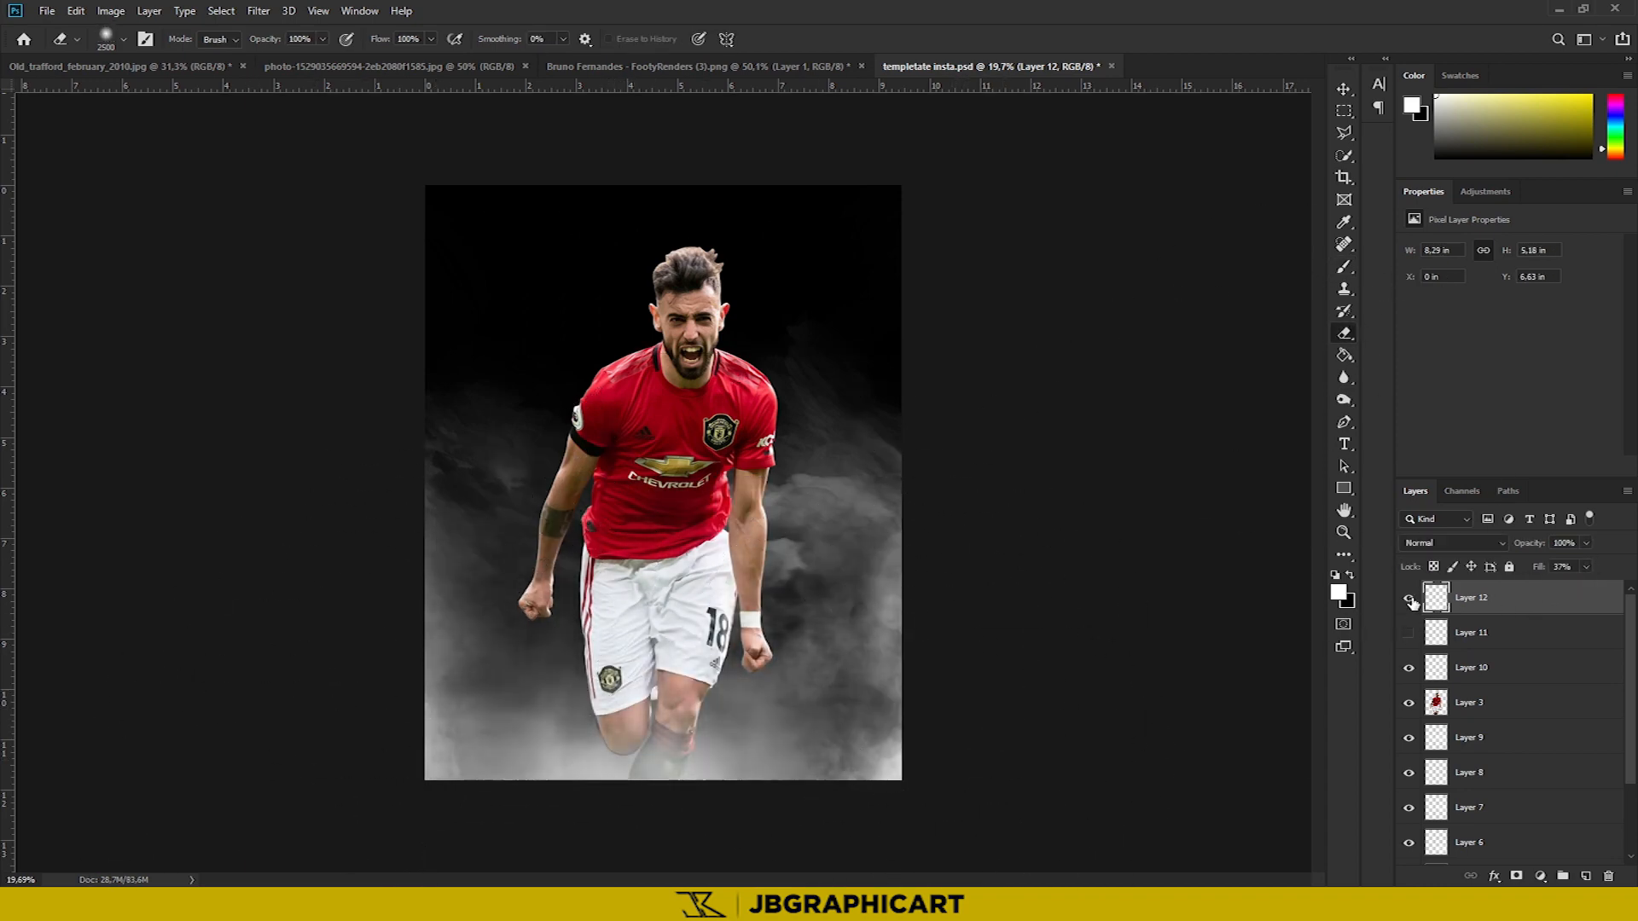
Add a layer mask to Layer 3 and fade the player's lower legs into the fog with a soft eraser
left_click(1469, 703)
left_click(1516, 876)
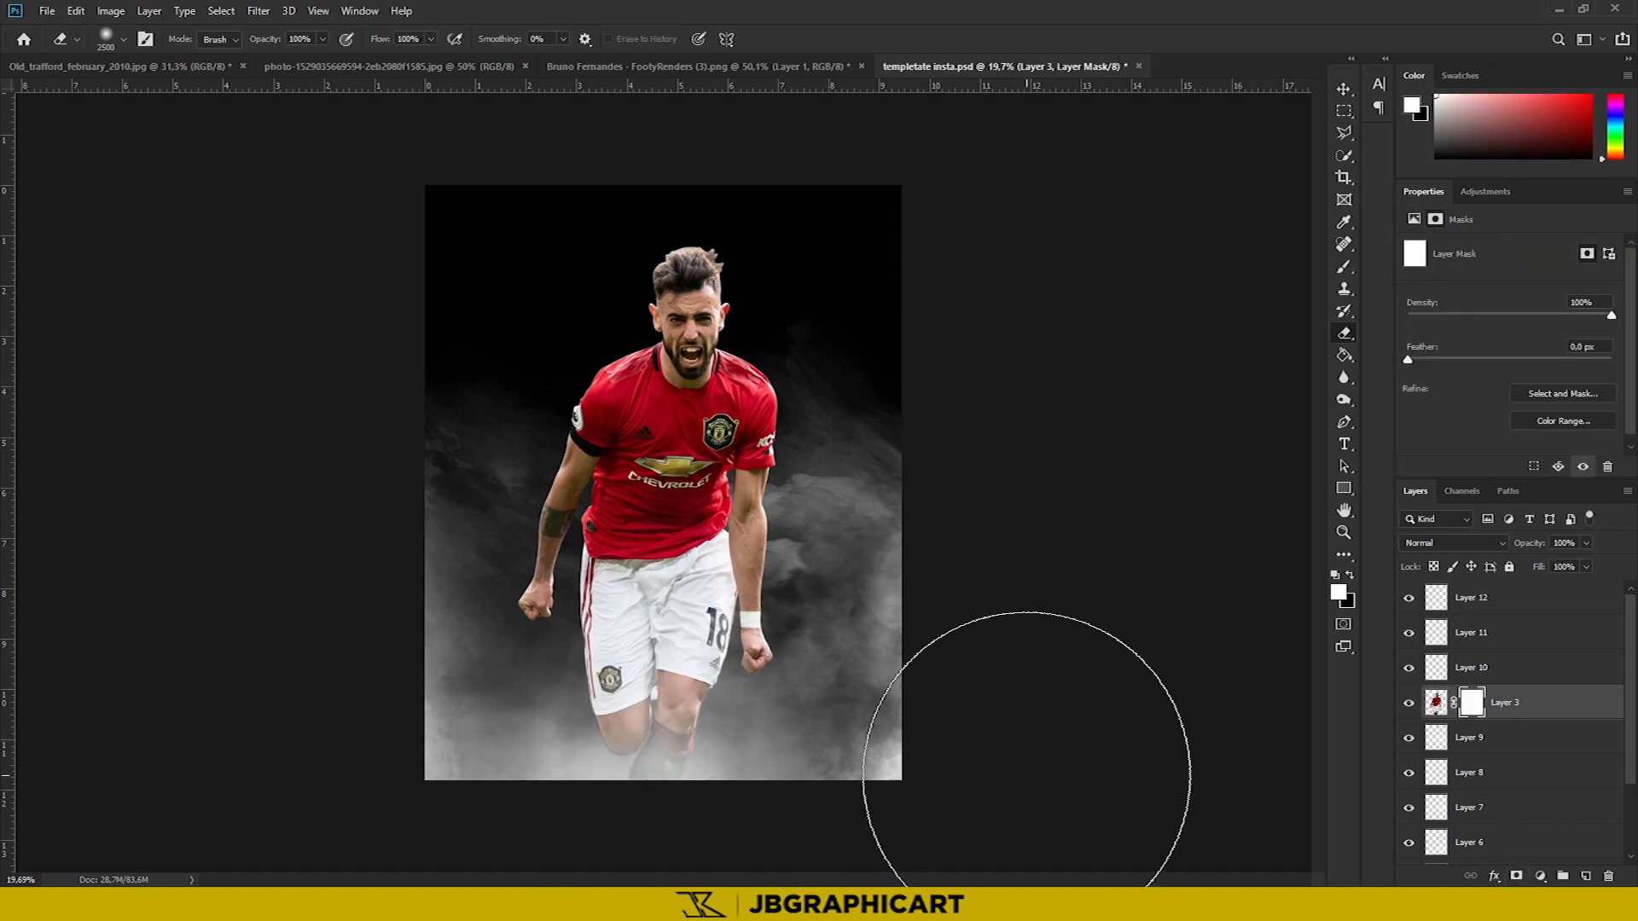
left_click_drag(647, 765, 831, 809)
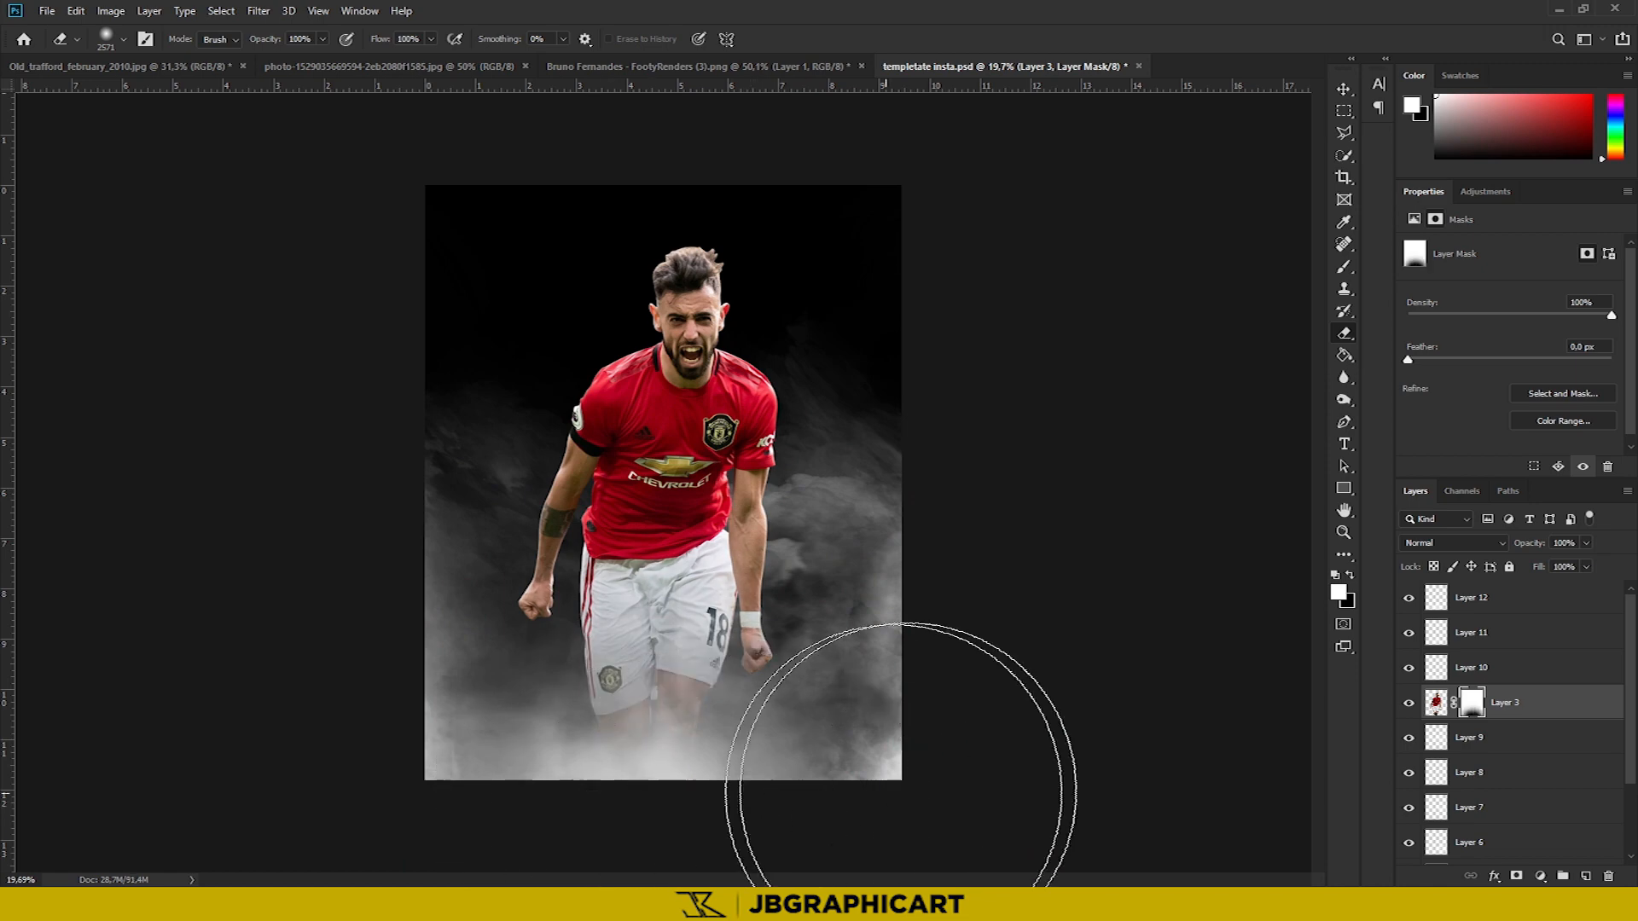
key("ctrl+z")
left_click_drag(732, 744, 591, 728)
Enlarge the player on Layer 3 and reposition him on the canvas with Free Transform
scroll(567, 724, "up", 4)
scroll(566, 724, "down", 4)
left_click_drag(780, 553, 811, 553)
left_click_drag(763, 548, 745, 564)
left_click_drag(789, 222, 774, 236)
left_click(818, 40)
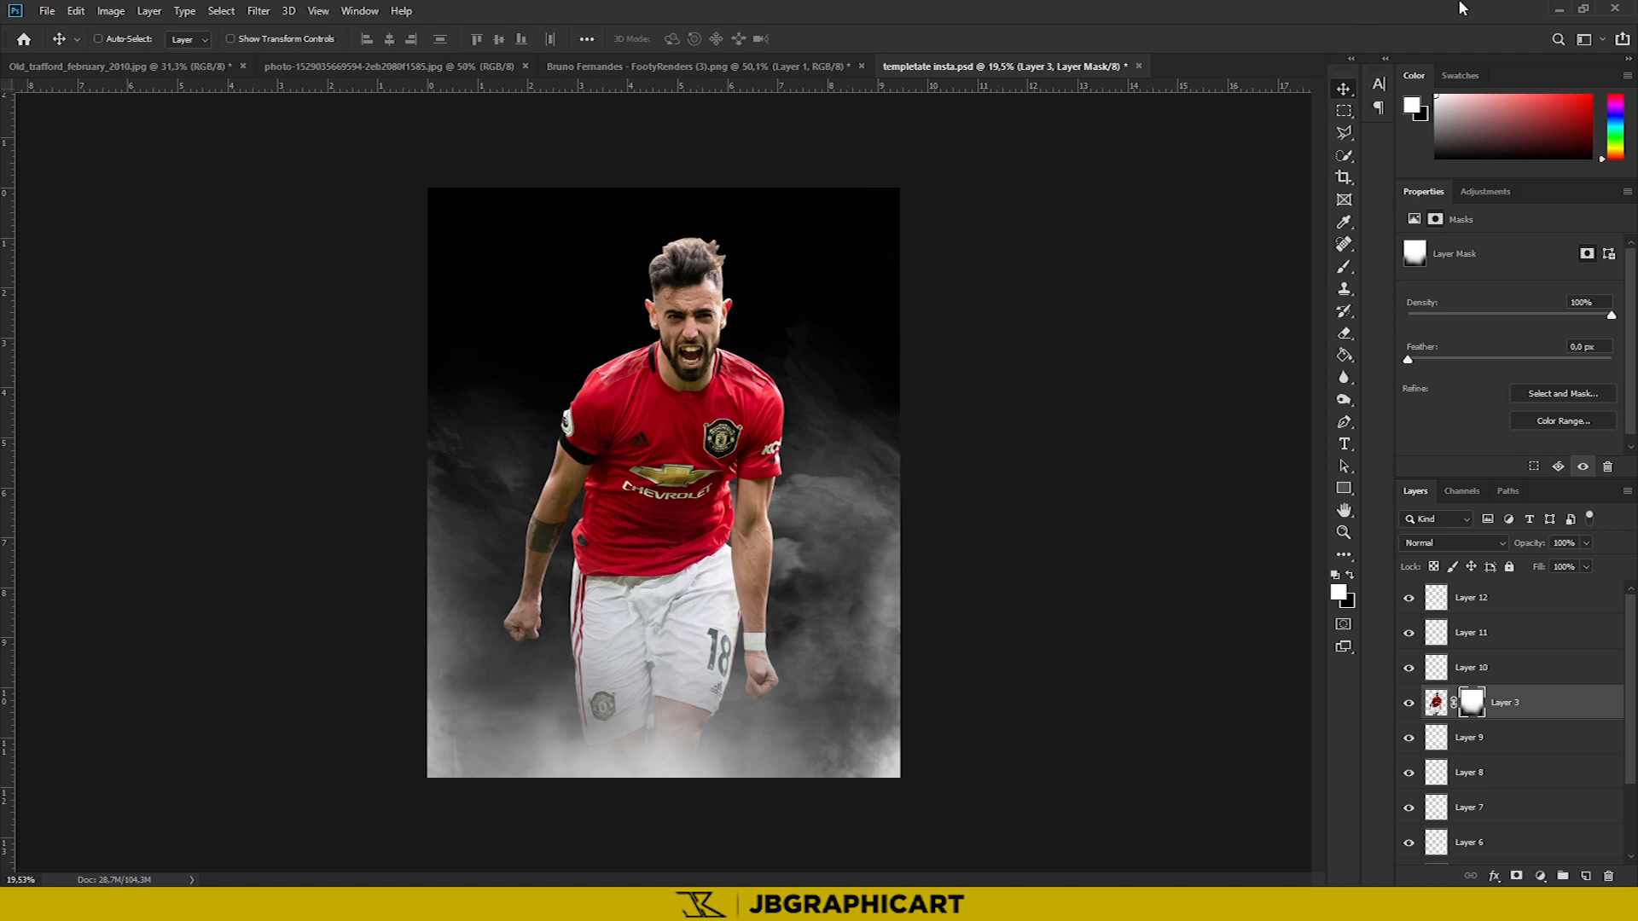
Shift the player on Layer 3 slightly to the right with Free Transform
scroll(669, 594, "up", 1)
scroll(671, 557, "down", 2)
scroll(670, 559, "up", 3)
key("ctrl+t")
left_click_drag(642, 219, 660, 220)
left_click(819, 39)
Group the smoke layers behind the player, Layer 4 to Layer 9, and name the group "smoke back"
scroll(1488, 820, "down", 3)
left_click(1485, 815)
left_click(1478, 780, "ctrl")
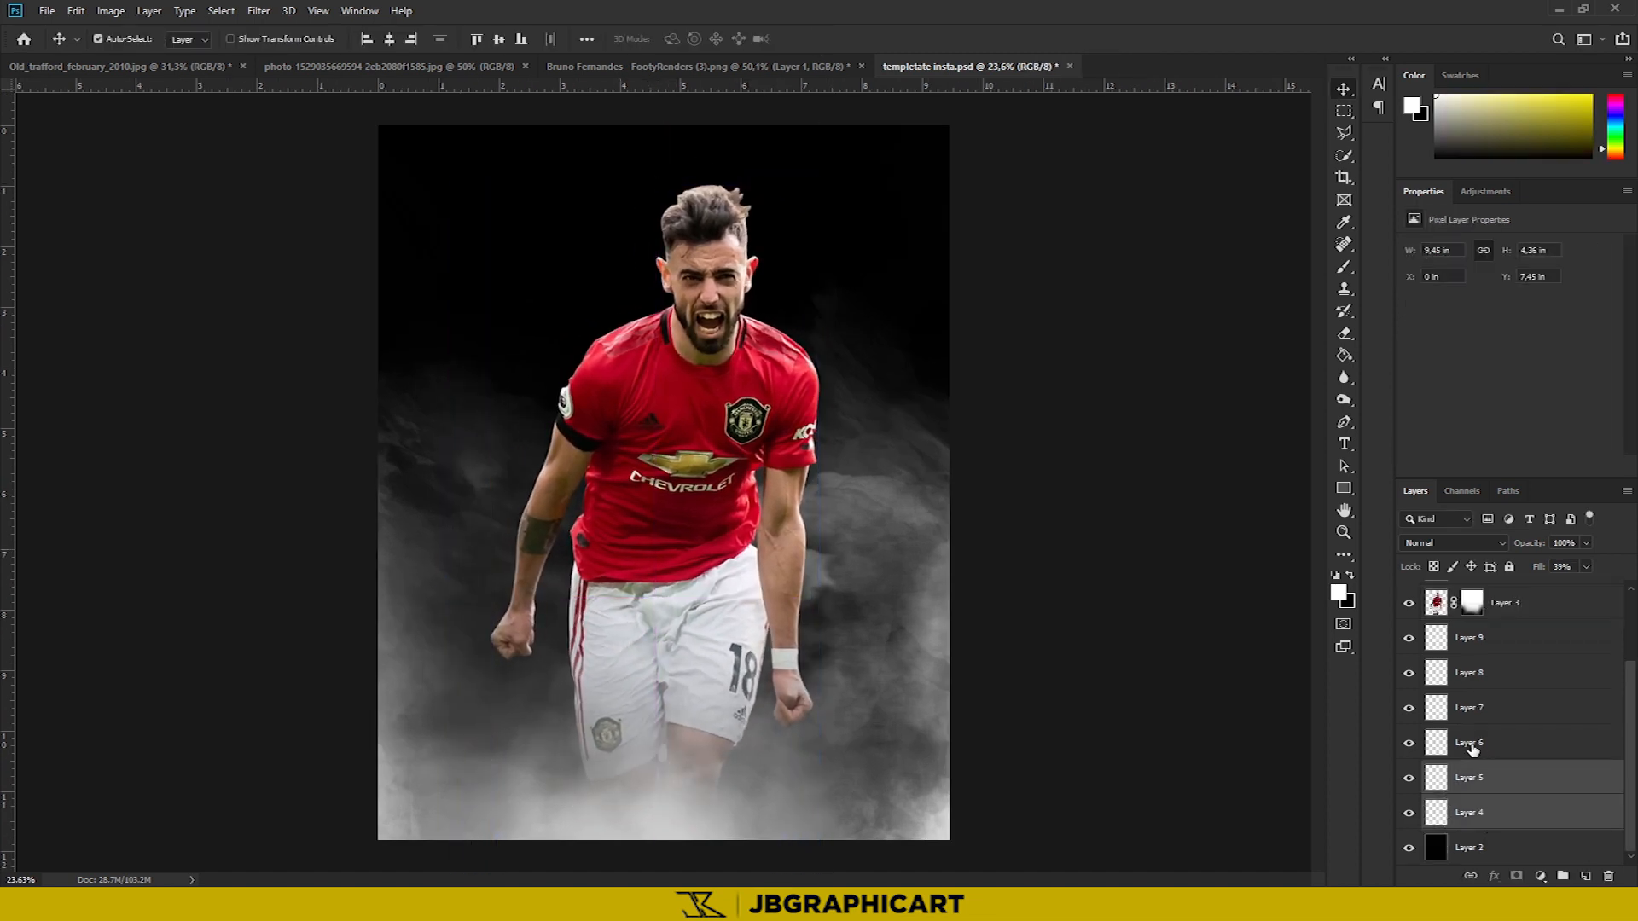
key("ctrl+g")
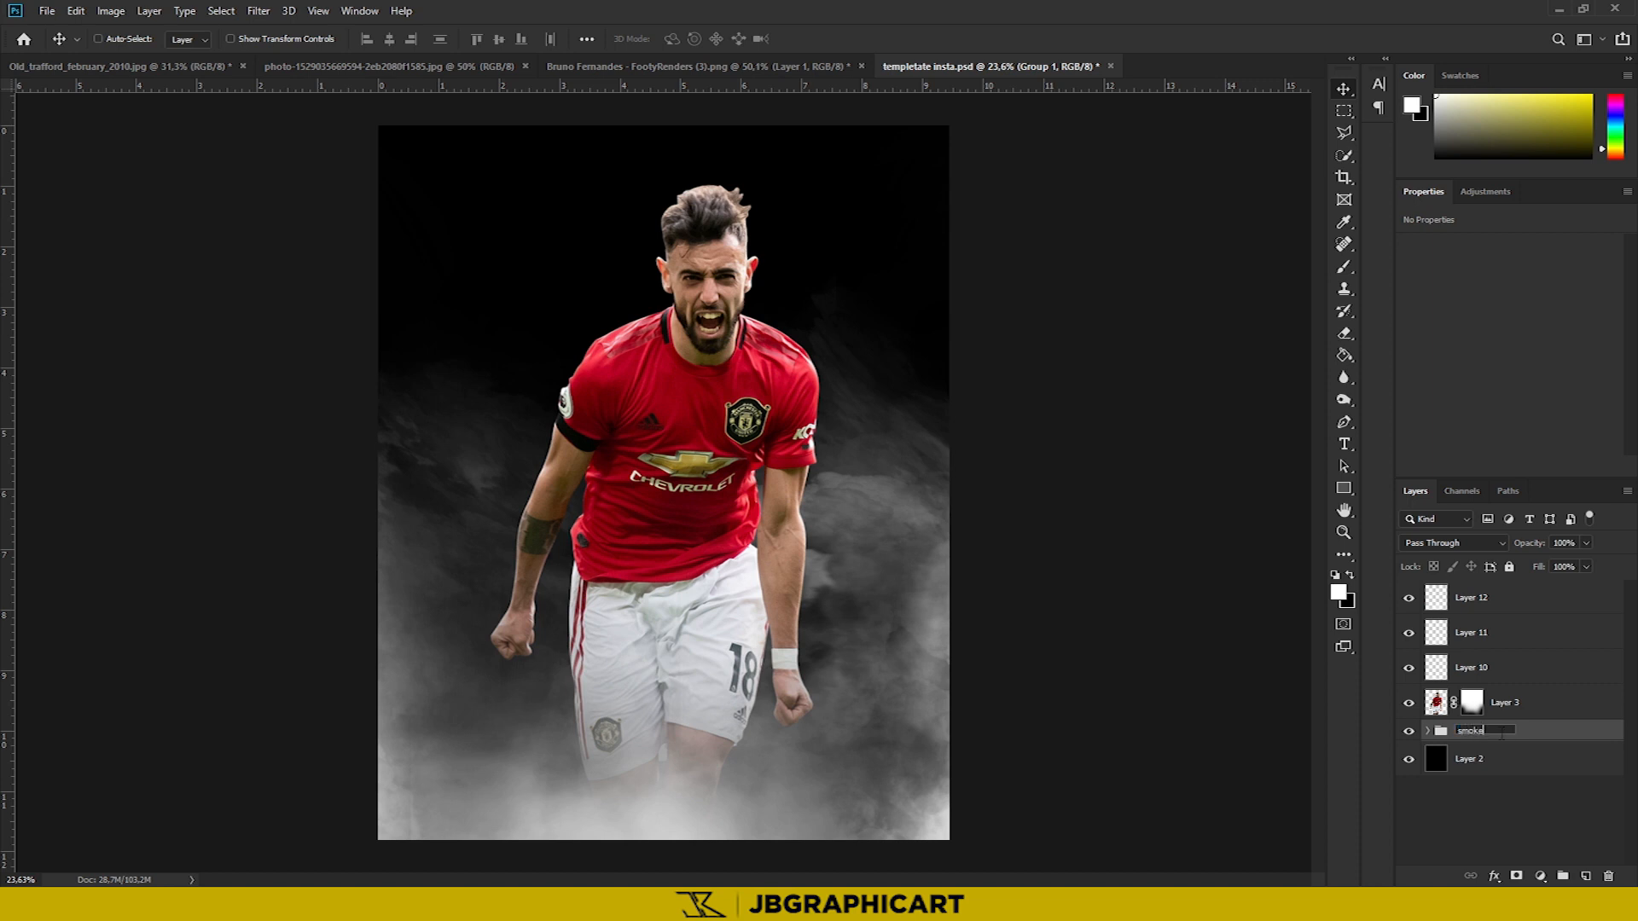
Group Layers 10, 11 and 12 and name the group "smoke front"
left_click(1504, 668)
left_click(1495, 635, "ctrl")
left_click(1486, 602, "ctrl")
key("ctrl+g")
double_click(1484, 596)
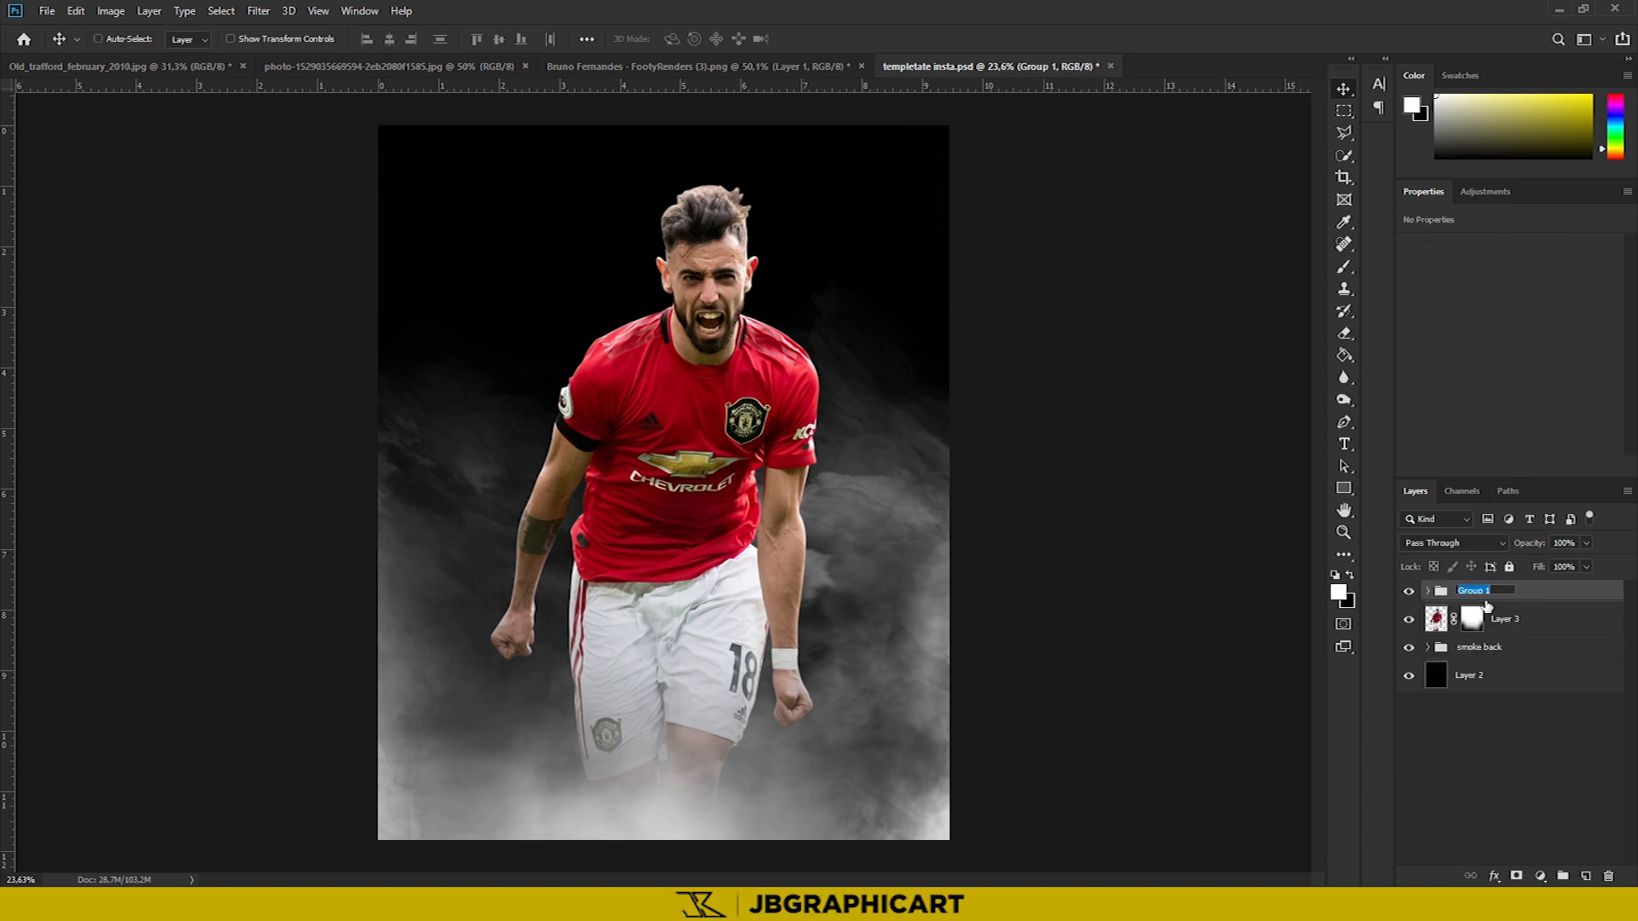
left_click(1501, 620)
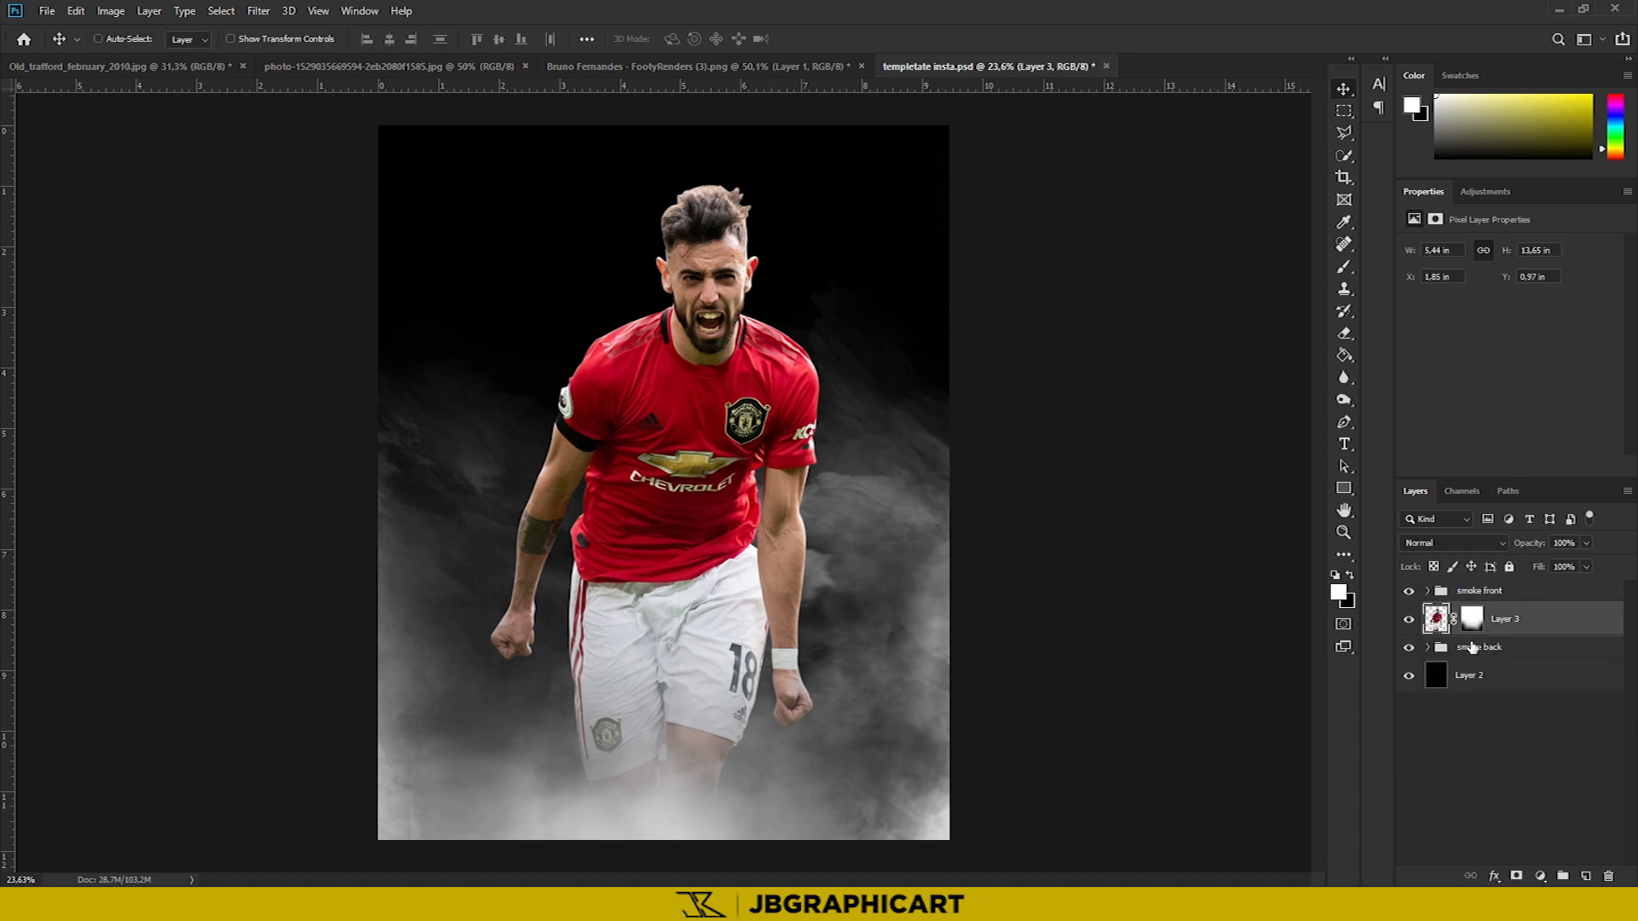
Close the player render document and bring the Old Trafford photo into the poster above the black Layer 2
left_click(861, 67)
left_click(815, 337)
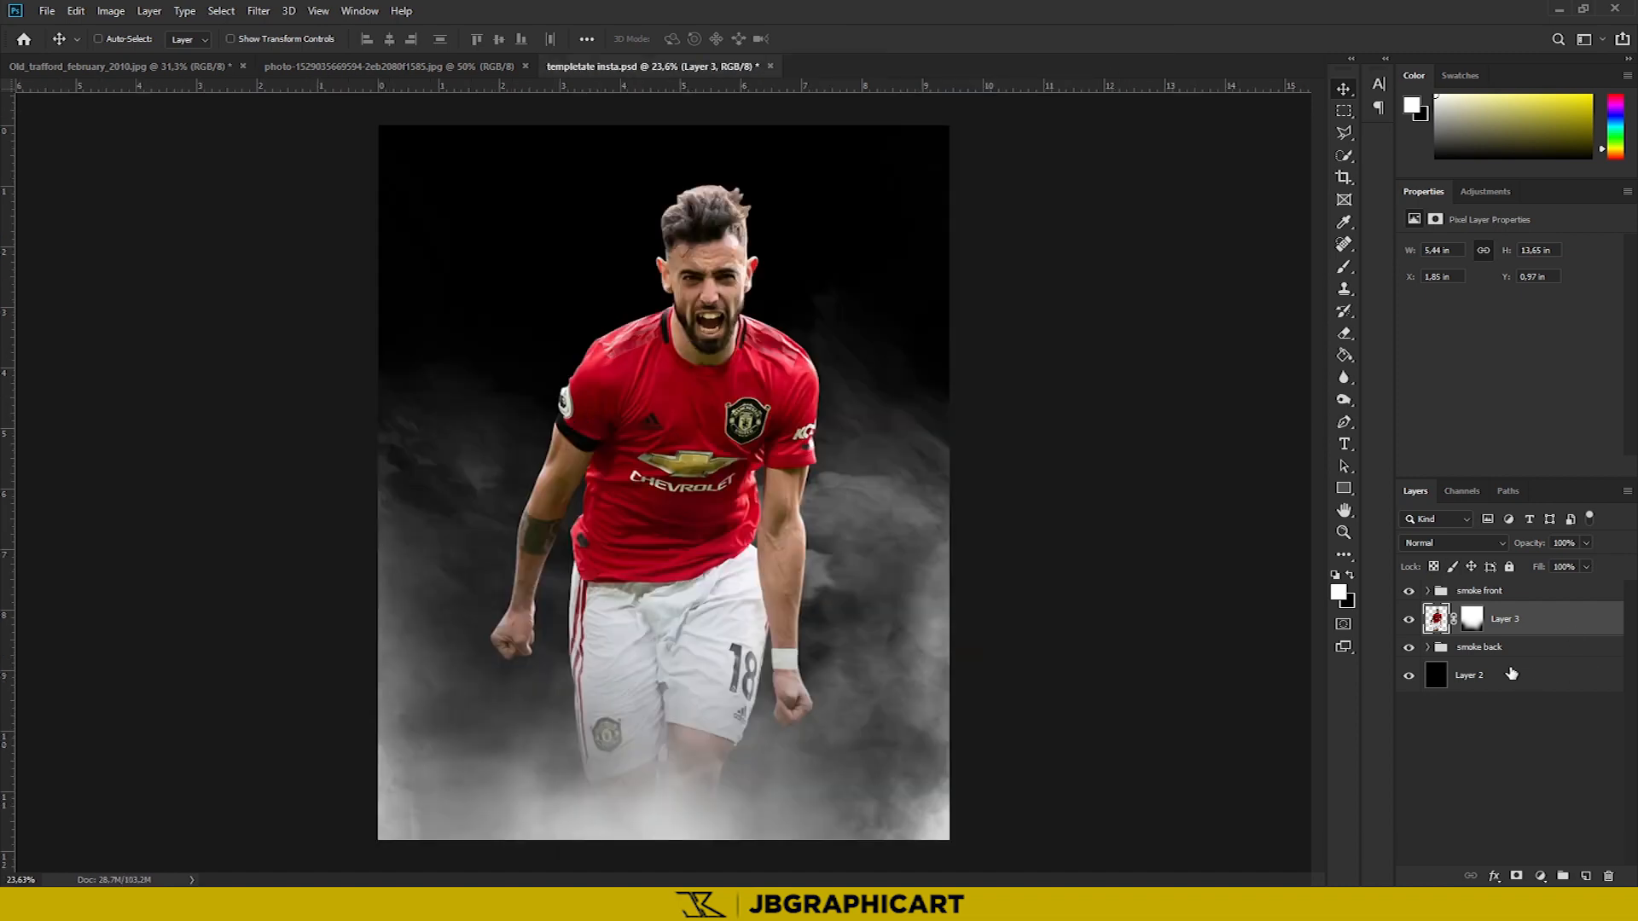
left_click(179, 67)
left_click_drag(679, 321, 671, 461)
Scale the stadium photo to about 15.6 by 11 in and tilt it slightly so it spans the canvas behind the player
key("ctrl+t")
left_click_drag(1014, 474, 1216, 472)
left_click_drag(1144, 482, 1003, 542)
left_click_drag(936, 459, 946, 481)
left_click_drag(1144, 454, 1134, 424)
left_click_drag(1067, 466, 1078, 440)
left_click(820, 38)
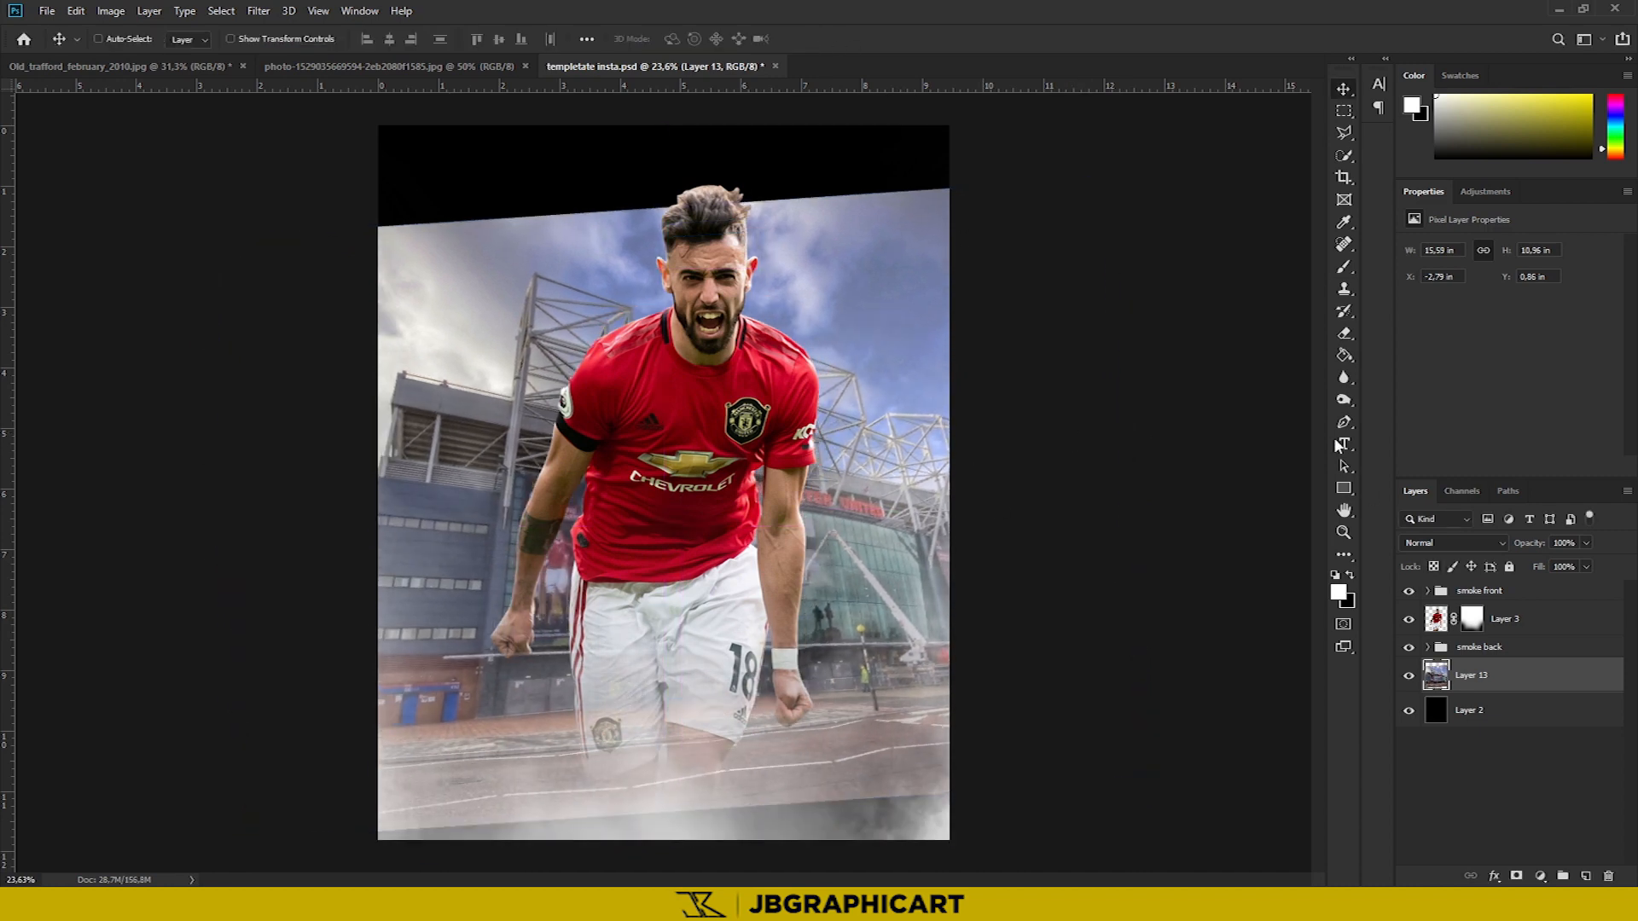
Add a layer mask to the stadium photo and fade out its lower part with a 3025 px soft eraser
left_click(1516, 875)
left_click(1344, 333)
mouse_move(913, 721)
left_mouse_down()
mouse_move(588, 660)
mouse_move(929, 746)
left_mouse_up()
key("ctrl+z")
key("bracketright")
key("bracketright")
key("bracketright")
key("bracketright")
key("bracketright")
key("bracketright")
scroll(928, 746, "down", 5)
mouse_move(388, 755)
left_mouse_down()
mouse_move(303, 654)
mouse_move(997, 776)
left_mouse_up()
scroll(660, 626, "up", 6)
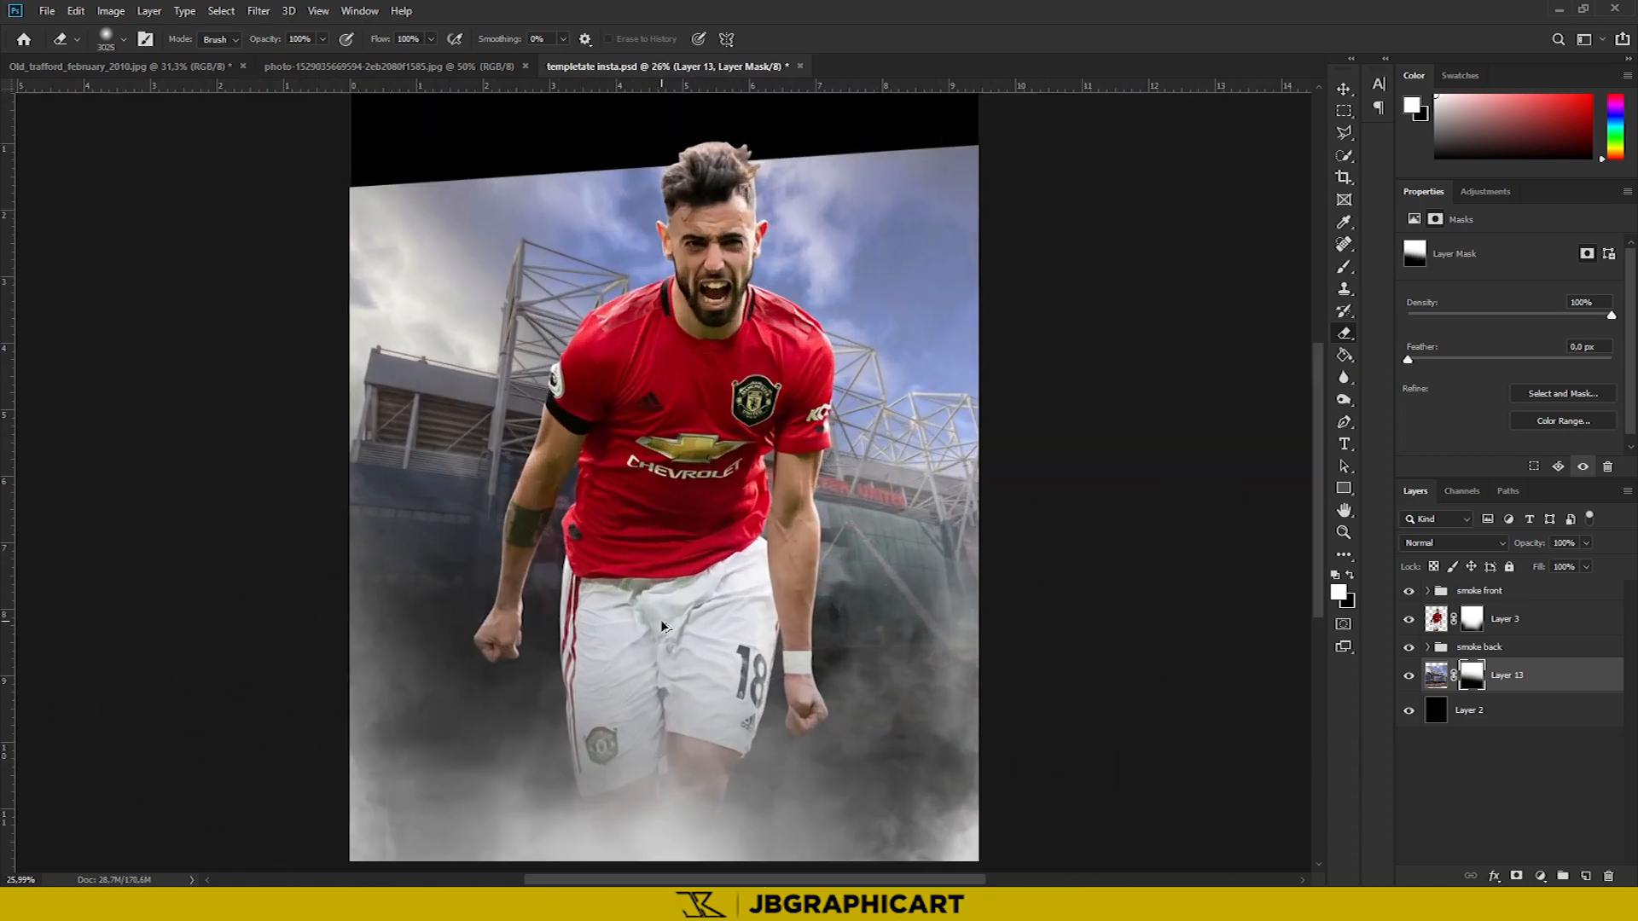
scroll(662, 627, "down", 1)
Add a new layer in the smoke back group and stamp a large smoke brush across the canvas behind the player
left_click(1494, 648)
left_click(1345, 267)
left_click(1427, 648)
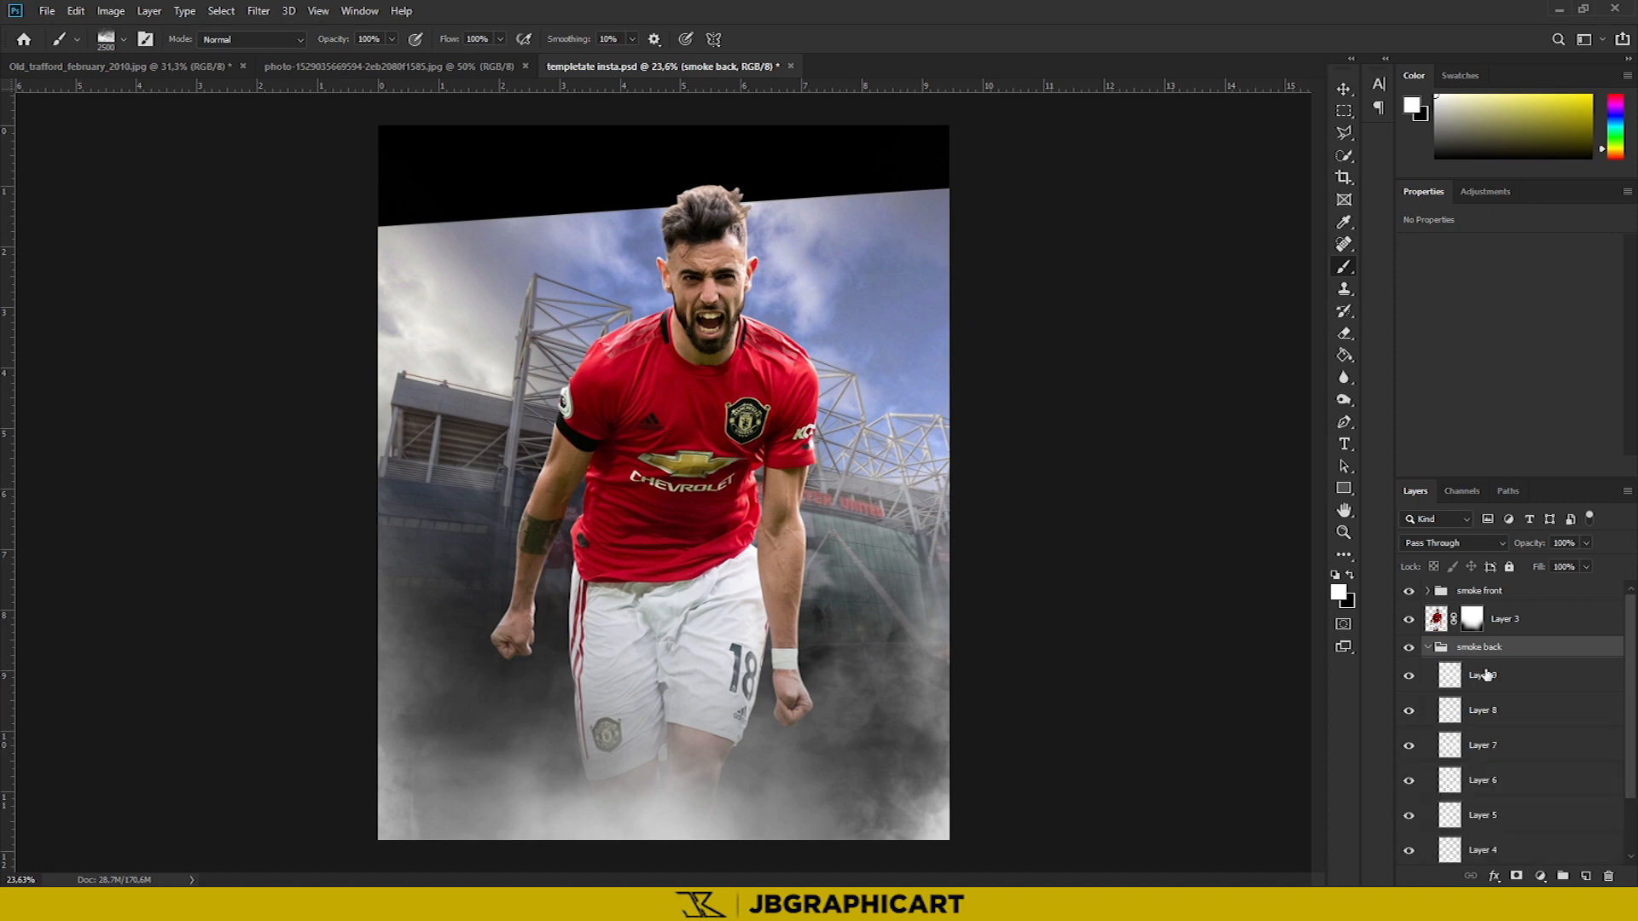
left_click(1585, 876)
left_click_drag(574, 636, 559, 720)
key("ctrl+z")
mouse_move(691, 699)
left_mouse_down()
mouse_move(670, 597)
mouse_move(711, 589)
left_mouse_up()
key("ctrl+z")
left_click(654, 560)
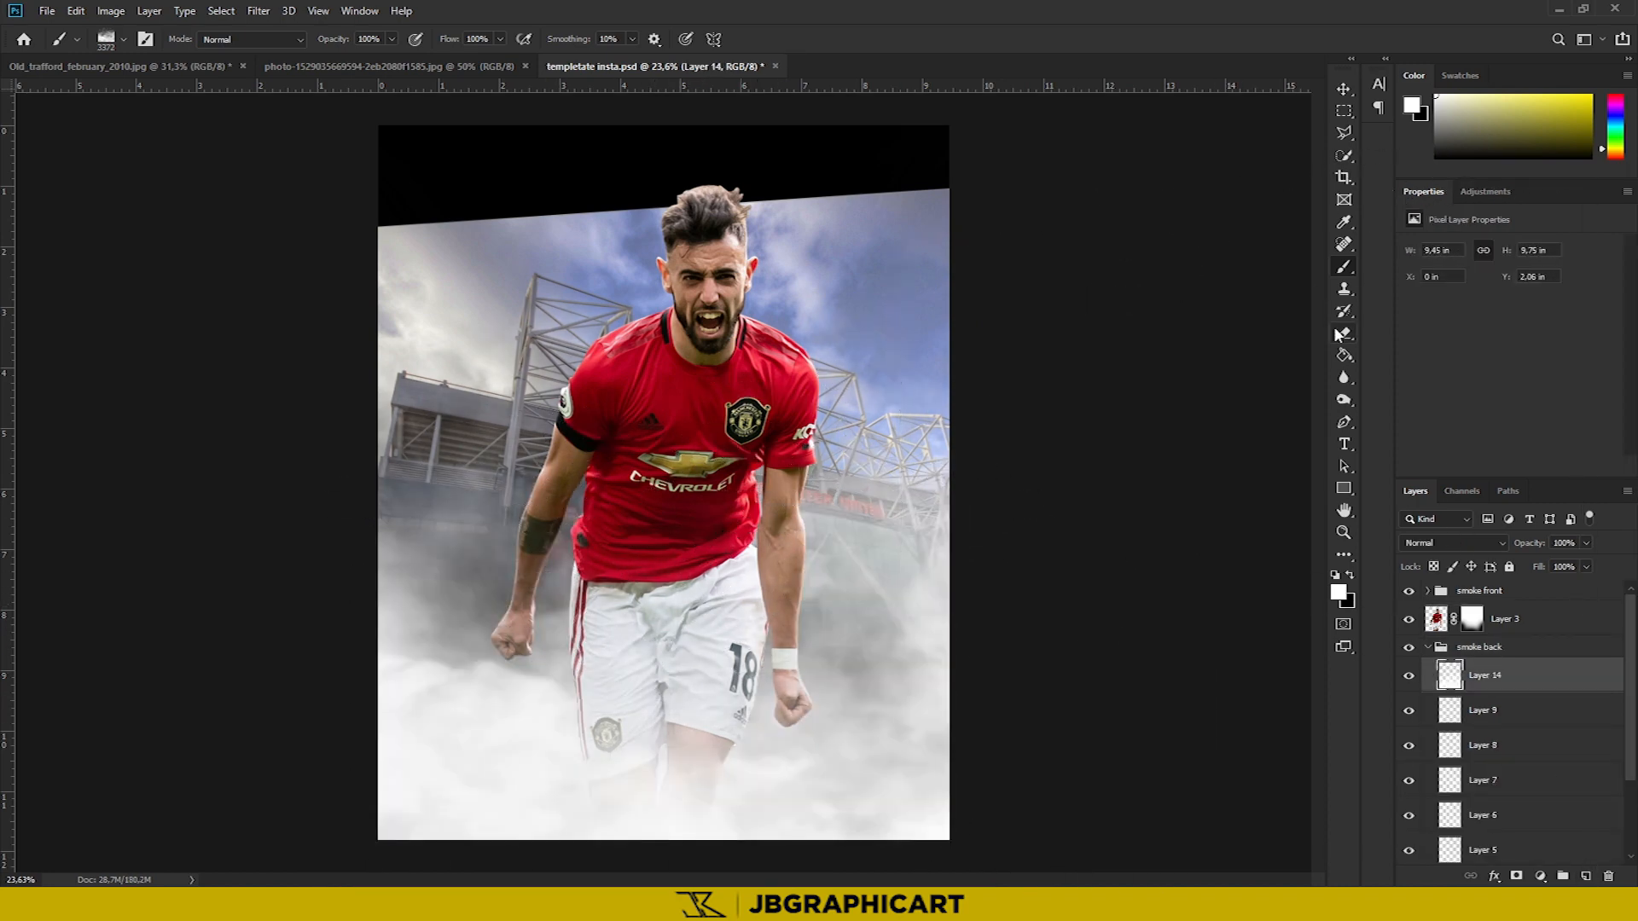
Erase the excess smoke on Layer 14 with a large soft eraser and compare with the layer hidden
left_click(1344, 333)
scroll(878, 786, "down", 2)
mouse_move(878, 786)
left_mouse_down()
mouse_move(713, 823)
mouse_move(388, 798)
left_mouse_up()
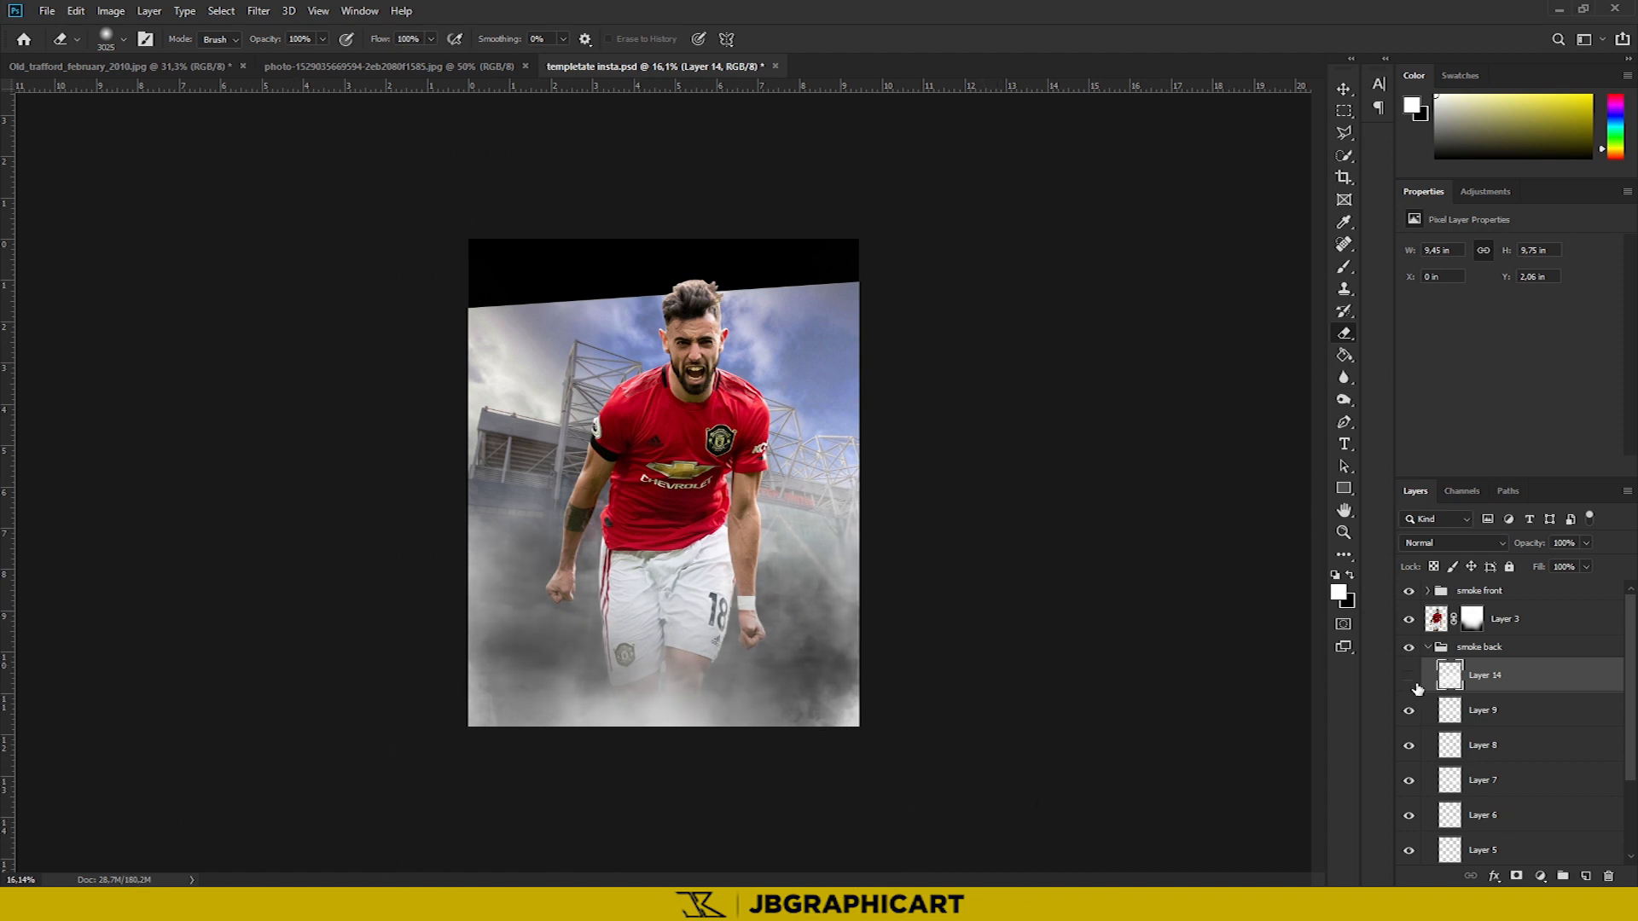
mouse_move(647, 277)
left_mouse_down()
mouse_move(785, 274)
mouse_move(750, 310)
left_mouse_up()
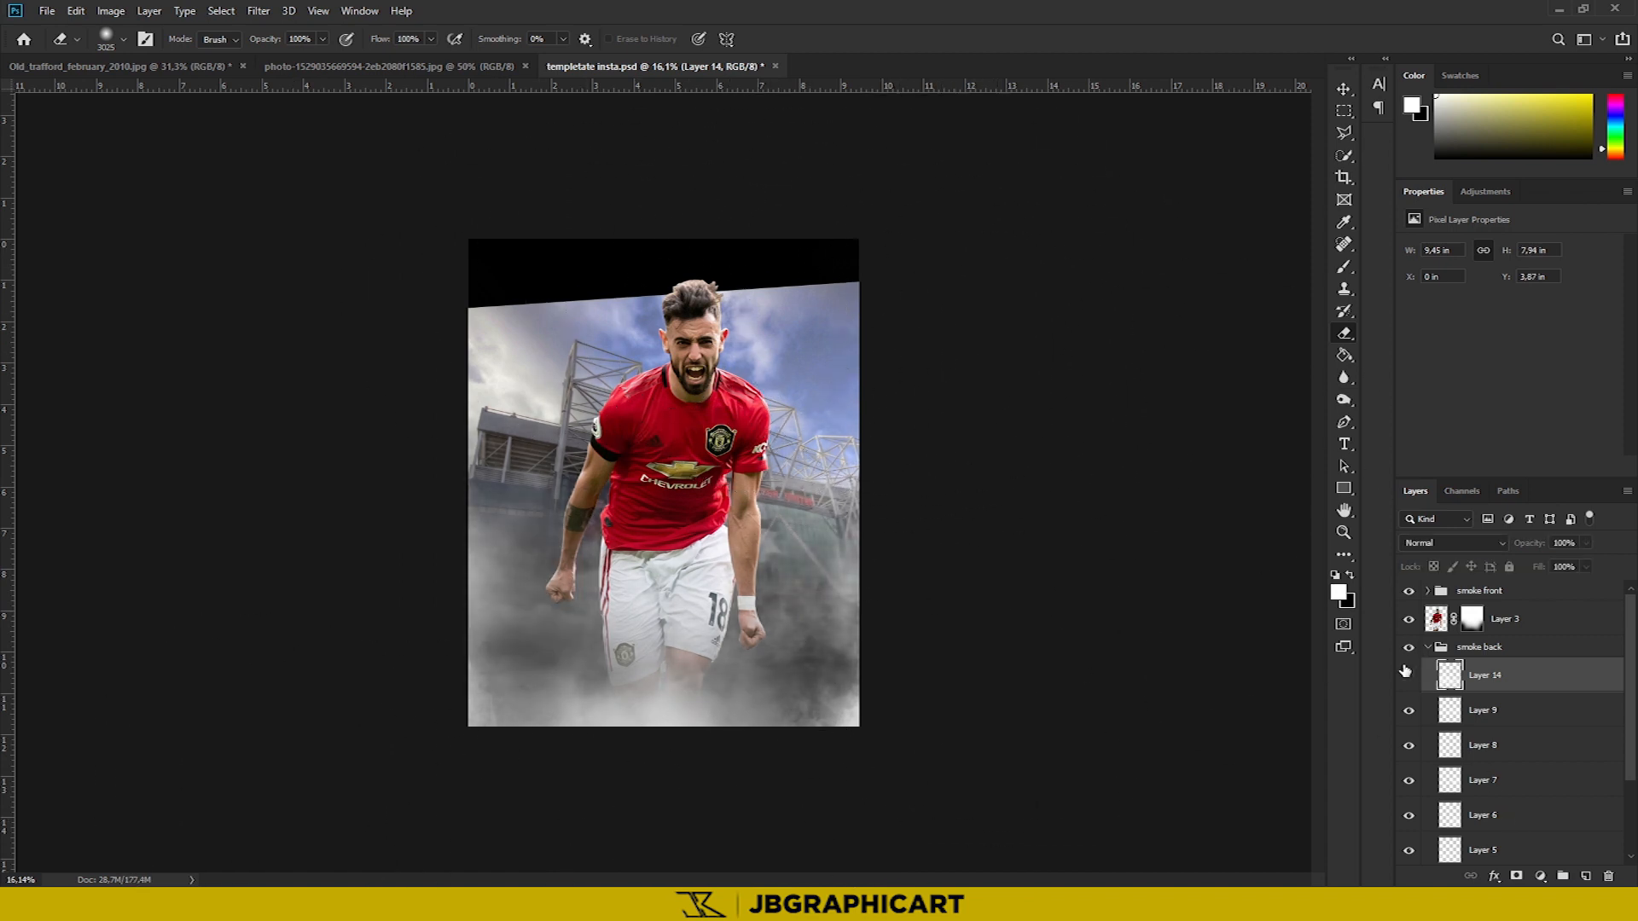
scroll(597, 534, "up", 1)
scroll(597, 533, "up", 1)
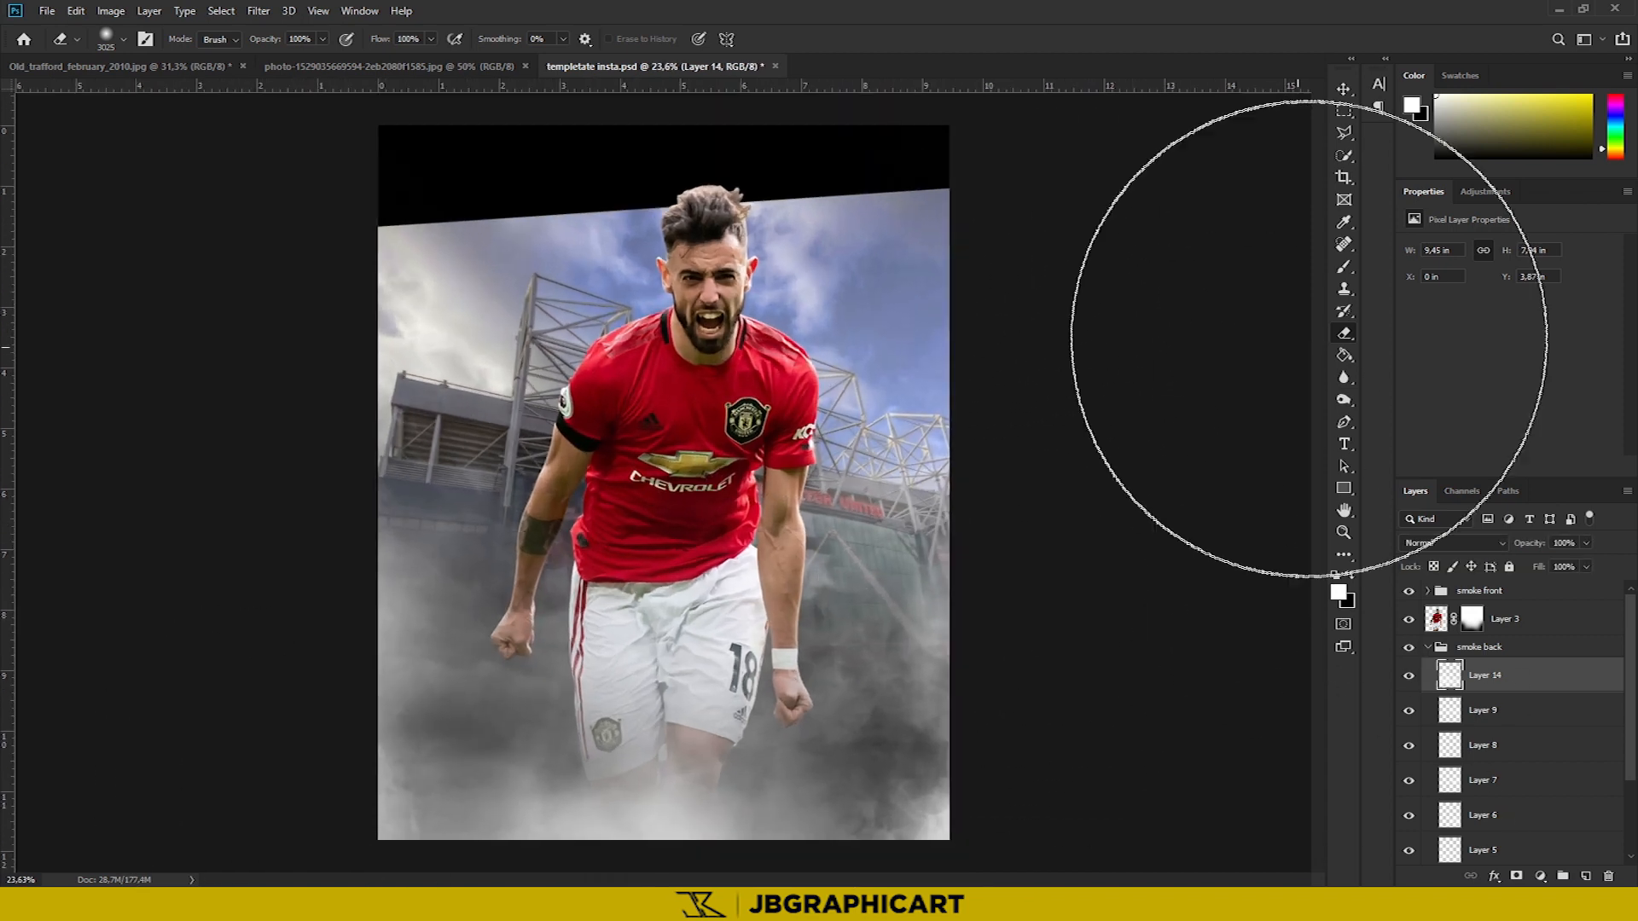
Add a new layer in the smoke back group and choose the 3843 px smoke brush
left_click(1586, 876)
right_click(908, 480)
scroll(956, 682, "up", 5)
left_click(936, 673)
left_click(936, 774)
scroll(981, 818, "down", 1)
left_click(982, 817)
scroll(1000, 806, "down", 4)
left_click(1002, 806)
left_click(1001, 820)
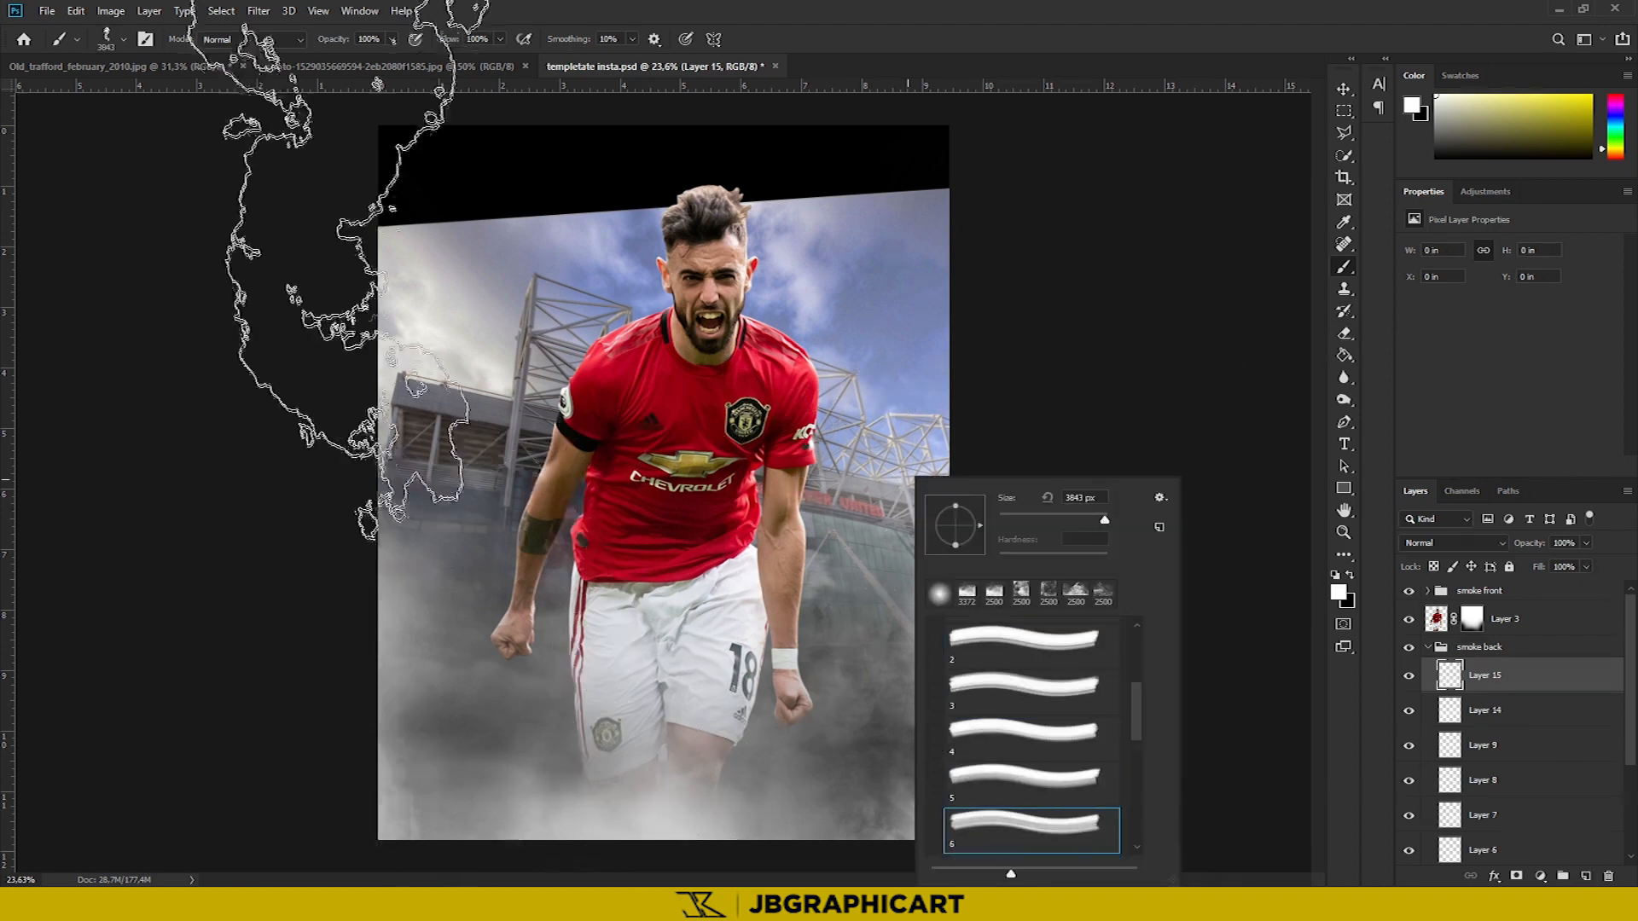
left_click(1208, 206)
Rotate the smoke brush to 84° and stamp smoke on both sides of the player's legs on Layer 15
key("F5")
left_click(410, 682)
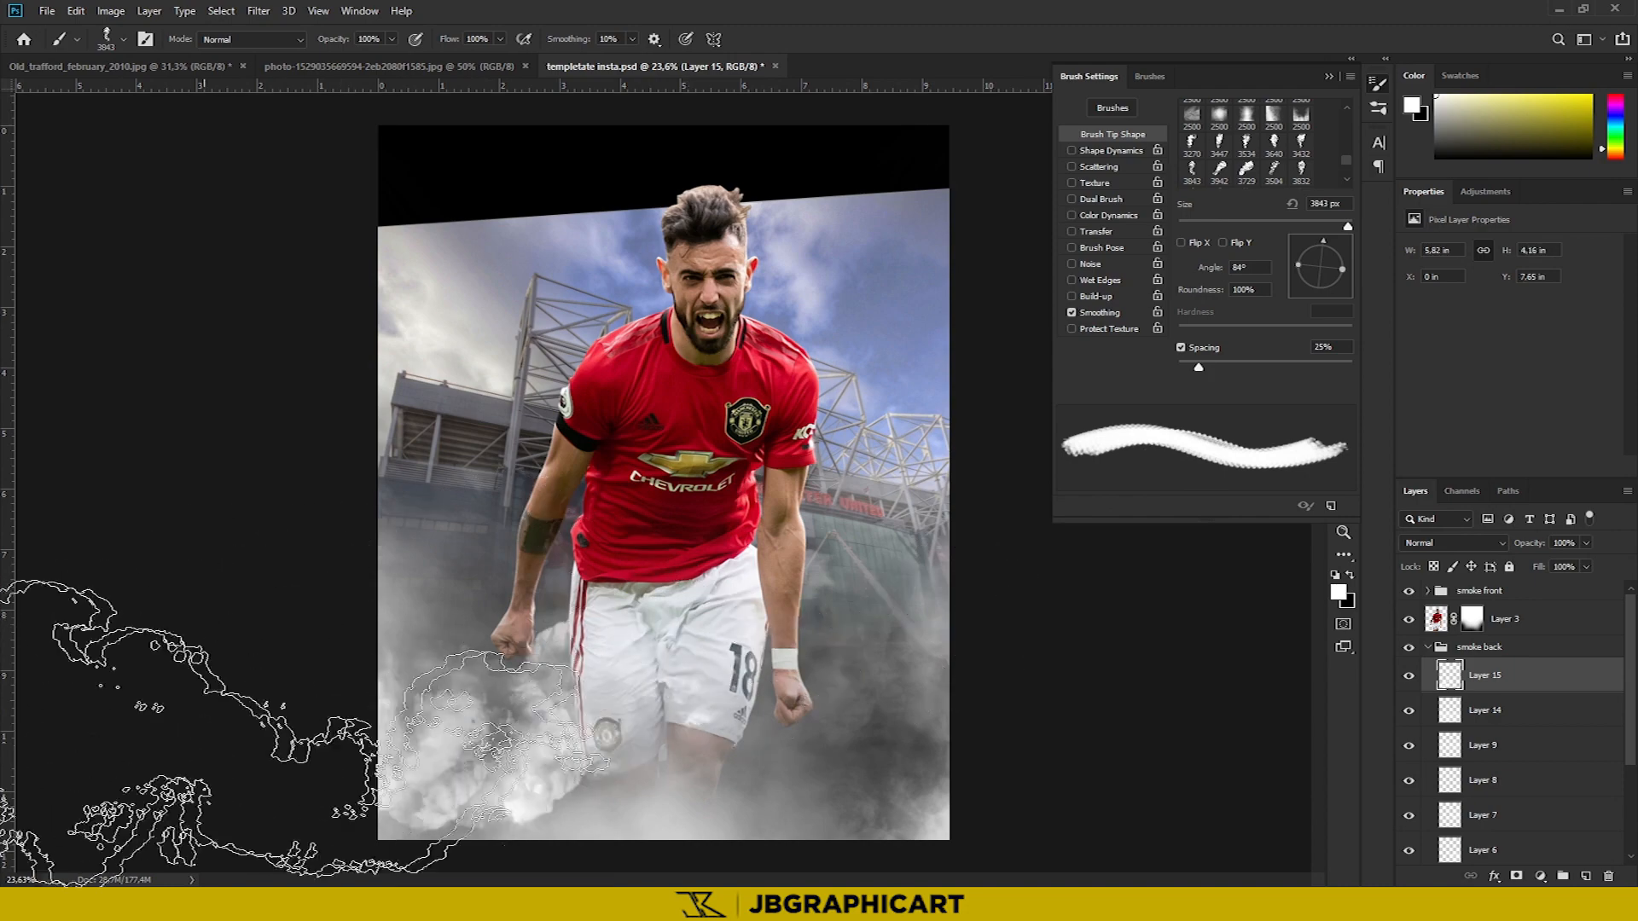
left_click(1117, 683)
left_click(1007, 708)
key("F5")
Soften Layer 15's smoke along the lower edge with the eraser and set the layer's fill to 47%
key("e")
scroll(635, 826, "down", 1)
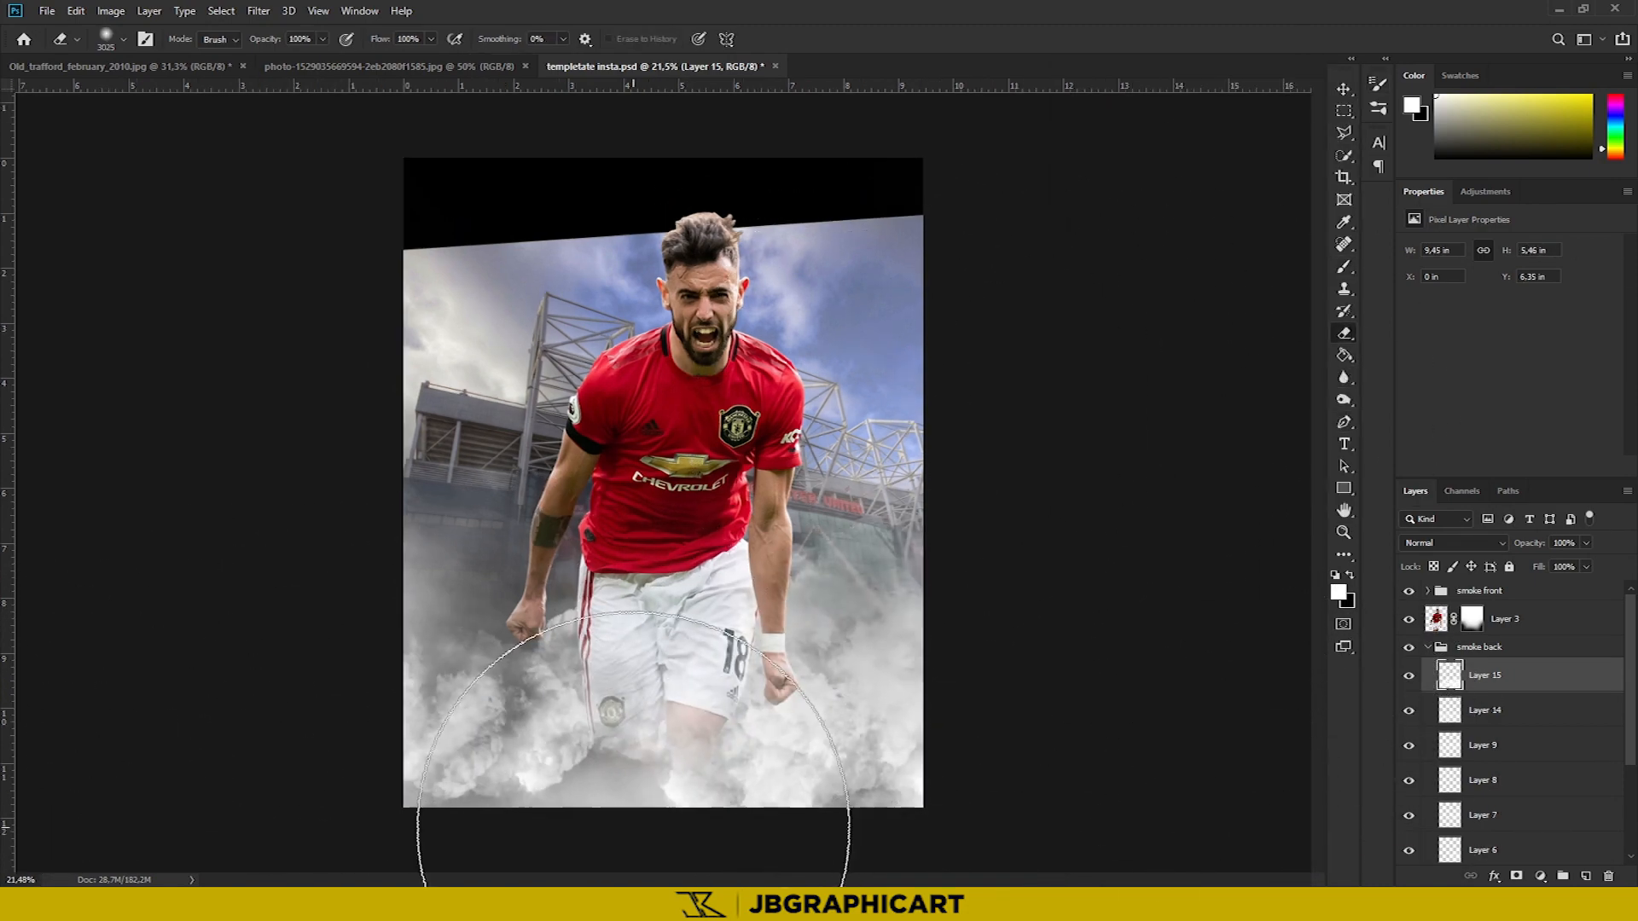
scroll(646, 725, "down", 3)
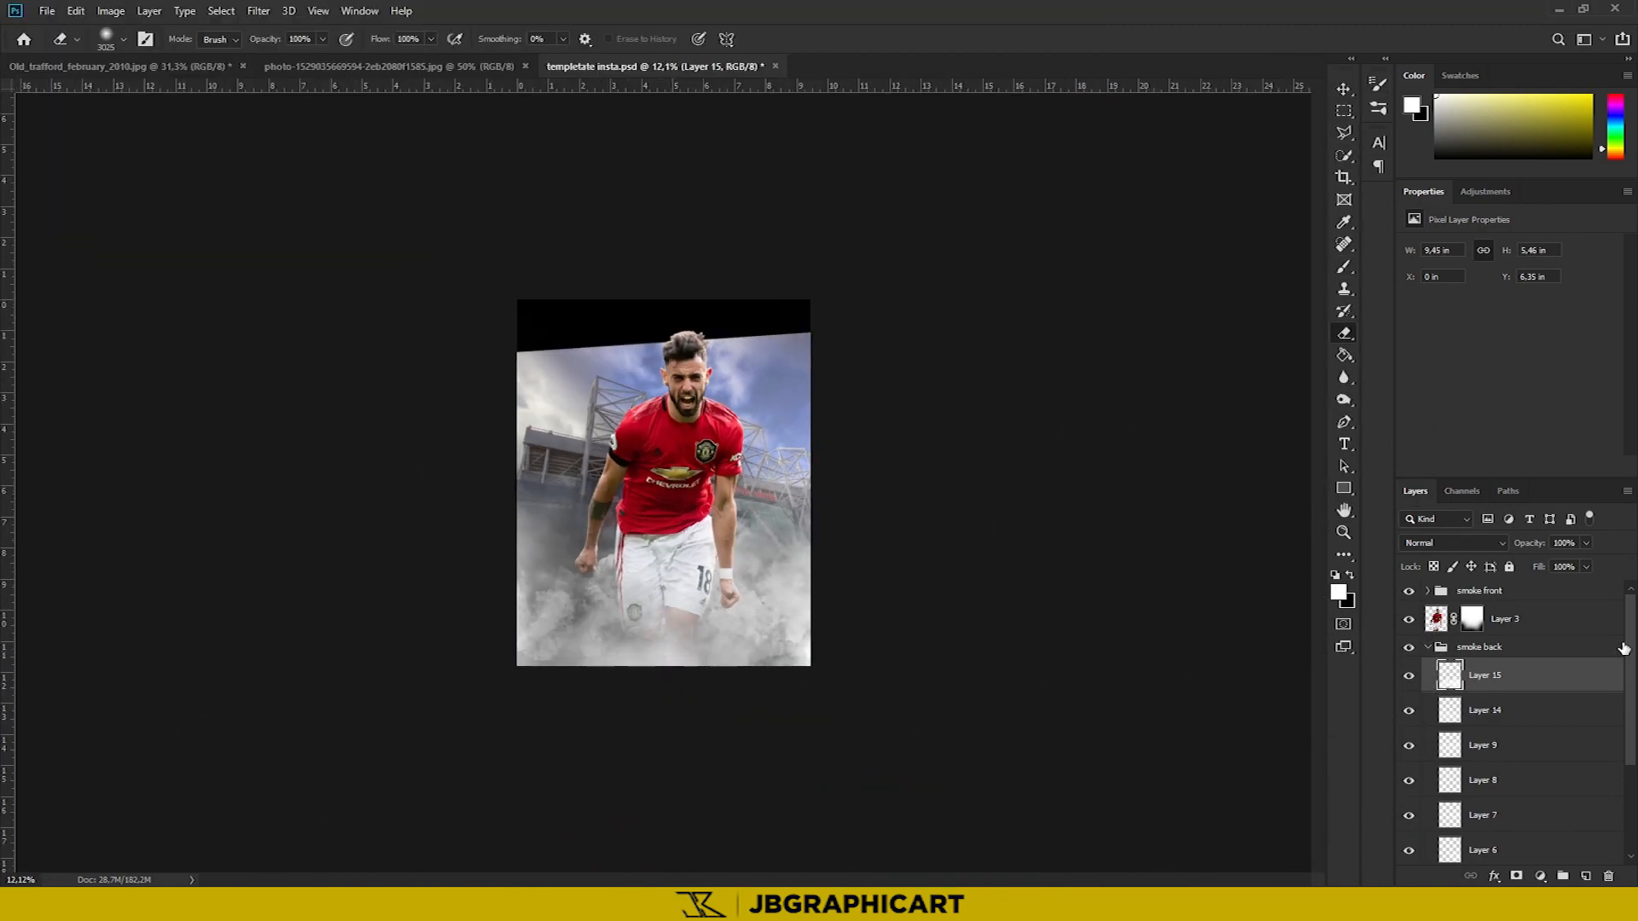
left_click_drag(1542, 589, 1544, 591)
scroll(642, 475, "up", 3)
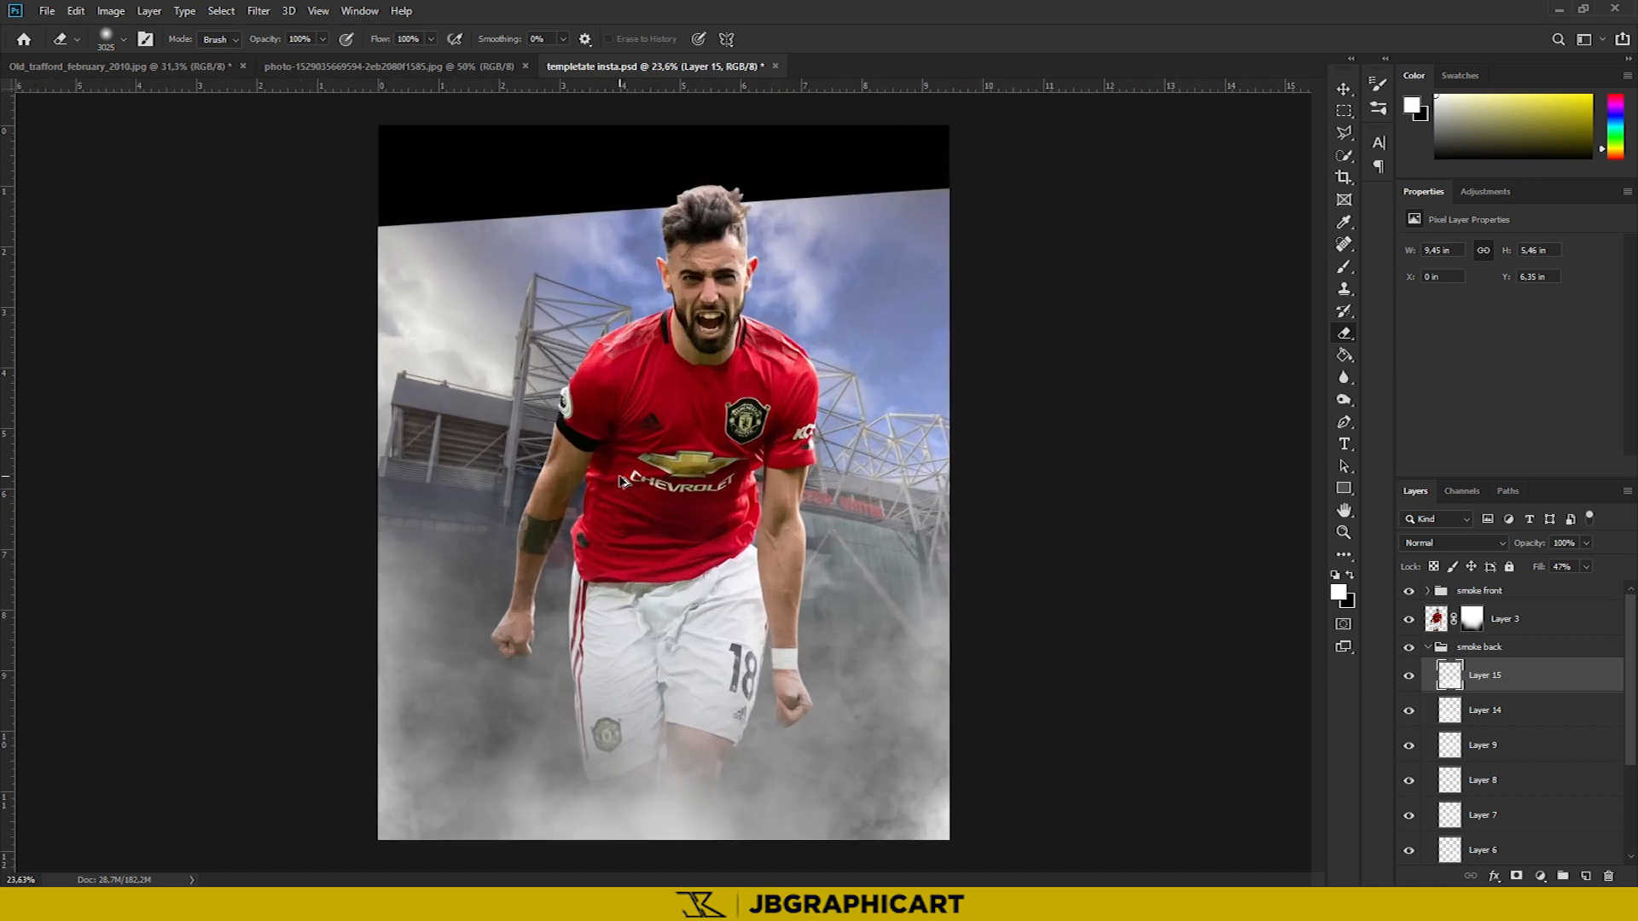
Fade out the upper edge of the stadium photo on Layer 13's mask with a smaller soft eraser
left_click(1427, 646)
left_click(1472, 676)
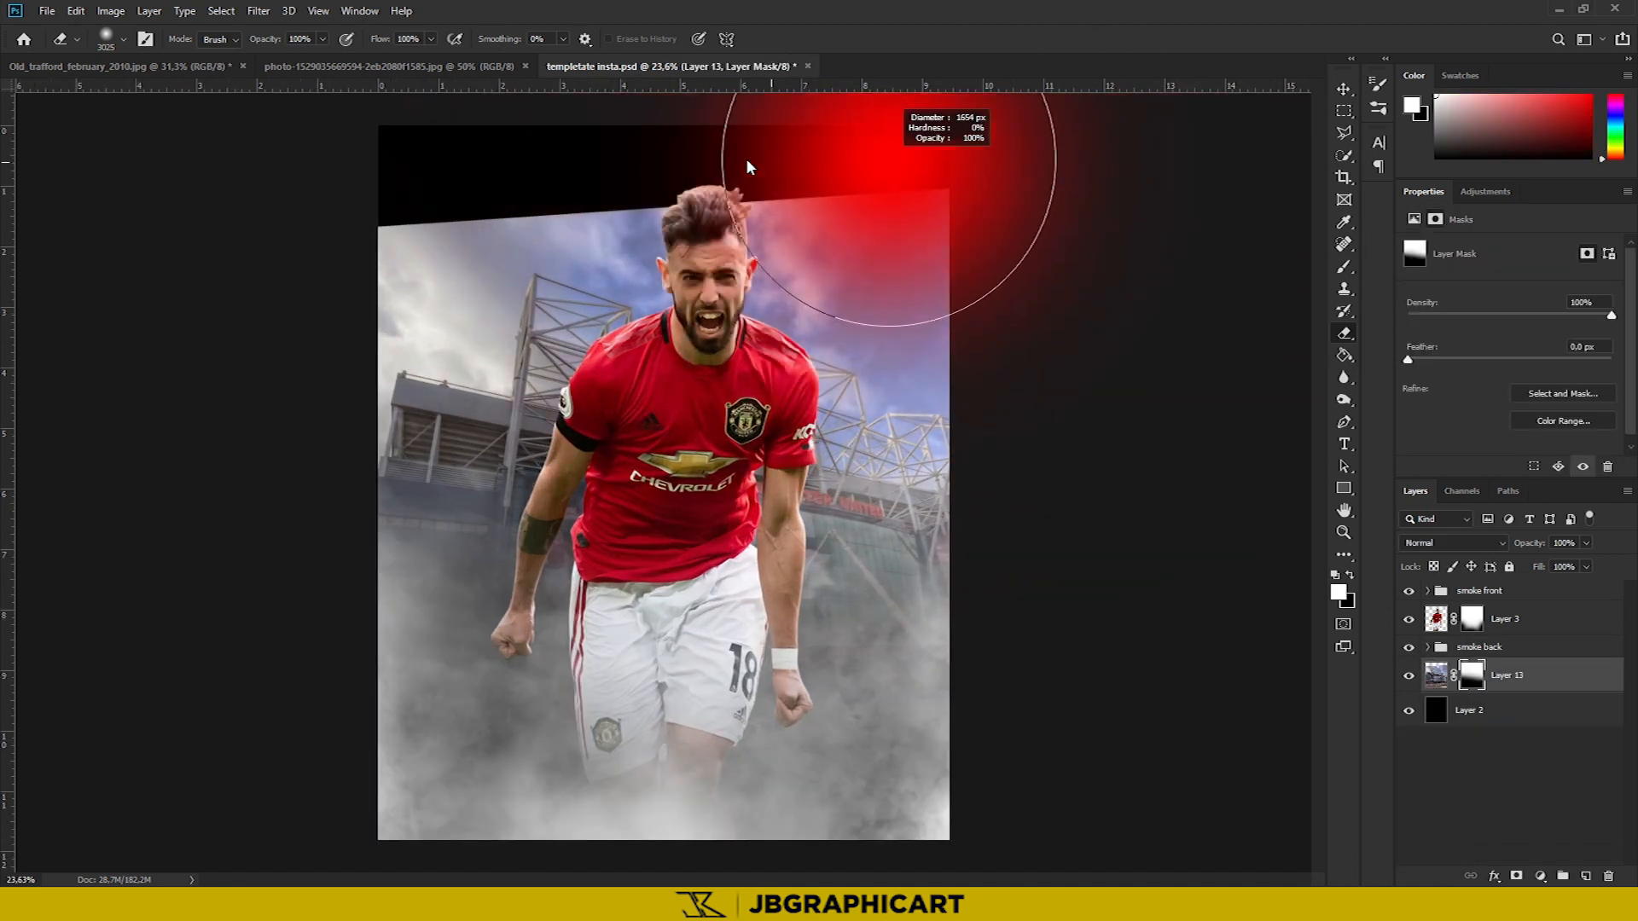
mouse_move(970, 144)
left_mouse_down()
mouse_move(705, 146)
mouse_move(270, 190)
left_mouse_up()
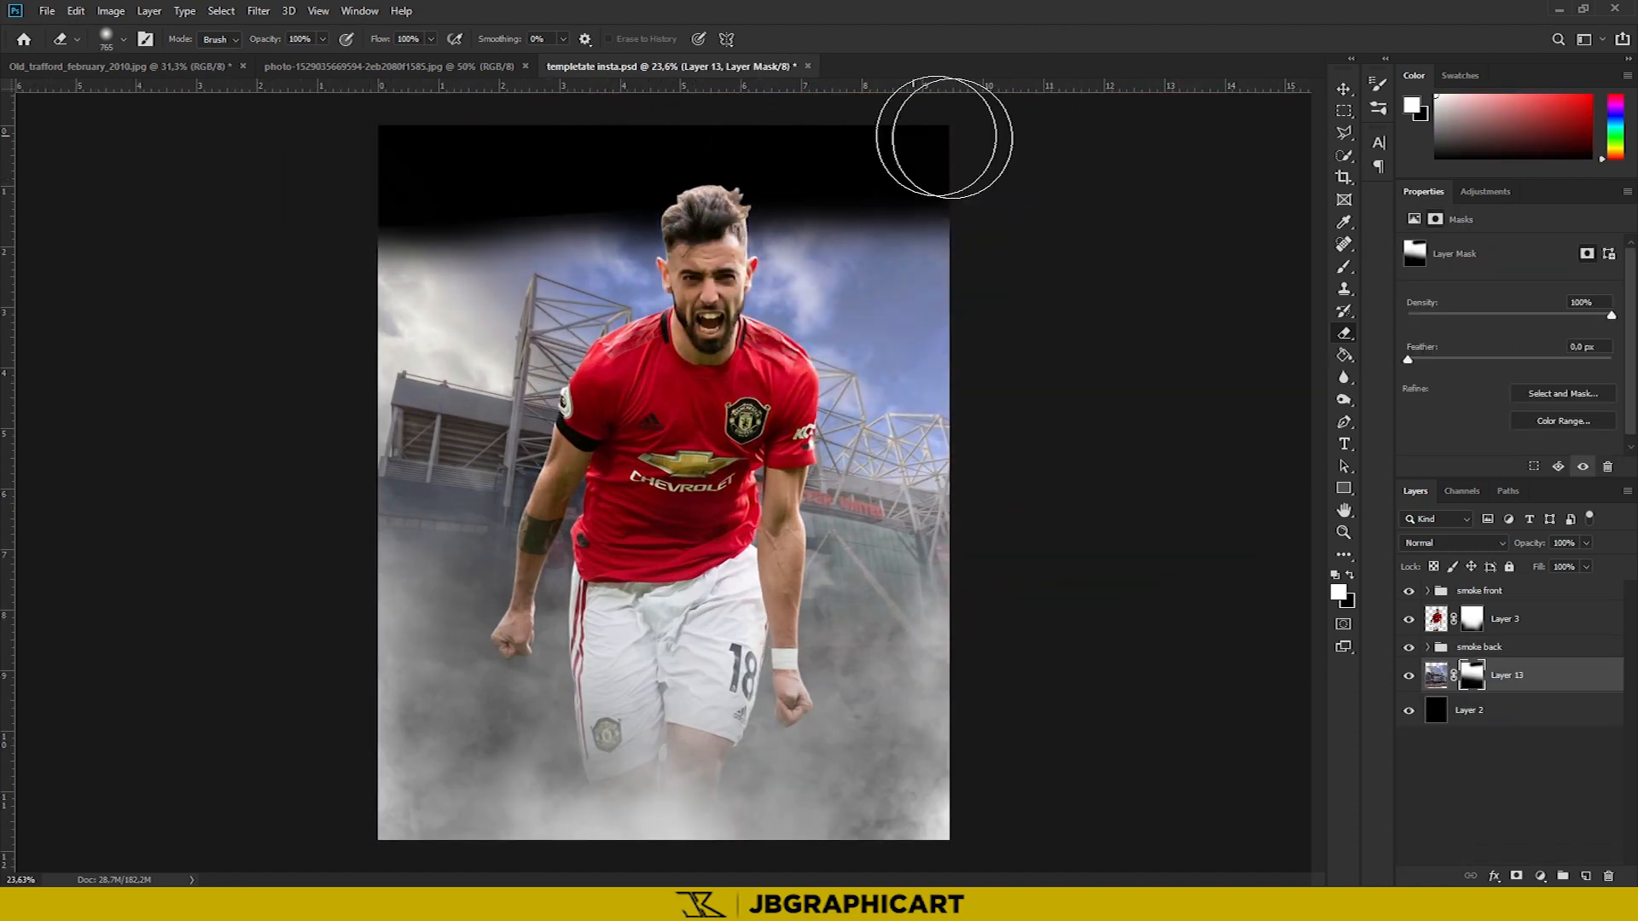
left_click_drag(944, 137, 256, 197)
Scale the stadium photo to 106.09% and reposition it behind the player
key("ctrl+t")
mouse_move(680, 176)
left_mouse_down()
mouse_move(681, 120)
mouse_move(704, 204)
left_mouse_up()
left_click_drag(1214, 126, 1186, 145)
left_click_drag(1103, 203, 1104, 205)
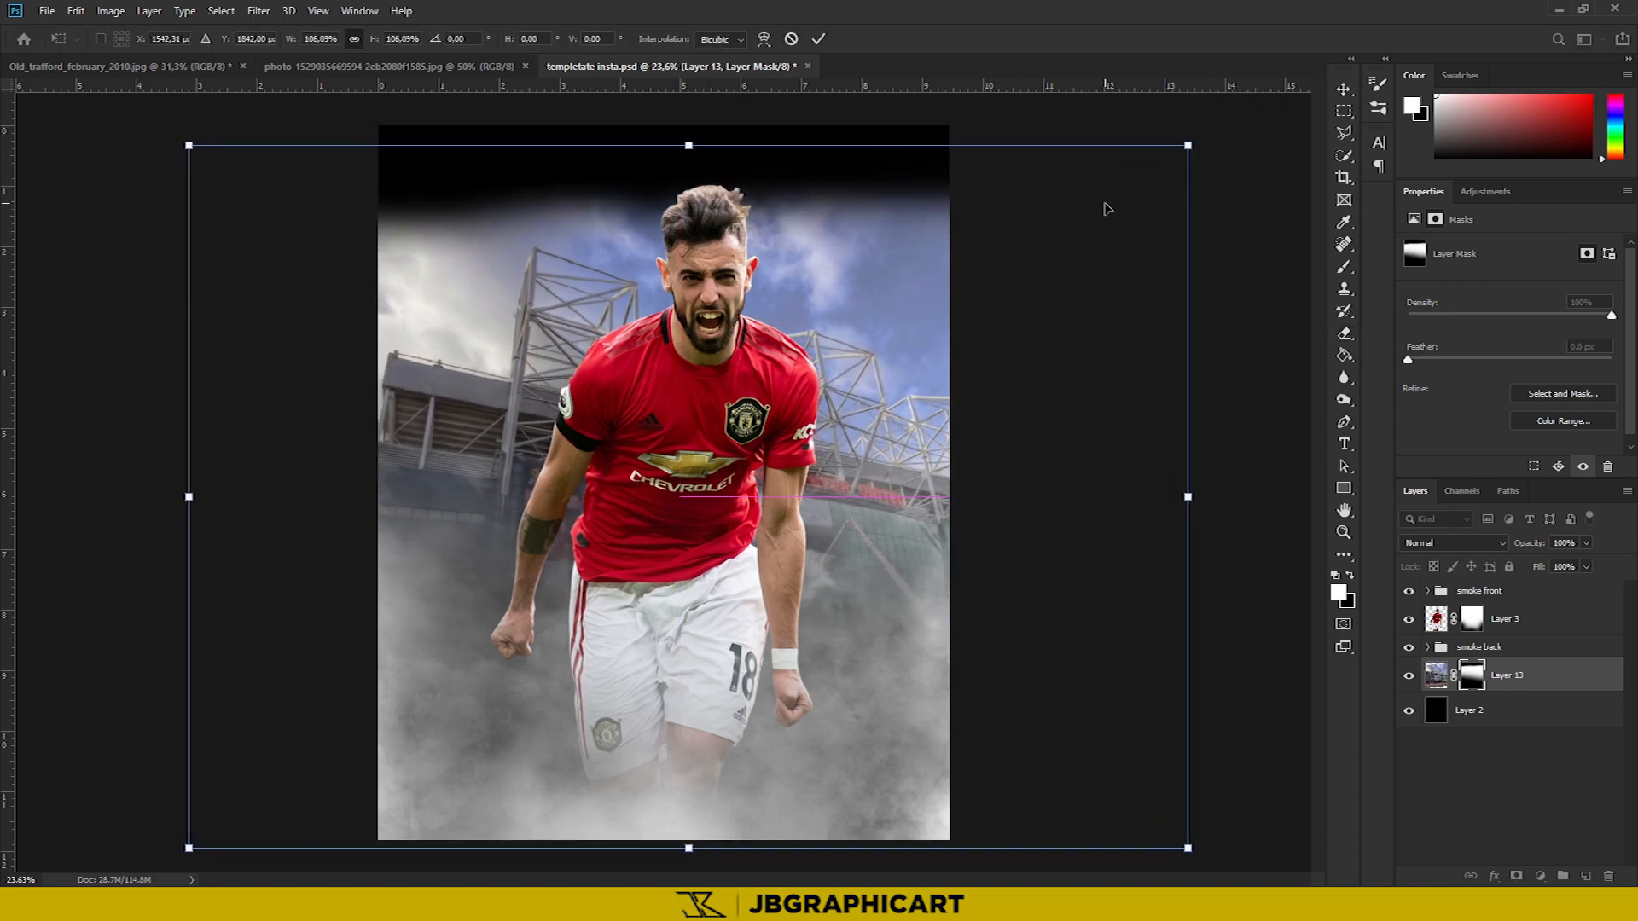
left_click(820, 41)
Bring the pink sunset sky photo into the poster above Layer 13 and scale it to about 9.9 by 14.8 in
left_click(309, 65)
left_click_drag(657, 70, 638, 421)
key("ctrl+t")
left_click_drag(752, 404, 1092, 420)
left_click_drag(942, 430, 767, 480)
left_click_drag(919, 458, 969, 463)
left_click(818, 39)
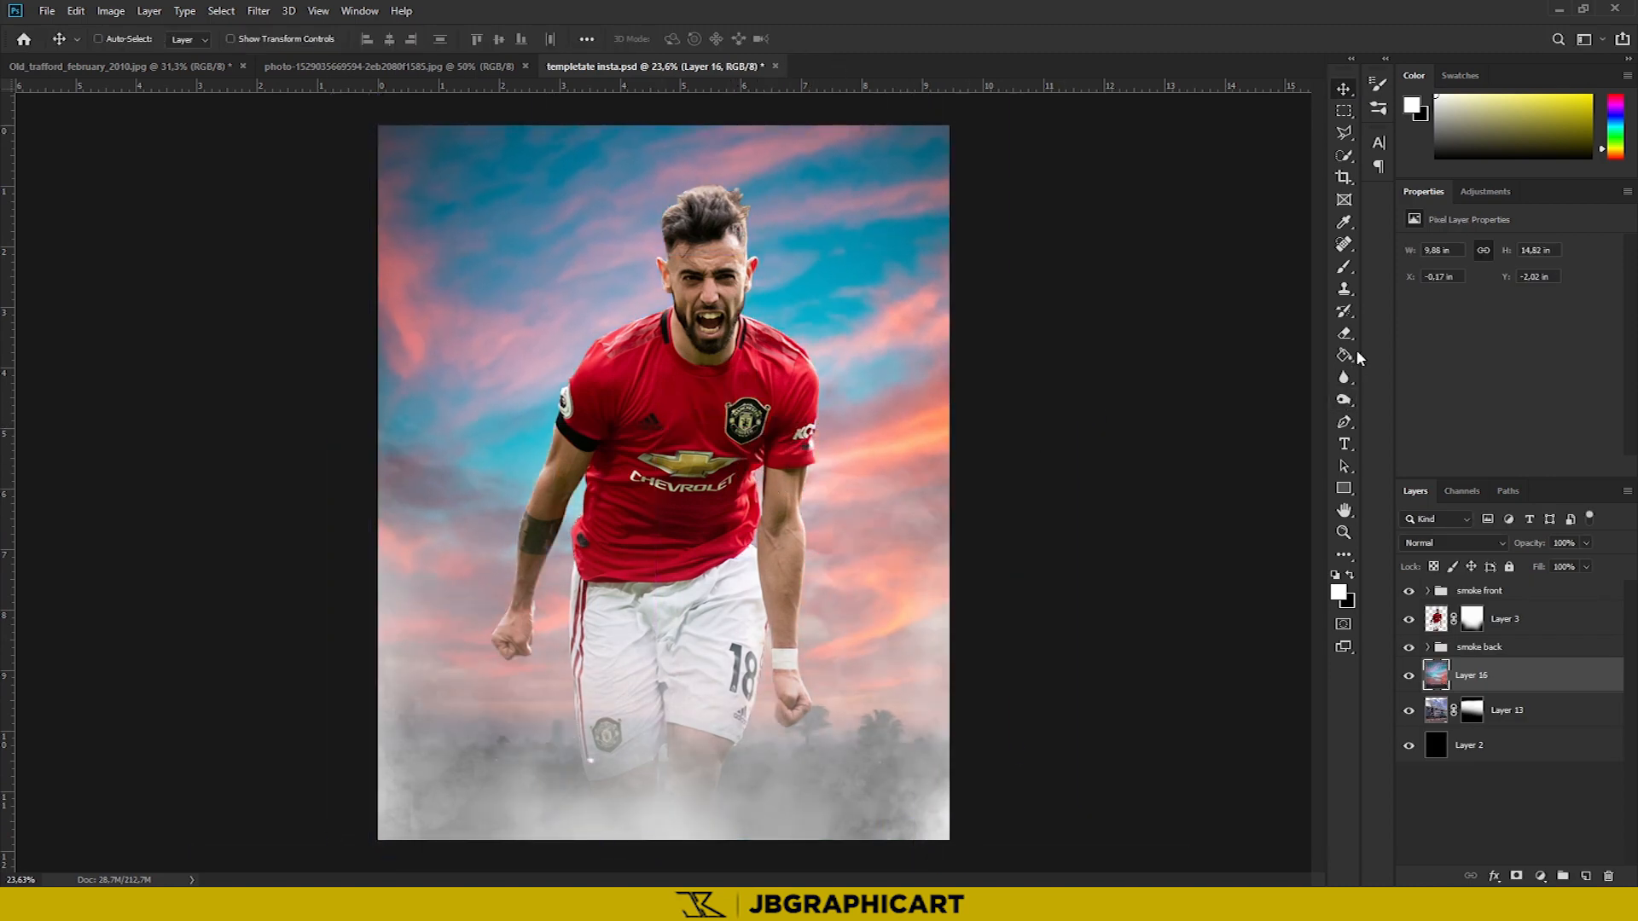
Erase the sky photo's lower part, add a layer mask to Layer 16, and hide the sky over the stadium
left_click_drag(1015, 665, 341, 648)
left_click(1518, 876)
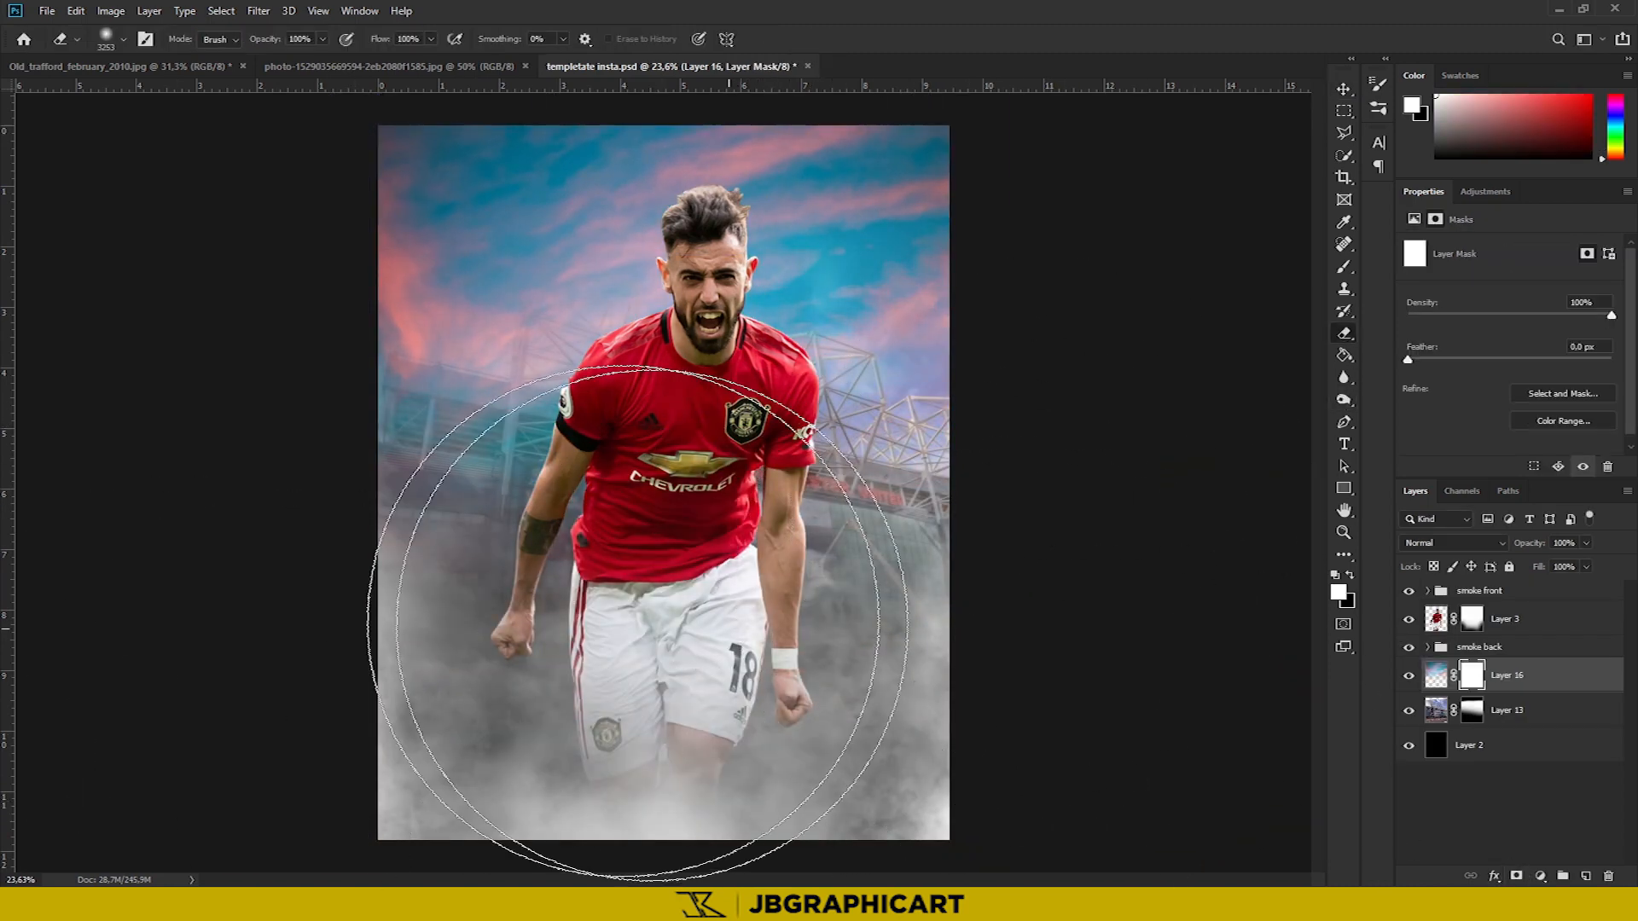
left_click_drag(640, 546, 759, 589)
mouse_move(606, 390)
left_mouse_down()
mouse_move(752, 441)
mouse_move(326, 391)
left_mouse_up()
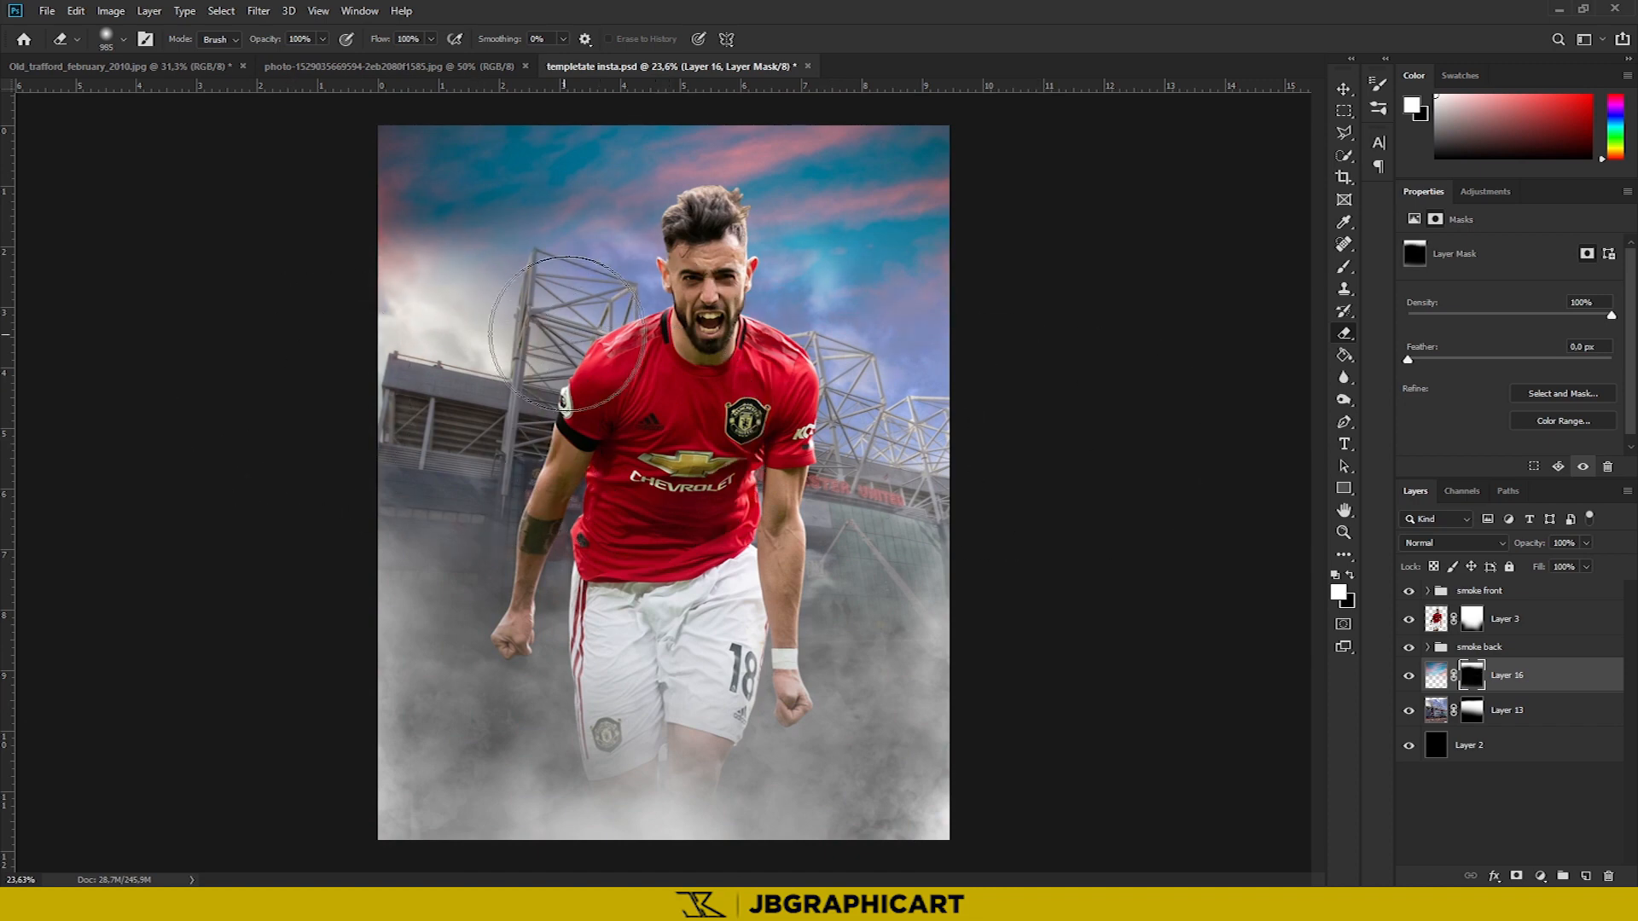
Paint the stadium photo's upper area back in on Layer 13's mask
left_click(1489, 708)
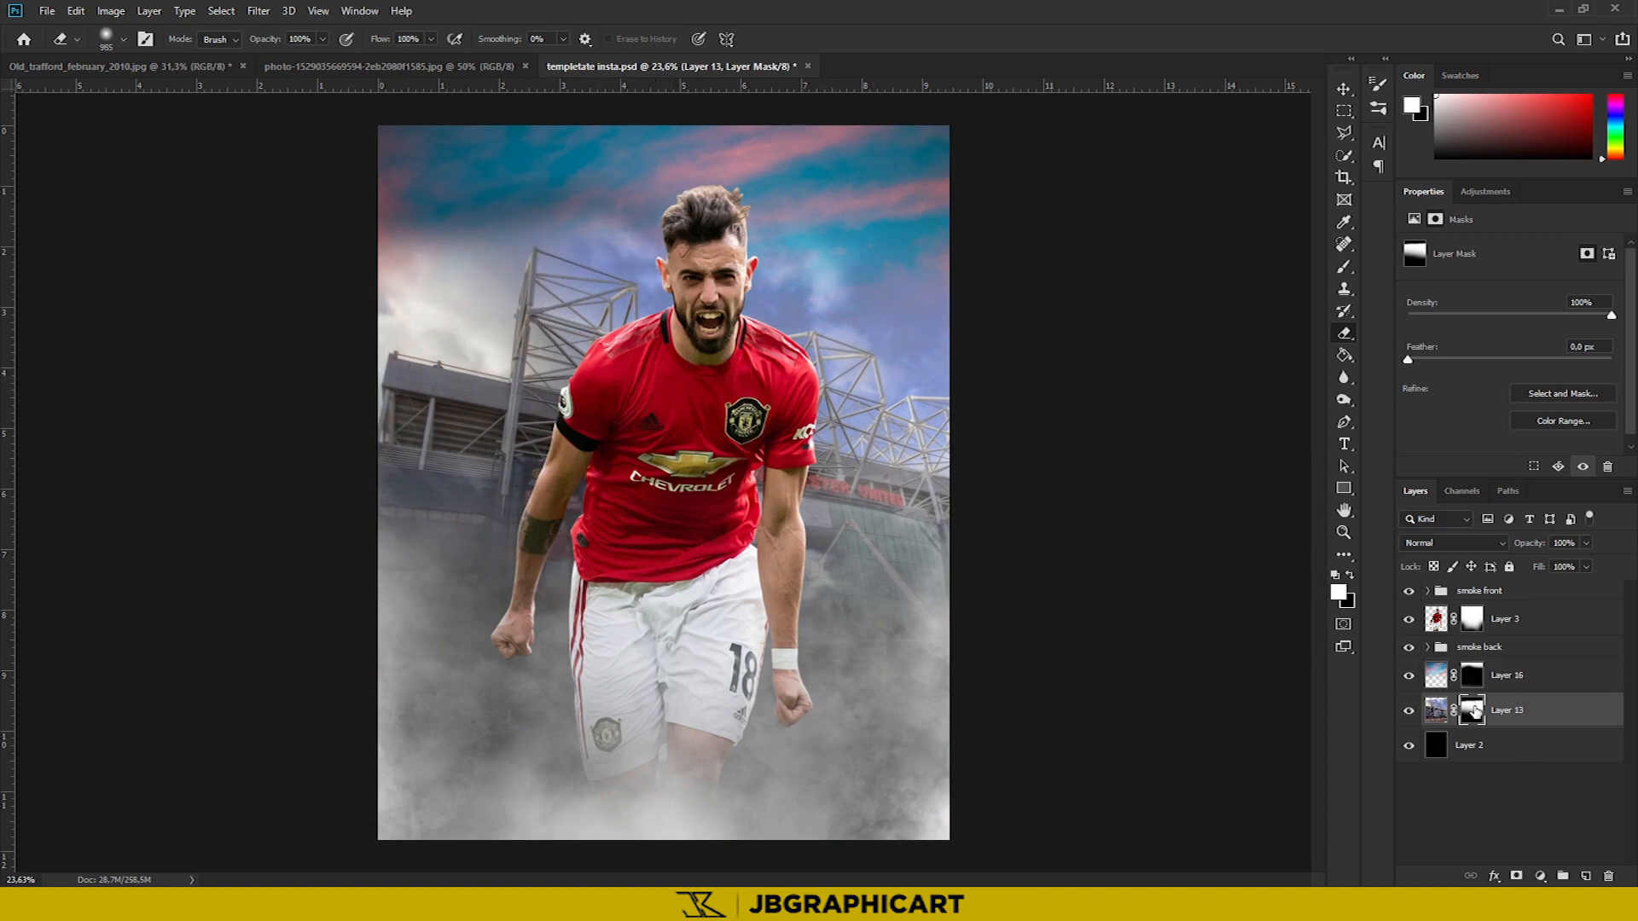
mouse_move(393, 214)
left_mouse_down()
mouse_move(997, 173)
mouse_move(320, 277)
left_mouse_up()
key("ctrl+z")
left_click(1345, 267)
left_click_drag(750, 137, 423, 189)
Select Layer 16's mask, choose a soft round brush, and paint the pink sky over the stadium photo's upper edge
left_click(1470, 678)
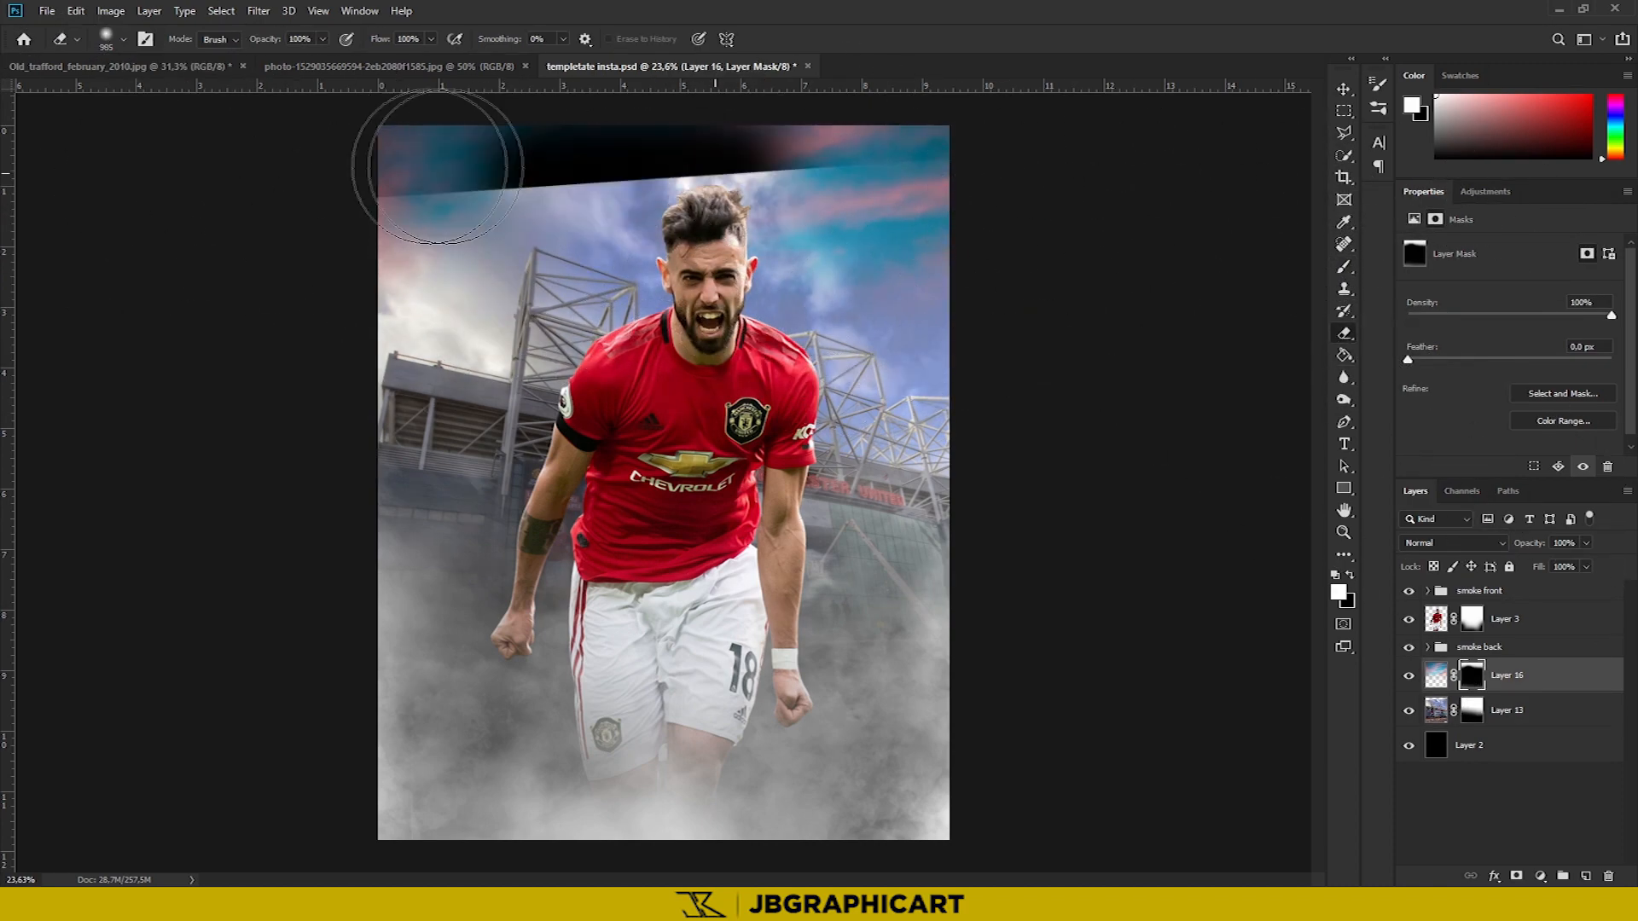
right_click(742, 184)
scroll(950, 367, "up", 3)
left_click(791, 298)
left_click(512, 107)
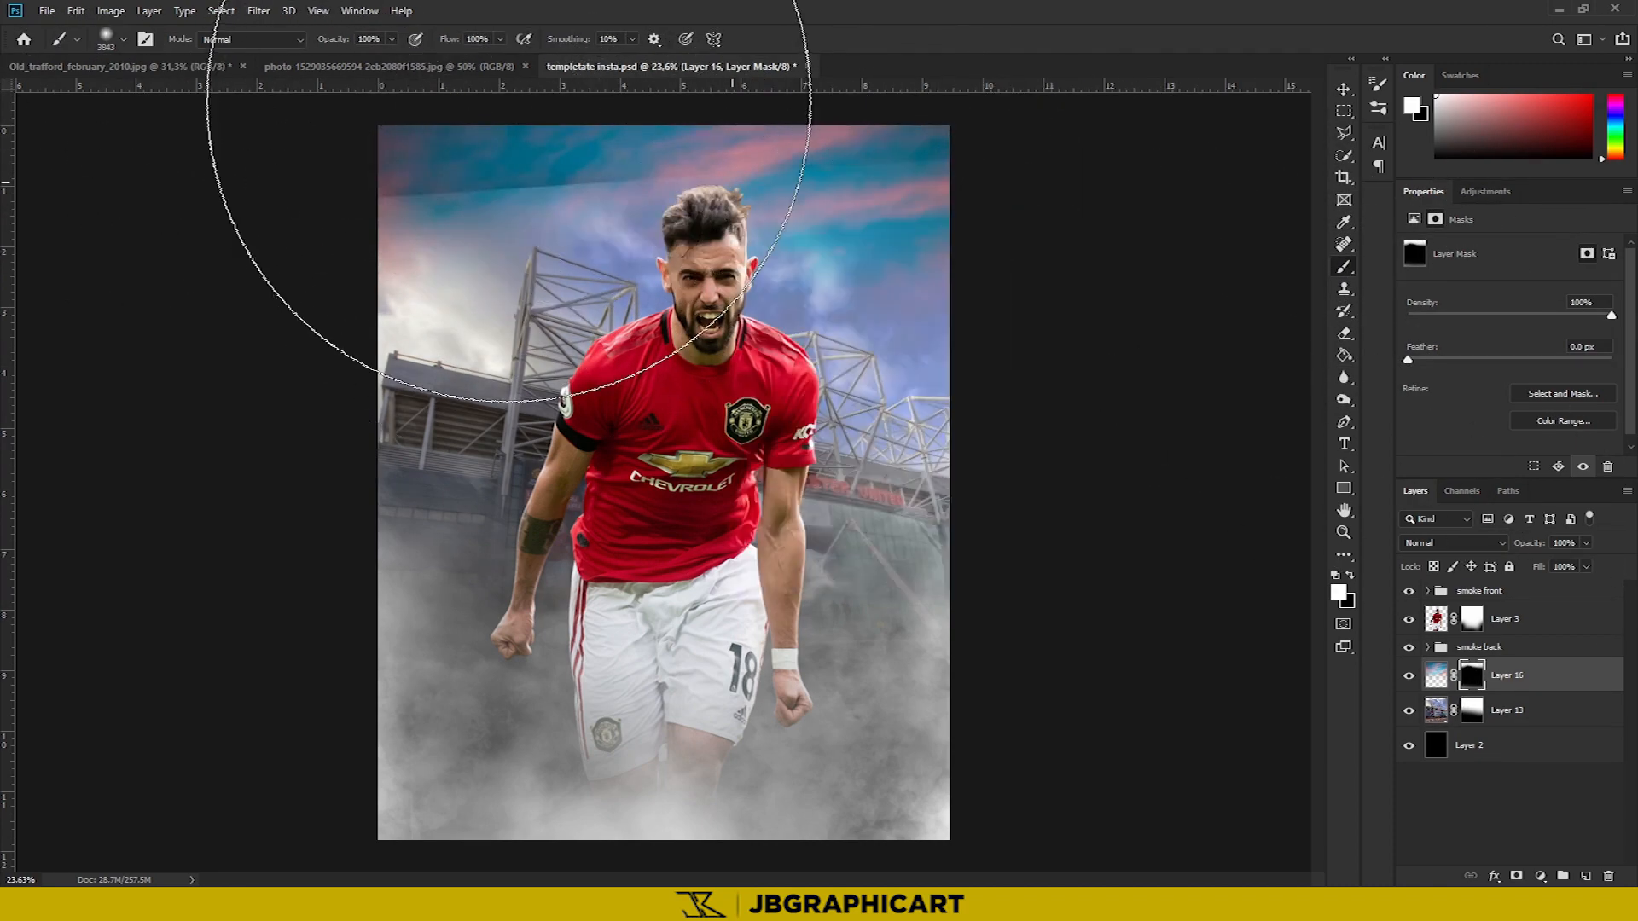
left_click_drag(724, 208, 341, 209)
Enlarge the brush and blend the sky further over the stadium photo's edge on Layer 16's mask
left_click(1436, 675)
left_click(1471, 676)
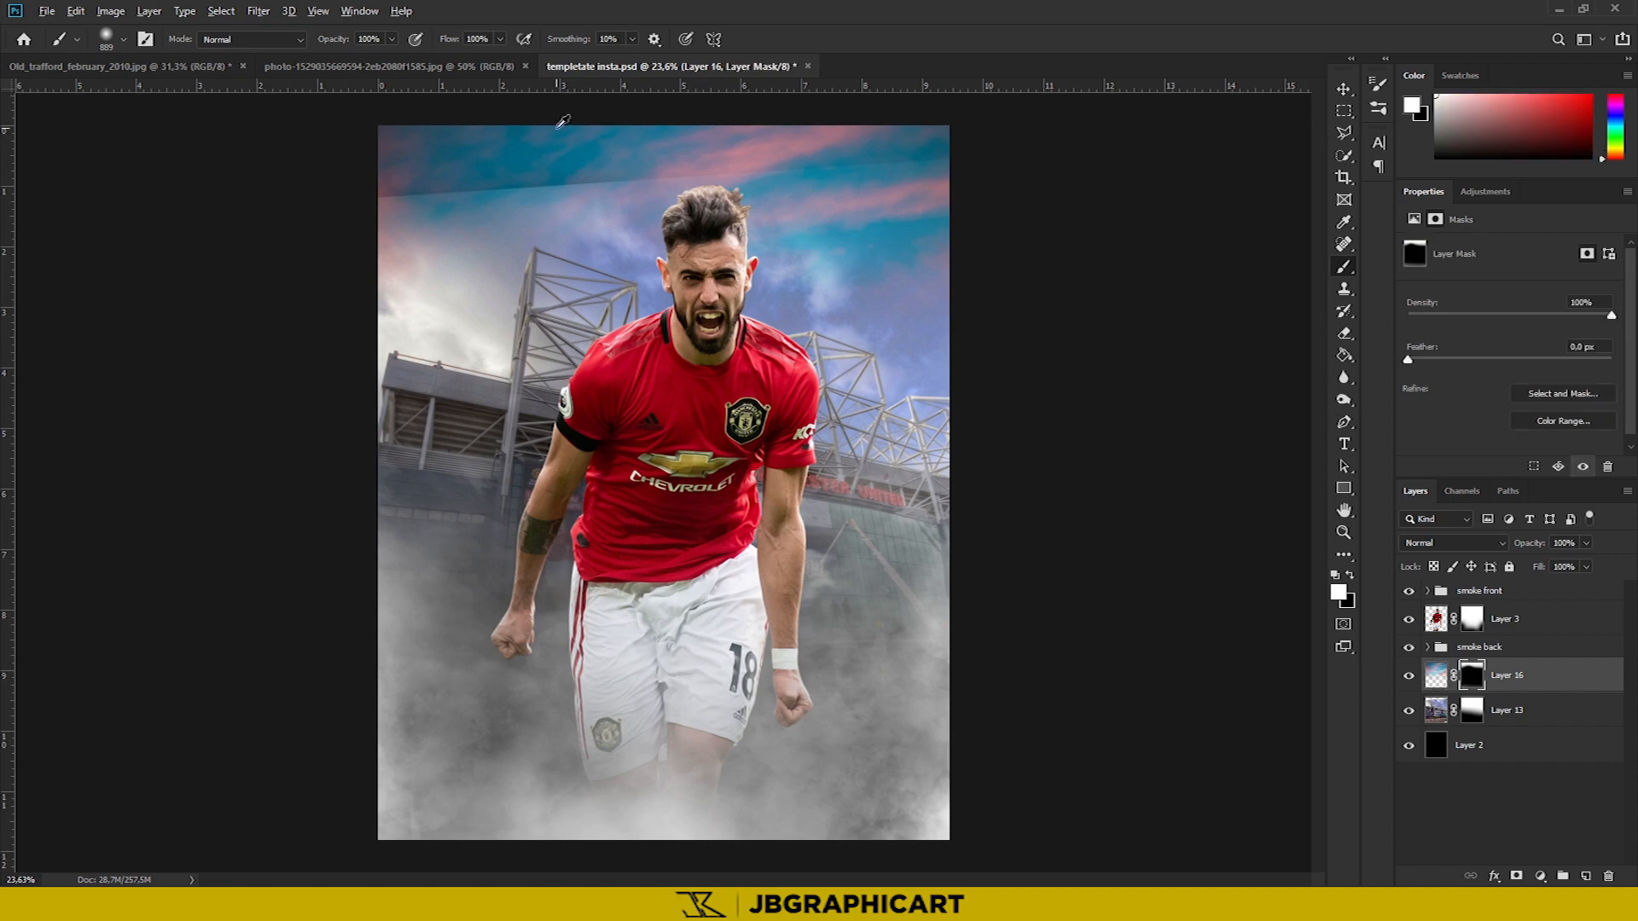
scroll(565, 145, "down", 5)
key("bracketright")
key("bracketright")
key("bracketright")
key("bracketright")
key("bracketright")
key("bracketright")
scroll(597, 311, "up", 4)
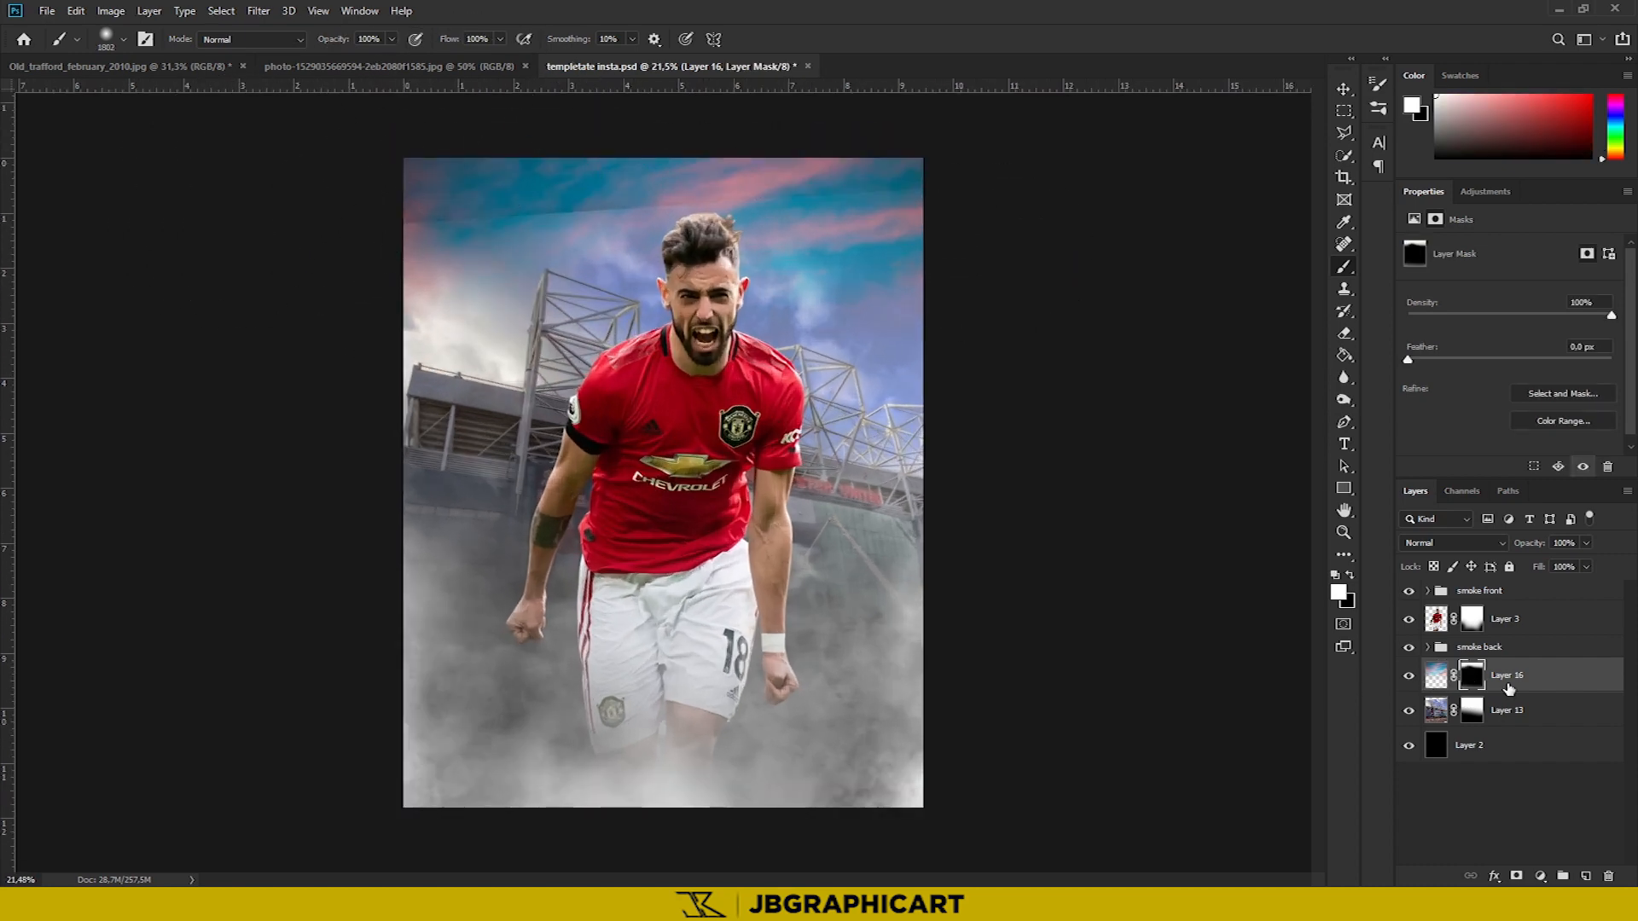
Clean up the stadium photo's visible upper edge on Layer 13's mask with a smaller brush and the Eraser
left_click(1472, 708)
key("bracketleft")
key("bracketleft")
key("bracketleft")
key("bracketleft")
key("bracketleft")
key("e")
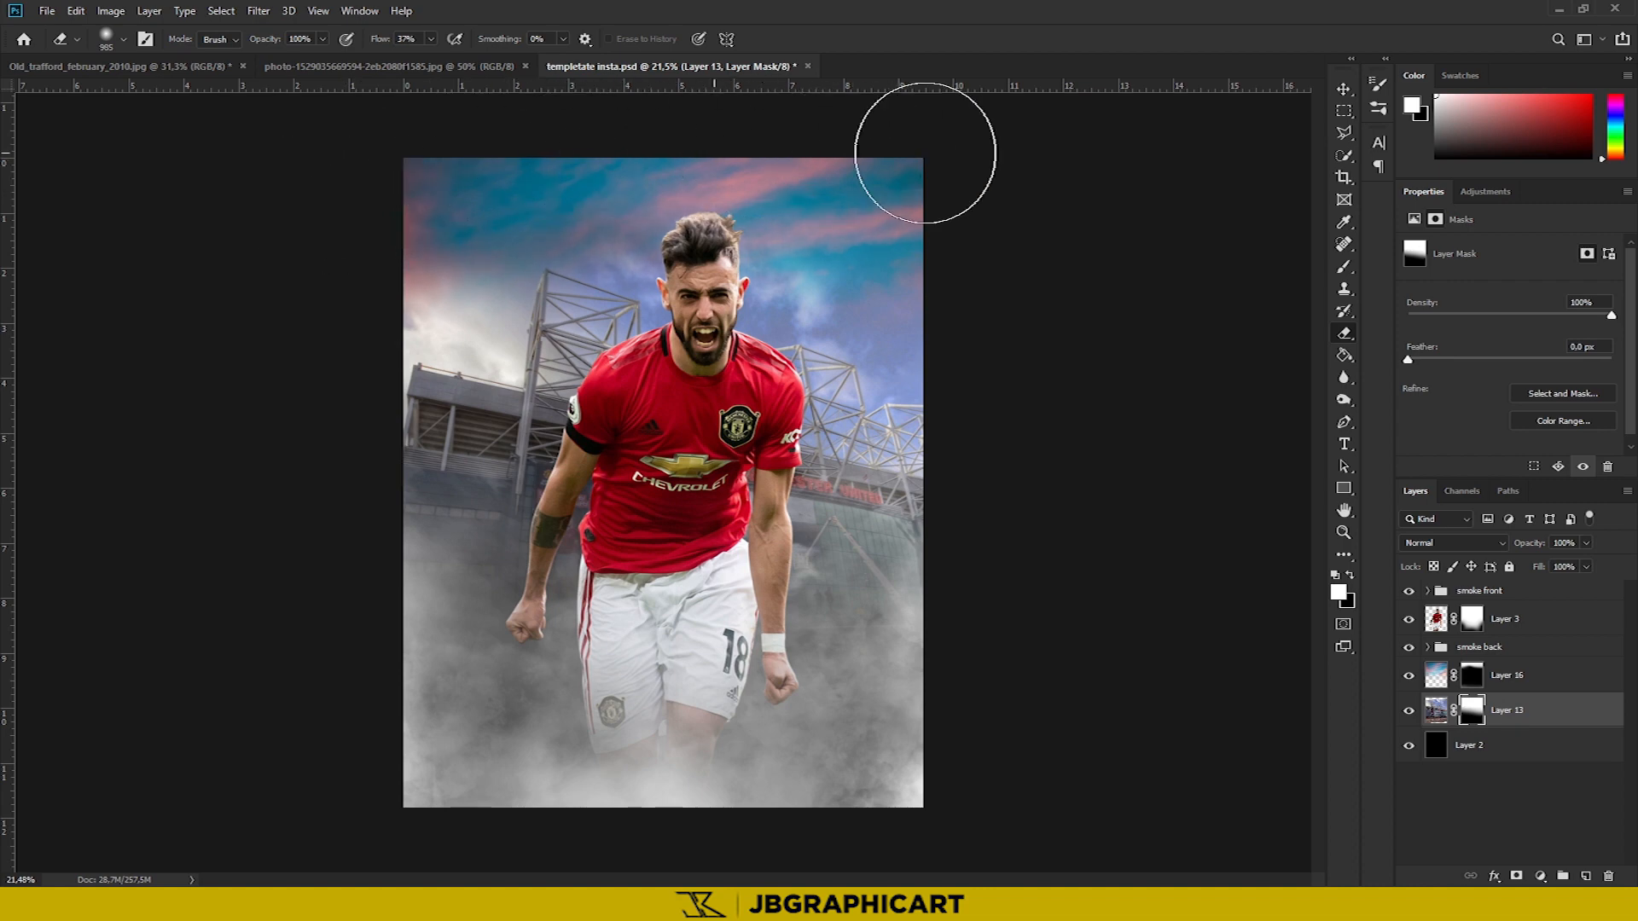
Add a Curves adjustment clipped to the sky photo on Layer 16 and raise the curve to brighten the sky
scroll(629, 227, "up", 1)
left_click(1504, 675)
left_click(1503, 193)
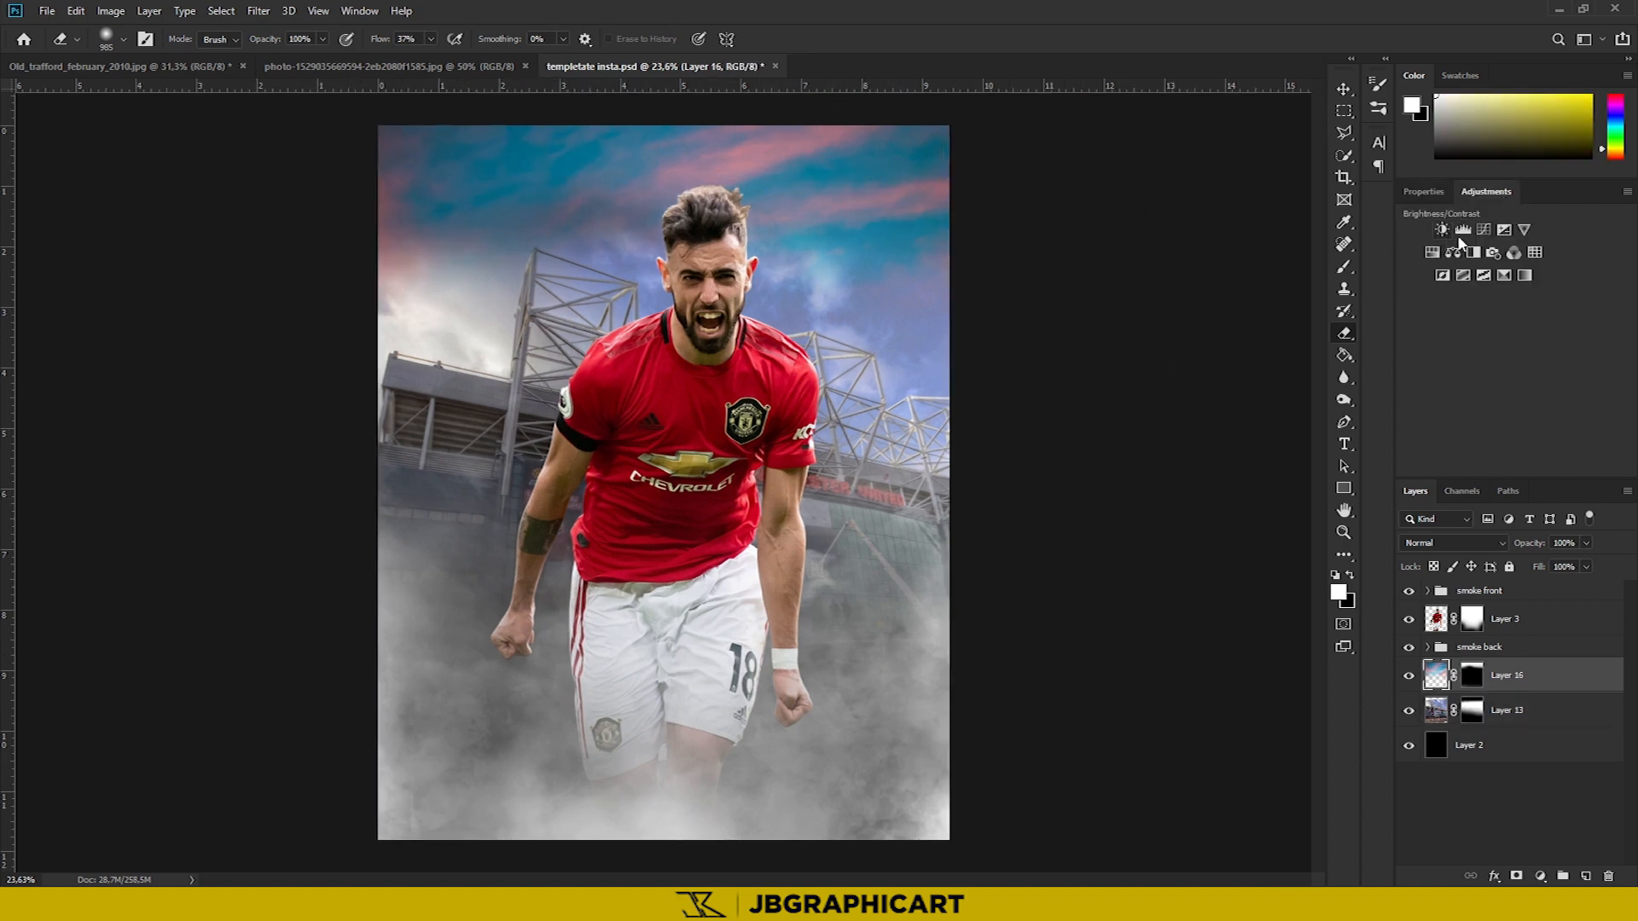
left_click(1484, 228)
right_click(1518, 675)
left_click(1437, 494)
left_click_drag(1483, 406, 1478, 410)
left_click_drag(1554, 340, 1555, 324)
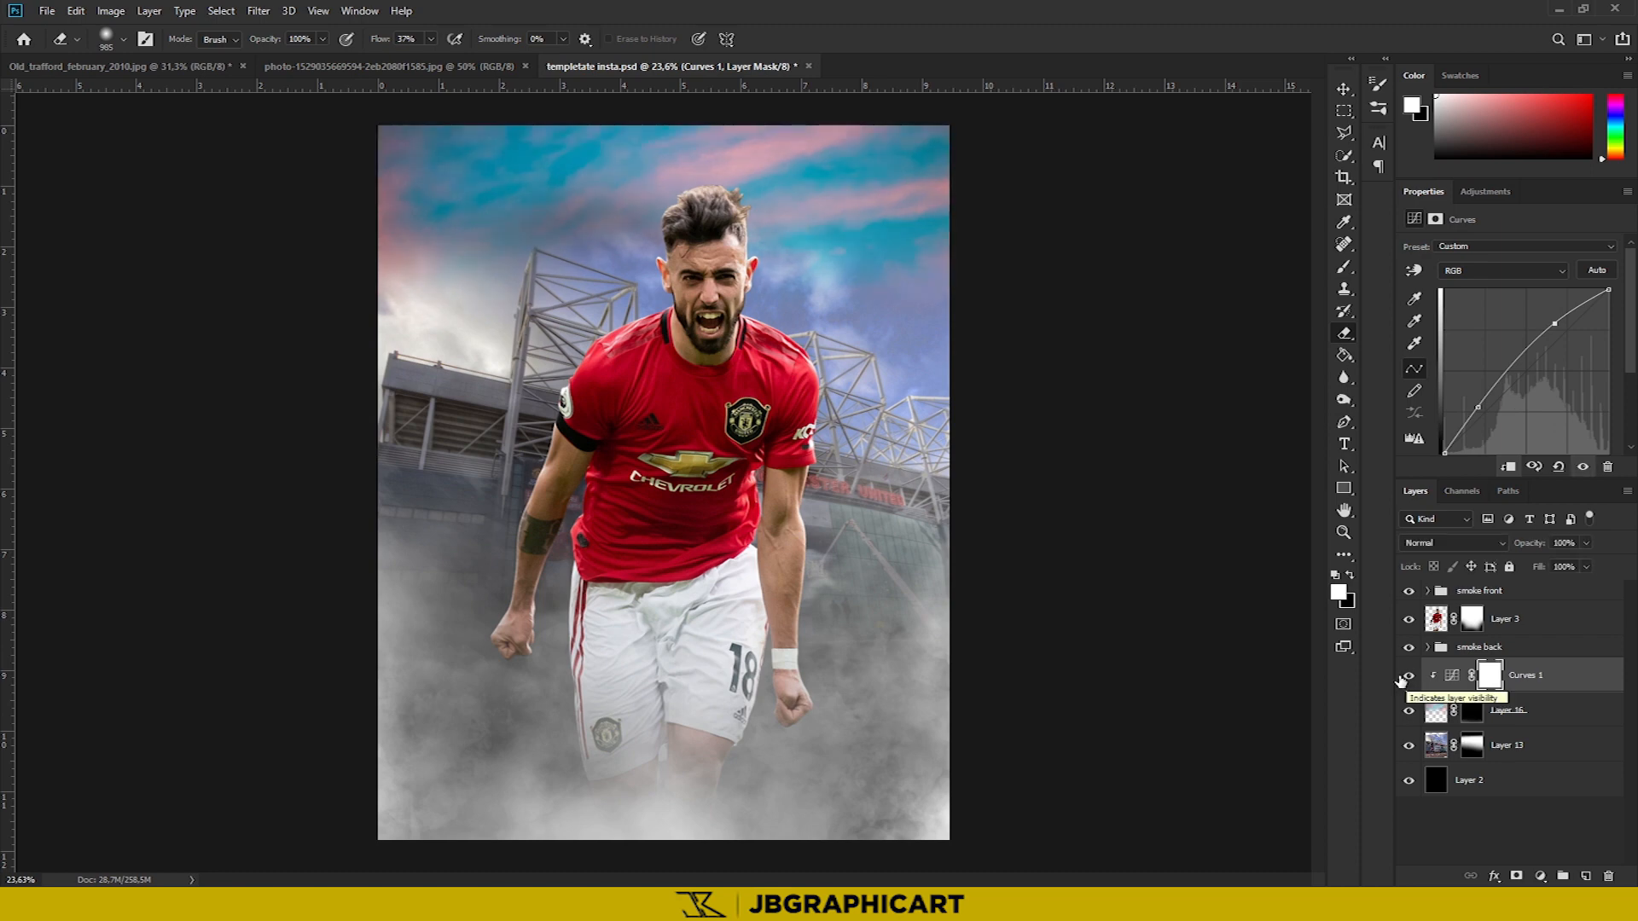
Add a Curves adjustment above the stadium photo on Layer 13, raise its curve, and compare the effect on and off
left_click(1534, 756)
left_click(1486, 193)
left_click(1470, 228)
left_click_drag(1496, 402, 1496, 408)
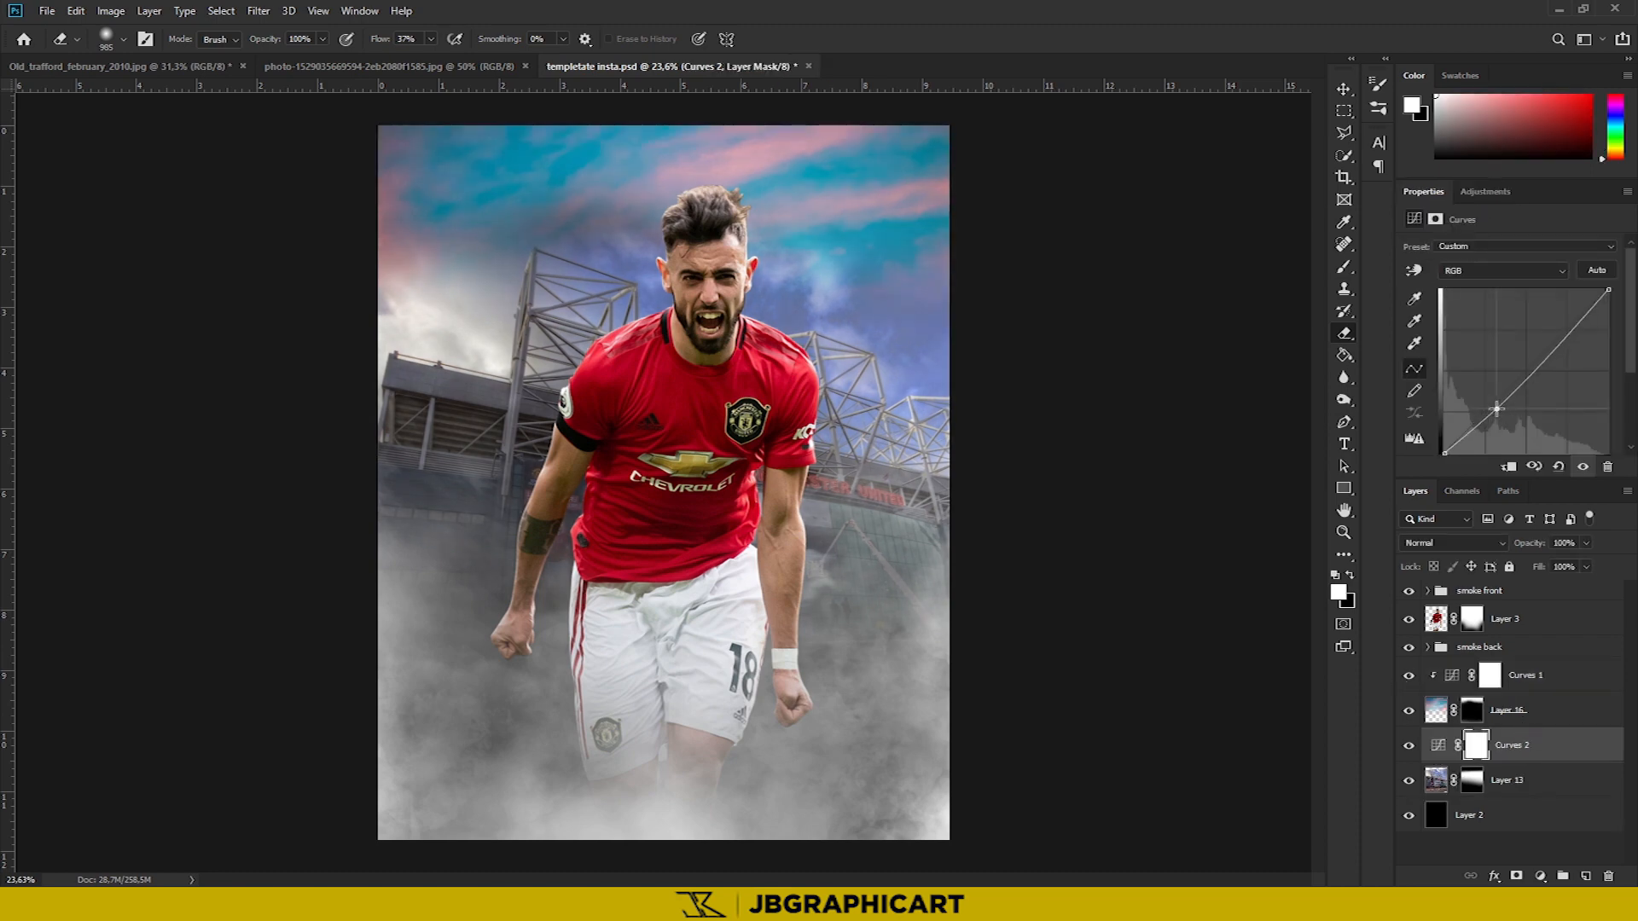
left_click_drag(1572, 330, 1573, 328)
left_click_drag(1500, 405, 1501, 395)
left_click(1410, 746)
left_click(1410, 745)
scroll(476, 242, "down", 5)
scroll(476, 241, "up", 6)
scroll(530, 202, "down", 1)
Touch up the sky around the stadium tower's top on Layer 16's mask with the Brush and Eraser
left_click(1472, 709)
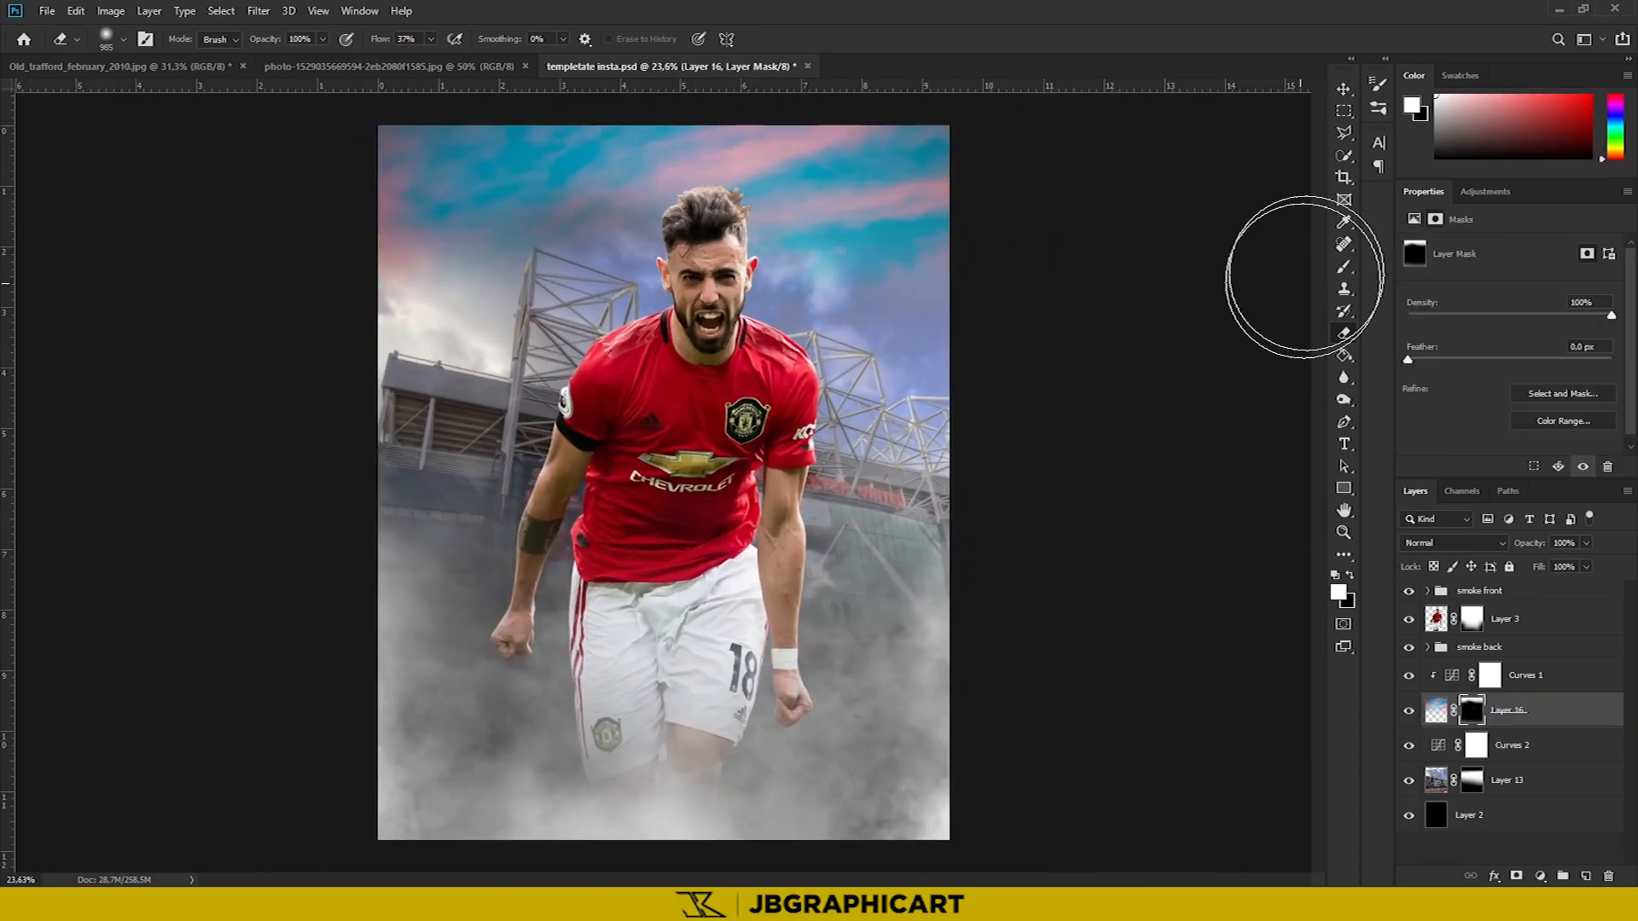
left_click(1344, 267)
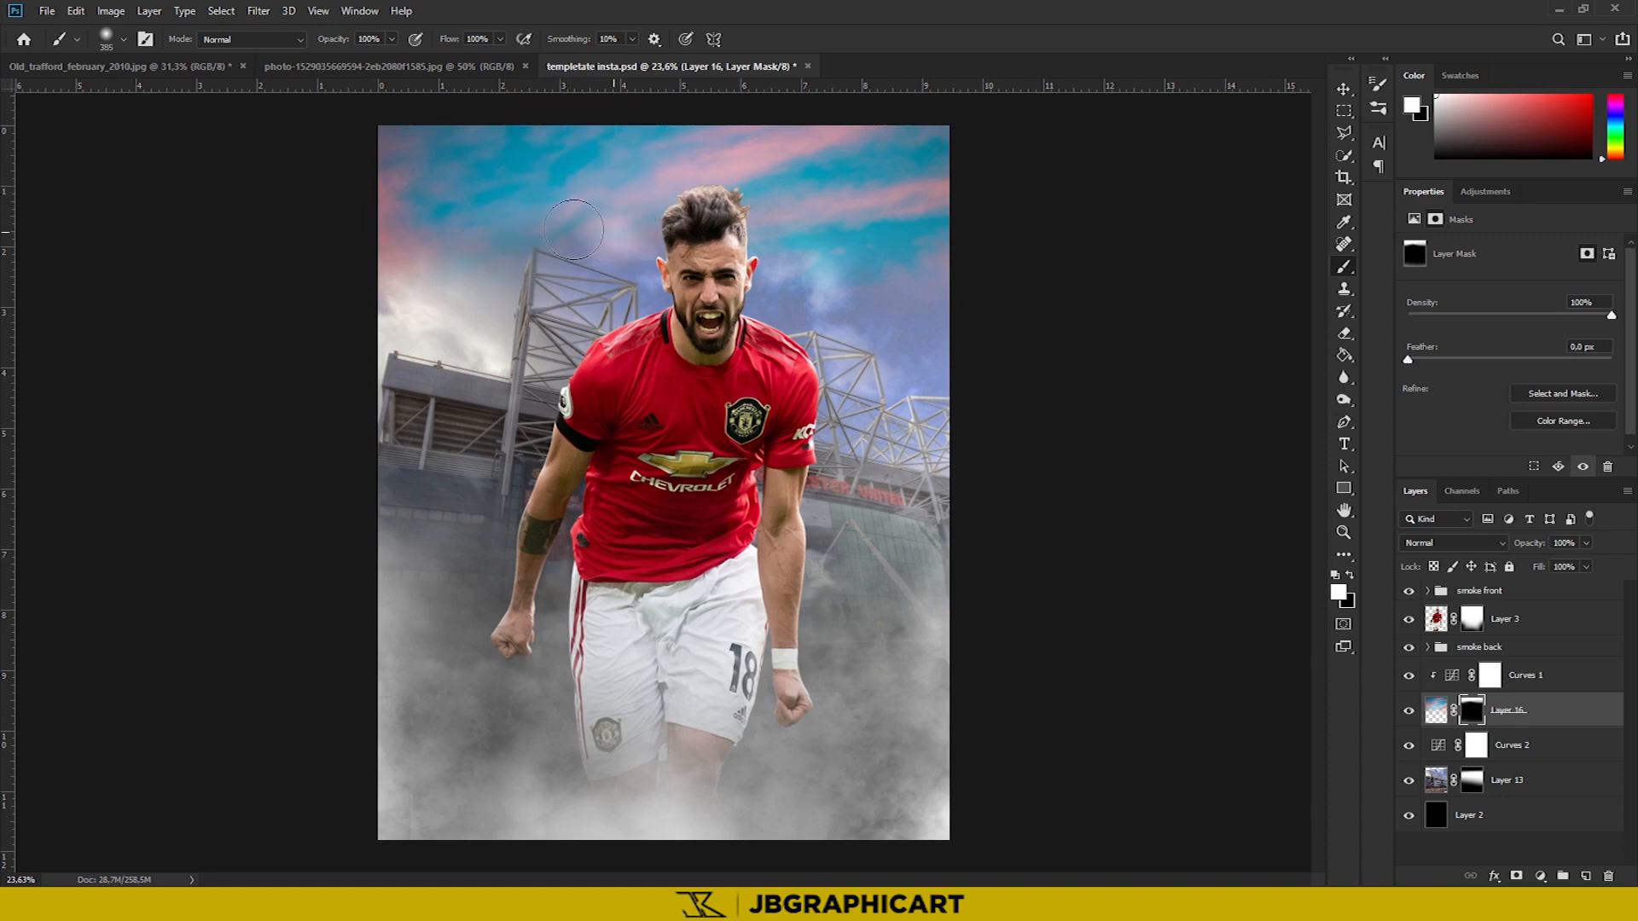
key("e")
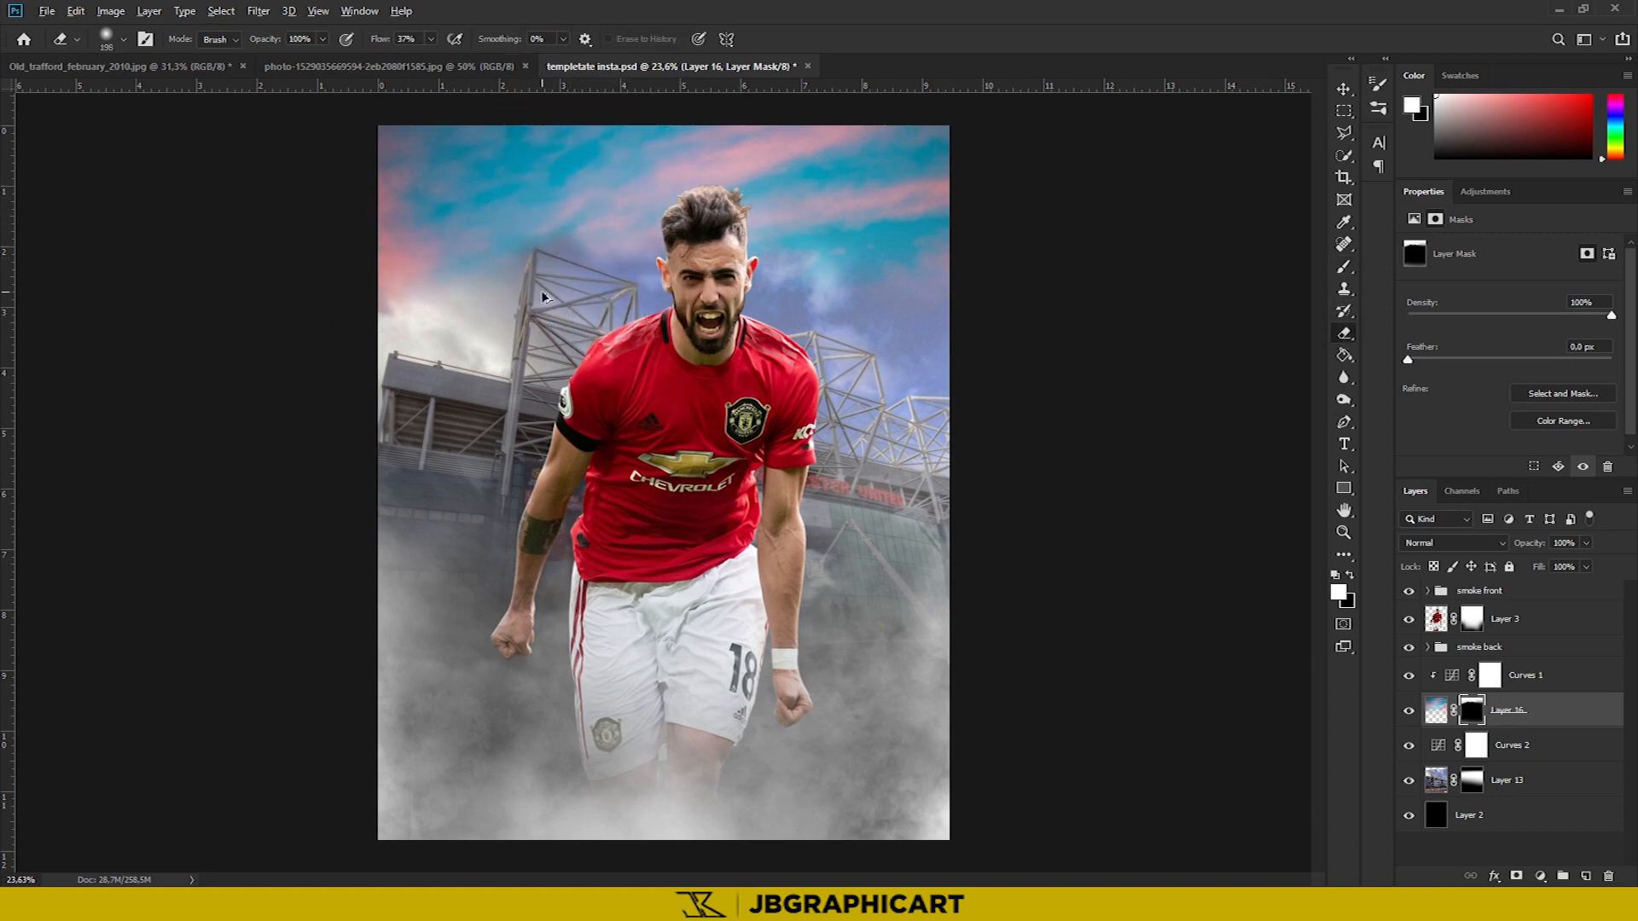
key("ctrl+z")
scroll(436, 375, "up", 1)
scroll(437, 376, "down", 1)
Change the workspace colour around the canvas to light gray and switch to the Move tool
right_click(1152, 495)
left_click(1186, 582)
key("v")
scroll(758, 512, "down", 6)
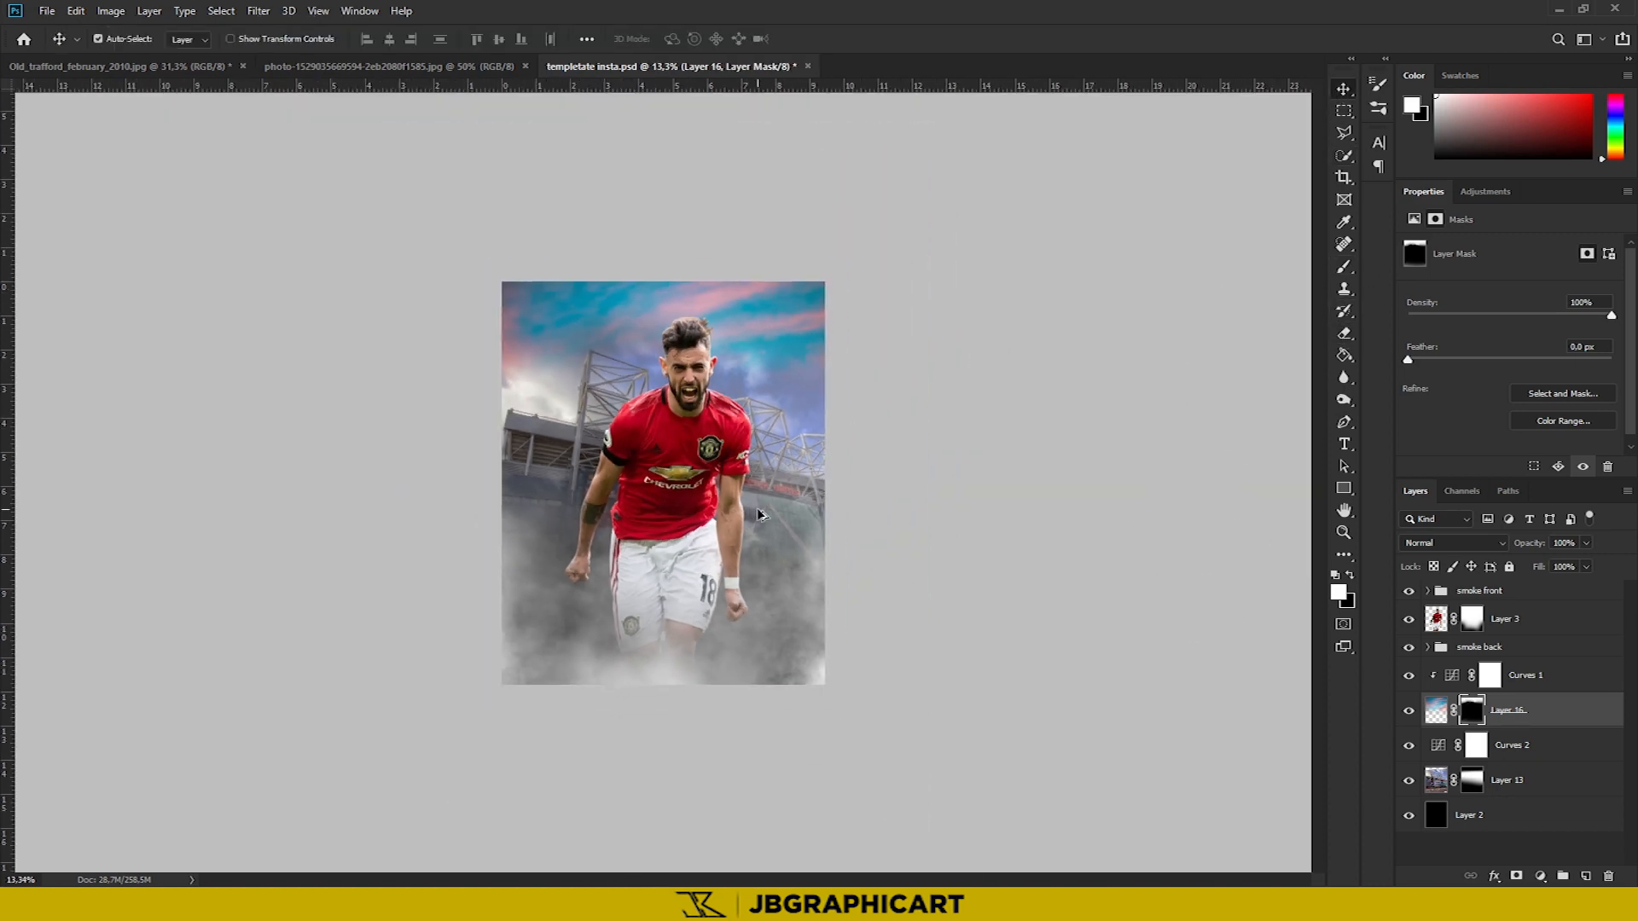
scroll(758, 512, "up", 7)
right_click(1182, 490)
left_click(1209, 498)
scroll(999, 467, "down", 1)
scroll(998, 467, "up", 1)
right_click(1084, 516)
left_click(1116, 581)
scroll(816, 453, "down", 2)
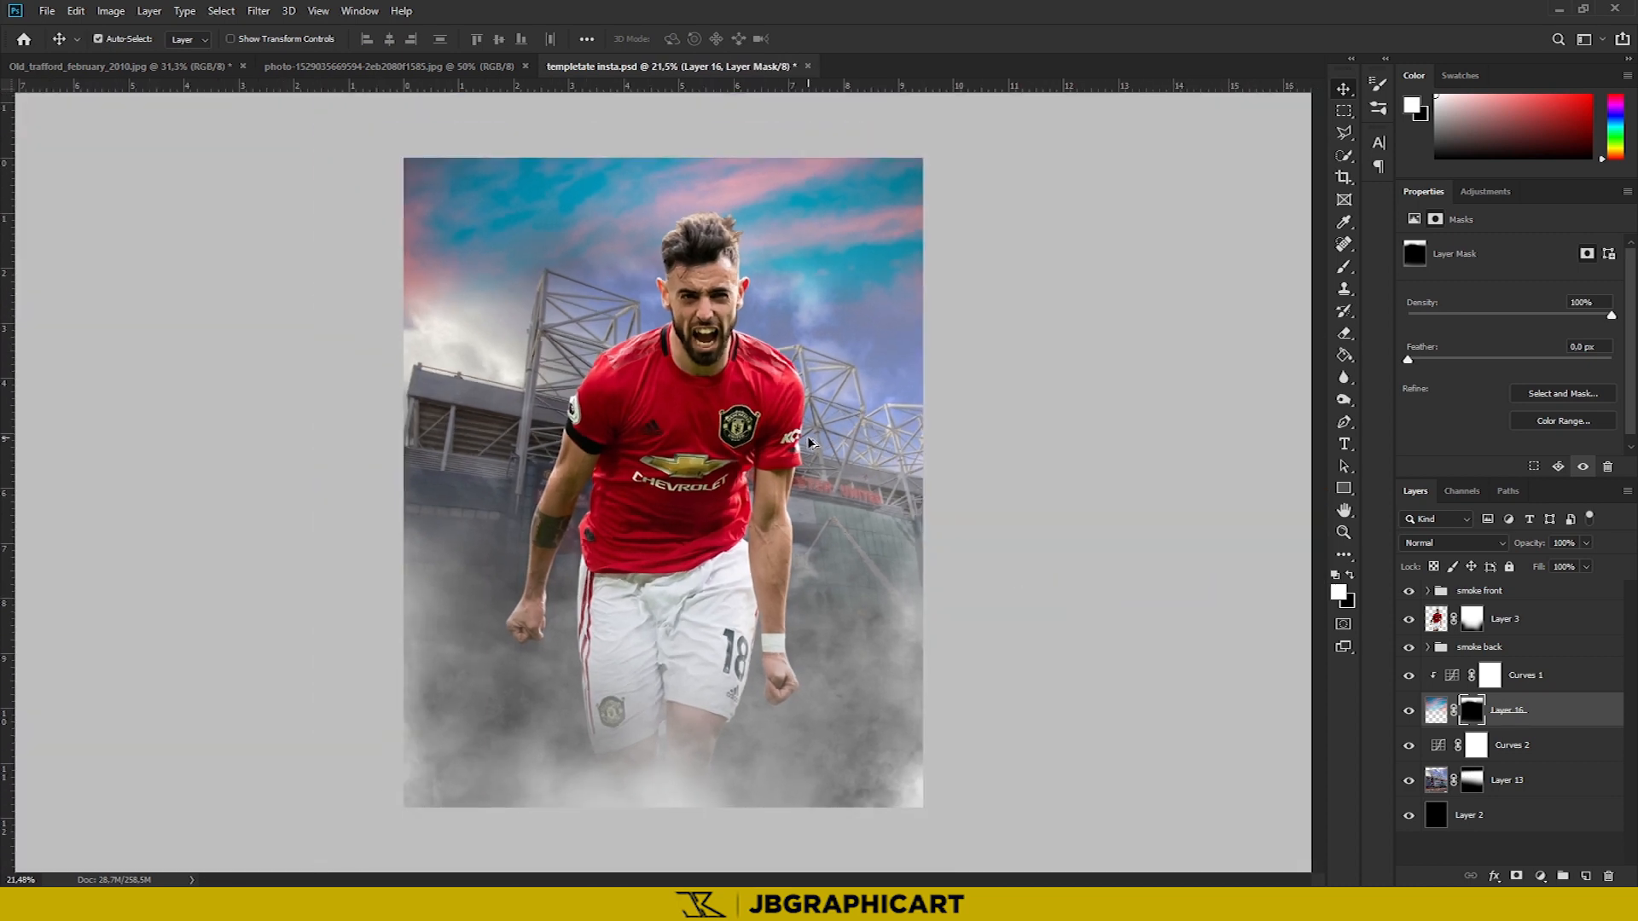
scroll(815, 453, "up", 1)
scroll(816, 453, "down", 1)
Transform the stadium photo on Layer 13, pulling its upper part slightly upward to make the structure taller
left_click(1410, 780)
left_click(1410, 780)
left_click(1514, 788)
key("ctrl+t")
right_click(728, 303)
left_click(763, 412)
left_click_drag(525, 144, 540, 128)
left_click_drag(856, 145, 868, 134)
left_click_drag(296, 475, 297, 470)
key("Return")
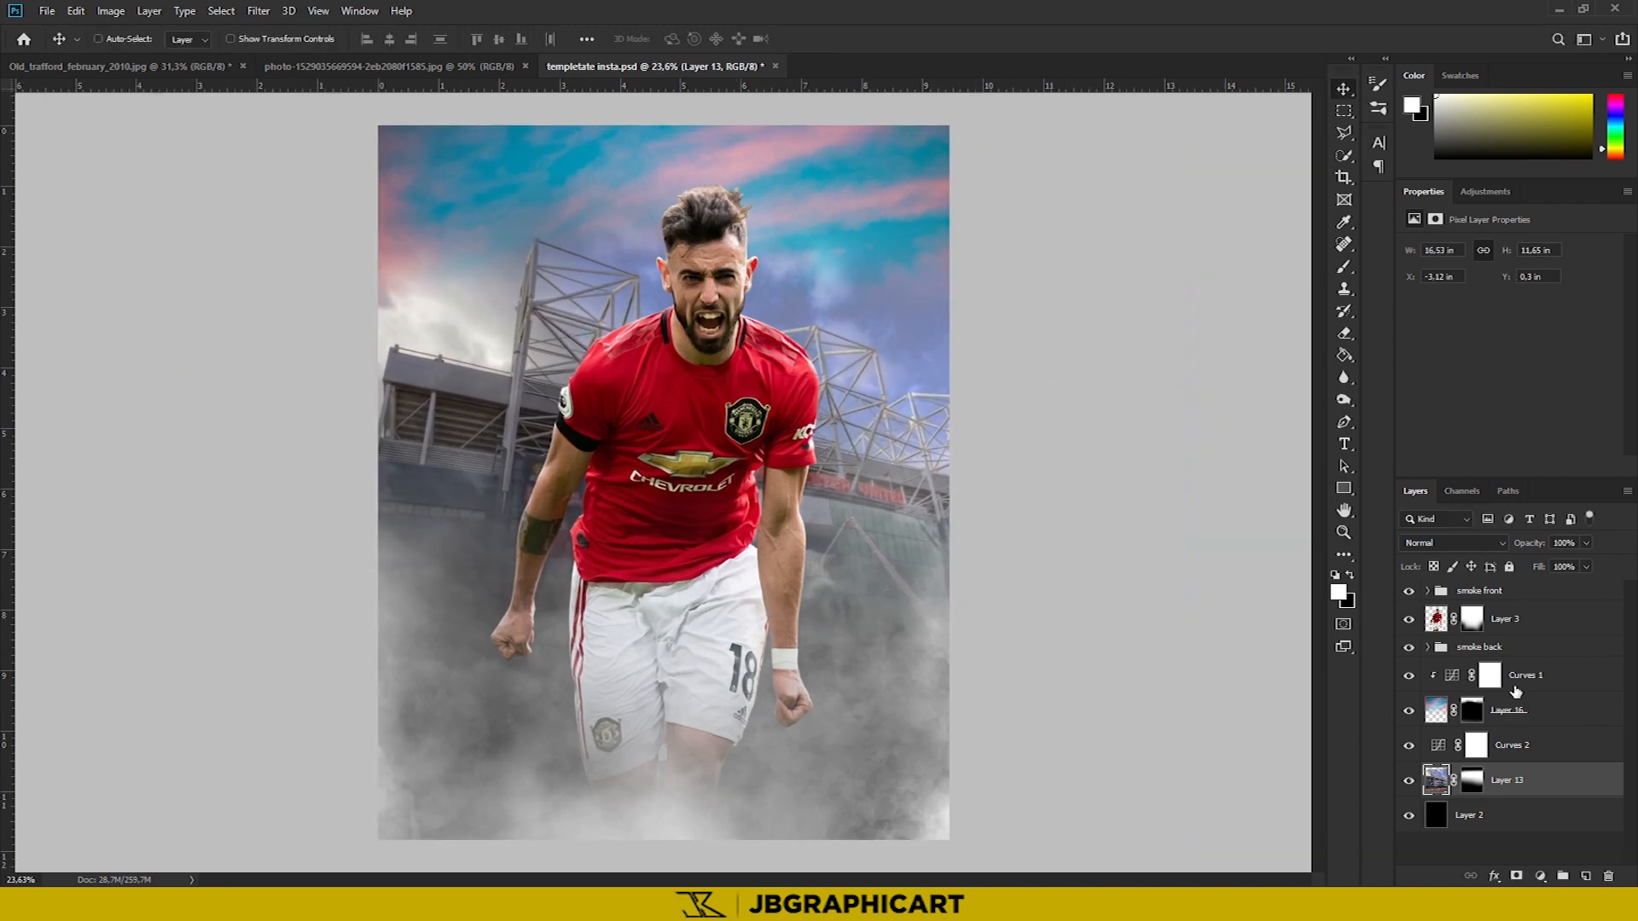
Try a Black & White adjustment layer above the smoke back group
left_click(1489, 675)
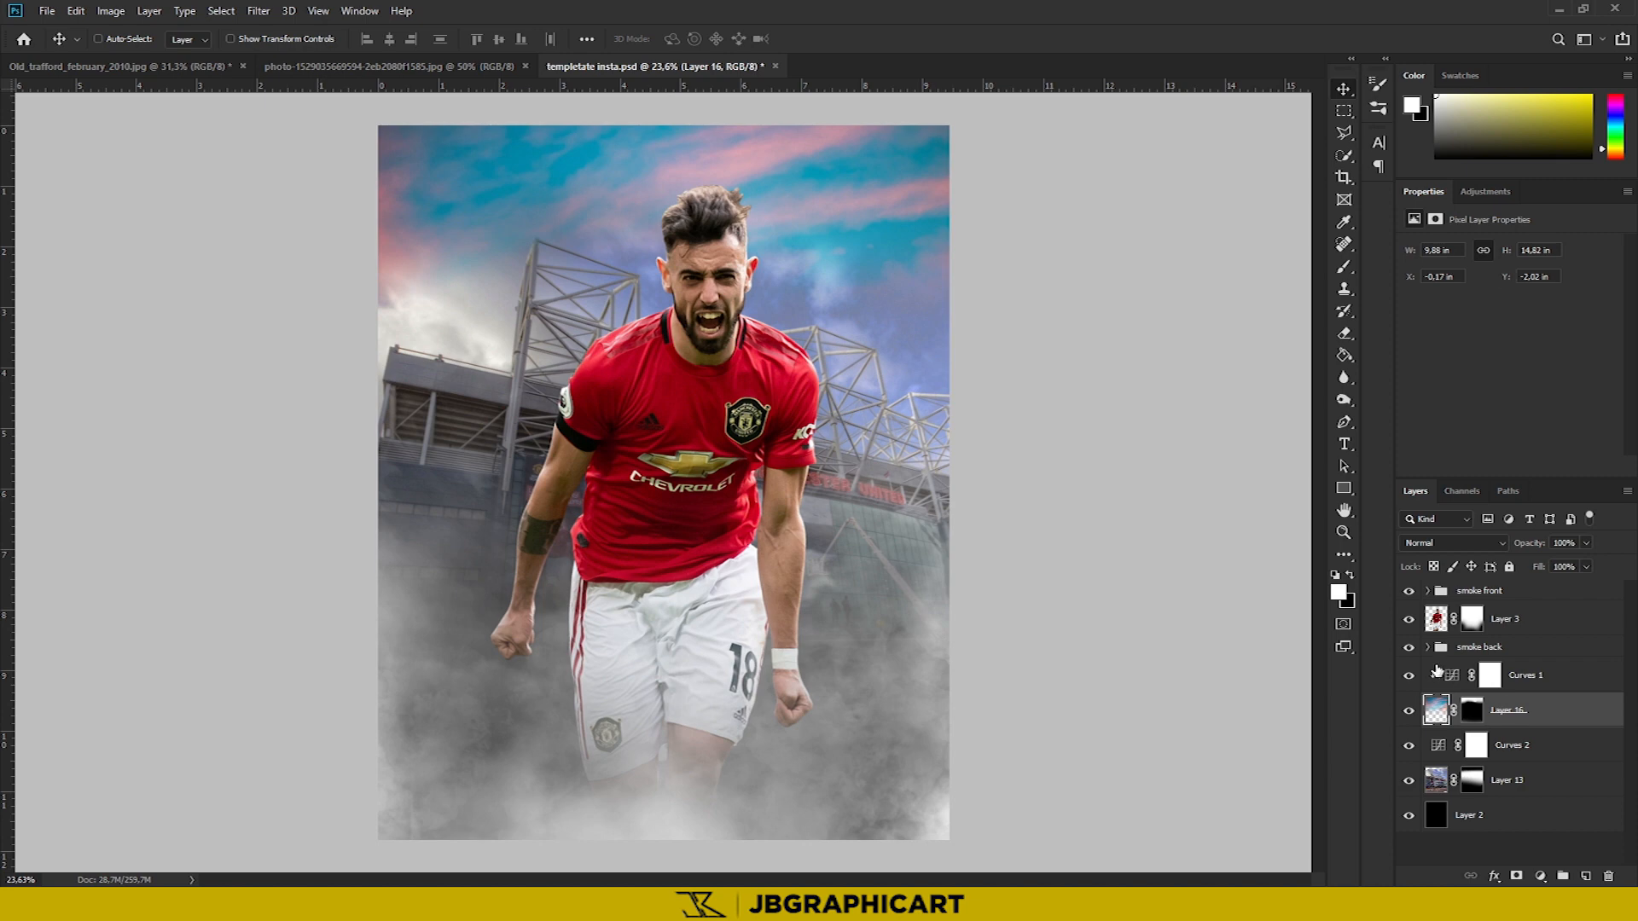
left_click(1518, 648)
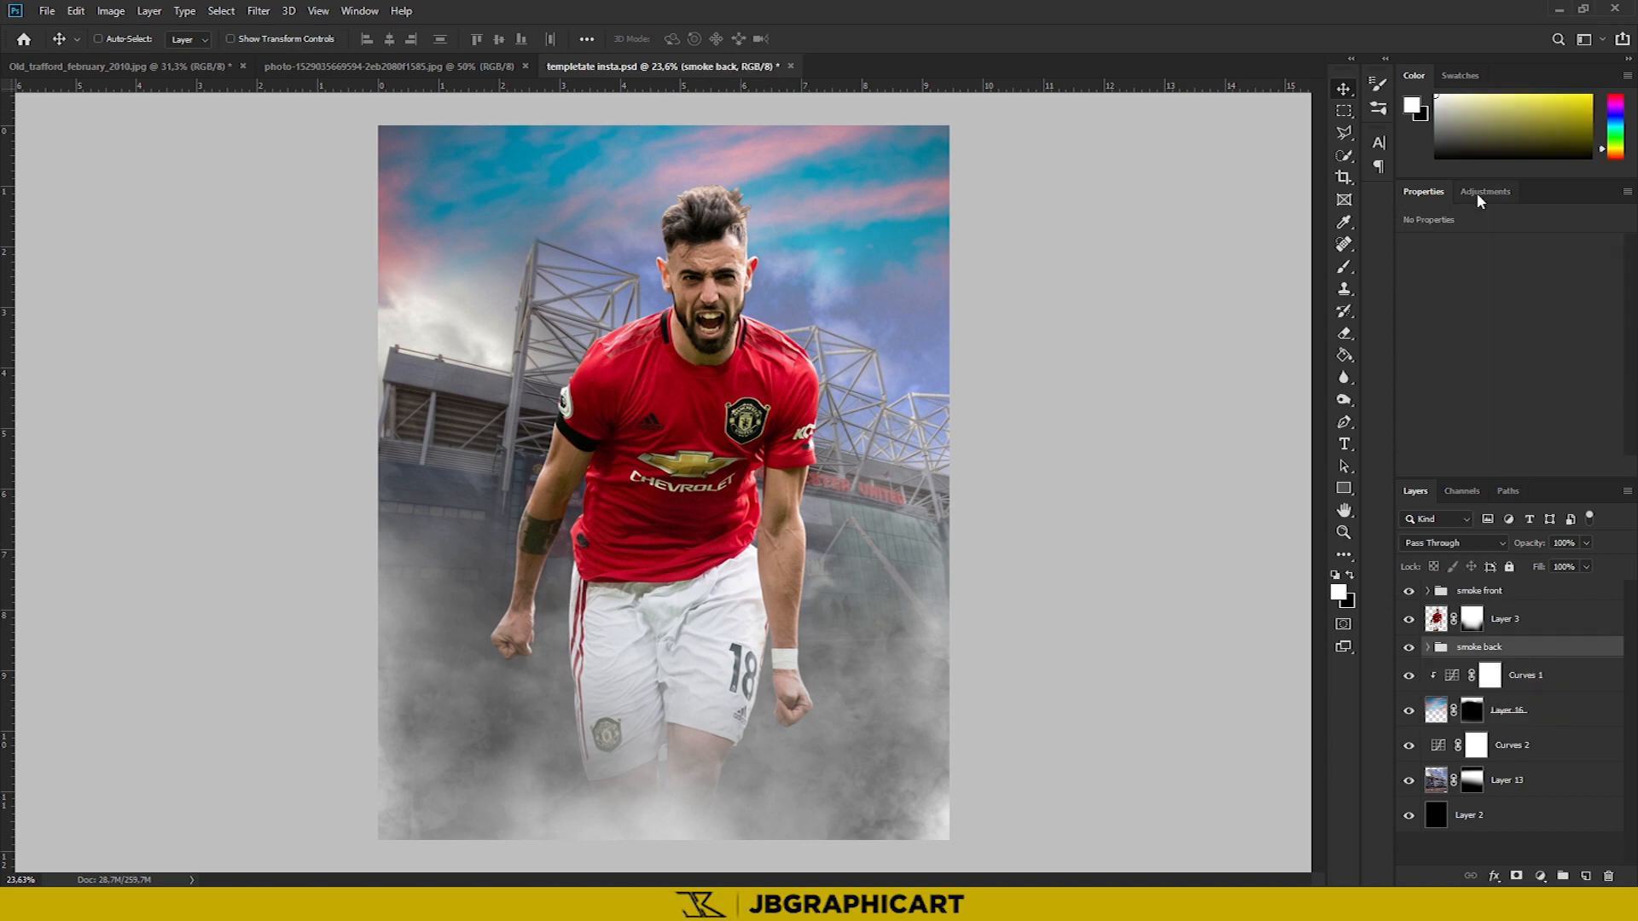
left_click(1482, 192)
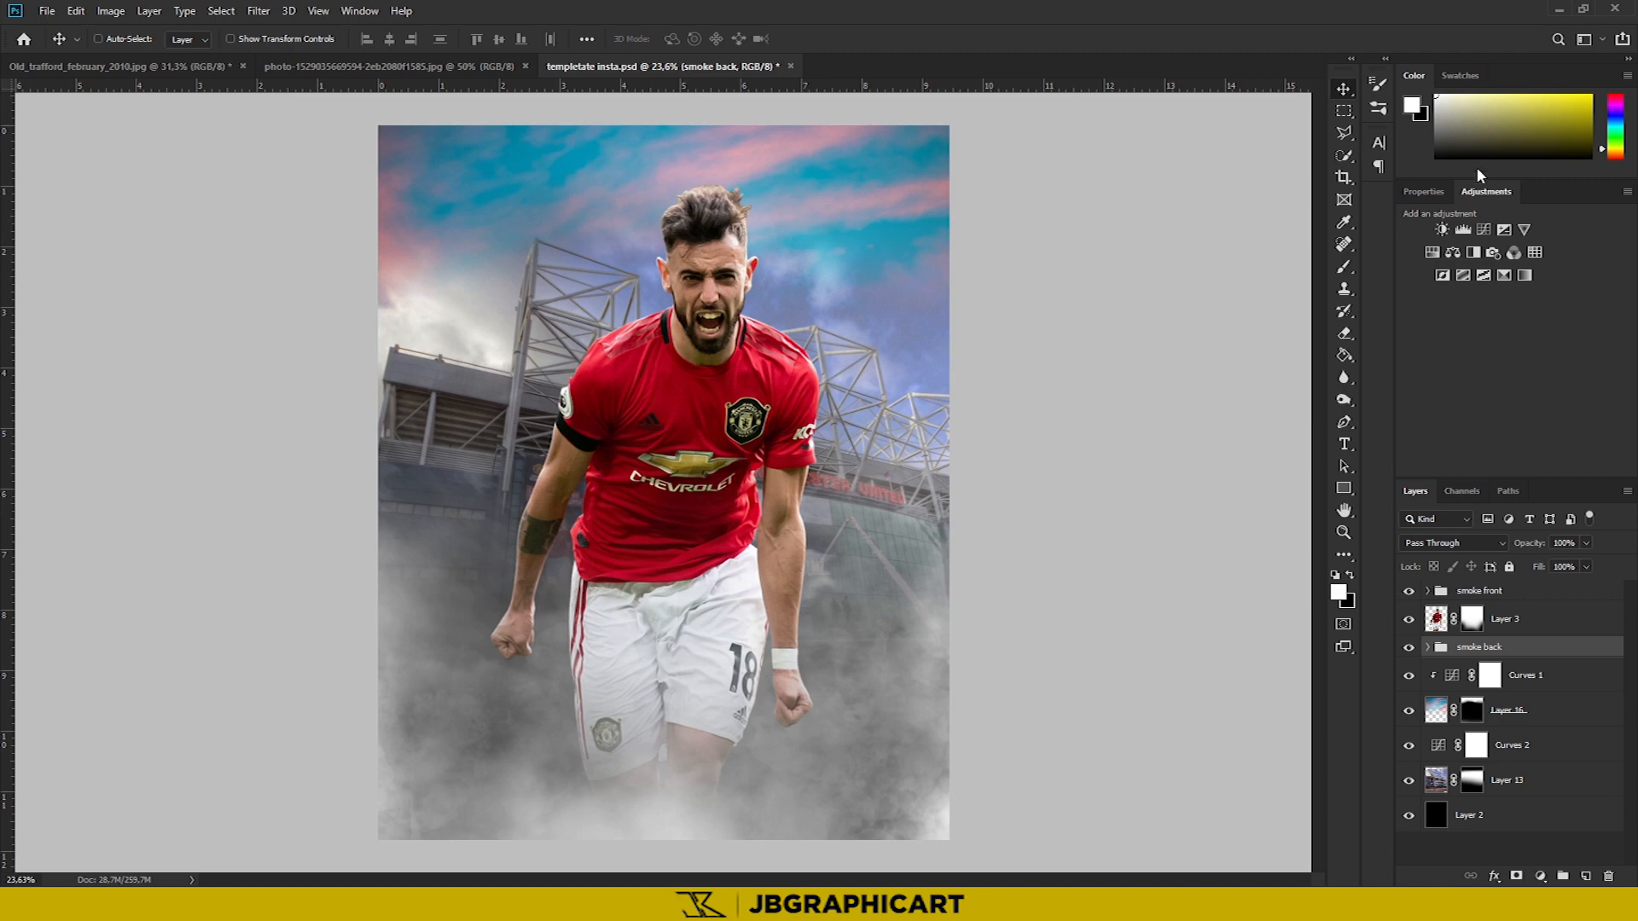
right_click(1344, 356)
left_click(1399, 355)
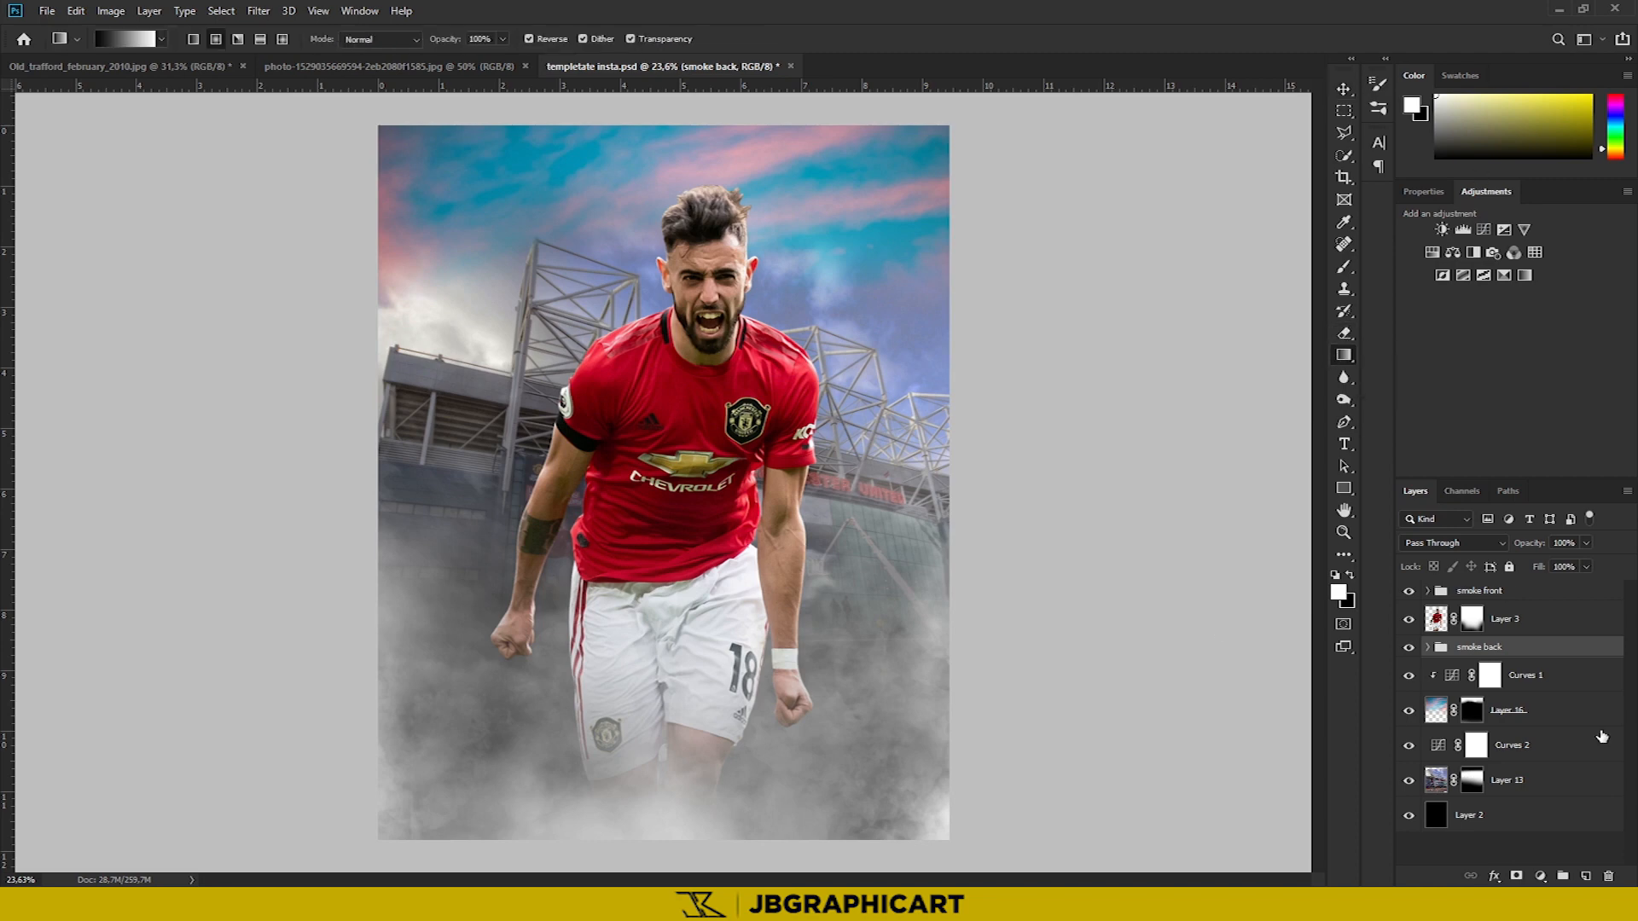
left_click(1473, 252)
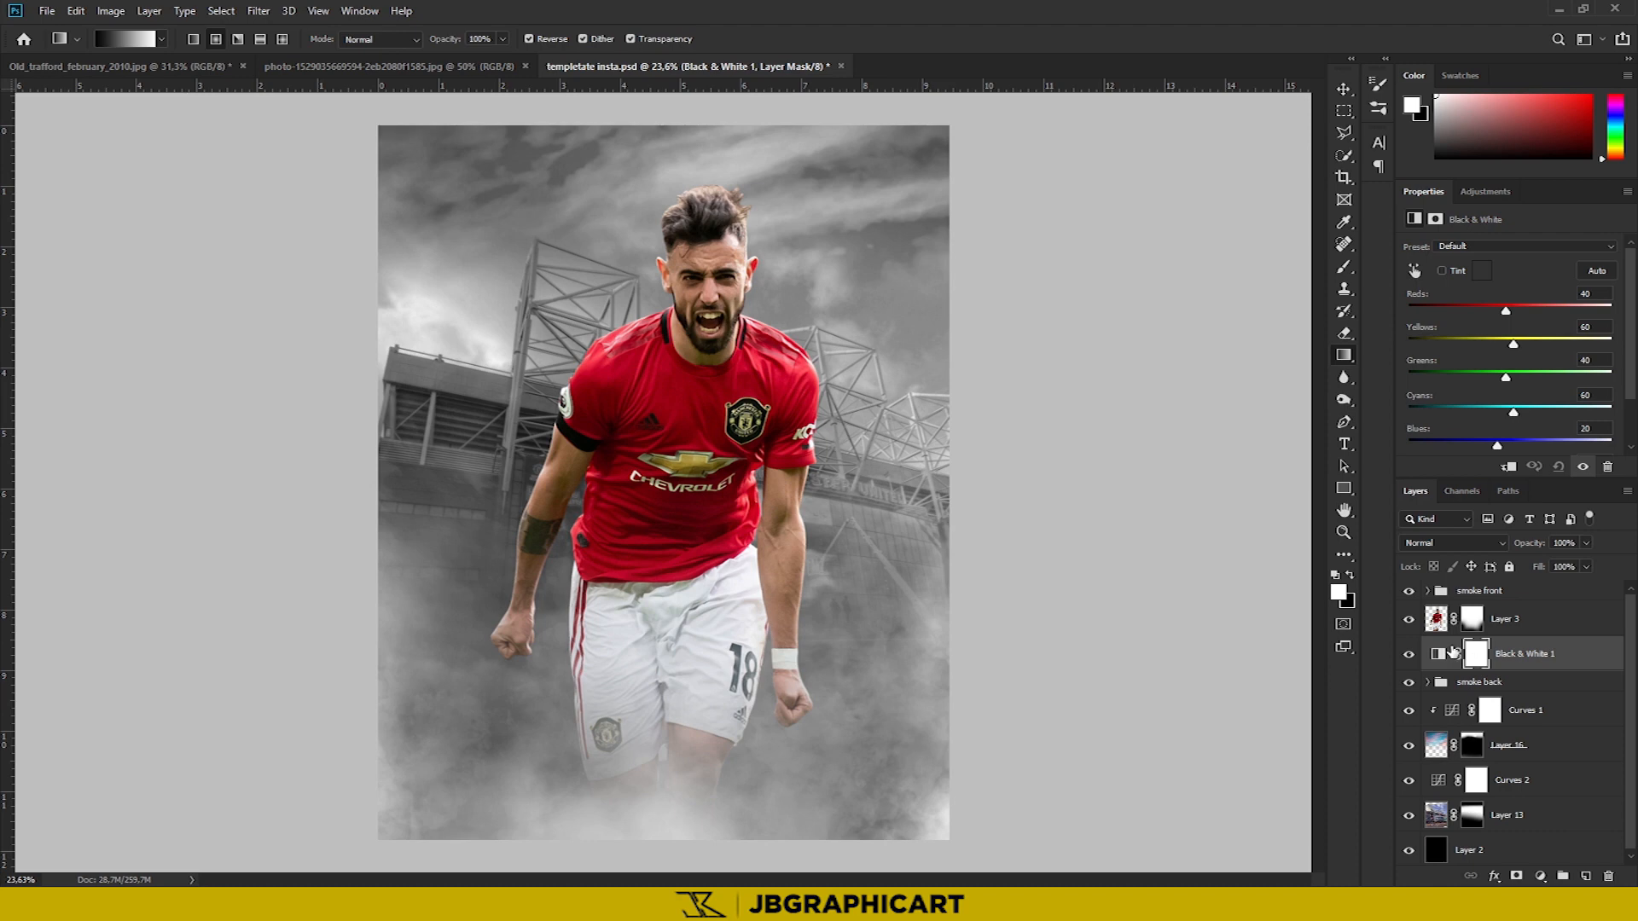
key("ctrl+z")
Add a Gradient Map adjustment layer directly below the smoke back group
left_click(1483, 192)
left_click(1514, 275)
left_click_drag(1521, 779, 1510, 656)
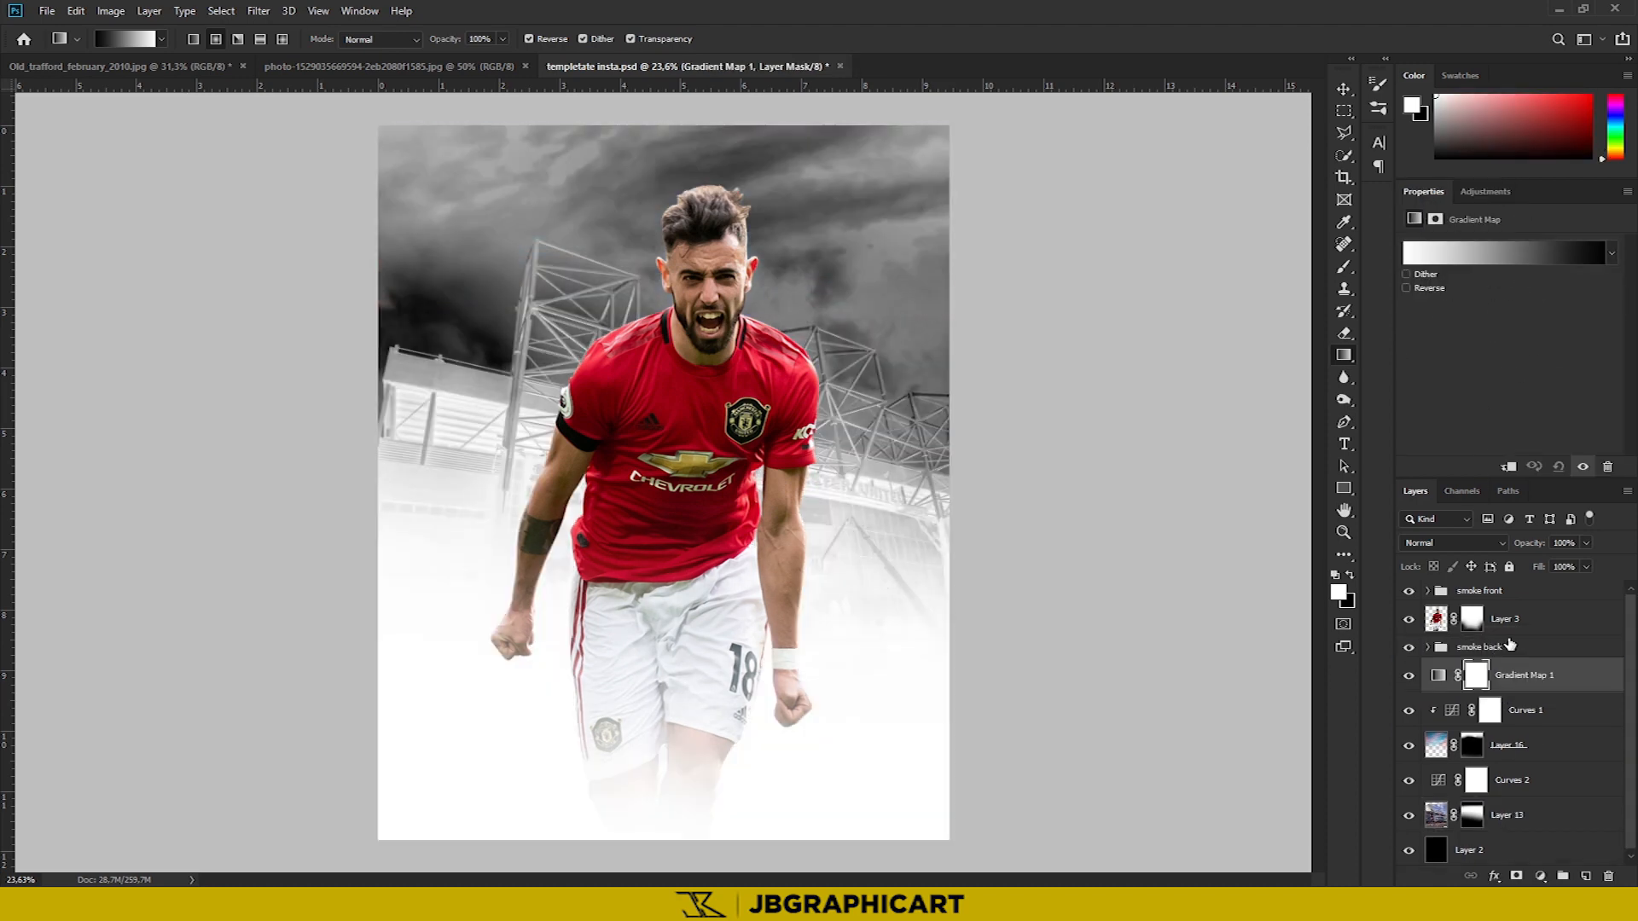
Clip Curves 2 to the stadium photo layer and reverse the Gradient Map's colours
left_click(1536, 767)
key("ctrl+alt+g")
left_click(1511, 674)
left_click(1406, 287)
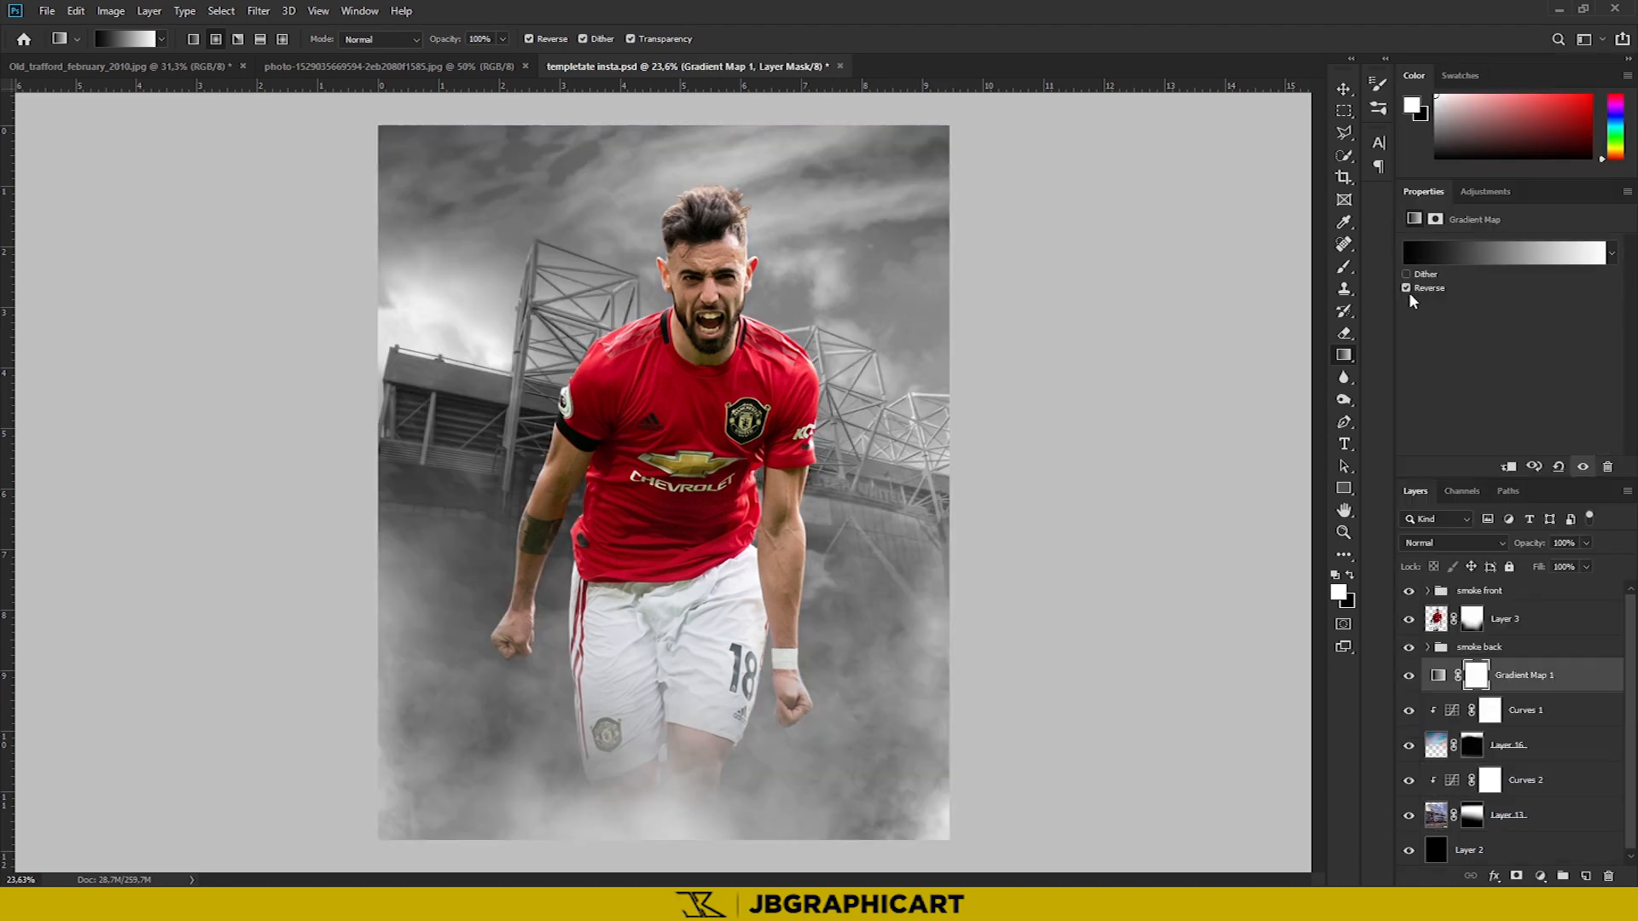
Change the Gradient Map's white colour stop to bright red #ff0202
left_click(1524, 254)
double_click(981, 524)
left_click_drag(1114, 425, 1114, 465)
left_click_drag(1060, 314, 1094, 248)
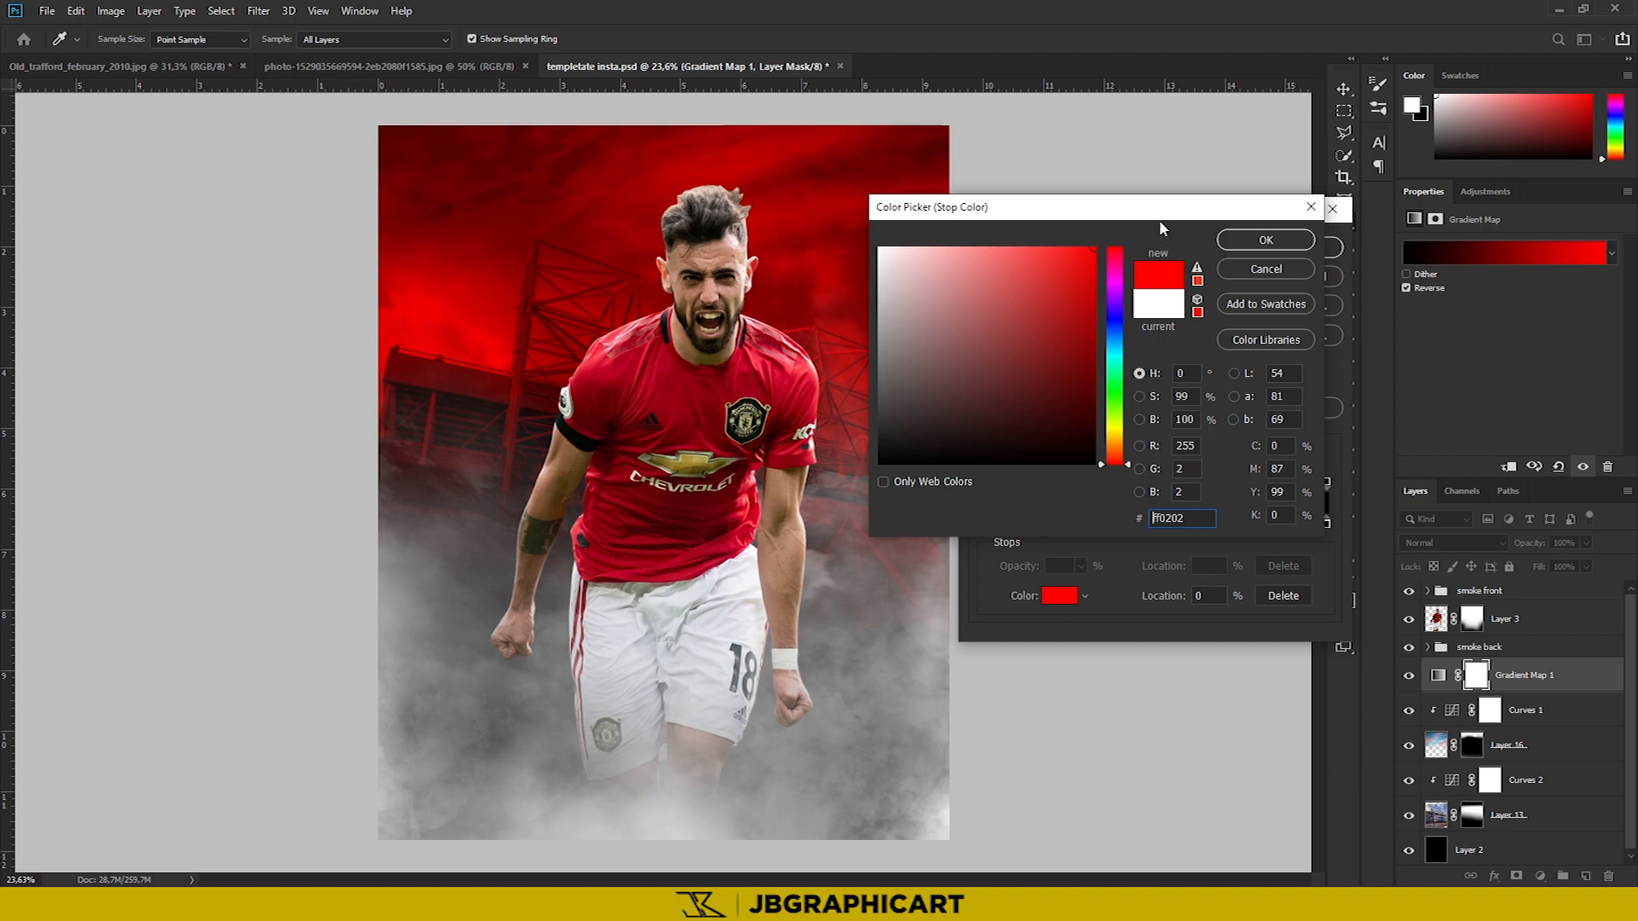
left_click(1267, 242)
left_click(1312, 249)
Move Gradient Map 1 above the smoke back group and convert the smoke front group to a smart object
left_click_drag(1520, 676, 1507, 654)
right_click(1517, 591)
left_click(1445, 444)
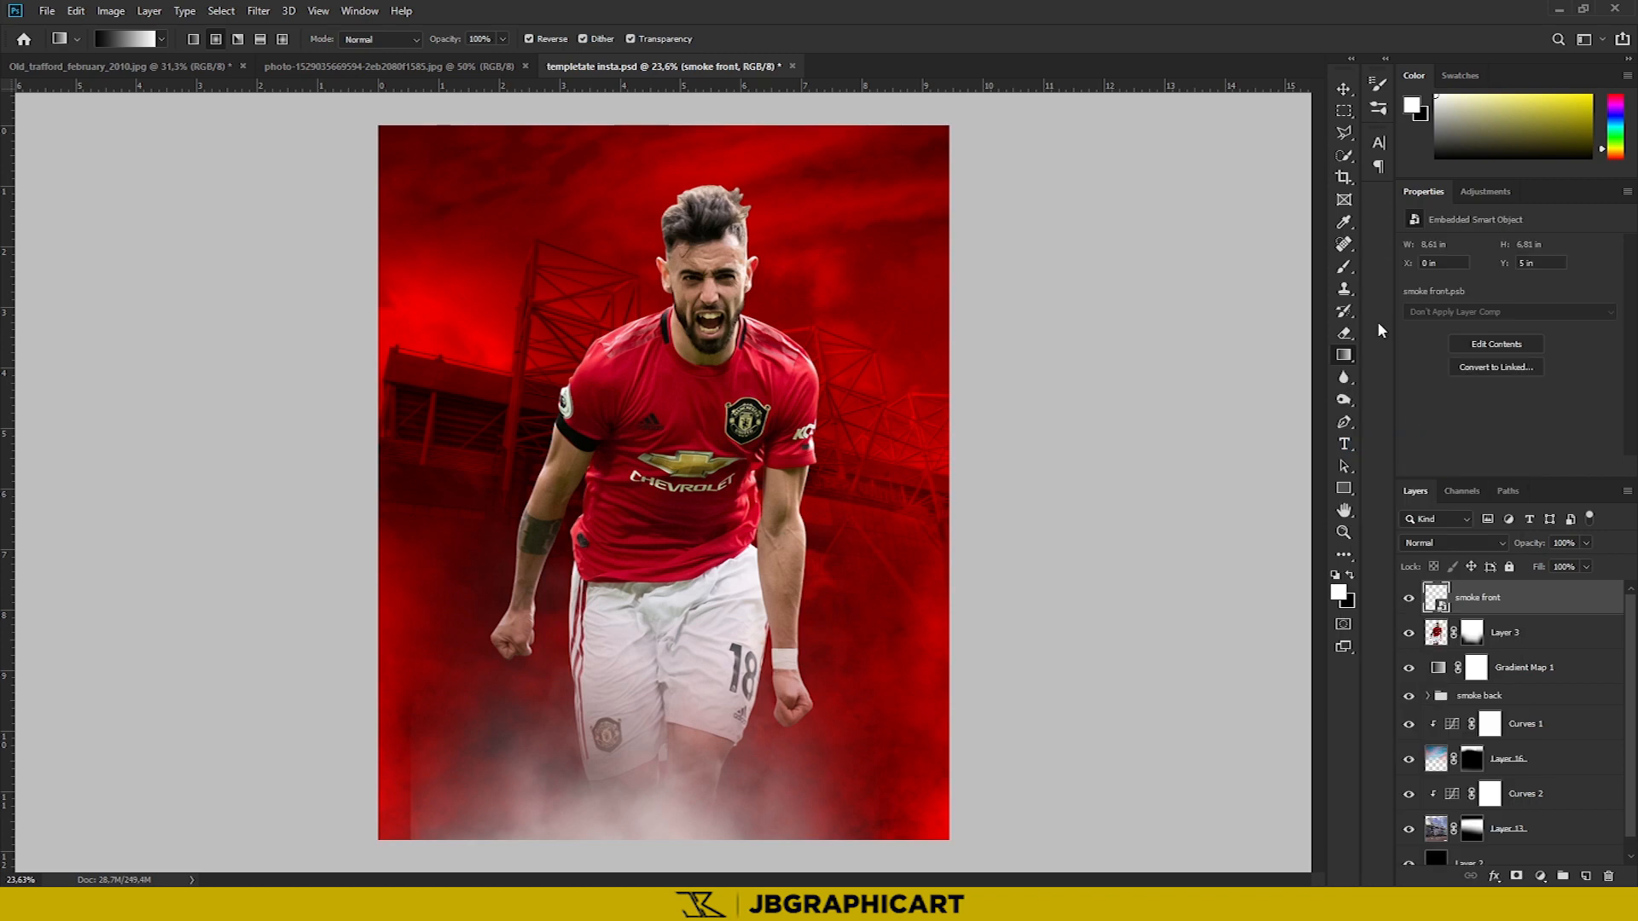
Rasterize the smoke front layer and erase its hard edges near the poster's lower corners
key("b")
left_click(840, 401)
left_click(812, 347)
key("e")
mouse_move(385, 806)
left_mouse_down()
mouse_move(359, 858)
mouse_move(438, 750)
mouse_move(329, 785)
mouse_move(384, 794)
left_mouse_up()
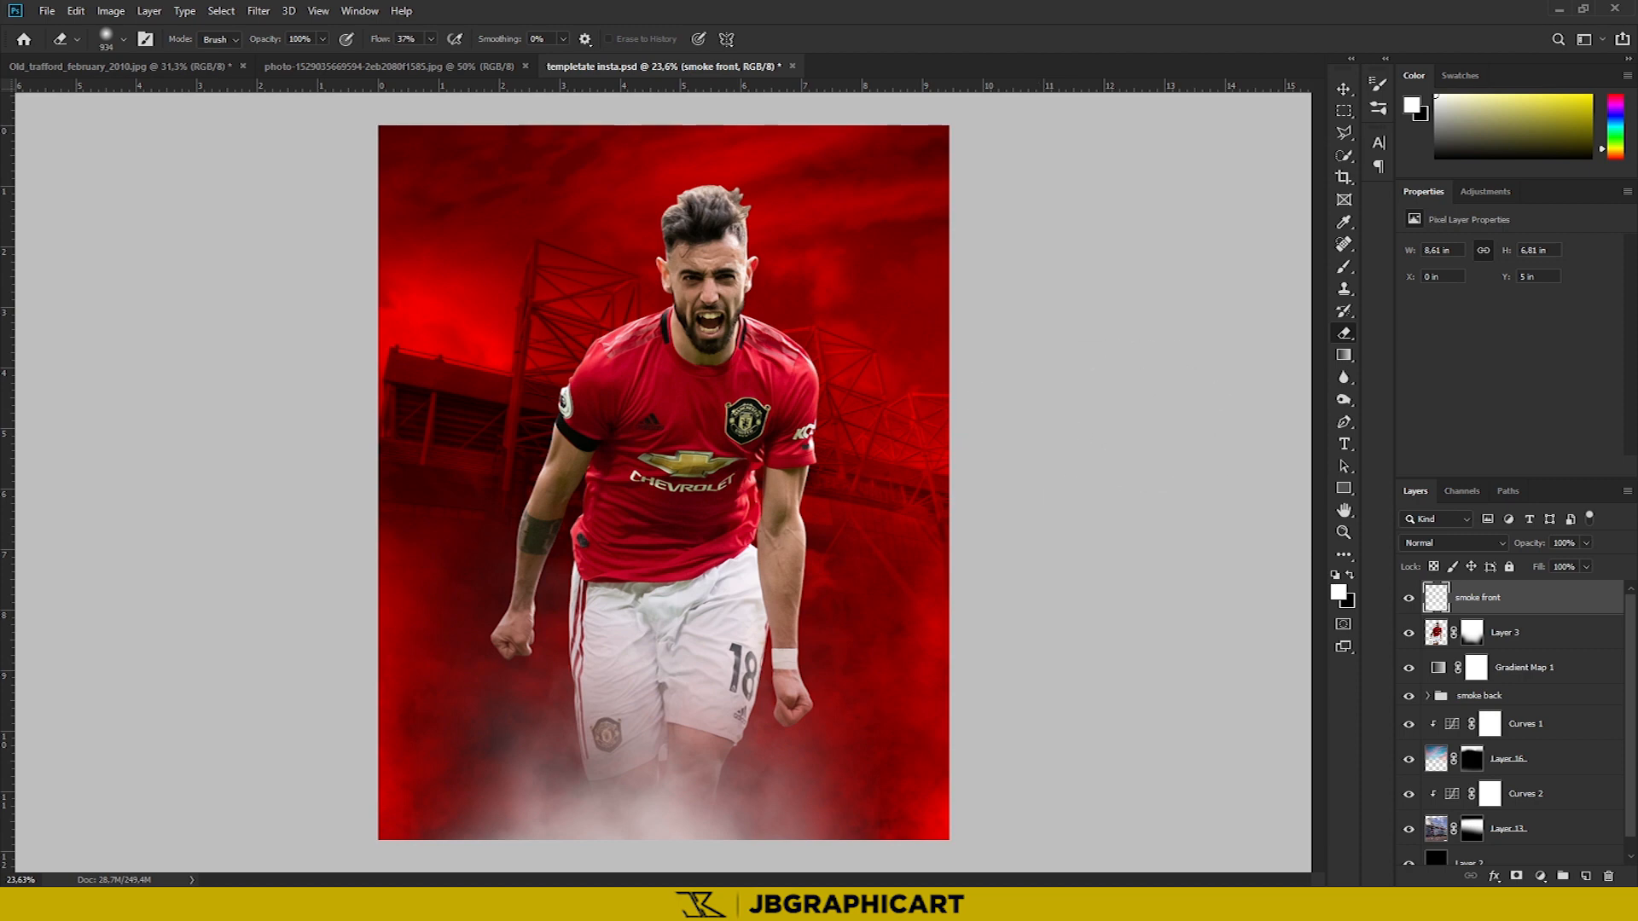
Enlarge the smoke front layer to about 10.21 by 8.08 in
key("ctrl+t")
left_click_drag(640, 428, 672, 347)
left_click(818, 39)
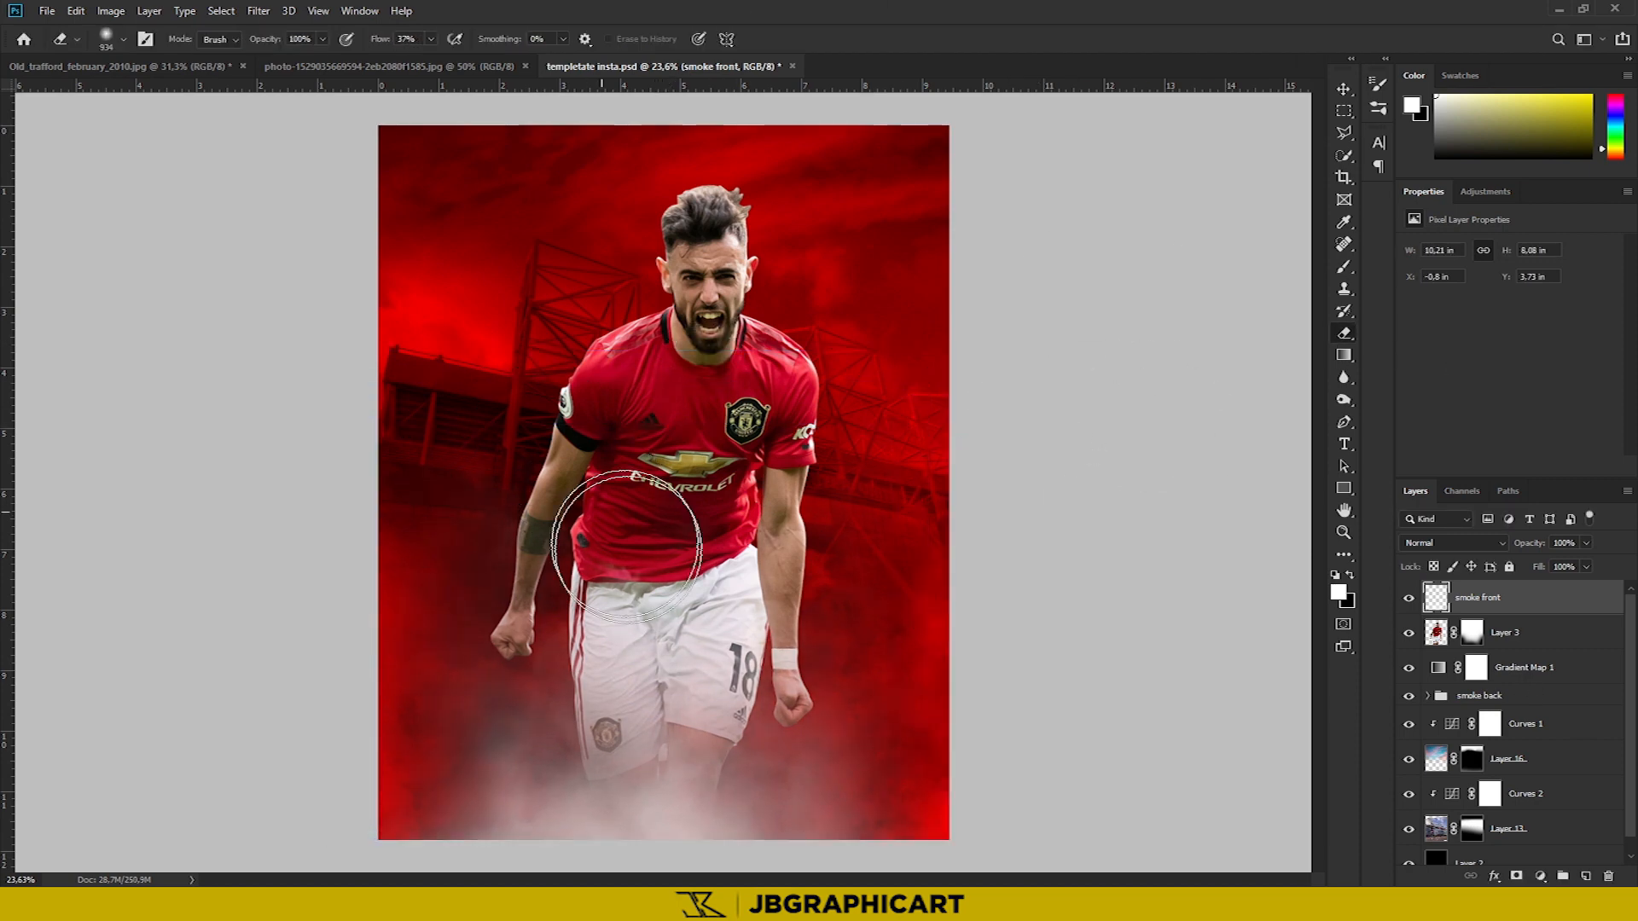
Duplicate Gradient Map 1 above smoke front and clip the copy to that layer
left_click_drag(1512, 670, 1579, 568)
right_click(1510, 597)
left_click(1369, 494)
left_click(1410, 598)
left_click(1410, 599)
Set the opacity of Gradient Map 1 copy to 93% to fine-tune the front smoke's red tint
left_click(1586, 543)
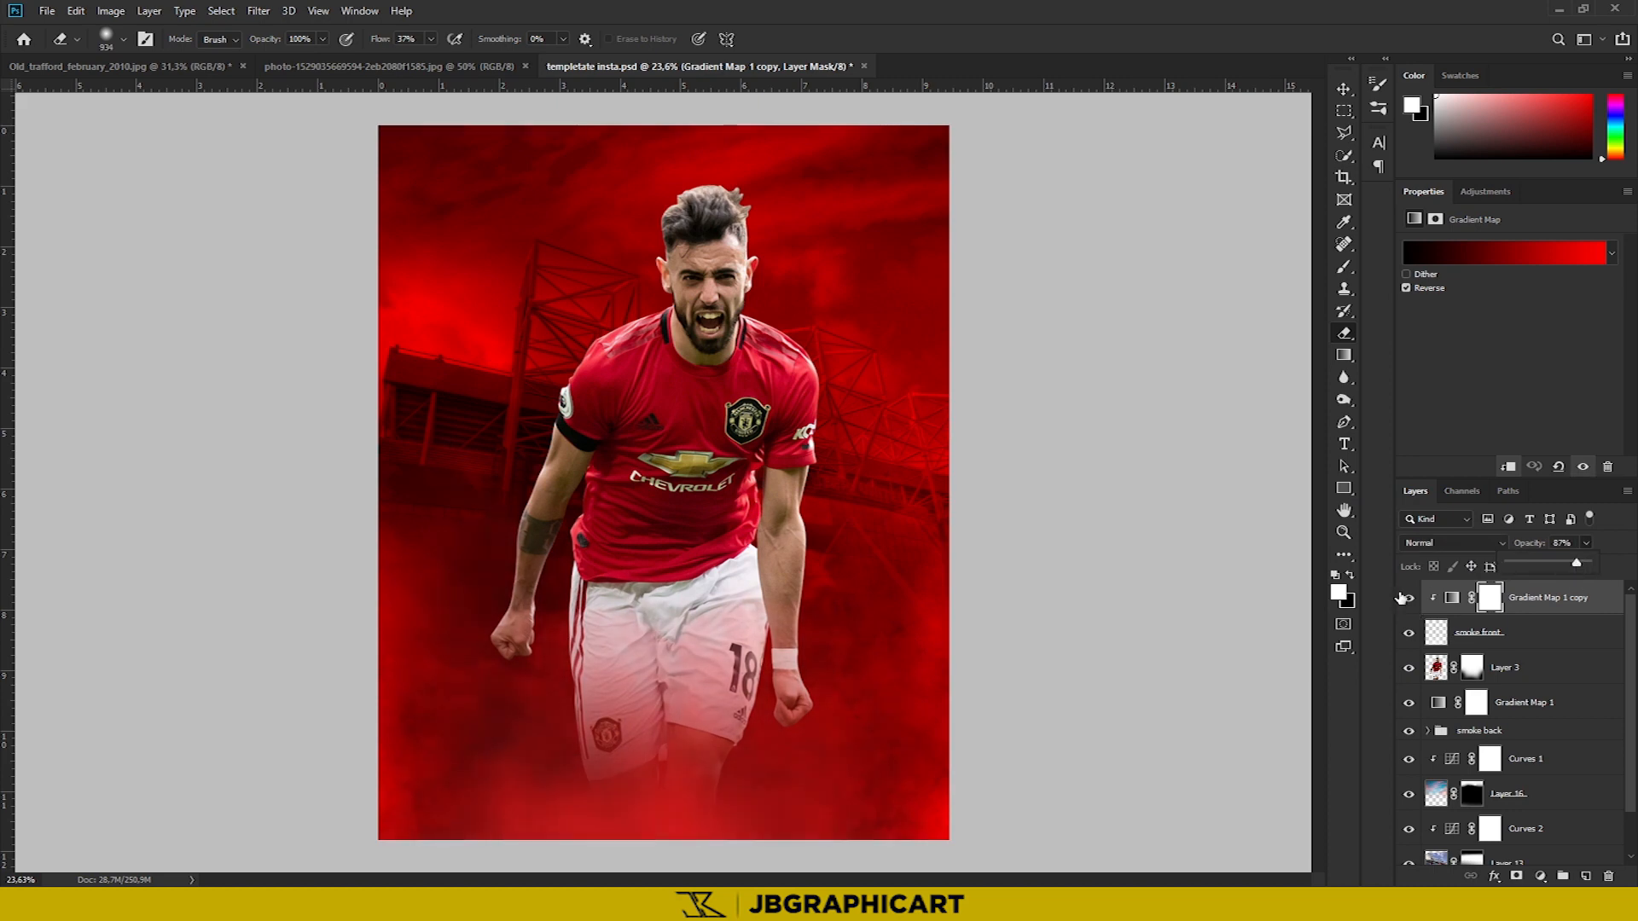
left_click(1402, 599)
scroll(663, 522, "down", 3)
scroll(663, 523, "up", 3)
left_click(1586, 543)
left_click_drag(1591, 563, 1594, 569)
scroll(837, 574, "down", 1)
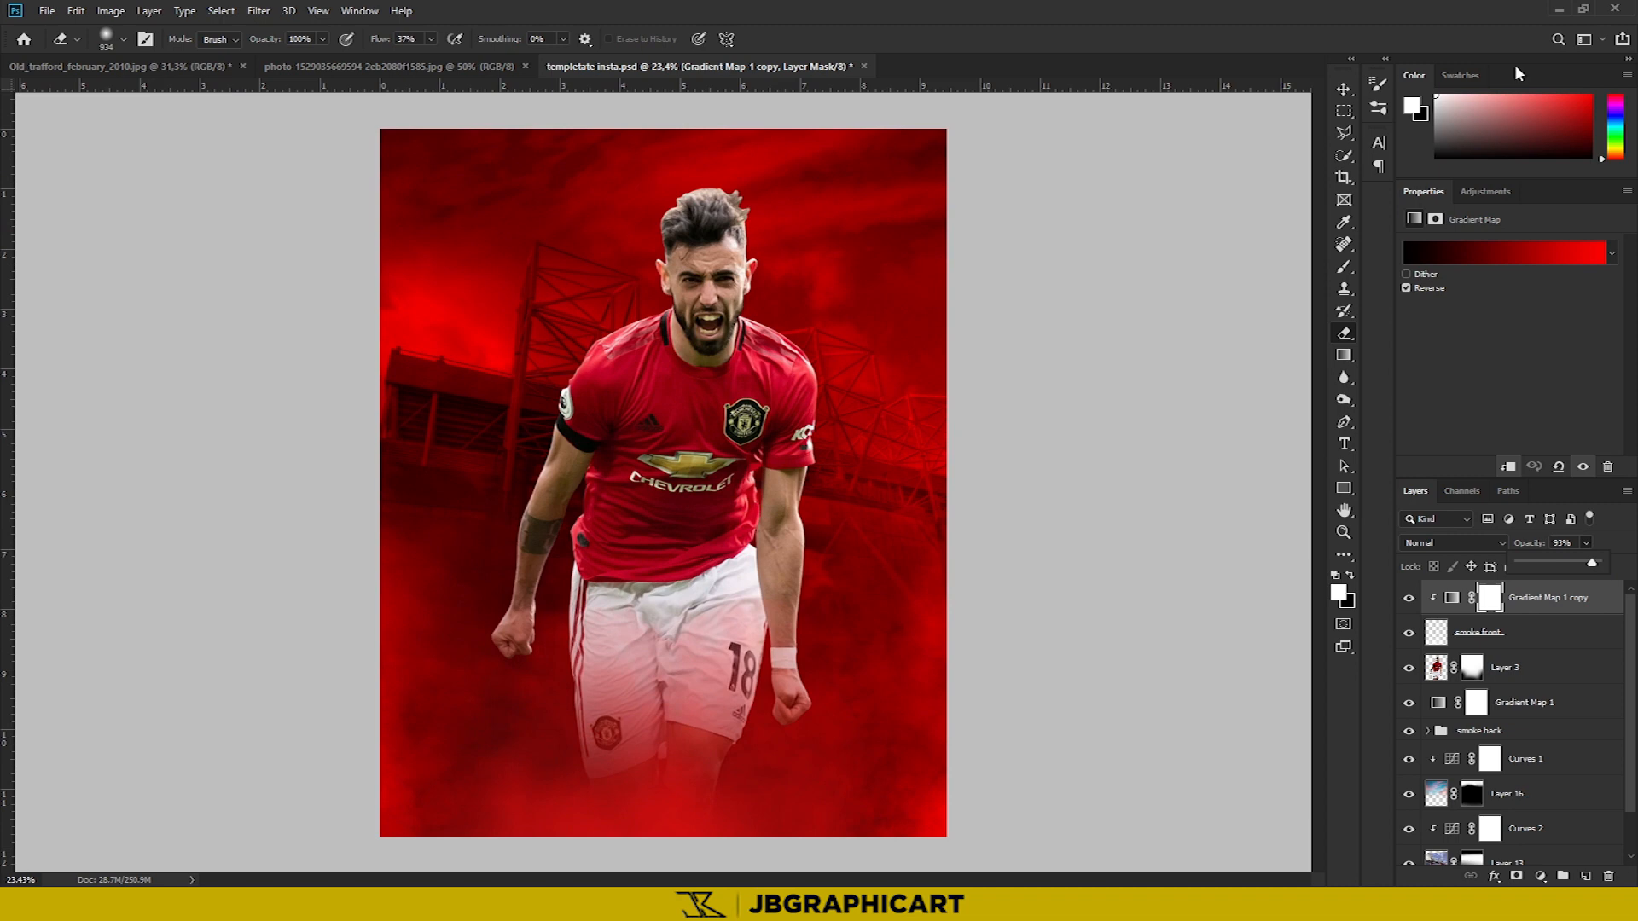
Save the poster document
left_click(1342, 92)
left_click(47, 12)
left_click(75, 189)
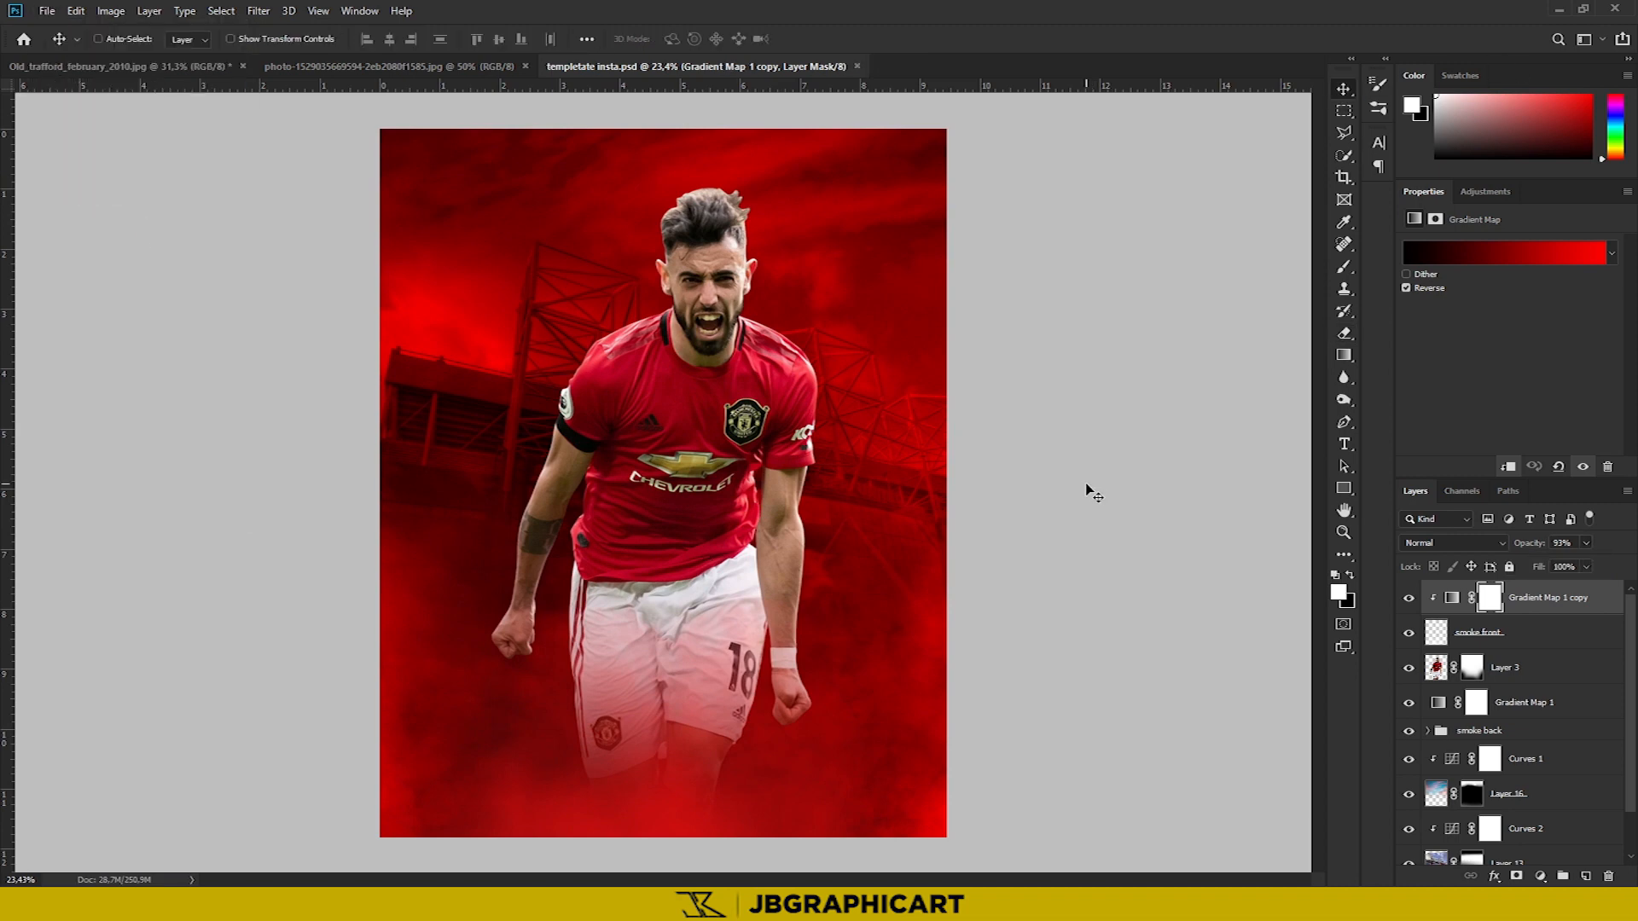
Add a Curves adjustment above Gradient Map 1 and shape a slight S-curve to increase the backdrop's contrast
left_click(1501, 633)
key("b")
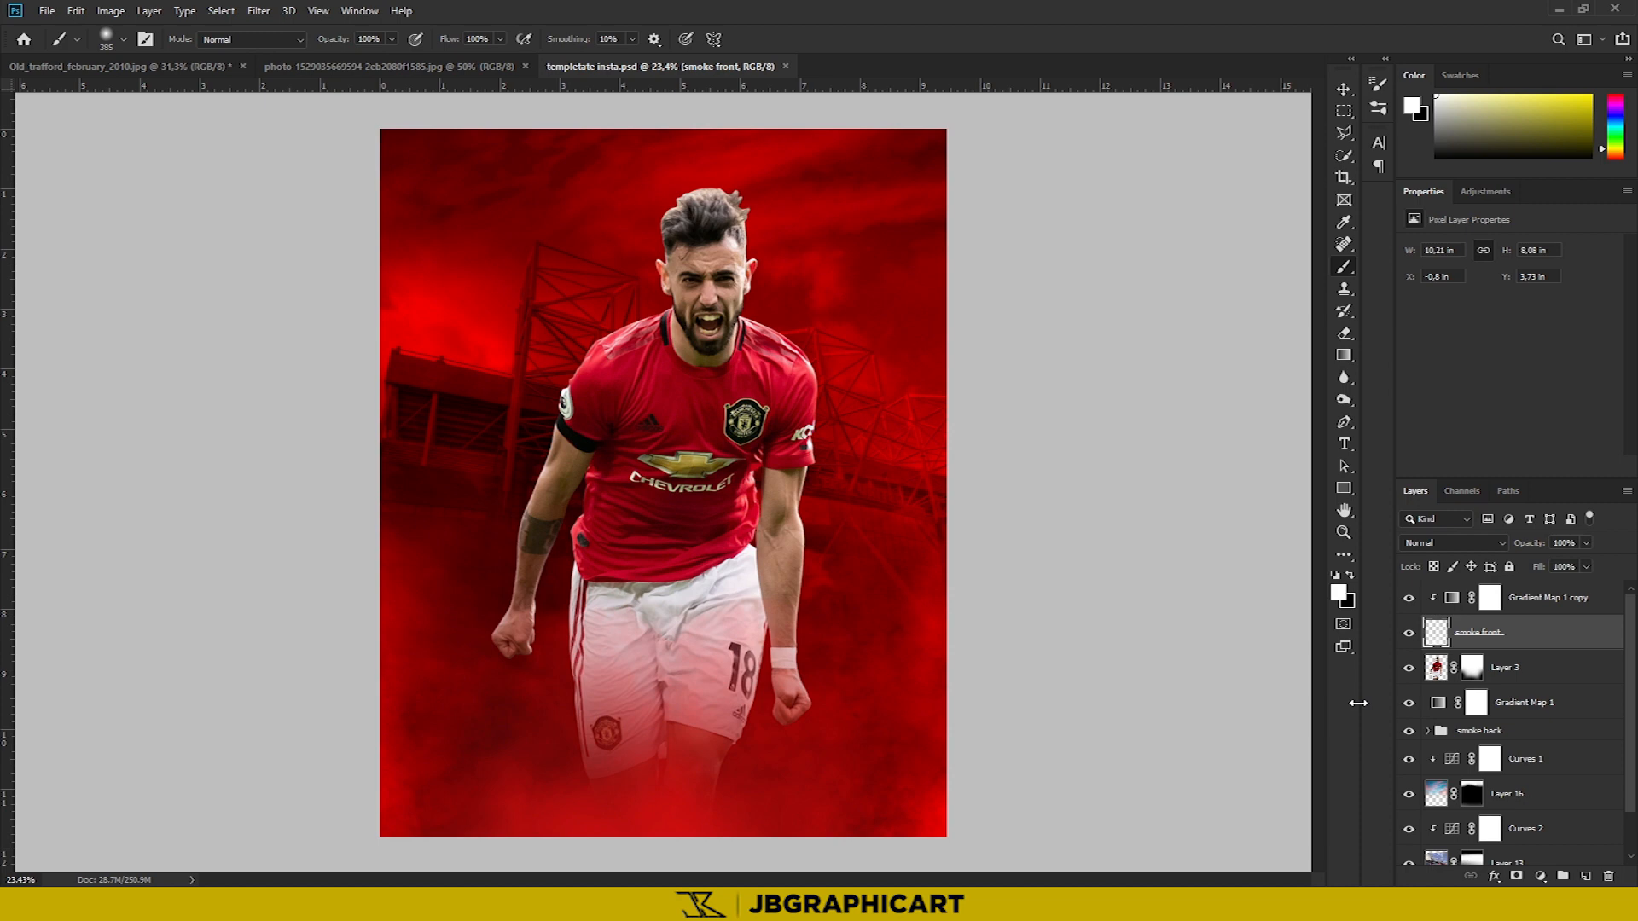
left_click(1529, 670)
left_click(1536, 704)
left_click(1486, 192)
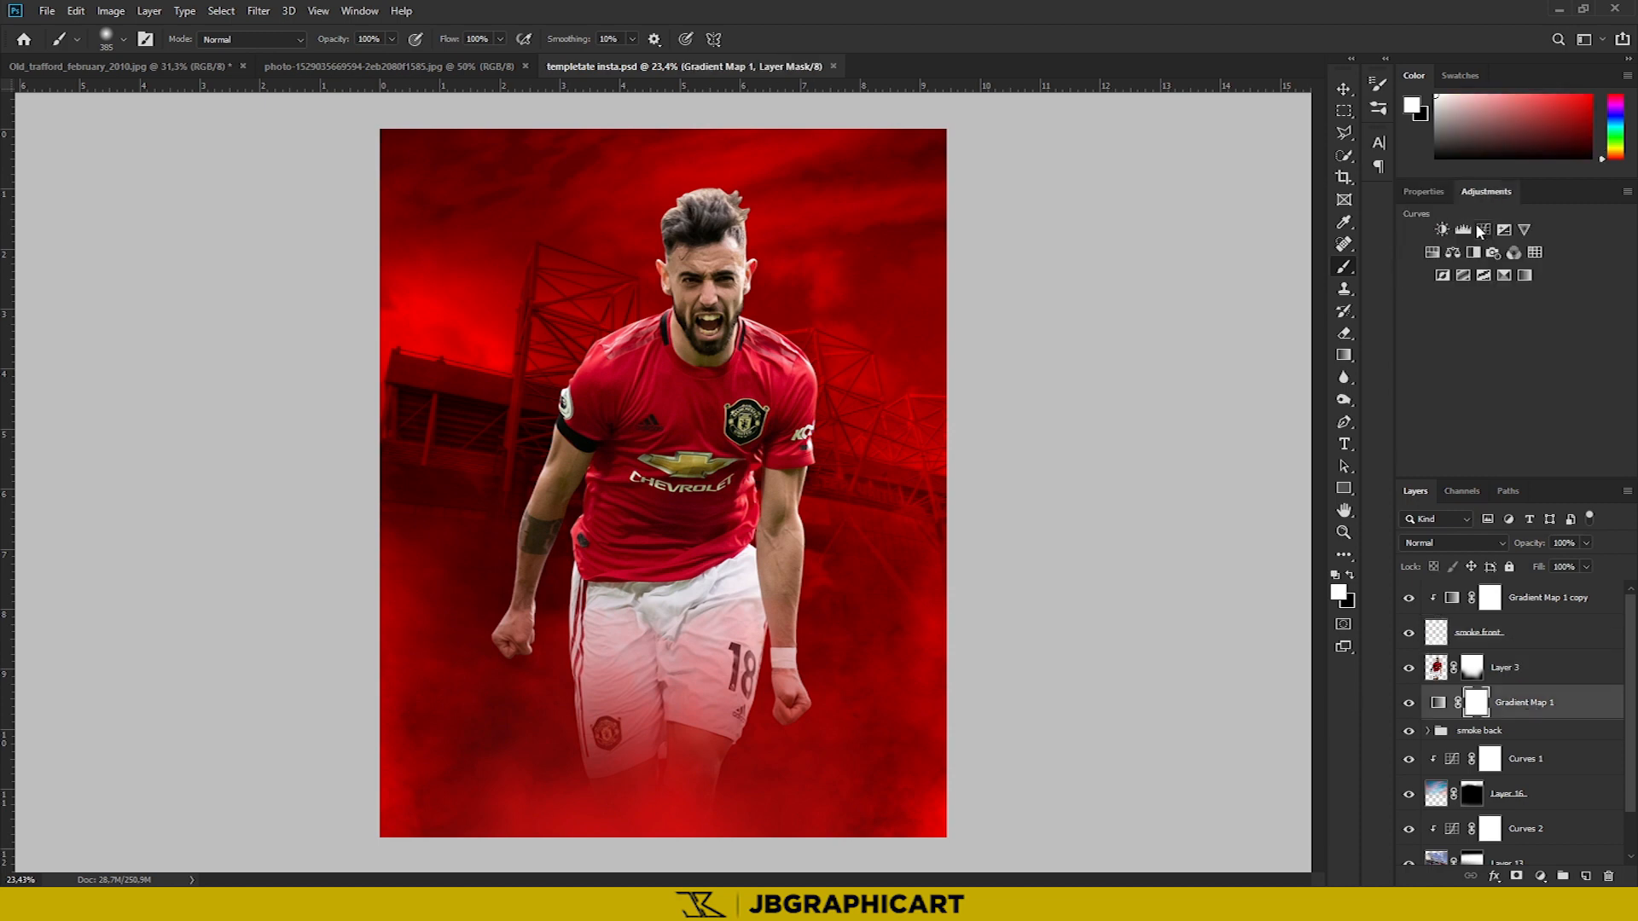
left_click(1504, 227)
left_click_drag(1503, 393, 1559, 332)
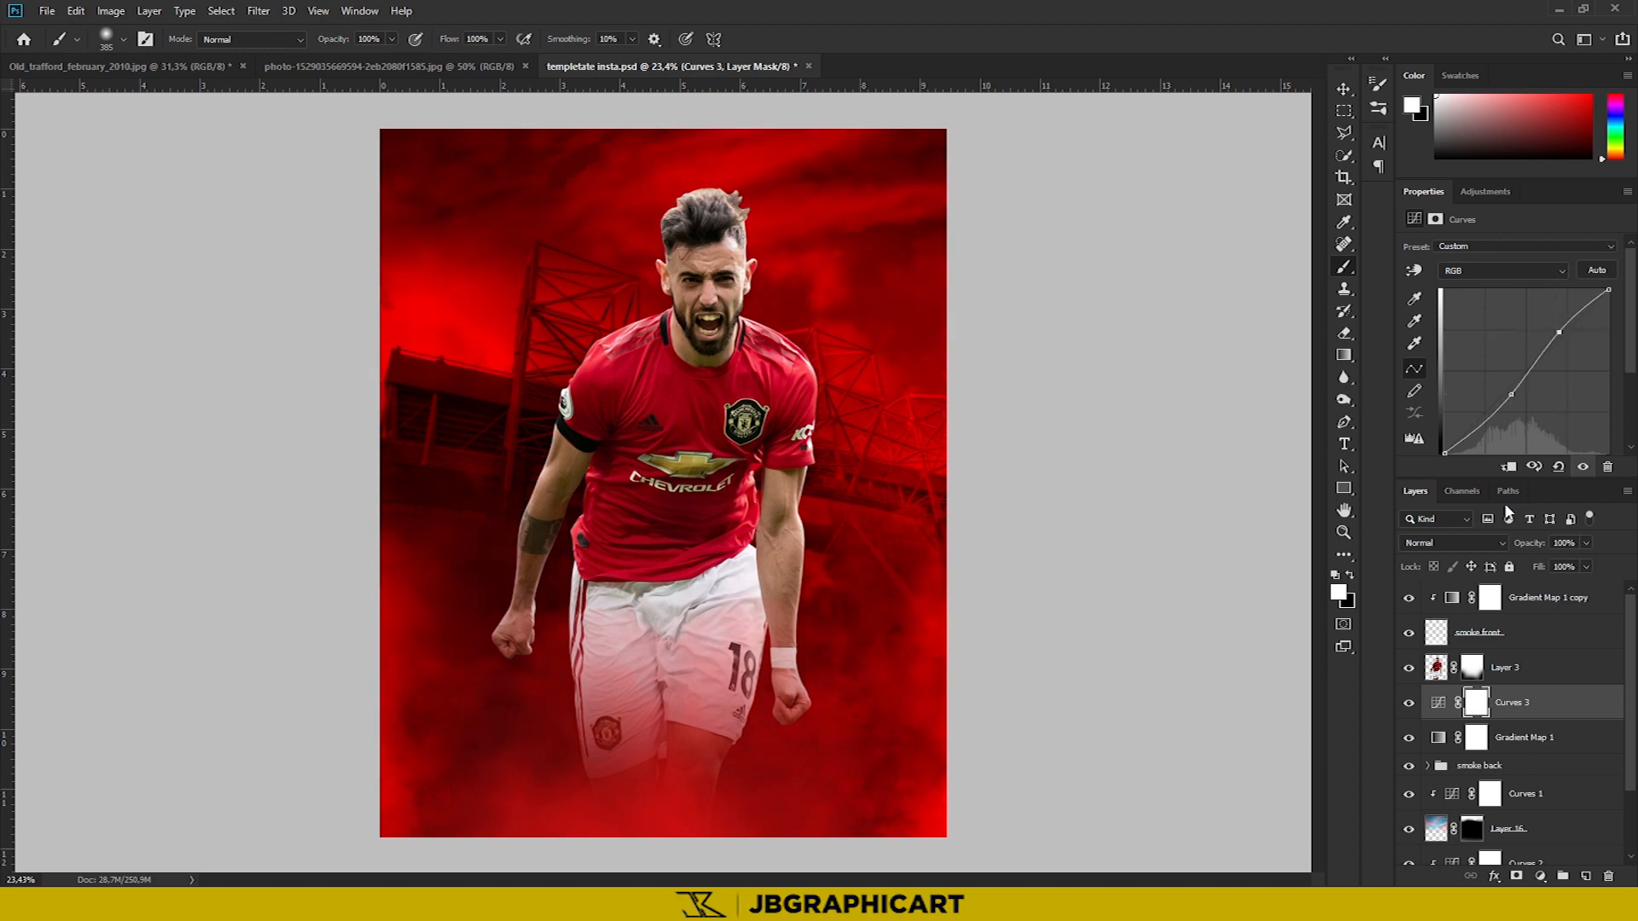
Adjust the stadium photo on Layer 13 with the Camera Raw Filter
scroll(1539, 834, "down", 2)
left_click(1538, 834)
key("ctrl+shift+a")
mouse_move(1246, 610)
left_mouse_down()
mouse_move(1289, 612)
mouse_move(1256, 583)
left_mouse_up()
key("Return")
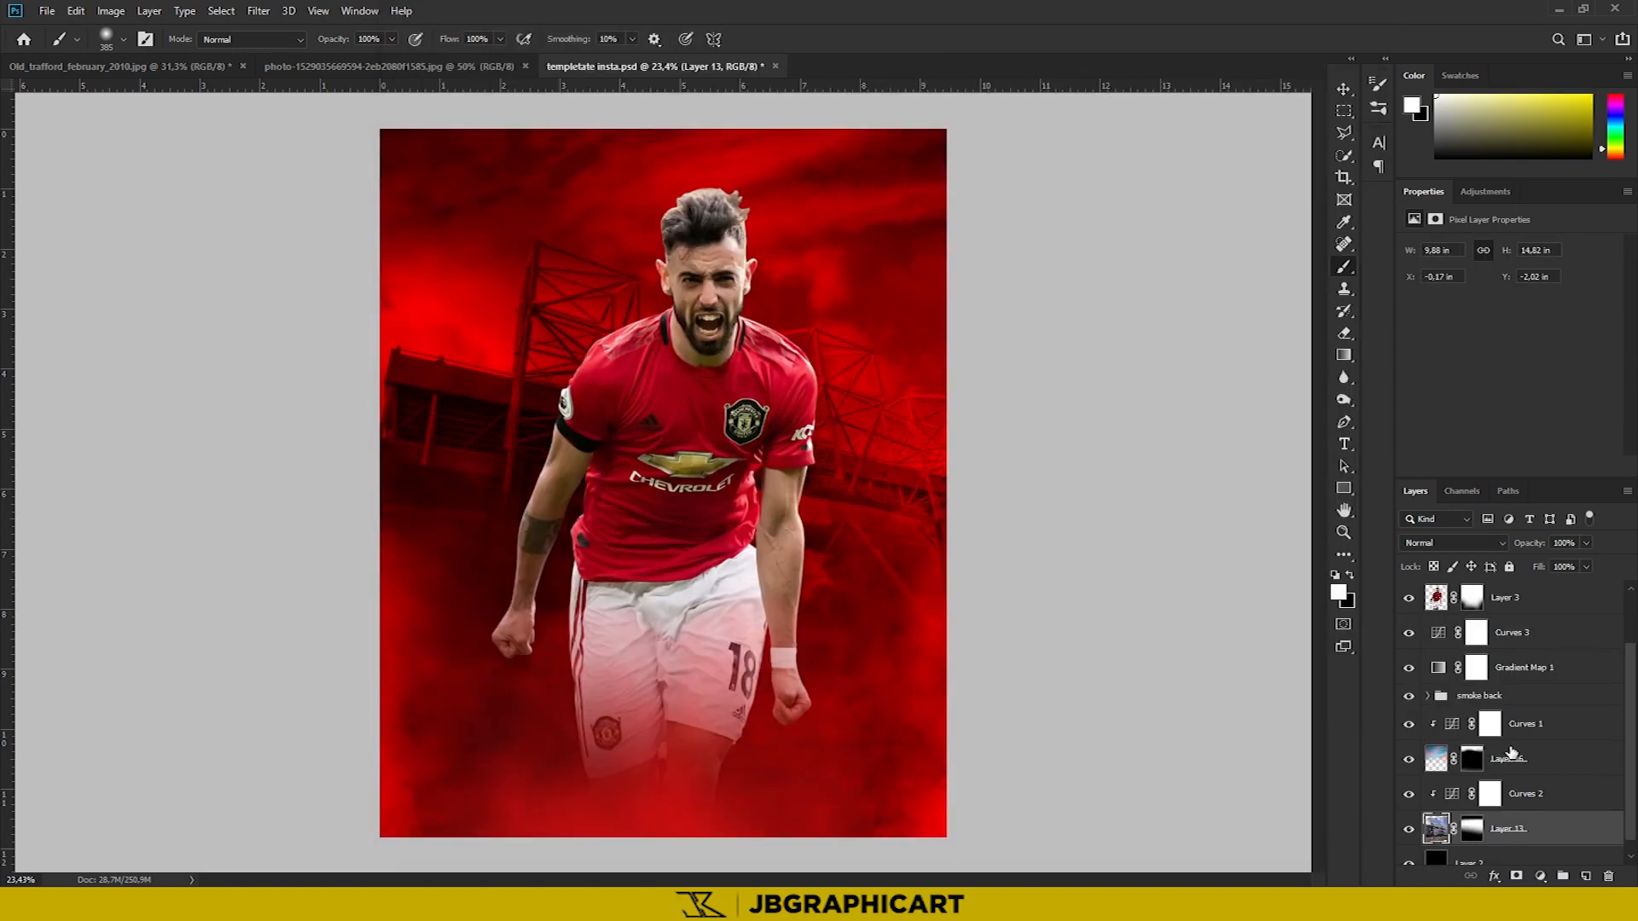
Adjust the sky photo on Layer 16 with the Camera Raw Filter
left_click(1512, 755)
key("ctrl+shift+a")
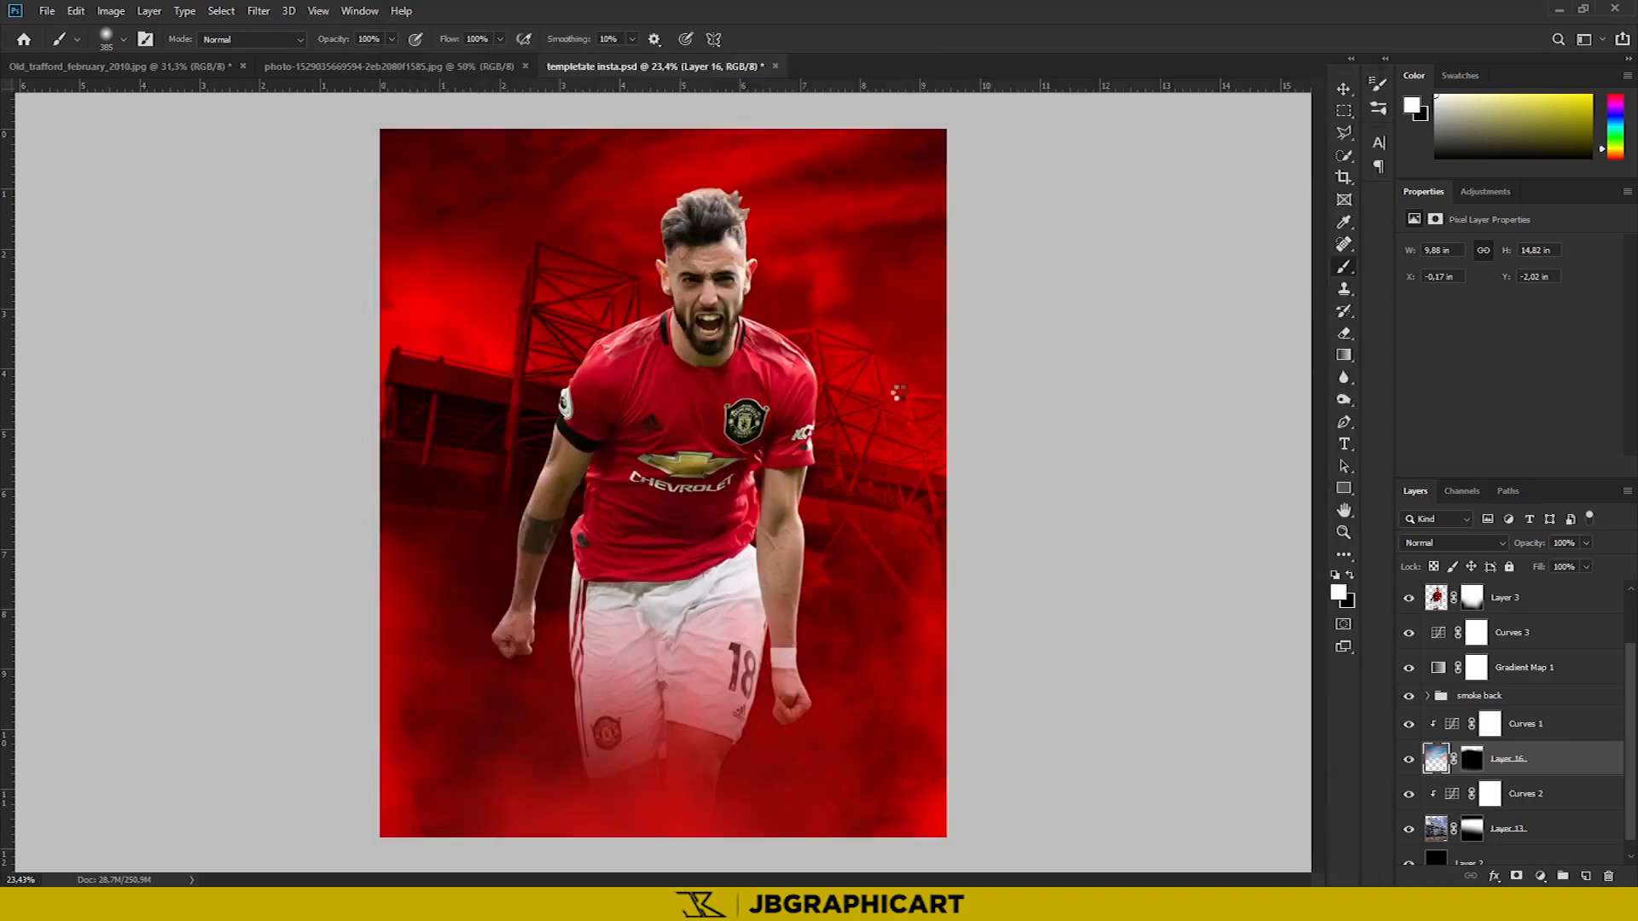
scroll(904, 400, "down", 2)
scroll(629, 313, "up", 1)
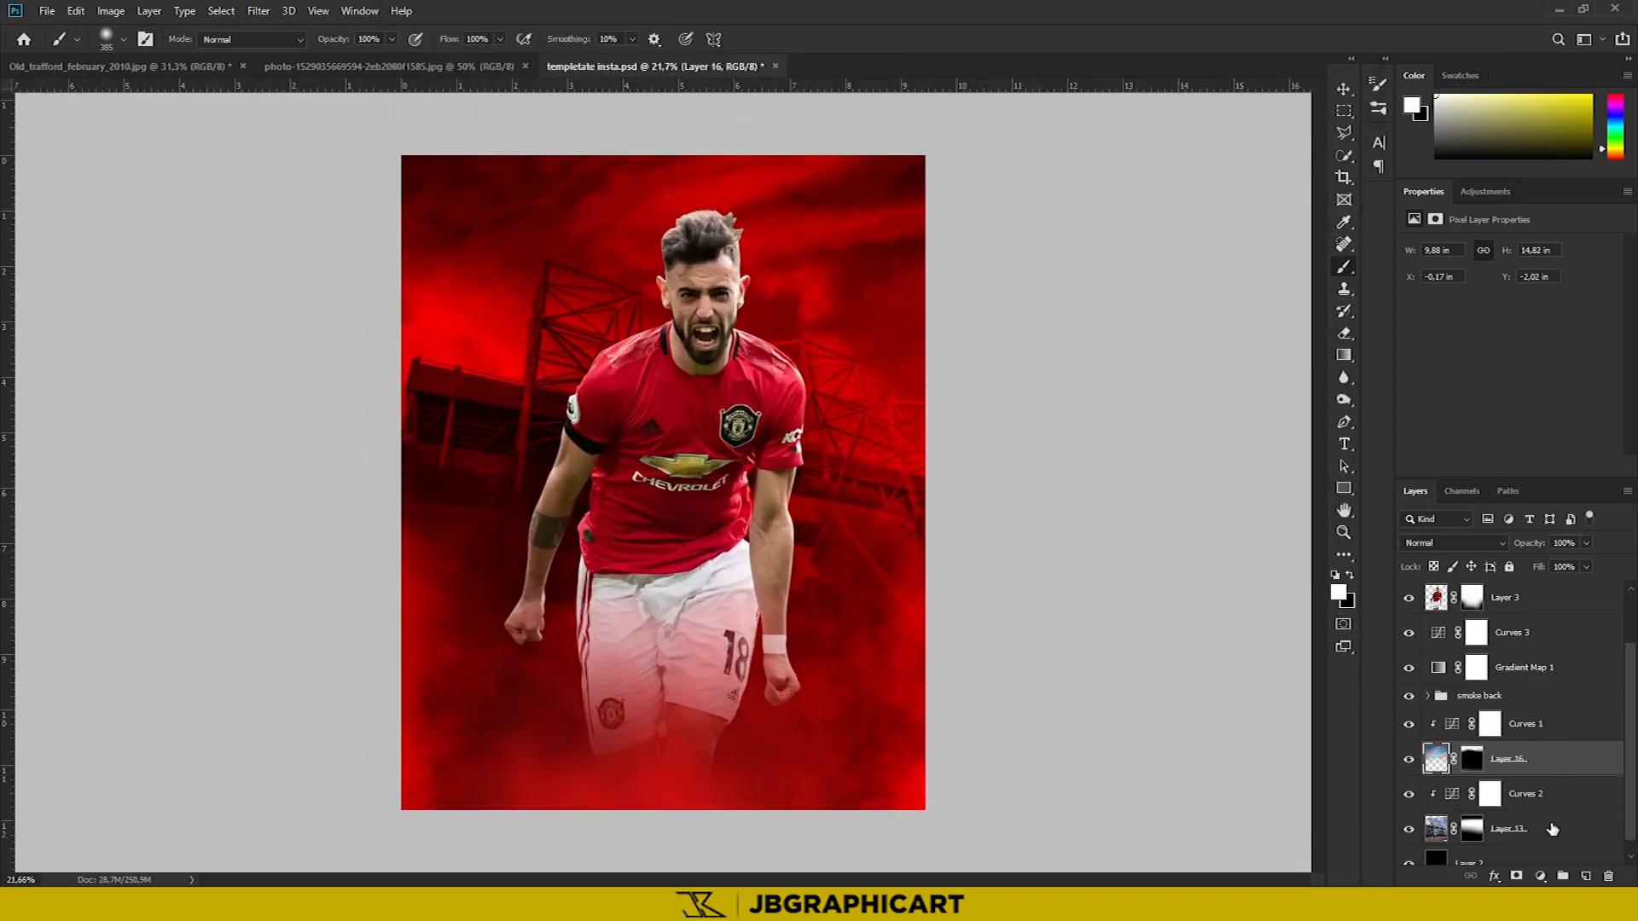
Create a new layer clipped to the stadium photo on Layer 13
left_click(1555, 798)
left_click(1560, 834)
left_click(1586, 876)
Shrink the brush and paint white highlight lines along the stadium tower's steel beams on Layer 17
scroll(545, 322, "up", 10)
key("[")
key("[")
key("[")
key("[")
key("[")
key("[")
key("[")
key("[")
key("[")
key("[")
key("[")
key("[")
key("[")
key("[")
key("[")
left_click_drag(546, 191, 543, 329)
key("ctrl+z")
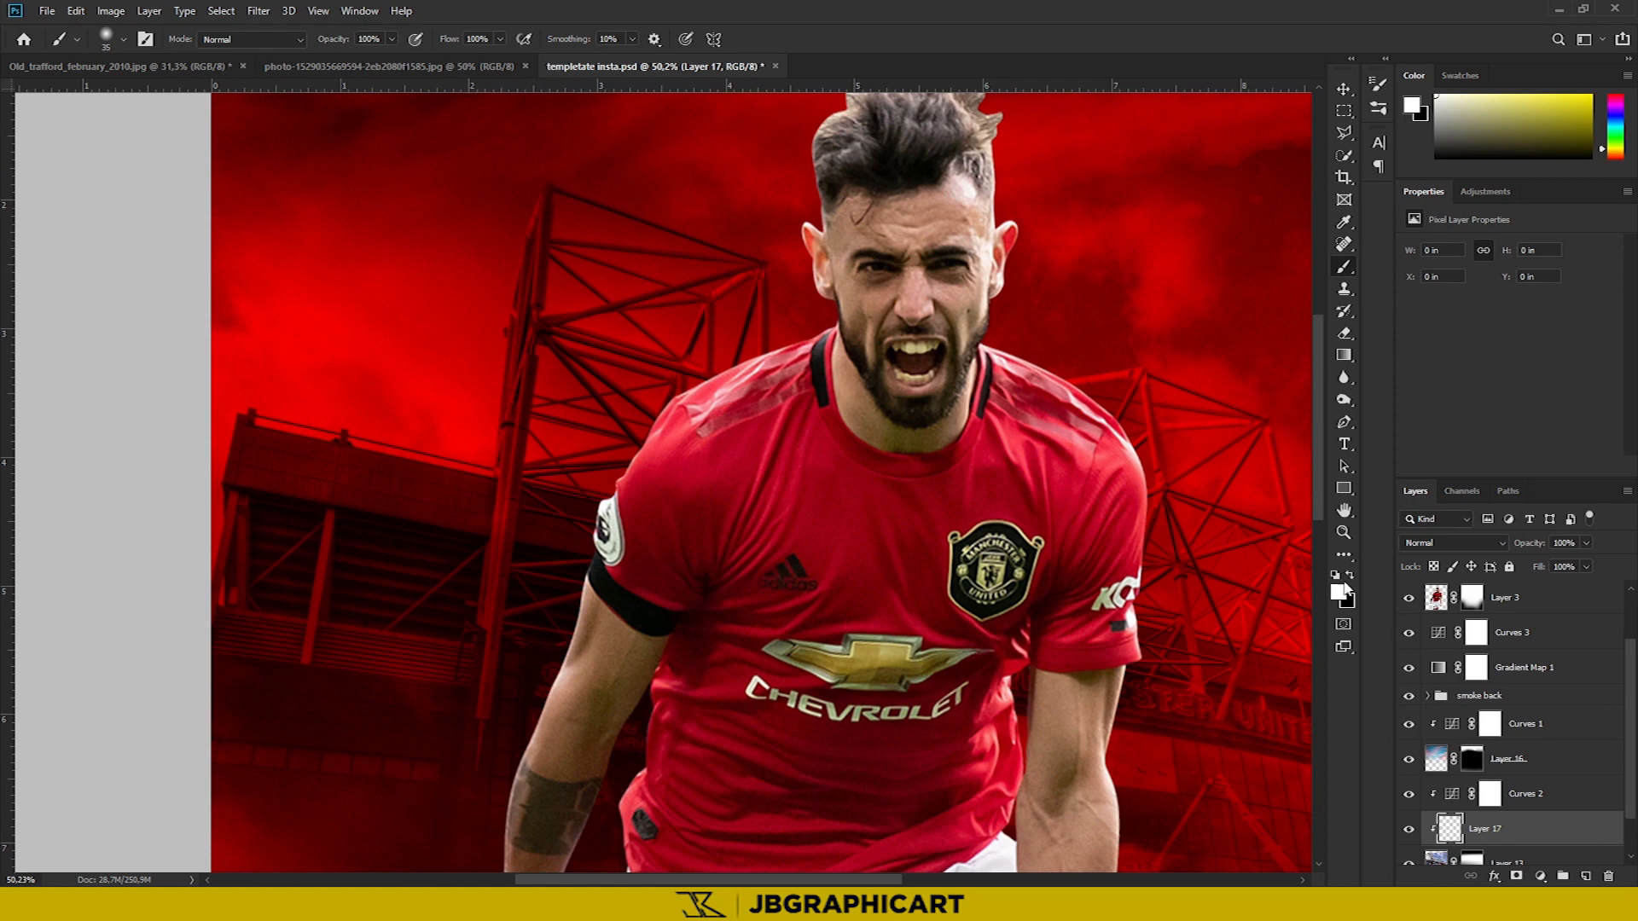
mouse_move(544, 183)
left_mouse_down()
mouse_move(525, 369)
mouse_move(557, 329)
mouse_move(608, 327)
mouse_move(563, 314)
mouse_move(550, 256)
left_mouse_up()
left_click_drag(525, 262, 502, 495)
left_click_drag(519, 439, 519, 491)
left_click_drag(553, 191, 755, 270)
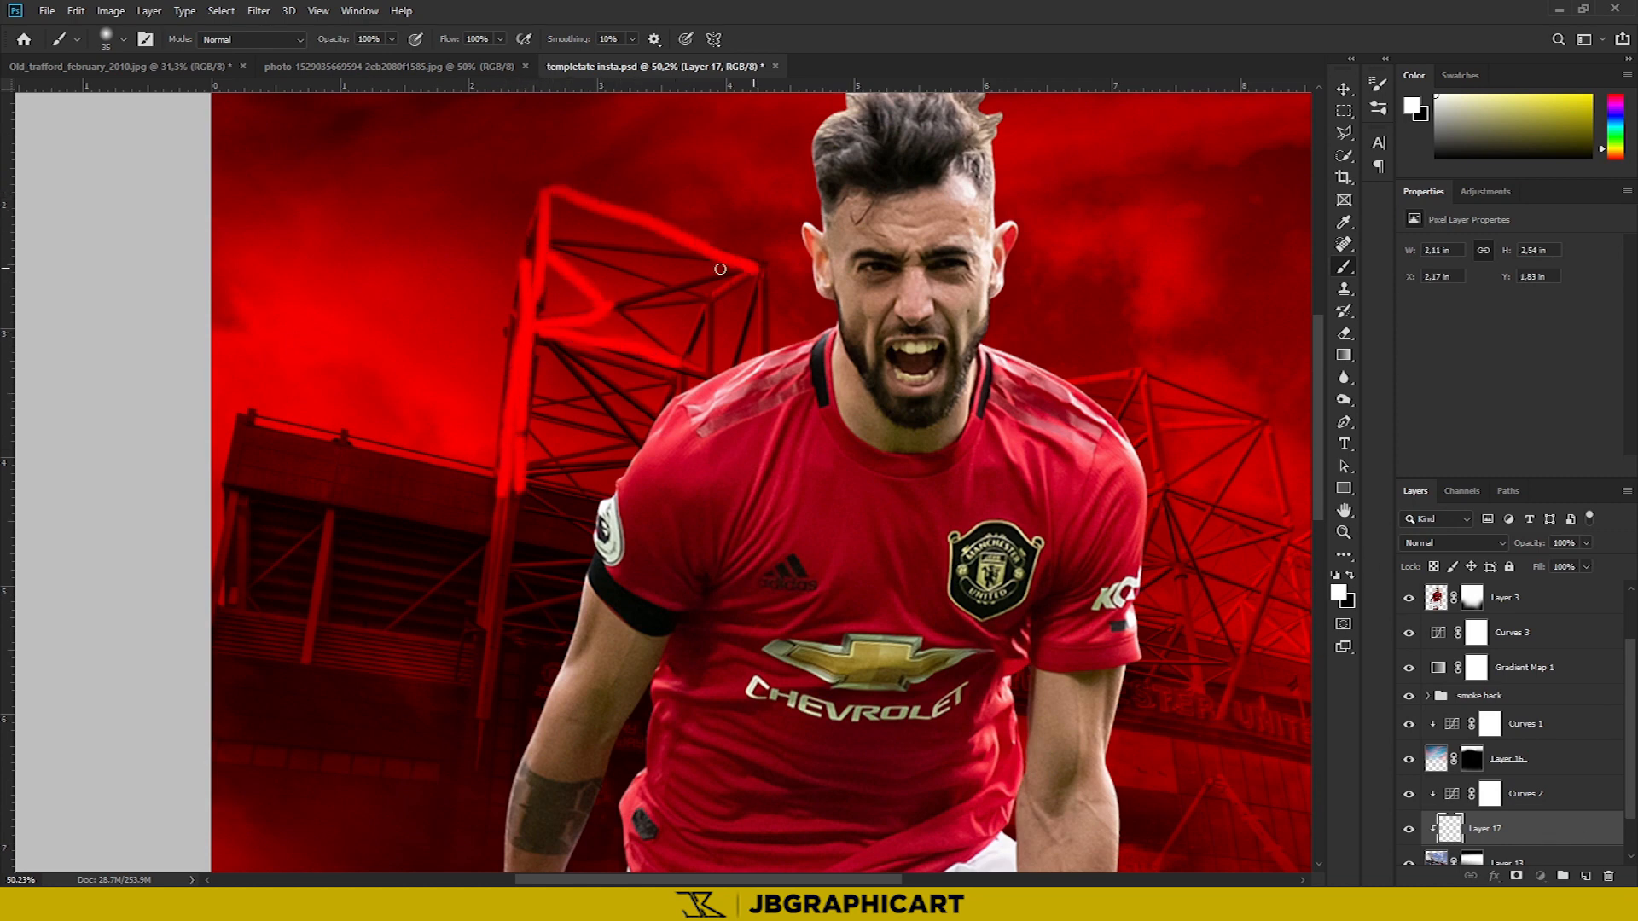
Blend the painted tower highlights on Layer 17 using Soft Light at 65% fill and select the Eraser
scroll(720, 269, "down", 5)
left_click(1450, 543)
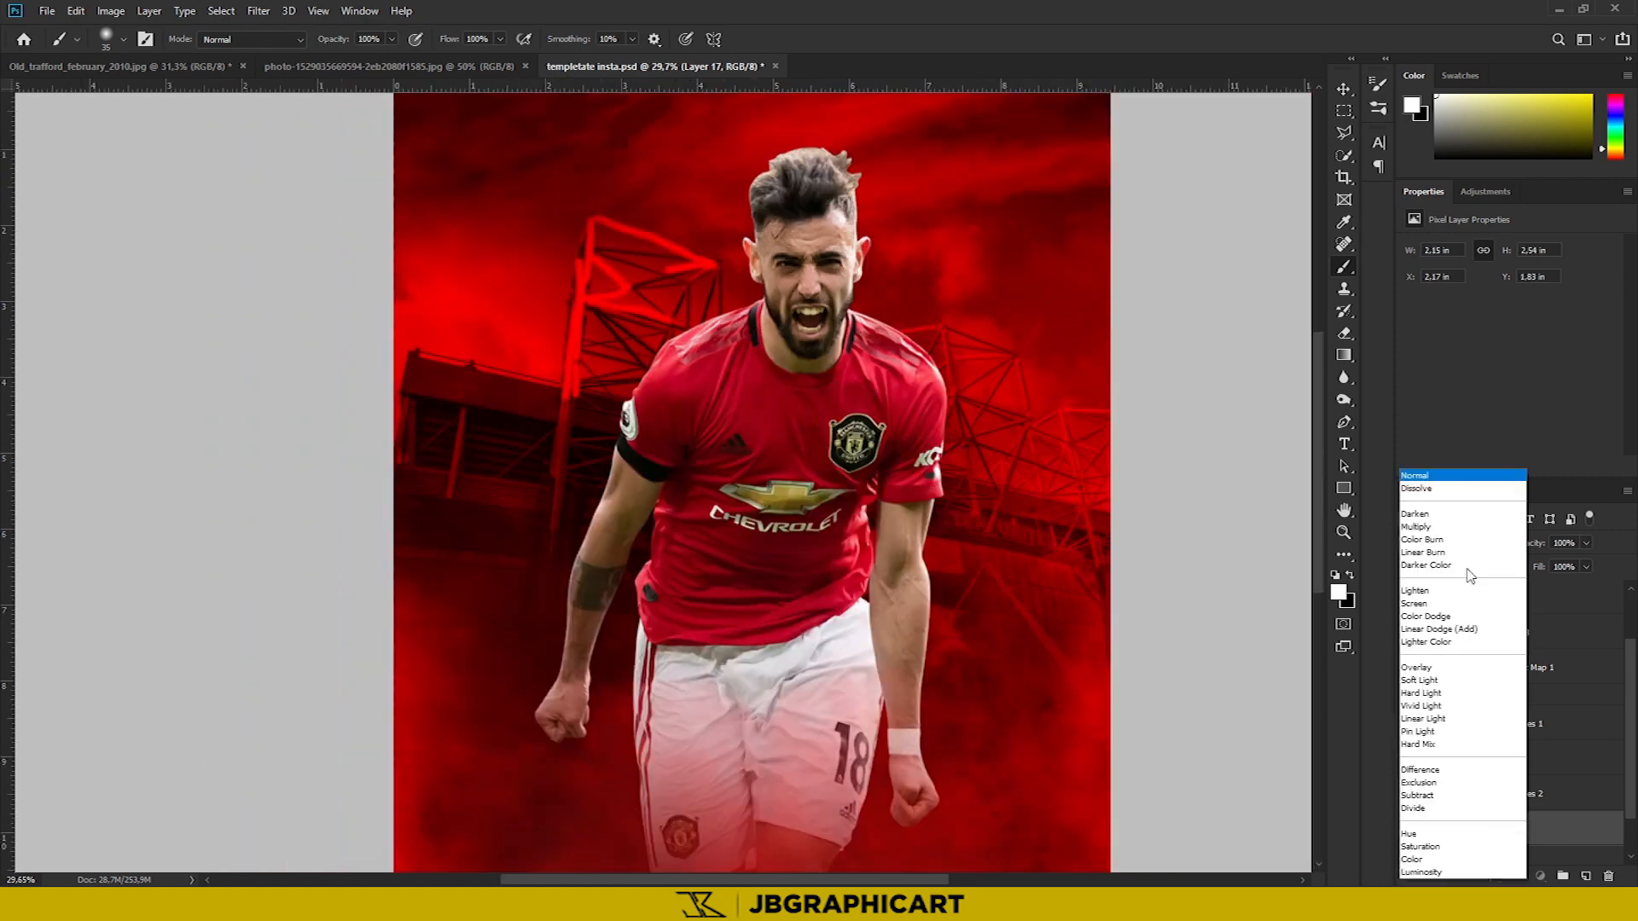
left_click(1418, 682)
left_click(1346, 328)
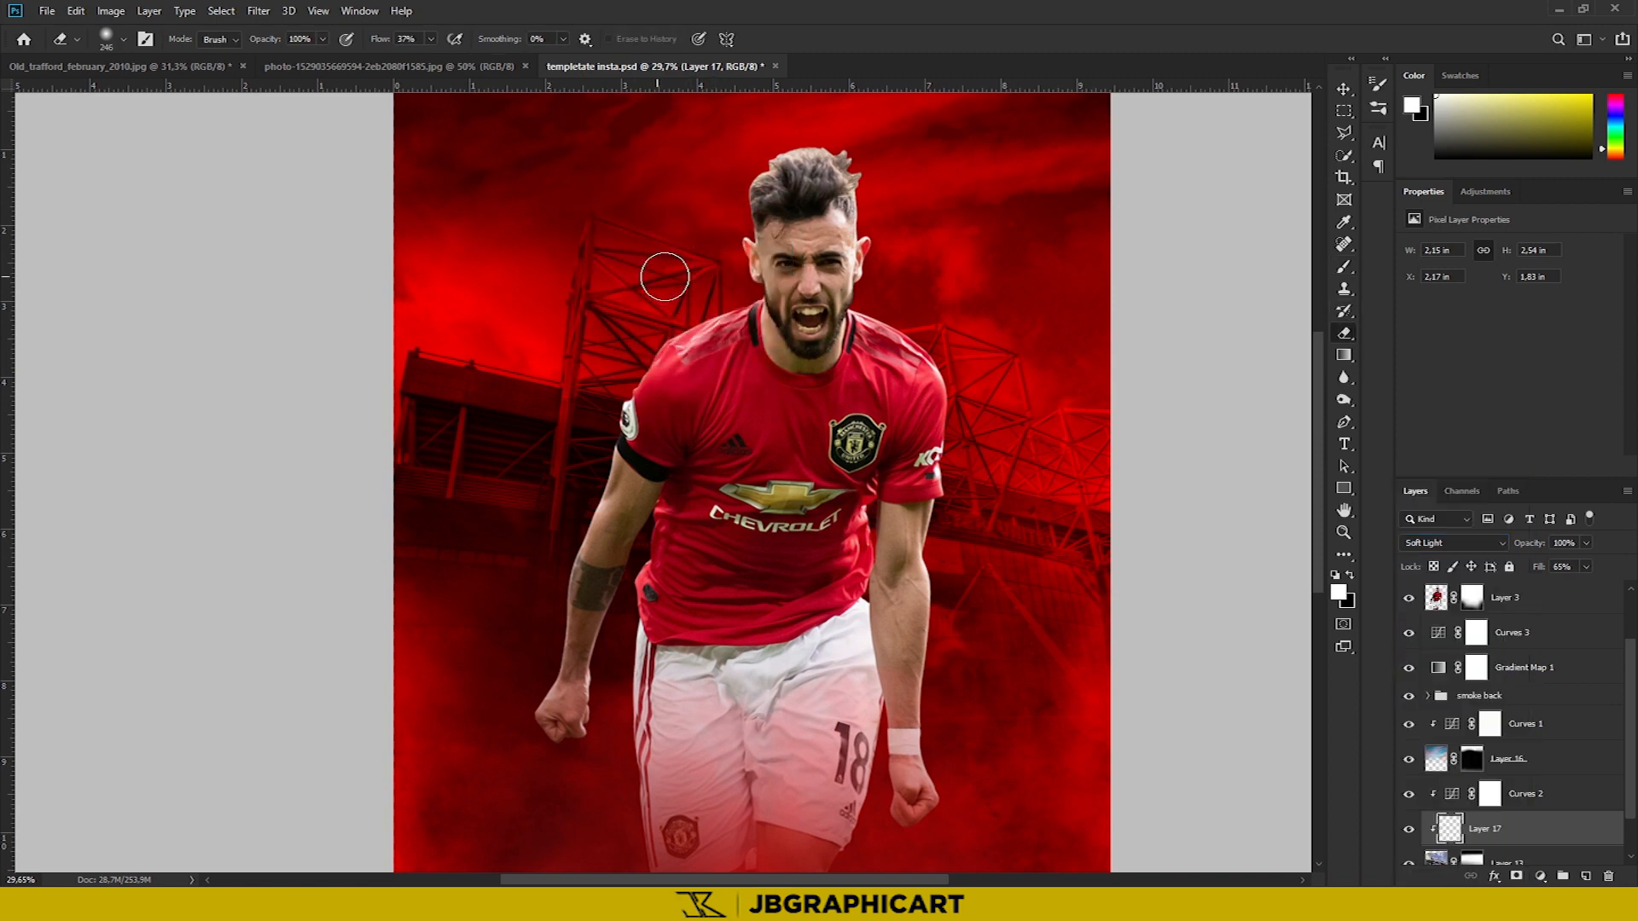
scroll(693, 300, "down", 4)
scroll(693, 300, "up", 3)
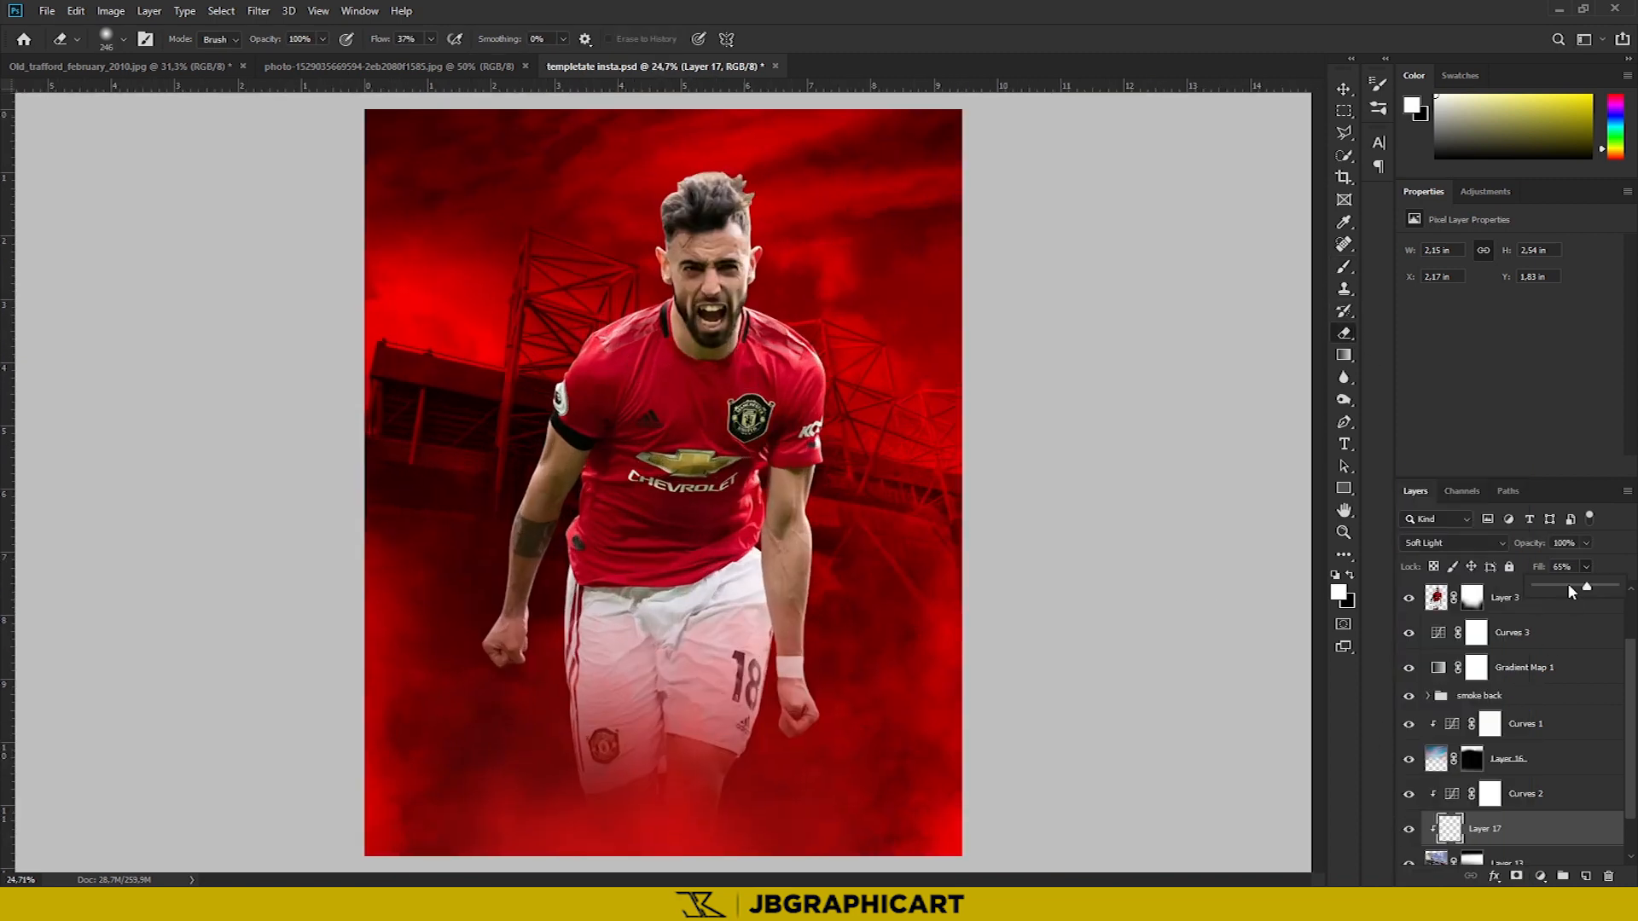
Compare the tower highlights on Layer 17 with the layer hidden and set its fill to 15%
left_click(1408, 829)
left_click(1345, 88)
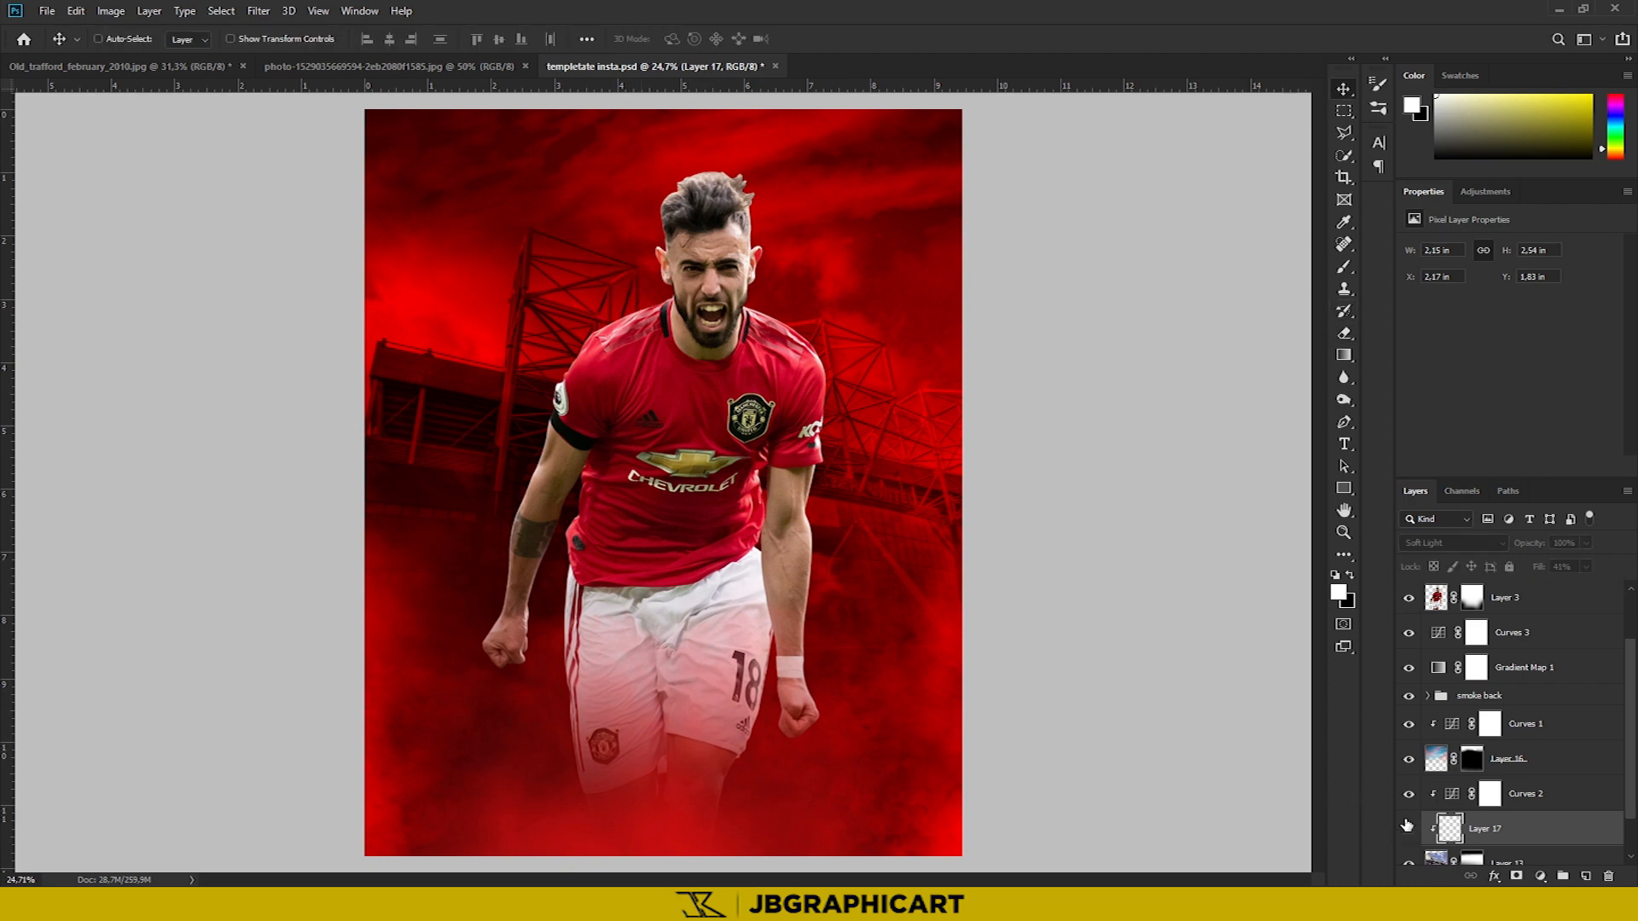
left_click(1587, 568)
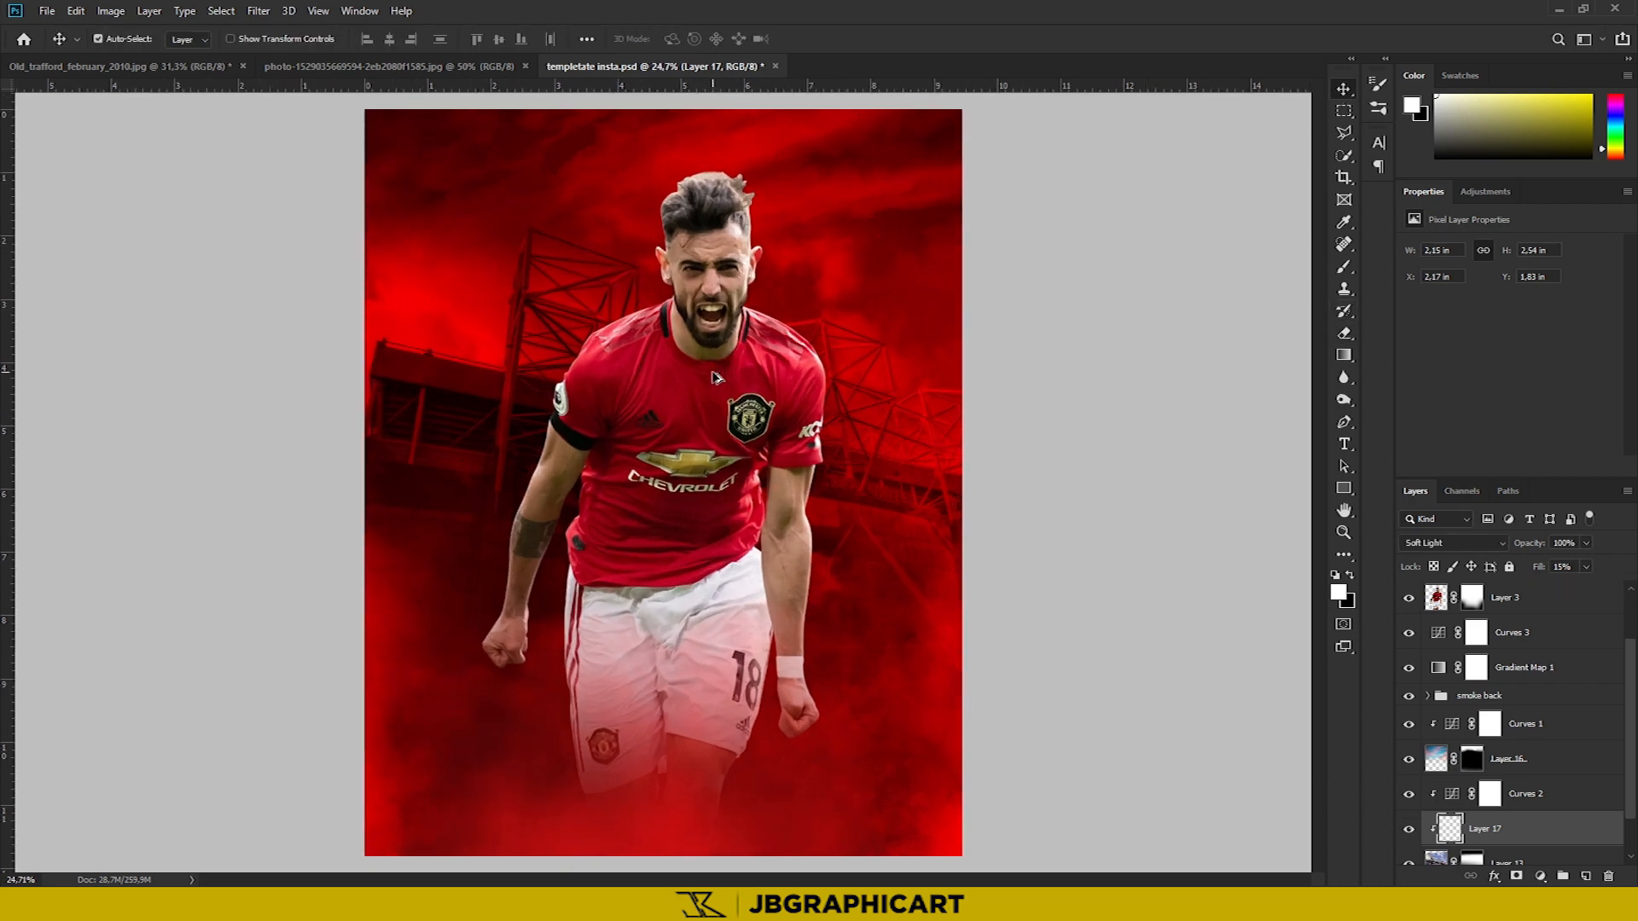
Add a Brightness/Contrast adjustment layer above Curves 3 with brightness -17 and contrast 19
left_click(1506, 723)
left_click(1518, 632)
left_click(1485, 192)
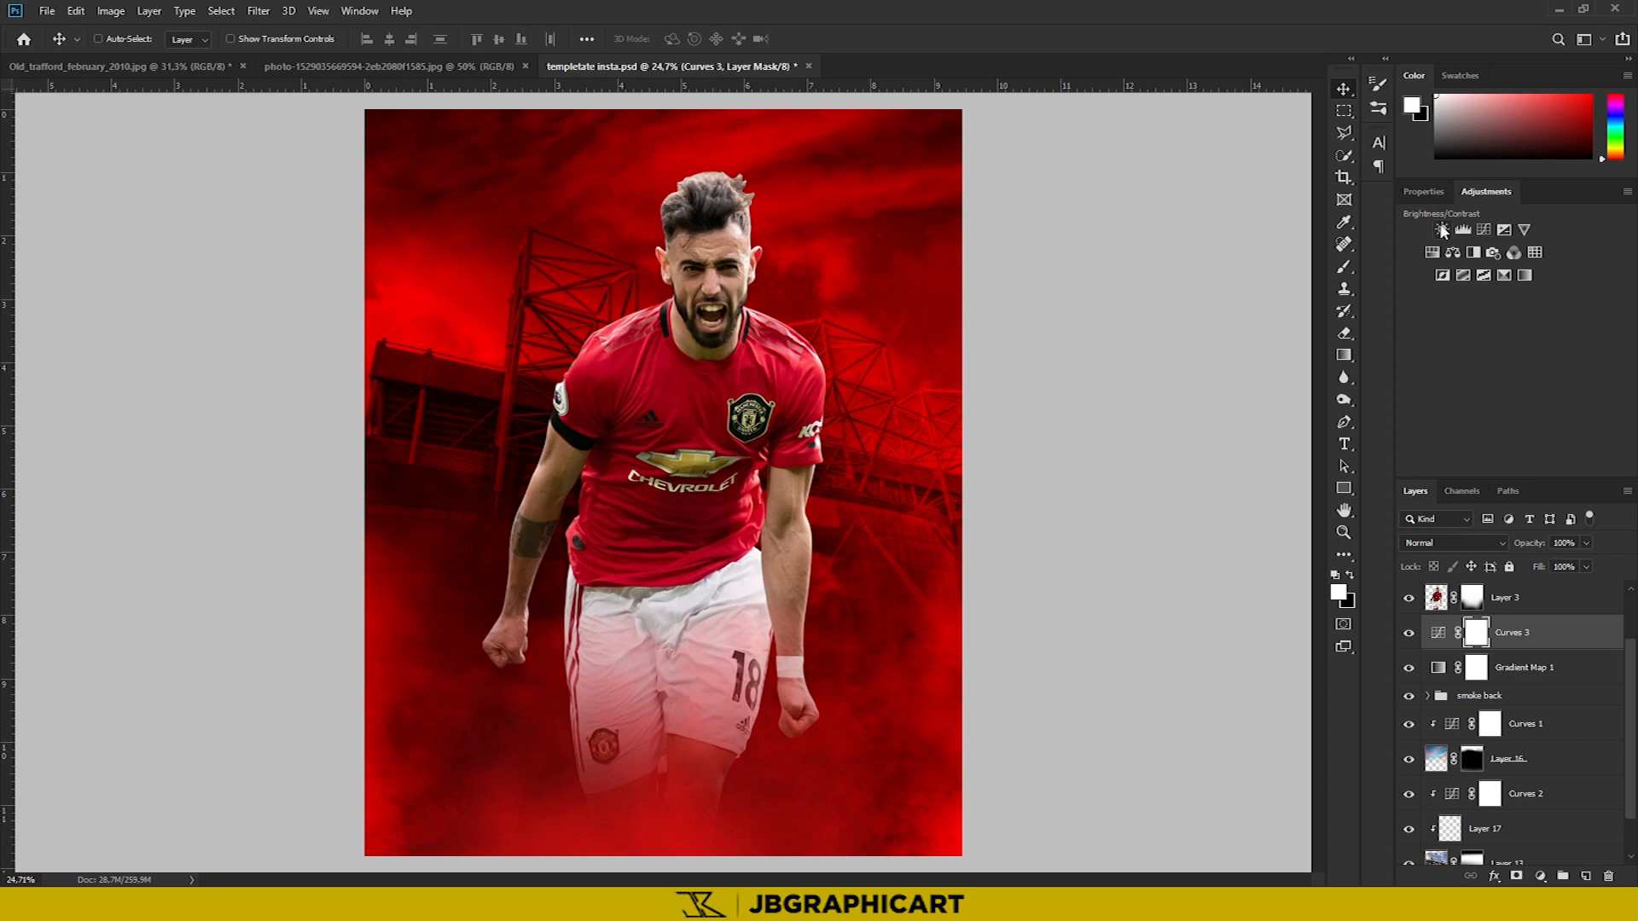
left_click(1424, 192)
left_click_drag(1503, 397, 1503, 393)
left_click(1483, 191)
left_click(1412, 235)
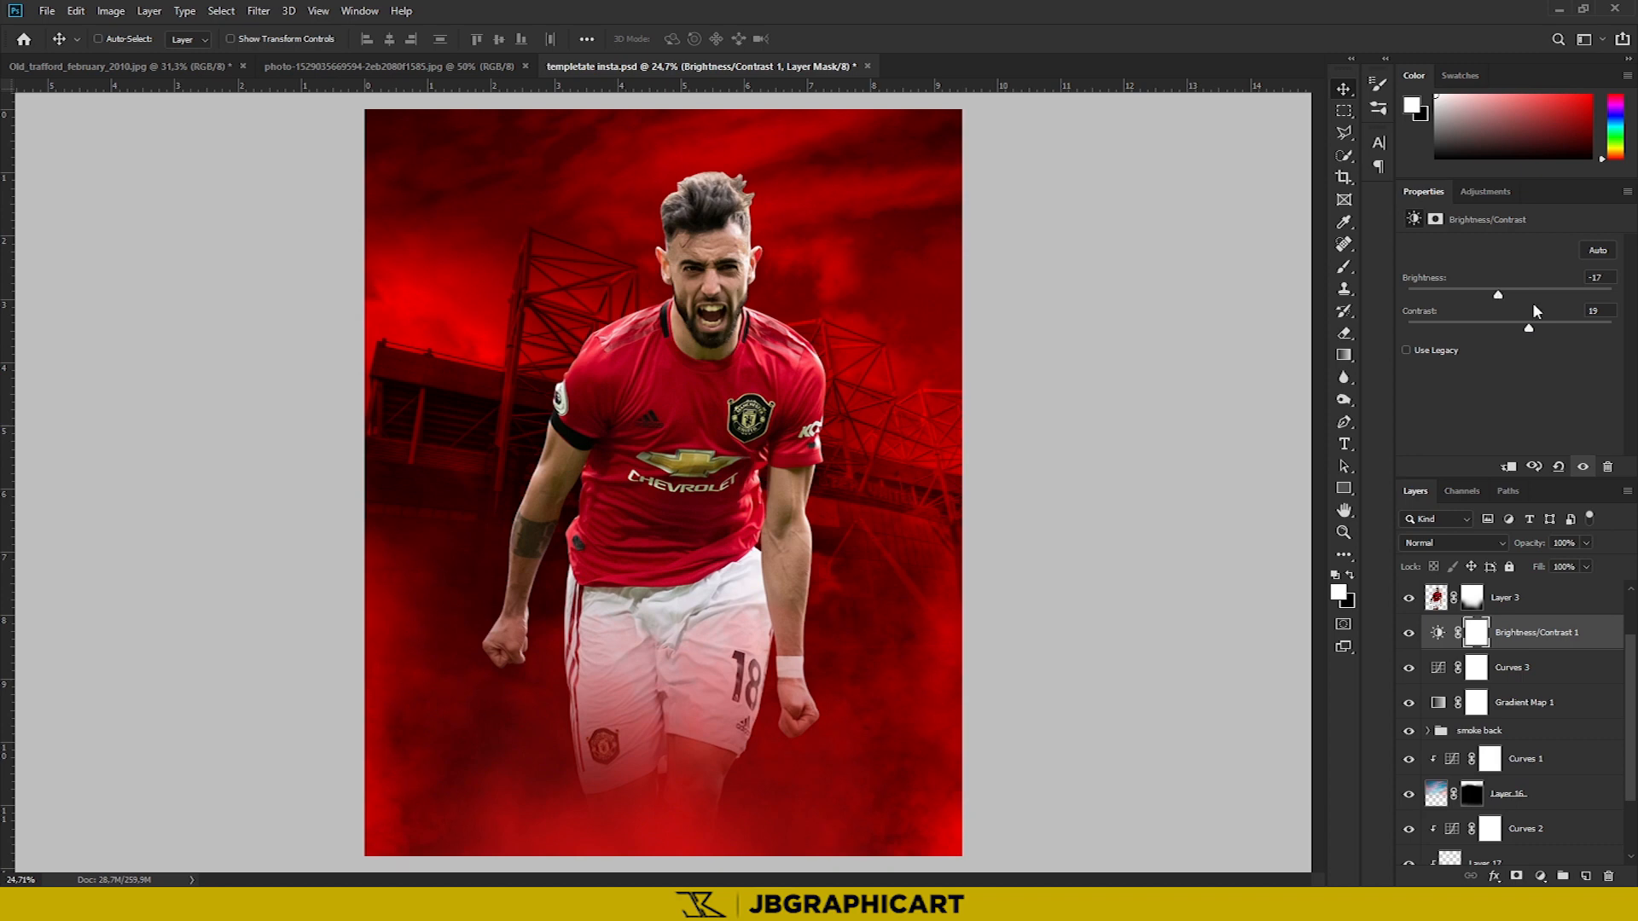
Add a Color Balance layer above Brightness/Contrast 1 with cyan-red at +9 in the midtones and -12 in the highlights
left_click(1486, 191)
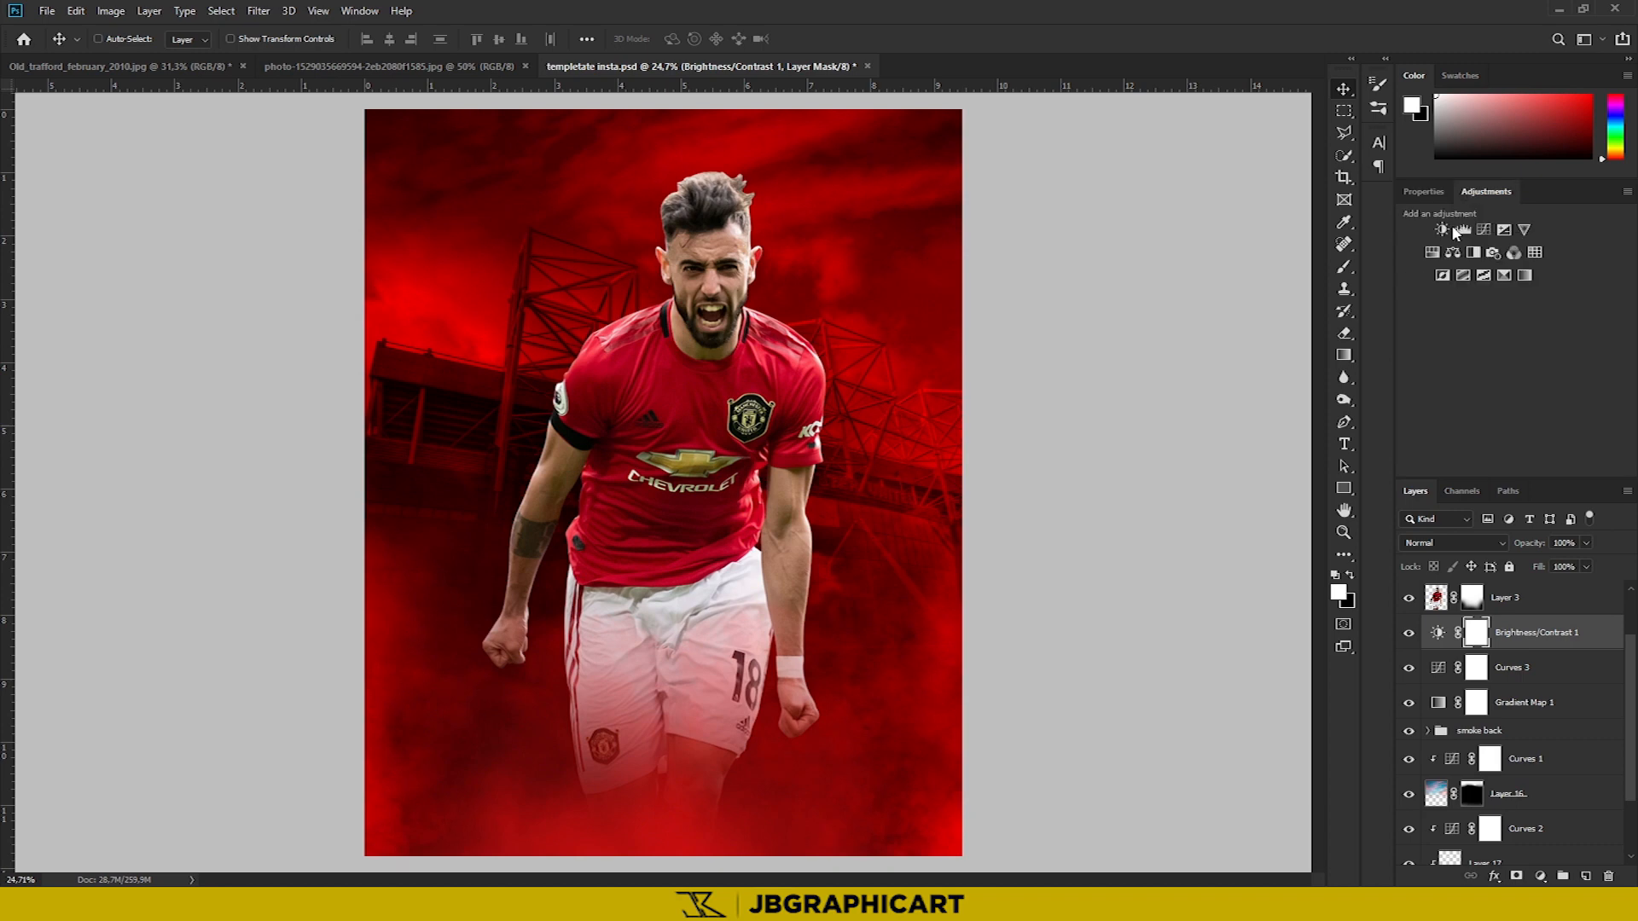
left_click(1453, 252)
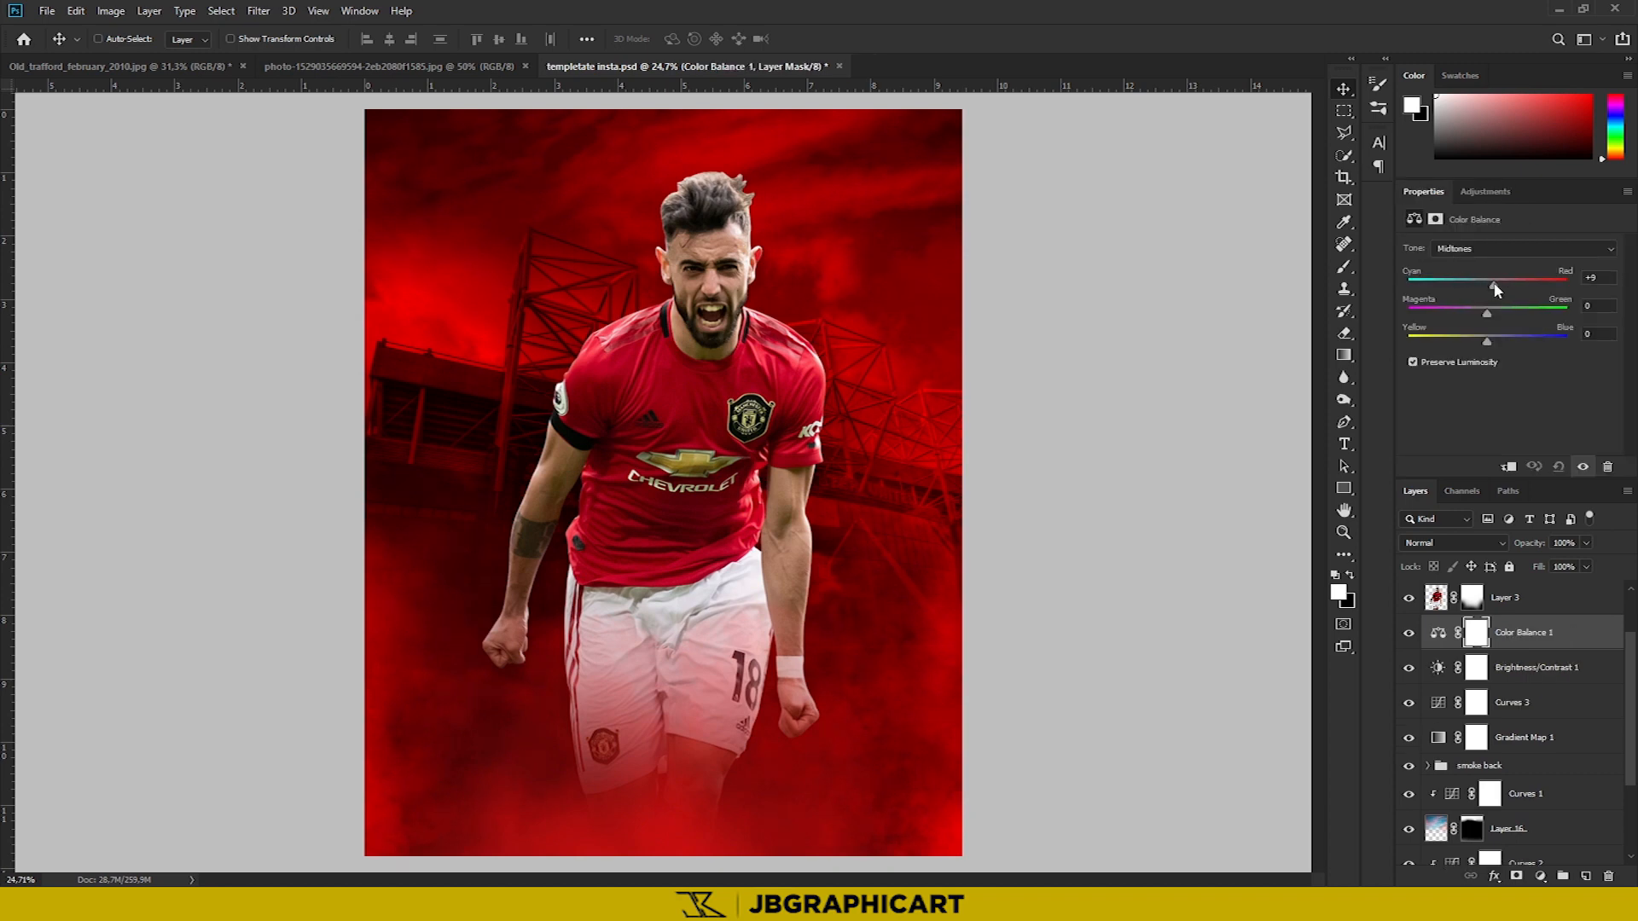
left_click(1471, 249)
left_click(1490, 288)
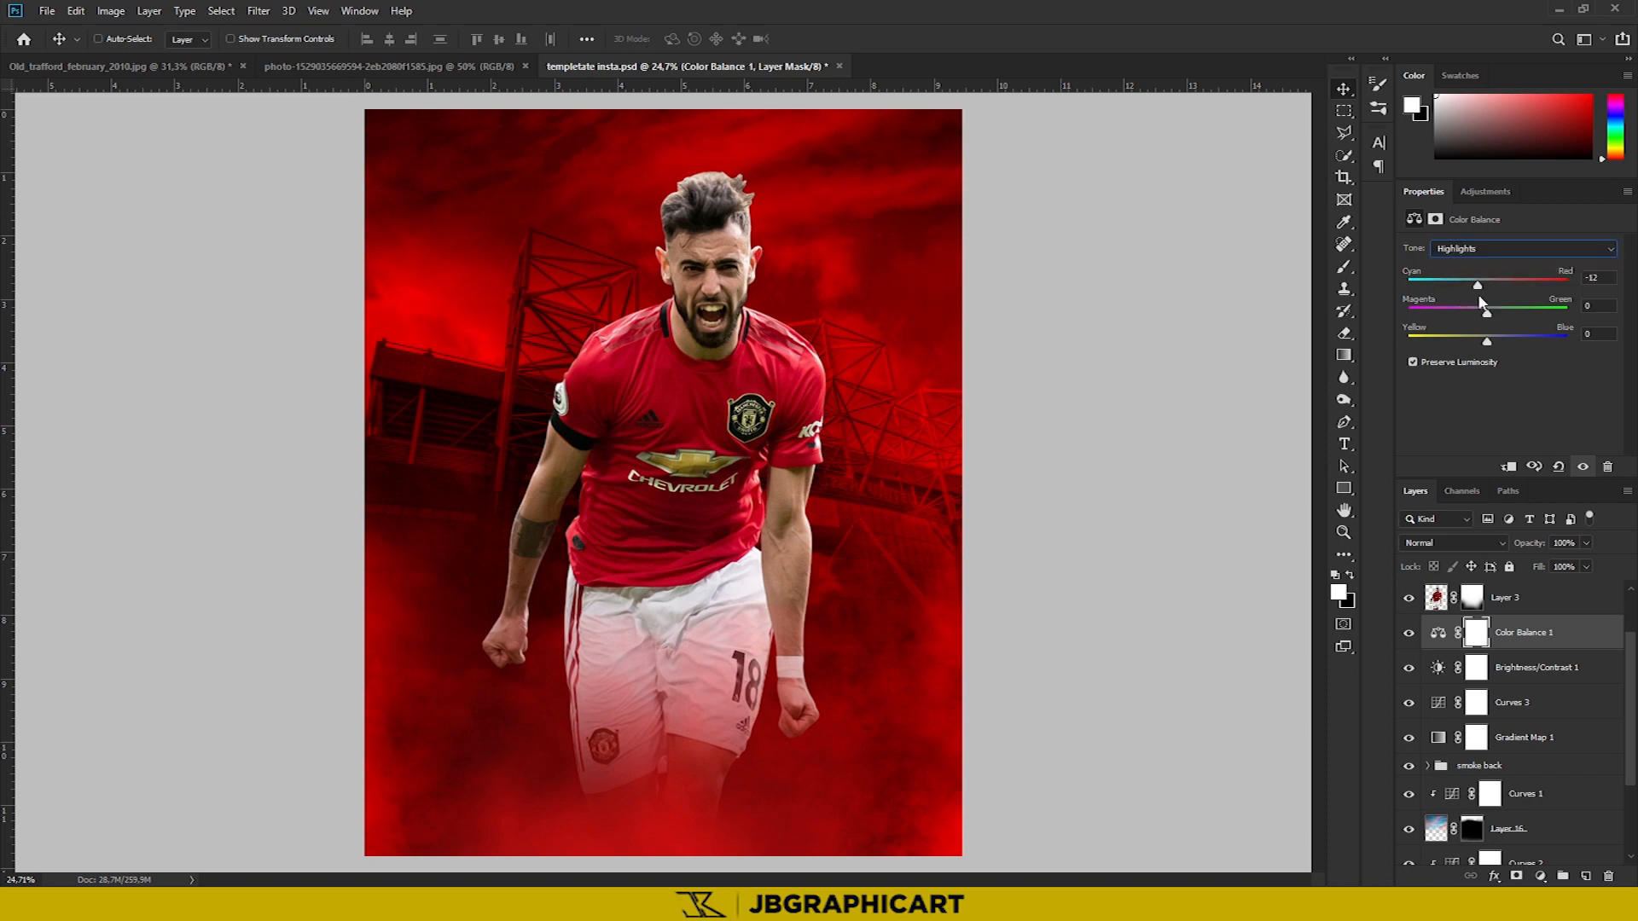
left_click(1485, 191)
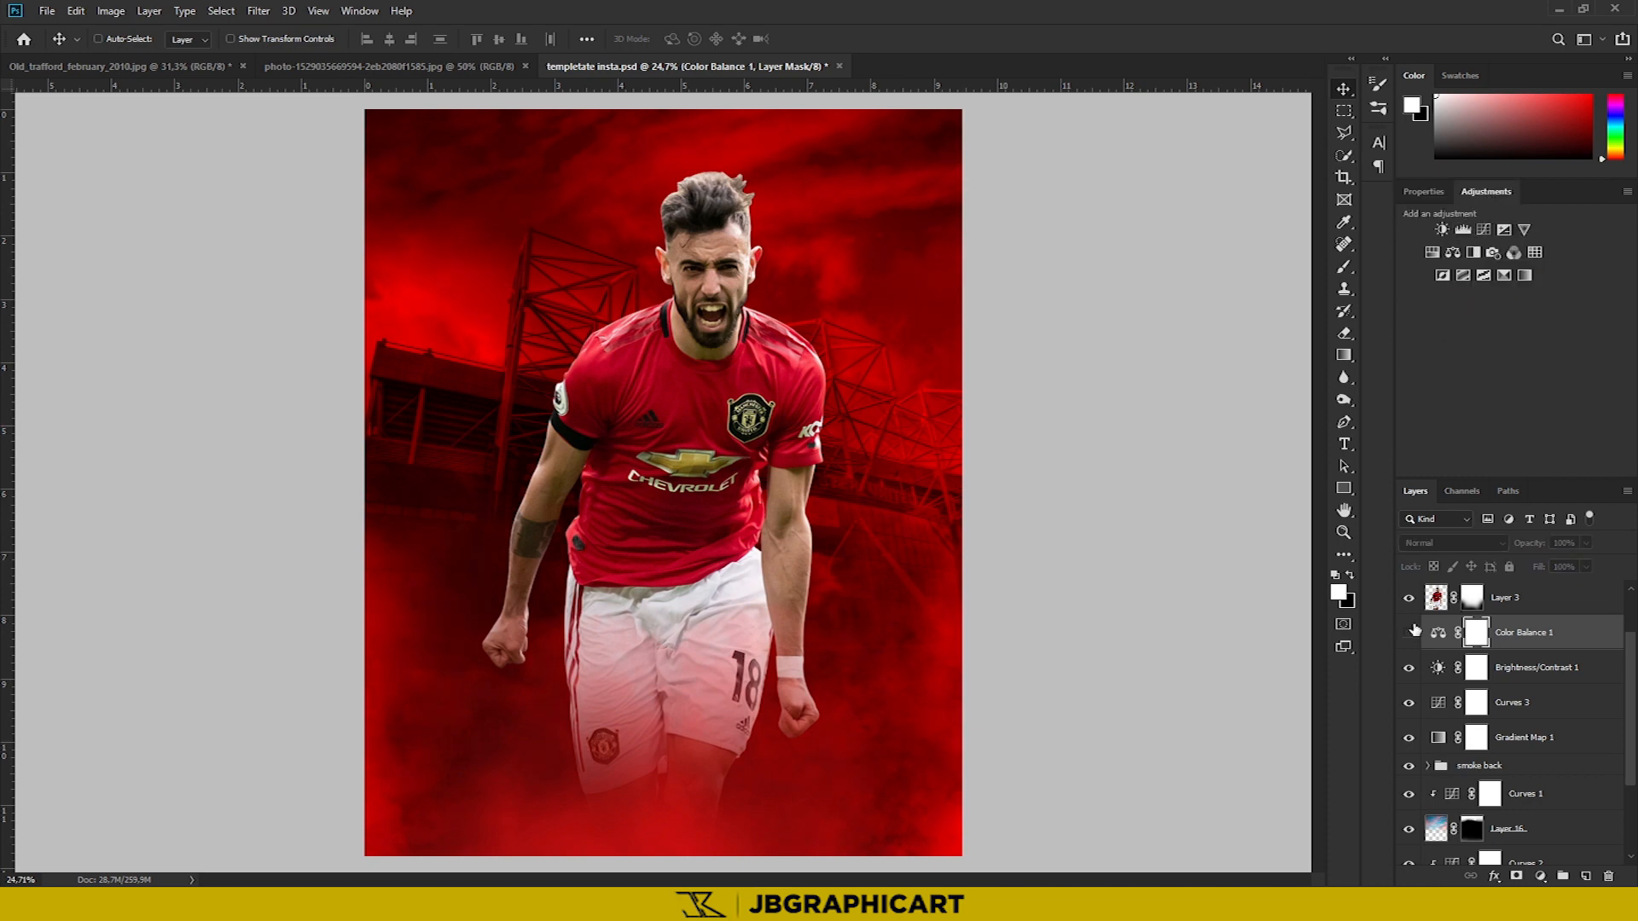
Set the brightness of Brightness/Contrast 1 to -28 and review the curve of Curves 3
left_click(1437, 668)
left_click_drag(1498, 296, 1491, 296)
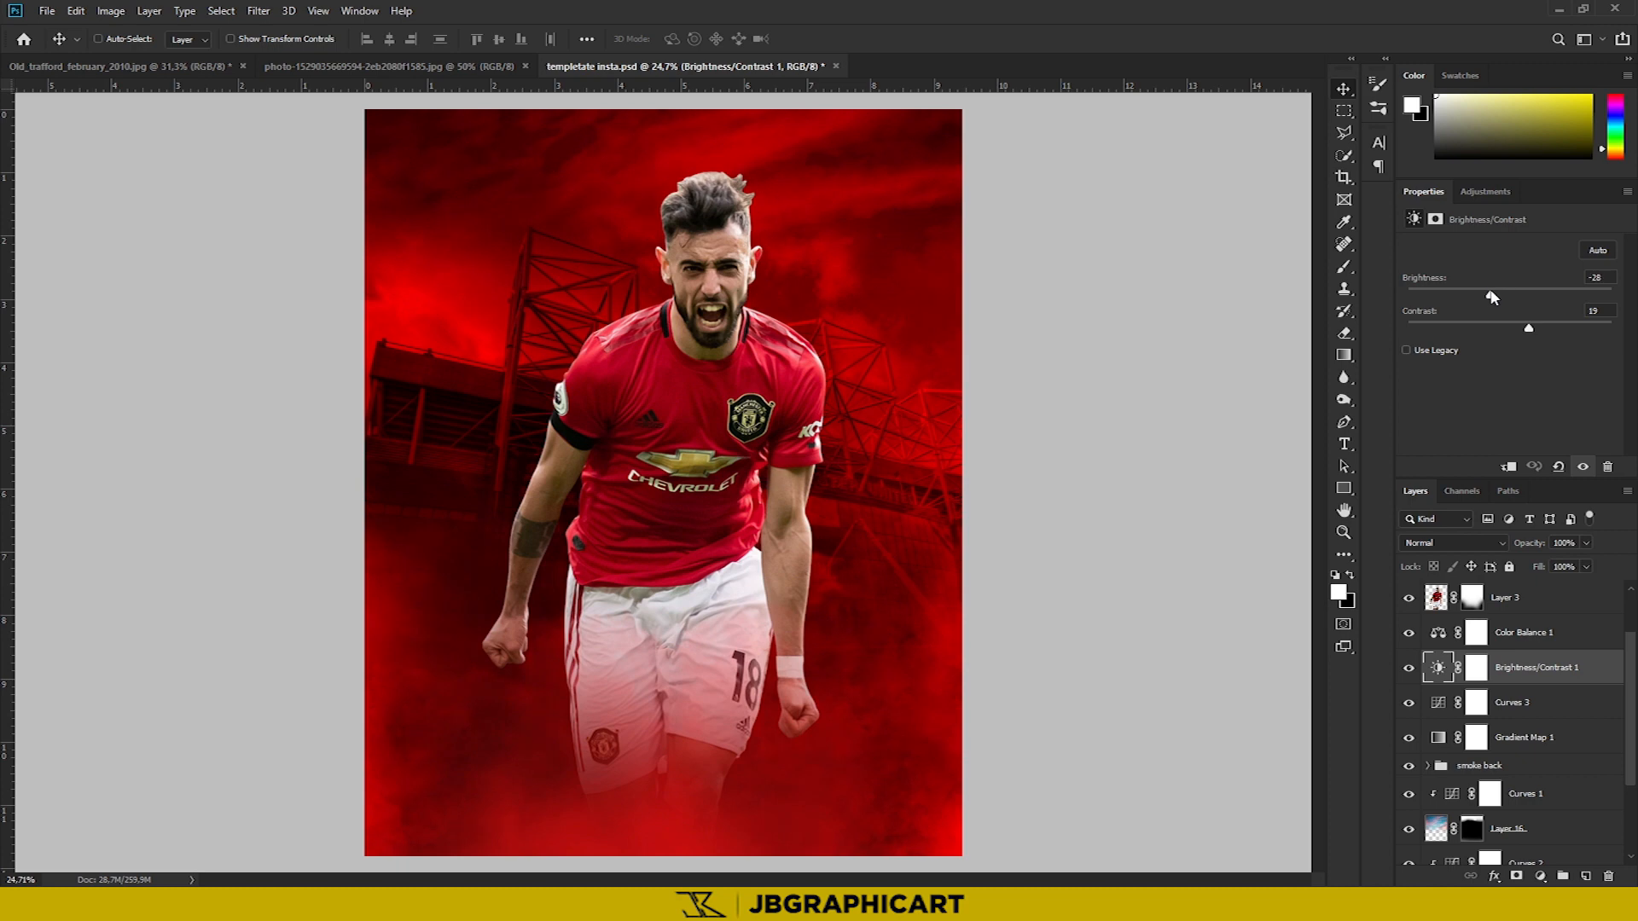
left_click(1476, 702)
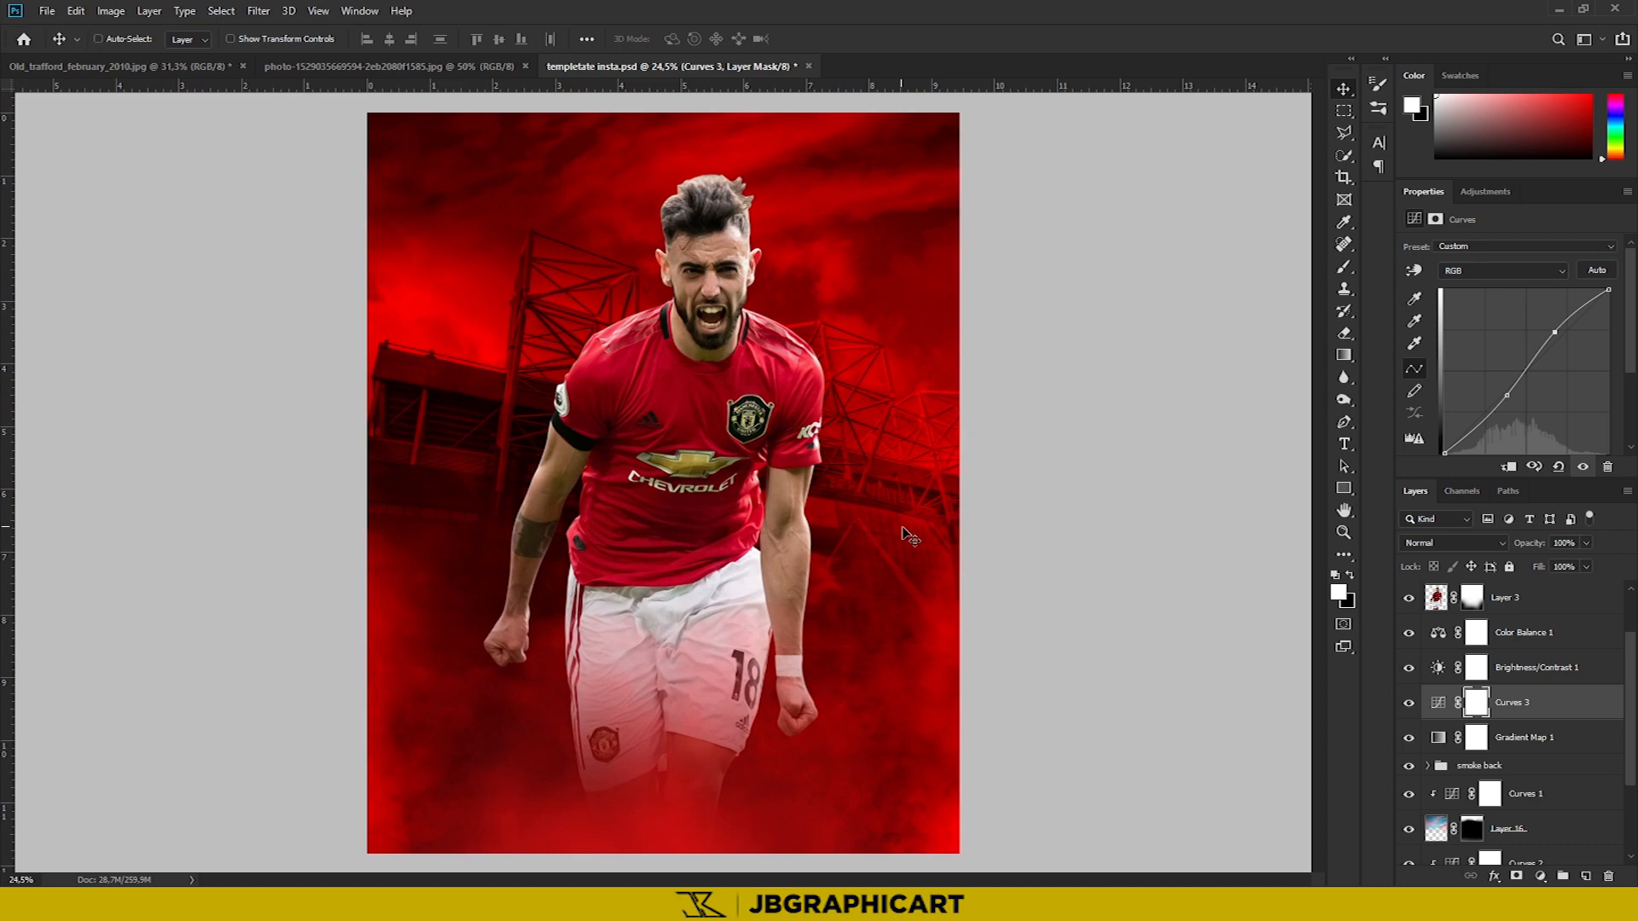
Add a Curves layer clipped to the player photo on Layer 3 and shape a contrast-boosting S-curve
scroll(1501, 674, "up", 2)
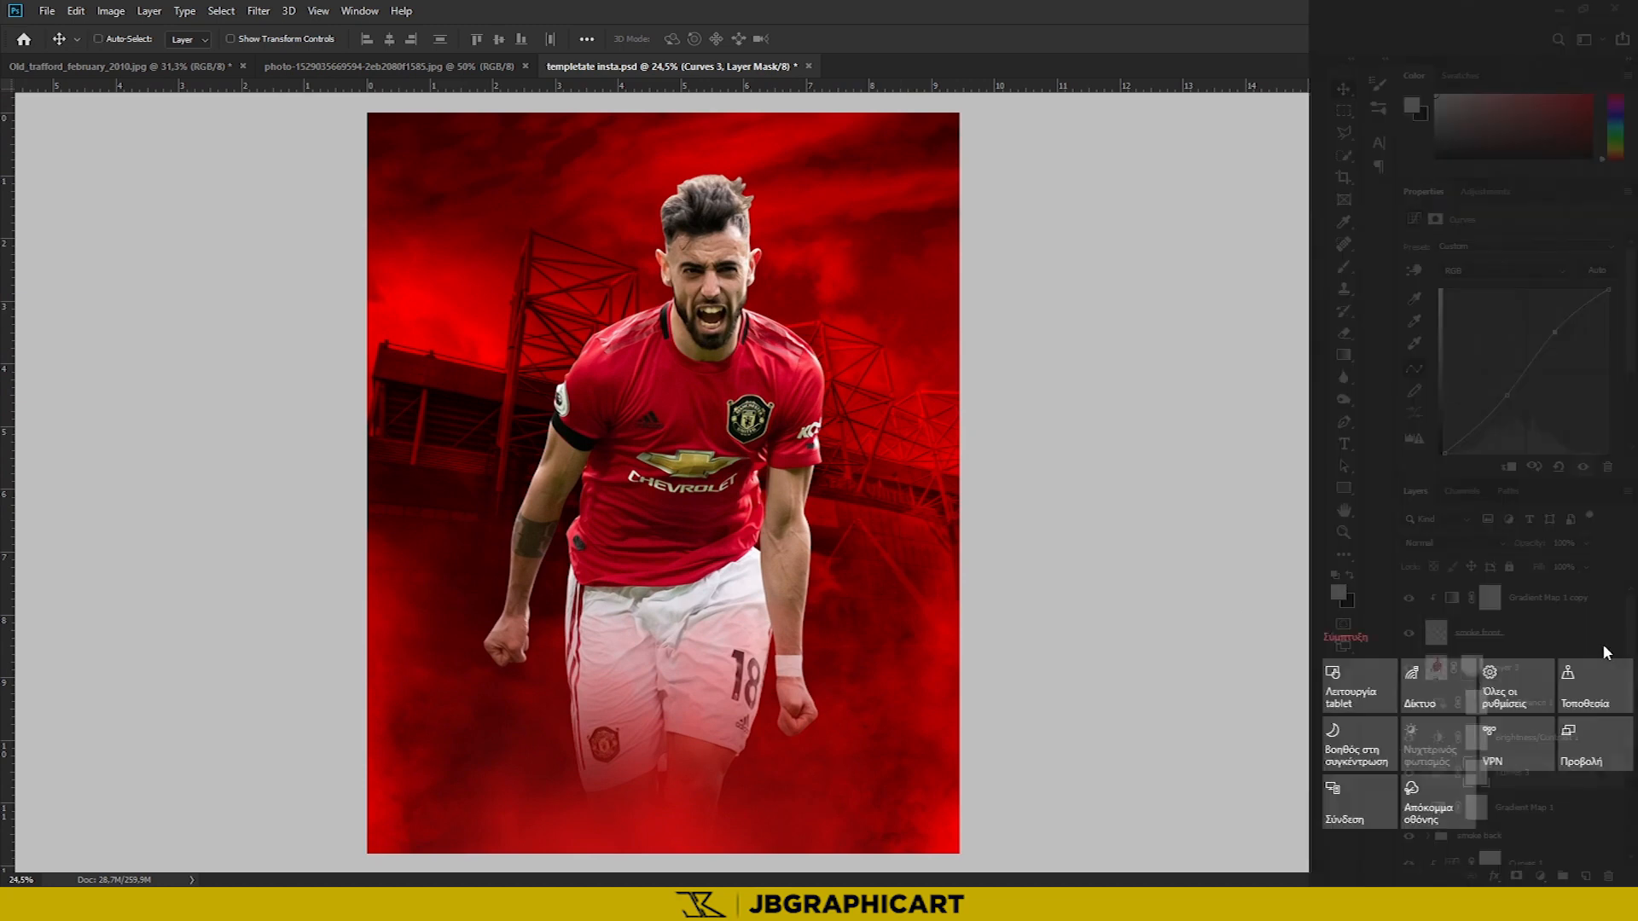
left_click(1535, 737)
left_click(1485, 191)
left_click(1484, 230)
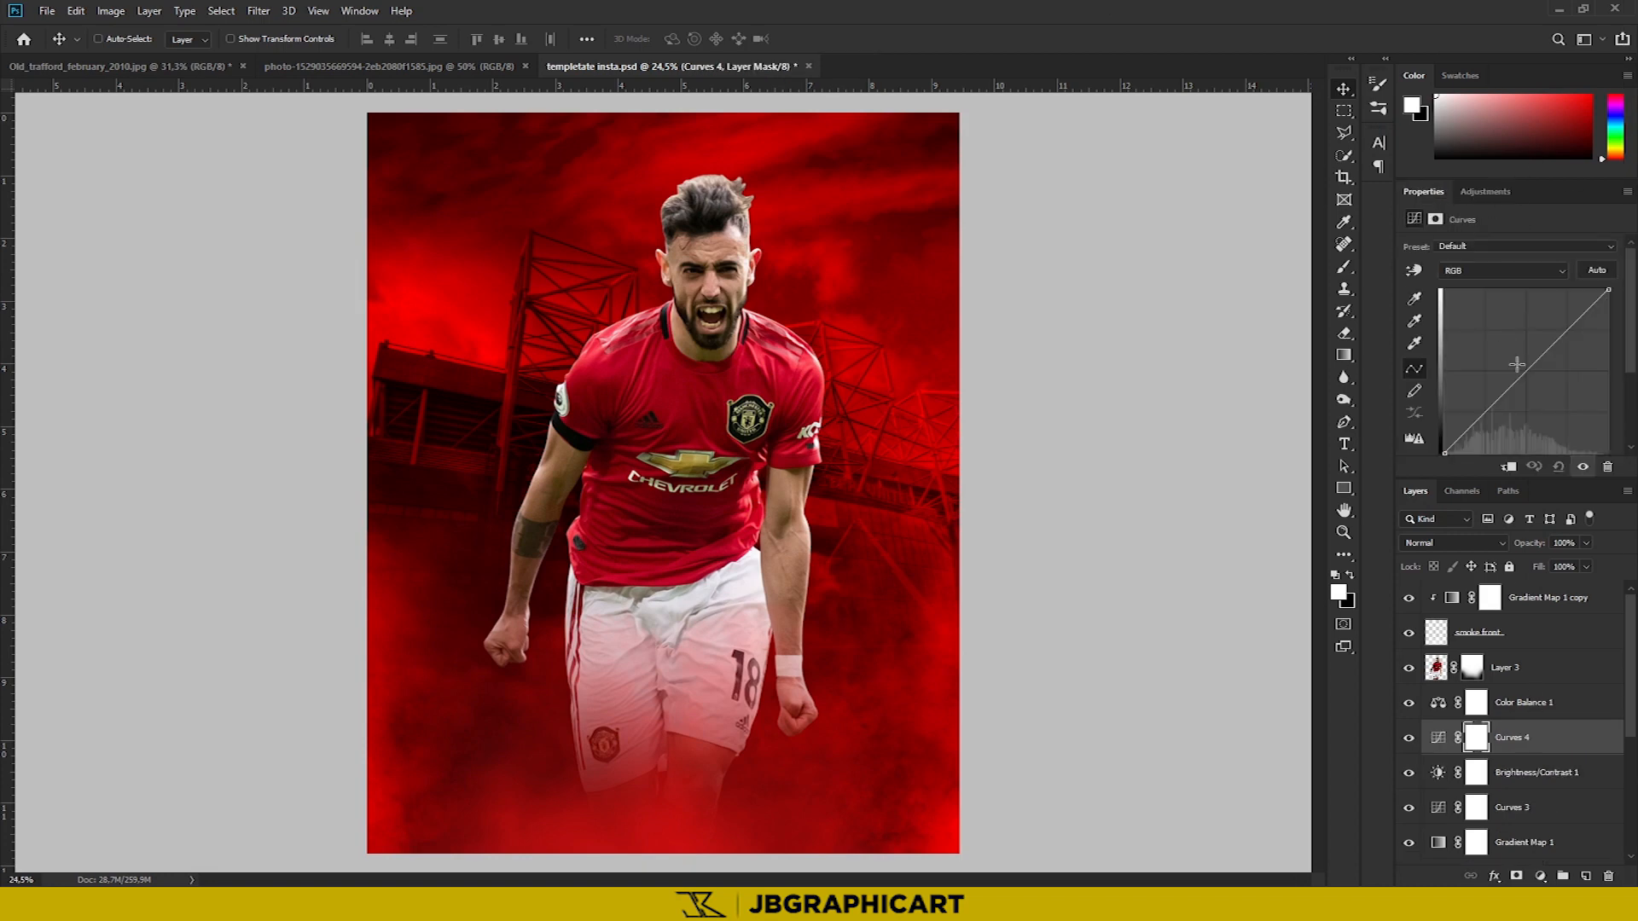
left_click_drag(1510, 738, 1516, 684)
right_click(1520, 669)
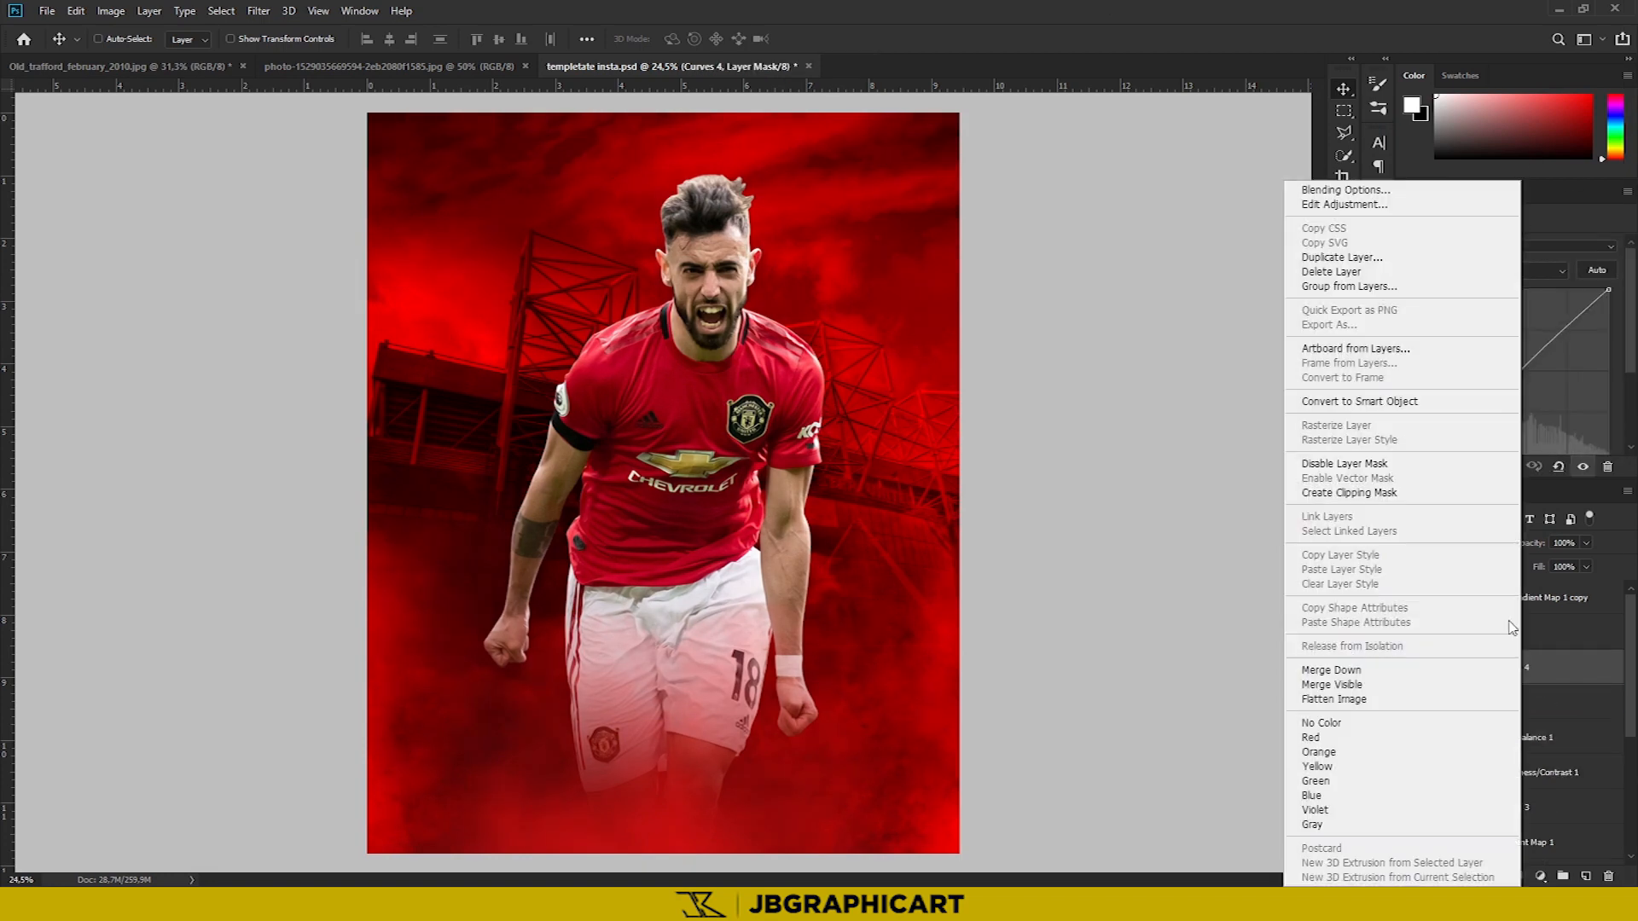
left_click(1394, 492)
left_click_drag(1515, 378, 1559, 331)
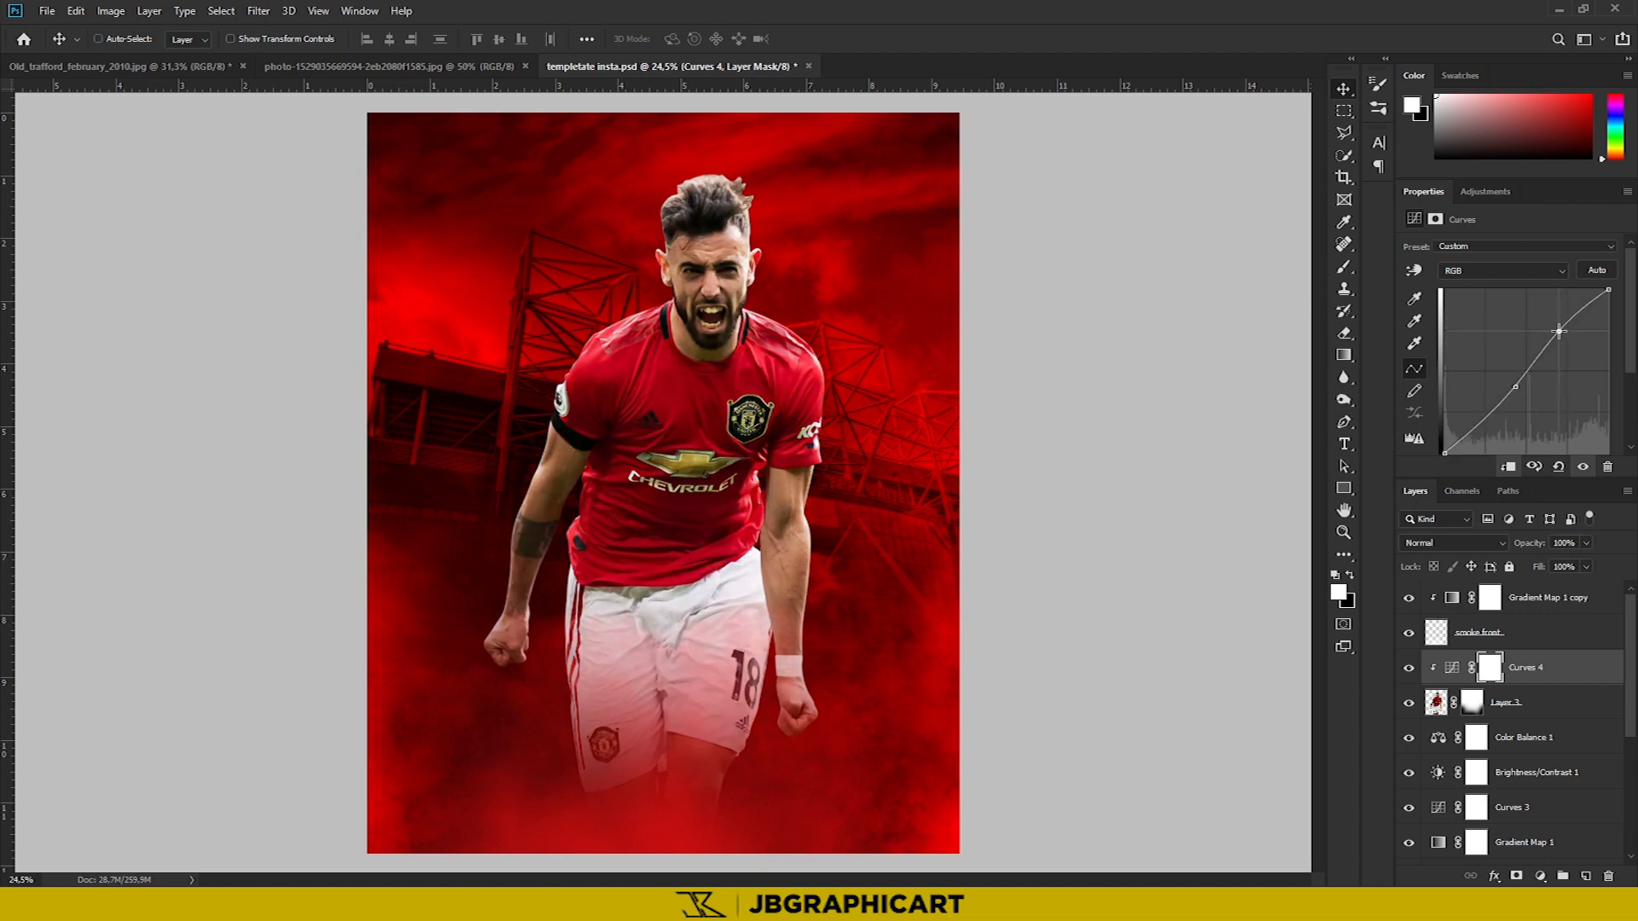
Enhance the detail of the player photo on Layer 3 with three passes of the Camera Raw Filter
left_click(1469, 701)
key("ctrl+shift+a")
mouse_move(1245, 609)
left_mouse_down()
mouse_move(1275, 608)
mouse_move(1255, 584)
left_mouse_up()
left_click(1312, 849)
scroll(662, 238, "up", 5)
key("ctrl+shift+a")
left_click_drag(1245, 609, 1260, 609)
left_click(1176, 187)
left_click_drag(1144, 399, 1190, 399)
left_click(1320, 851)
scroll(662, 274, "up", 5)
key("ctrl+shift+a")
left_click(1177, 186)
left_click_drag(1144, 255, 1174, 255)
left_click(1321, 852)
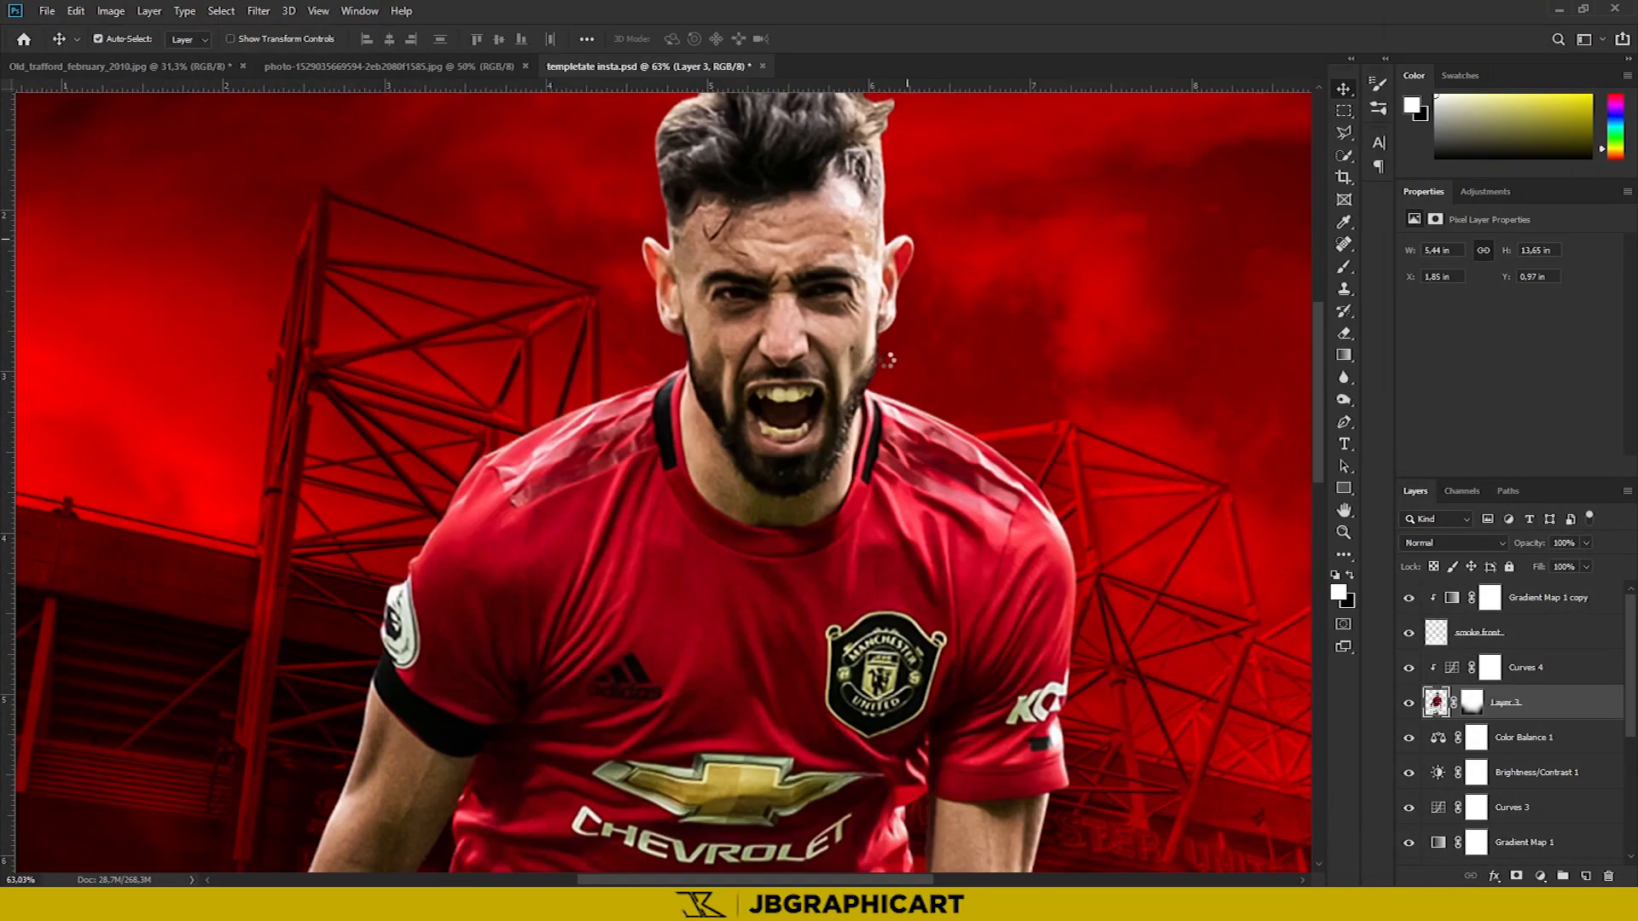
scroll(889, 360, "down", 10)
scroll(802, 322, "up", 1)
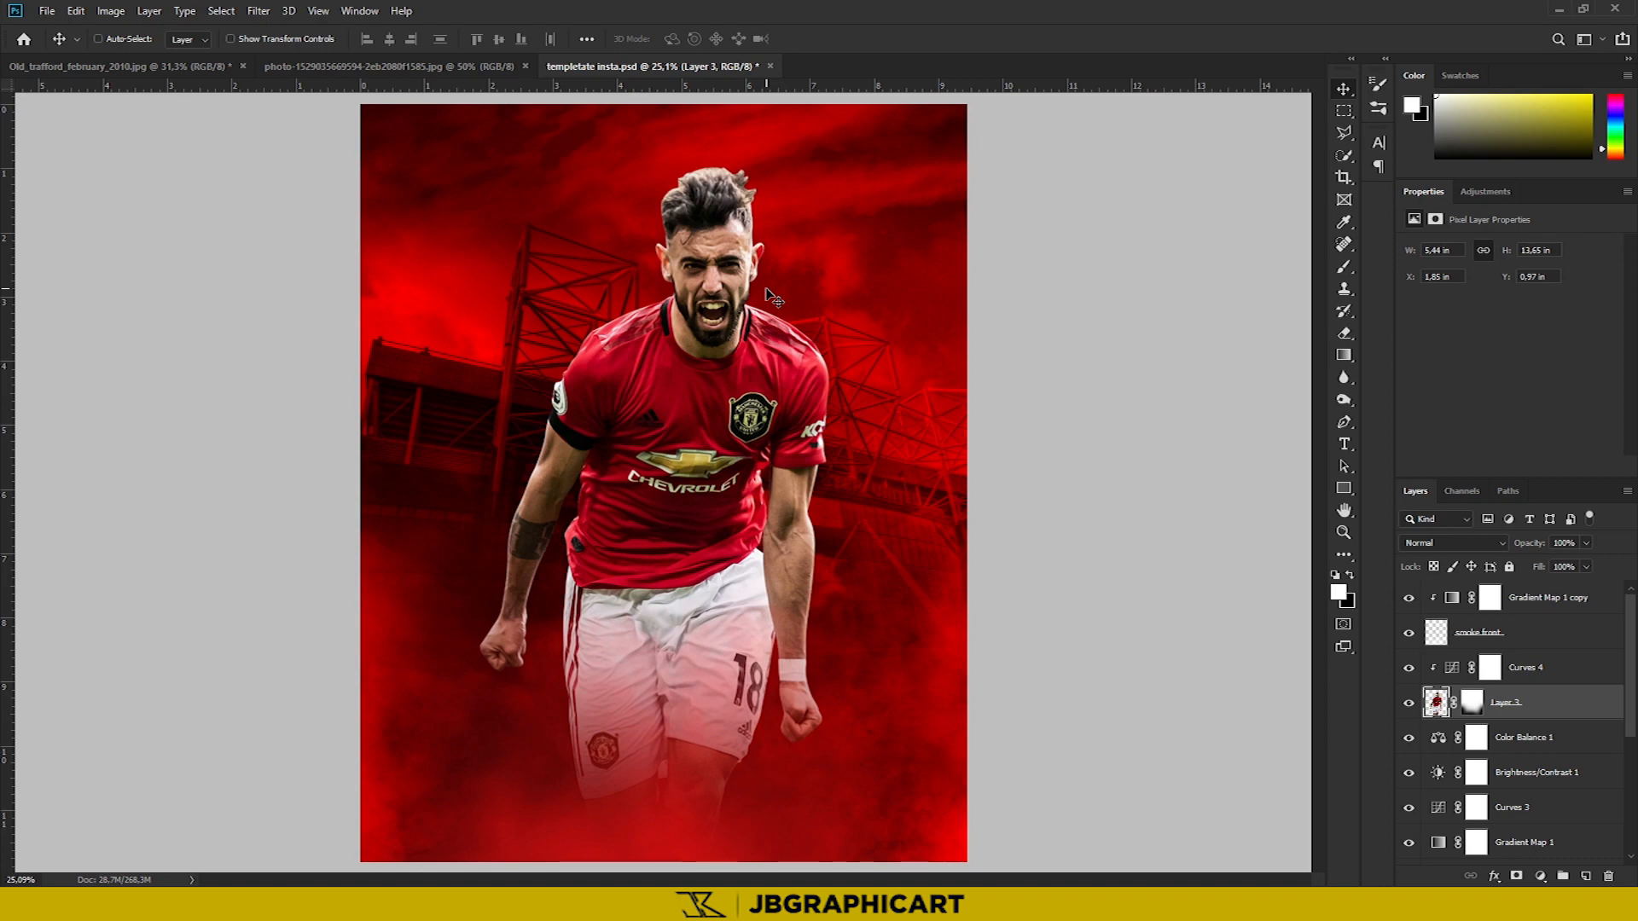
Add a Hue/Saturation layer clipped to the player on Layer 3 and slightly mute the colours
left_click(1471, 195)
left_click(1431, 252)
left_click_drag(1509, 347, 1493, 347)
left_click(1479, 192)
left_click(1446, 231)
key("Delete")
Add a Color Balance layer above Hue/Saturation 1 with the midtones' cyan-red at +32 and save the document
left_click(1486, 191)
left_click(1457, 251)
left_click_drag(1492, 286, 1517, 286)
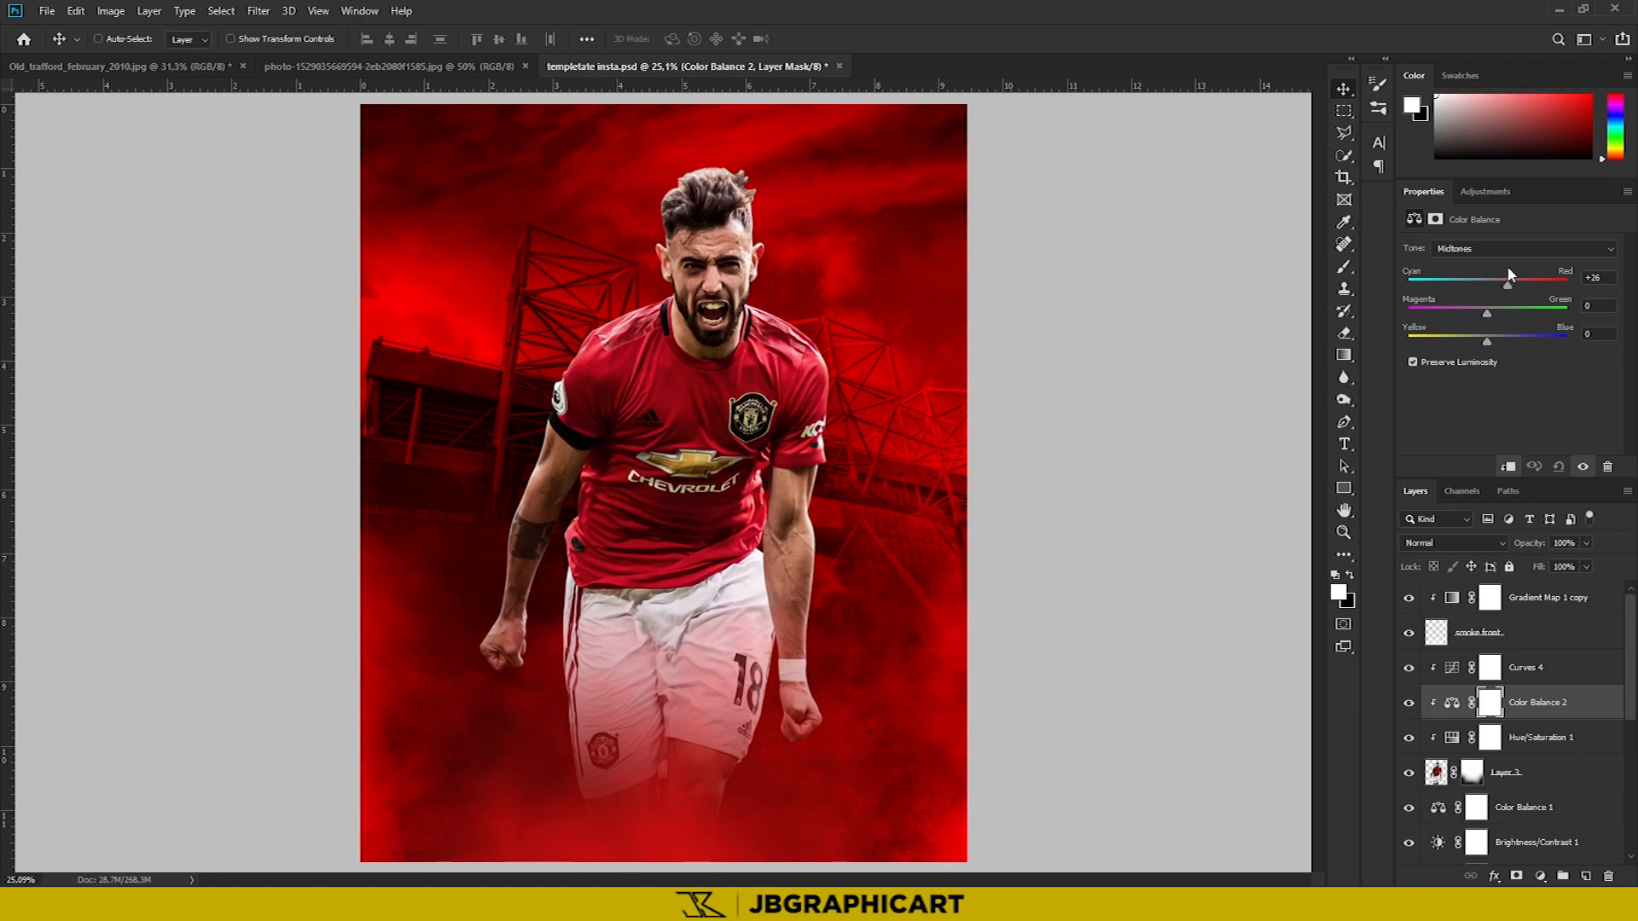
left_click(1410, 702)
left_click(1410, 702)
left_click(47, 10)
left_click(73, 184)
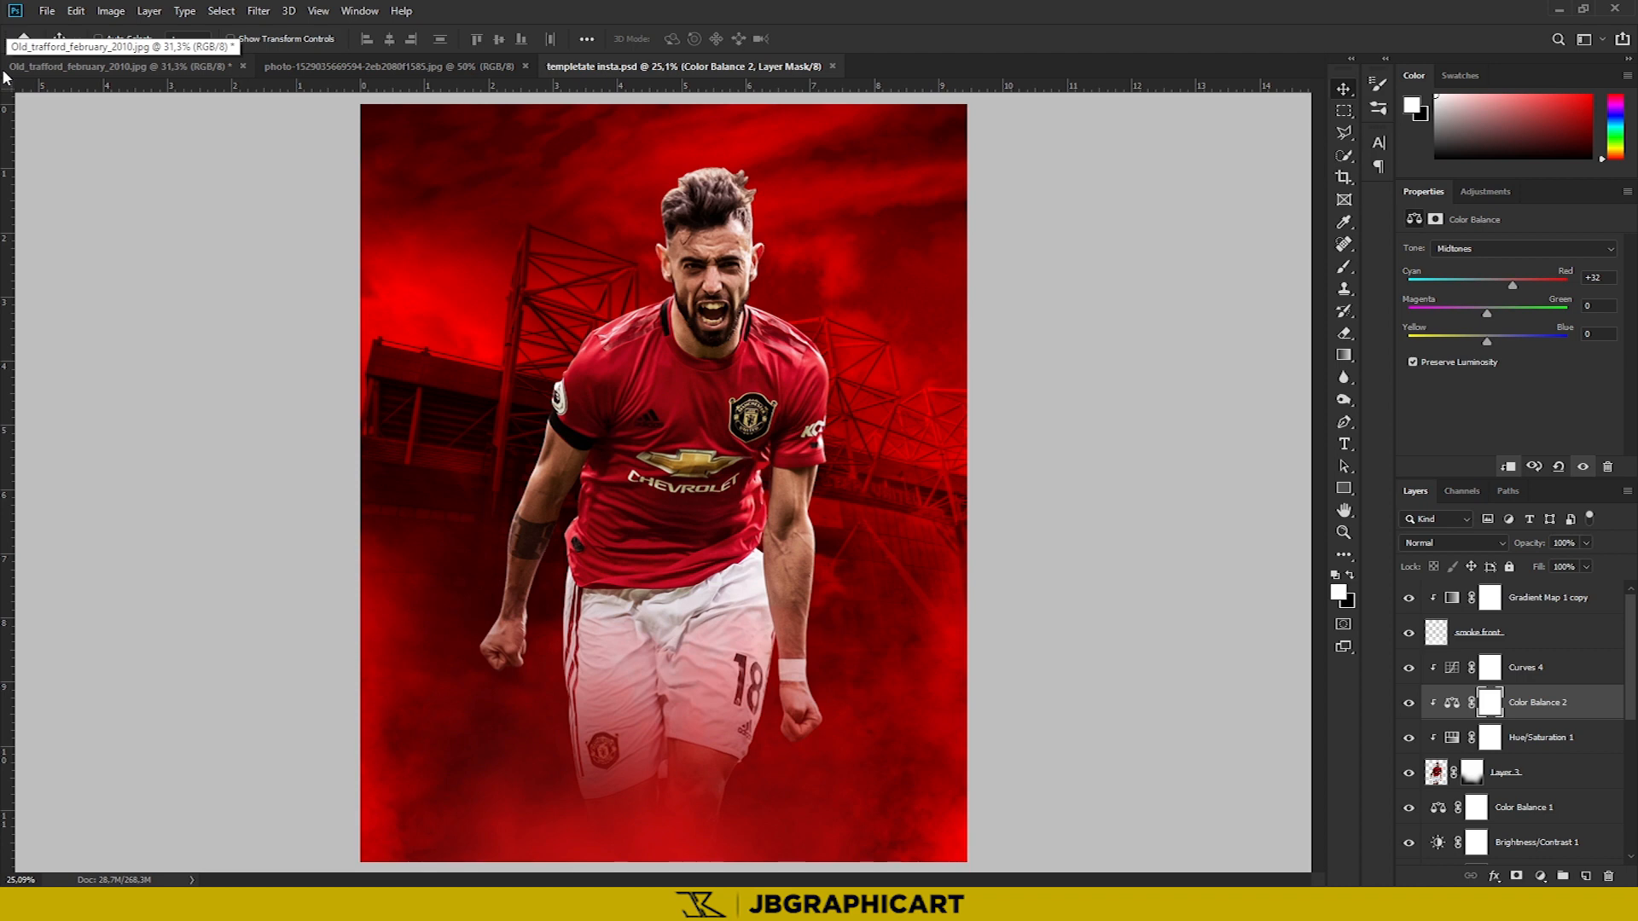
Add a Brightness/Contrast layer clipped to the player above Color Balance 2 with brightness about -29
left_click(1486, 192)
left_click(1444, 228)
left_click_drag(1510, 296, 1490, 297)
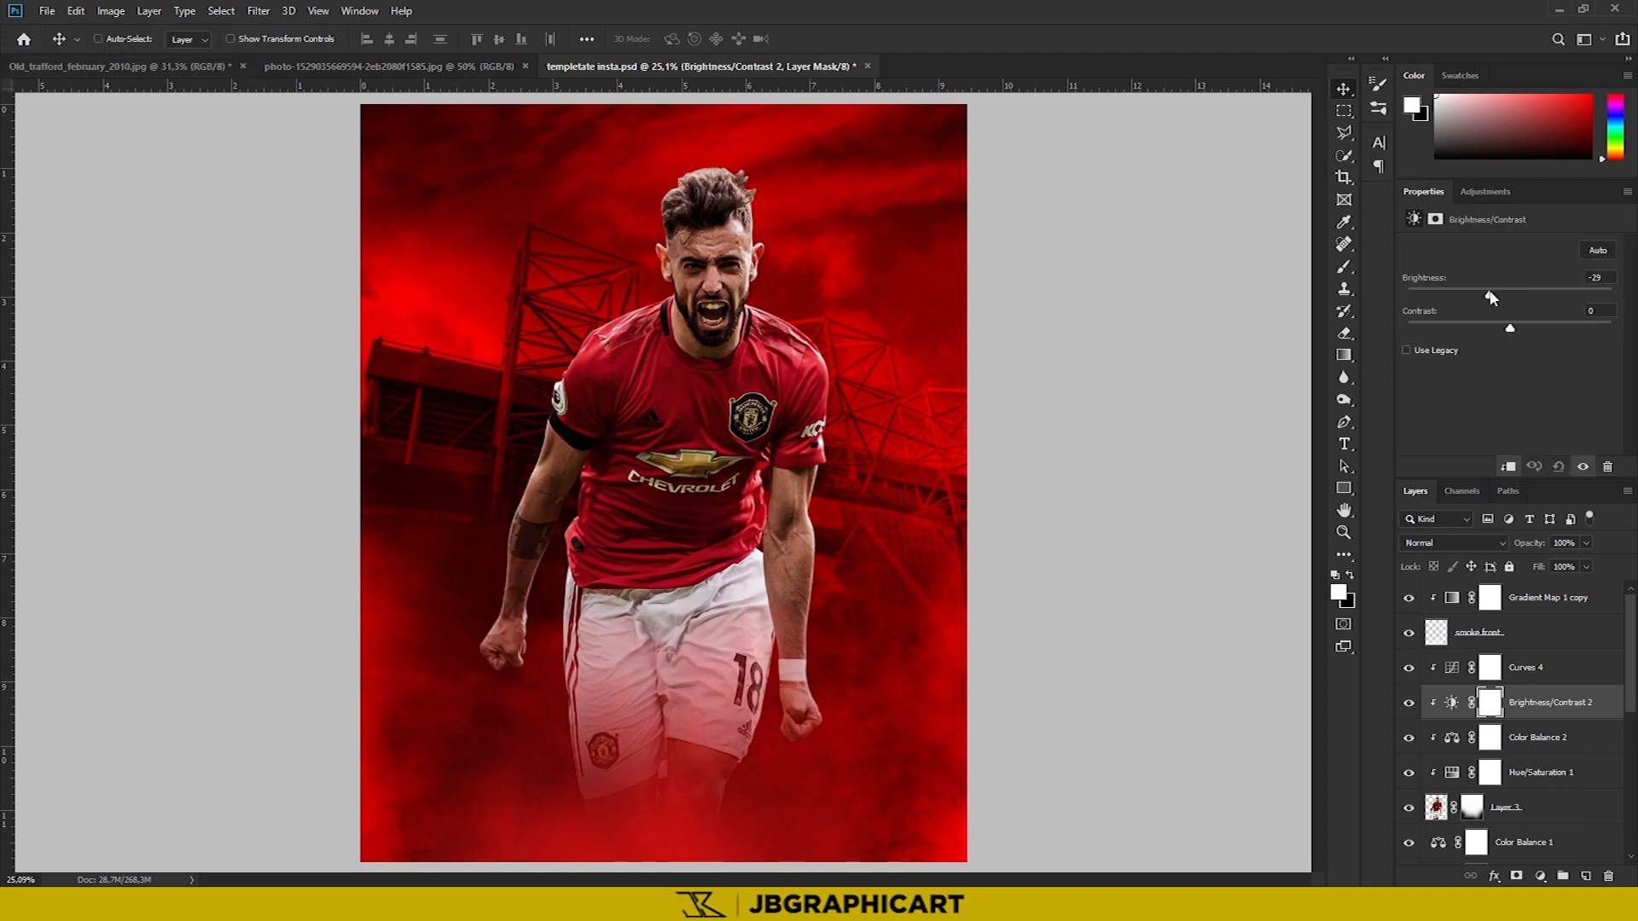
Add a clipped Curves layer above Brightness/Contrast 2, raise its midtones to brighten, and fill its mask with black
left_click(1486, 192)
left_click(1478, 223)
left_click_drag(1527, 371, 1531, 348)
Paint white on the Curves 5 mask along the player's edges and compare the brightening with the layer hidden
key("b")
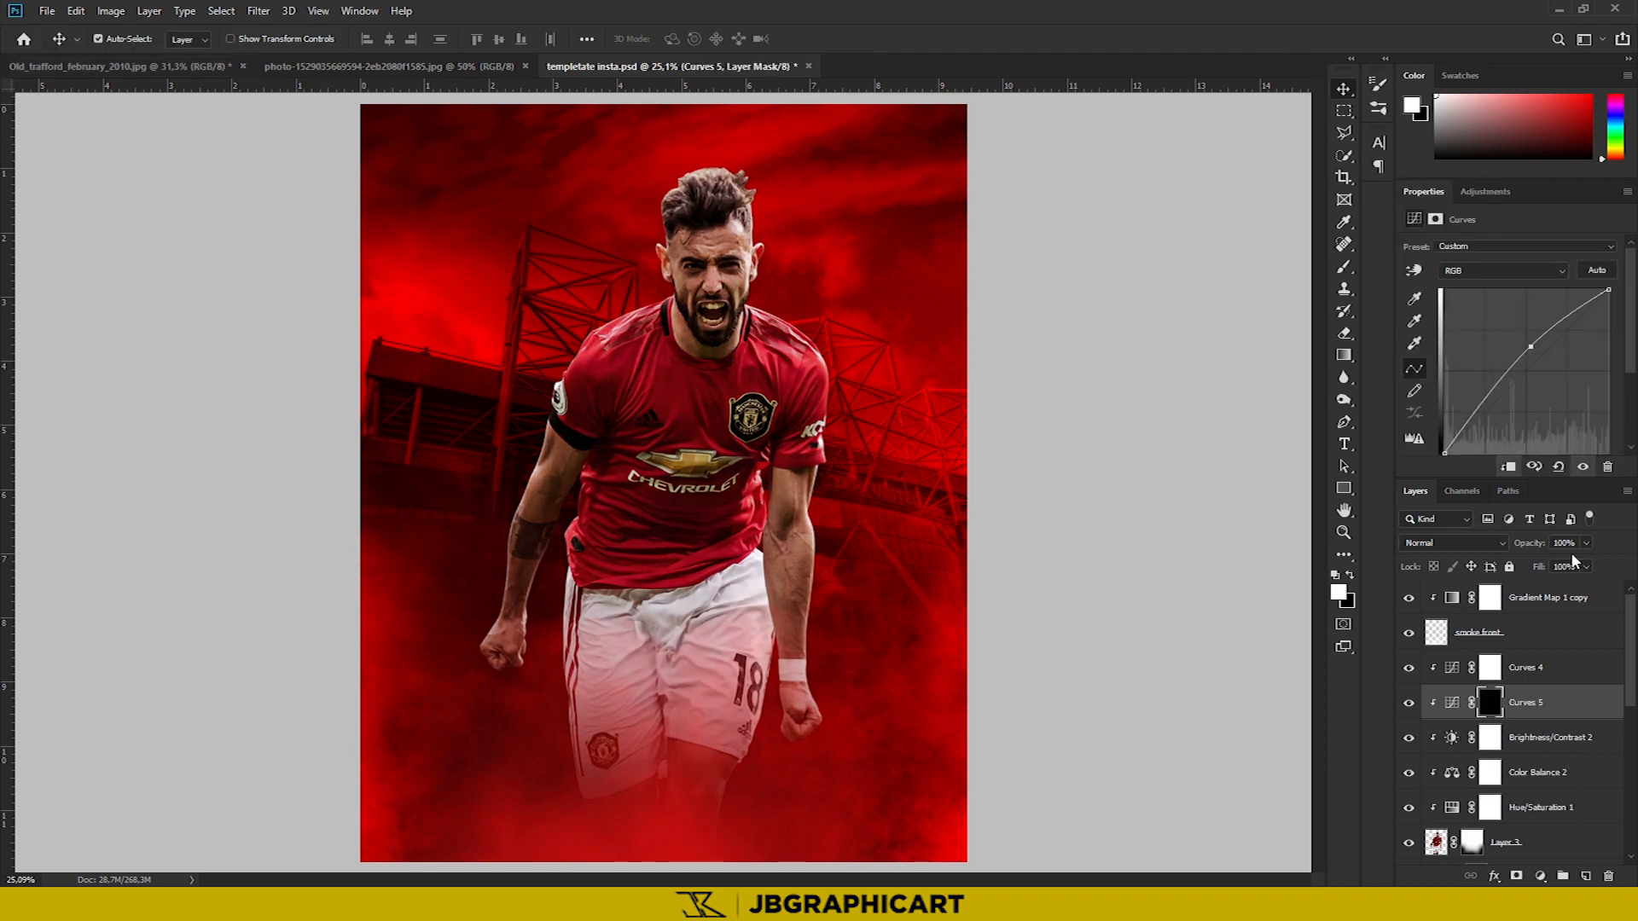
mouse_move(774, 254)
left_mouse_down()
mouse_move(789, 190)
mouse_move(781, 152)
mouse_move(652, 231)
mouse_move(630, 291)
mouse_move(805, 307)
mouse_move(838, 359)
mouse_move(684, 501)
mouse_move(511, 470)
mouse_move(509, 643)
mouse_move(559, 782)
mouse_move(744, 747)
mouse_move(589, 820)
mouse_move(982, 895)
mouse_move(819, 779)
mouse_move(856, 548)
mouse_move(656, 389)
mouse_move(696, 543)
mouse_move(548, 362)
left_mouse_up()
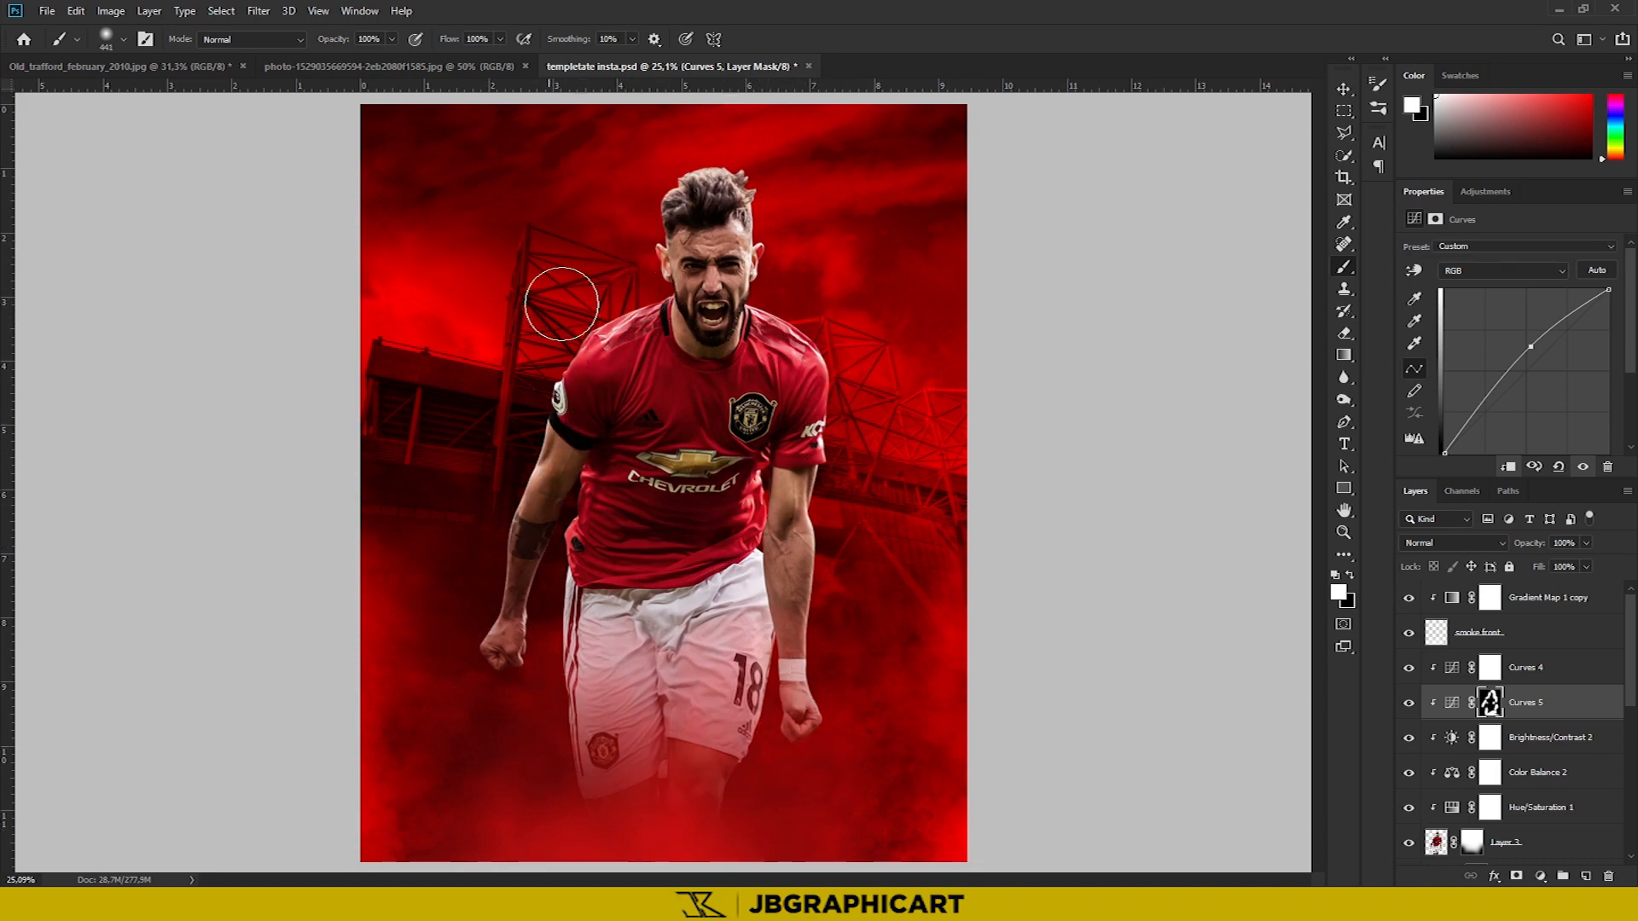
left_click(1485, 192)
left_click(1409, 703)
left_click(1409, 703)
left_click(1529, 668)
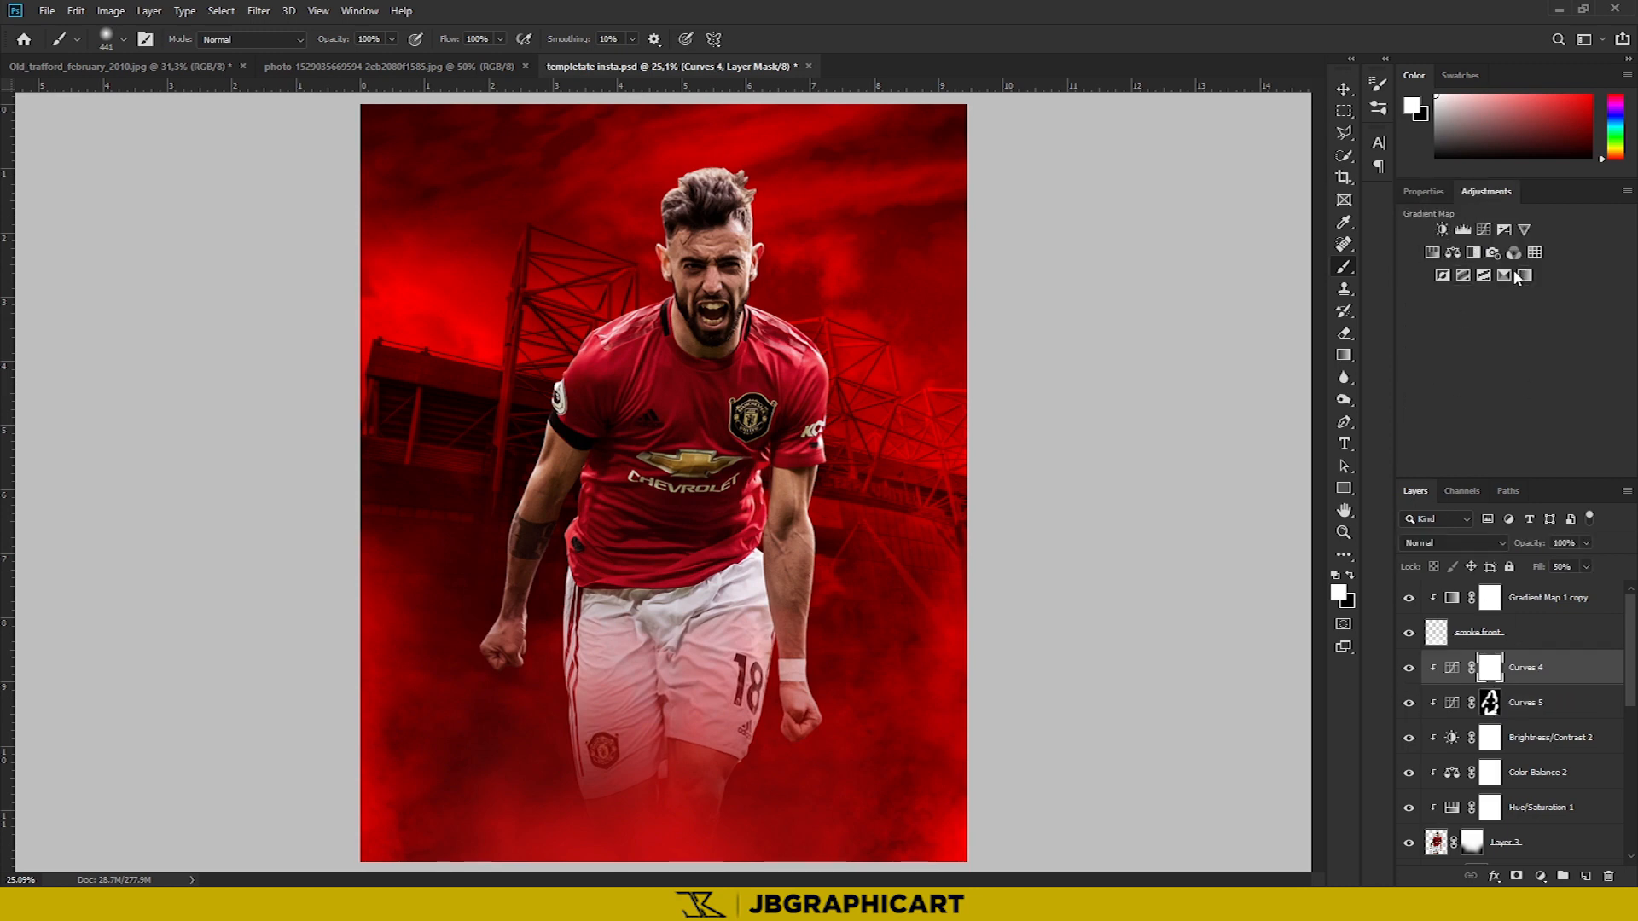
left_click(1536, 737)
left_click(1410, 703)
left_click(1410, 703)
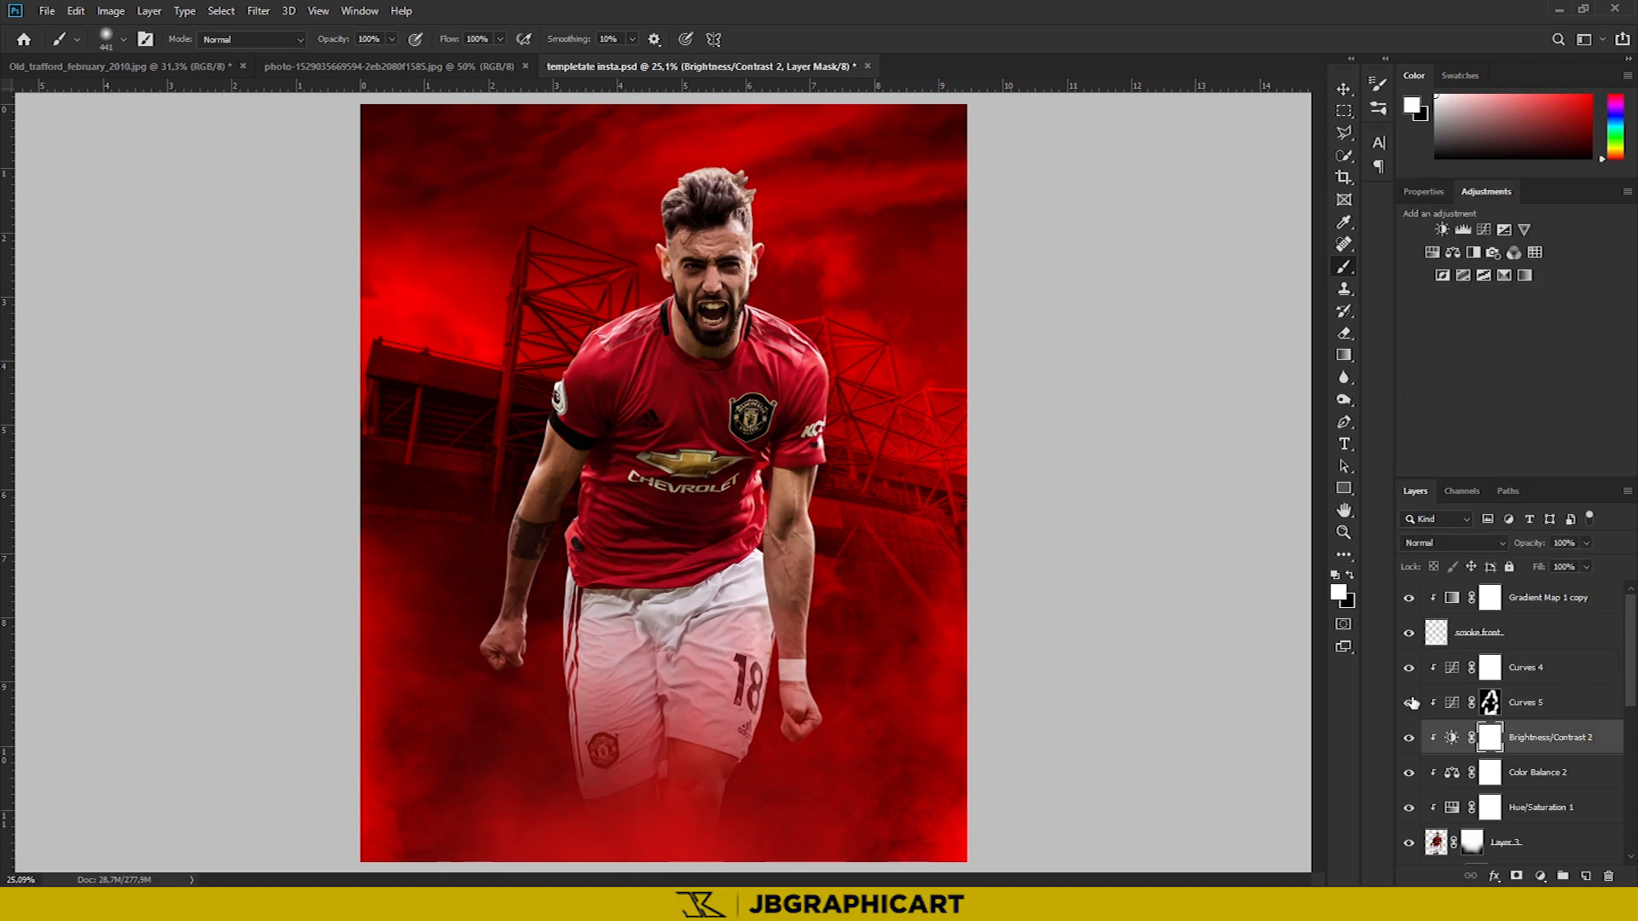
Add a Brightness/Contrast layer above Curves 4 with brightness 33 and clip it to the player
left_click(1513, 674)
left_click(1423, 192)
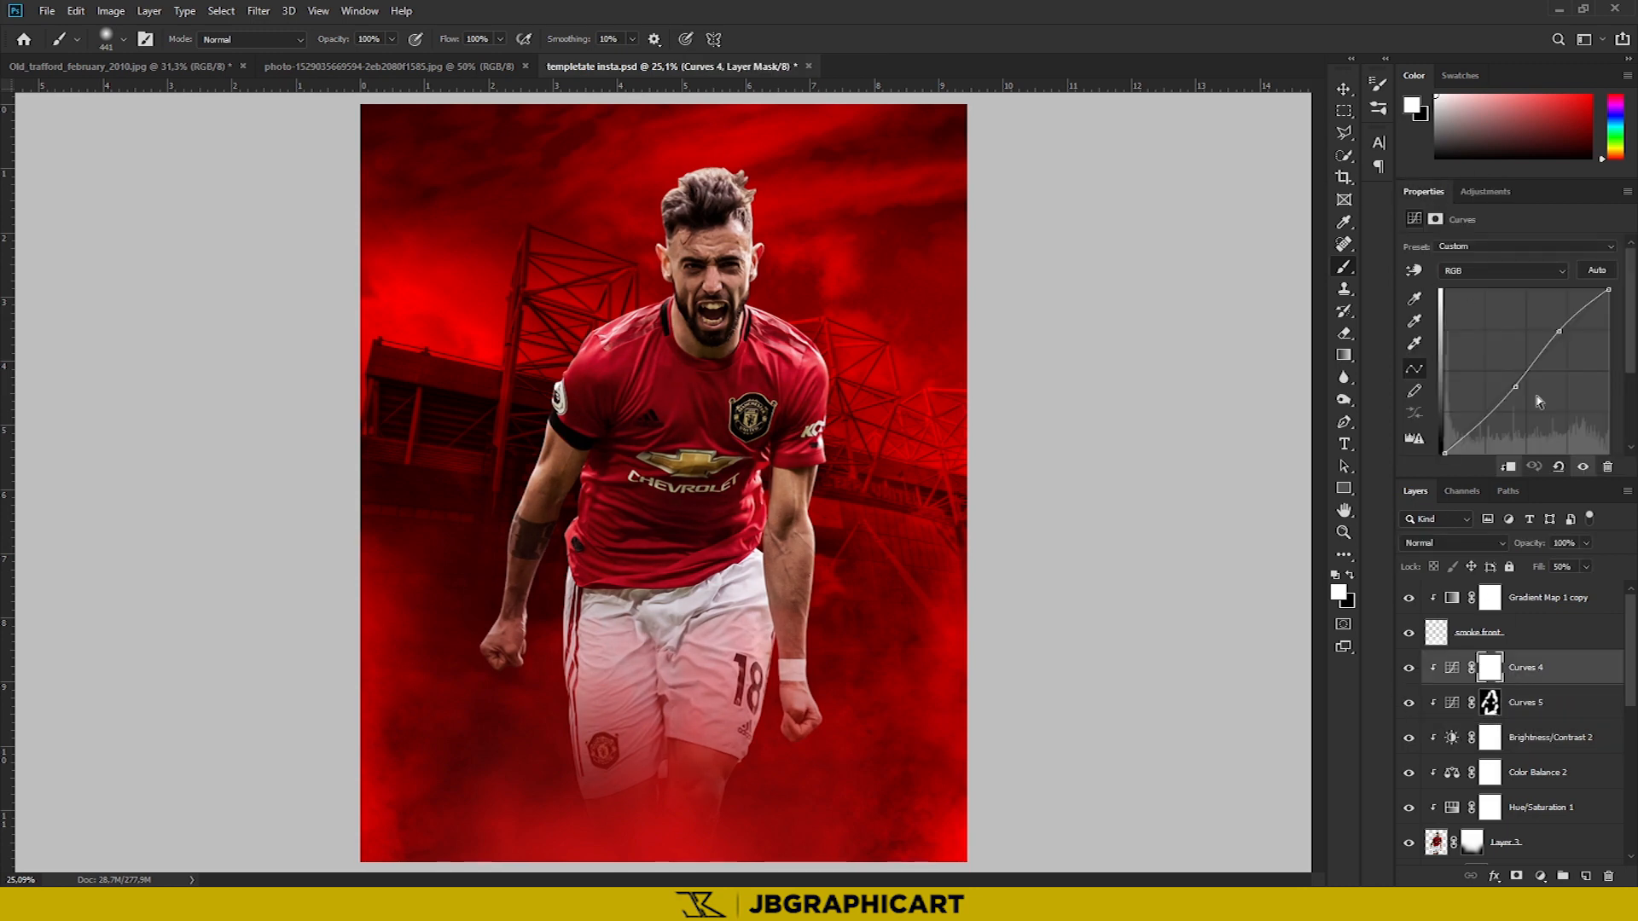
left_click(1484, 191)
left_click(1412, 238)
left_click(1532, 295)
right_click(1503, 663)
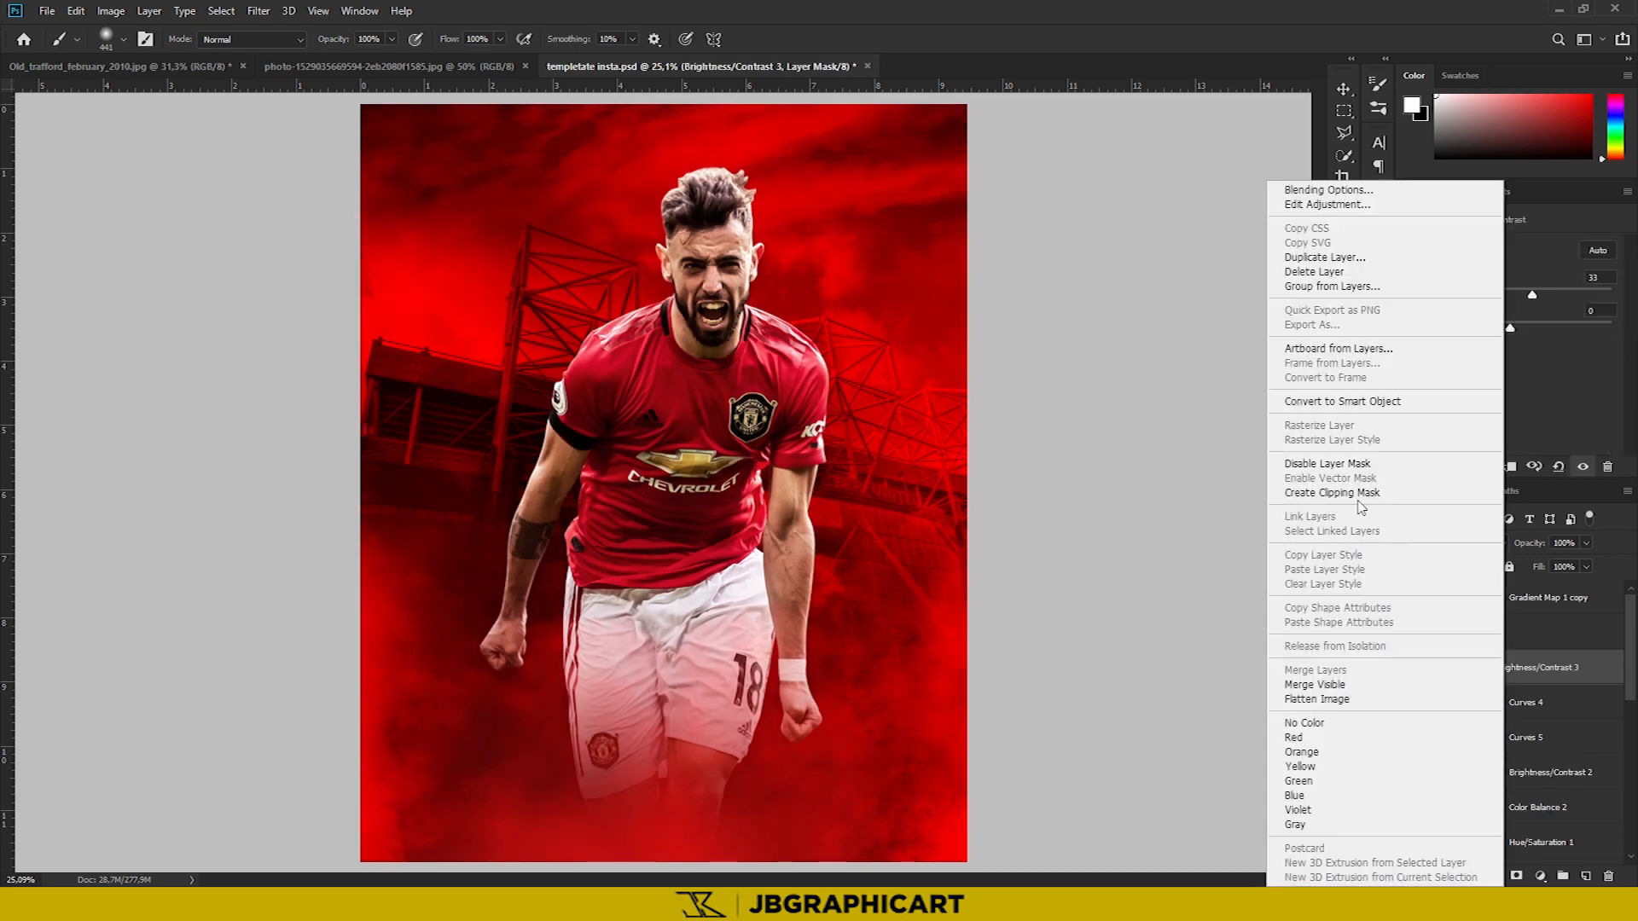
left_click(1358, 496)
Set the brush flow to 35% and paint white highlights over the shirt and arms on the black Brightness/Contrast 3 mask
left_click(499, 39)
left_click(449, 59)
left_click_drag(778, 445, 696, 576)
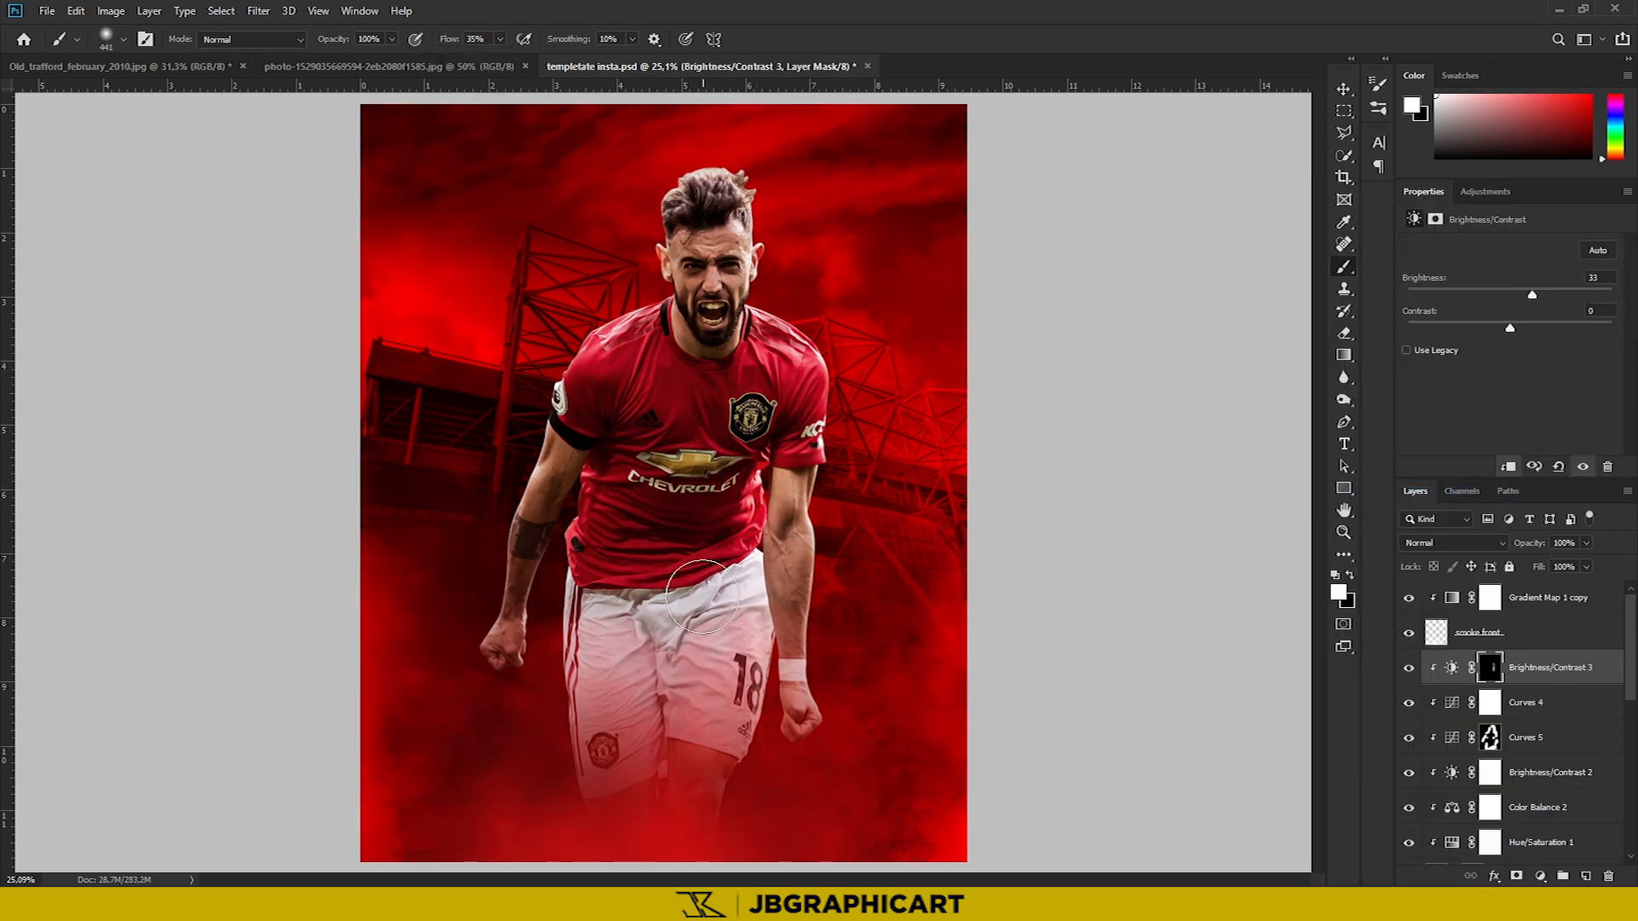
right_click(552, 361, "alt")
mouse_move(596, 482)
left_mouse_down()
mouse_move(609, 348)
mouse_move(515, 362)
left_mouse_up()
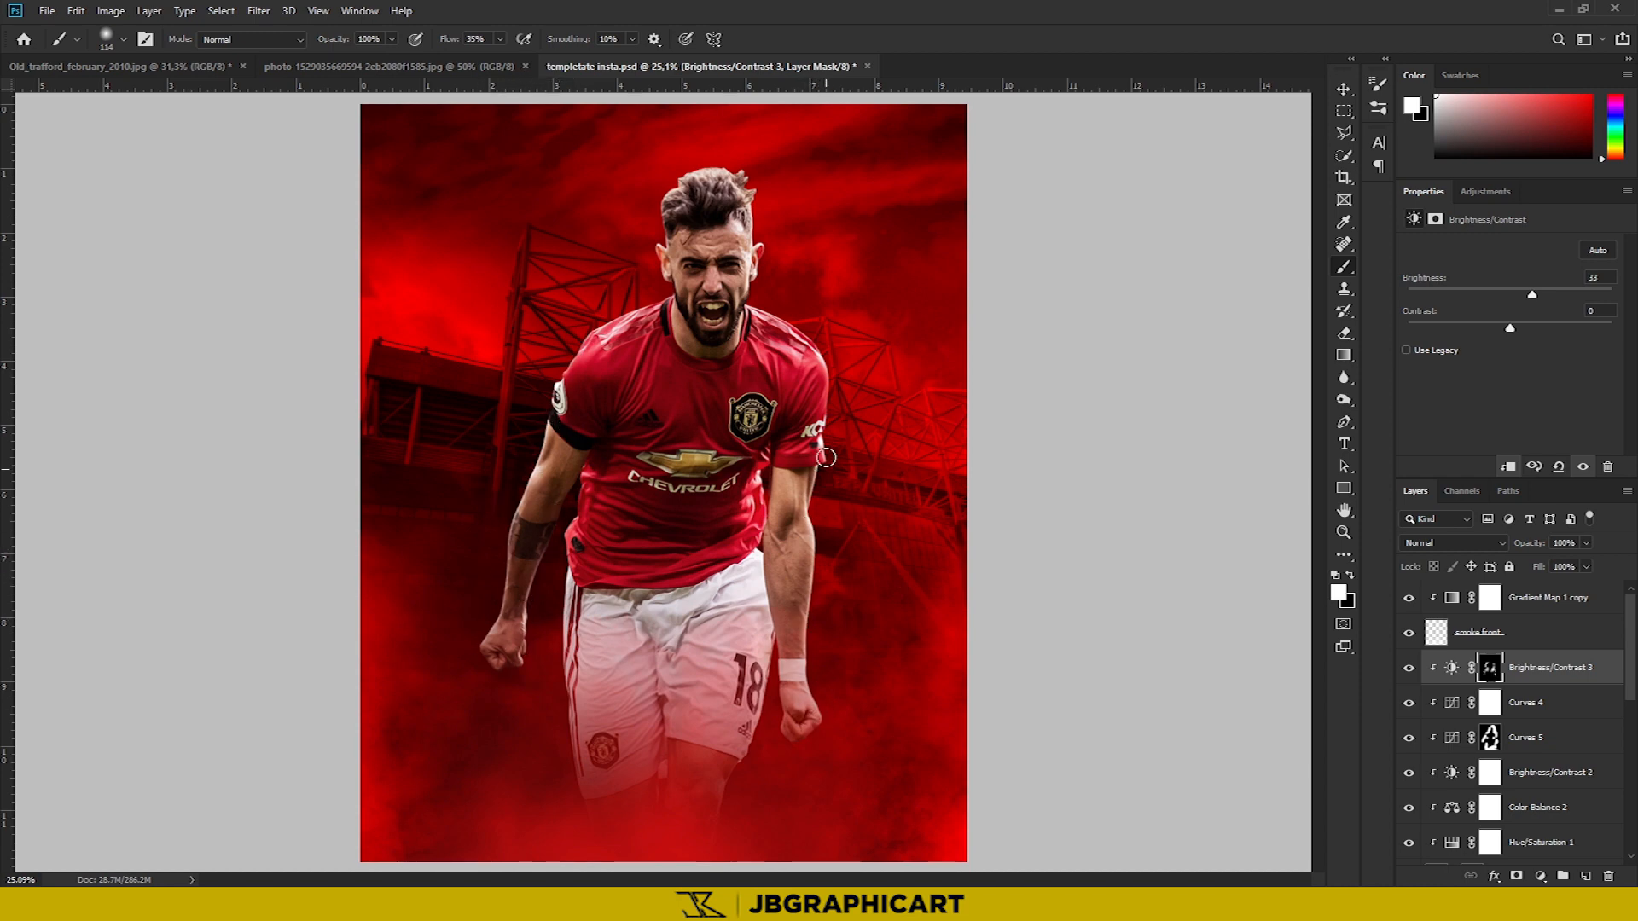
left_click_drag(707, 476, 722, 475)
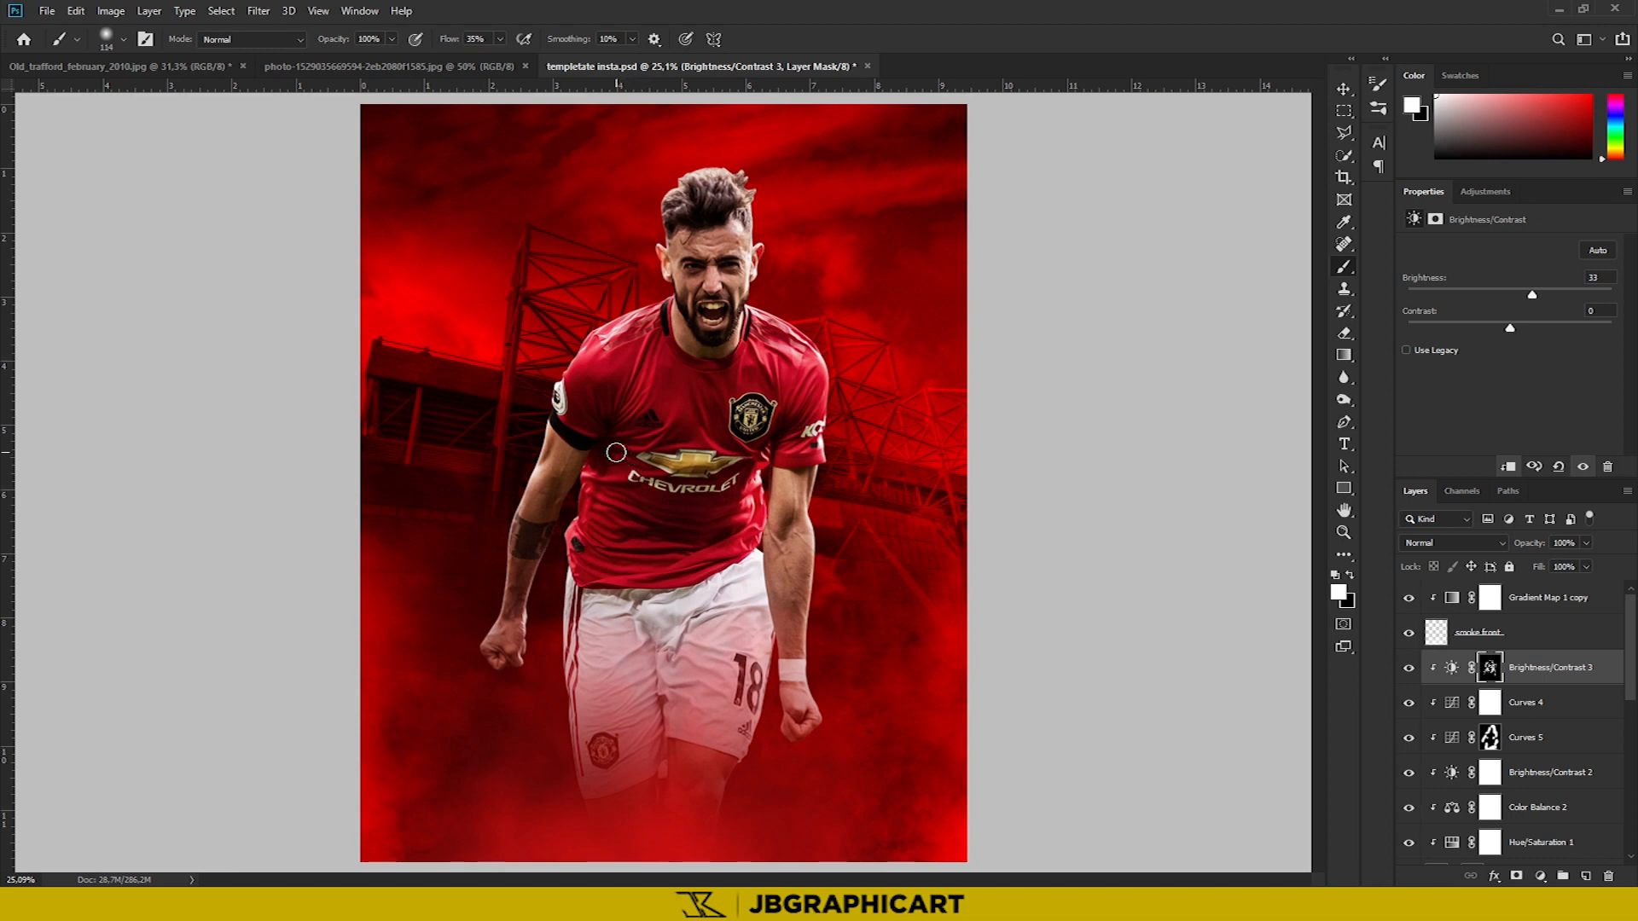
Set Brightness/Contrast 2 to brightness -31 and contrast 5, and reselect the Curves 5 mask
left_click(1535, 772)
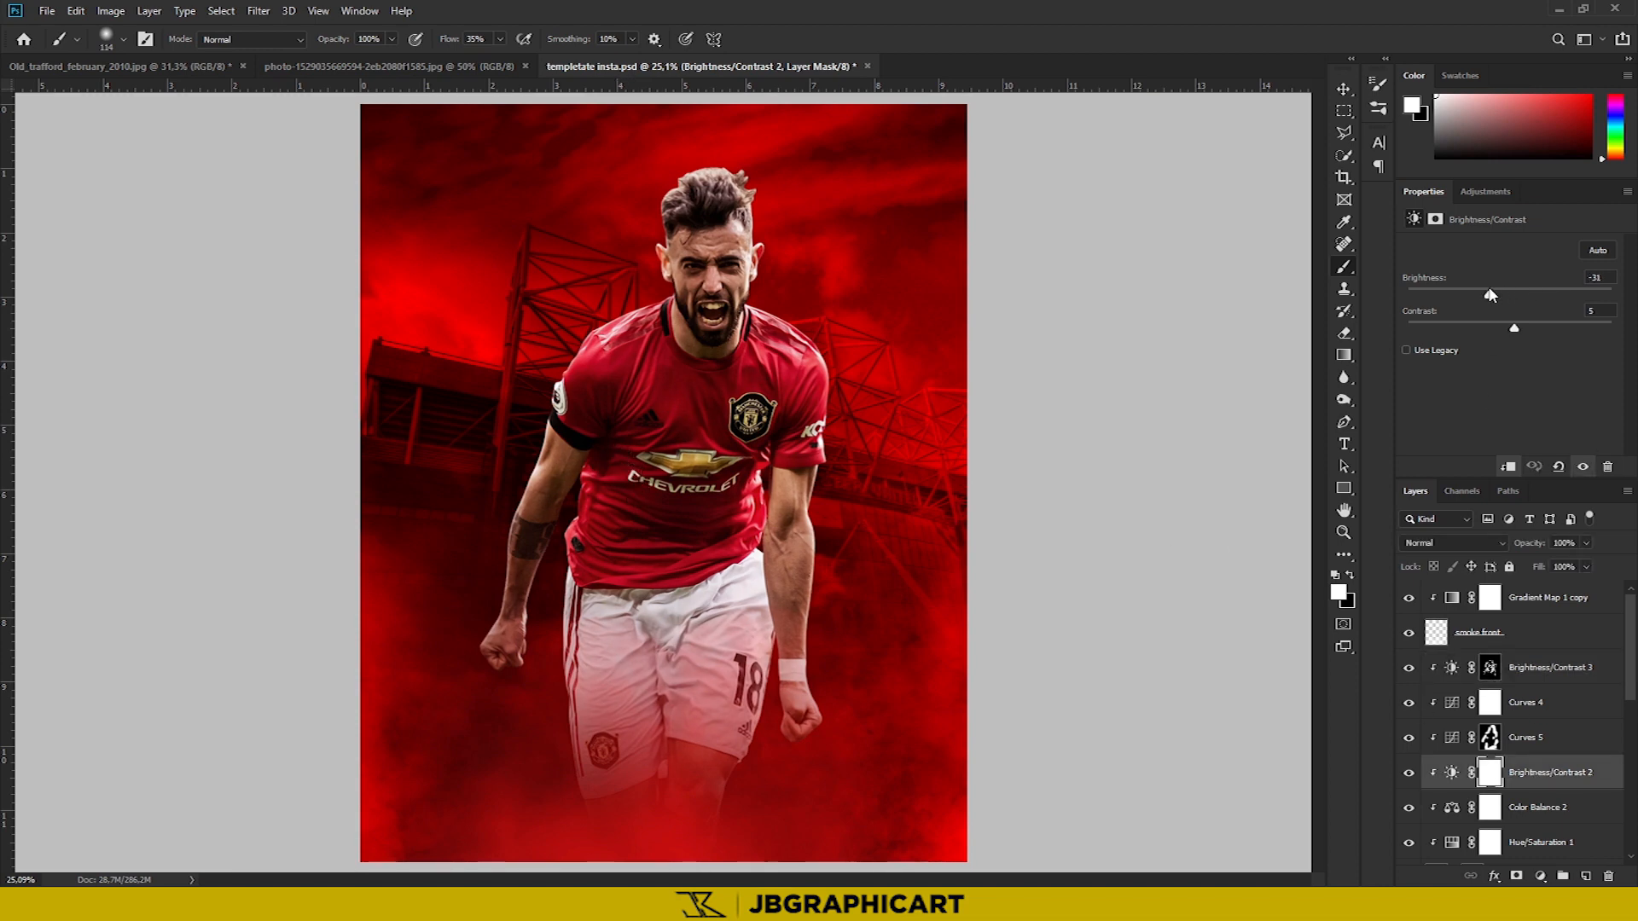
left_click(1527, 737)
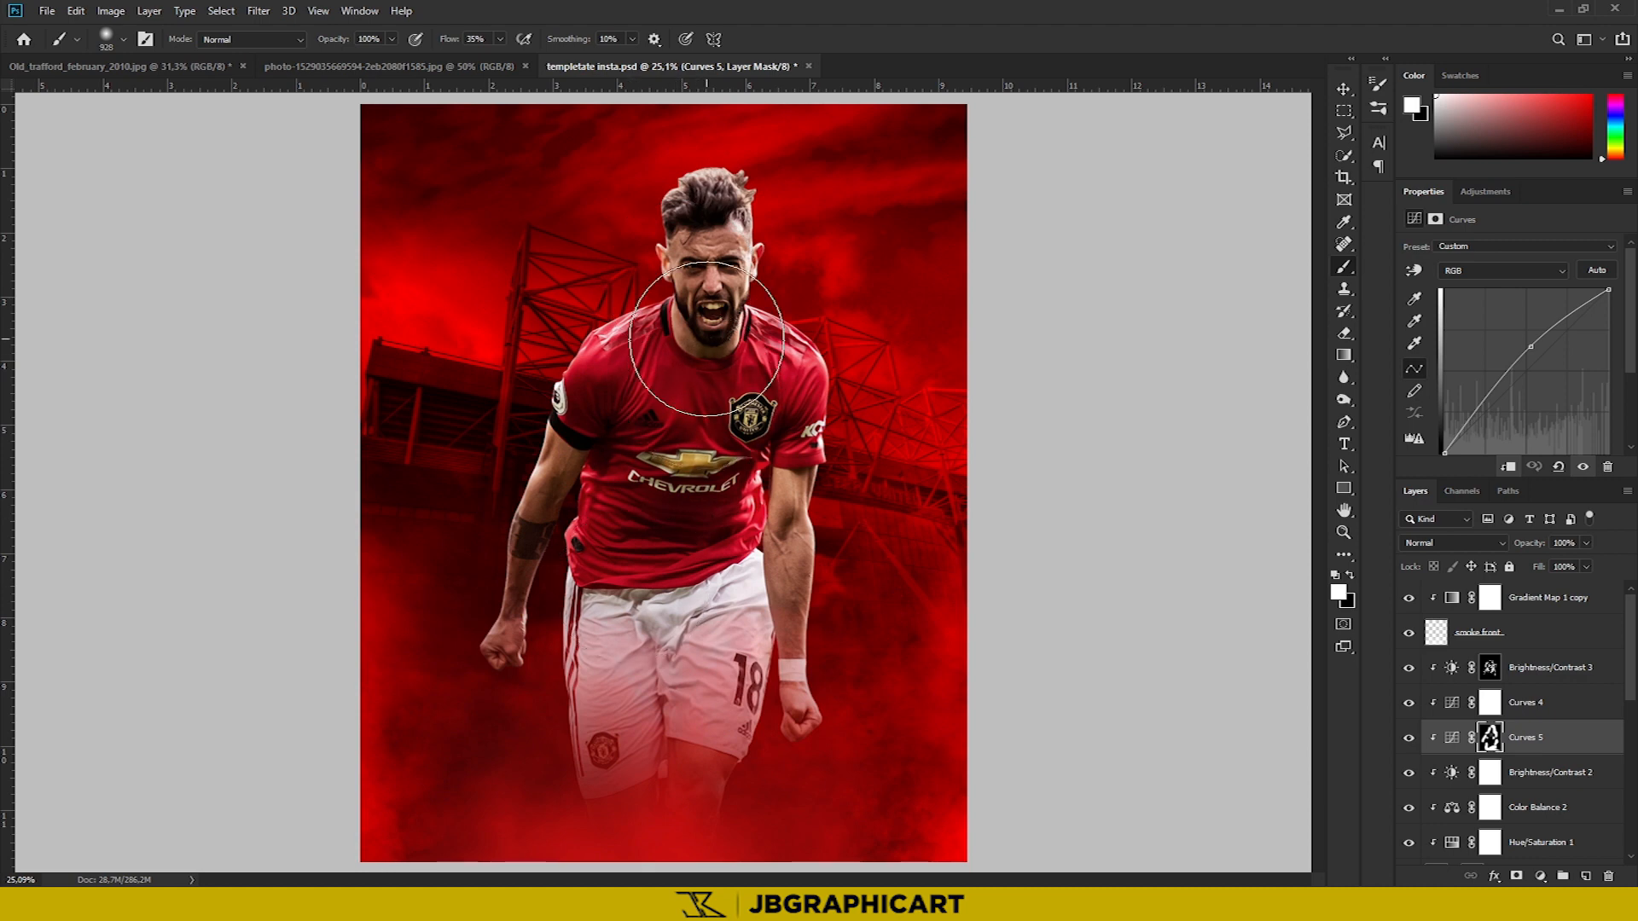
scroll(918, 418, "down", 5)
scroll(918, 418, "up", 5)
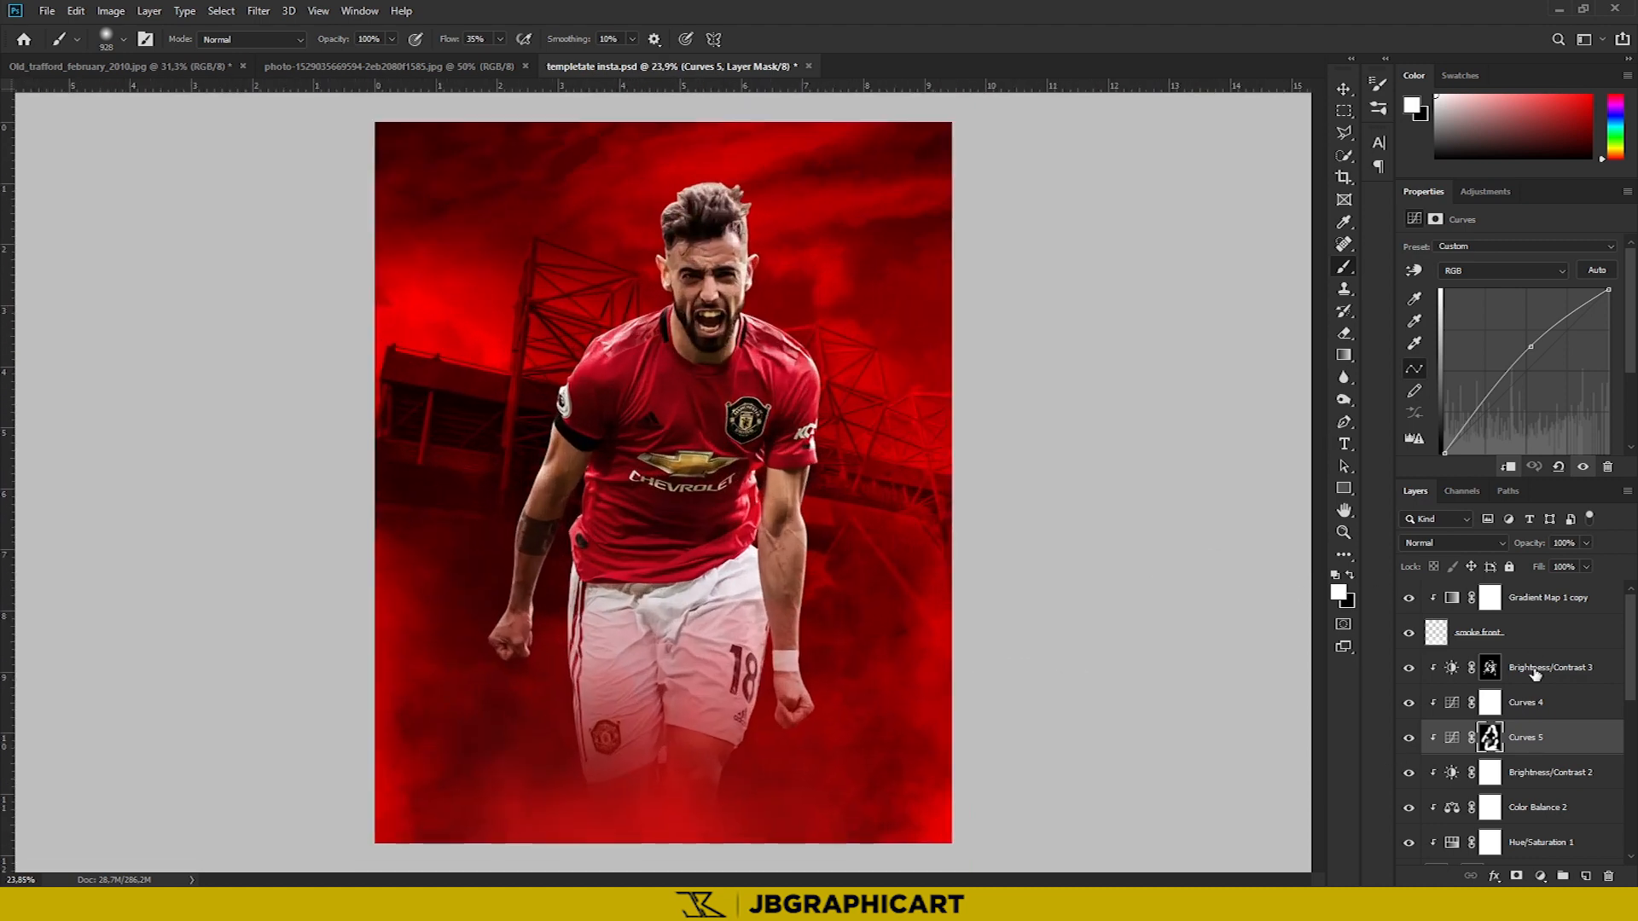
Create a new layer clipped above Curves 4 and sample bright red from the sky as the brush colour
left_click(1543, 671)
left_click(1518, 703)
left_click(1338, 592)
left_click(1091, 273)
left_click(1264, 240)
left_click(1586, 877)
left_click(1338, 592)
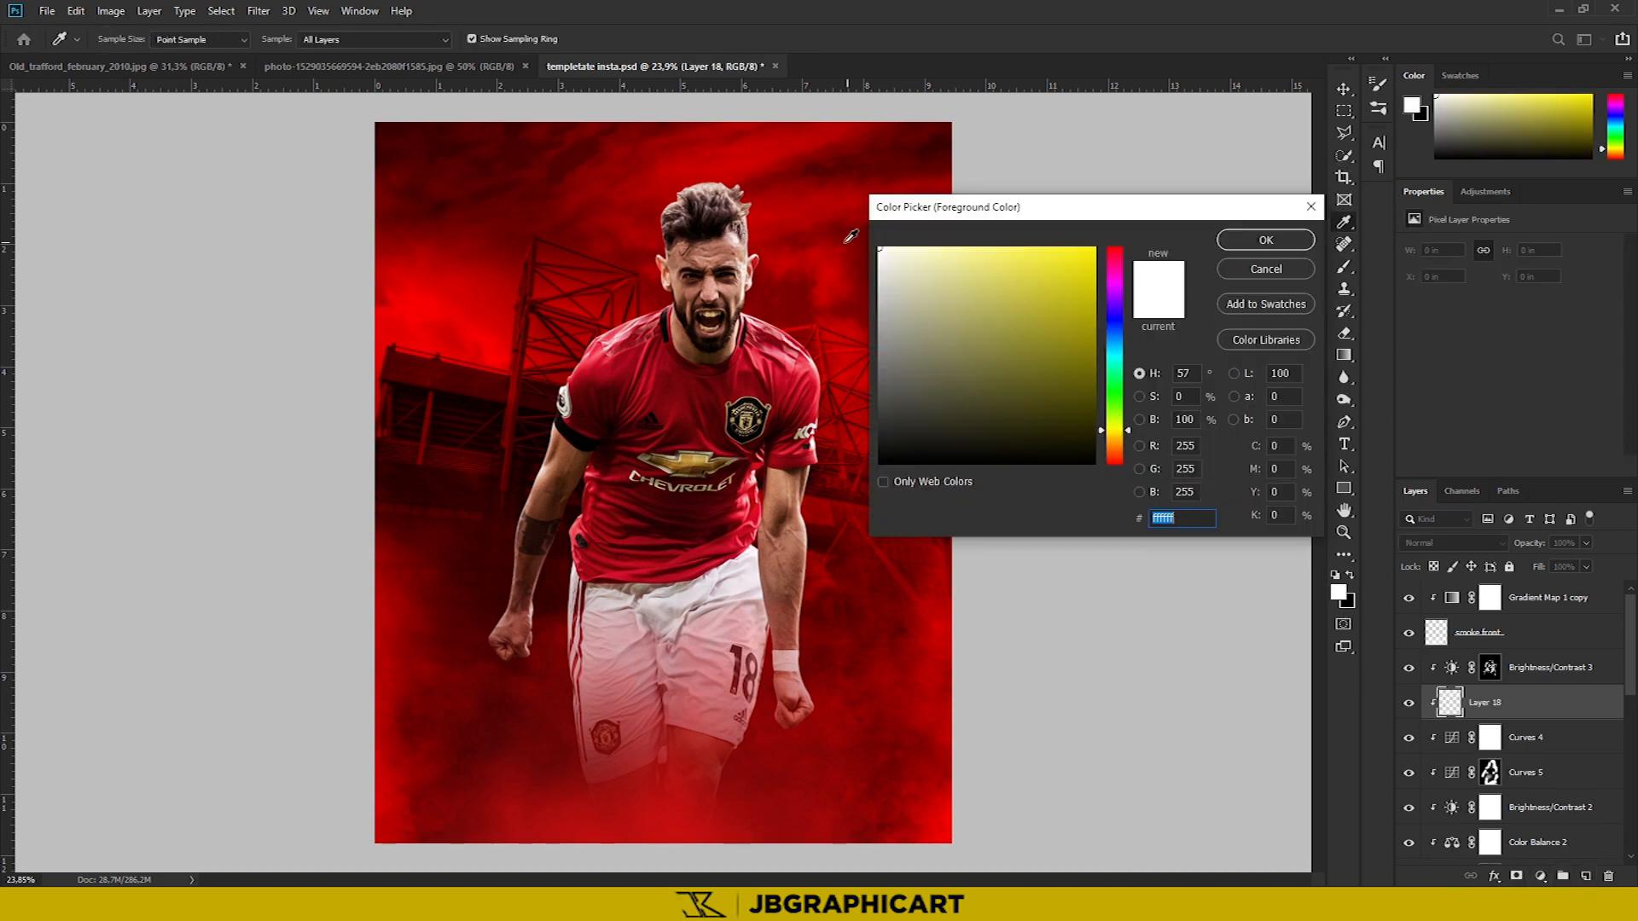
left_click(857, 242)
key("Return")
key("b")
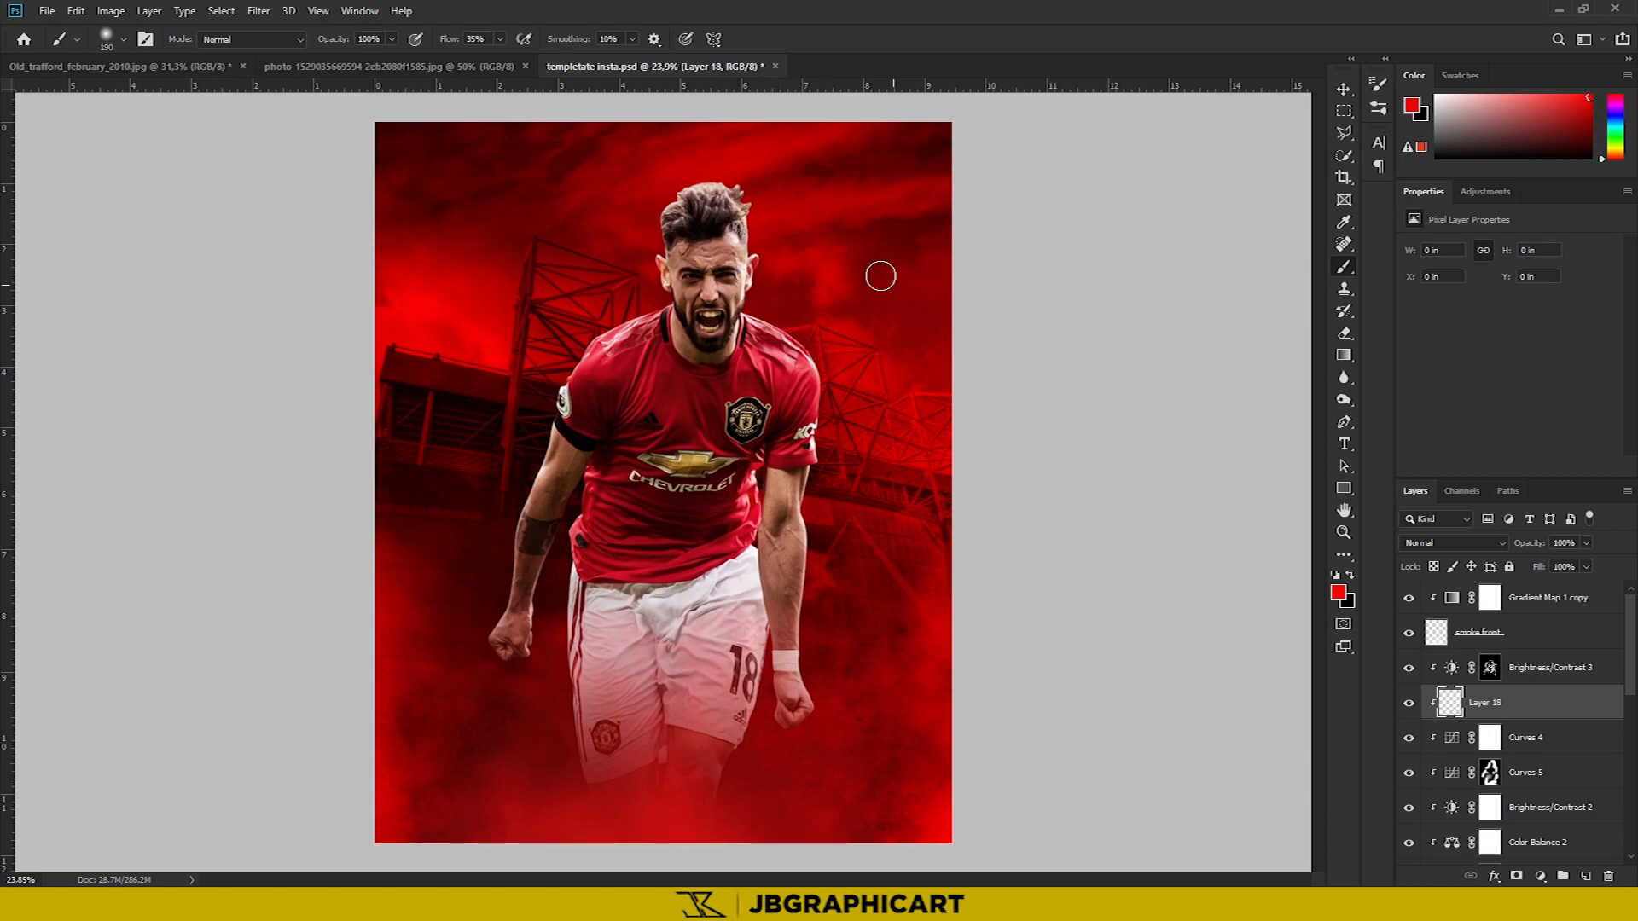
Set the blend mode of Layer 18 to Overlay
scroll(702, 234, "up", 5)
left_click(1403, 543)
key("Down")
key("Down")
key("Down")
key("Down")
key("Down")
key("Down")
key("Down")
key("Down")
key("Down")
key("Down")
key("Down")
key("Down")
key("Up")
key("Down")
key("Return")
Paint initial red rim-light strokes along the player's outline on Layer 18
left_click_drag(949, 484, 836, 392)
mouse_move(878, 329)
left_mouse_down()
mouse_move(833, 141)
mouse_move(622, 165)
mouse_move(572, 273)
left_mouse_up()
scroll(811, 153, "up", 1)
left_click_drag(610, 478, 612, 496)
left_click_drag(991, 594, 1031, 632)
scroll(904, 503, "down", 6)
scroll(769, 337, "up", 4)
scroll(769, 337, "up", 3)
Set the brush flow to 100% and paint red rim light along the player's head and shoulders on Layer 18
mouse_move(392, 386)
left_mouse_down()
mouse_move(346, 386)
mouse_move(489, 288)
left_mouse_up()
key("ctrl+z")
left_click(501, 40)
left_click_drag(517, 60, 559, 61)
mouse_move(445, 299)
left_mouse_down()
mouse_move(358, 306)
mouse_move(235, 443)
mouse_move(172, 577)
mouse_move(169, 644)
left_mouse_up()
mouse_move(983, 692)
left_mouse_down()
mouse_move(947, 742)
mouse_move(938, 844)
left_mouse_up()
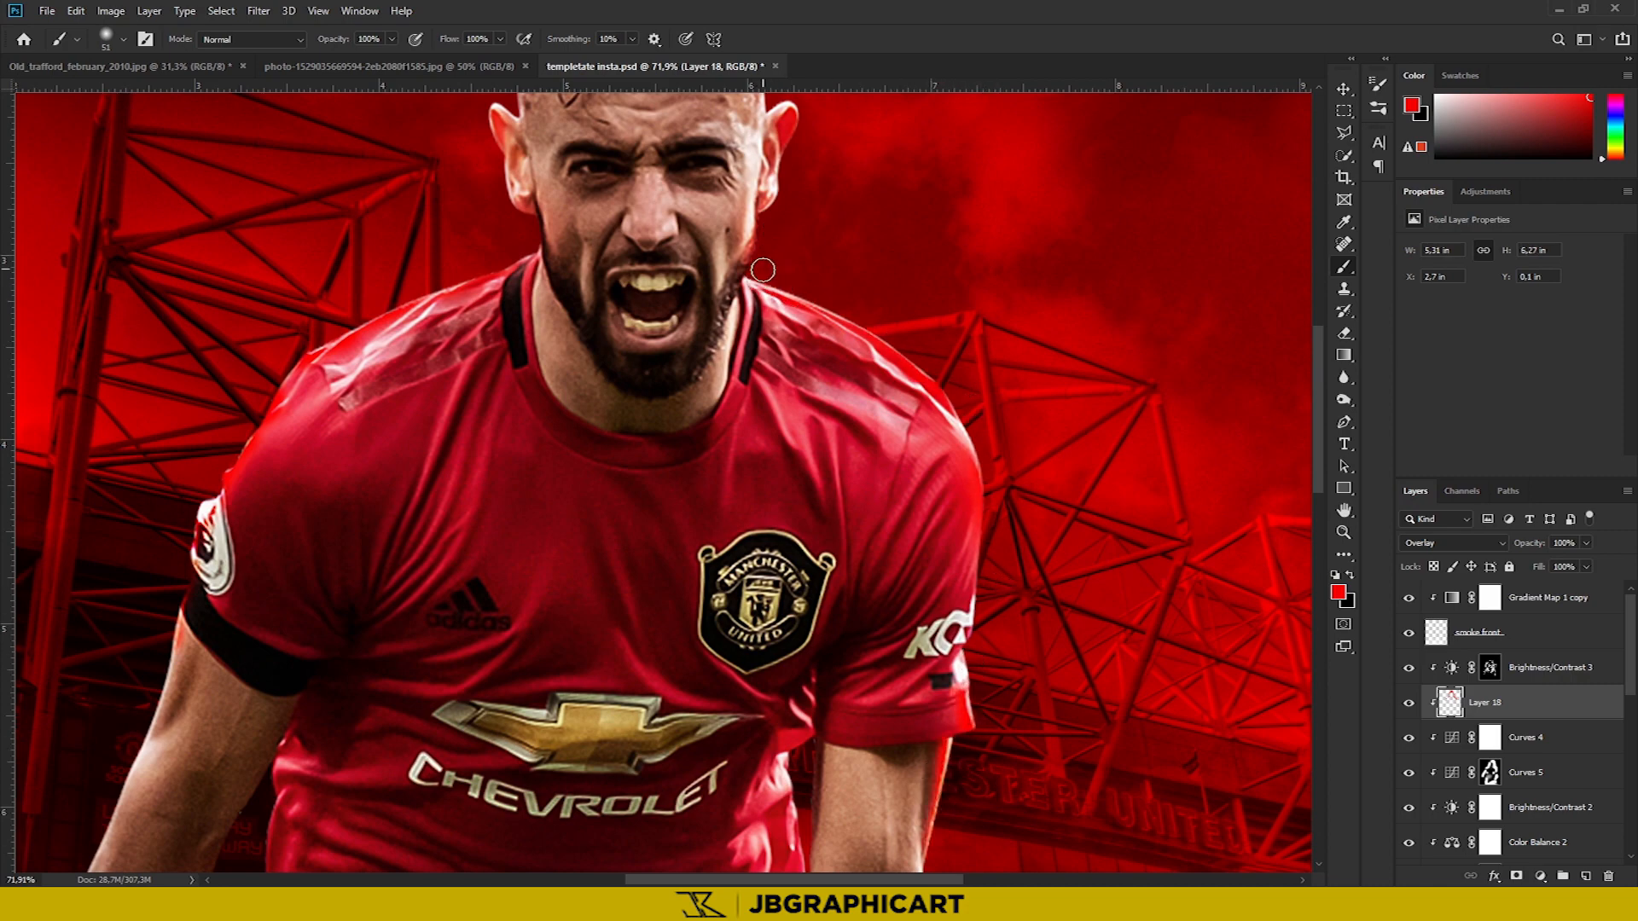
scroll(770, 169, "up", 4)
scroll(773, 130, "up", 2)
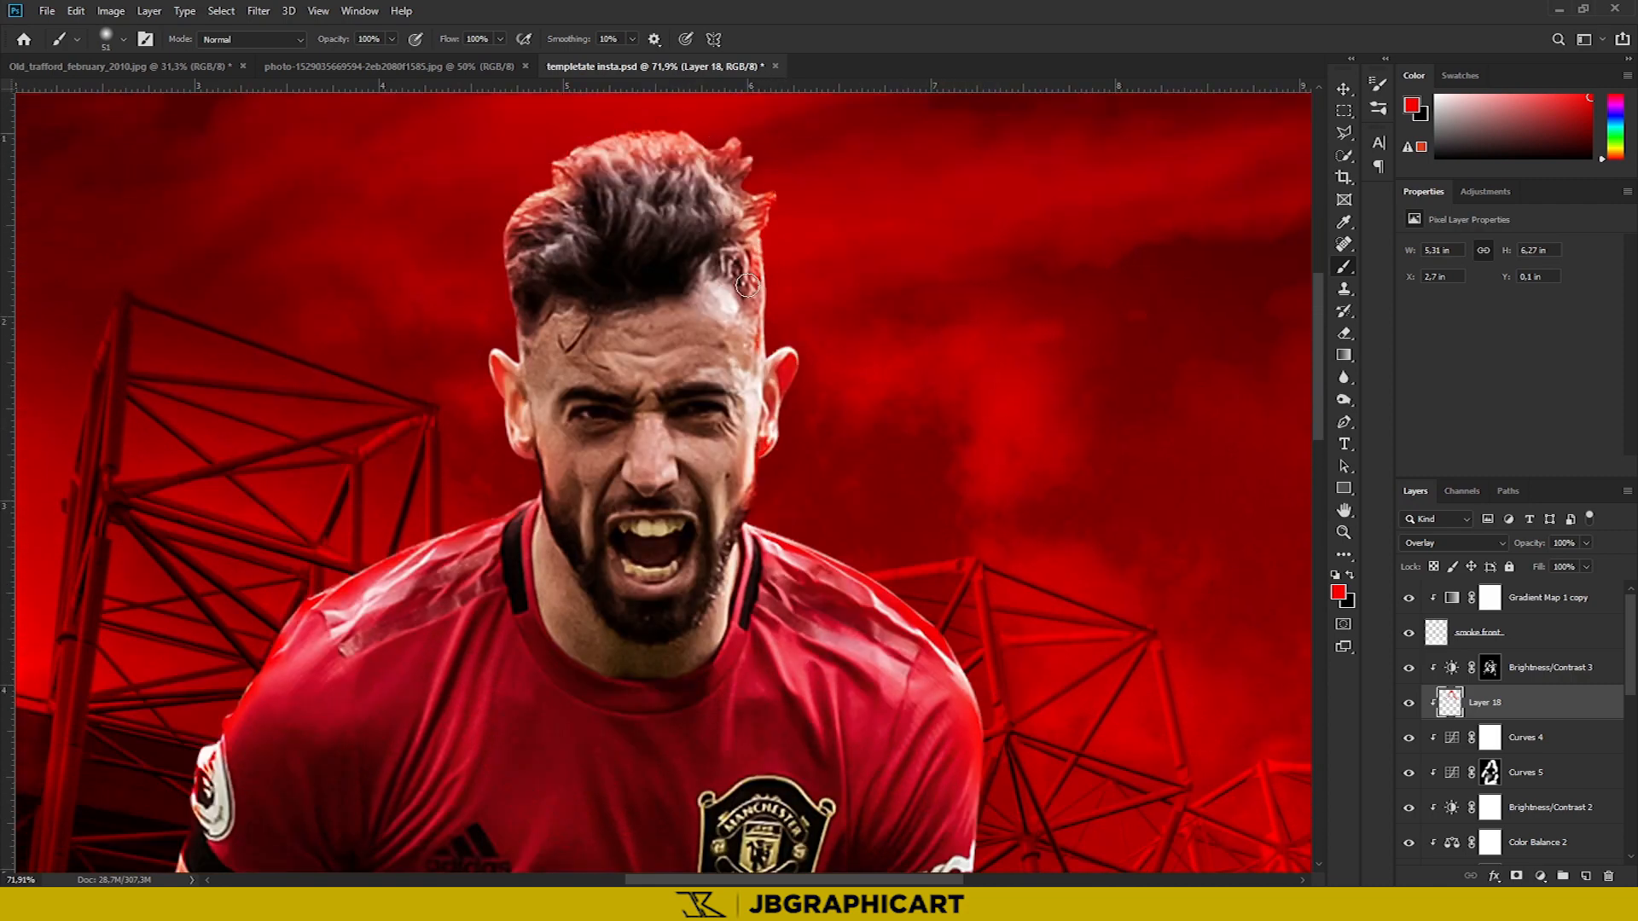
scroll(370, 581, "down", 10)
scroll(145, 444, "up", 3)
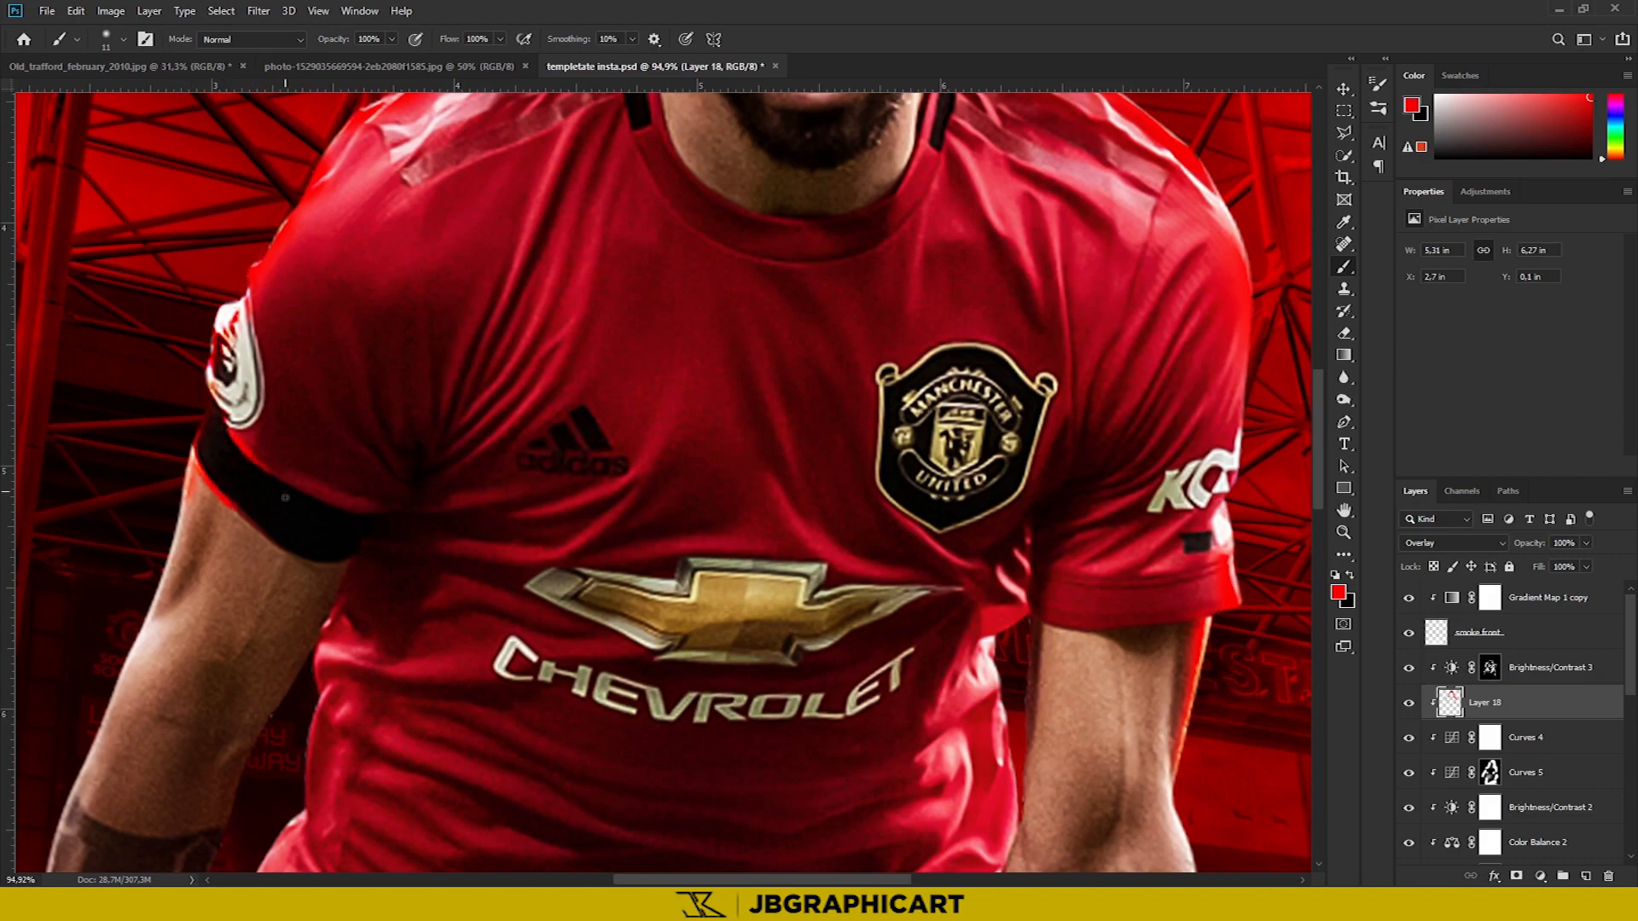
Paint thin red rim light along the player's upper arms and the sides of the shirt on Layer 18
left_click_drag(171, 511, 121, 686)
scroll(128, 605, "down", 1)
left_click_drag(325, 615, 292, 793)
scroll(294, 789, "down", 3)
mouse_move(992, 541)
left_mouse_down()
mouse_move(954, 593)
mouse_move(1006, 560)
mouse_move(1027, 662)
mouse_move(1030, 433)
left_mouse_up()
left_click_drag(1208, 486, 1195, 483)
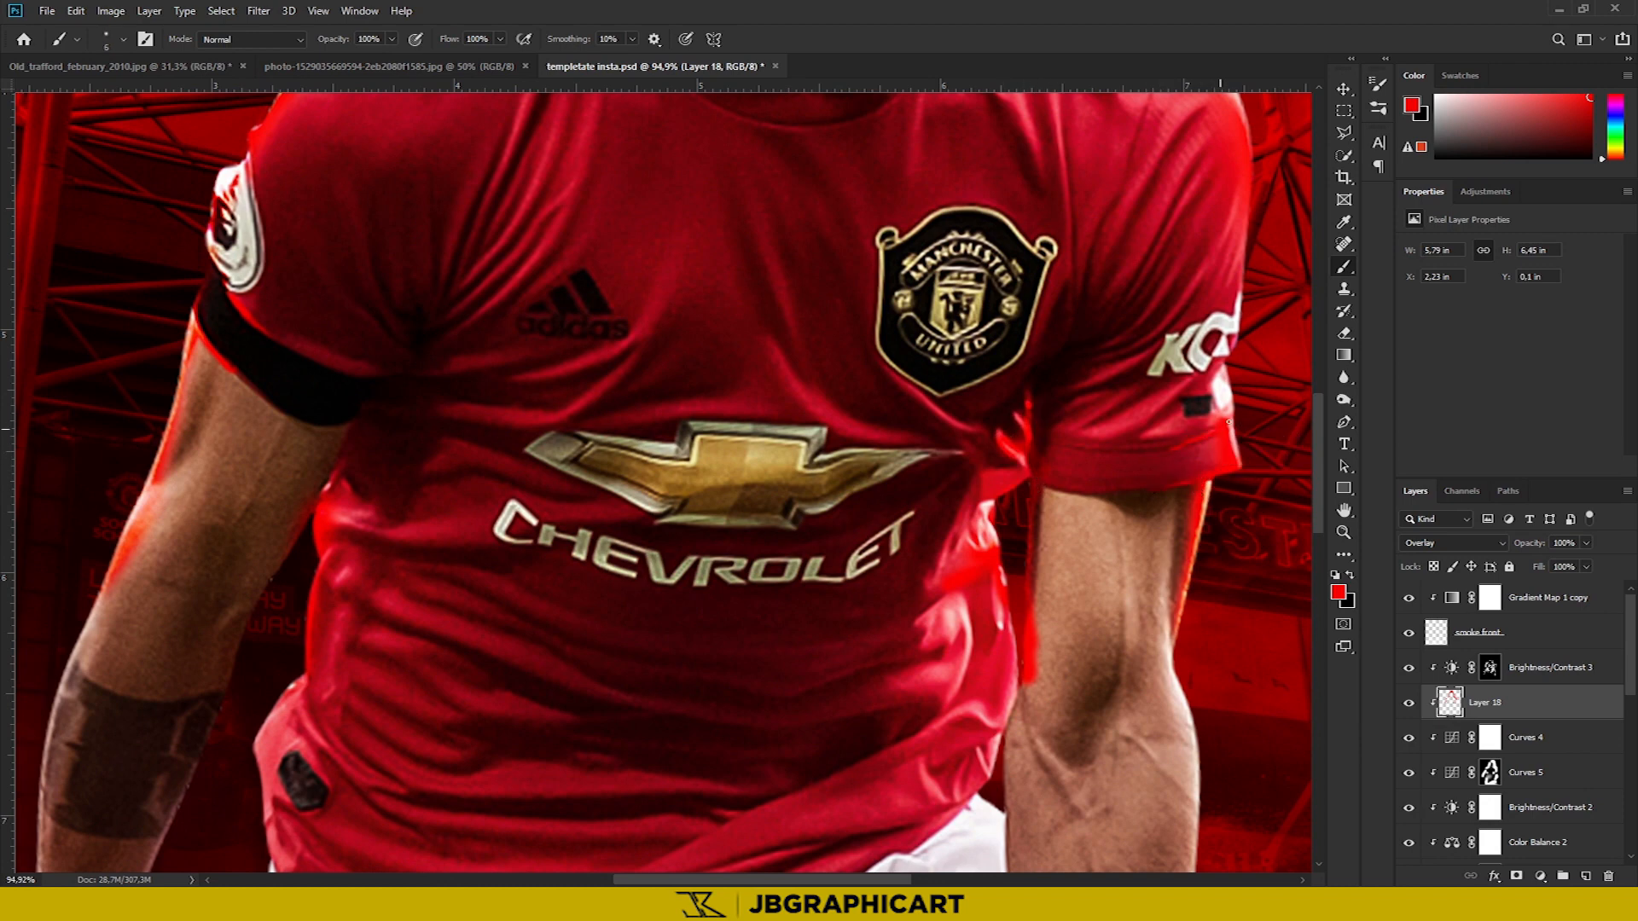
scroll(1226, 416, "down", 8)
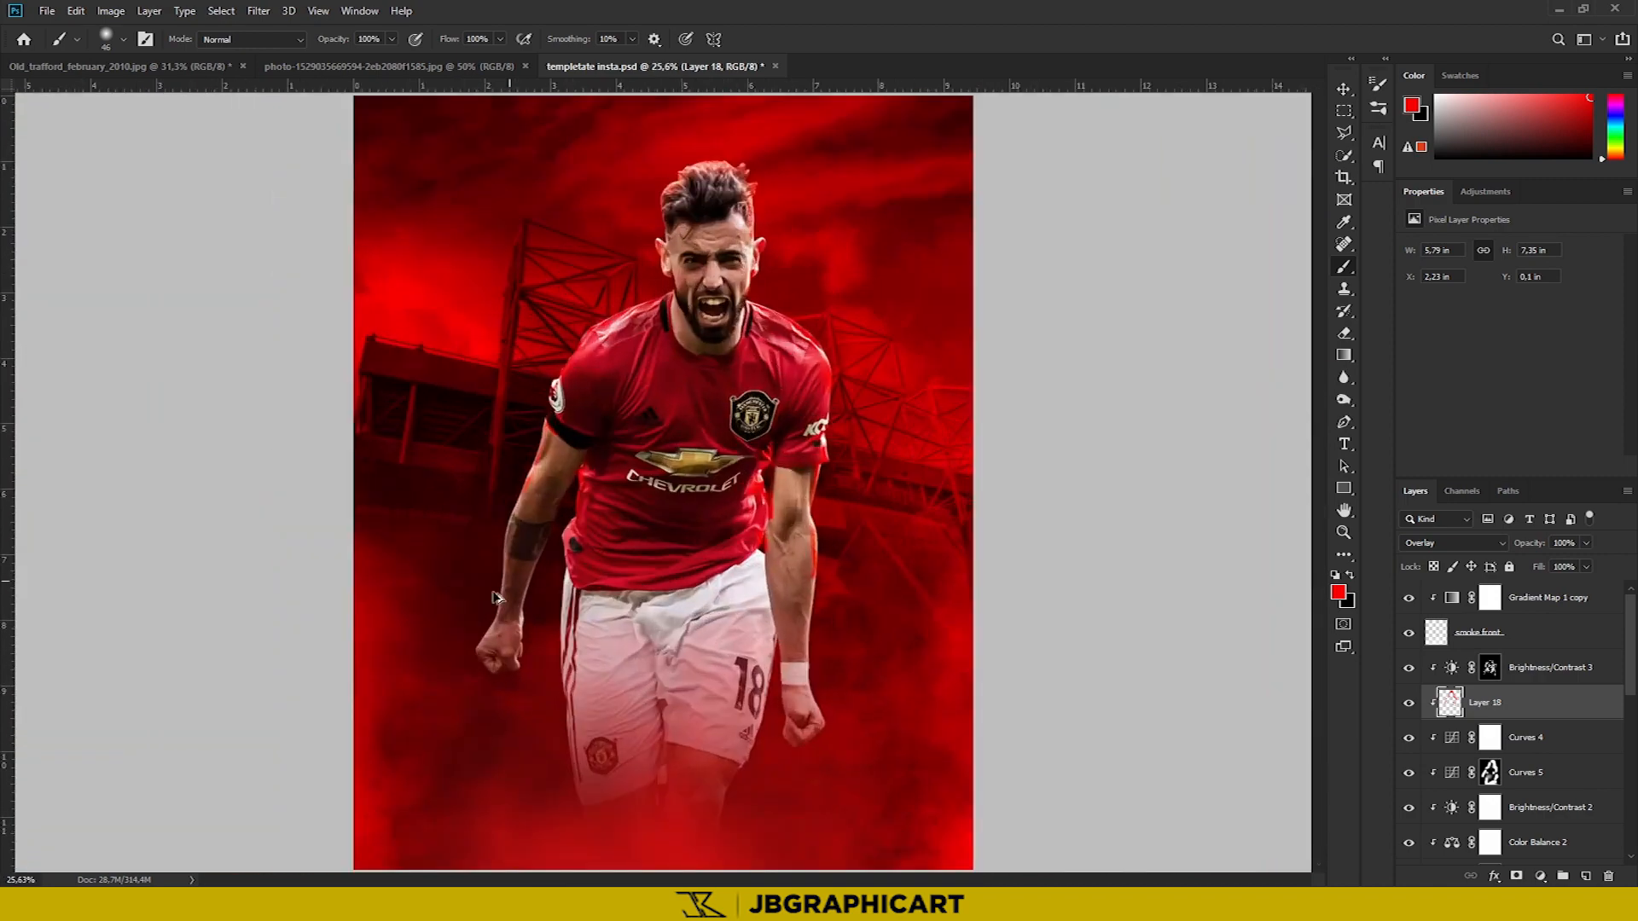
Paint red rim light along the forearms, shorts and lower body on Layer 18
scroll(497, 597, "up", 3)
mouse_move(563, 592)
left_mouse_down()
mouse_move(559, 708)
mouse_move(584, 544)
mouse_move(573, 647)
mouse_move(599, 539)
mouse_move(573, 740)
left_mouse_up()
mouse_move(566, 737)
left_mouse_down()
mouse_move(530, 749)
mouse_move(479, 681)
mouse_move(468, 622)
mouse_move(486, 523)
mouse_move(618, 461)
left_mouse_up()
scroll(958, 697, "down", 3)
scroll(617, 808, "down", 3)
left_click_drag(618, 807, 805, 808)
mouse_move(622, 815)
left_mouse_down()
mouse_move(879, 787)
mouse_move(866, 807)
mouse_move(1109, 743)
left_mouse_up()
left_click_drag(1131, 676, 896, 676)
left_click_drag(1115, 427, 1023, 427)
scroll(1051, 378, "down", 3)
scroll(1055, 384, "down", 1)
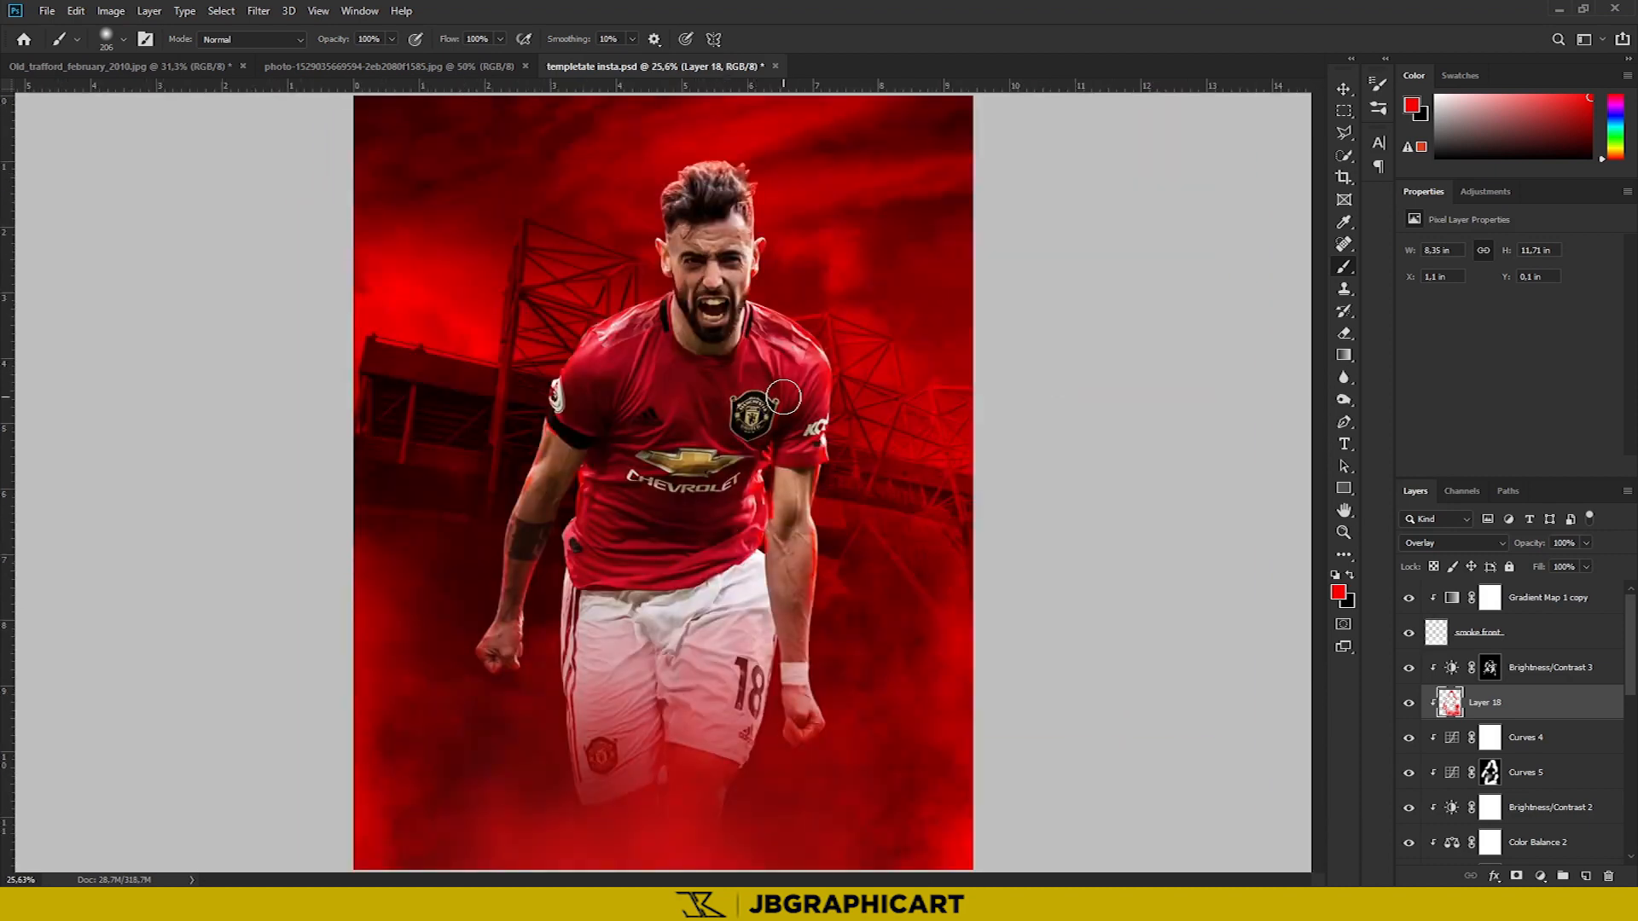
left_click(1451, 543)
left_click(1416, 481)
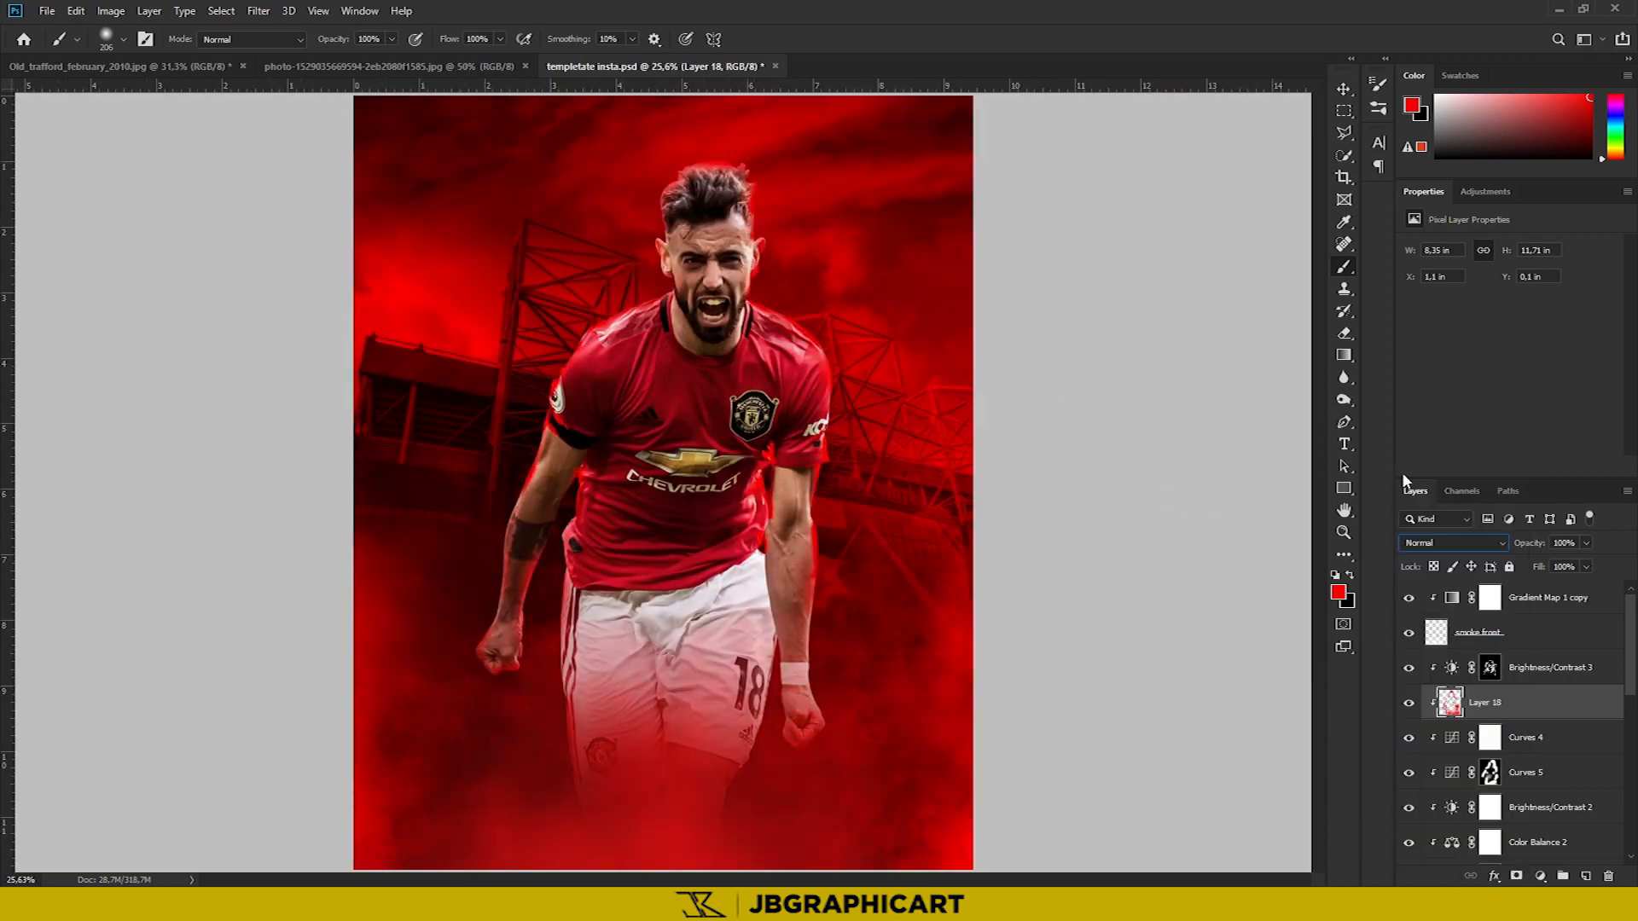
left_click(1450, 542)
left_click(1435, 667)
Set the fill of Layer 18 to 35%
left_click(1585, 567)
left_click(1536, 589)
left_click(1524, 706)
Duplicate Layer 18 and set the copy to Normal blend mode with 21% fill
key("ctrl+j")
left_click(1467, 543)
left_click(1416, 482)
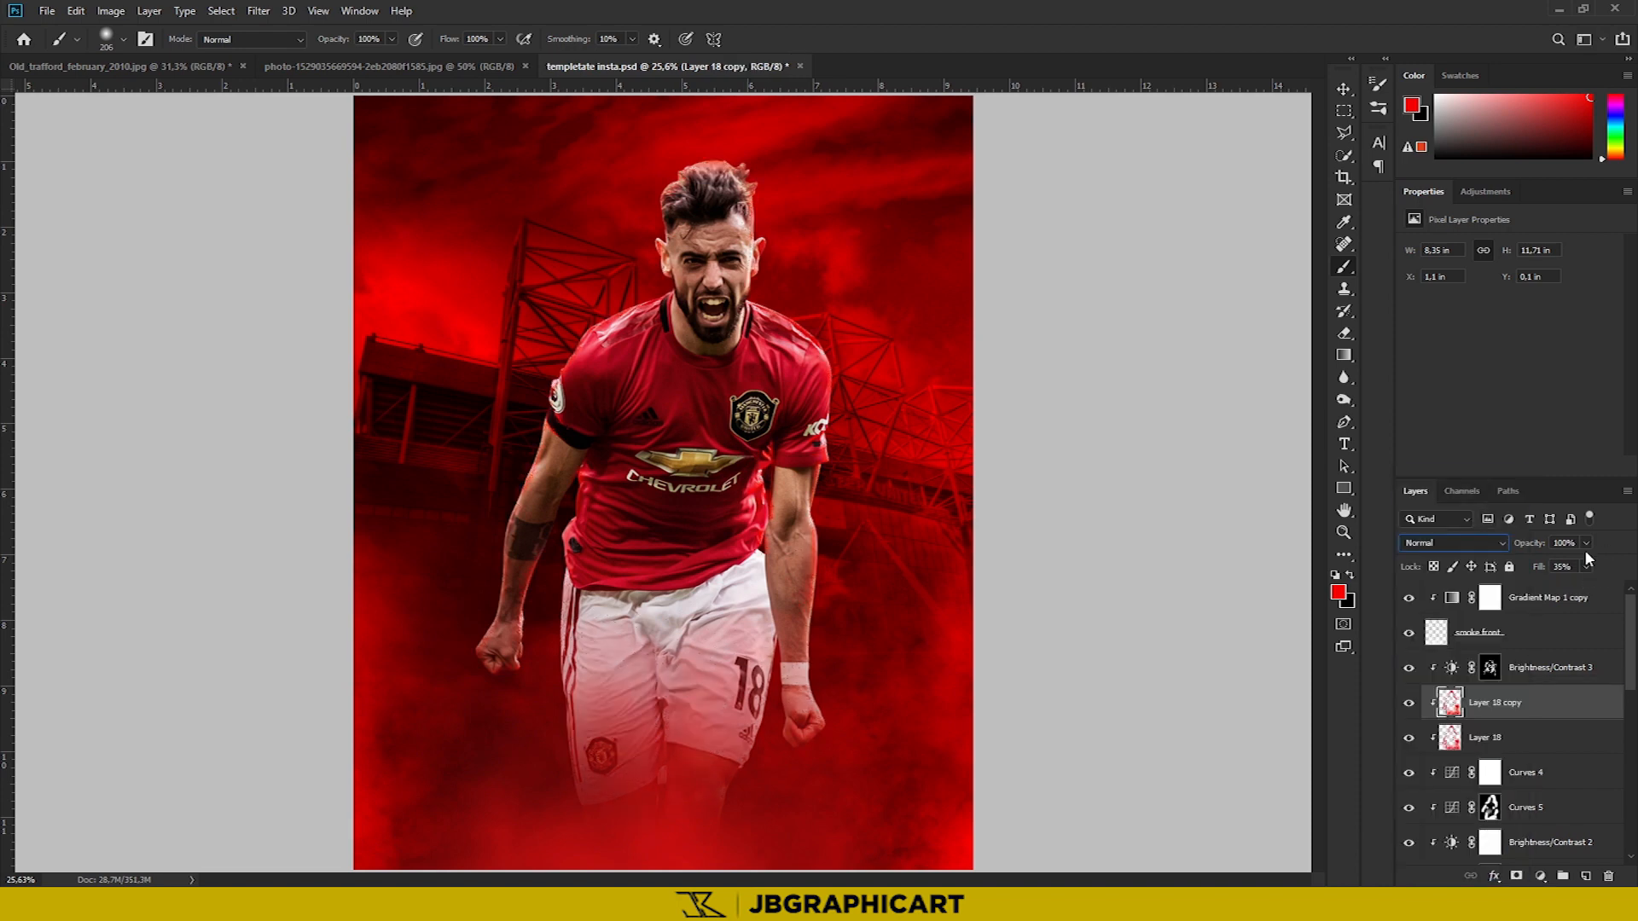
left_click(1344, 89)
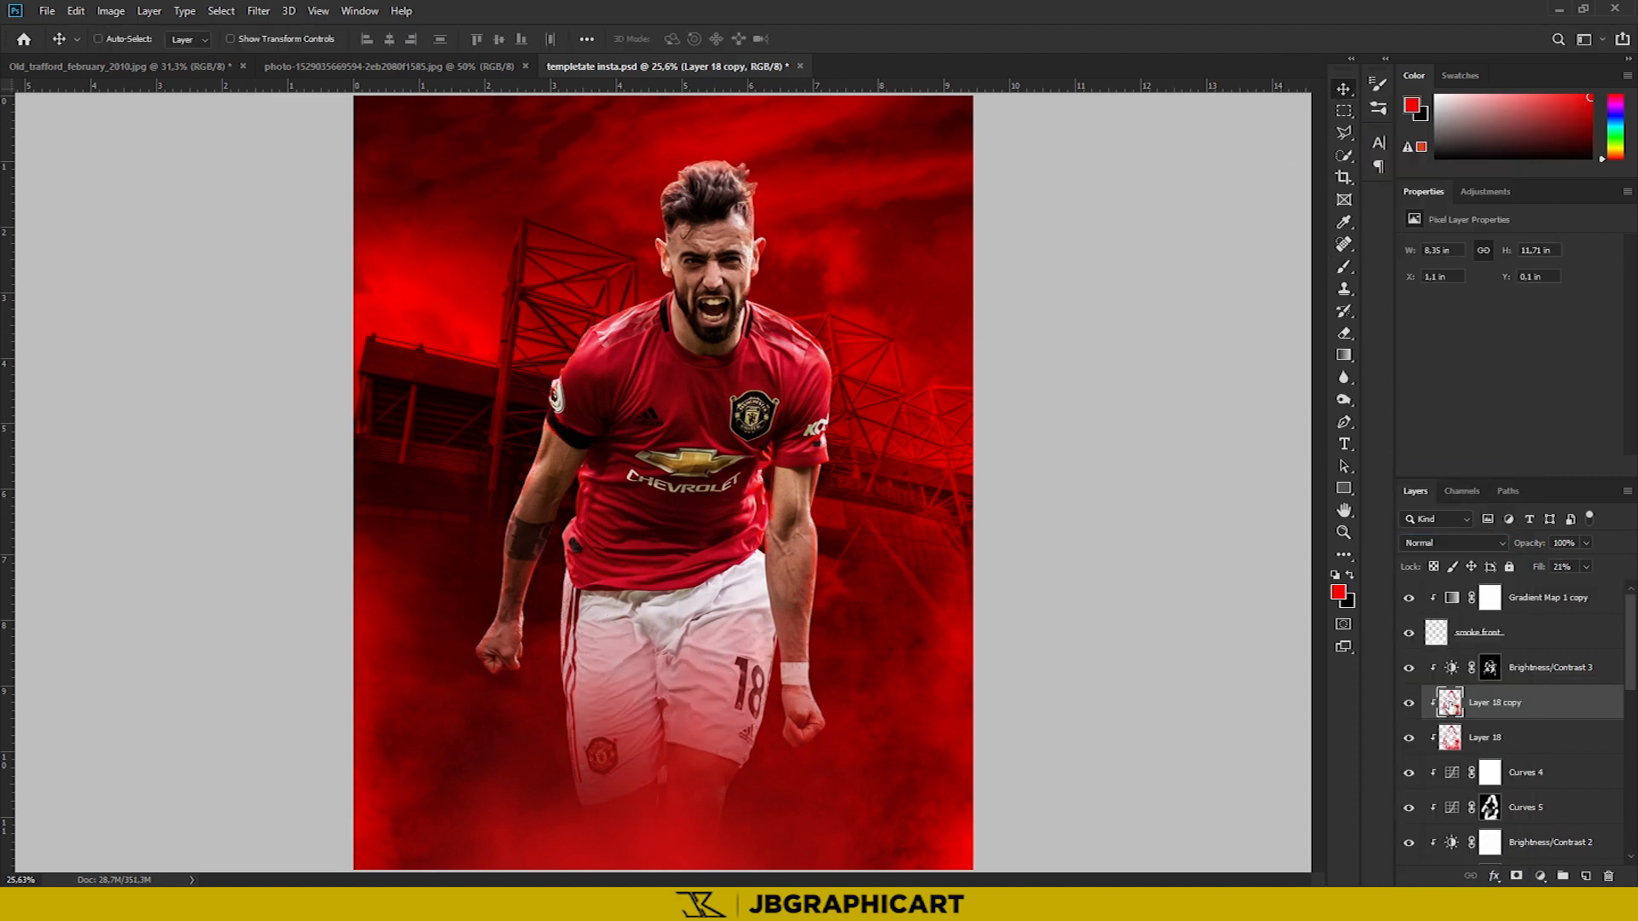
Check the rim light's effect on the player and set the fill of Layer 18 copy to 40%
left_click(1409, 702)
left_click(1409, 737)
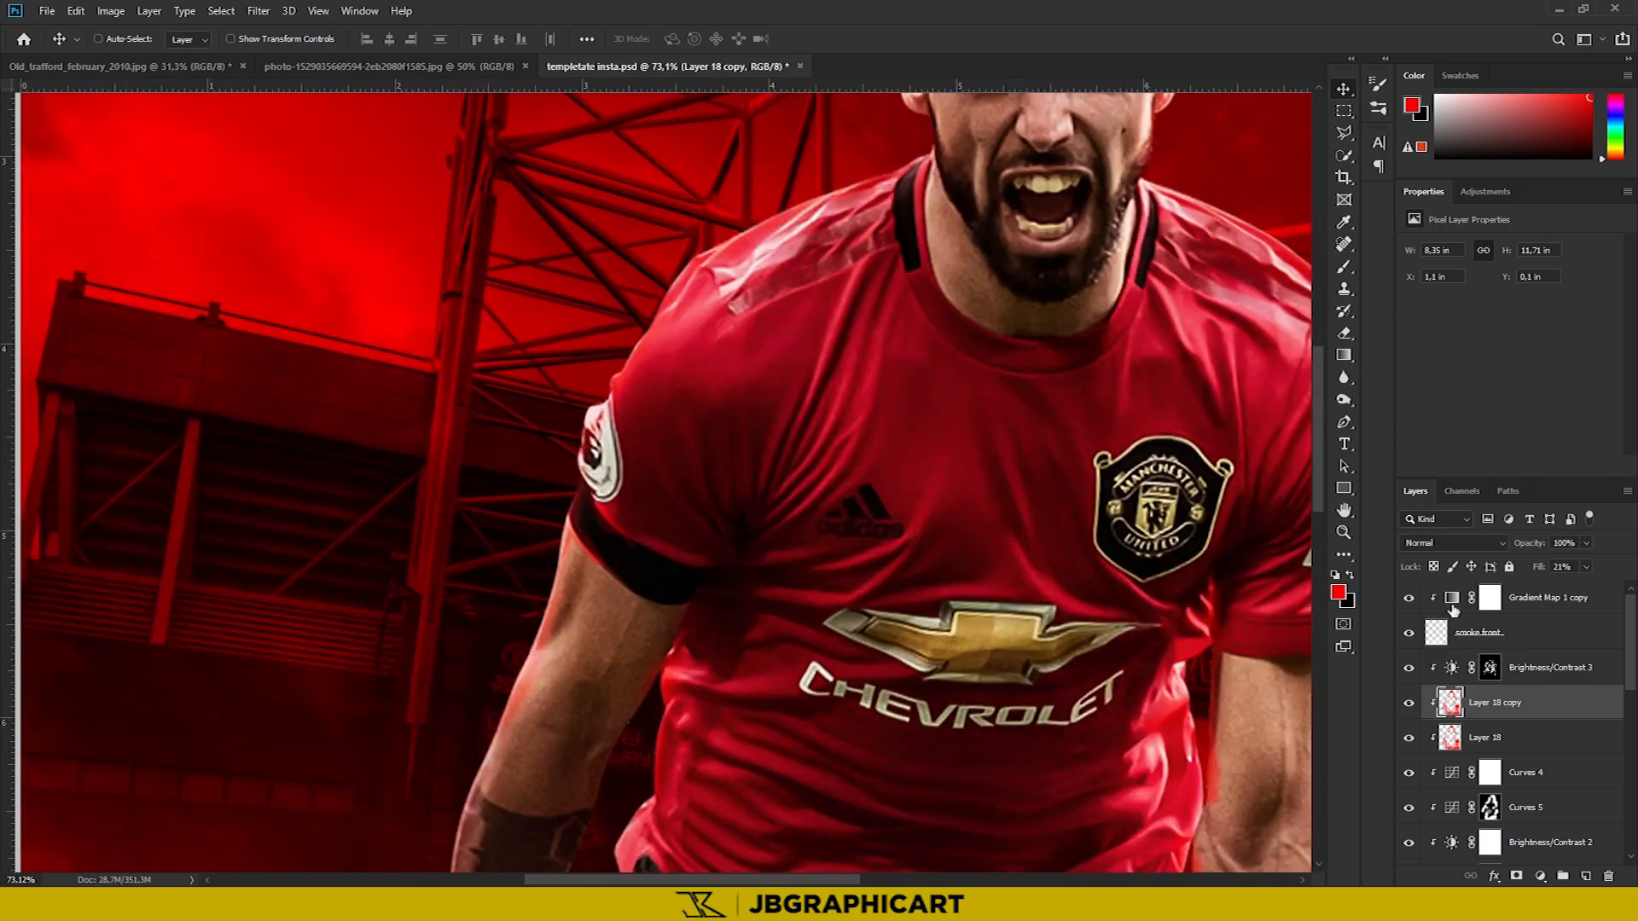
key("e")
scroll(432, 578, "down", 4)
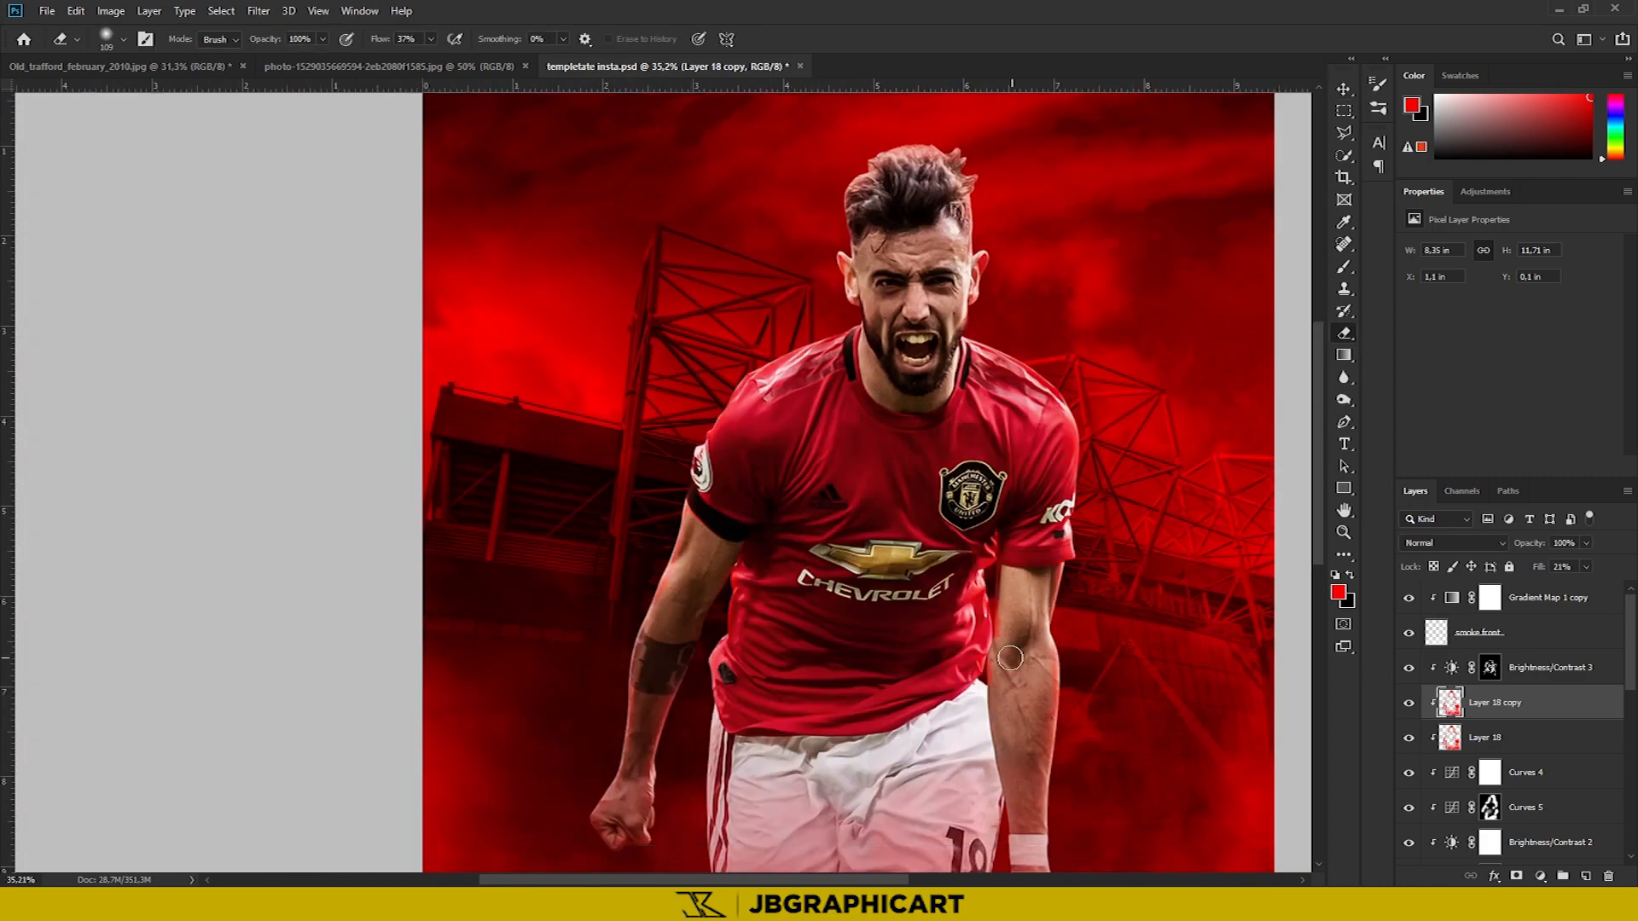
scroll(726, 715, "down", 2)
scroll(1065, 479, "down", 2)
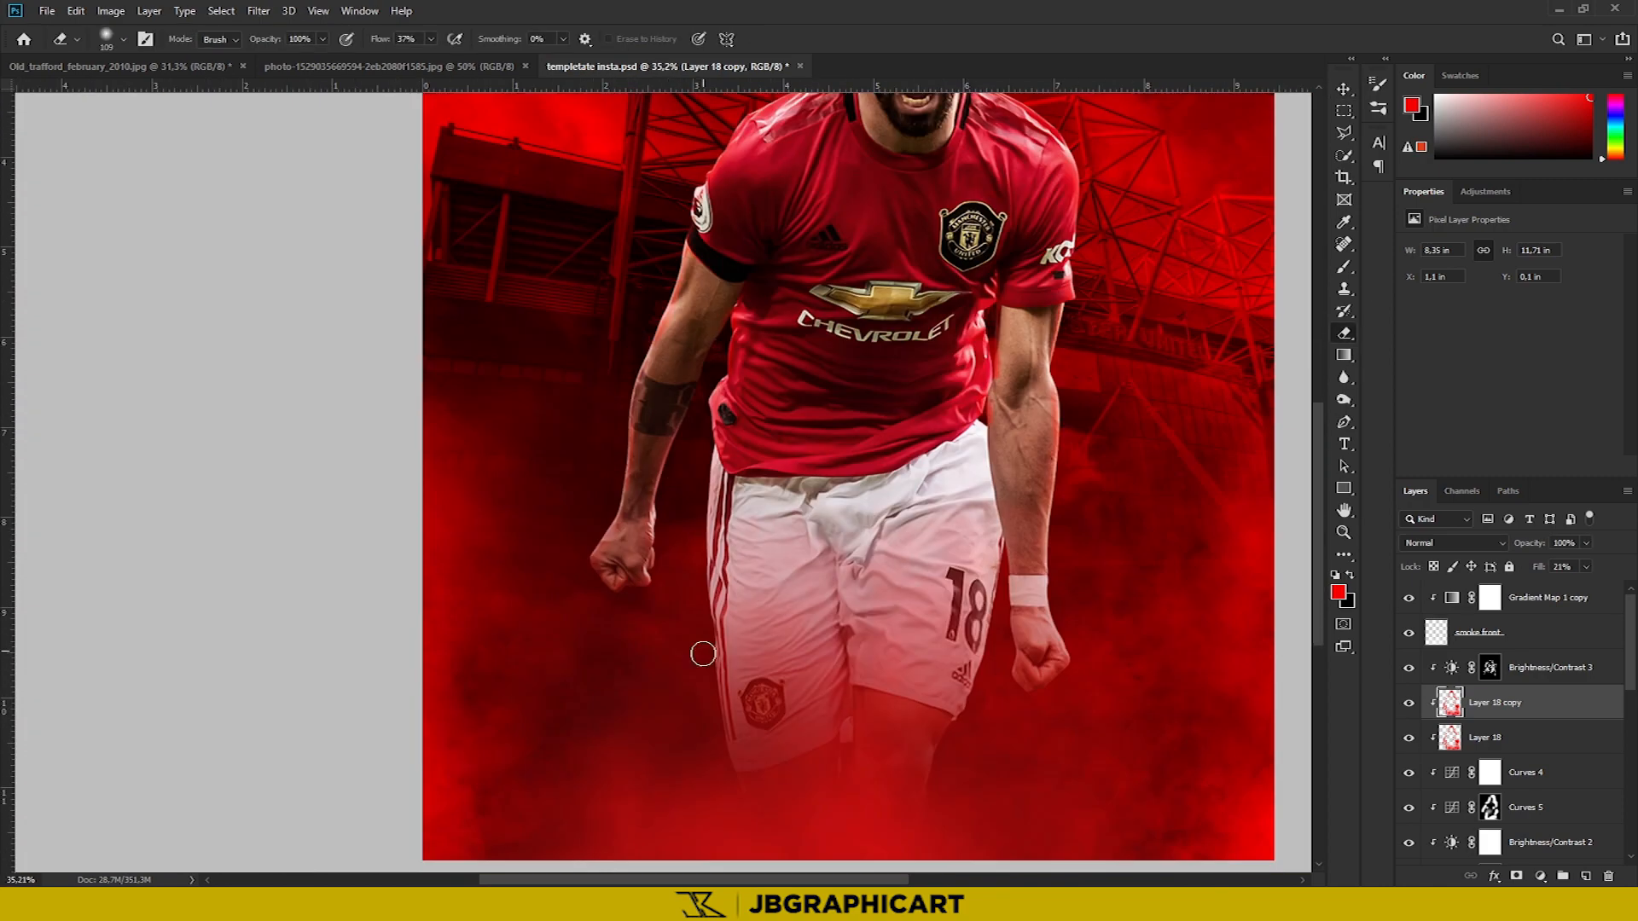
scroll(662, 684, "down", 3)
scroll(877, 387, "up", 5)
left_click_drag(1574, 585, 1580, 587)
key("ctrl+0")
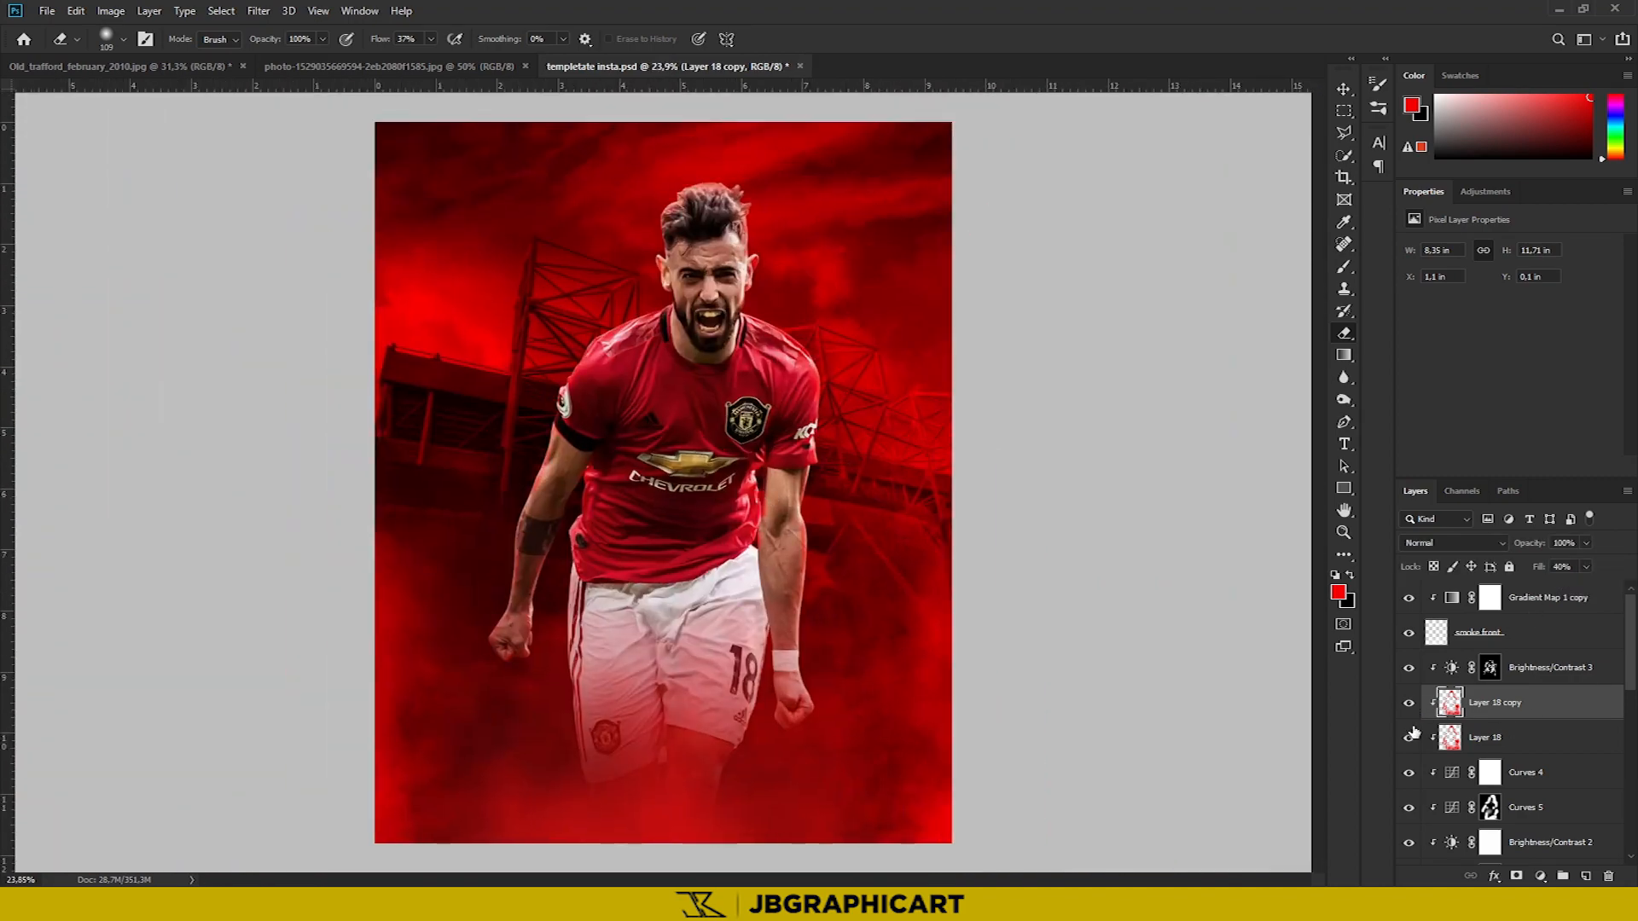
Try extra red rim light around the head, shoulders and arm on a new layer above Layer 18 copy
left_click(1338, 91)
scroll(693, 184, "up", 1)
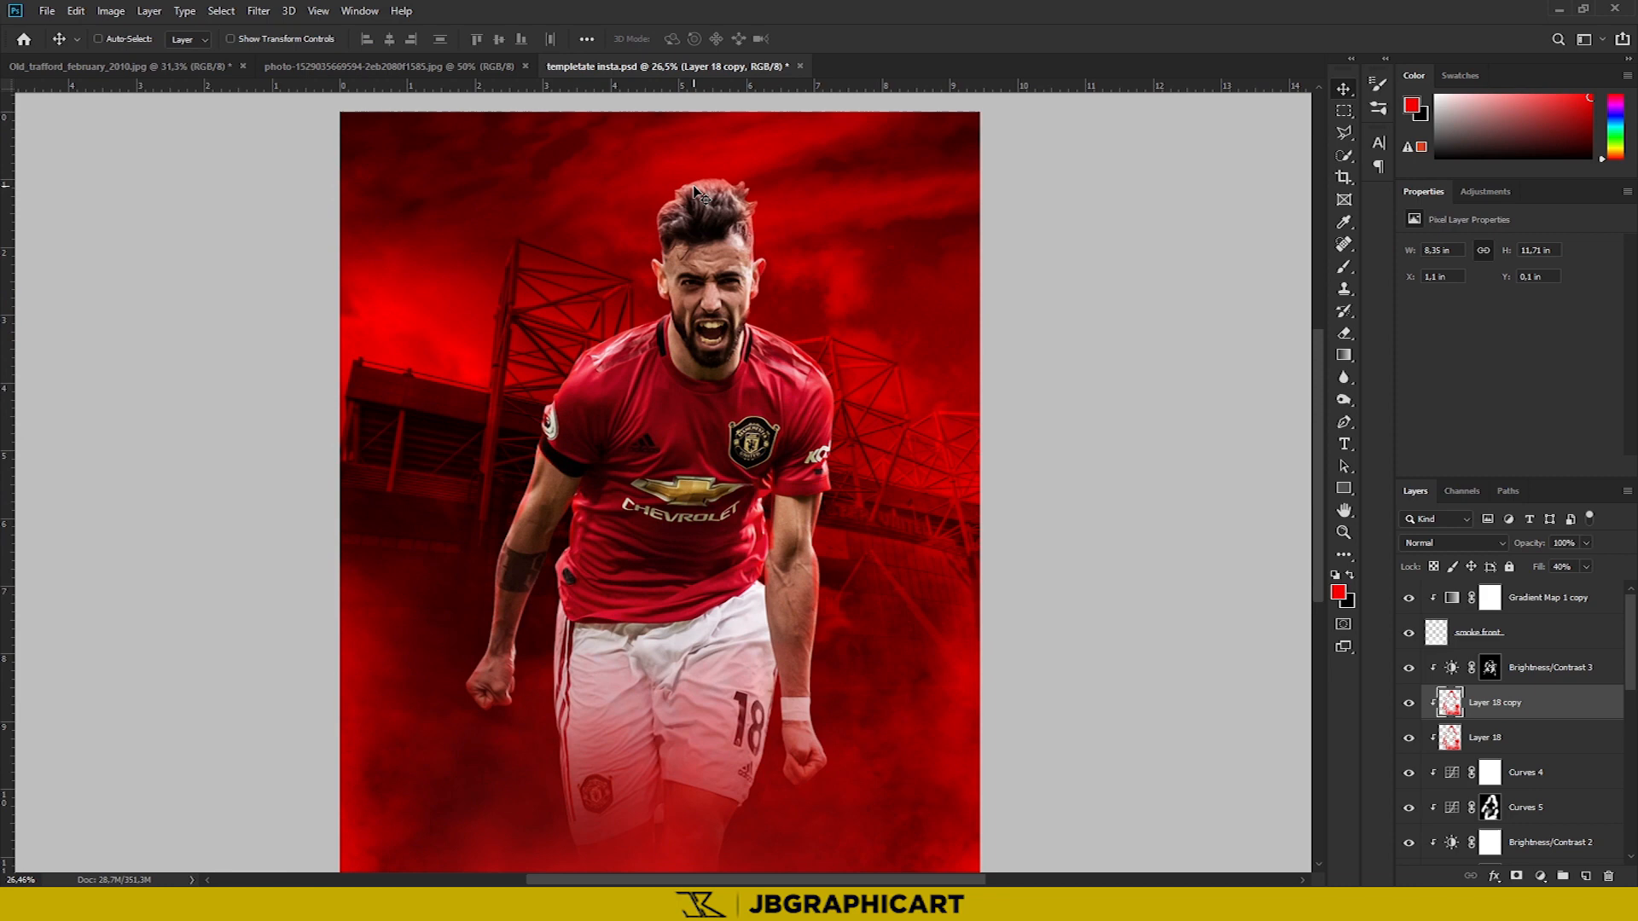
left_click(1587, 876)
scroll(693, 194, "up", 4)
key("b")
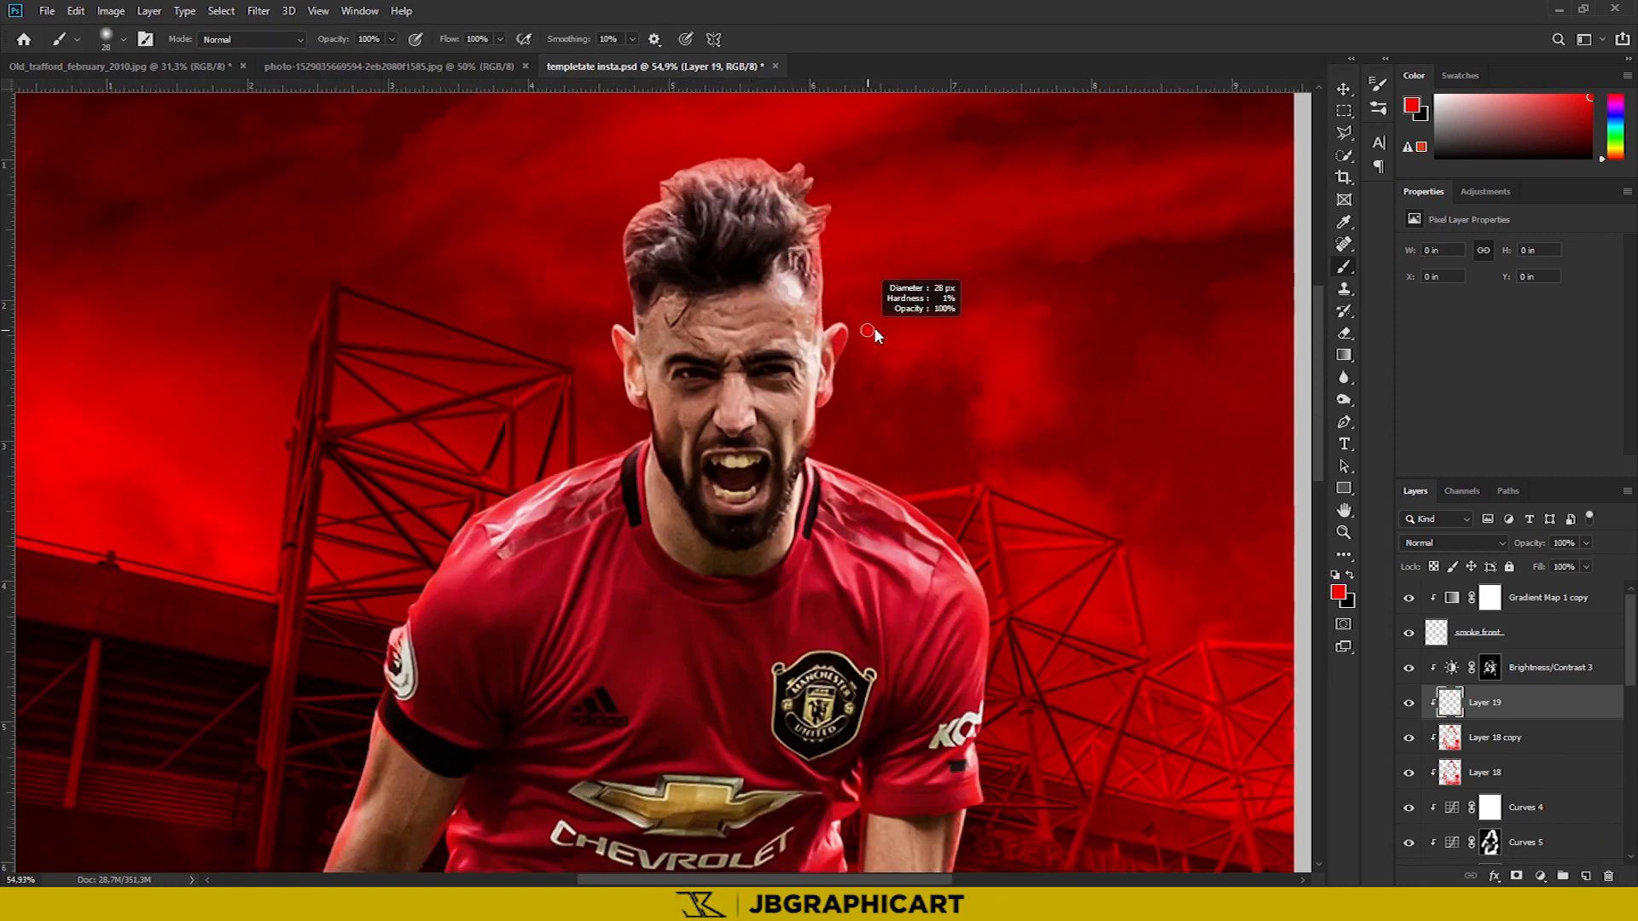
left_click_drag(917, 504, 1003, 698)
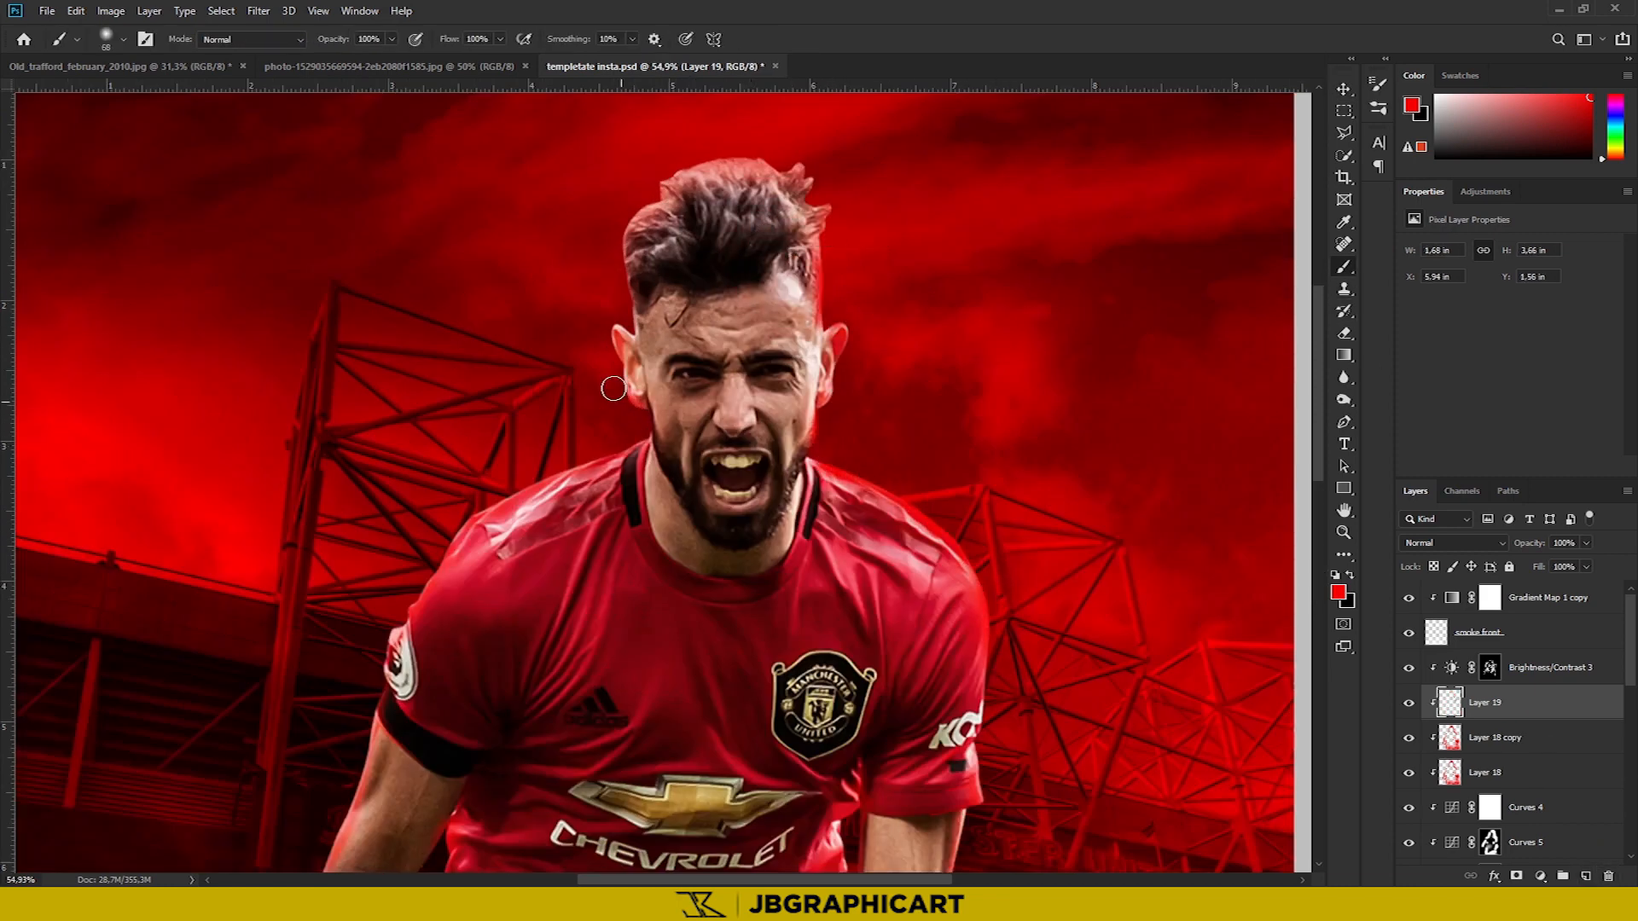
left_click_drag(659, 163, 760, 149)
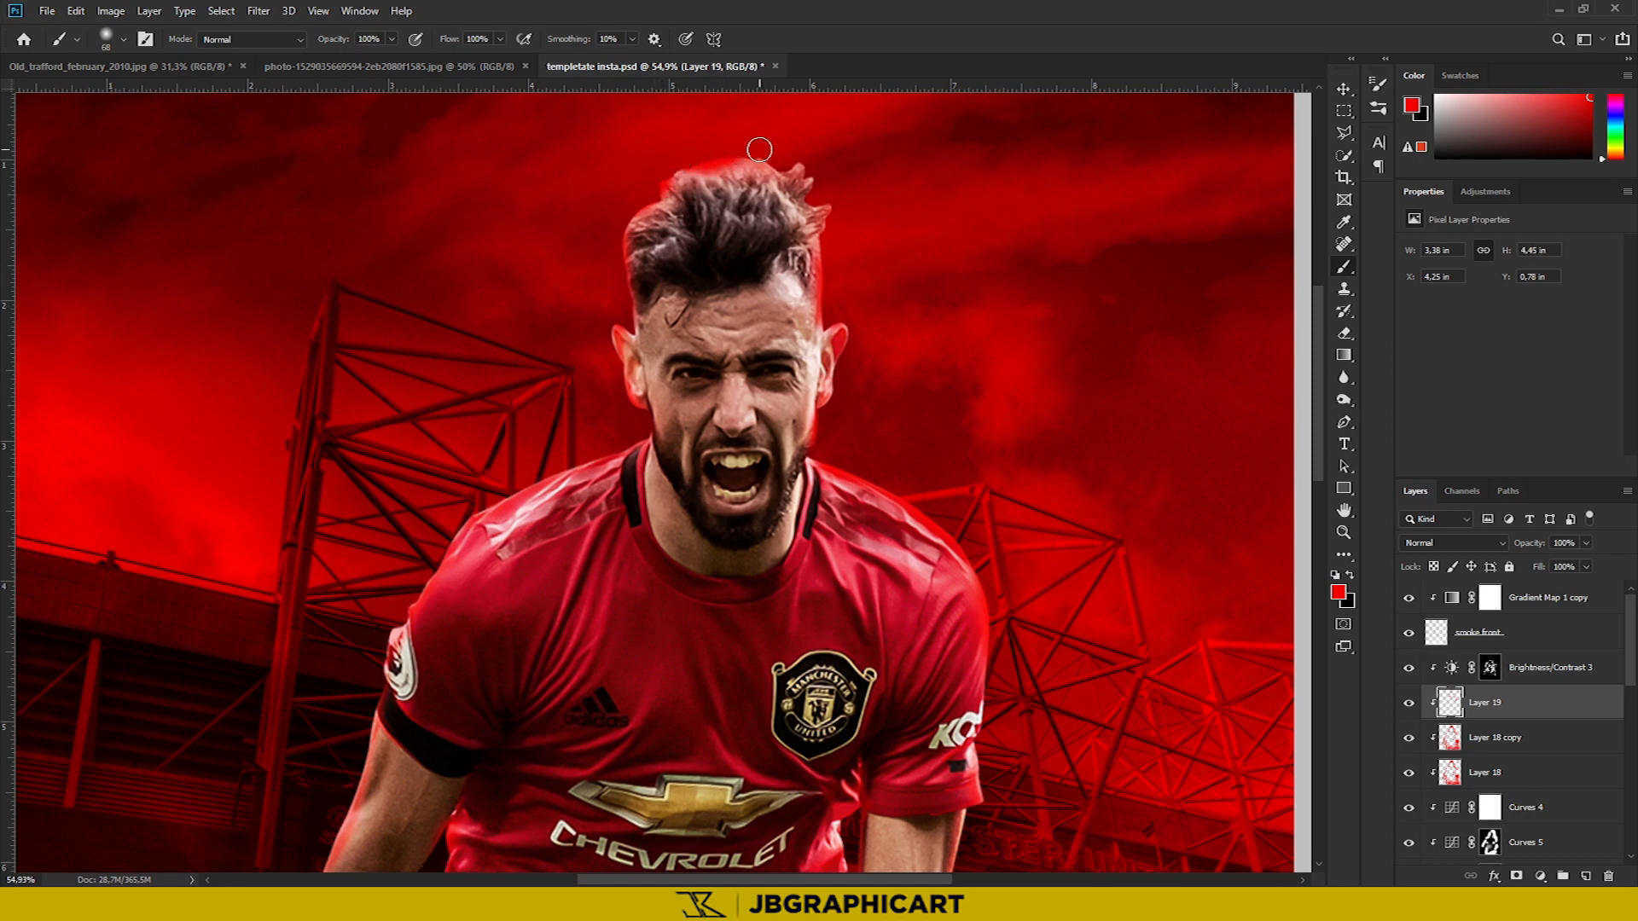
scroll(835, 259, "down", 2)
mouse_move(384, 647)
left_mouse_down()
mouse_move(303, 753)
mouse_move(311, 817)
left_mouse_up()
Set the opacity of Layer 19 to 46% and compare the poster with and without it
left_click(1586, 543)
left_click_drag(1554, 560, 1544, 563)
key("ctrl+0")
key("e")
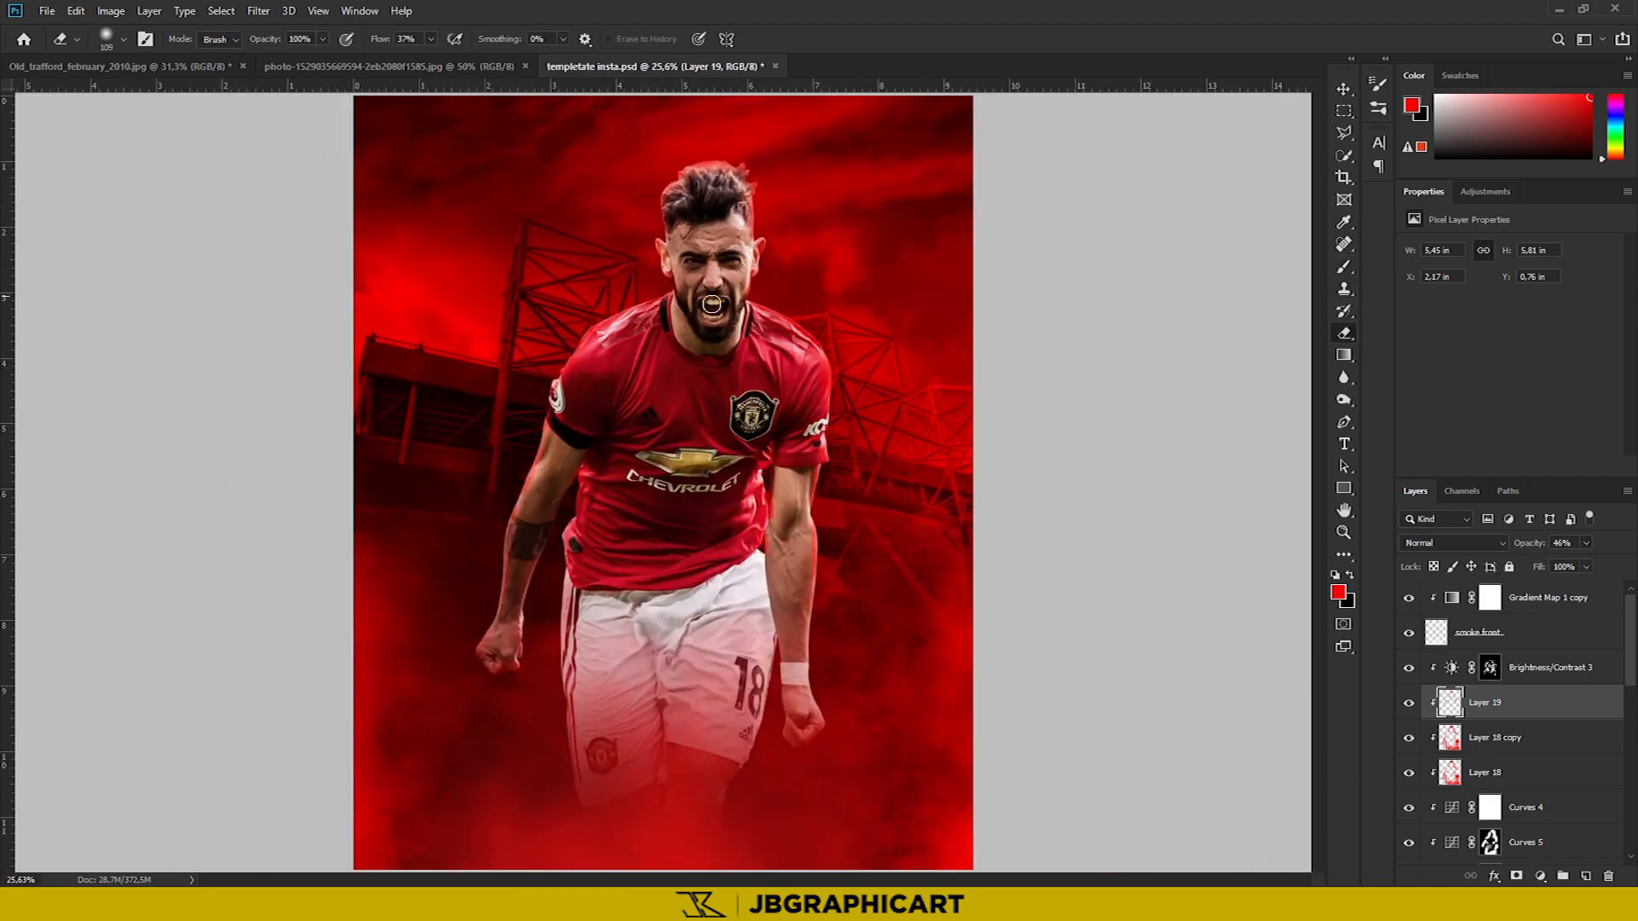
left_click(1409, 703)
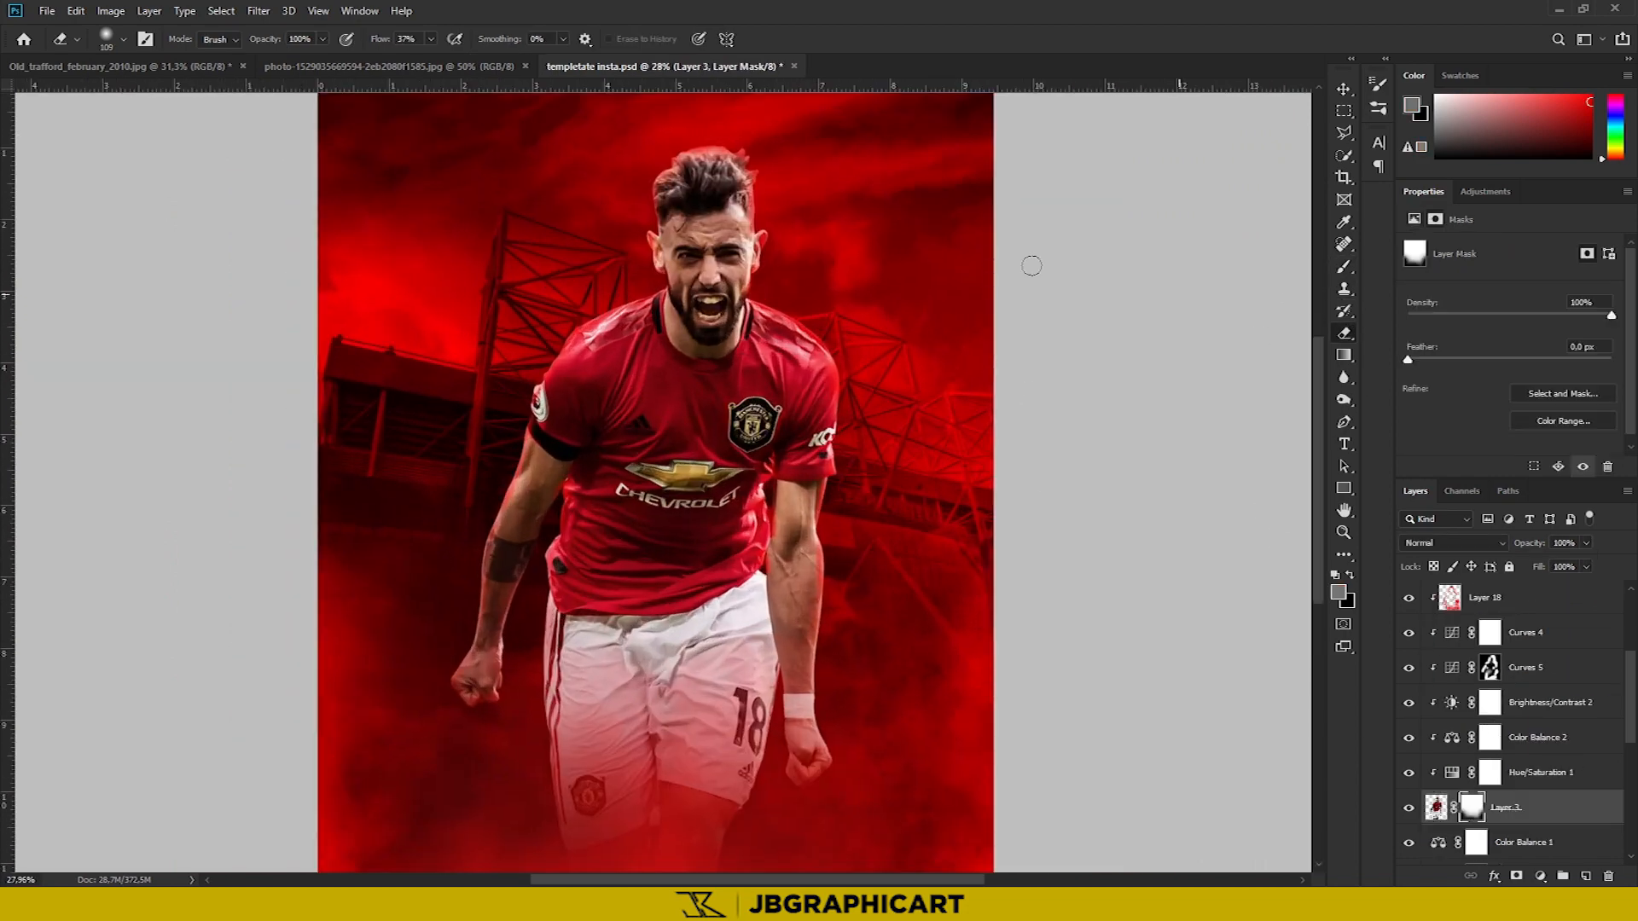
Erase the hard edge around the top of the player's hair on the Layer 3 mask, using progressively smaller eraser sizes
scroll(775, 181, "up", 5)
mouse_move(775, 181)
left_mouse_down()
mouse_move(732, 167)
mouse_move(813, 199)
mouse_move(773, 180)
mouse_move(812, 245)
left_mouse_up()
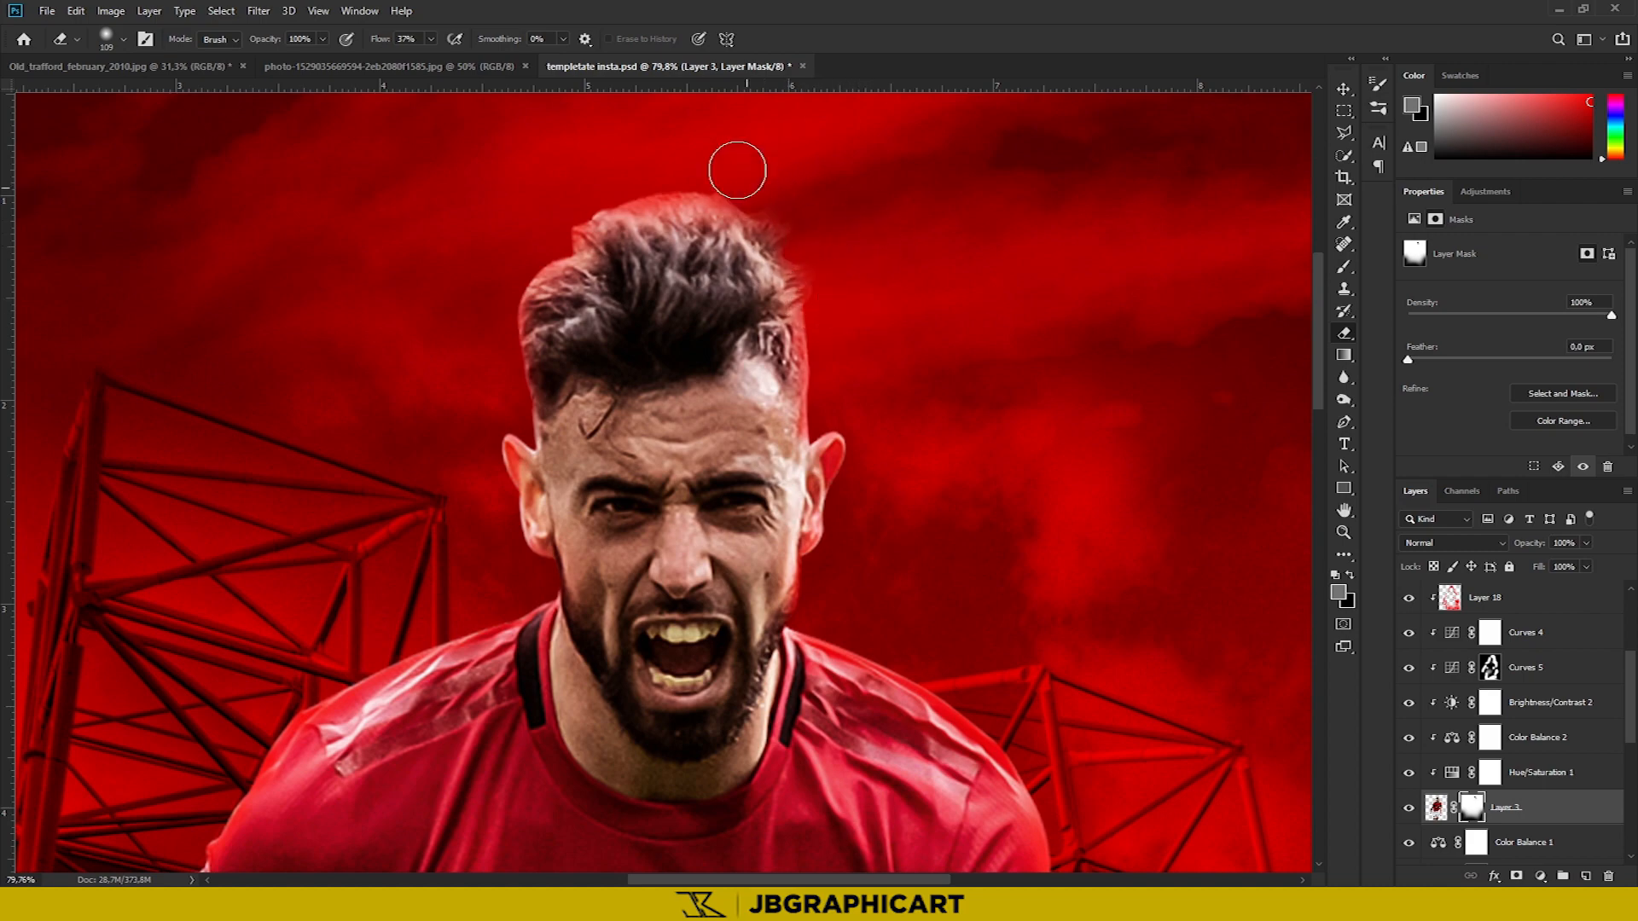
key("bracketleft")
key("bracketleft")
key("bracketleft")
key("bracketleft")
key("bracketleft")
key("bracketleft")
key("bracketleft")
key("bracketleft")
scroll(764, 203, "down", 1)
key("bracketleft")
key("bracketleft")
scroll(764, 203, "up", 7)
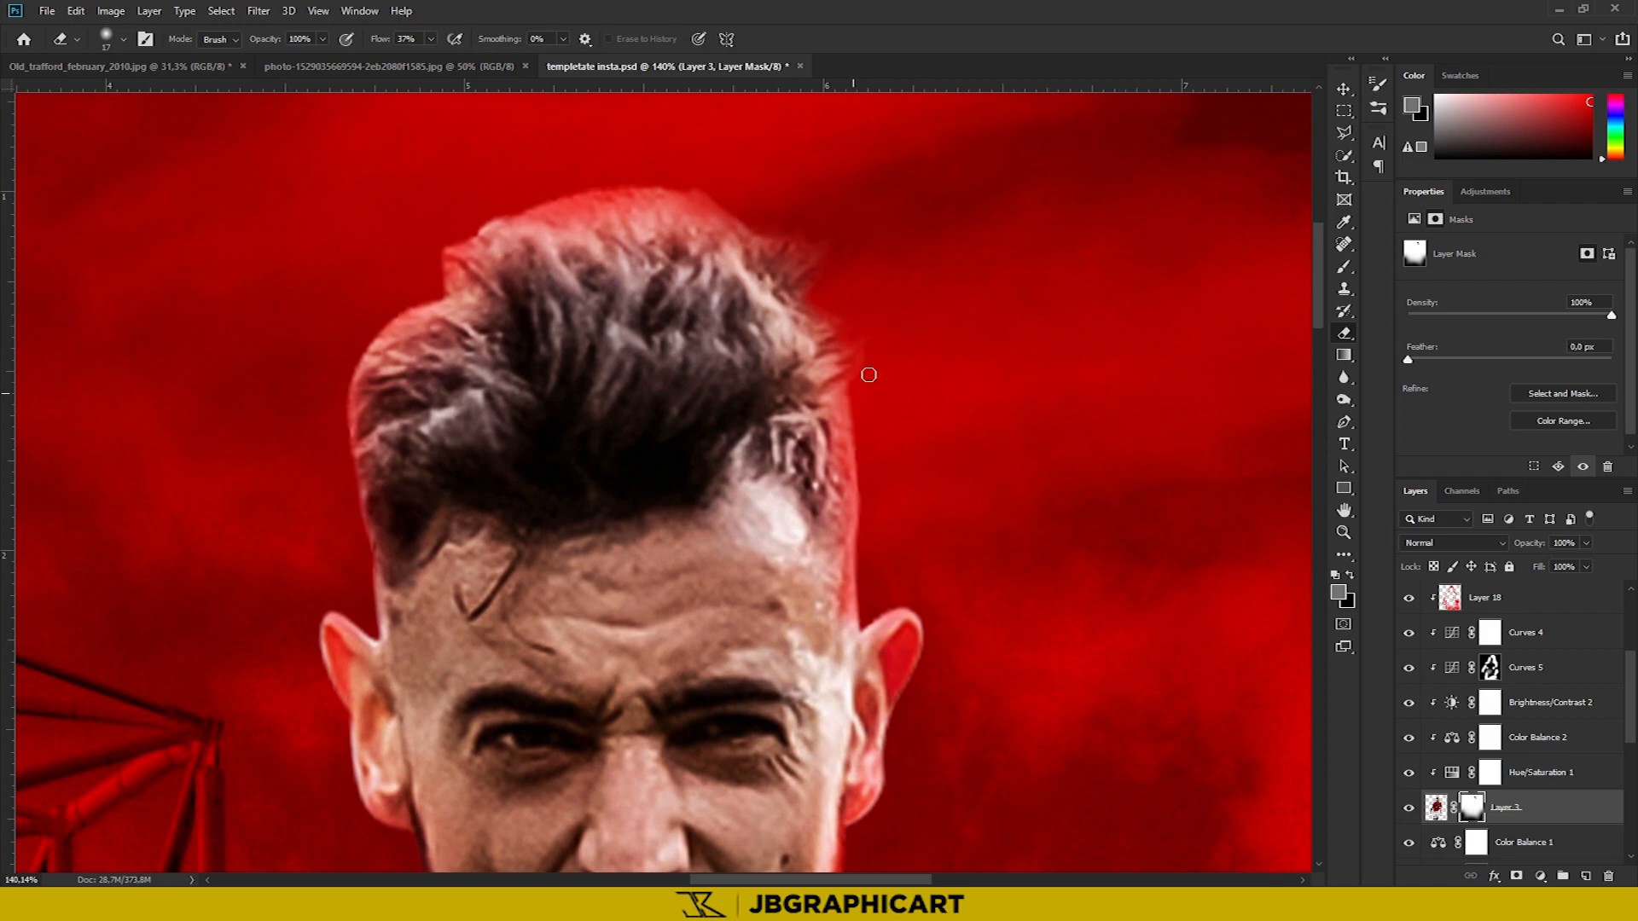
Refine the rest of the hair outline on the Layer 3 mask with larger and smaller erasers
scroll(829, 252, "down", 14)
scroll(656, 211, "up", 8)
key("bracketright")
key("bracketright")
key("bracketright")
key("bracketright")
key("bracketright")
key("bracketright")
key("bracketright")
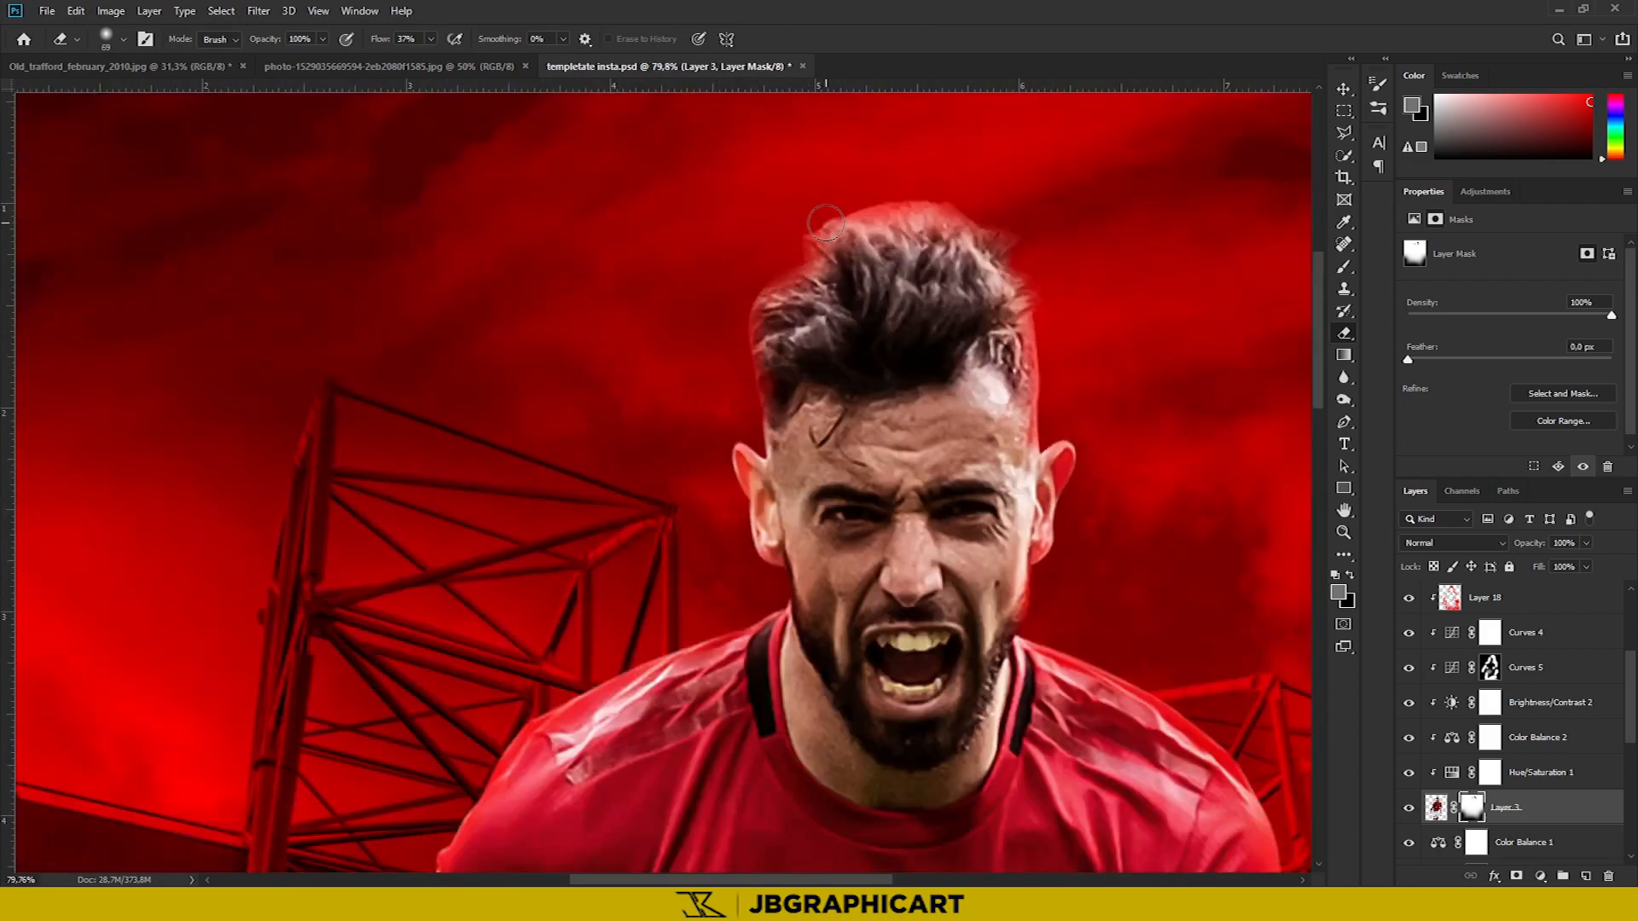
scroll(877, 125, "down", 12)
scroll(703, 171, "up", 12)
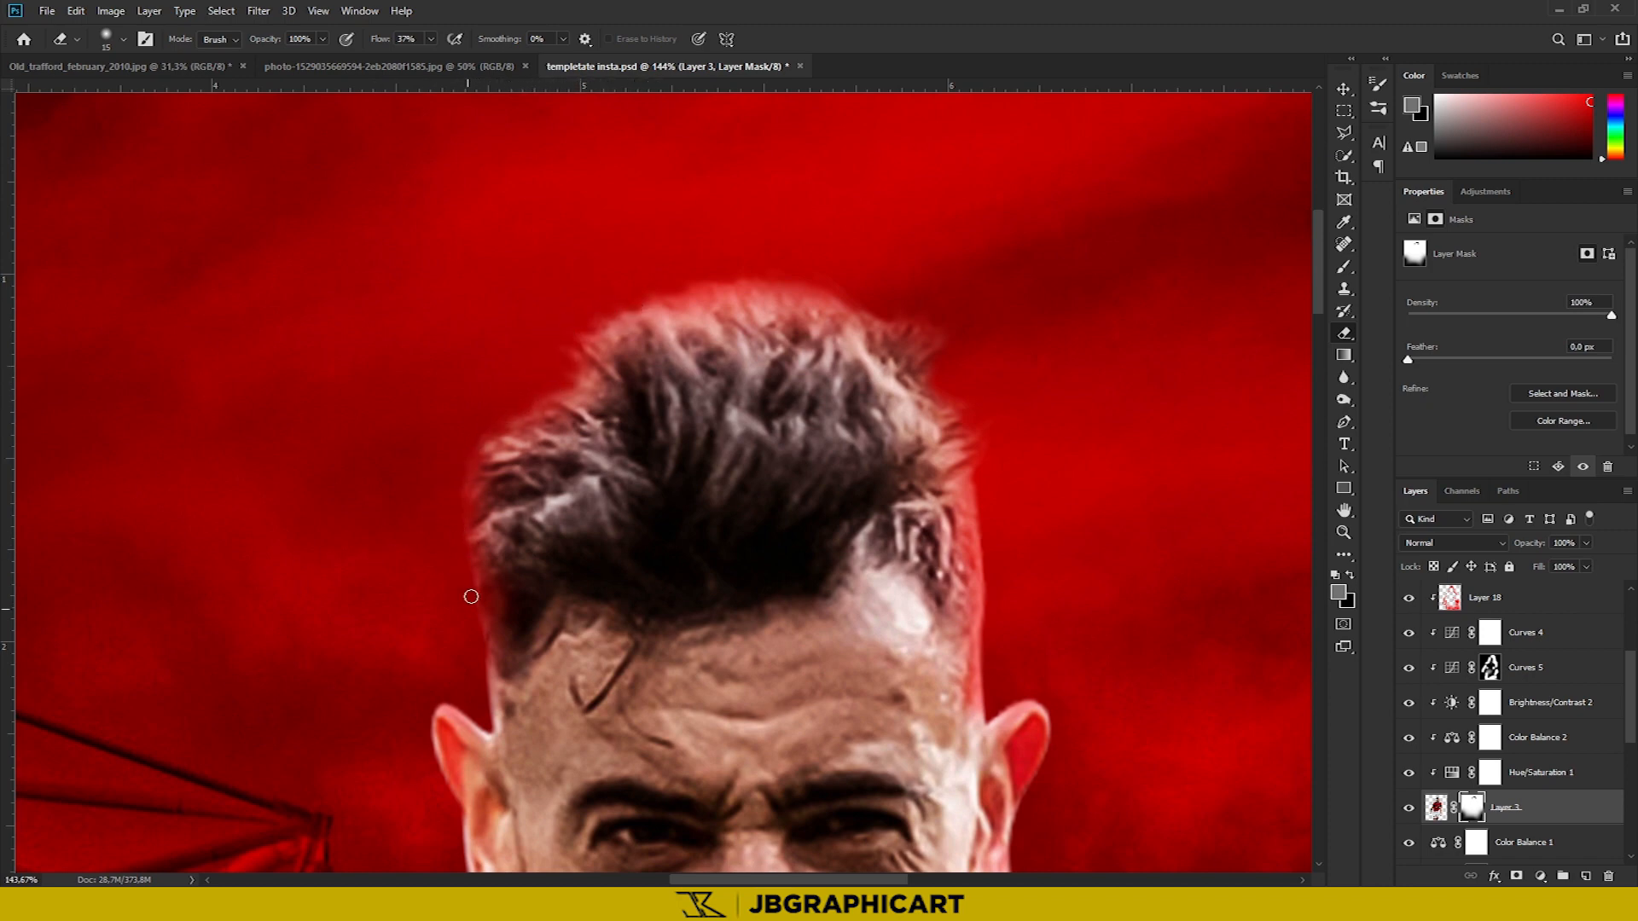
scroll(365, 424, "down", 10)
scroll(755, 192, "up", 9)
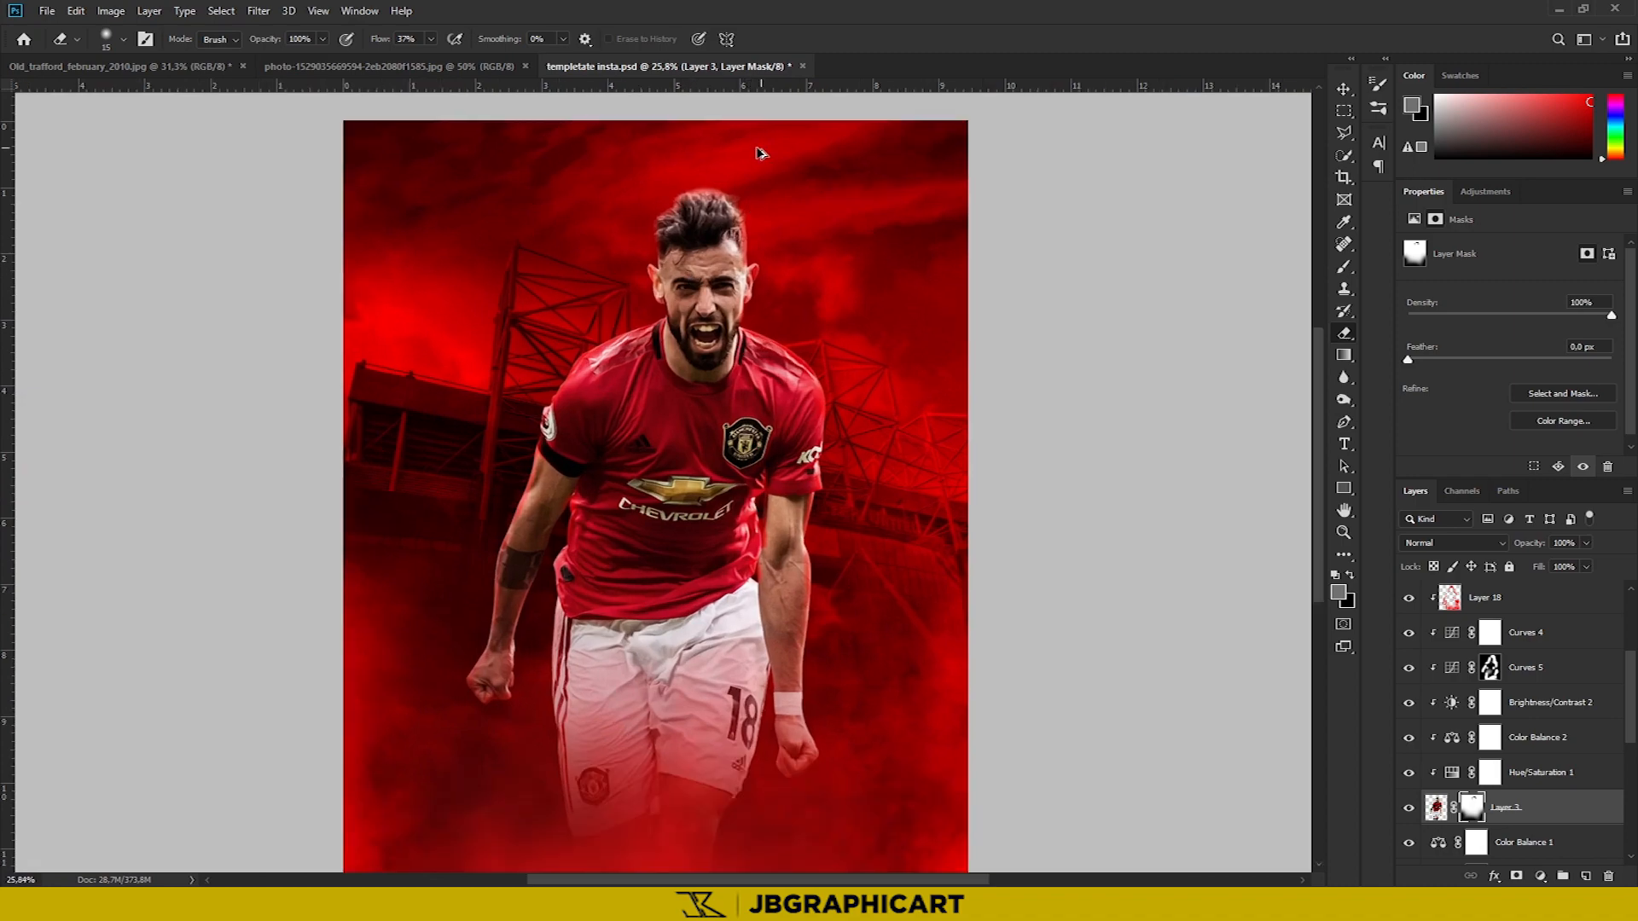
Compare the head with and without Layer 19 and delete that layer
scroll(1428, 640, "up", 4)
left_click(1410, 703)
left_click(1410, 703)
left_click(1553, 693)
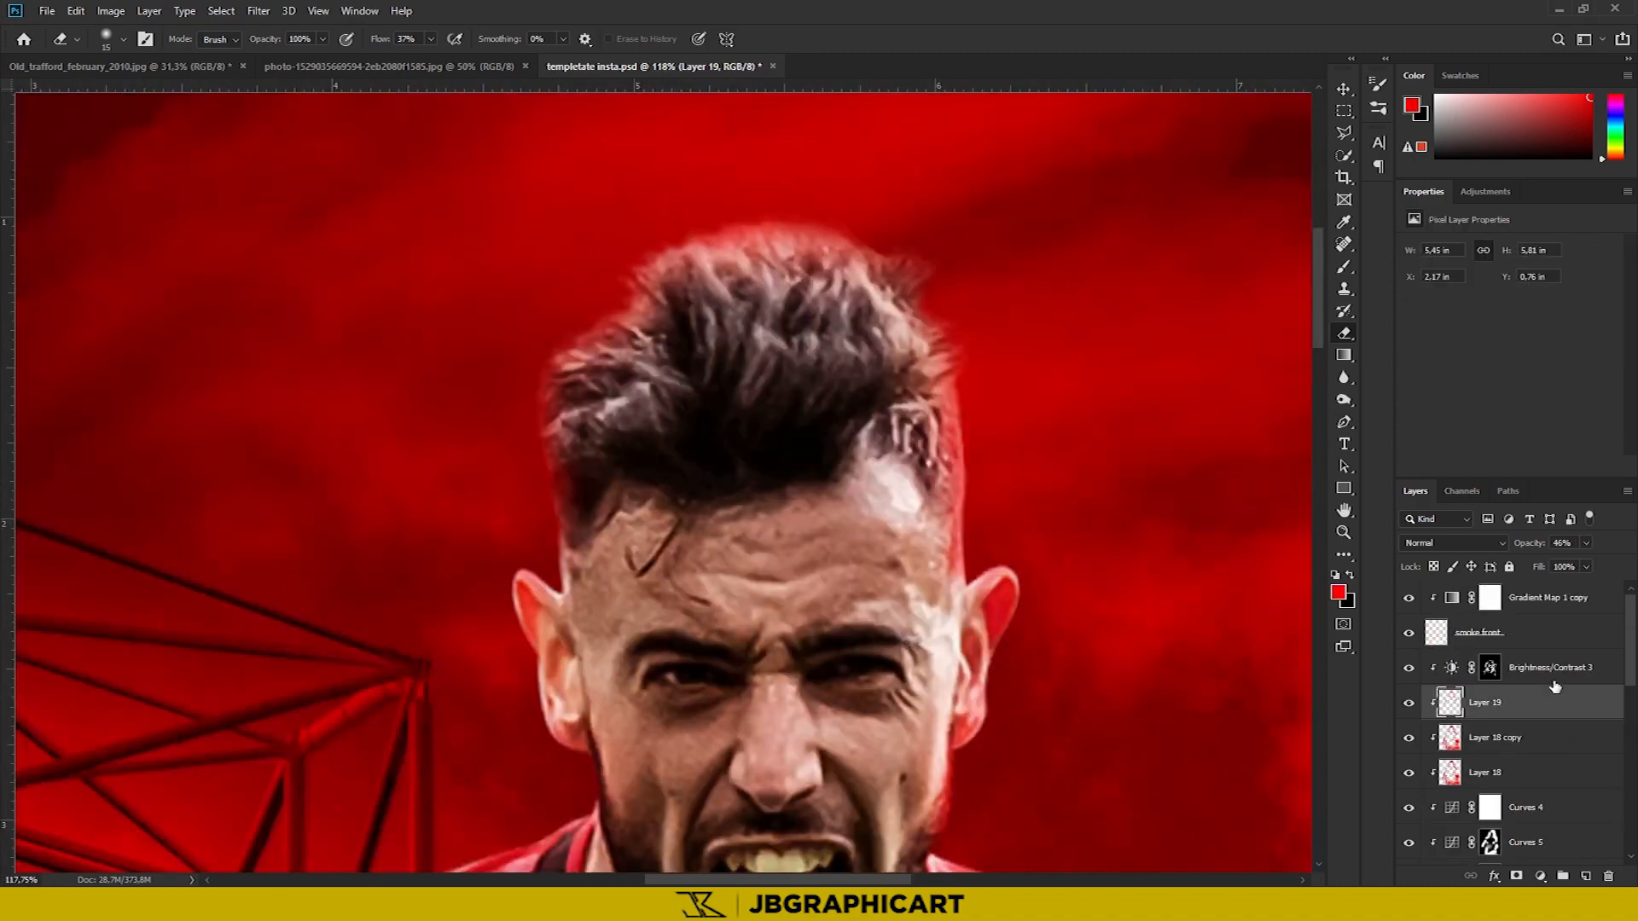
key("Delete")
left_click(1410, 704)
key("ctrl+0")
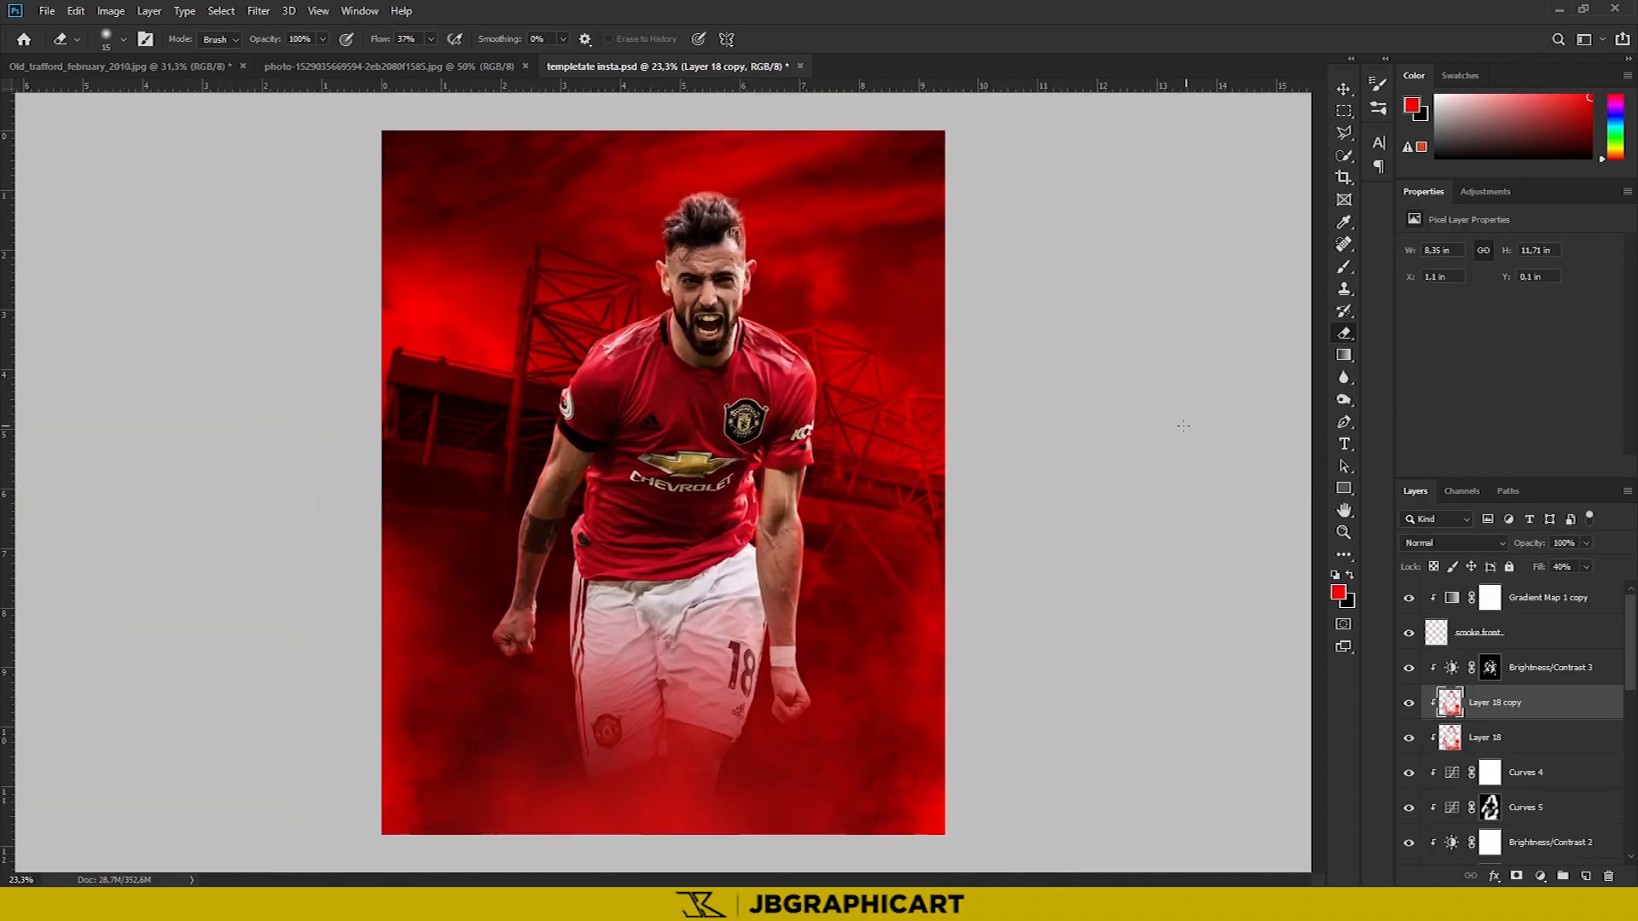
Compare the poster with the two rim-light layers hidden and shown, and inspect Layer 18 around the player's head
left_click_drag(1409, 738, 1410, 704)
scroll(702, 184, "up", 10)
scroll(702, 184, "down", 4)
left_click(1546, 740)
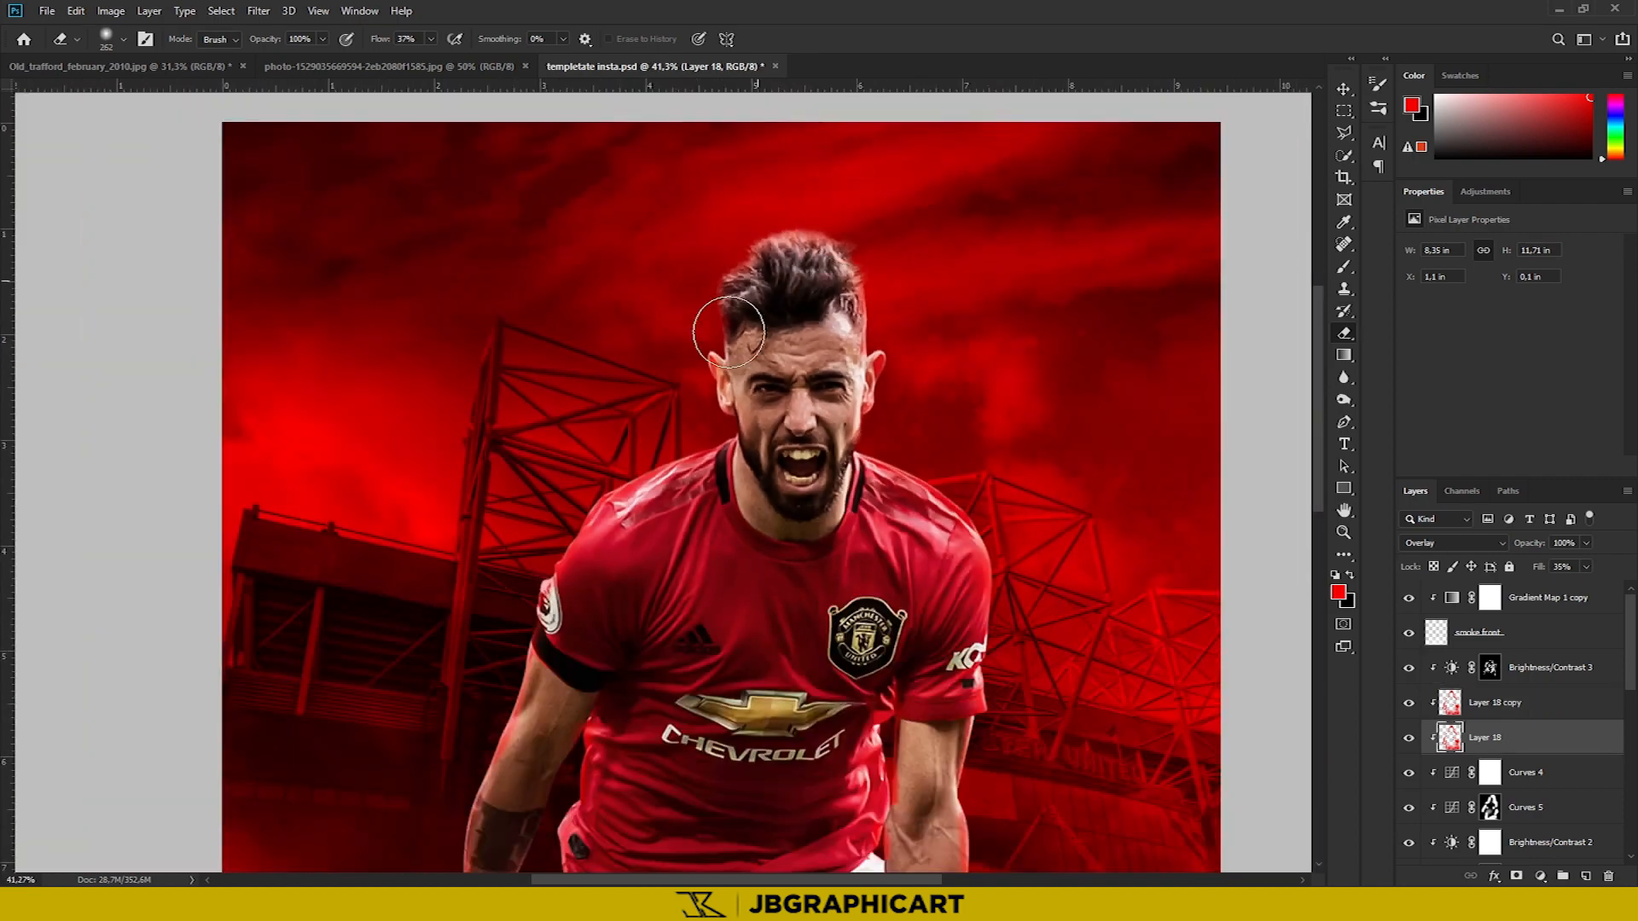
scroll(927, 327, "down", 7)
scroll(786, 248, "up", 1)
key("v")
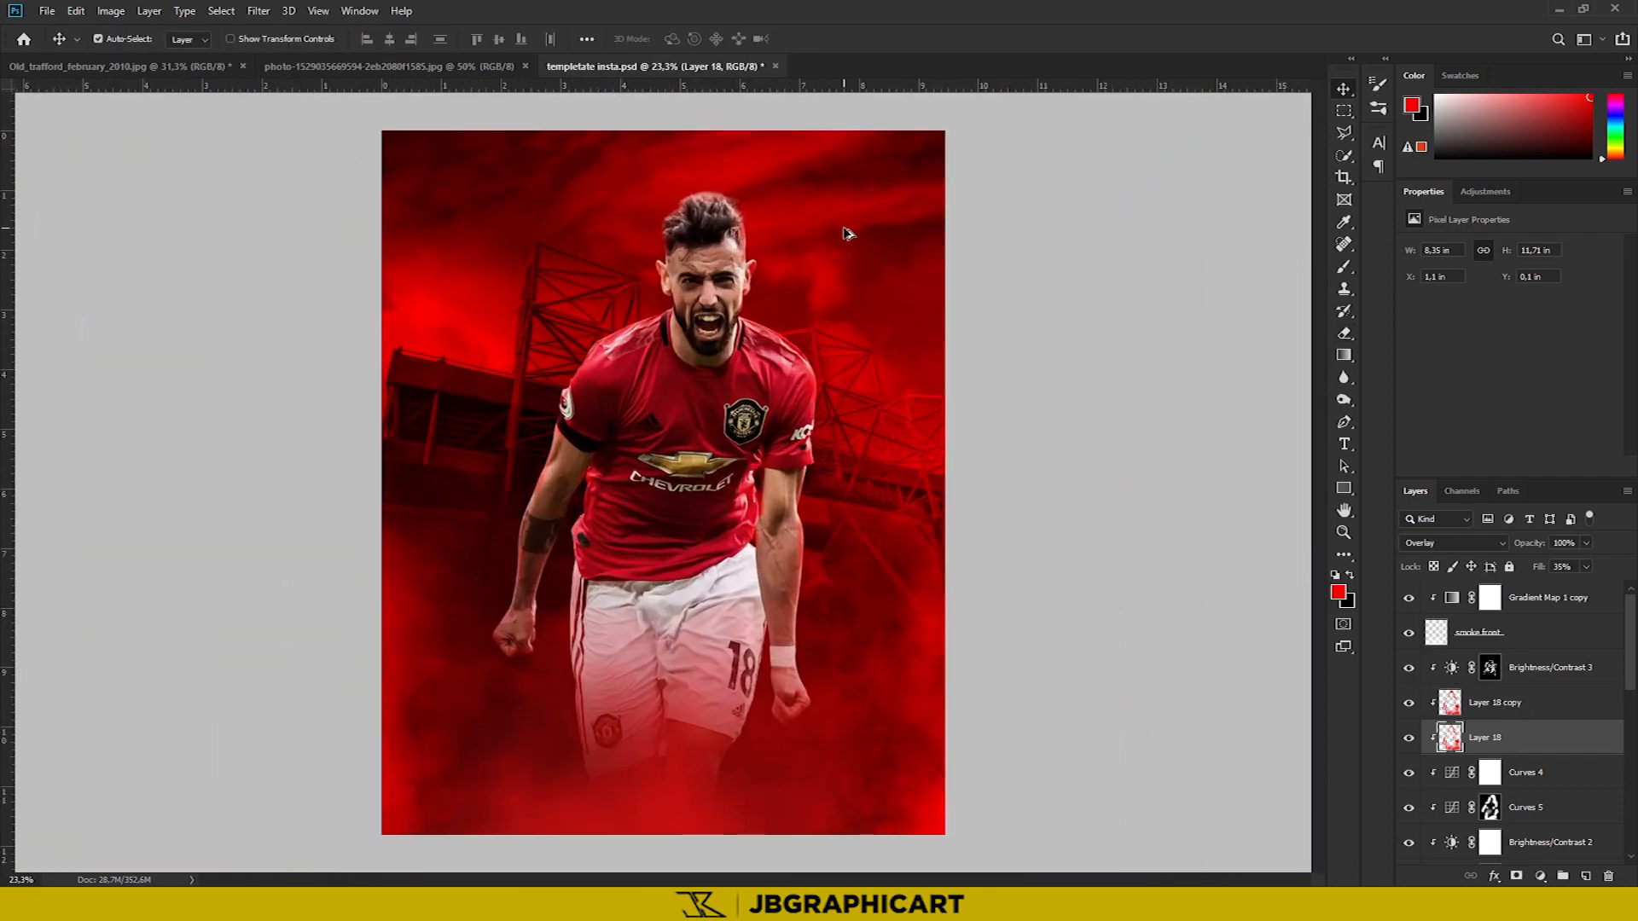
Save the poster document
scroll(844, 232, "up", 1)
left_click(47, 10)
left_click(80, 186)
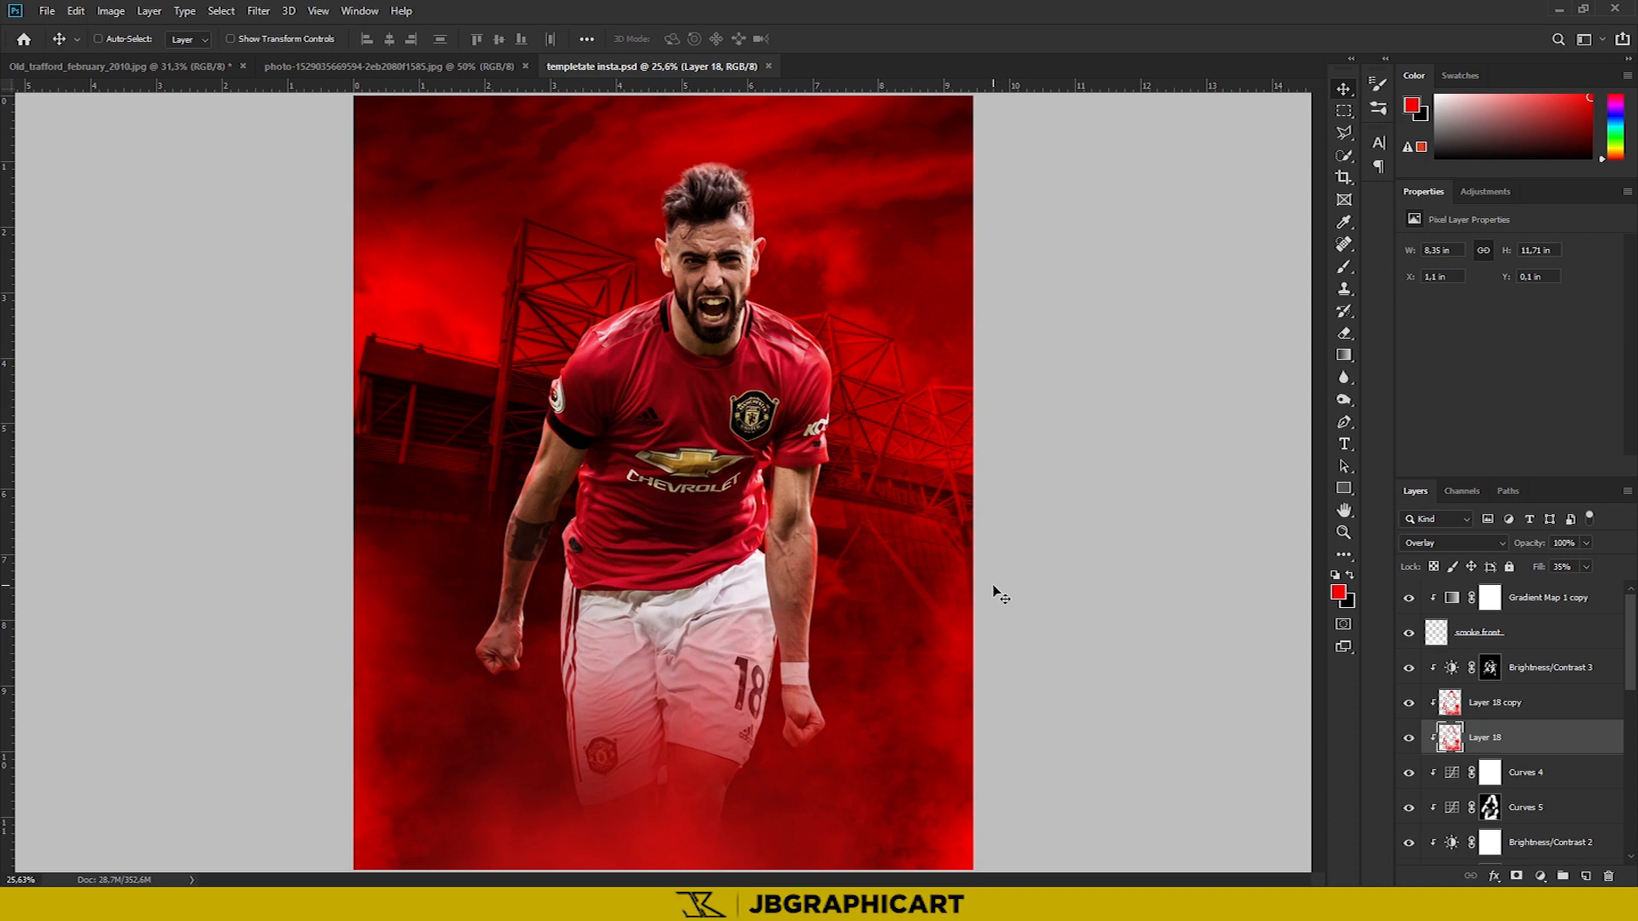
Create a new clipped layer above Hue/Saturation 1 for brush work on the player
scroll(1518, 725, "down", 3)
left_click(1536, 702)
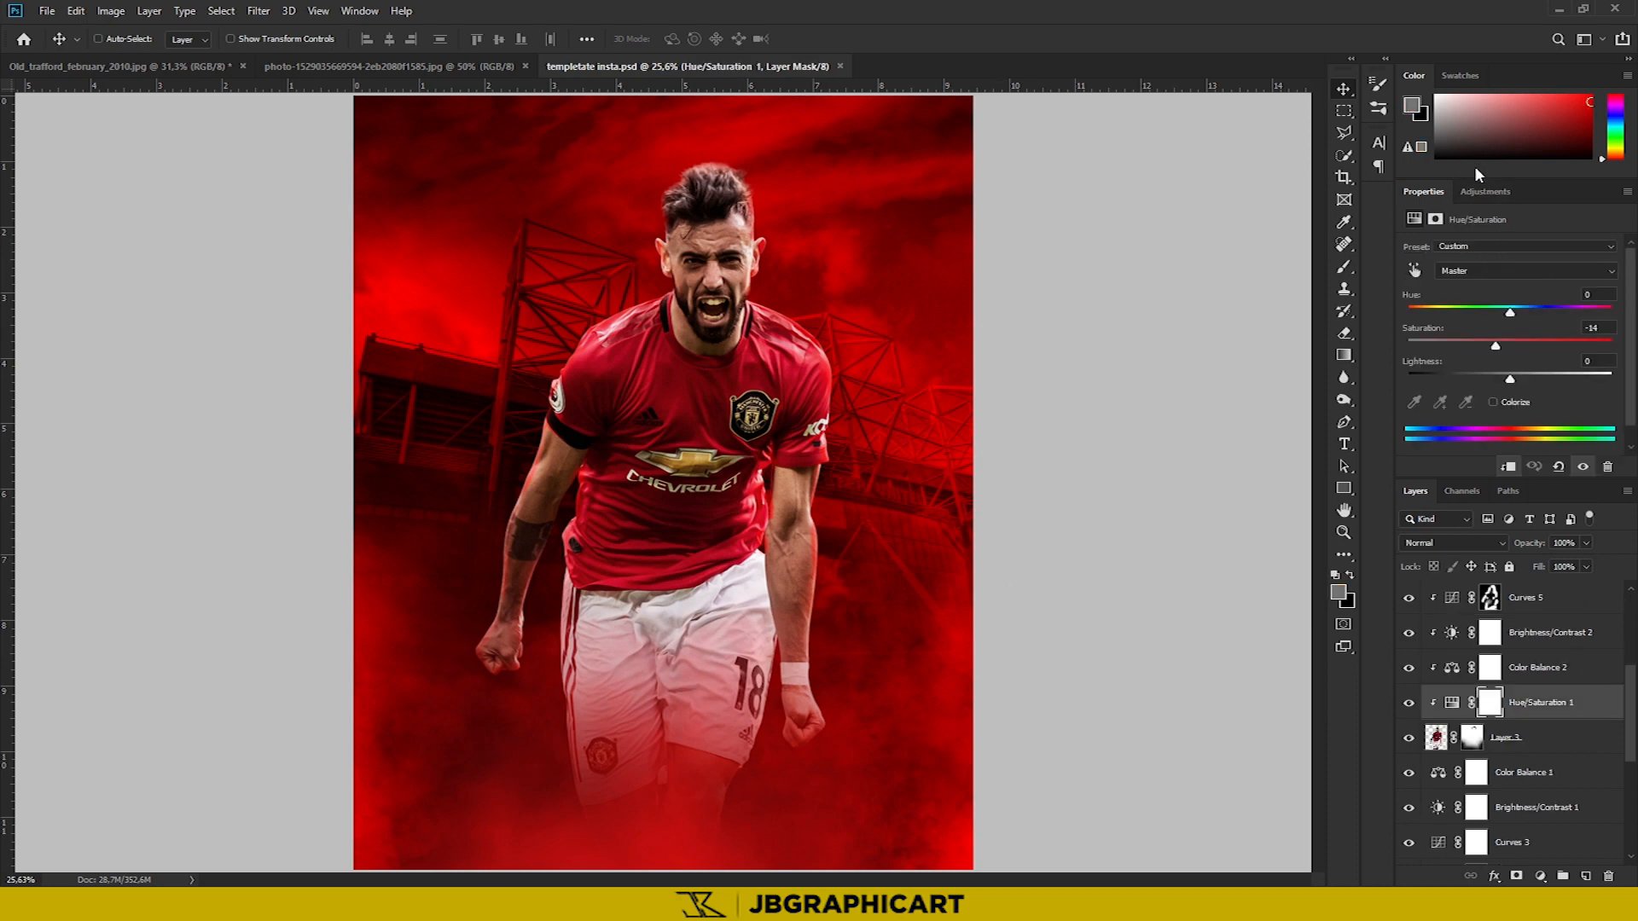
left_click(1349, 575)
left_click(1344, 266)
left_click(1485, 192)
left_click(1586, 876)
Paint soft black shading over the shorts, fists and lower shirt on Layer 19
left_click_drag(661, 729, 641, 880)
key("ctrl+z")
left_click(1350, 575)
mouse_move(753, 774)
left_mouse_down()
mouse_move(748, 669)
mouse_move(705, 640)
left_mouse_up()
mouse_move(791, 712)
left_mouse_down()
mouse_move(761, 531)
mouse_move(747, 577)
mouse_move(741, 548)
mouse_move(704, 534)
left_mouse_up()
mouse_move(704, 511)
left_mouse_down()
mouse_move(691, 588)
mouse_move(637, 523)
mouse_move(585, 677)
mouse_move(510, 661)
left_mouse_up()
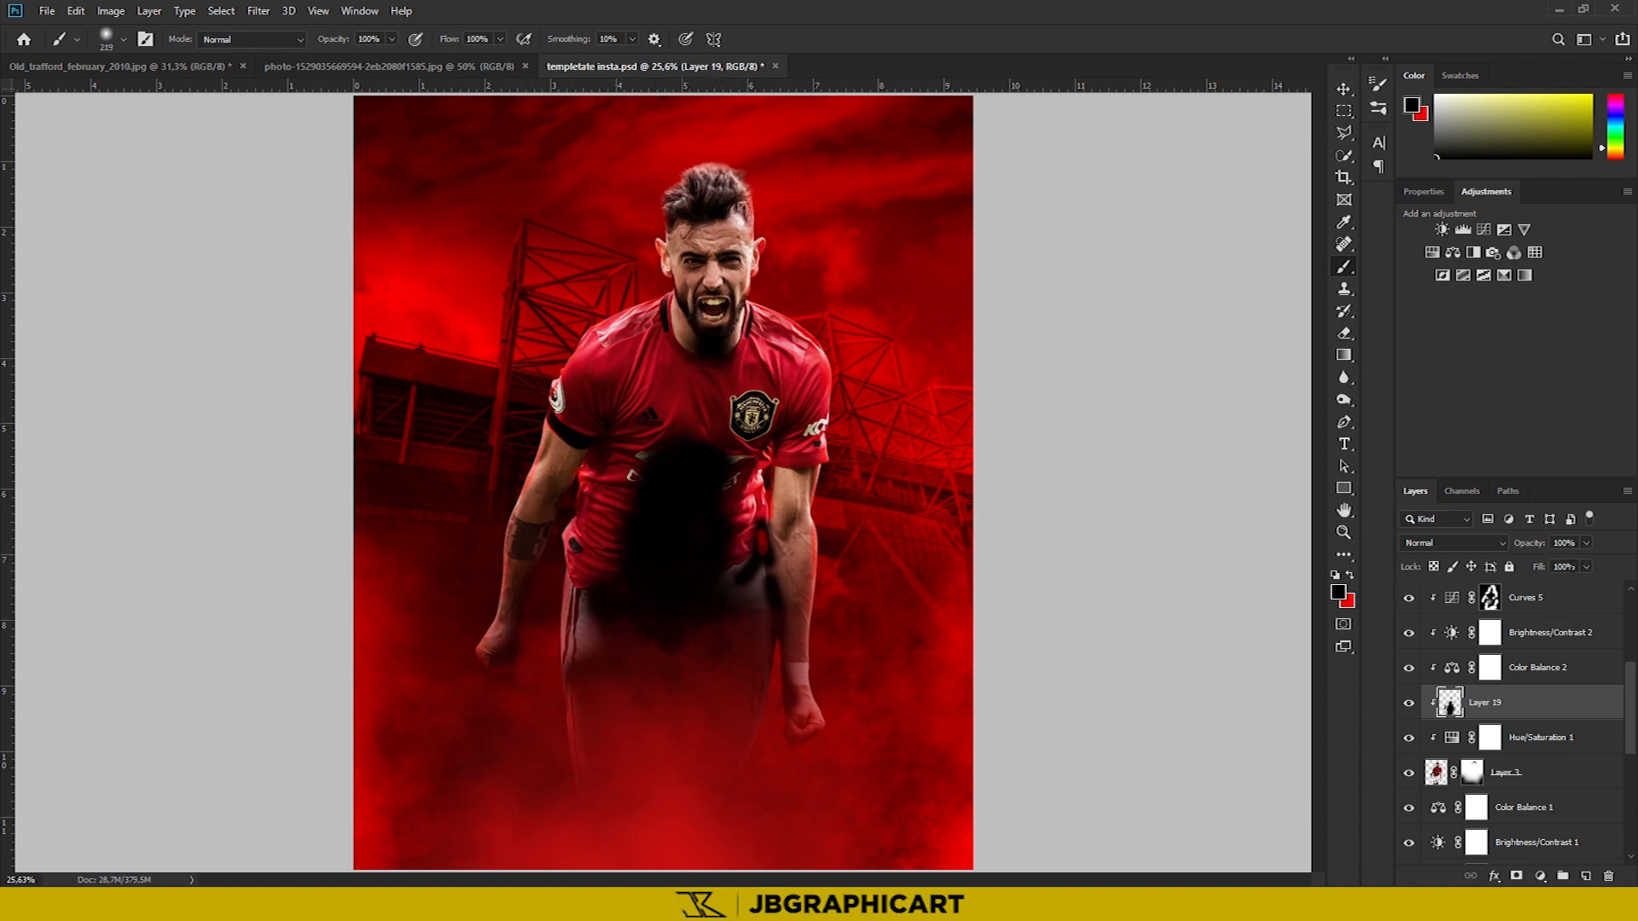
Erase the black shading from the shirt with a large soft eraser and compare the result with Layer 19 hidden
left_click(1345, 334)
left_click_drag(687, 410, 772, 411)
left_click_drag(725, 405, 649, 435)
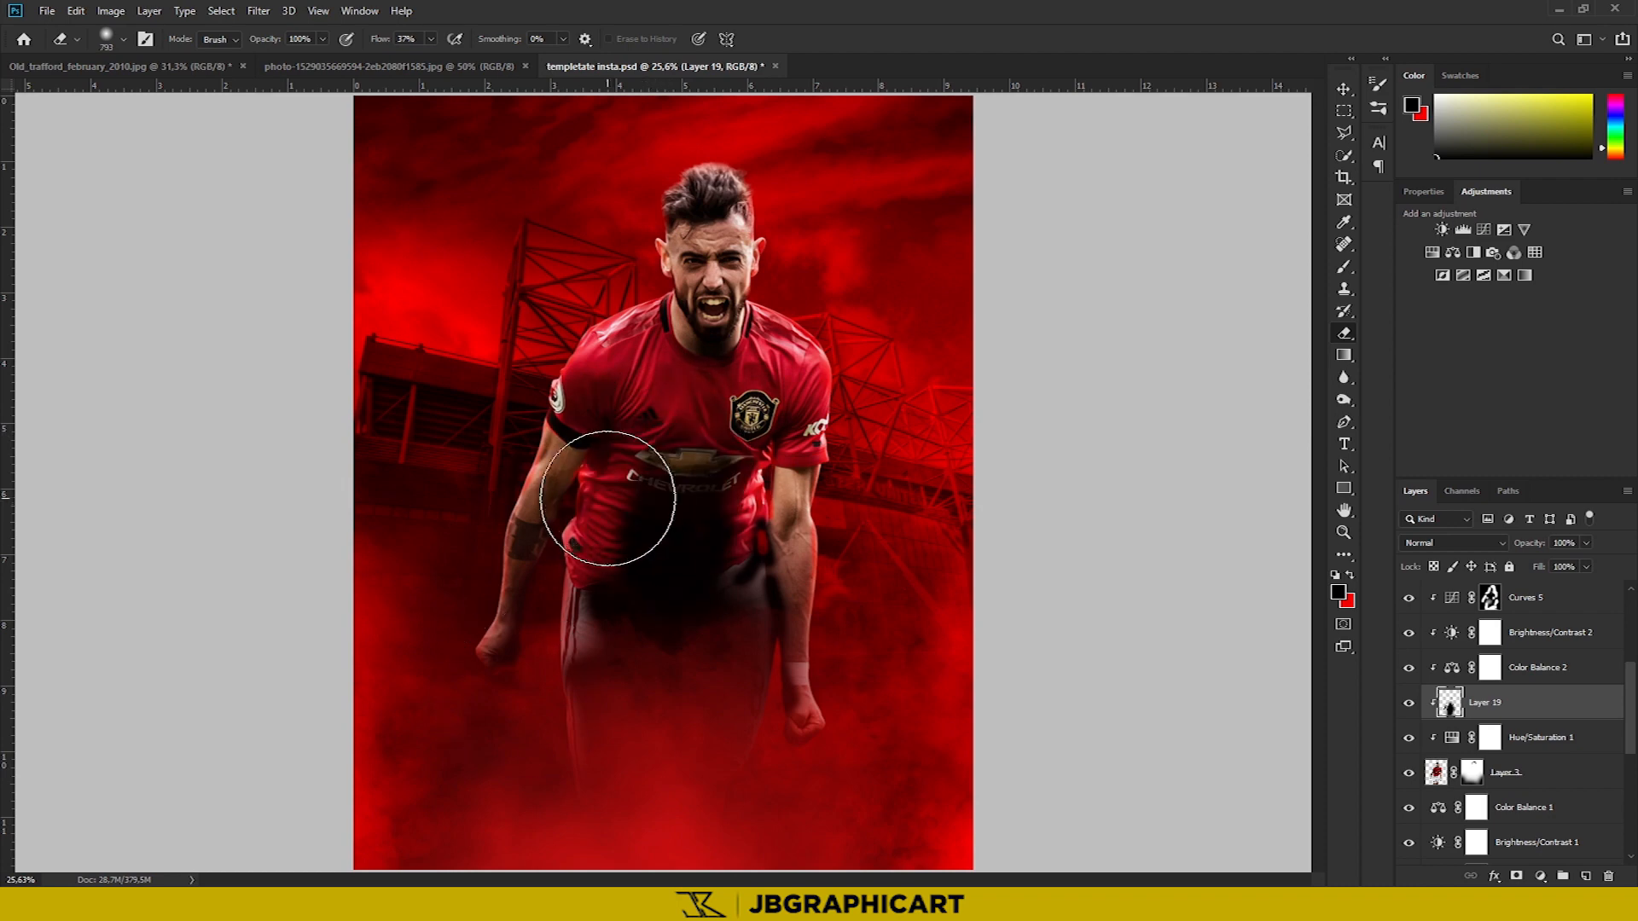
left_click(688, 451)
mouse_move(648, 670)
left_mouse_down()
mouse_move(663, 584)
mouse_move(592, 677)
mouse_move(609, 672)
left_mouse_up()
left_click(1409, 702)
left_click(1409, 702)
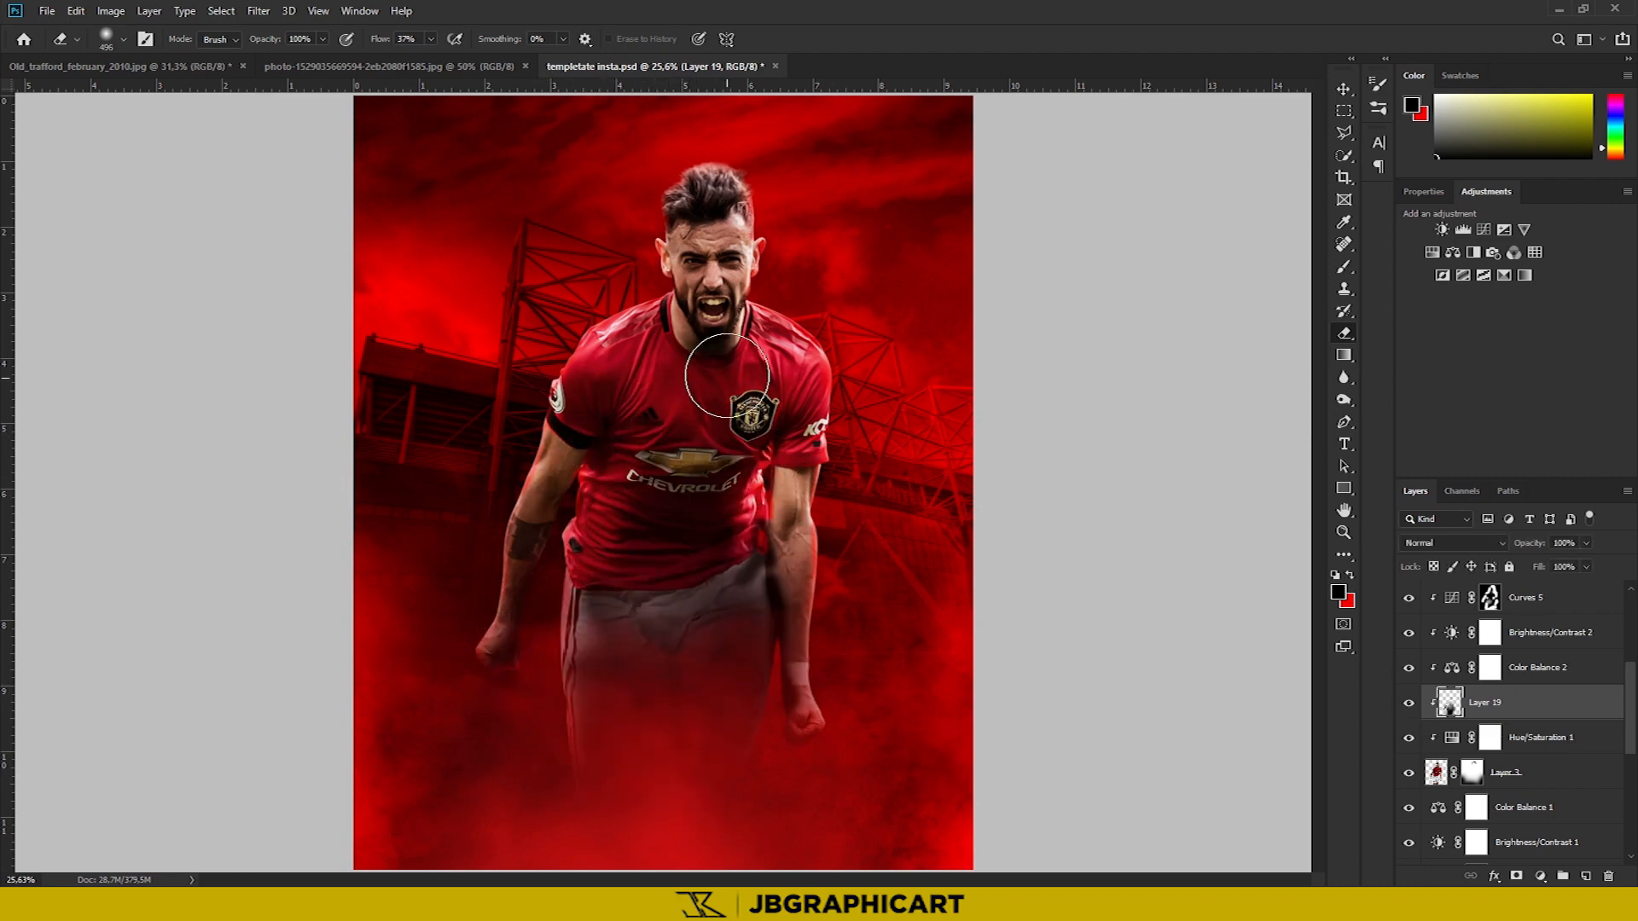
Erase excess black shading on Layer 19 around the forearm, fist and adjacent edge of the shorts
left_click_drag(774, 577, 780, 546)
left_click_drag(811, 755, 770, 755)
scroll(778, 678, "up", 3)
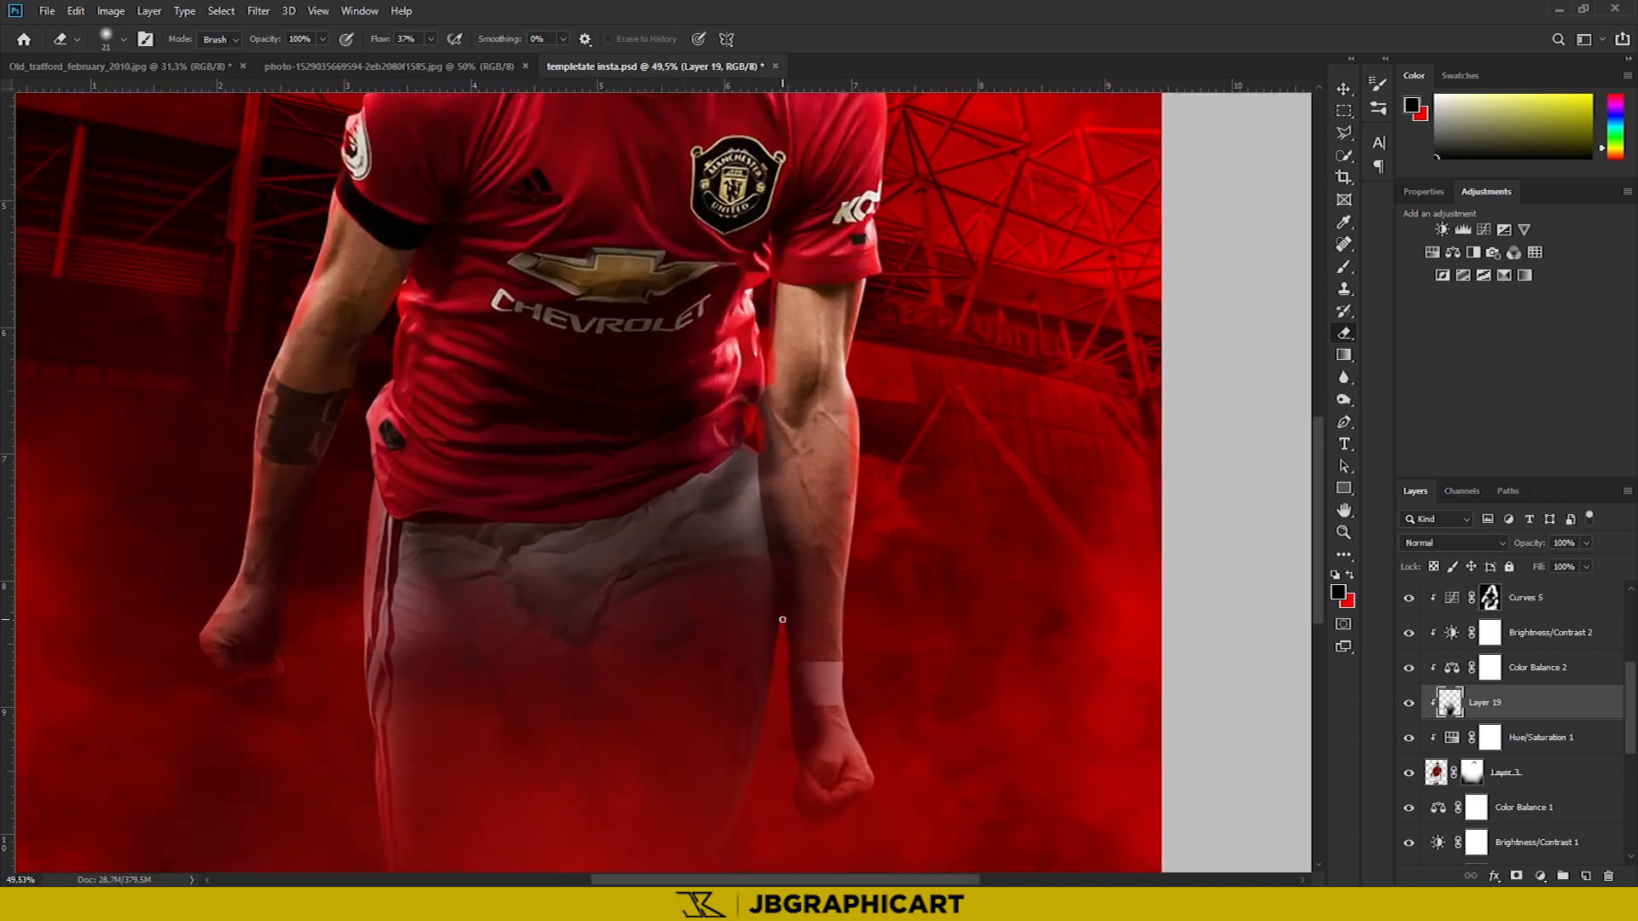
left_click_drag(768, 706, 768, 679)
scroll(768, 733, "down", 3)
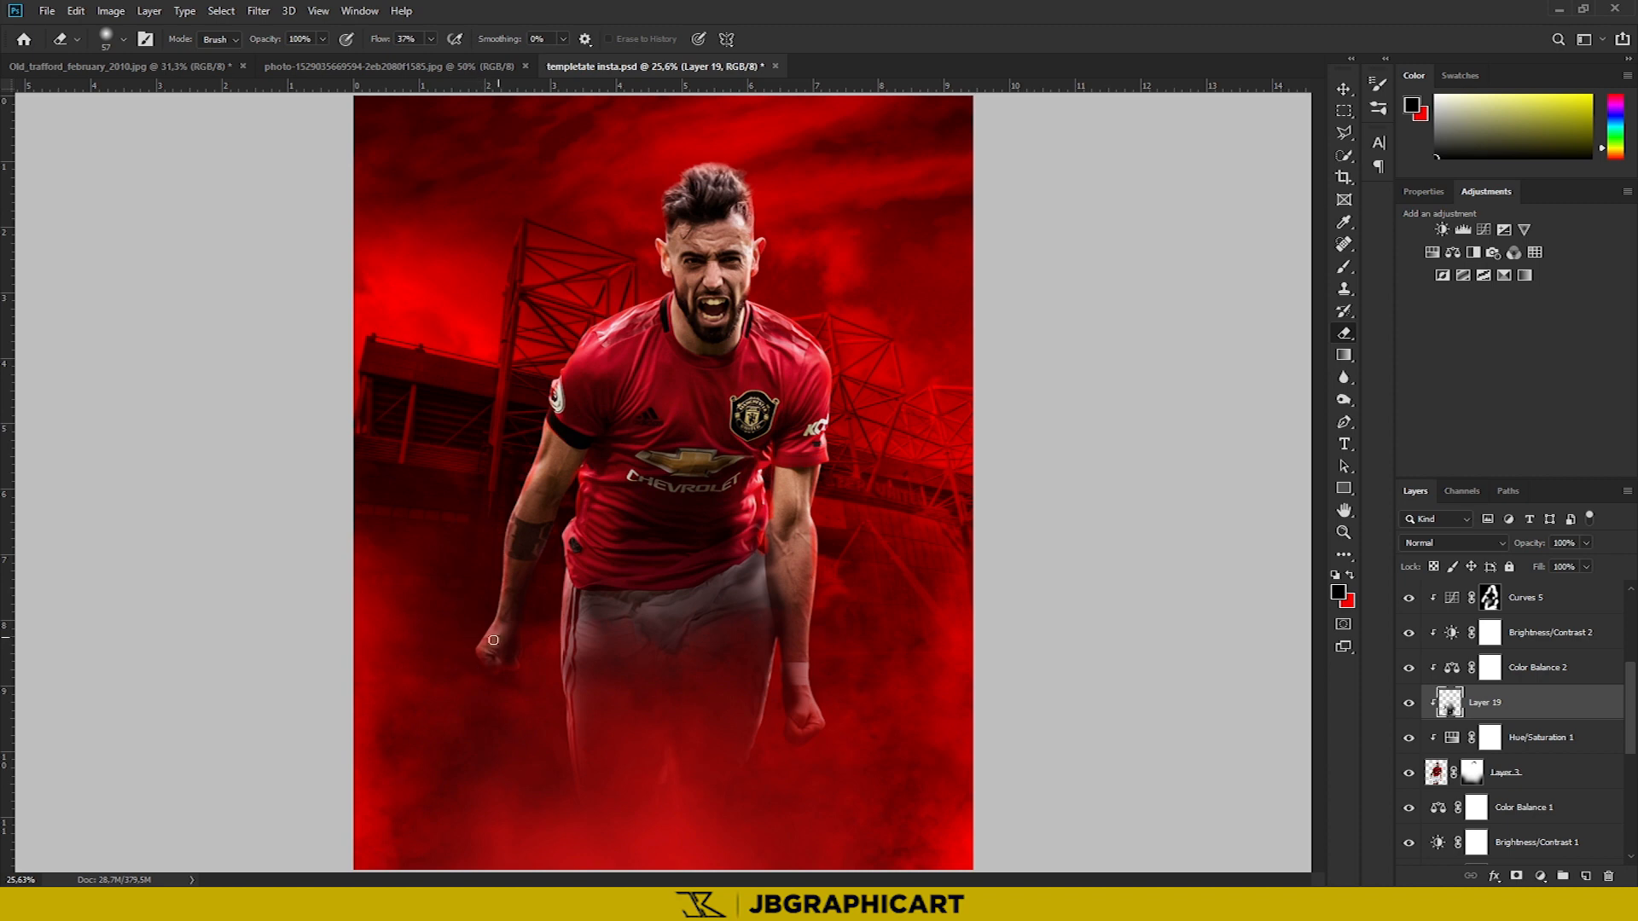
Lower Layer 19's opacity to 61% and soften its black shading over the player with the eraser
left_click_drag(1571, 558, 1554, 561)
left_click(1410, 702)
left_click(1410, 703)
left_click_drag(665, 315, 708, 326)
Try the Screen blend mode on Layer 19 and return the layer to Normal
left_click(1455, 546)
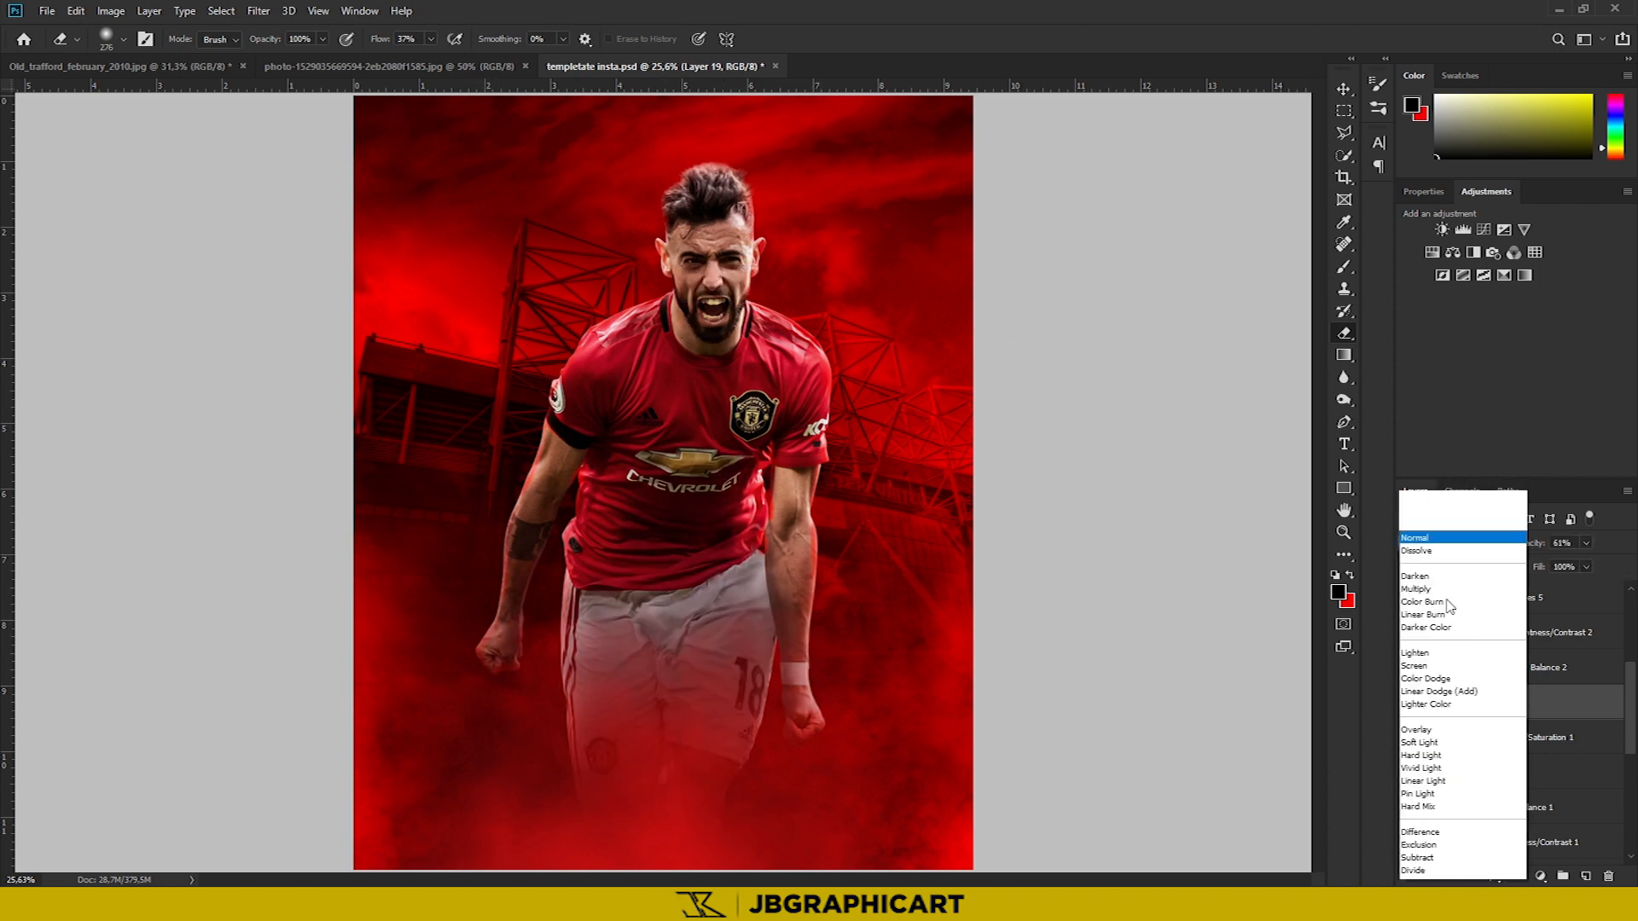
left_click(1425, 668)
left_click(1451, 545)
left_click(1427, 475)
Erase more of Layer 19's shading over the shorts with a large soft eraser and compare with the layer hidden
mouse_move(700, 589)
left_mouse_down()
mouse_move(677, 603)
mouse_move(640, 713)
left_mouse_up()
key("ctrl+minus")
key("ctrl+0")
left_click(1409, 702)
left_click(1410, 702)
Set Layer 19's opacity to 74%, erase remaining shading on the lower shorts and compare with the layer hidden
left_click(1586, 544)
left_click(1595, 560)
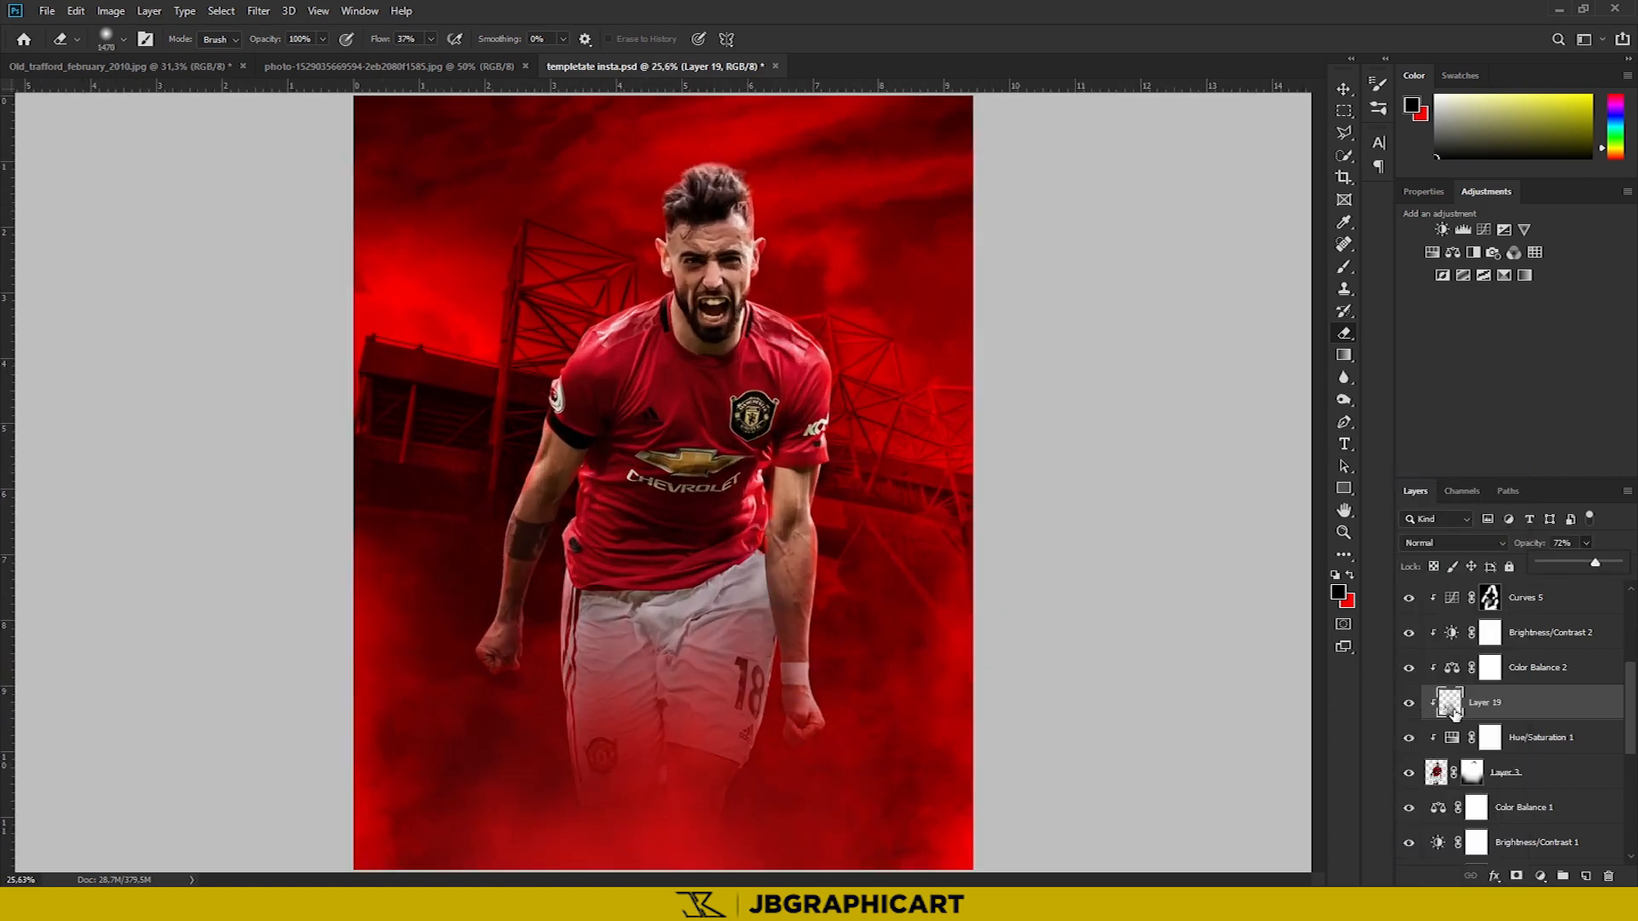
left_click(1384, 715)
mouse_move(691, 652)
left_mouse_down()
mouse_move(669, 570)
mouse_move(665, 740)
left_mouse_up()
left_click(1410, 704)
left_click(1409, 703)
scroll(985, 516, "down", 5)
scroll(985, 516, "up", 5)
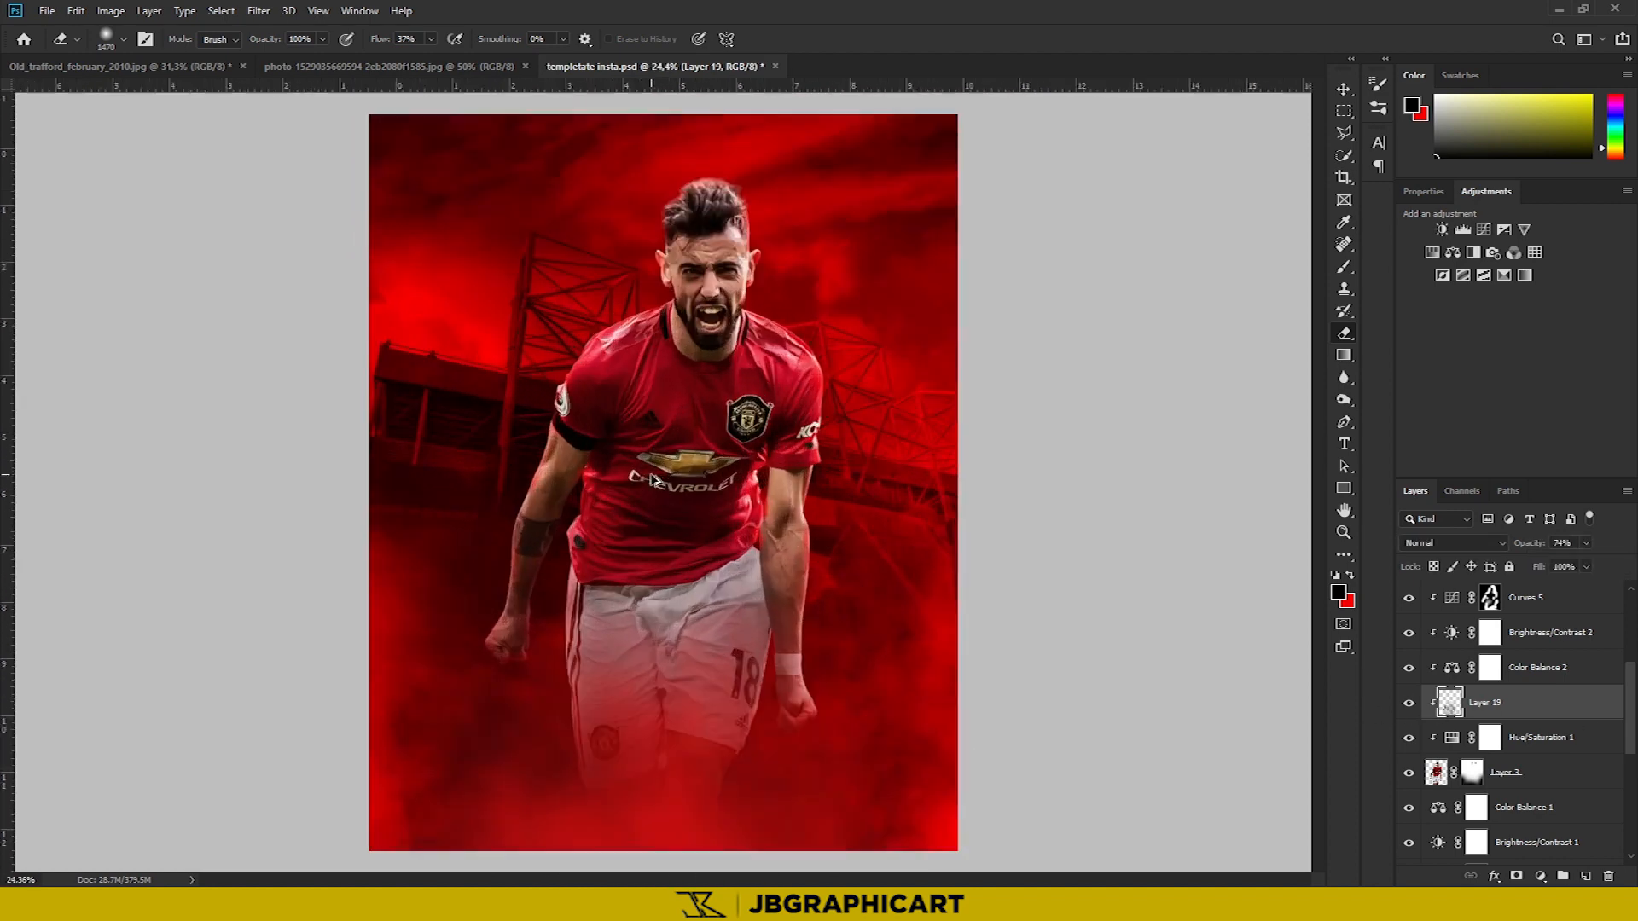
Set the cyan-red balance of Color Balance 2's highlights to +17 and compare with the adjustment hidden
left_click(1515, 815)
scroll(1538, 671, "up", 2)
left_click(1538, 741)
left_click(1424, 192)
left_click(1523, 248)
left_click(1486, 294)
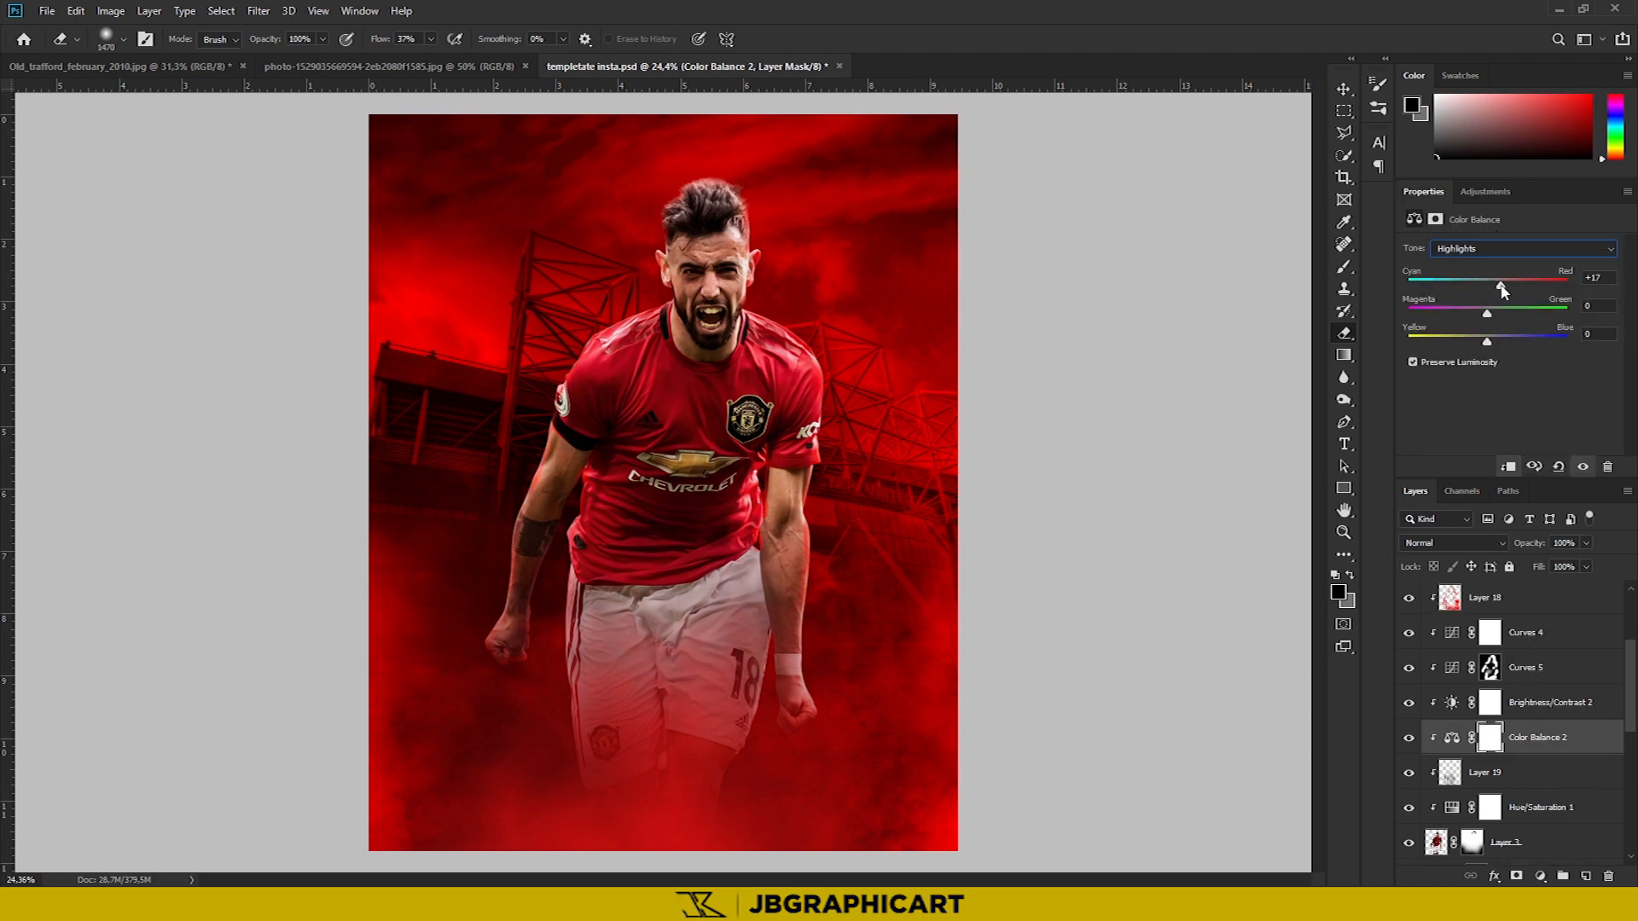
left_click(1493, 250)
left_click(1490, 265)
left_click(1409, 738)
Add a clipped Brightness/Contrast adjustment above Curves 4, set its brightness to 95 and invert its mask
left_click(1498, 719)
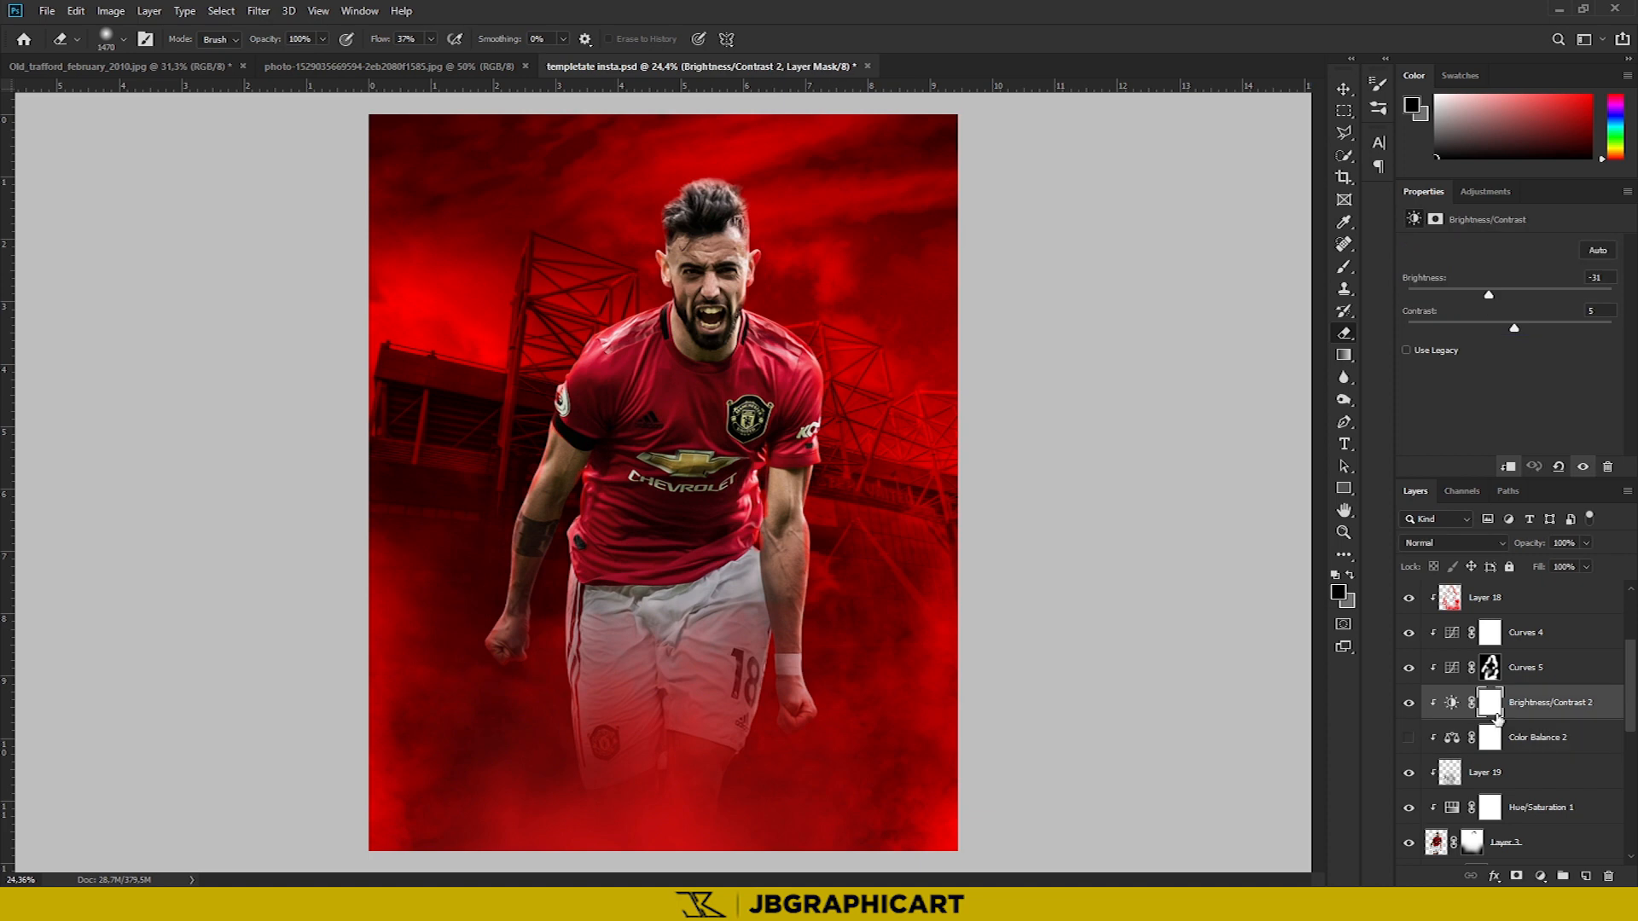
left_click(1527, 806)
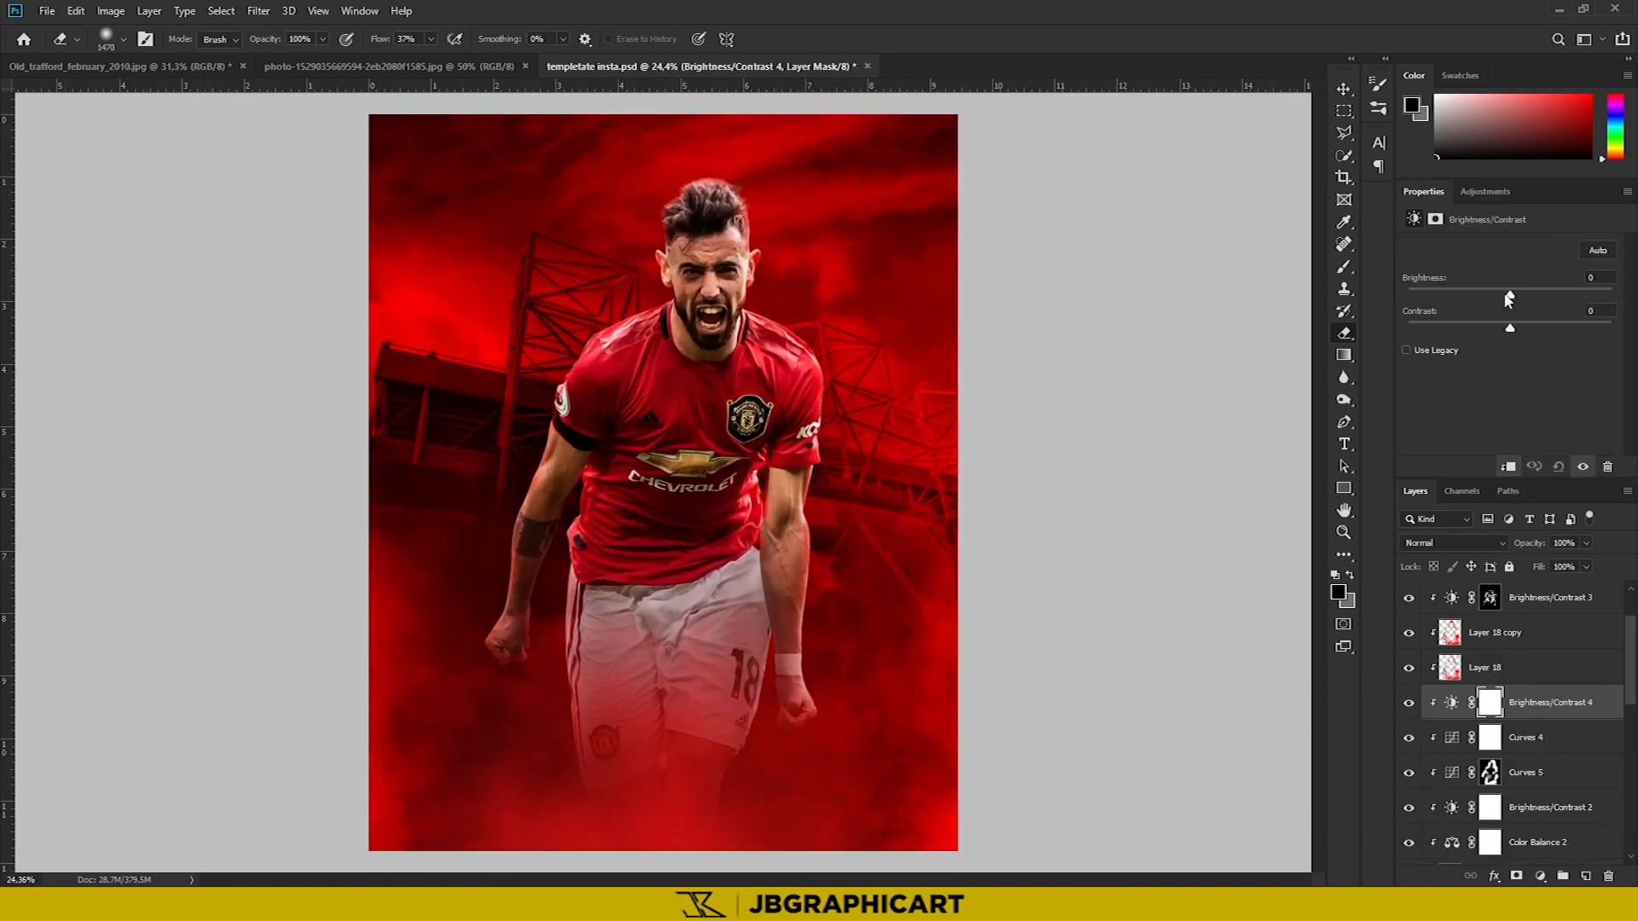
left_click_drag(1510, 294, 1574, 294)
key("ctrl+i")
Reveal the Brightness/Contrast 4 brightening on parts of the player with a soft eraser on its mask, then compare it hidden
key("b")
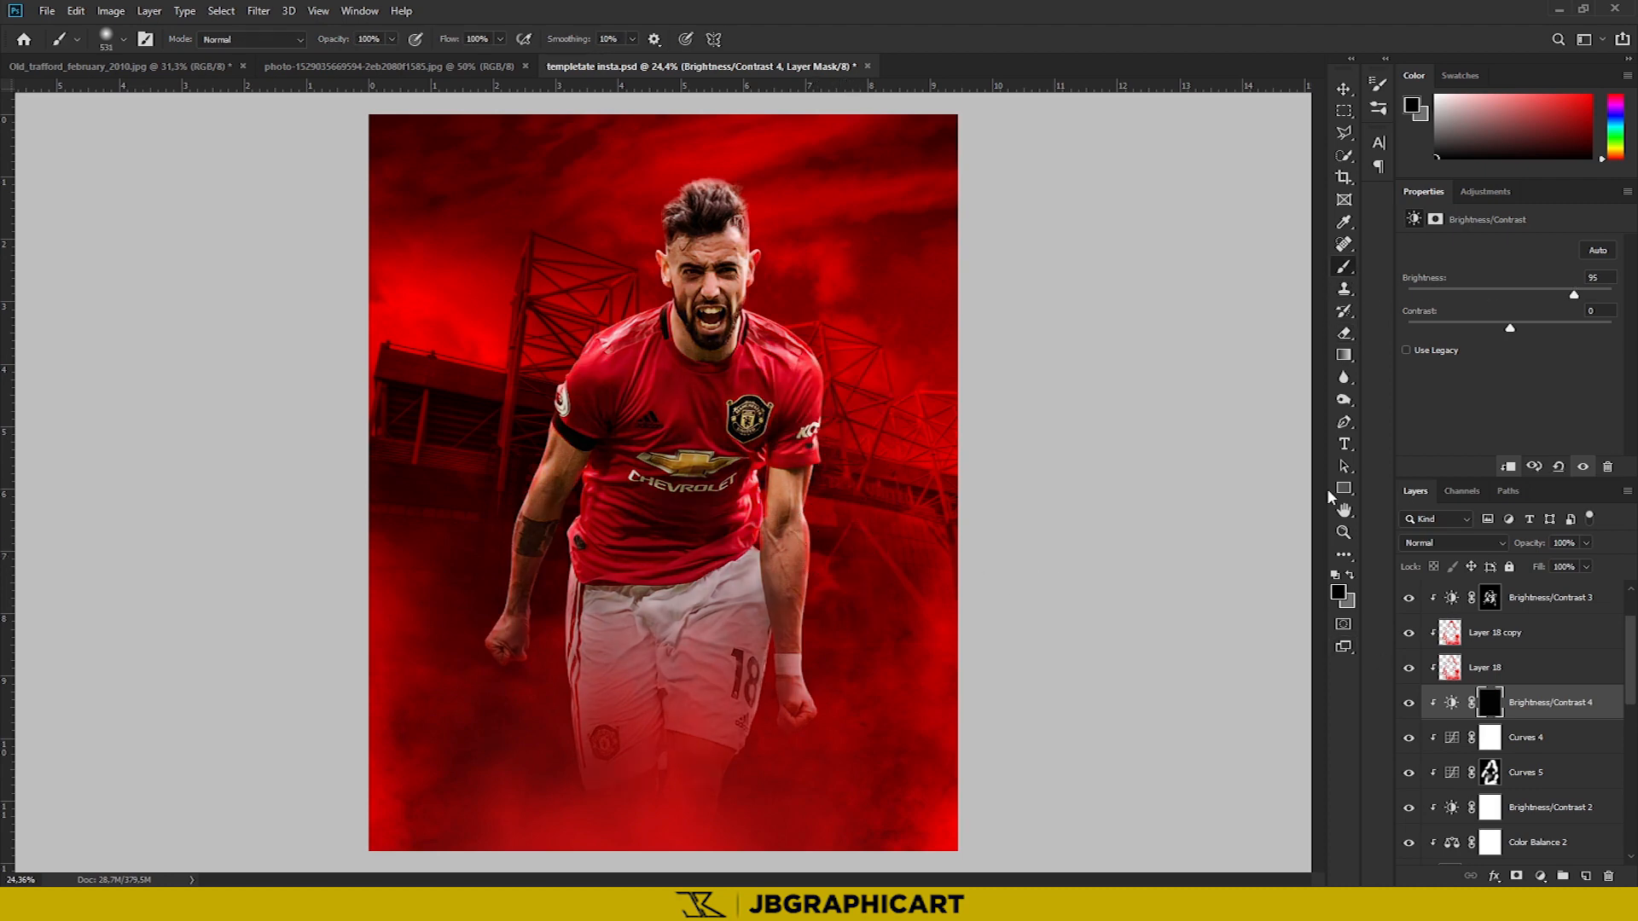
key("e")
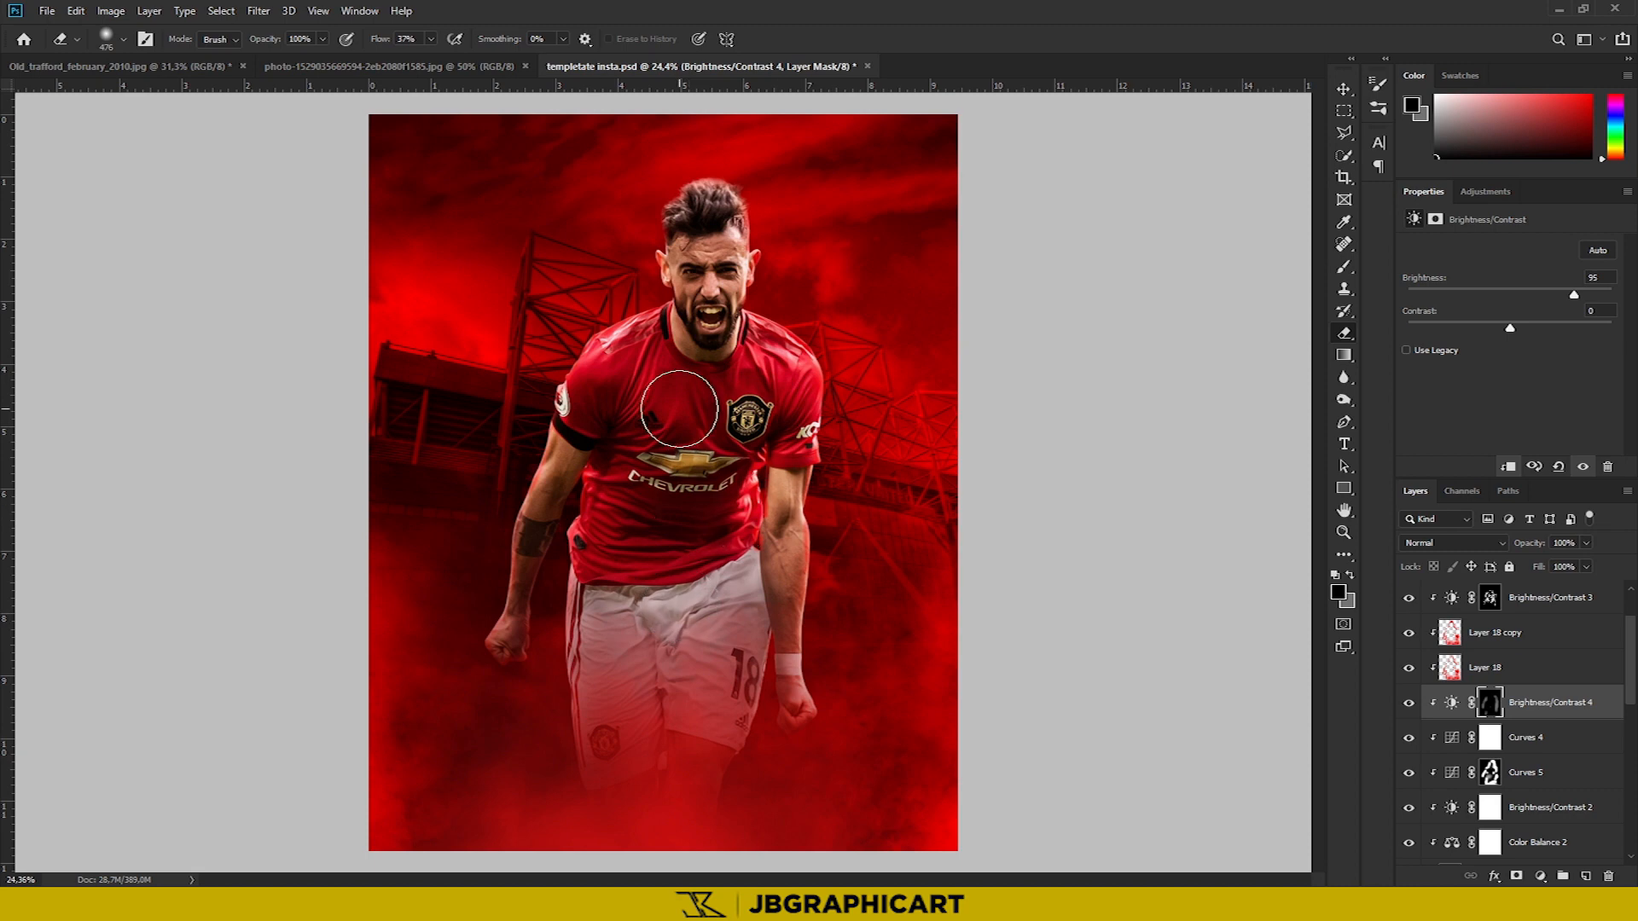
scroll(690, 254, "up", 6)
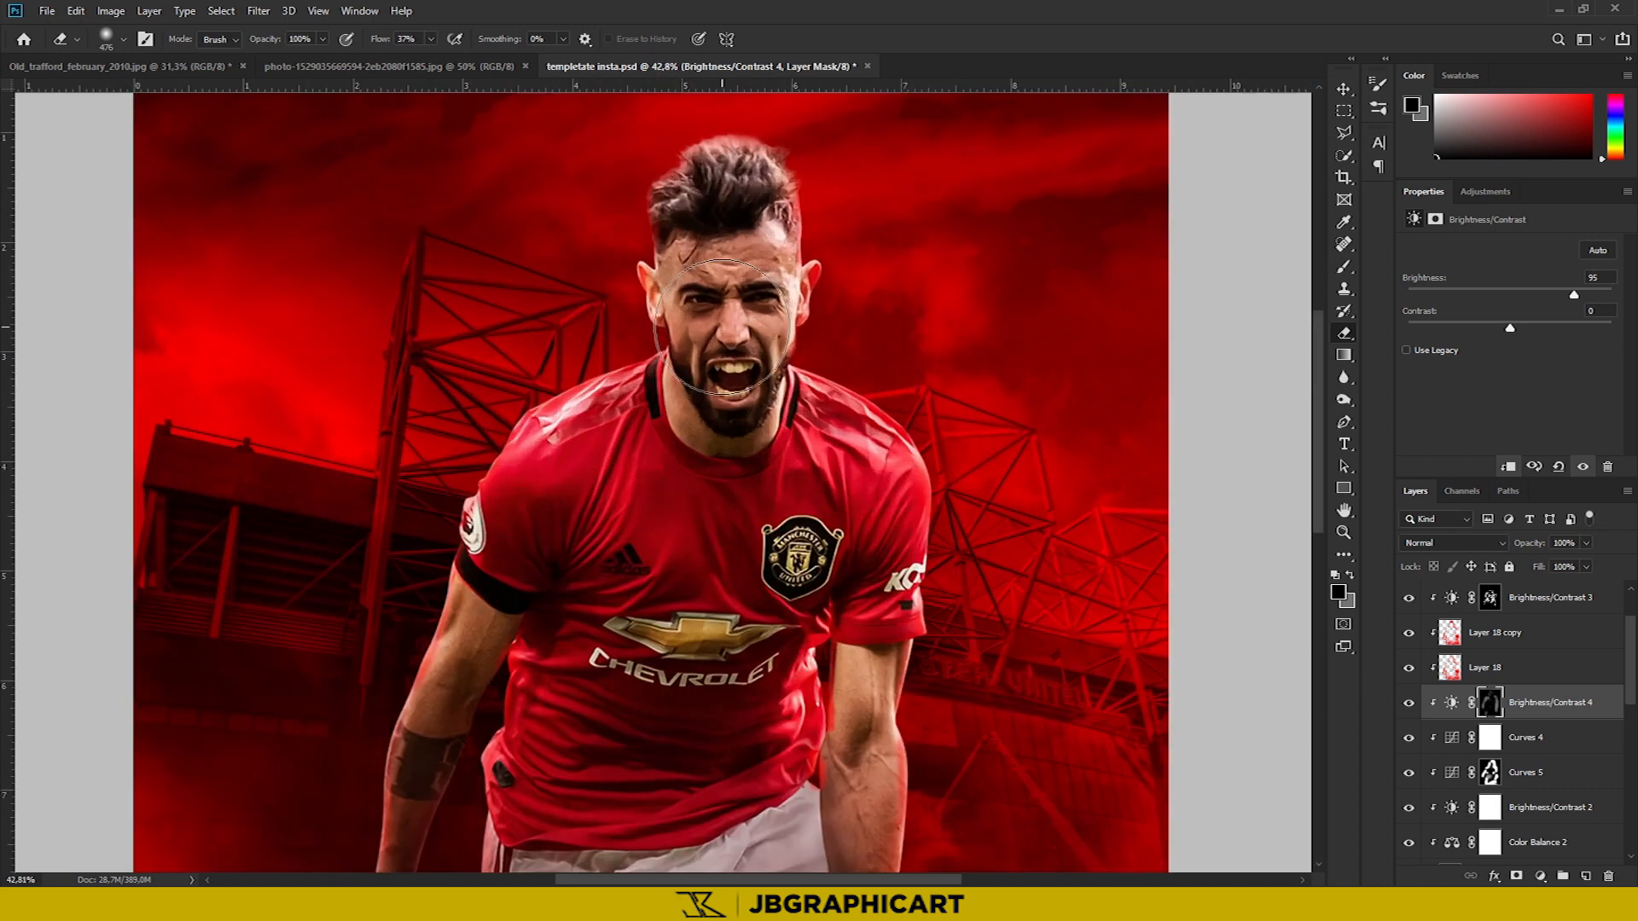
scroll(759, 239, "down", 7)
left_click(1412, 703)
left_click(1412, 703)
scroll(850, 264, "up", 3)
scroll(832, 252, "down", 2)
Create a new layer directly above the smoke back group
key("v")
scroll(1518, 727, "down", 6)
left_click(1527, 800)
left_click(1586, 876)
Place a large soft white brush glow behind the player's torso on Layer 20
left_click(1351, 576)
left_click(1345, 267)
mouse_move(731, 427)
left_mouse_down()
mouse_move(980, 416)
mouse_move(682, 439)
mouse_move(724, 465)
left_mouse_up()
left_click(1338, 593)
left_click(880, 248)
left_click(1265, 241)
left_click(716, 465)
key("ctrl+z")
left_click(710, 456)
Lower Layer 20's opacity to 52% and erase parts of the glow with a large soft eraser
left_click(1586, 543)
left_click_drag(1584, 567, 1551, 569)
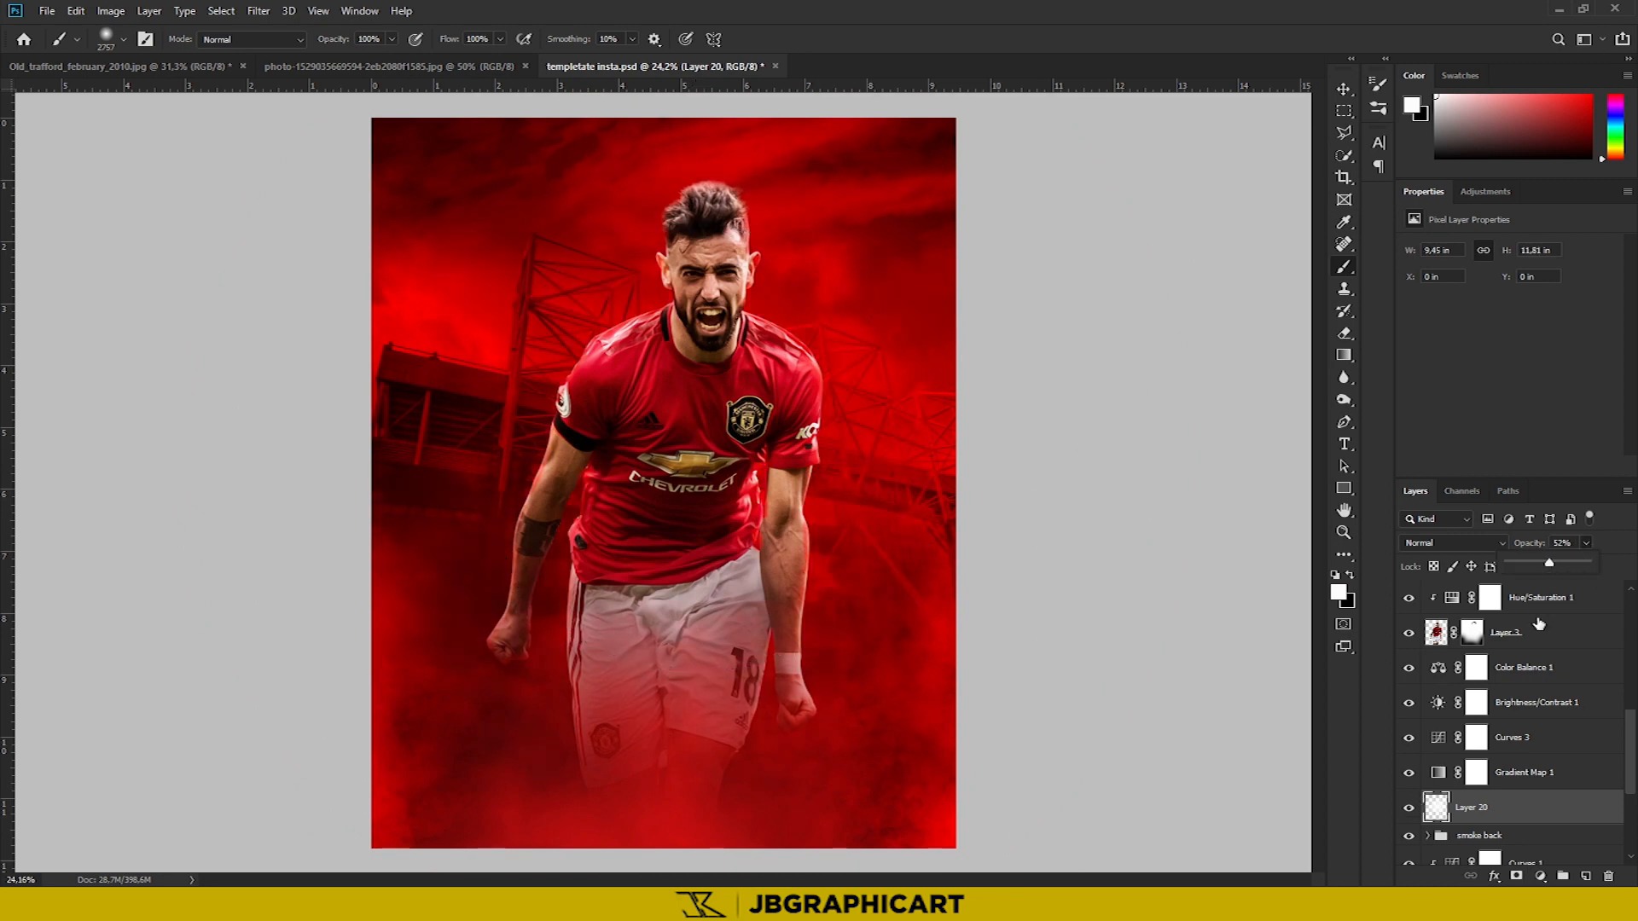
scroll(834, 452, "down", 1)
left_click(1345, 334)
left_click_drag(802, 741, 708, 740)
mouse_move(708, 741)
left_mouse_down()
mouse_move(471, 772)
mouse_move(352, 206)
left_mouse_up()
scroll(817, 381, "up", 1)
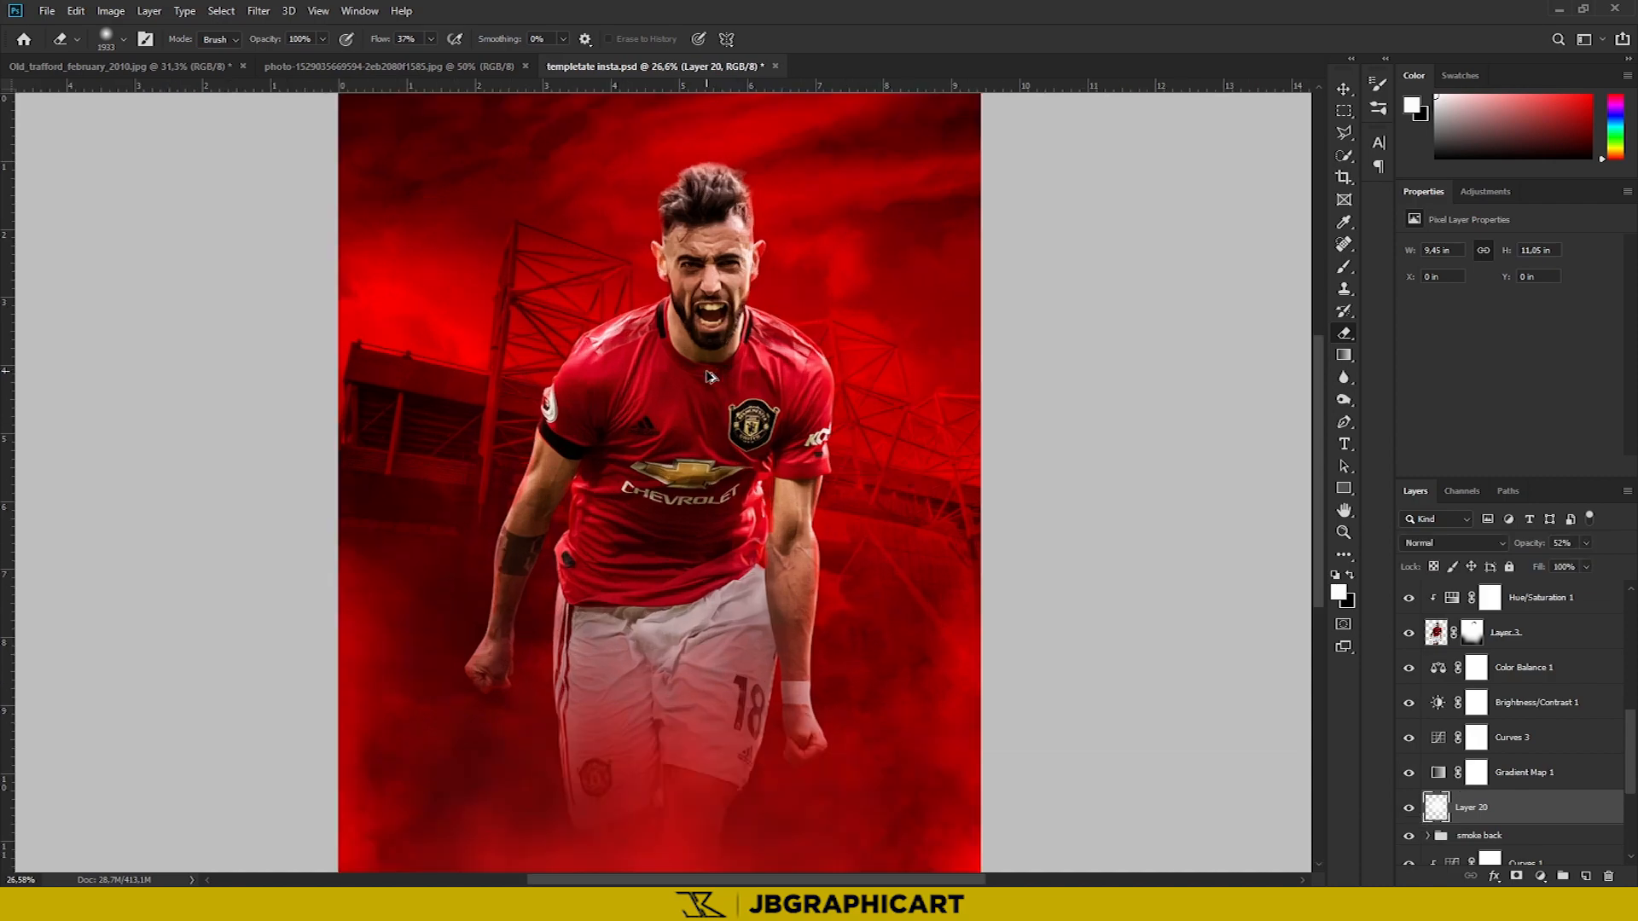
Examine the glow around the player's head up close and compare the whole poster with Layer 20 hidden
key("b")
scroll(663, 480, "down", 1)
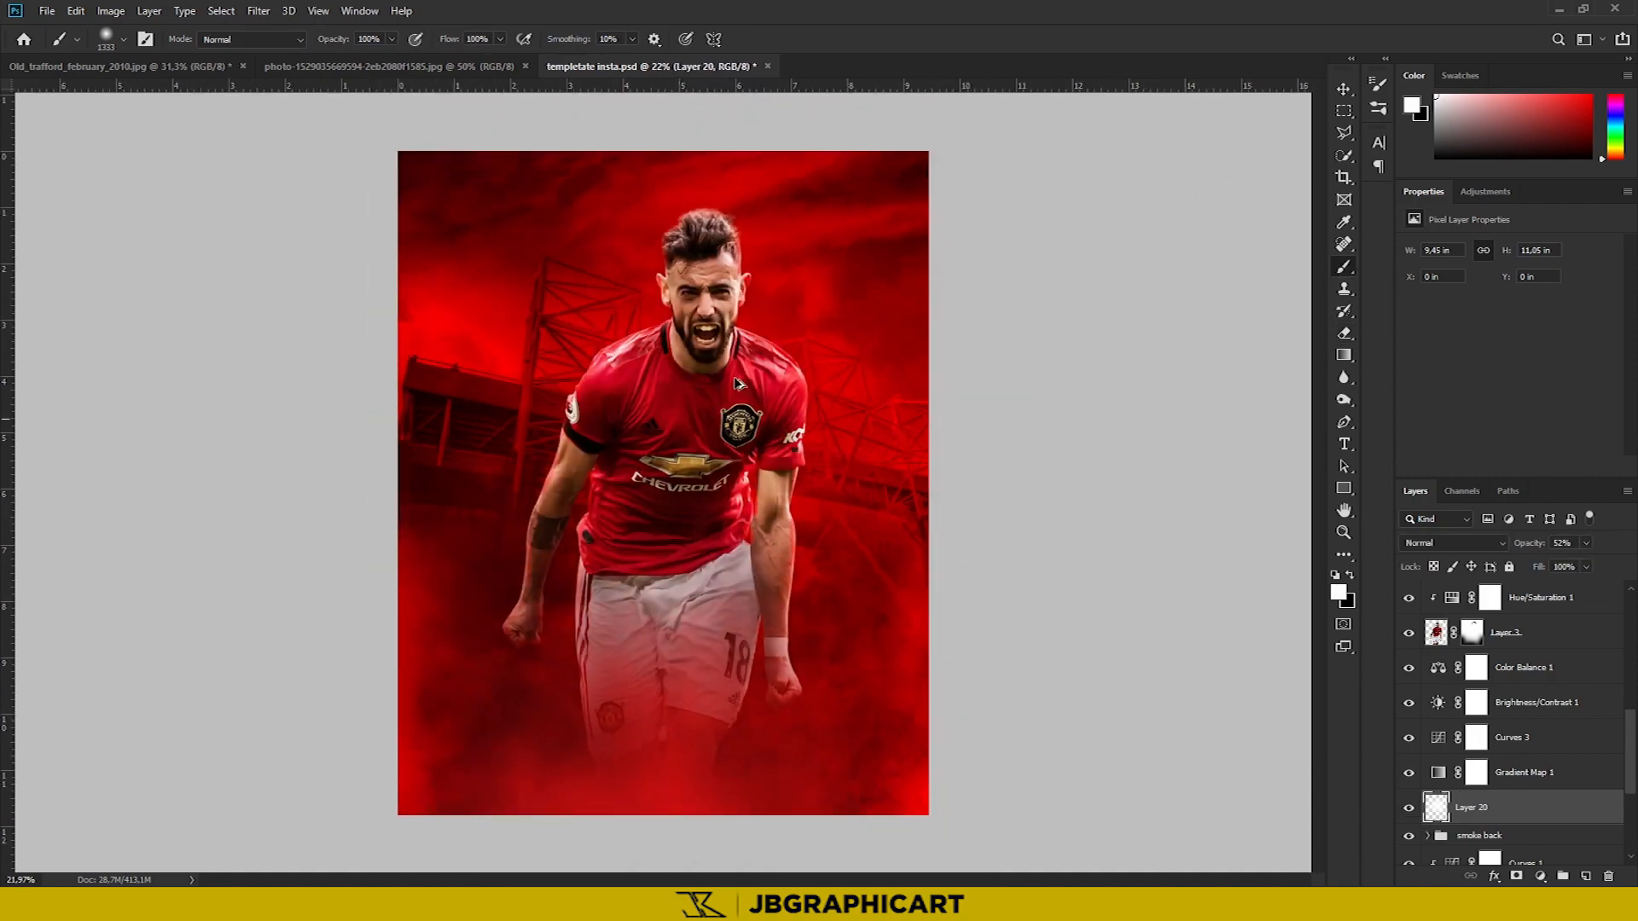
scroll(712, 303, "up", 3)
scroll(721, 315, "up", 7)
key("bracketleft")
key("bracketleft")
key("bracketleft")
key("bracketleft")
key("bracketleft")
key("bracketleft")
key("bracketleft")
key("bracketleft")
key("bracketleft")
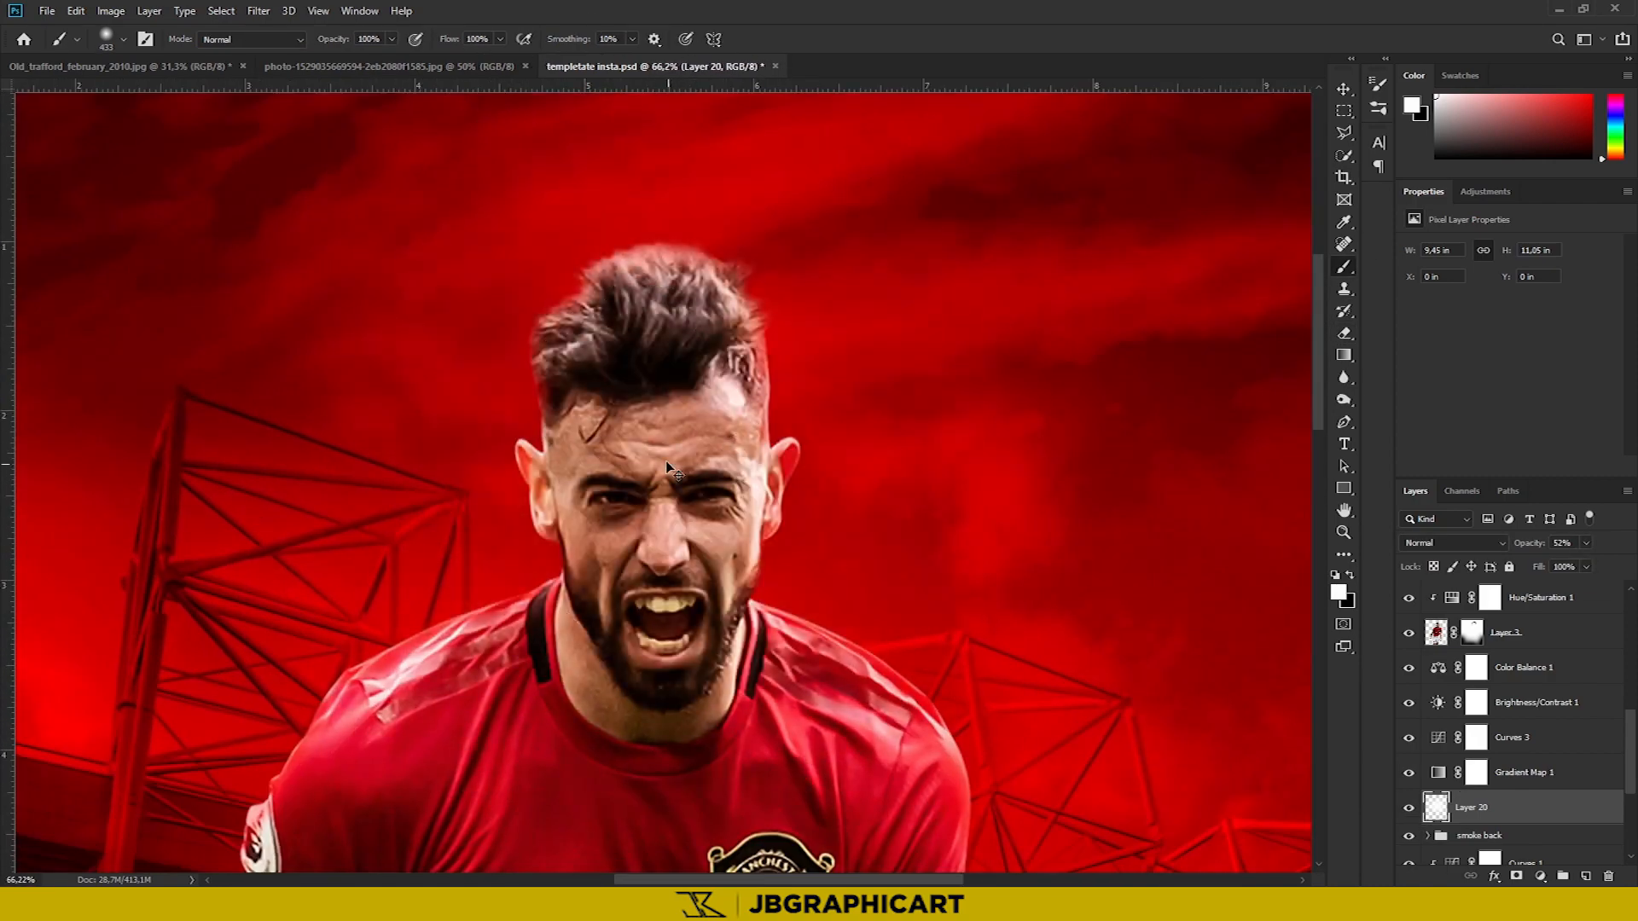
scroll(653, 588, "down", 6)
scroll(624, 617, "down", 7)
left_click(1409, 808)
left_click(1408, 808)
scroll(1137, 546, "up", 2)
Set Layer 20's blend mode to Overlay and compare the poster with the layer hidden
left_click(1453, 543)
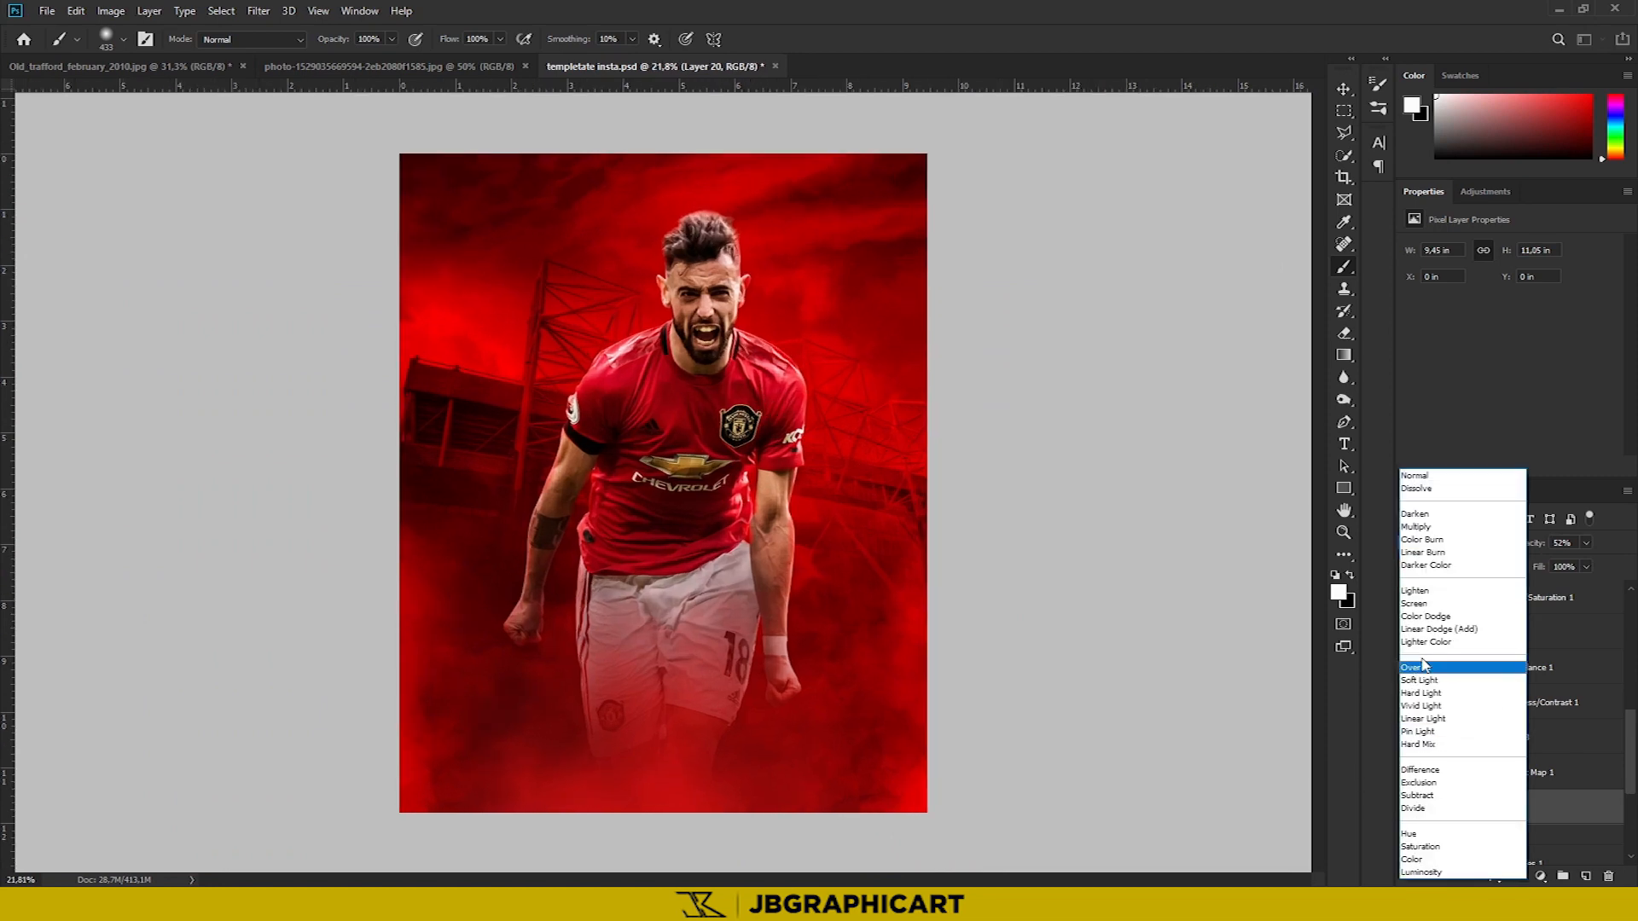
left_click(1423, 666)
left_click(1410, 809)
left_click(1410, 809)
Duplicate Layer 20, set the copy's blend mode to Normal and lower its opacity to 26%
key("ctrl+j")
left_click(1454, 544)
left_click(1433, 475)
left_click_drag(1586, 544, 1573, 567)
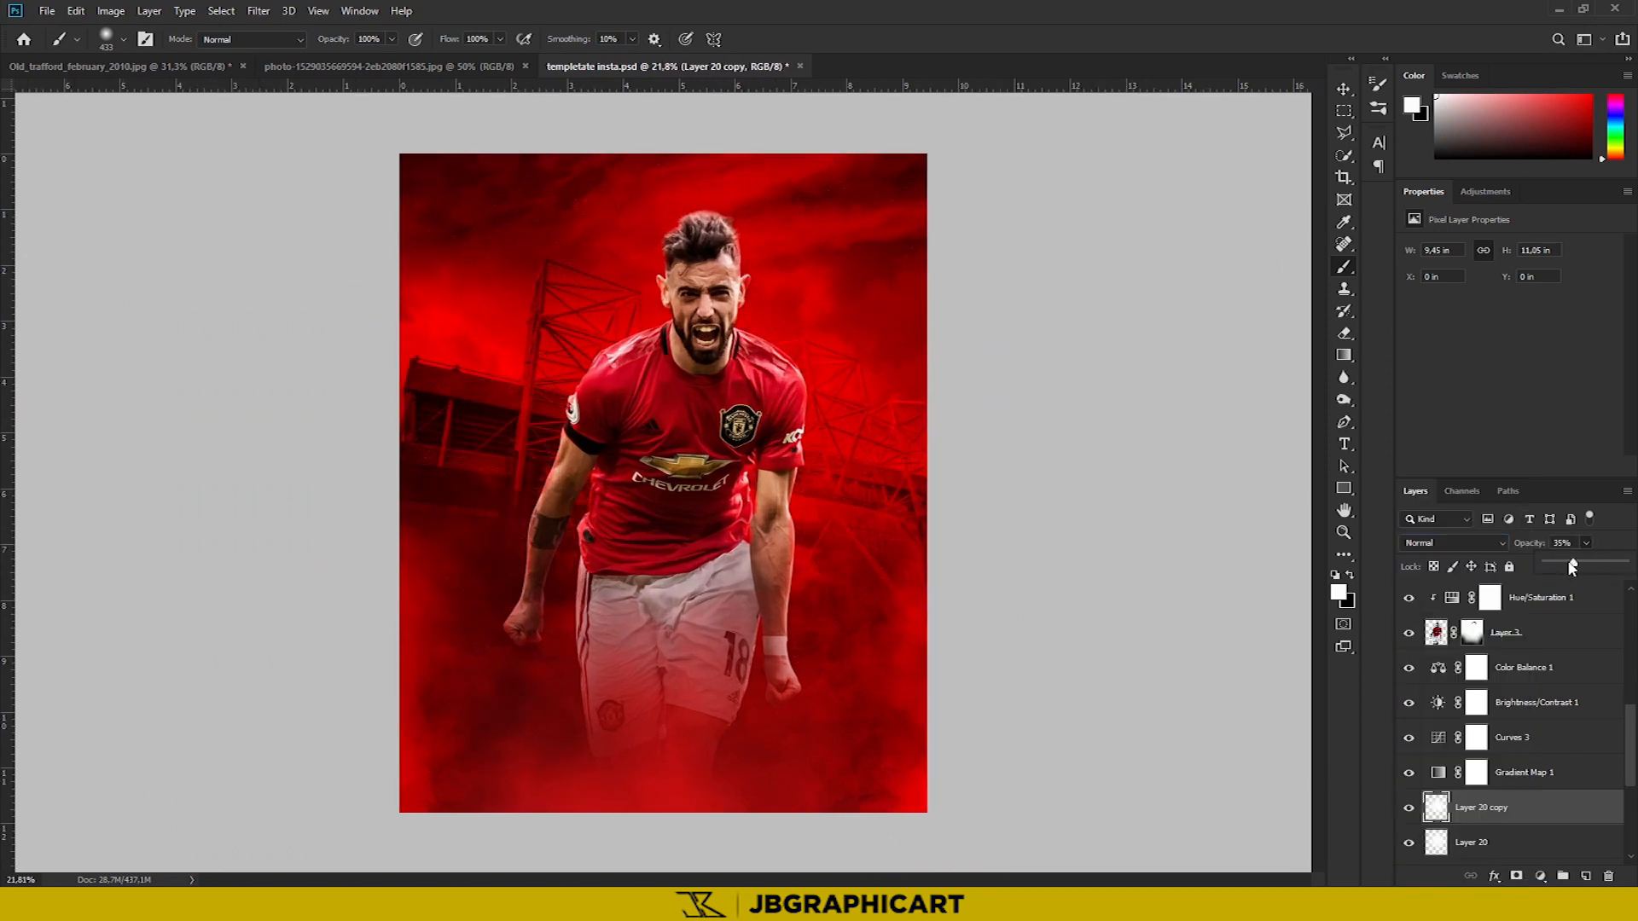
left_click(1410, 821)
scroll(673, 290, "down", 1)
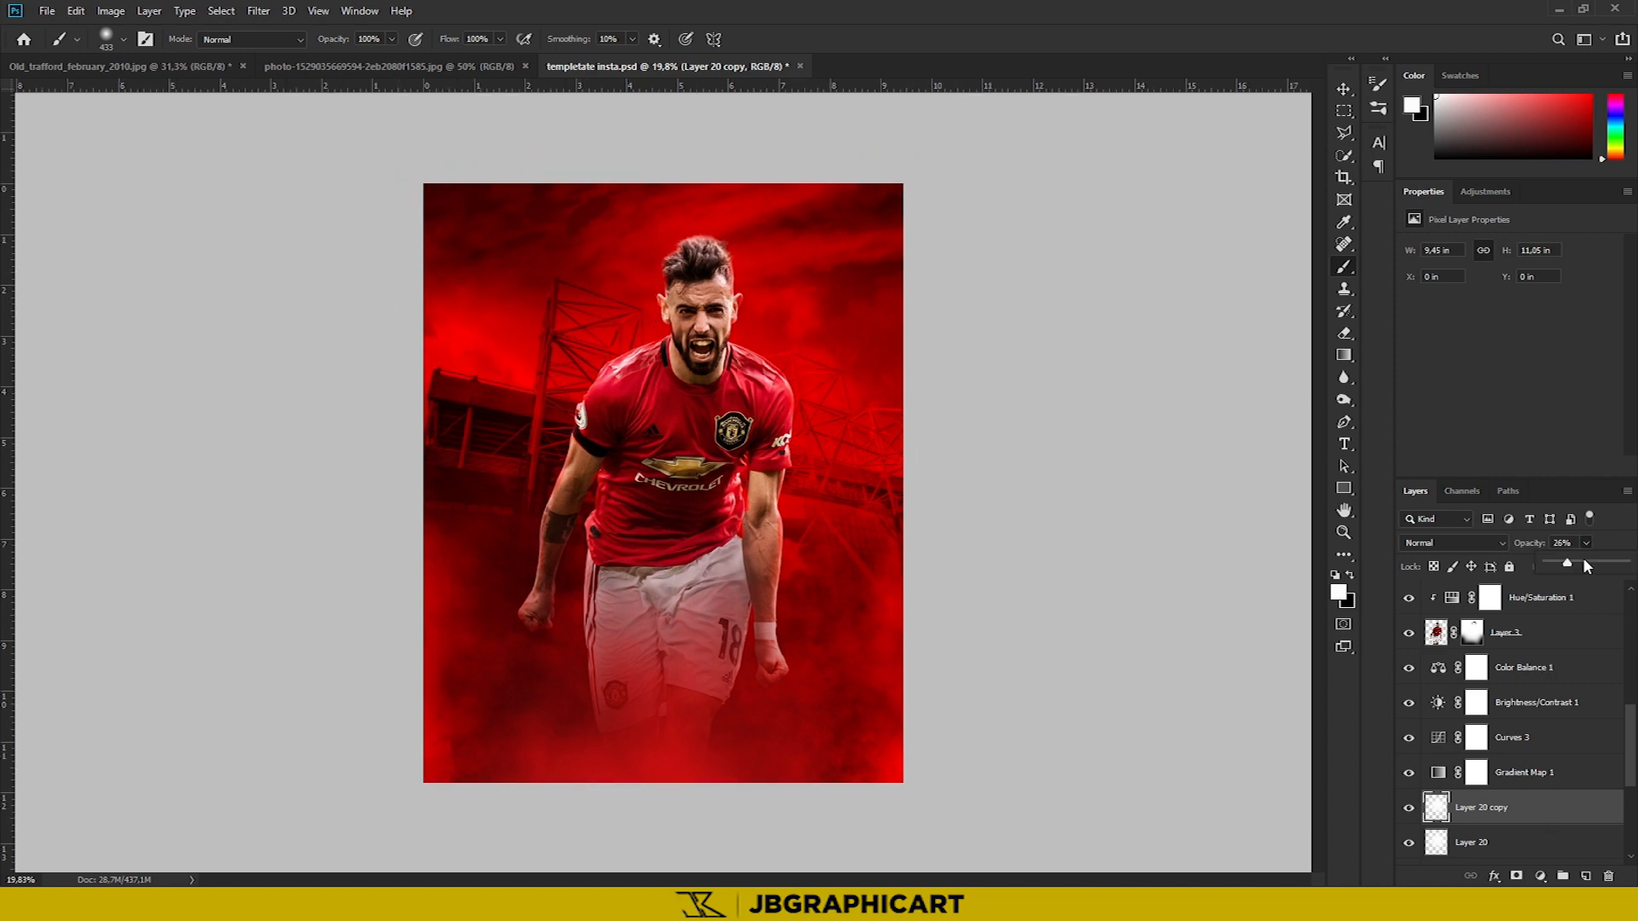
Select the original Layer 20 and lower its opacity to 32%
key("alt+bracketleft")
left_click(1339, 87)
scroll(871, 468, "down", 2)
scroll(871, 468, "up", 4)
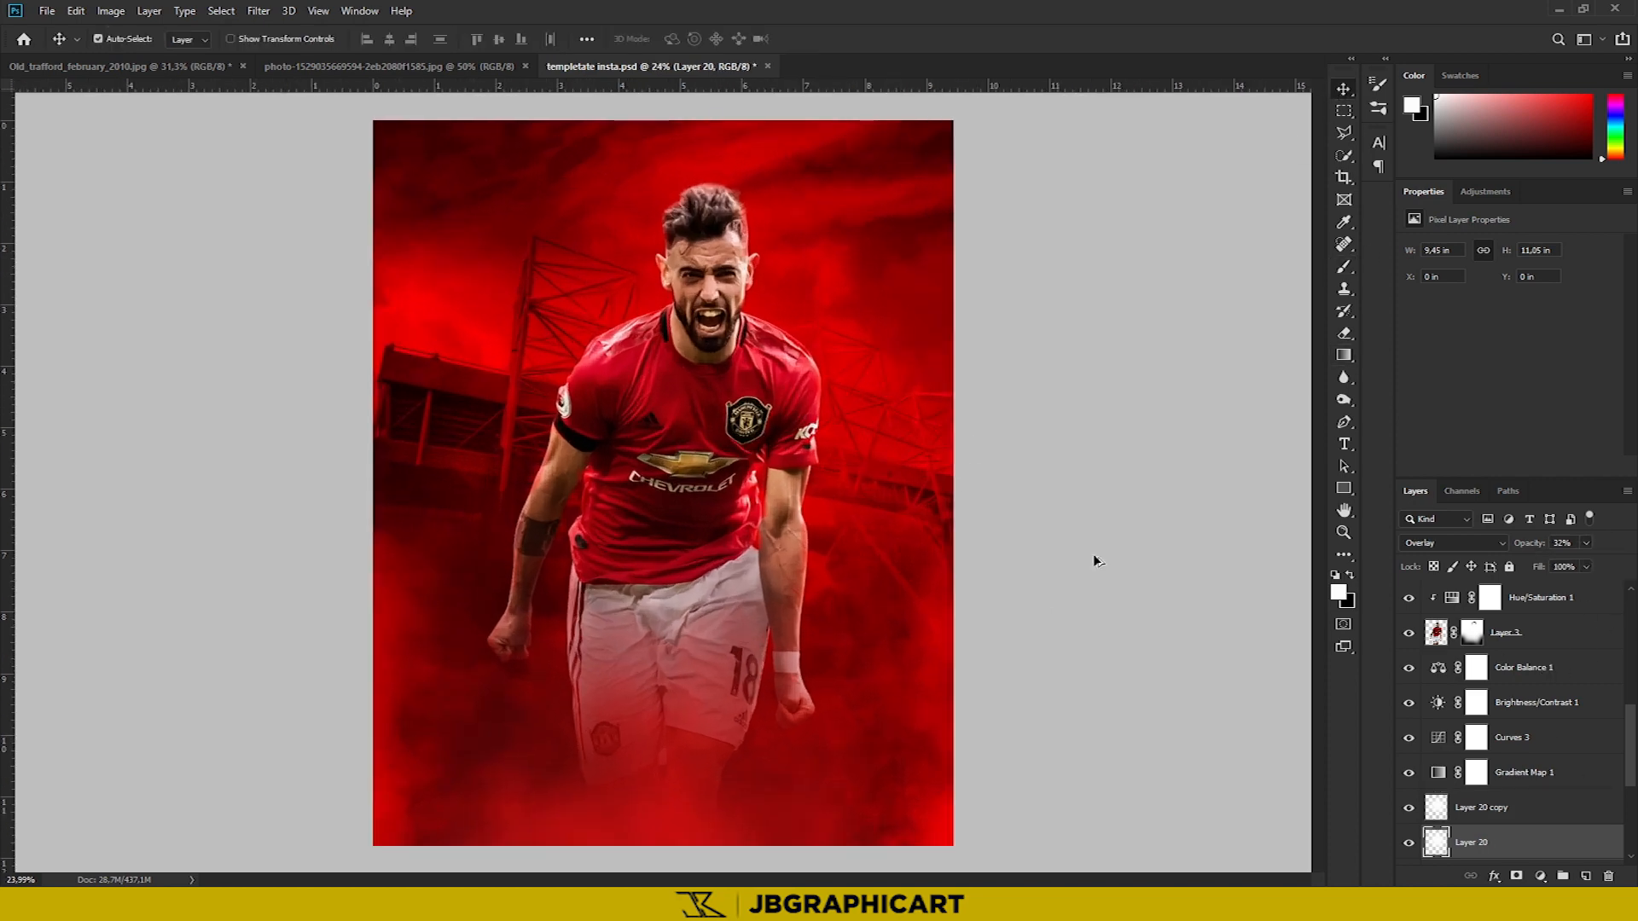
Add a clipped Curves adjustment above Layer 18 and pull its midtones down to darken the player
scroll(1542, 669, "up", 3)
left_click(1527, 634)
scroll(1528, 653, "up", 4)
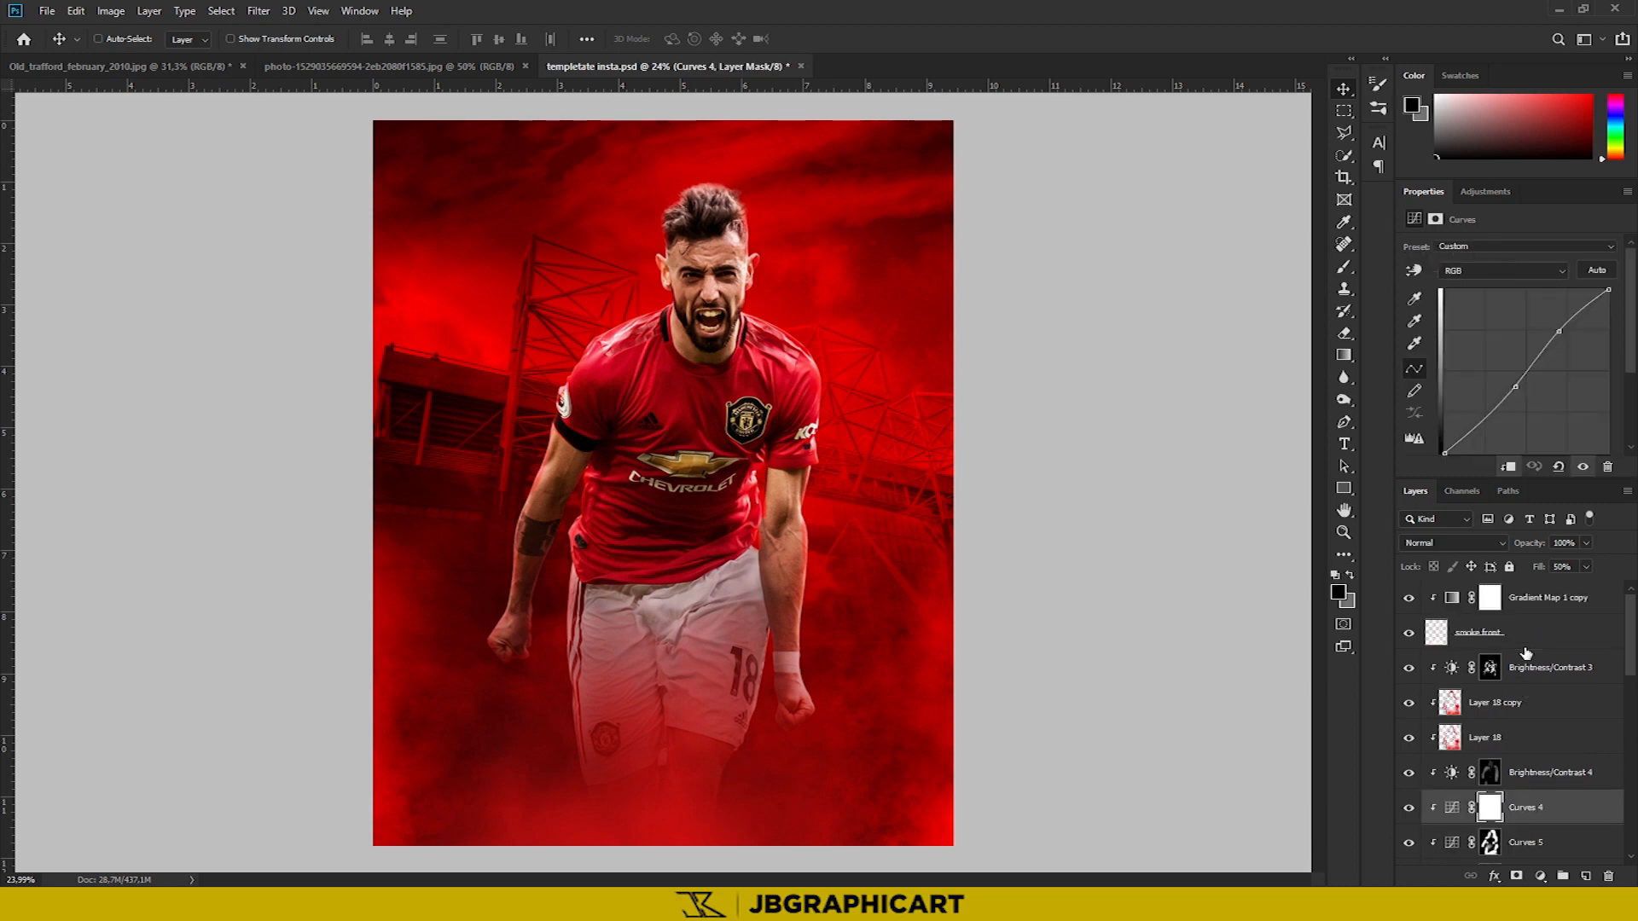
left_click(1529, 669)
left_click(1483, 192)
left_click(1486, 737)
left_click(1425, 192)
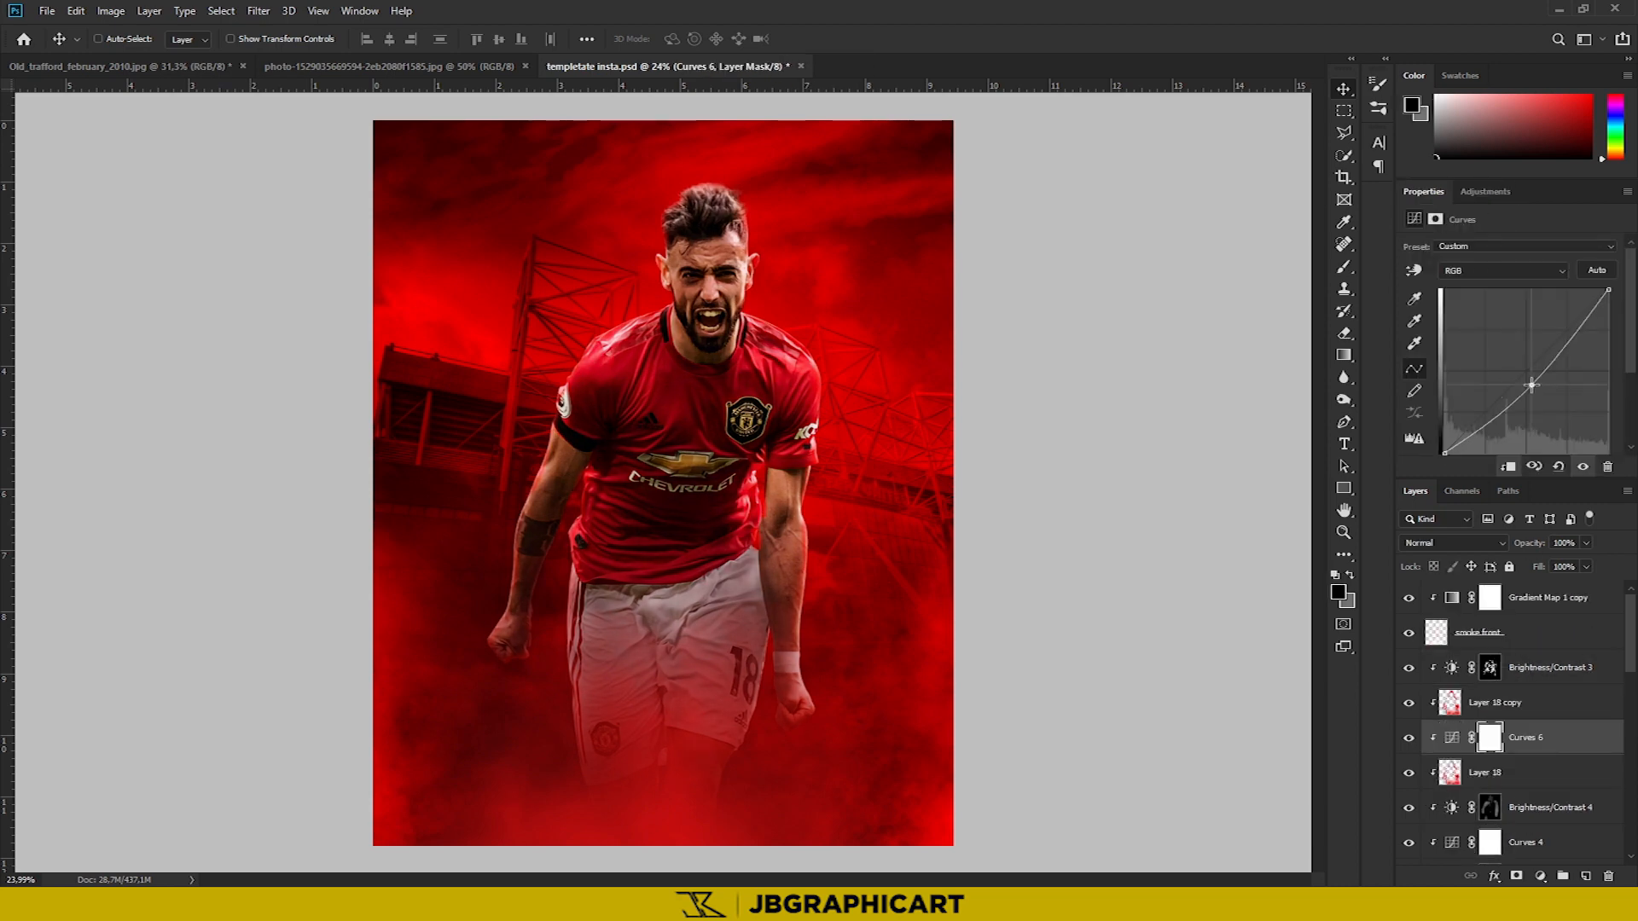
Invert the Curves 6 mask and reveal the darkening on the player's lower body with a large soft eraser
key("ctrl+i")
key("e")
key("x")
left_click_drag(670, 589, 478, 589)
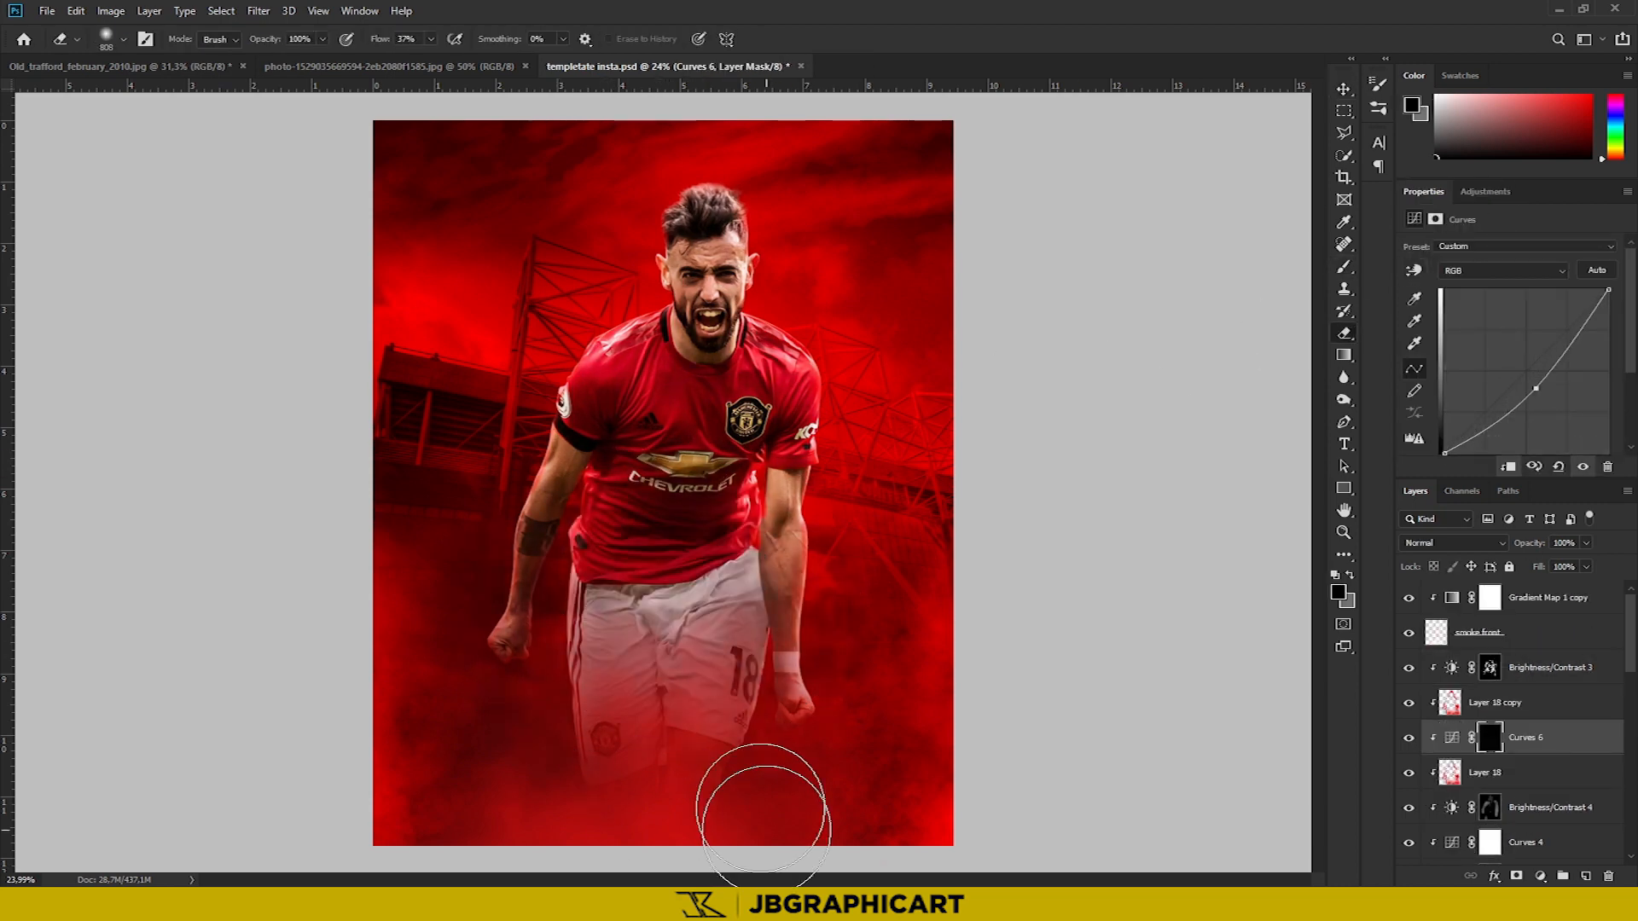
mouse_move(765, 807)
left_mouse_down()
mouse_move(651, 737)
mouse_move(694, 425)
left_mouse_up()
Reveal Curves 6 over the shirt and forearm with a smaller eraser at 55% flow, and add an upper curve point
left_click(431, 39)
left_click_drag(430, 62, 446, 62)
mouse_move(696, 406)
left_mouse_down()
mouse_move(645, 401)
mouse_move(546, 583)
left_mouse_up()
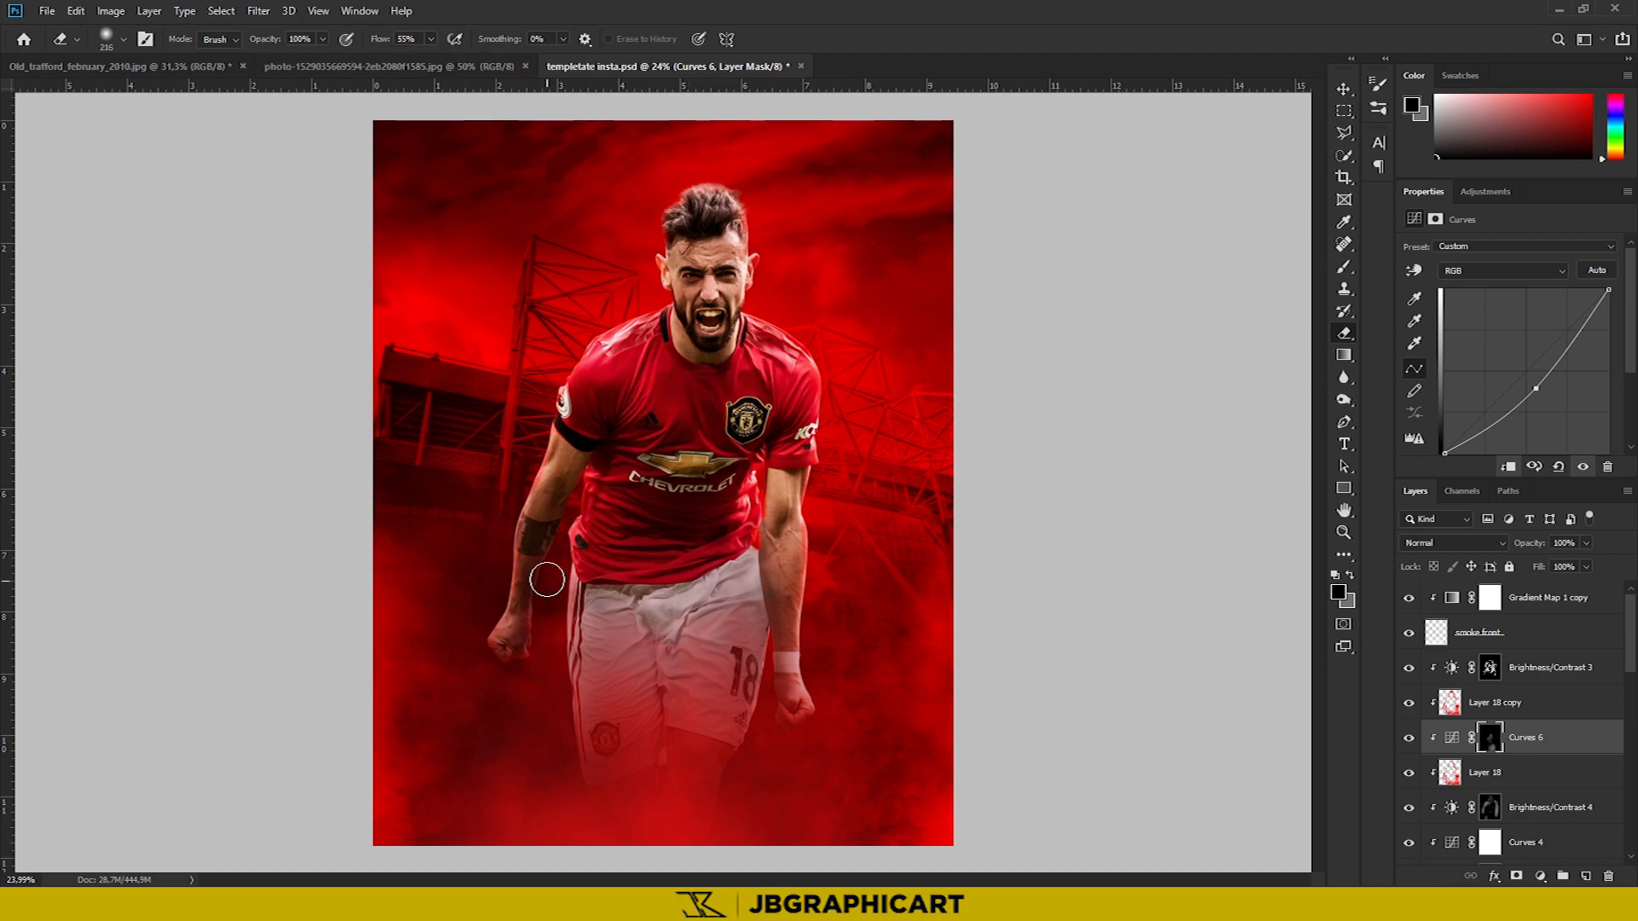
scroll(755, 458, "up", 3)
scroll(708, 192, "down", 3)
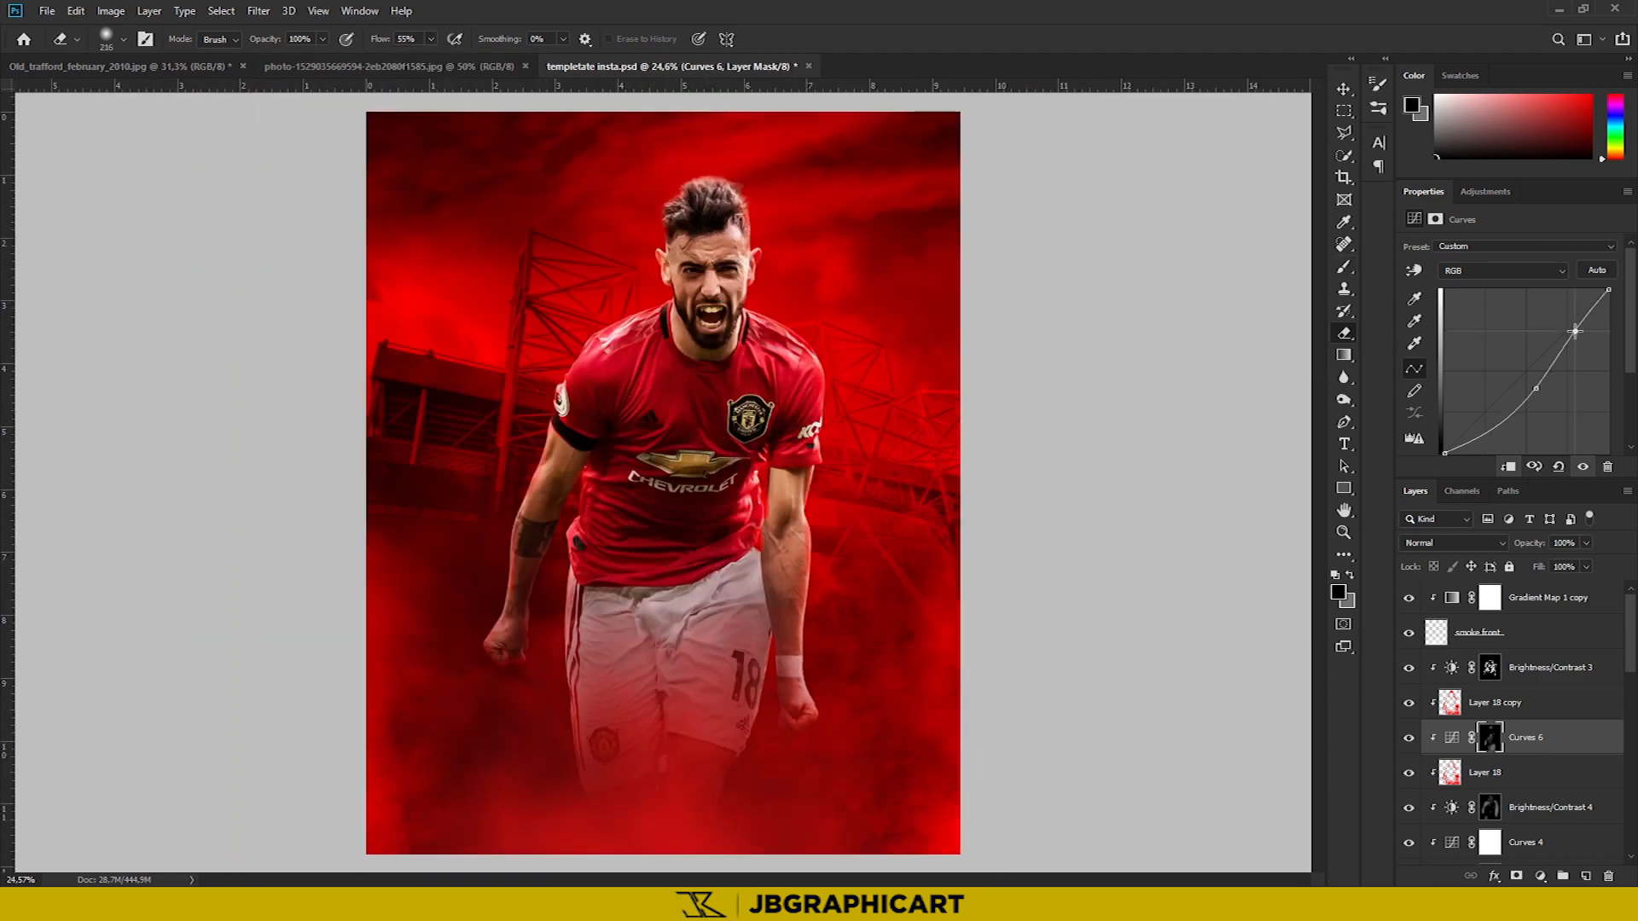
key("v")
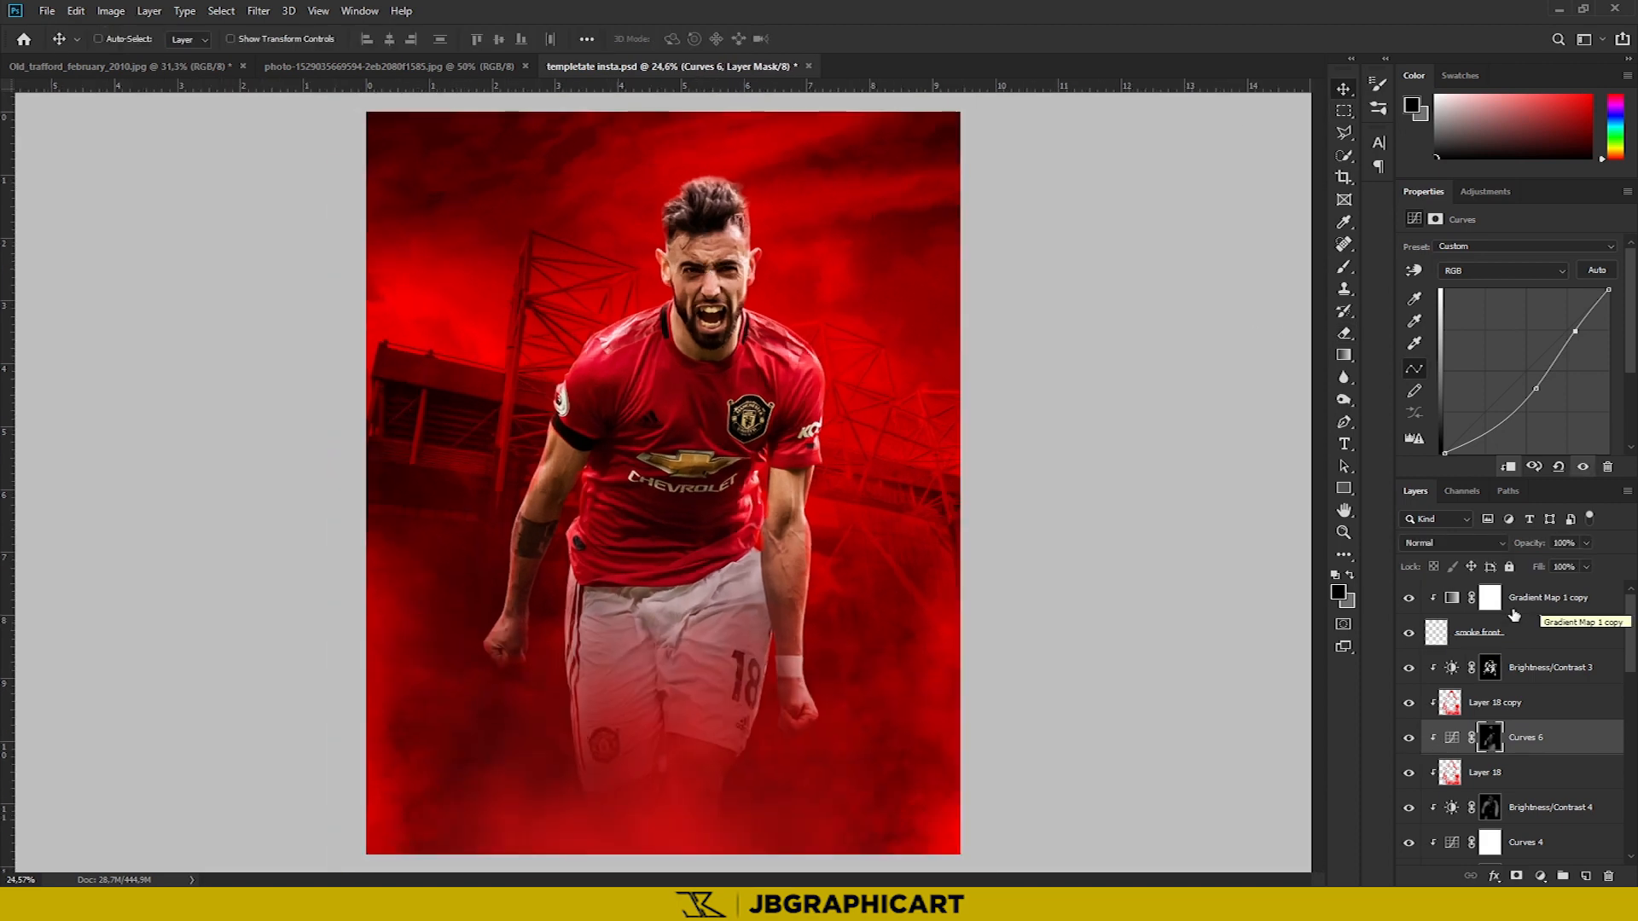
Select the Gradient Map 1 copy layer above the front smoke and save the poster document
left_click(1520, 608)
scroll(896, 519, "down", 5)
scroll(896, 519, "up", 6)
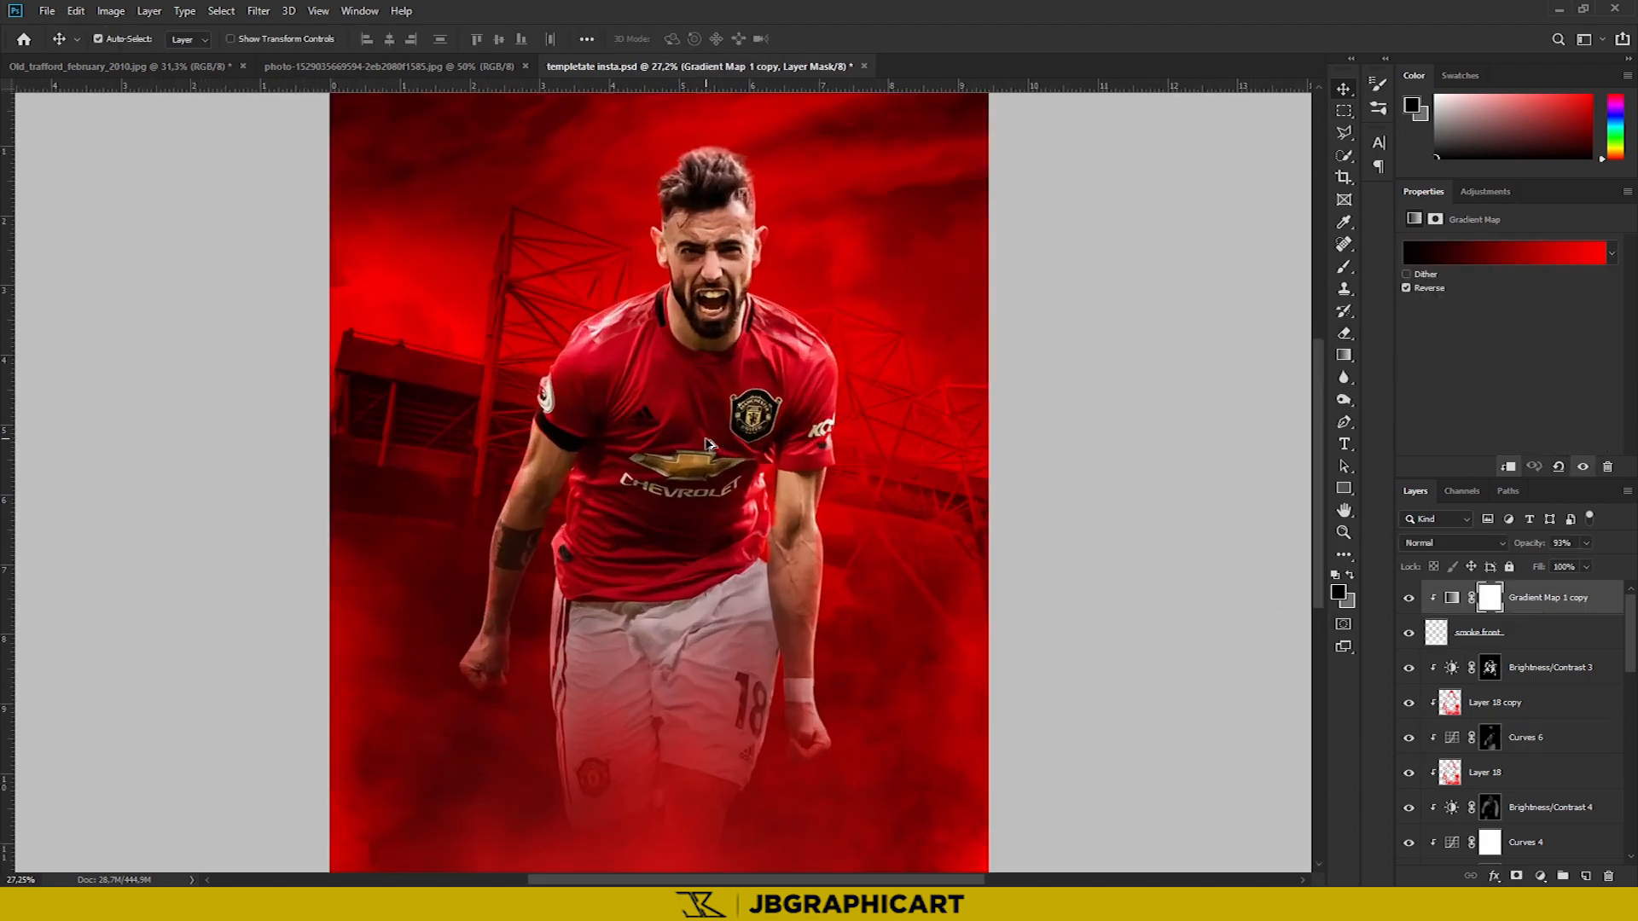
scroll(896, 518, "down", 2)
left_click(47, 12)
left_click(64, 185)
scroll(701, 401, "up", 1)
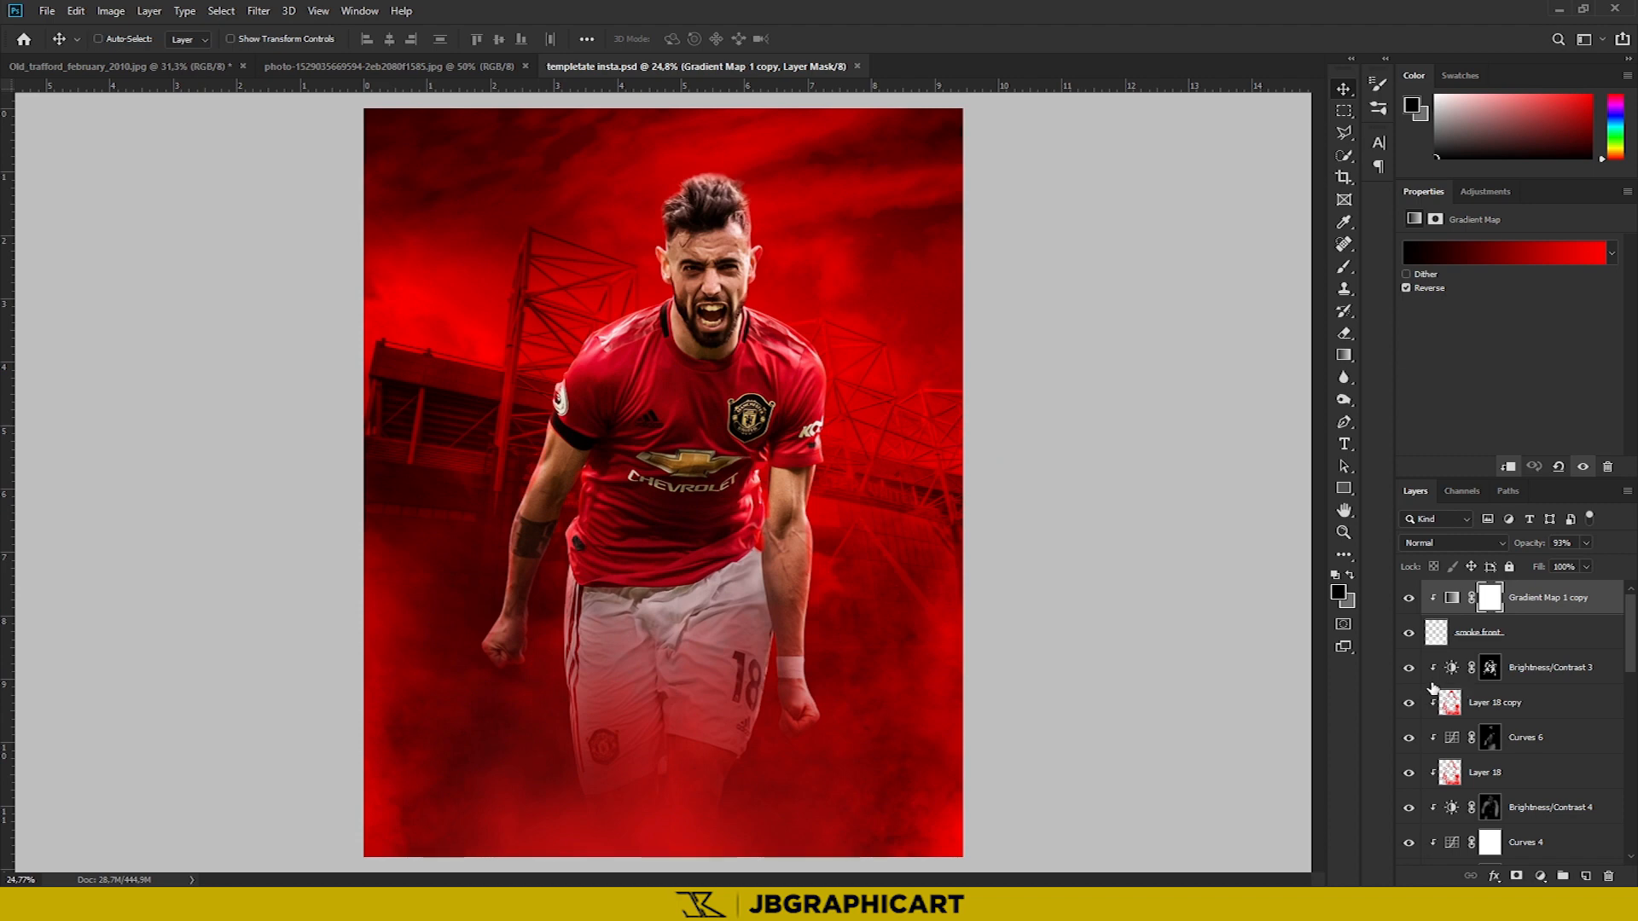
left_click(1484, 192)
left_click(1448, 232)
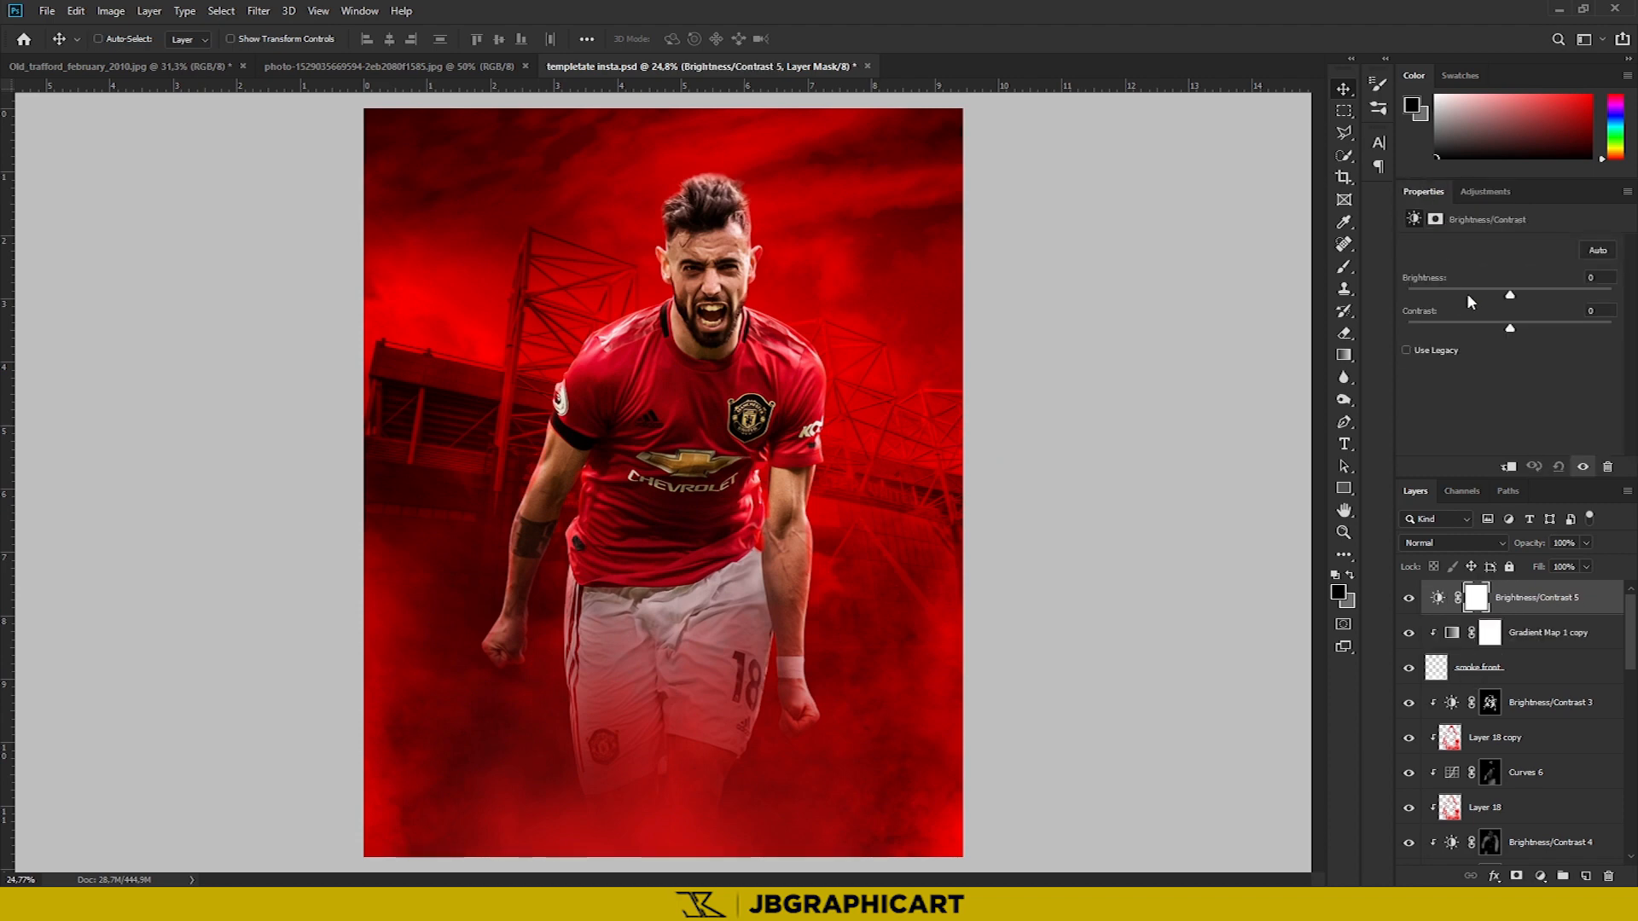
key("Delete")
Add a Vibrance adjustment at the top of the layer stack with vibrance -8 and saturation -10
left_click(1485, 192)
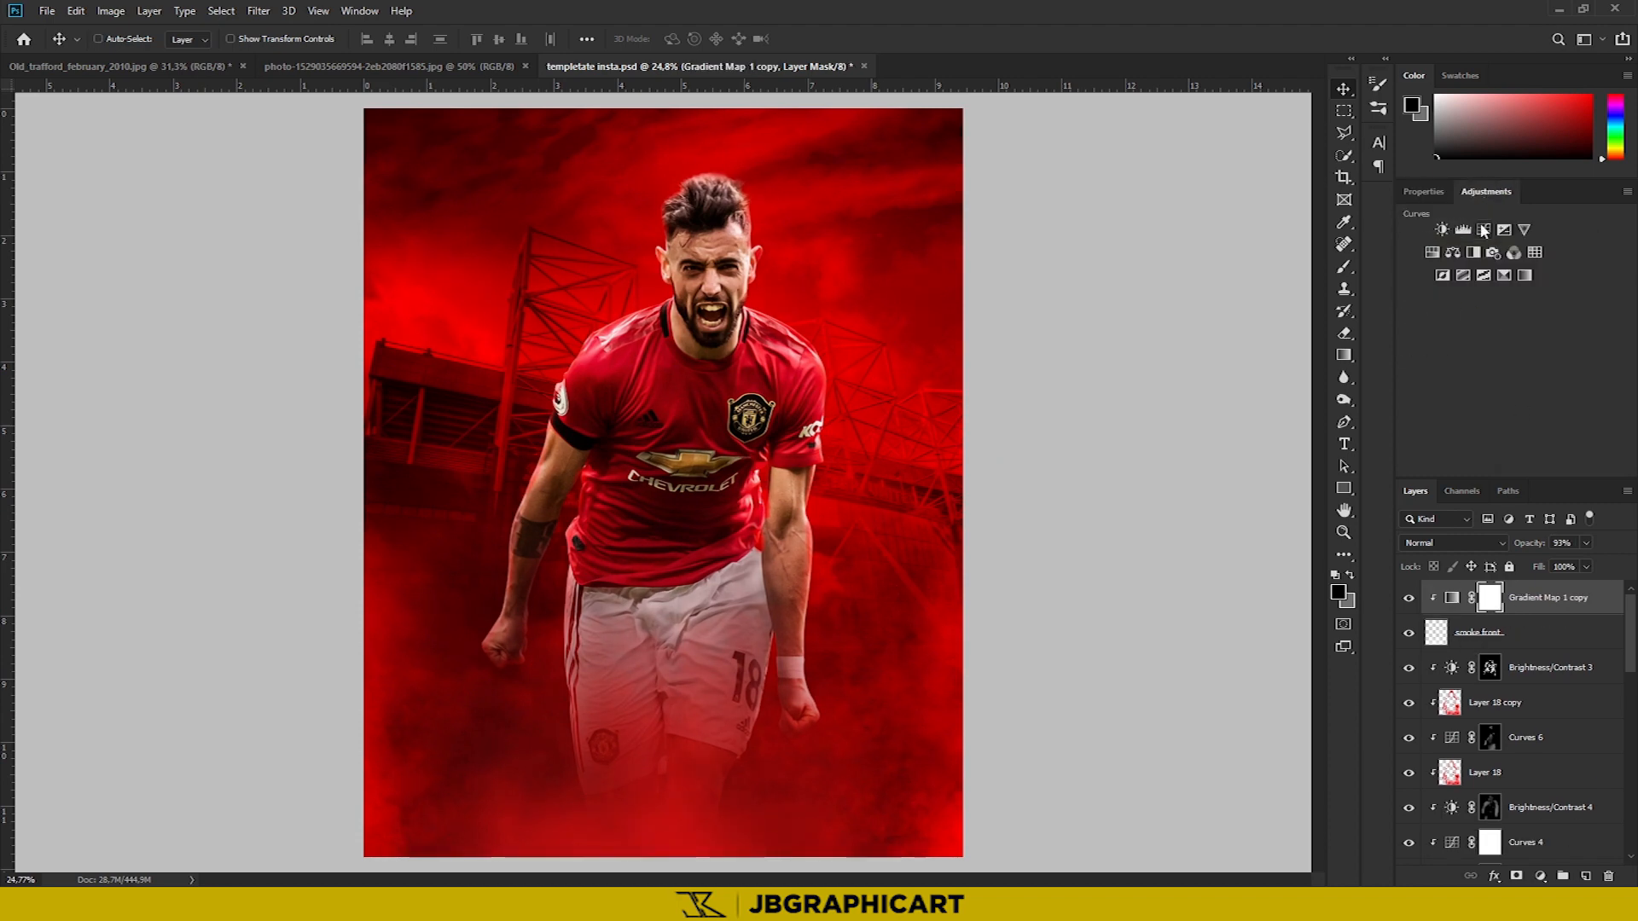
left_click(1524, 230)
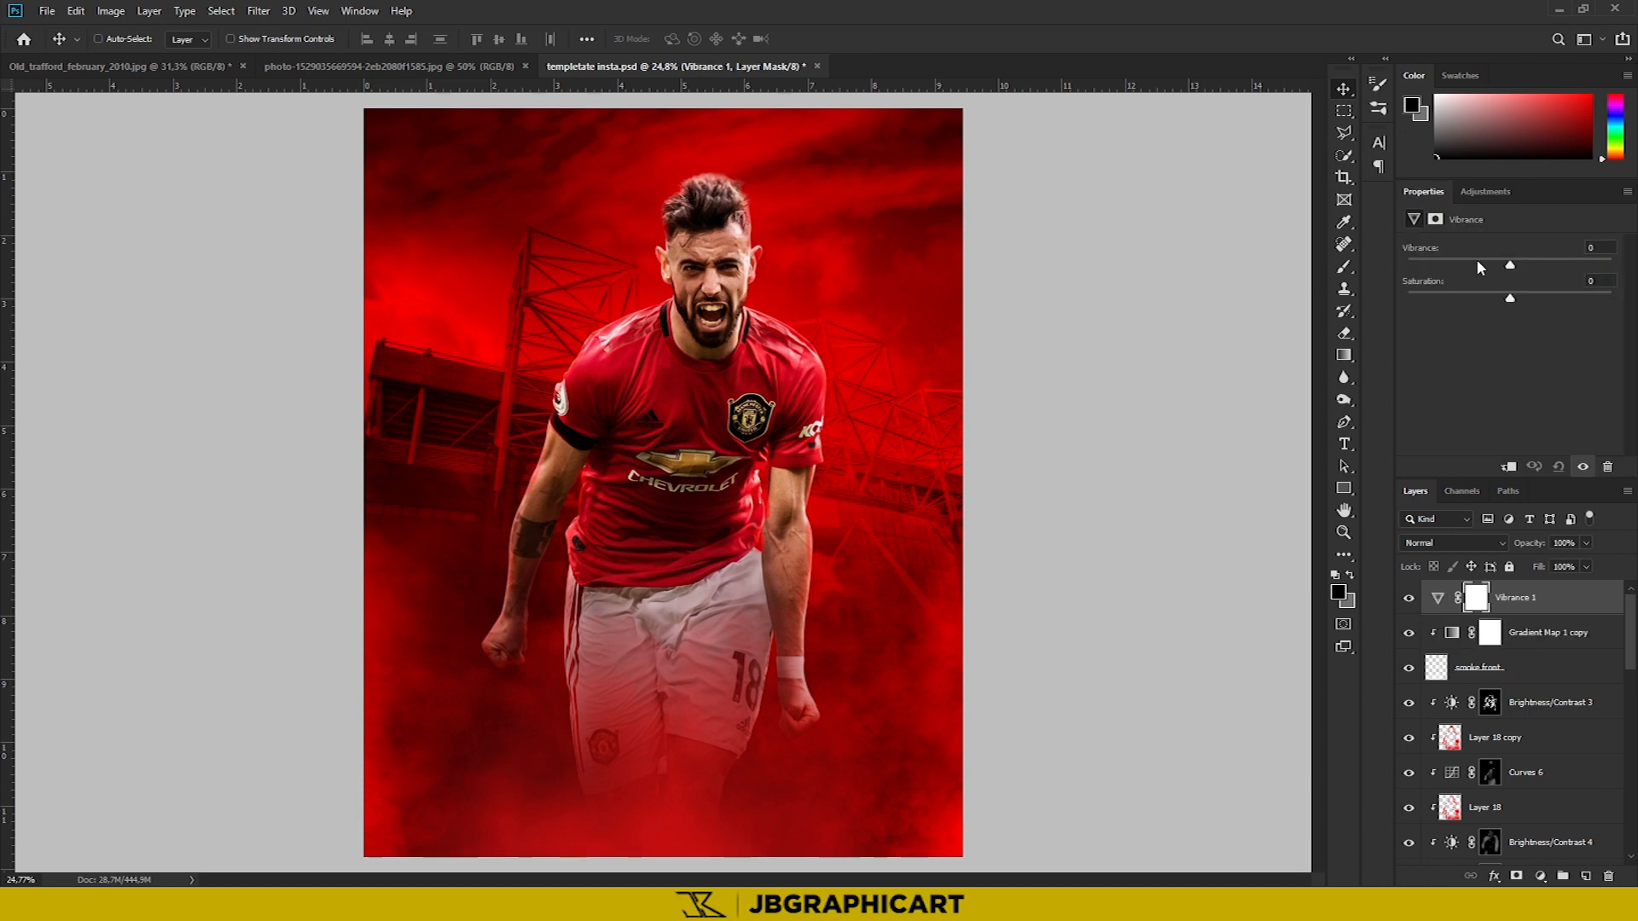
left_click_drag(1508, 301, 1504, 267)
Try different colours for the area around the canvas, ending on the custom blue
right_click(1241, 366)
left_click(1263, 392)
right_click(1062, 381)
left_click(1094, 423)
right_click(1095, 424)
left_click(1126, 508)
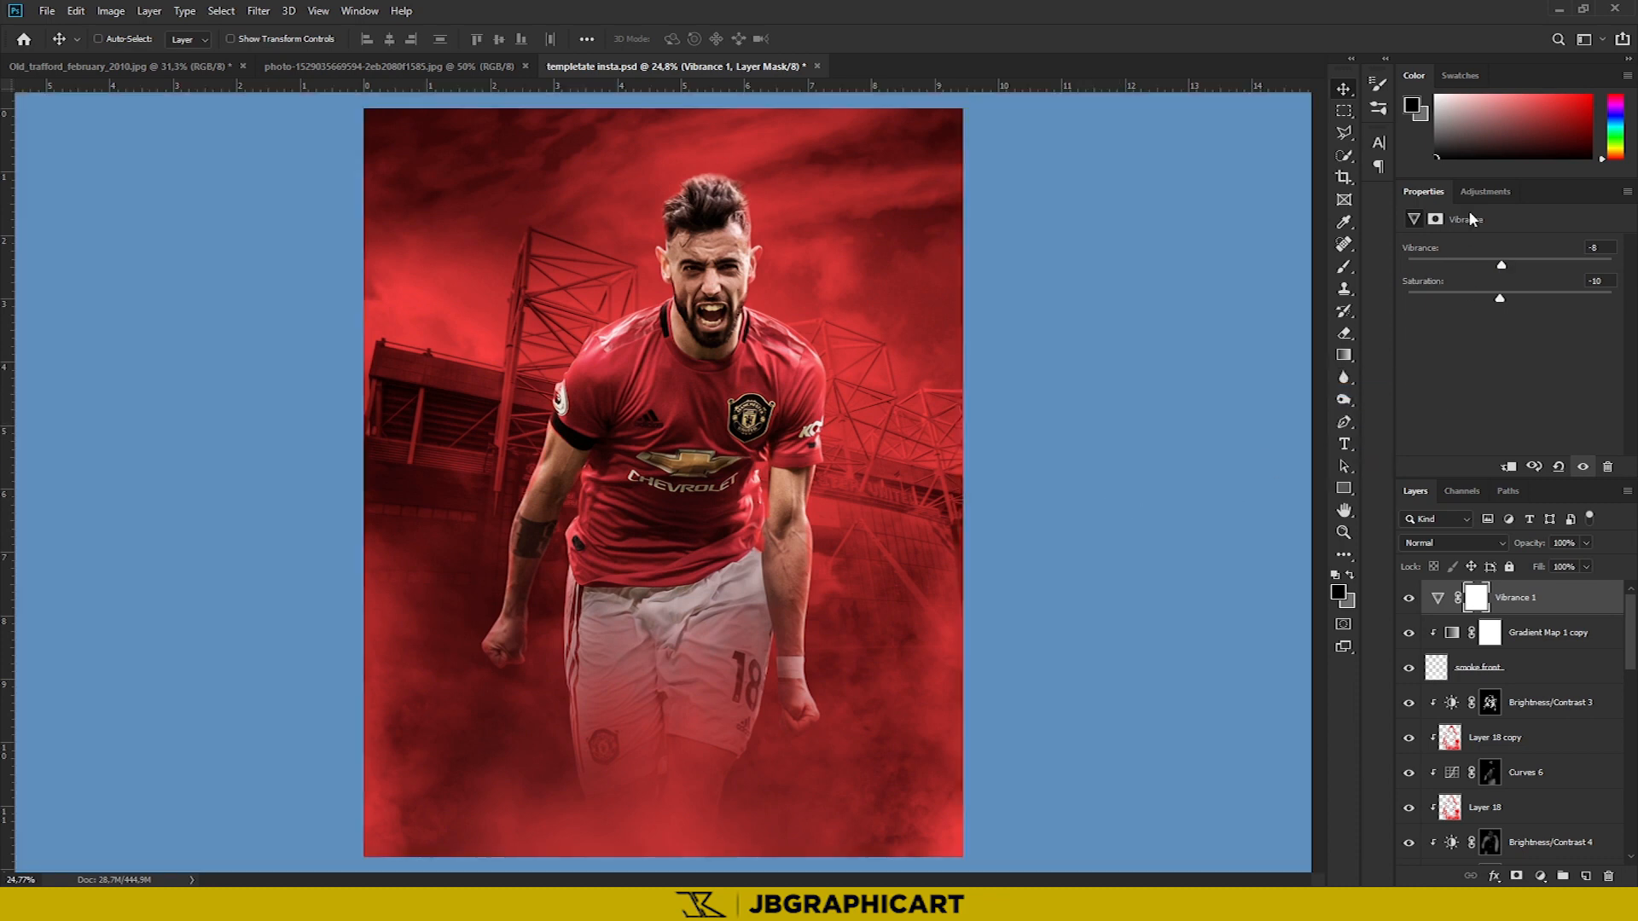
Add a Curves adjustment above Vibrance 1 with lifted blacks and a gentle S-curve, at 23% opacity
left_click(1483, 192)
left_click(1450, 233)
left_click_drag(1443, 455, 1444, 448)
left_click_drag(1497, 399, 1509, 405)
left_click_drag(1572, 331, 1568, 327)
left_click(1587, 544)
Compare the poster with the Curves 7 and Vibrance 1 adjustments switched off and on
left_click(1410, 599)
left_click(1410, 599)
left_click(1408, 629)
left_click(1408, 629)
left_click(1517, 639)
left_click_drag(1409, 633, 1412, 609)
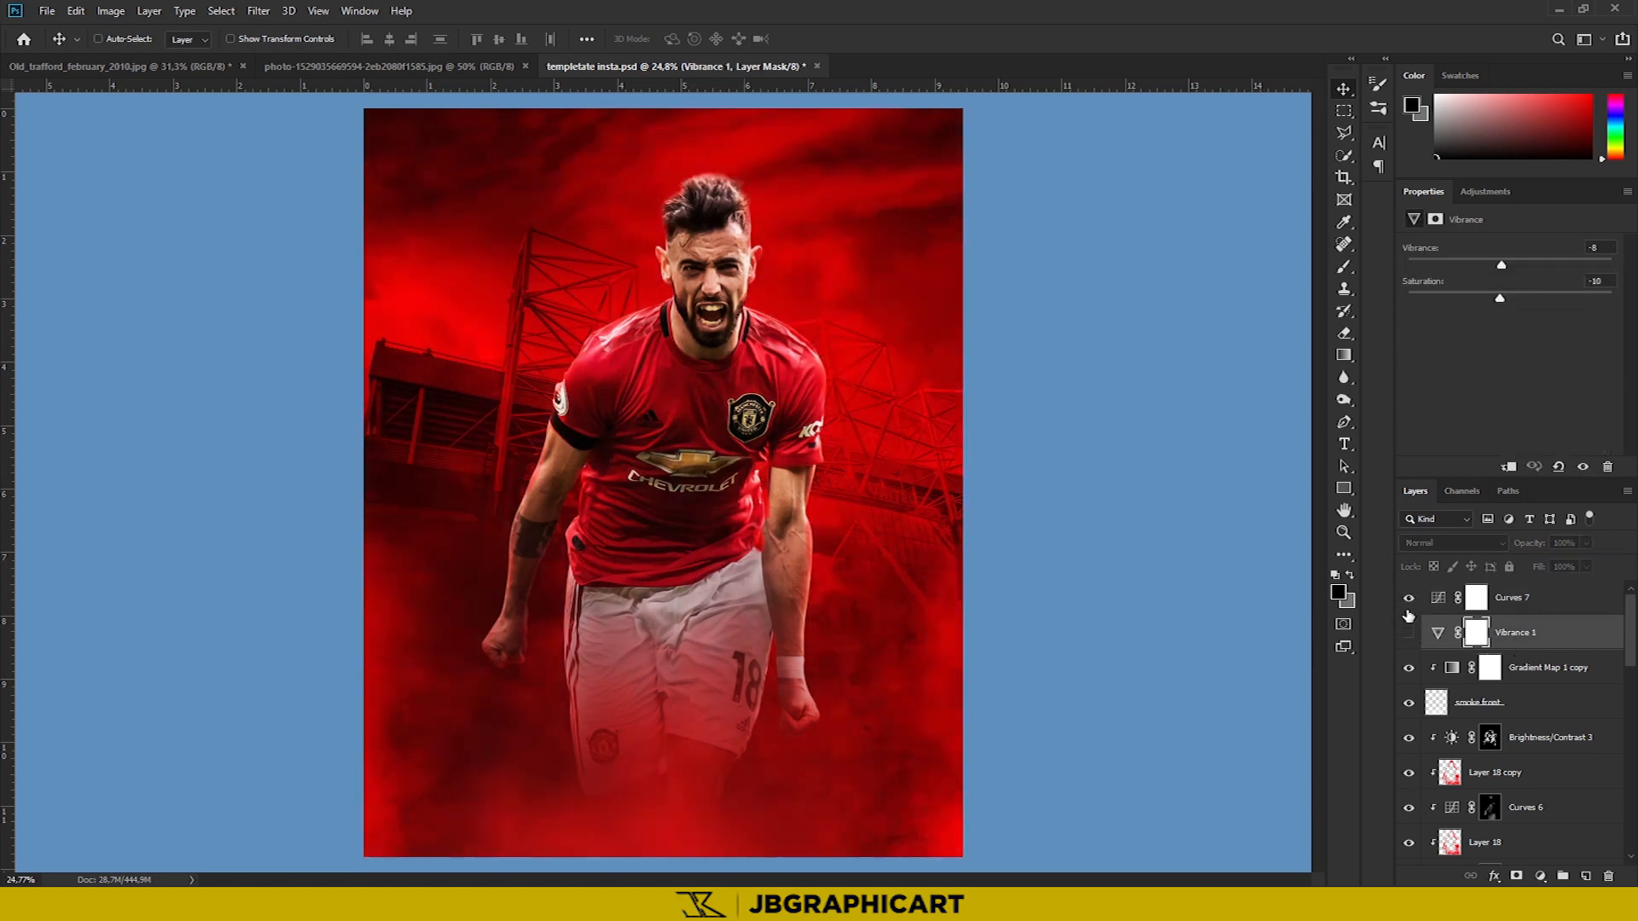
Raise the black point of Curves 7 slightly and turn Vibrance 1 back on
left_click(1527, 599)
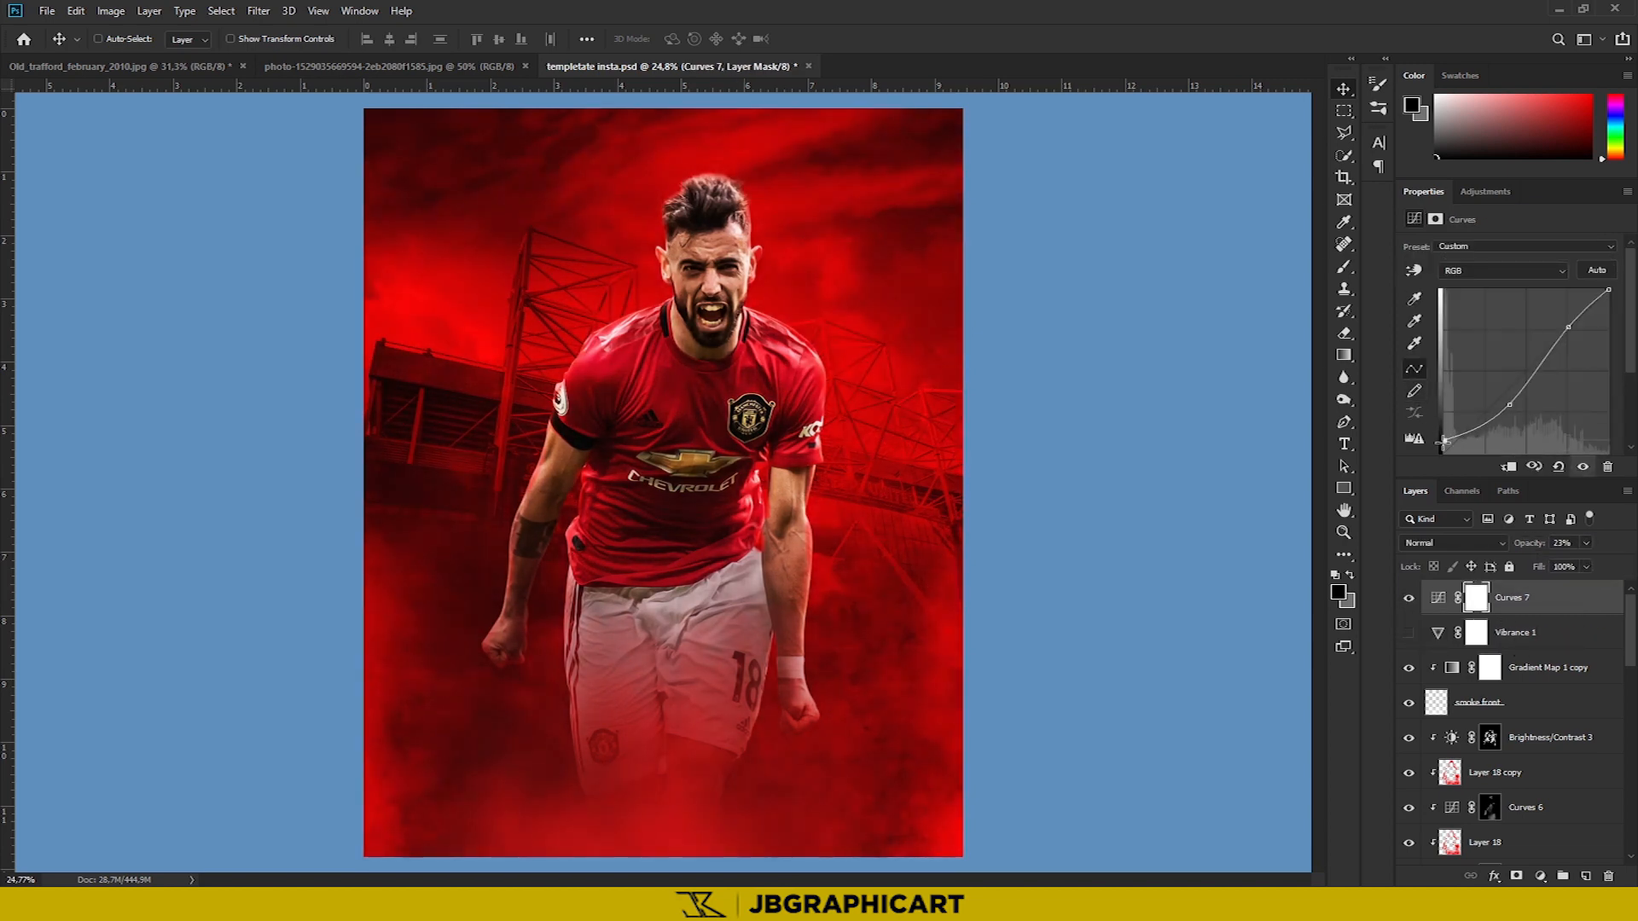
left_click(1448, 627)
left_click(1409, 632)
left_click(1408, 632)
left_click(1409, 632)
Change the area around the canvas from blue to a dark shade
right_click(1118, 553)
left_click(1152, 620)
right_click(1121, 543)
left_click(1151, 552)
Add a Color Lookup adjustment above Vibrance 1 using the 2Strip.look 3DLUT file
left_click(1486, 192)
left_click(1535, 253)
left_click(1499, 259)
left_click(1460, 314)
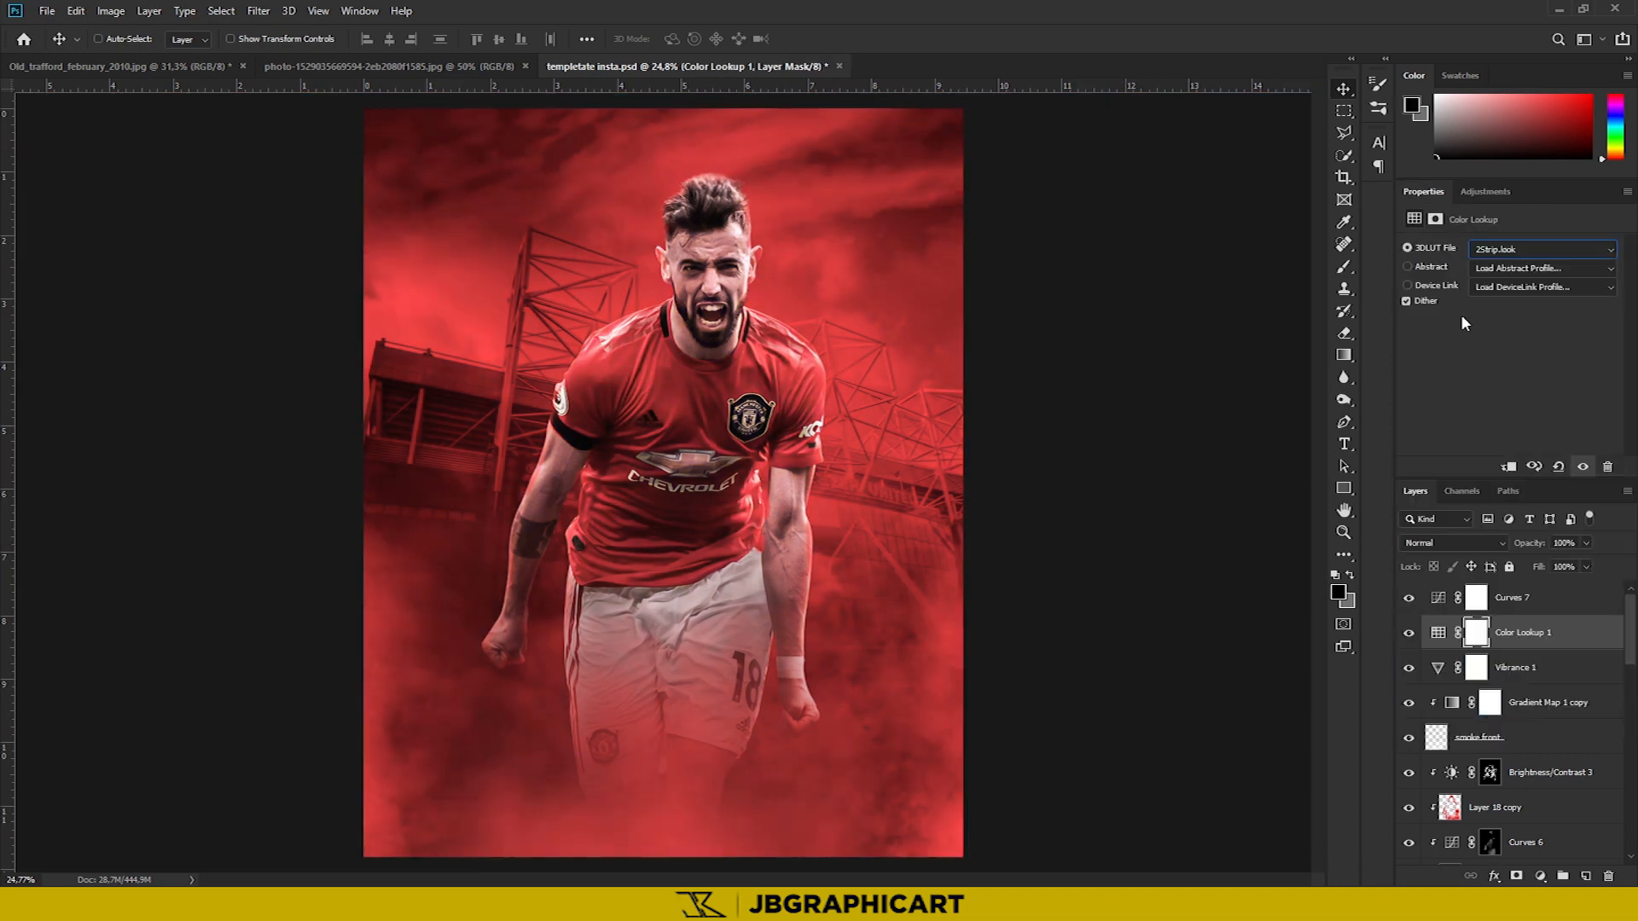
Return the canvas surround to light grey and set Color Lookup 1 to Bleach Bypass.look at 4% opacity
right_click(1266, 465)
left_click(1296, 526)
left_click_drag(1521, 565, 1551, 566)
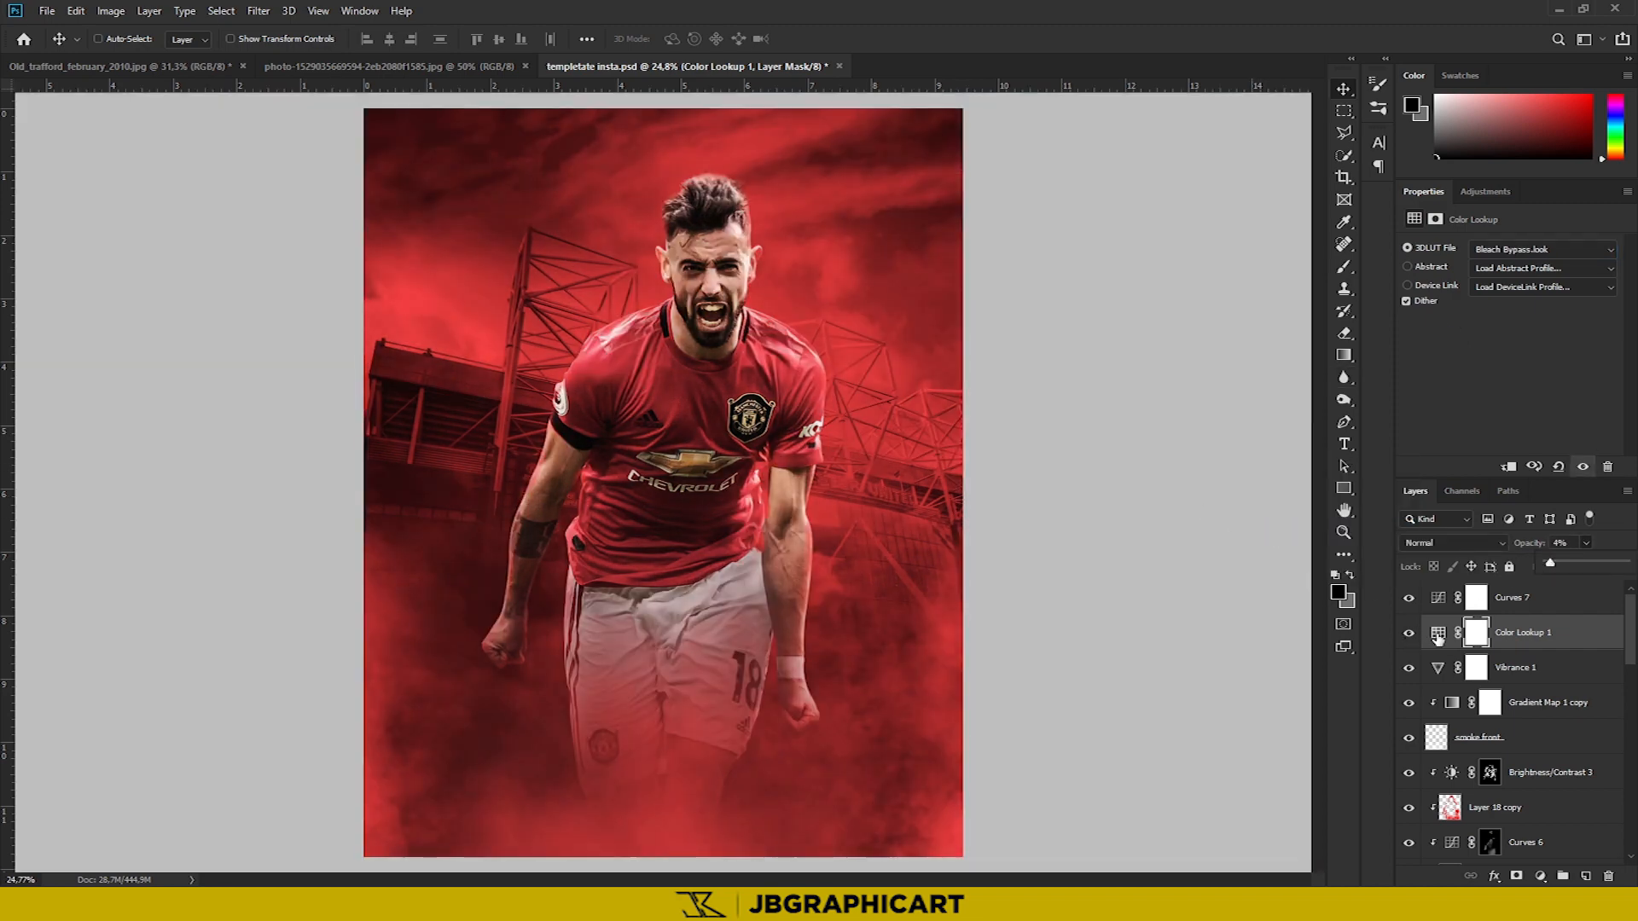
Add a second Color Lookup adjustment above Color Lookup 1 using the Candlelight.CUBE 3DLUT file
left_click(1485, 192)
mouse_move(1409, 669)
left_mouse_down()
mouse_move(1410, 638)
mouse_move(1410, 671)
left_mouse_up()
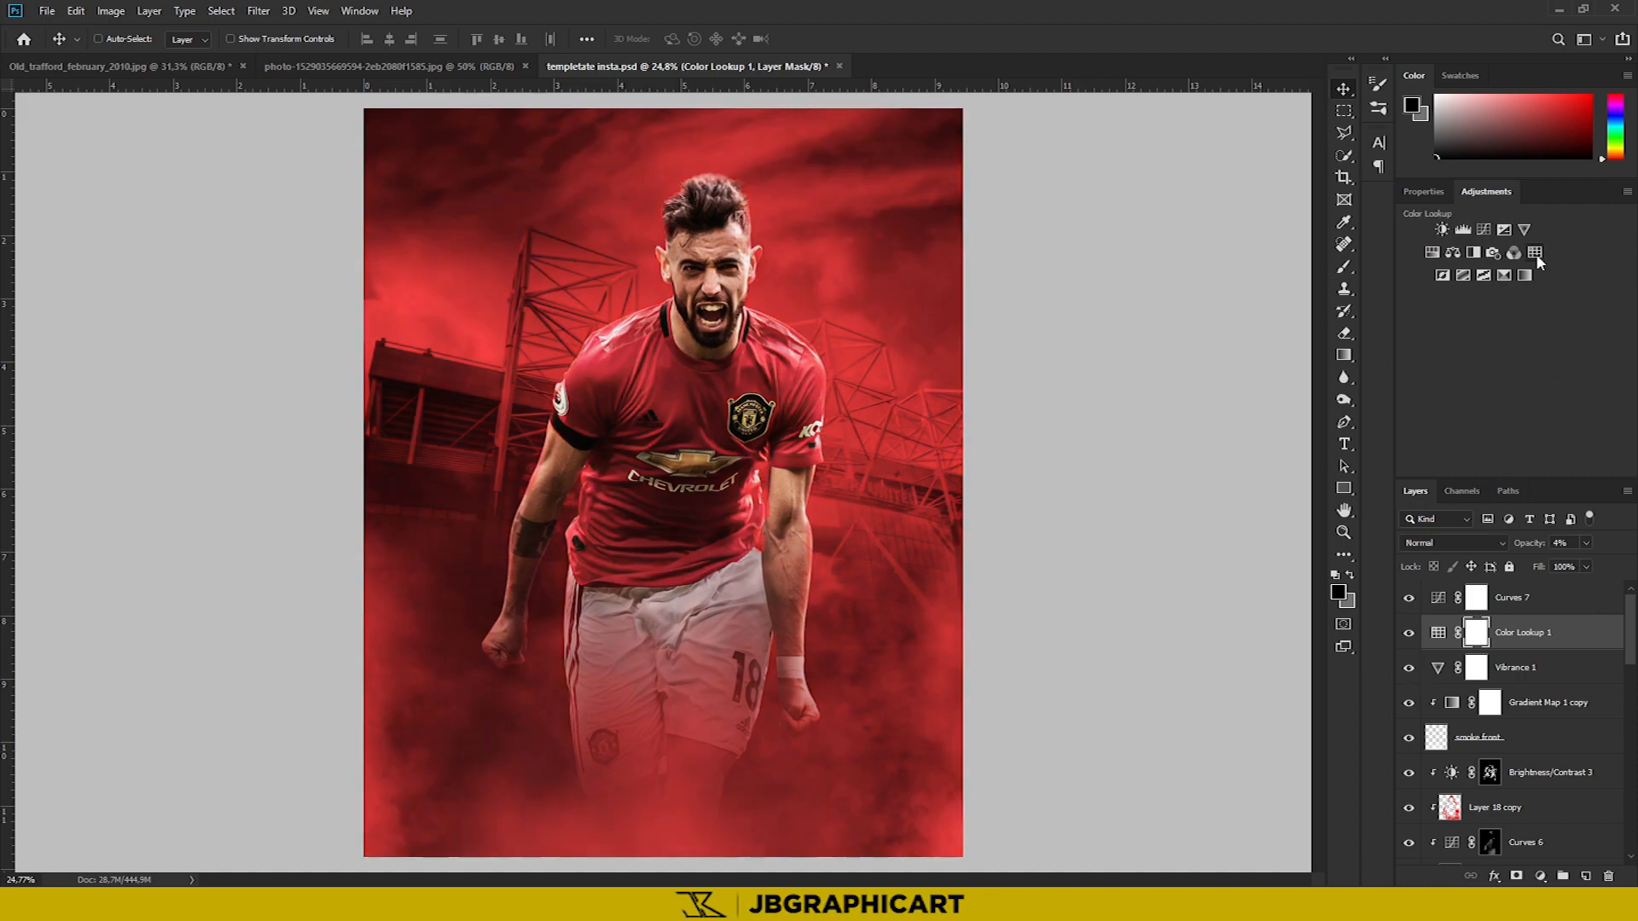
left_click(1536, 253)
left_click(1494, 252)
left_click(1487, 316)
key("Down")
key("Down")
key("Down")
key("Down")
key("Down")
key("Down")
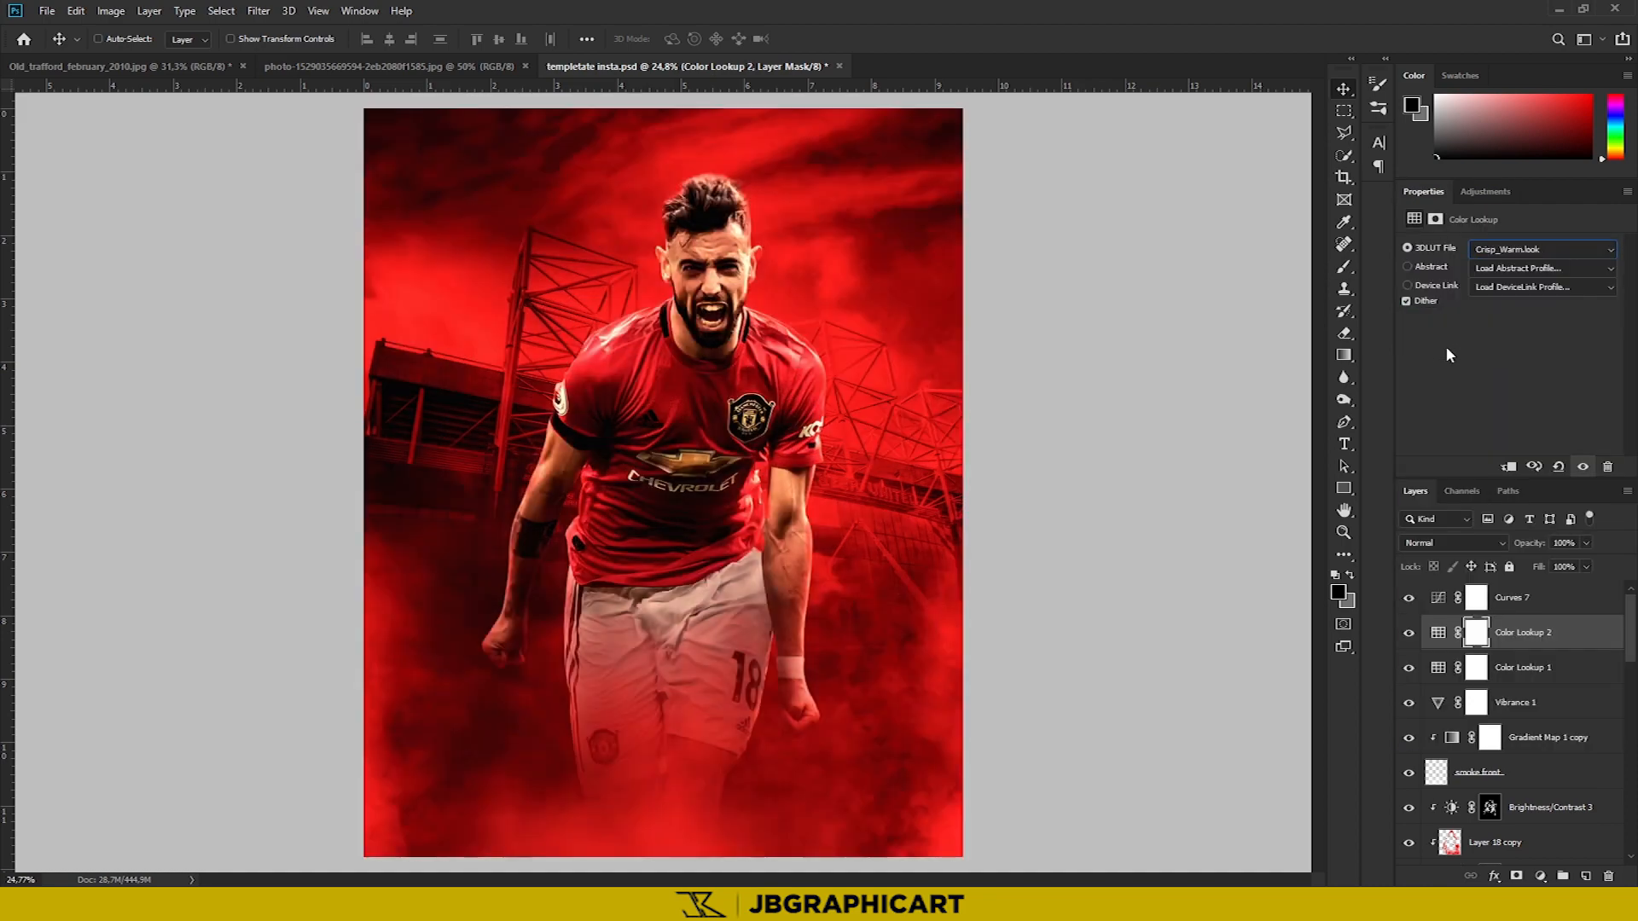
key("Up")
key("Up")
key("Up")
Set Color Lookup 2 to Screen blending at 7% opacity and compare the poster with the color lookups off
left_click(1454, 542)
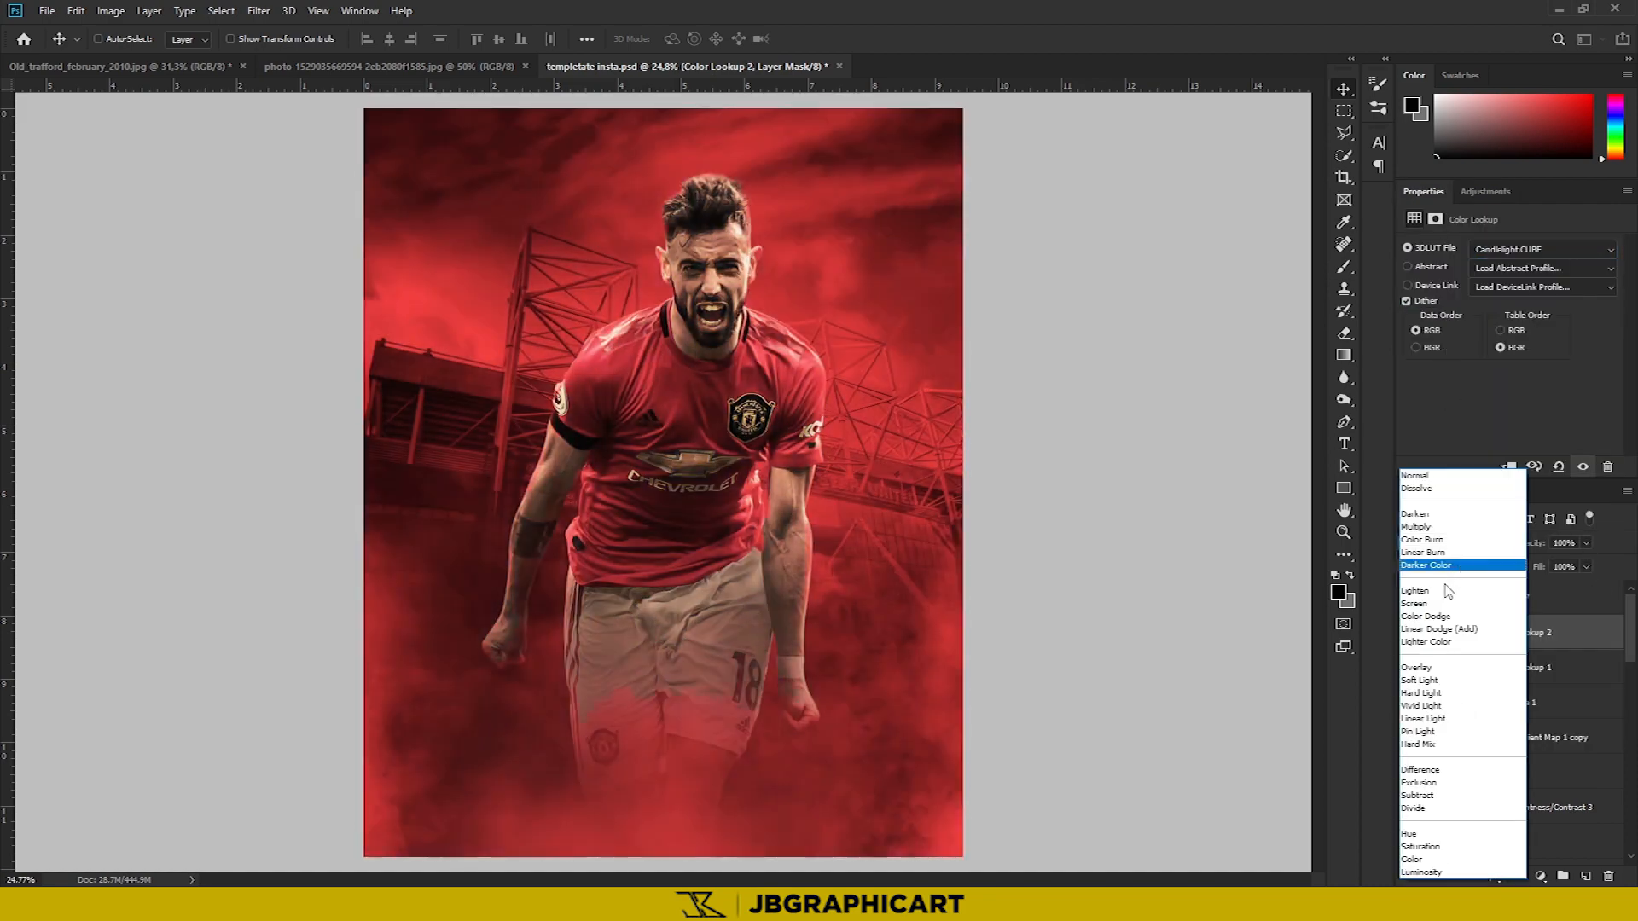
left_click(1444, 604)
left_click_drag(1533, 565, 1516, 565)
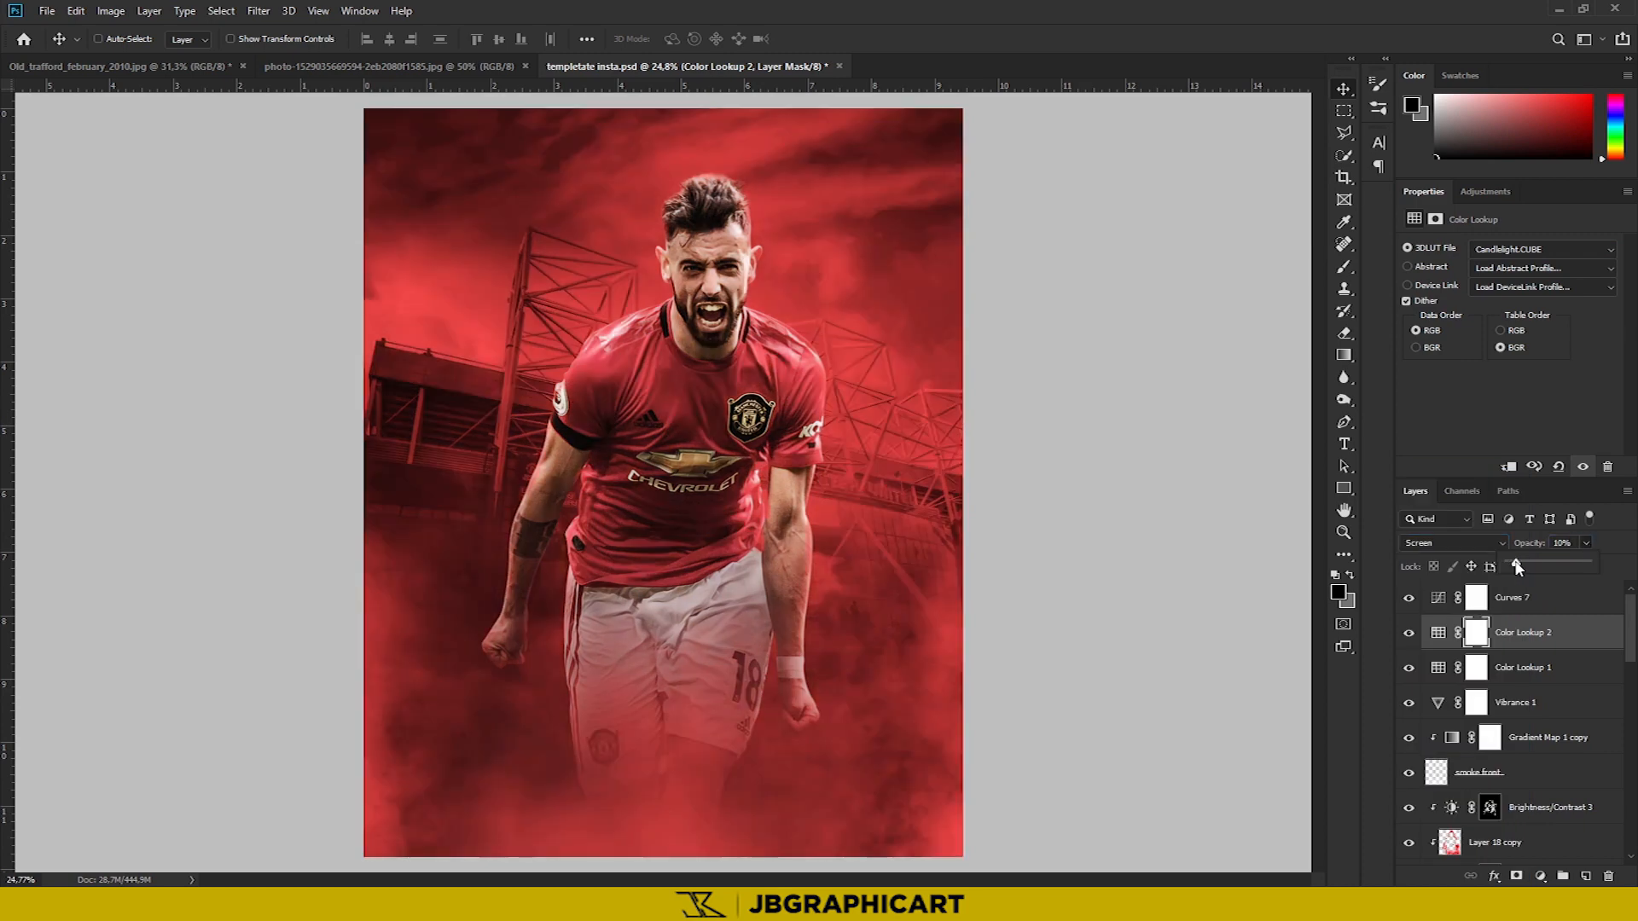
left_click(1408, 704)
left_click_drag(1408, 668, 1404, 628)
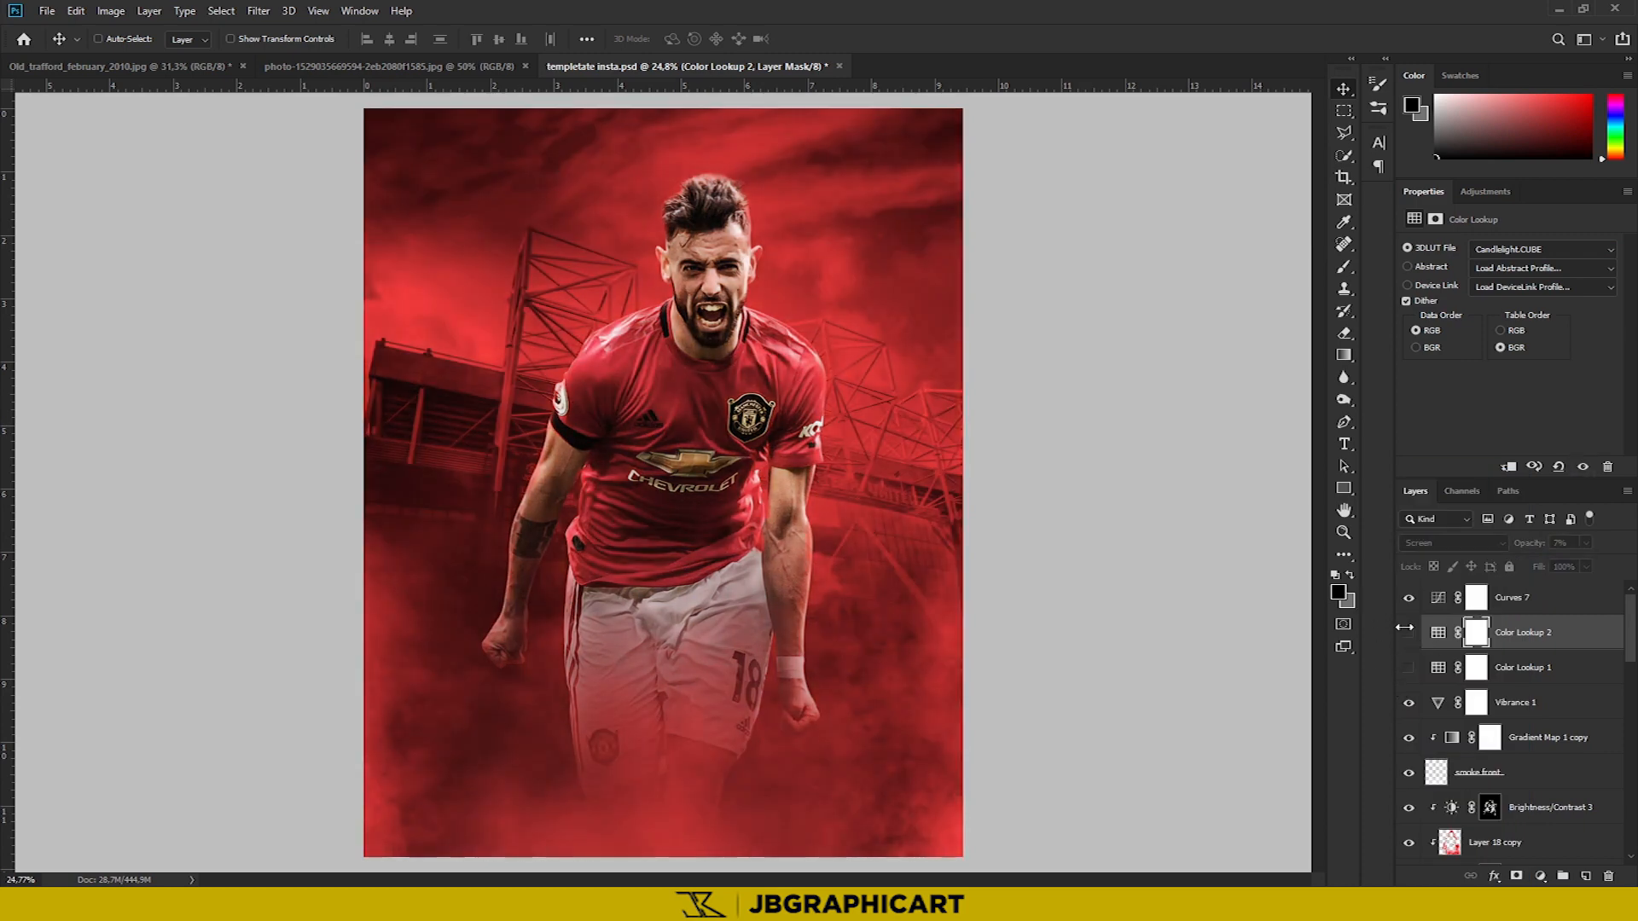
Add a third Color Lookup adjustment using DropBlues.3DL and lower its opacity to 21%
left_click(1485, 191)
left_click(1544, 264)
left_click(1542, 249)
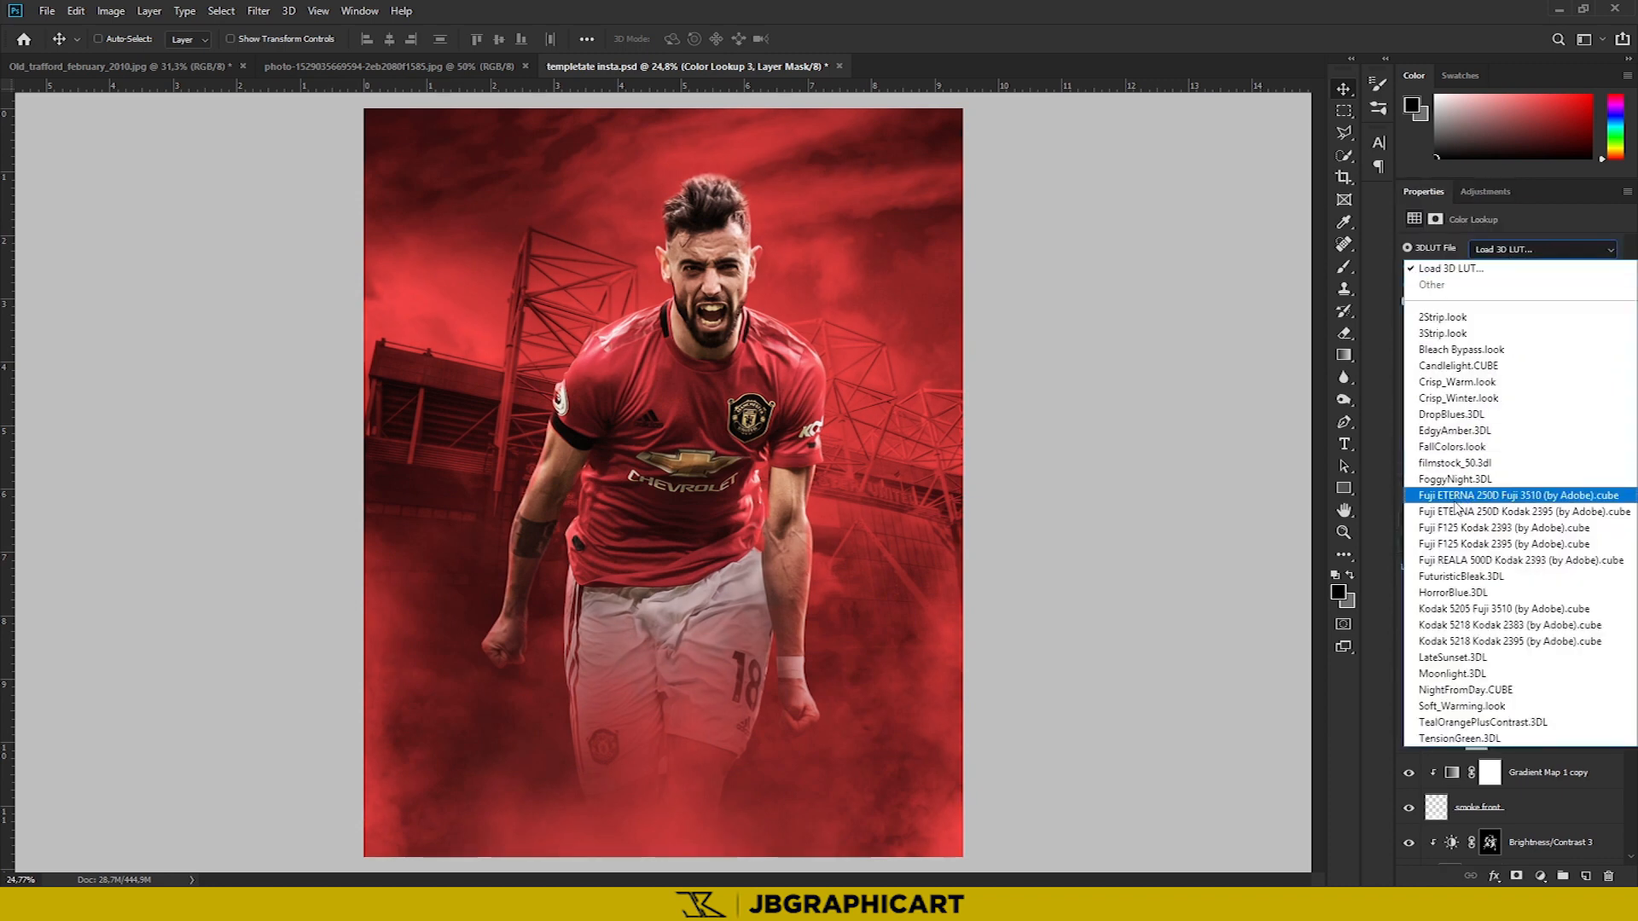
left_click(1446, 413)
left_click(1527, 598)
left_click(1408, 633)
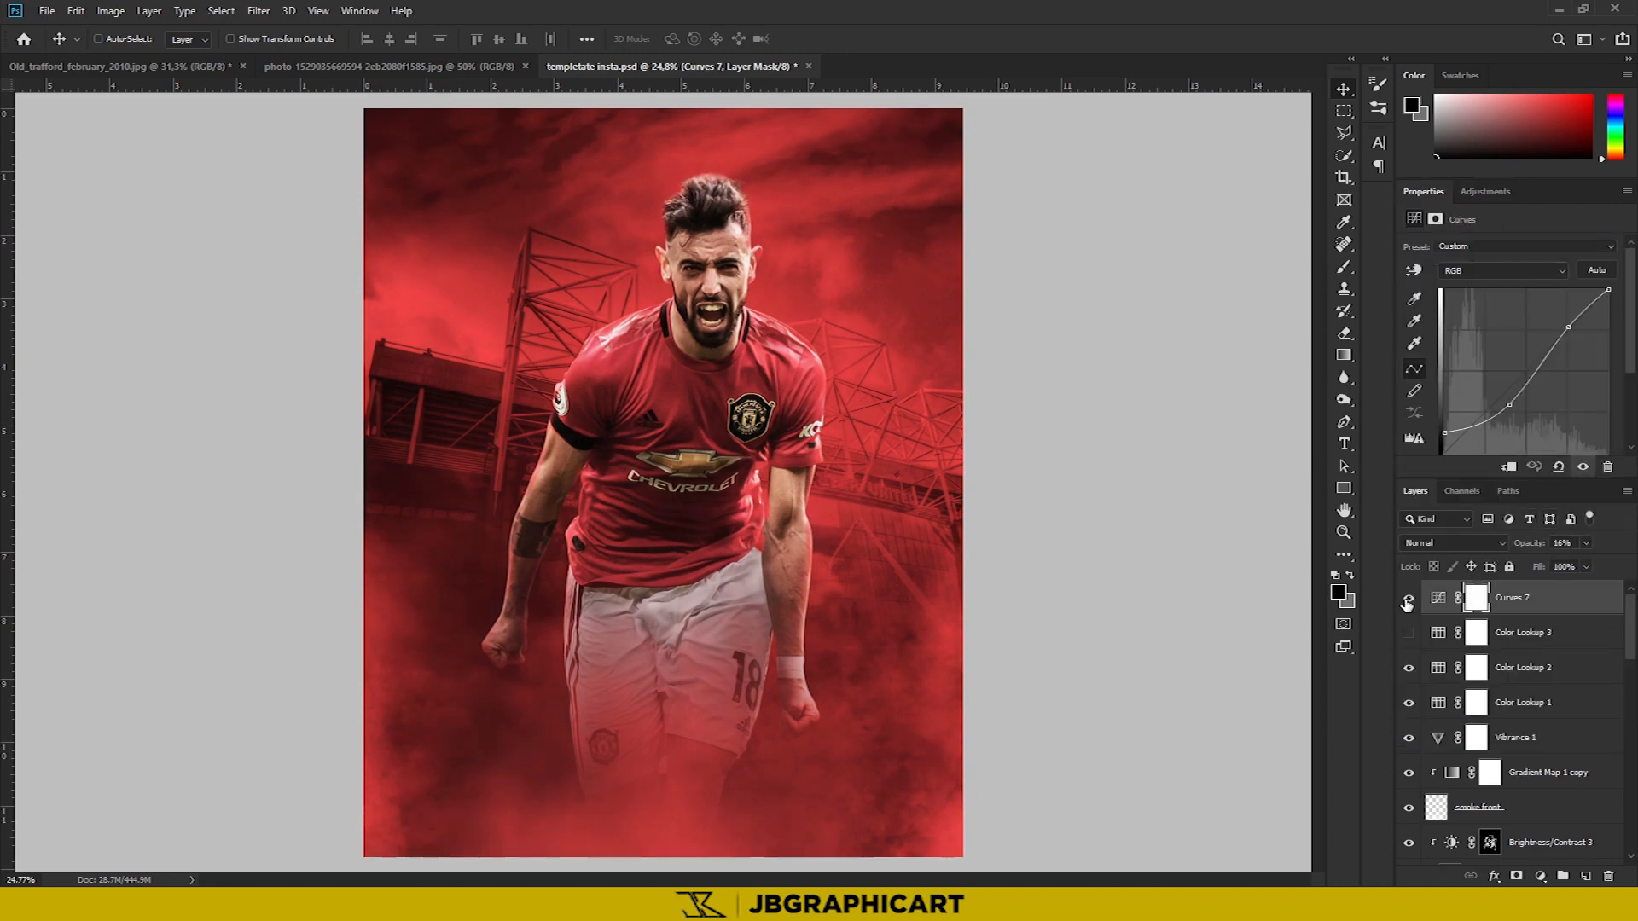
left_click(1409, 633)
left_click(1523, 632)
left_click(1586, 543)
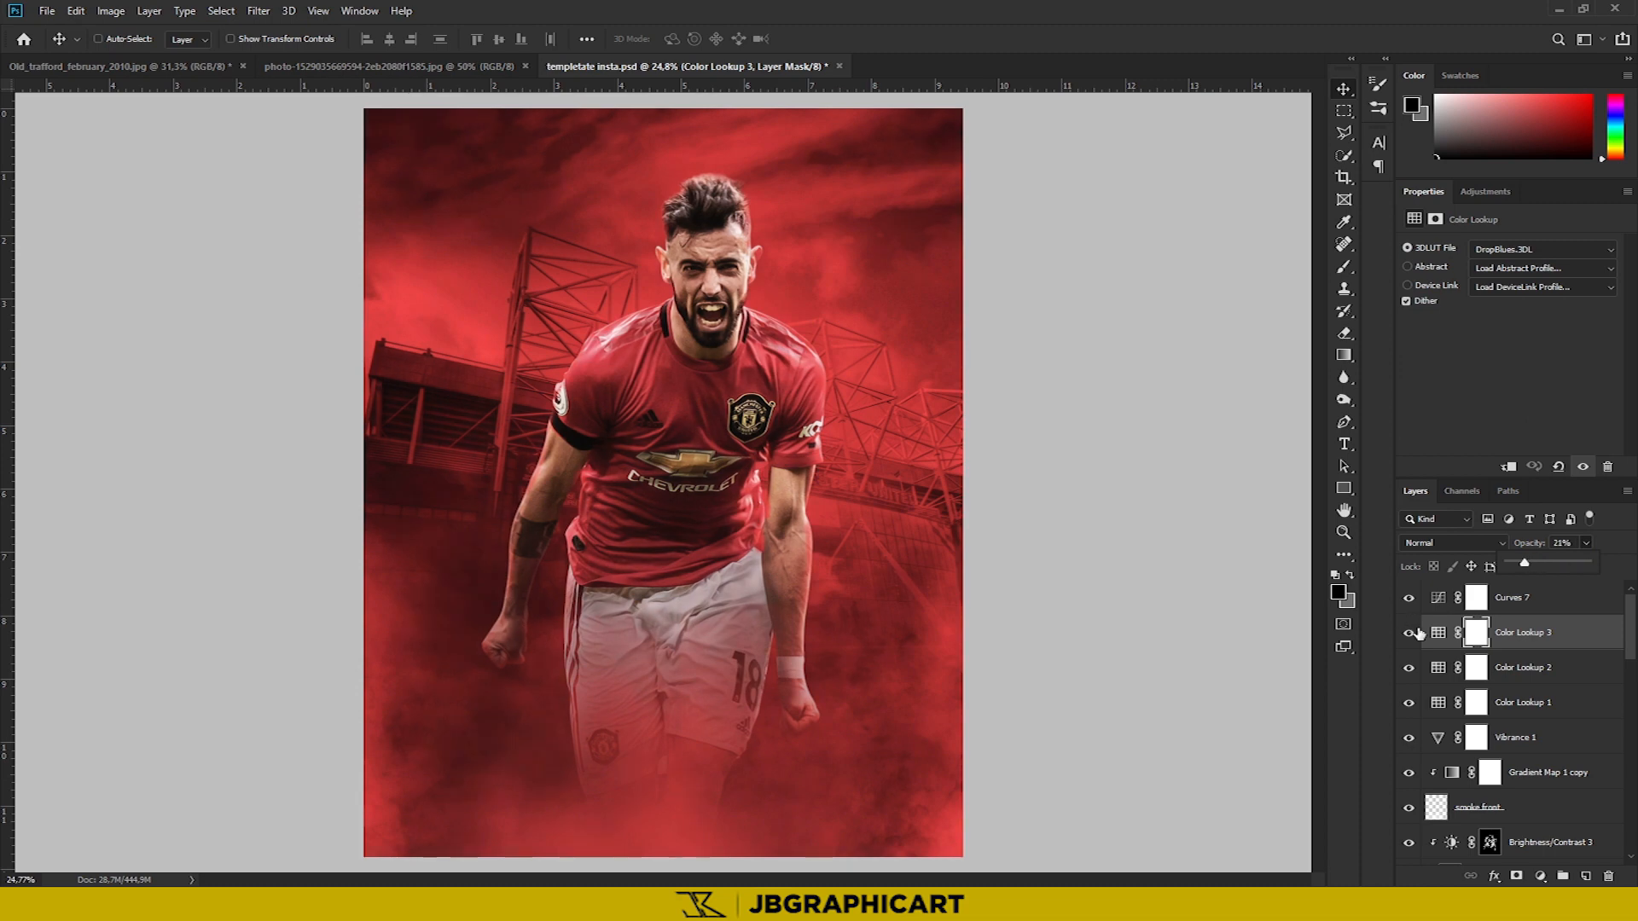
left_click(1486, 192)
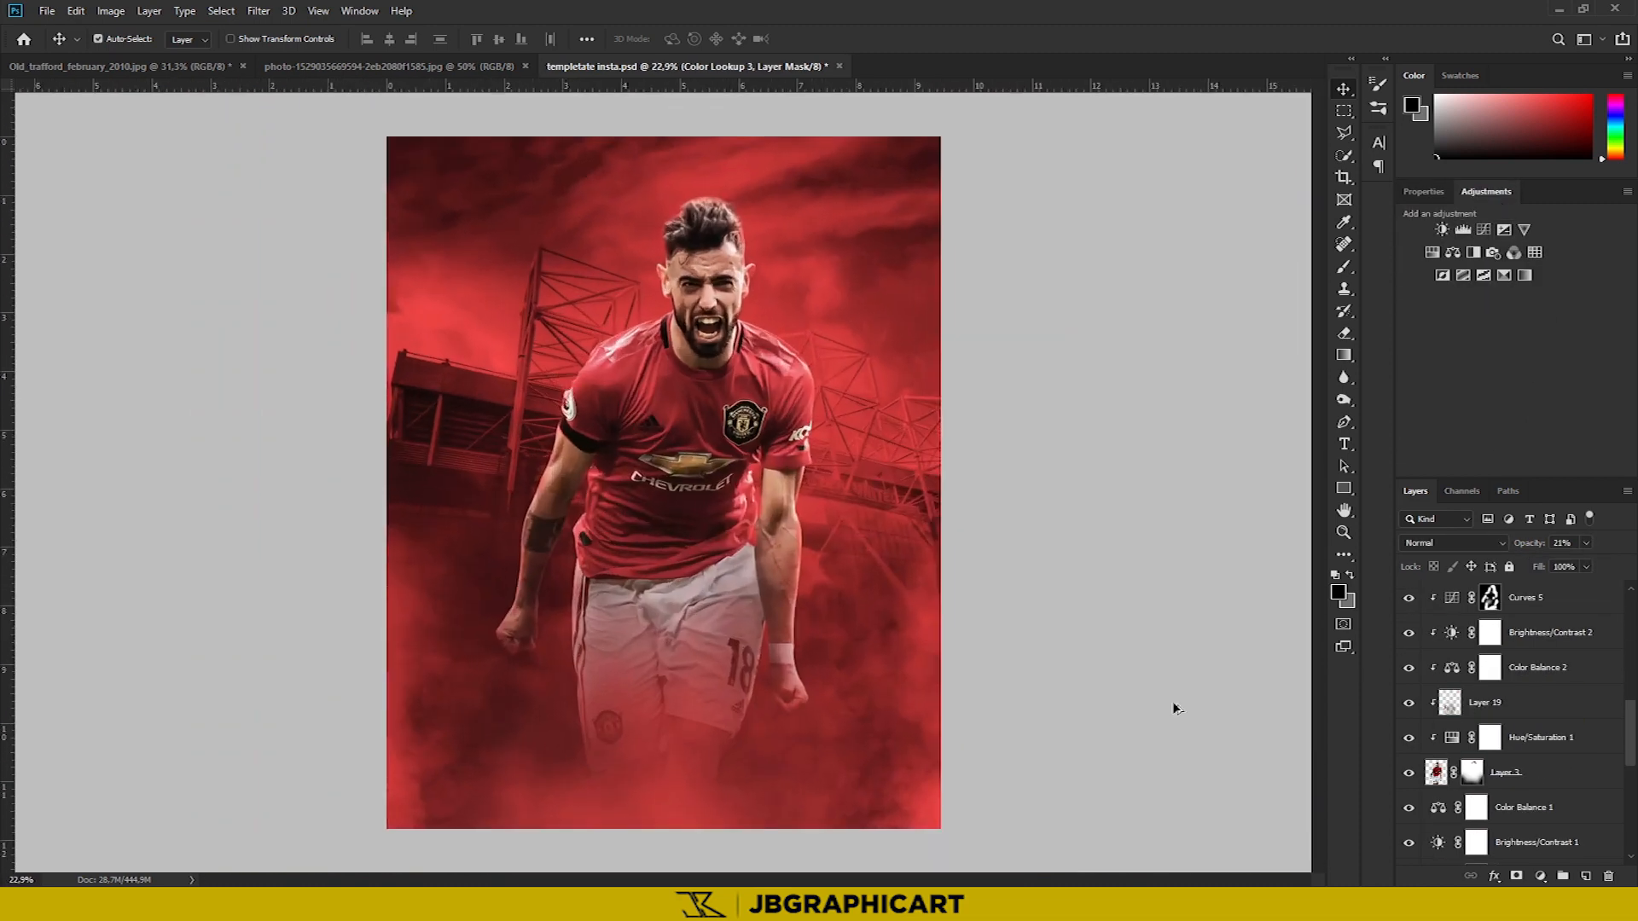
left_click(259, 10)
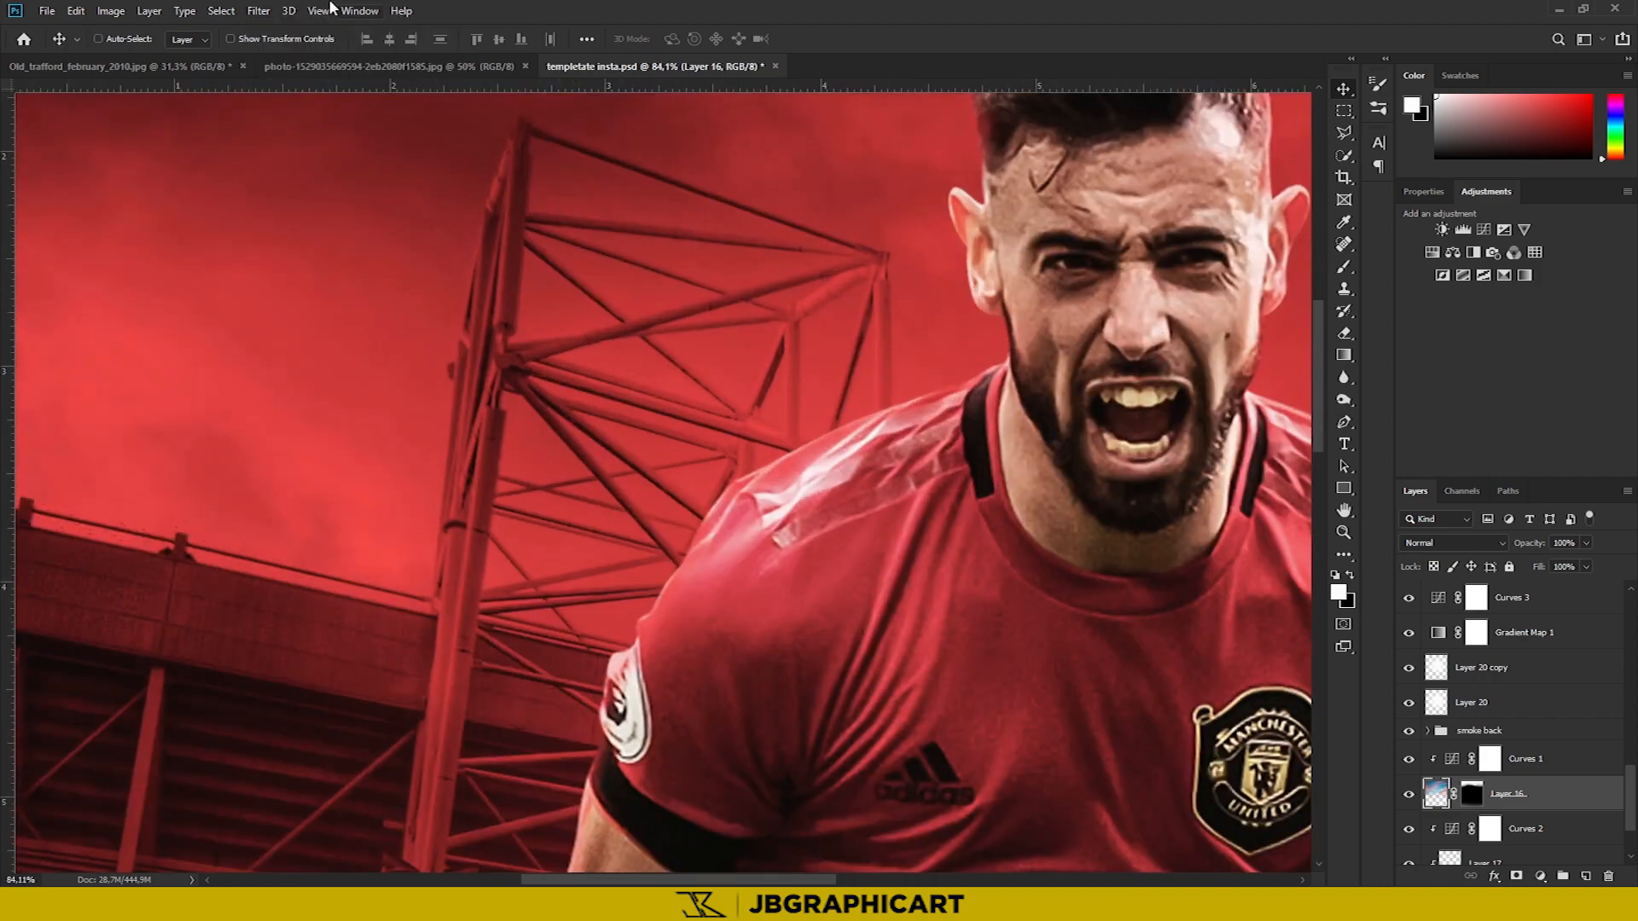
left_click(263, 7)
mouse_move(305, 205)
left_click(503, 271)
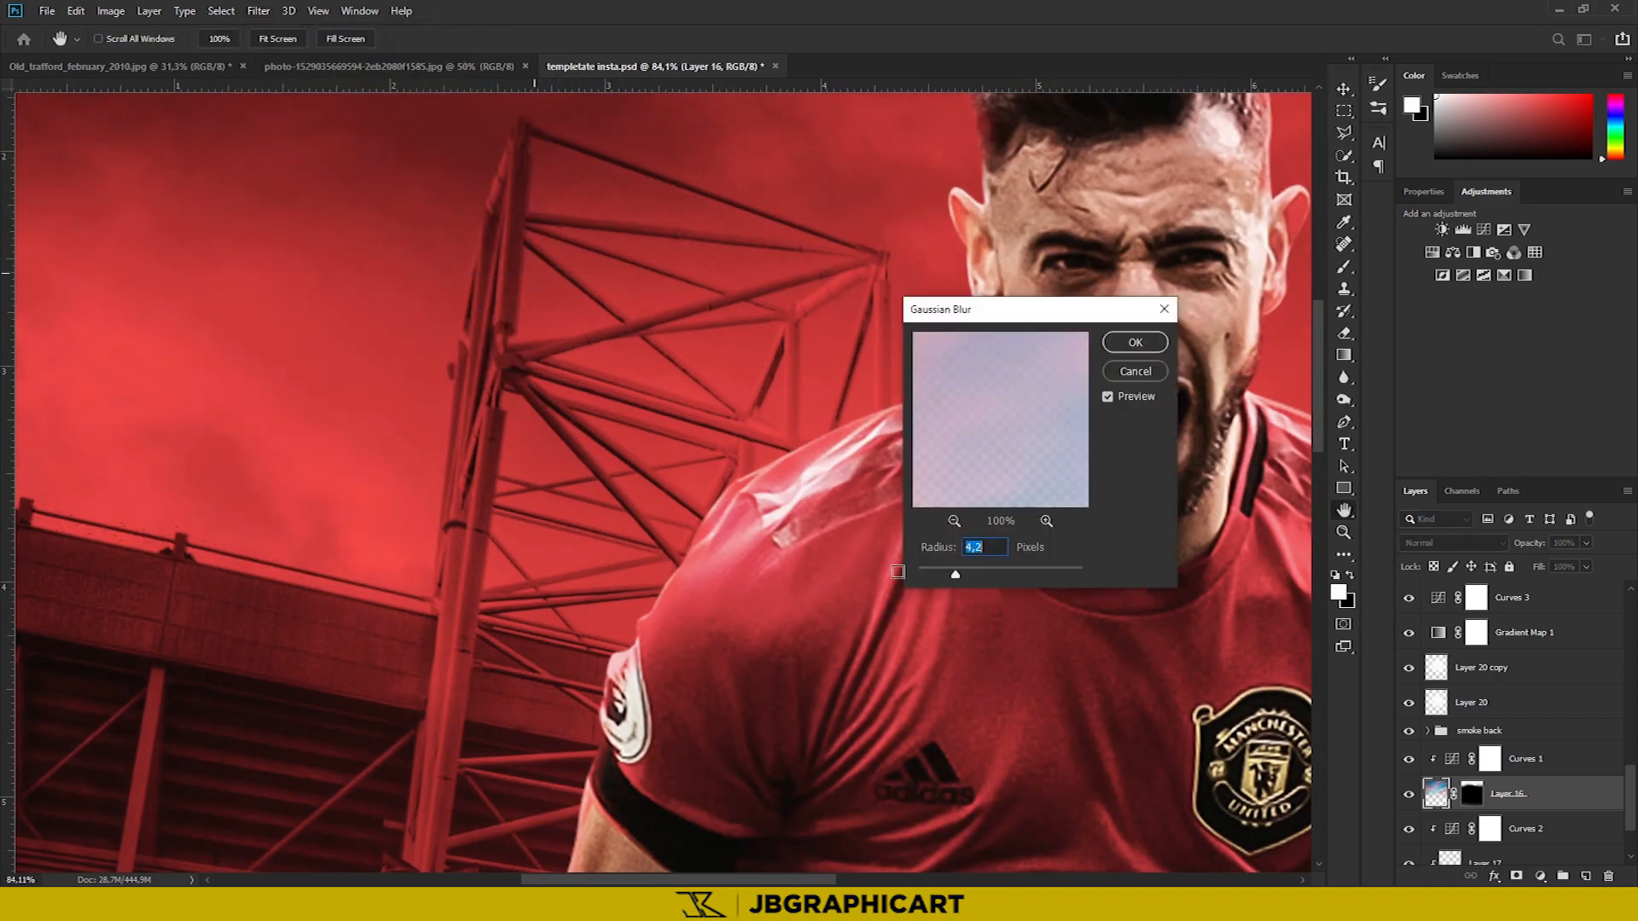
left_click(1116, 374)
Apply a 1.5-pixel Gaussian Blur to the stadium image on Layer 13
key("z")
key("ctrl+0")
scroll(1503, 824, "down", 3)
left_click(1518, 816)
left_click_drag(508, 209, 636, 256)
left_click(261, 12)
left_click(275, 28)
left_click(263, 10)
mouse_move(305, 204)
left_click(503, 270)
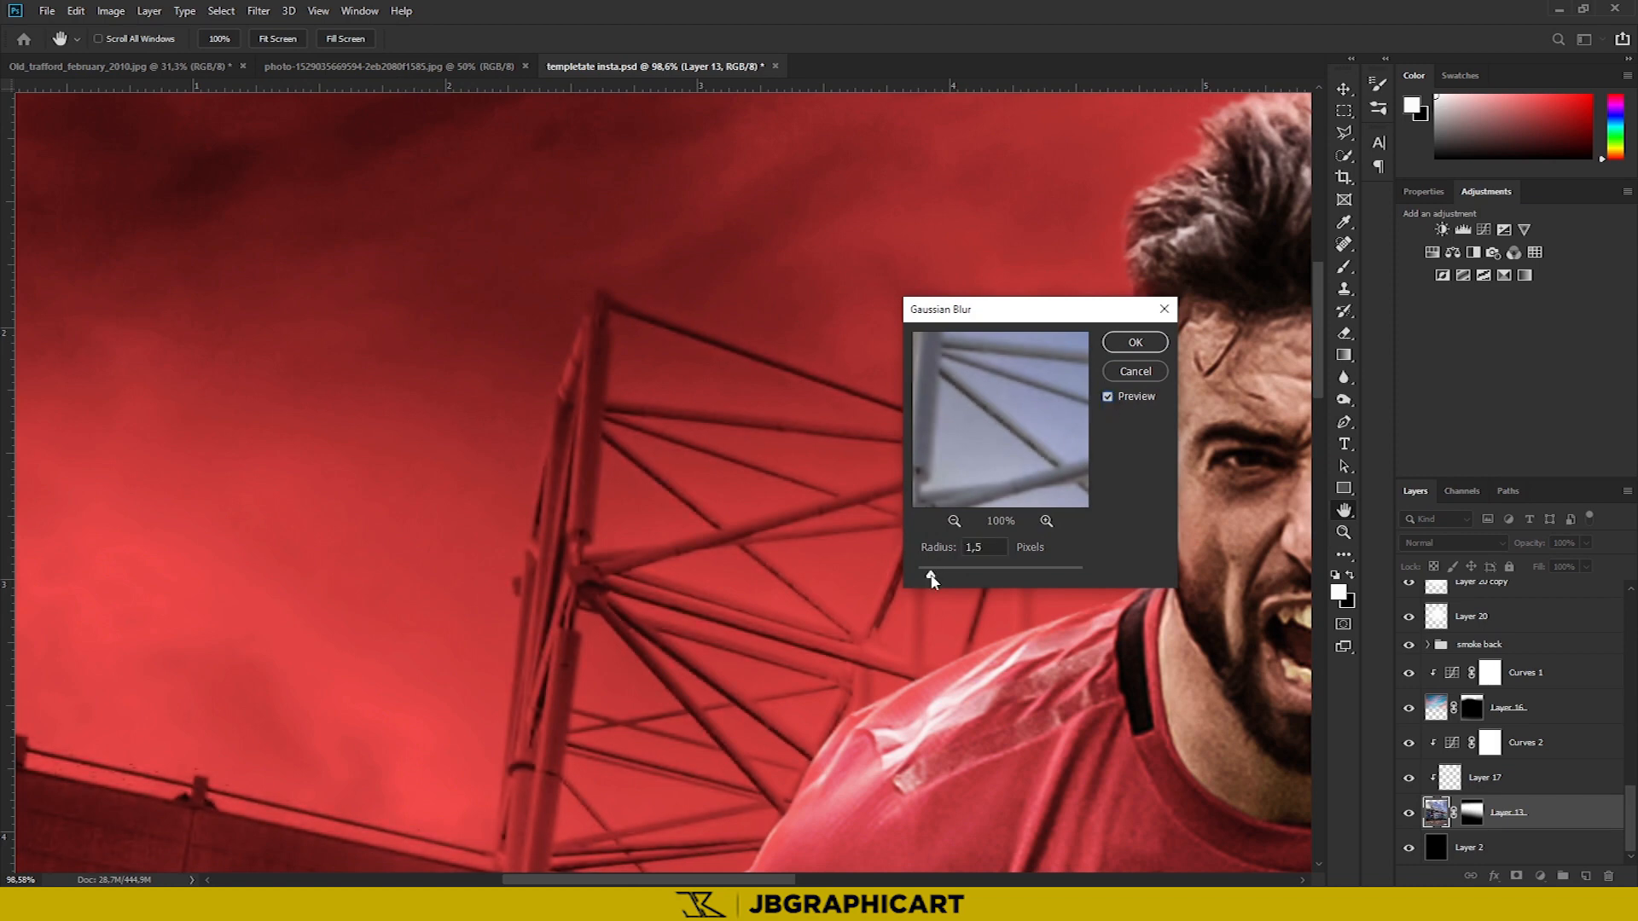
left_click(1135, 342)
key("z")
left_click_drag(836, 399, 768, 398)
key("ctrl+0")
key("v")
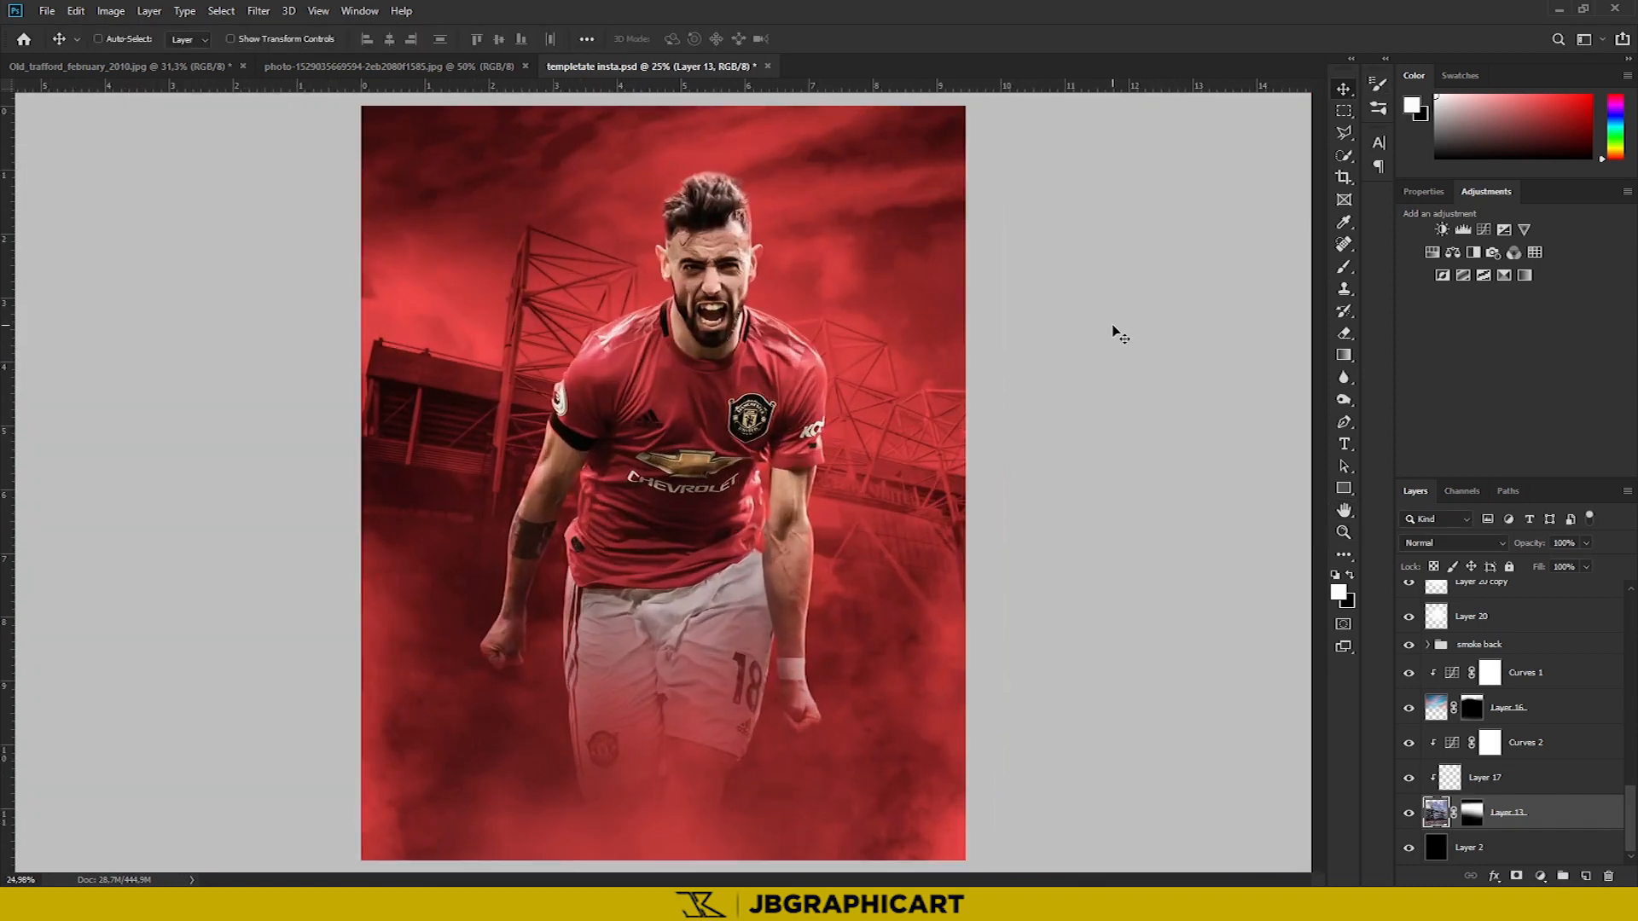
Lower the saturation of Vibrance 1 to -14 and compare the poster with the adjustment off
scroll(1508, 686, "up", 5)
left_click(1476, 616)
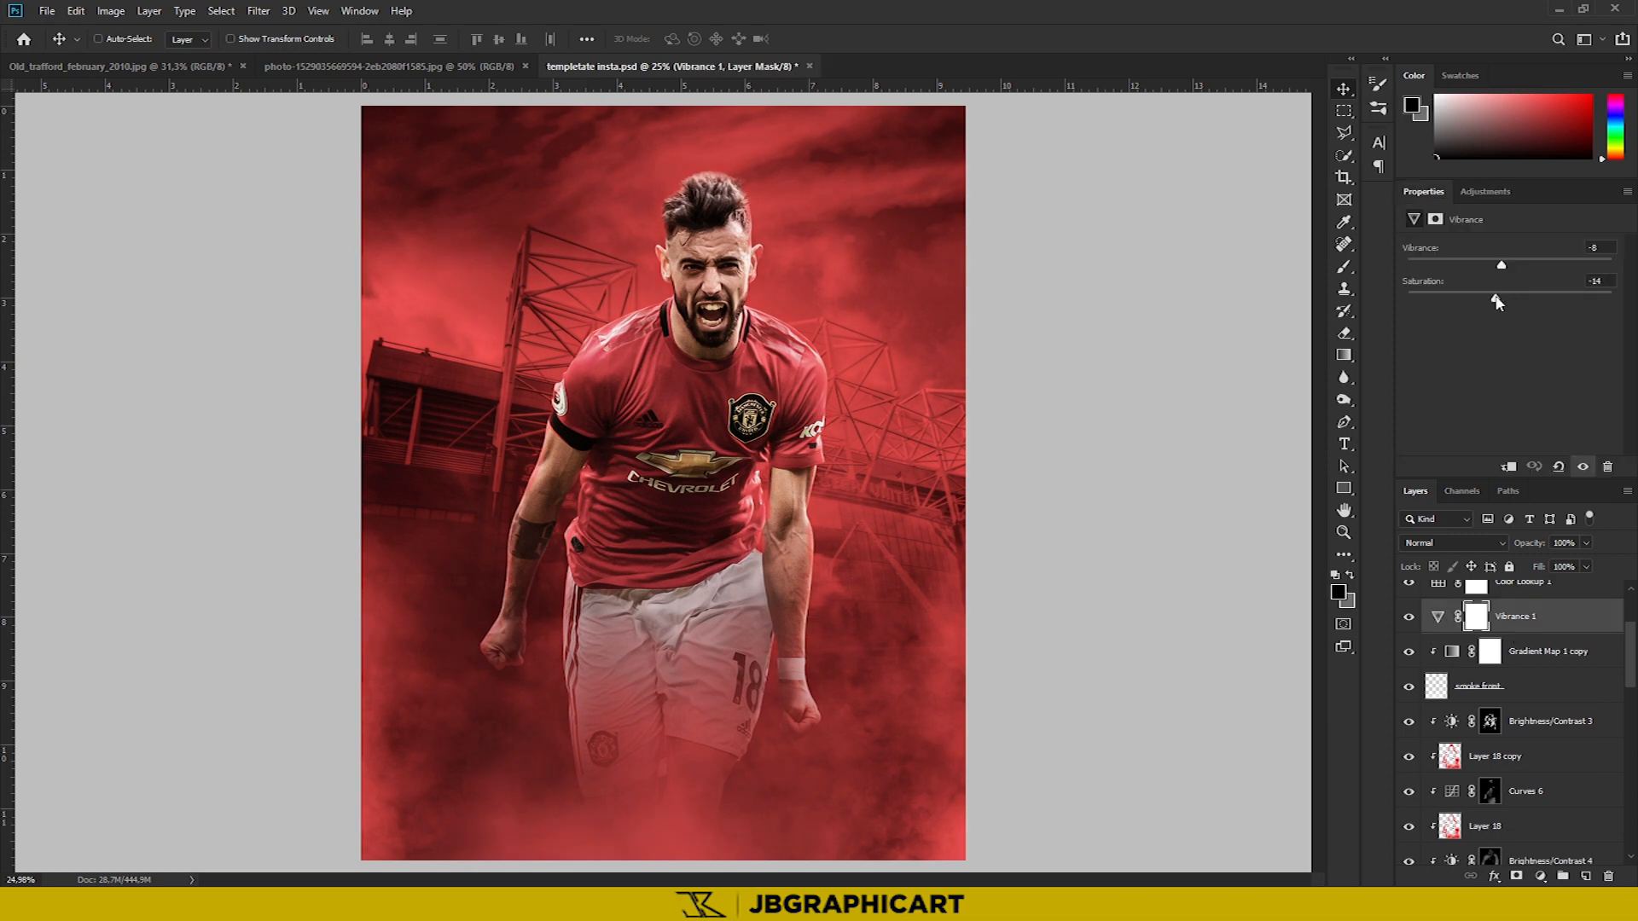
left_click(1413, 615)
left_click(1411, 616)
Apply a Radial Blur to the stadium image on Layer 13 using the Zoom method at Good quality
scroll(1519, 726, "down", 10)
left_click(1528, 812)
left_click(258, 10)
mouse_move(267, 204)
left_click(498, 317)
left_click(725, 348)
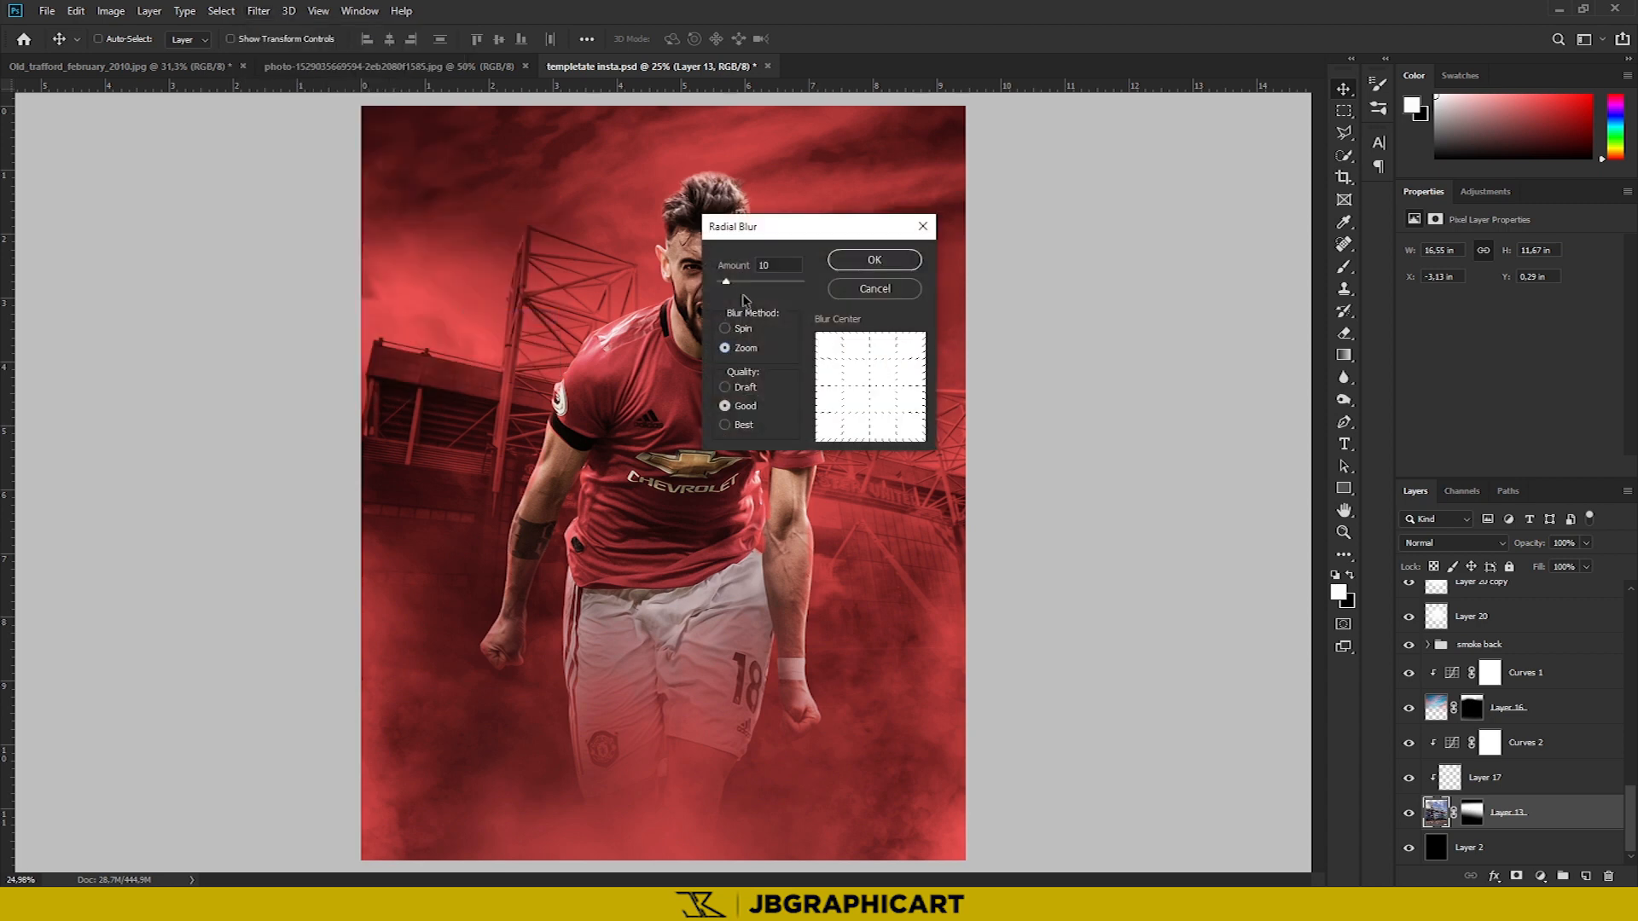
left_click(880, 266)
left_click(259, 10)
mouse_move(267, 204)
left_click(503, 318)
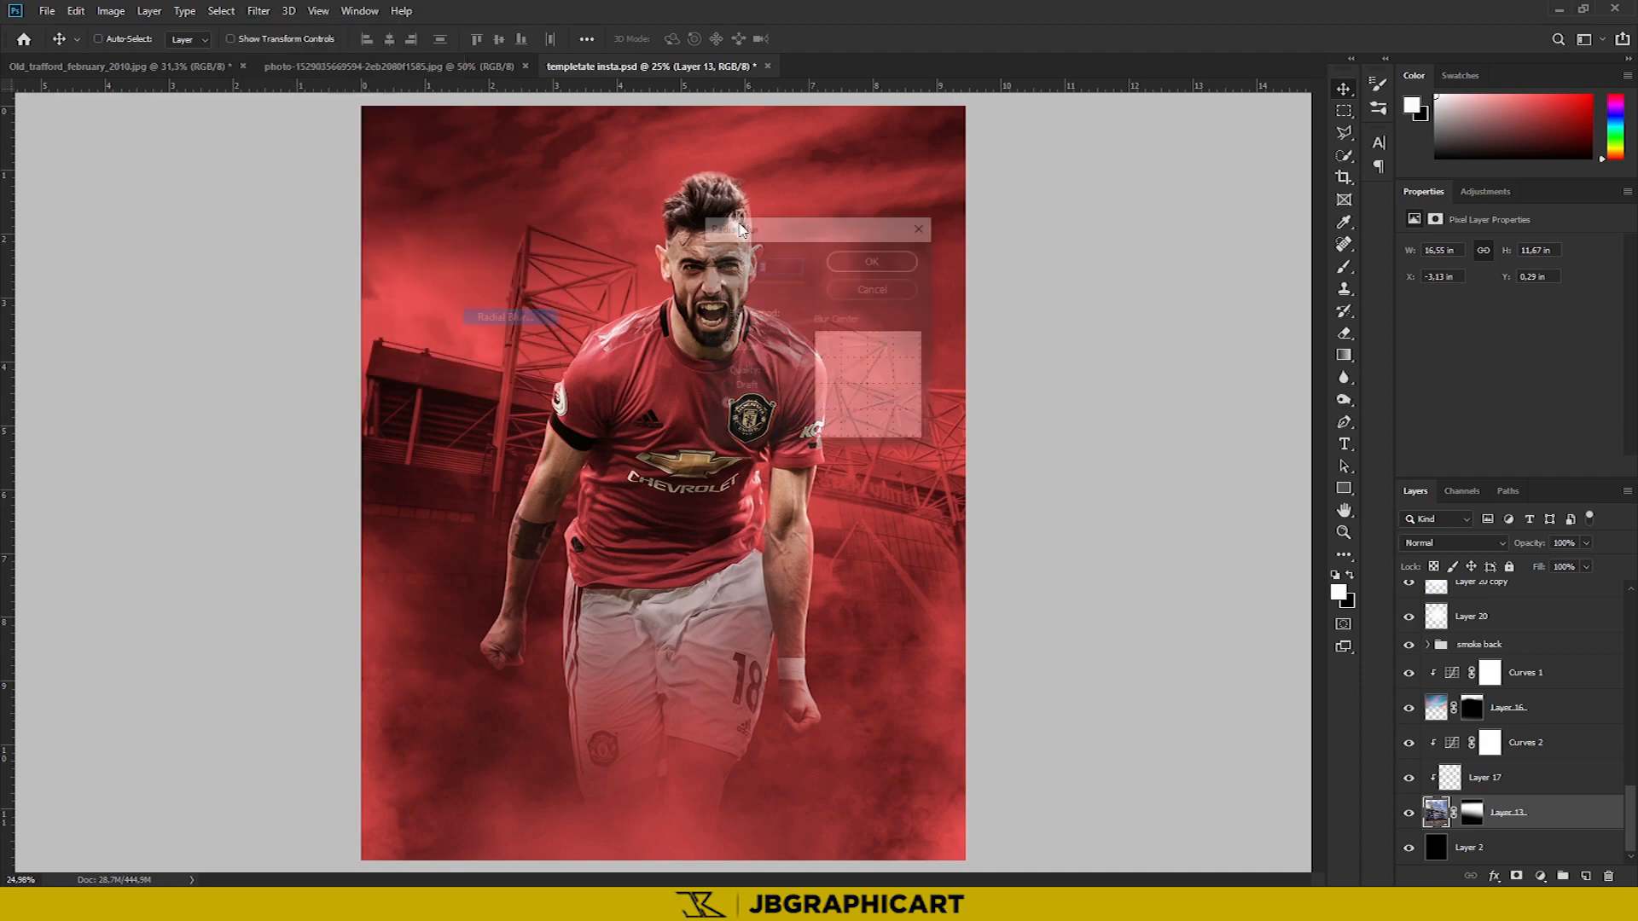
left_click(874, 263)
scroll(945, 413, "up", 8)
scroll(676, 315, "down", 5)
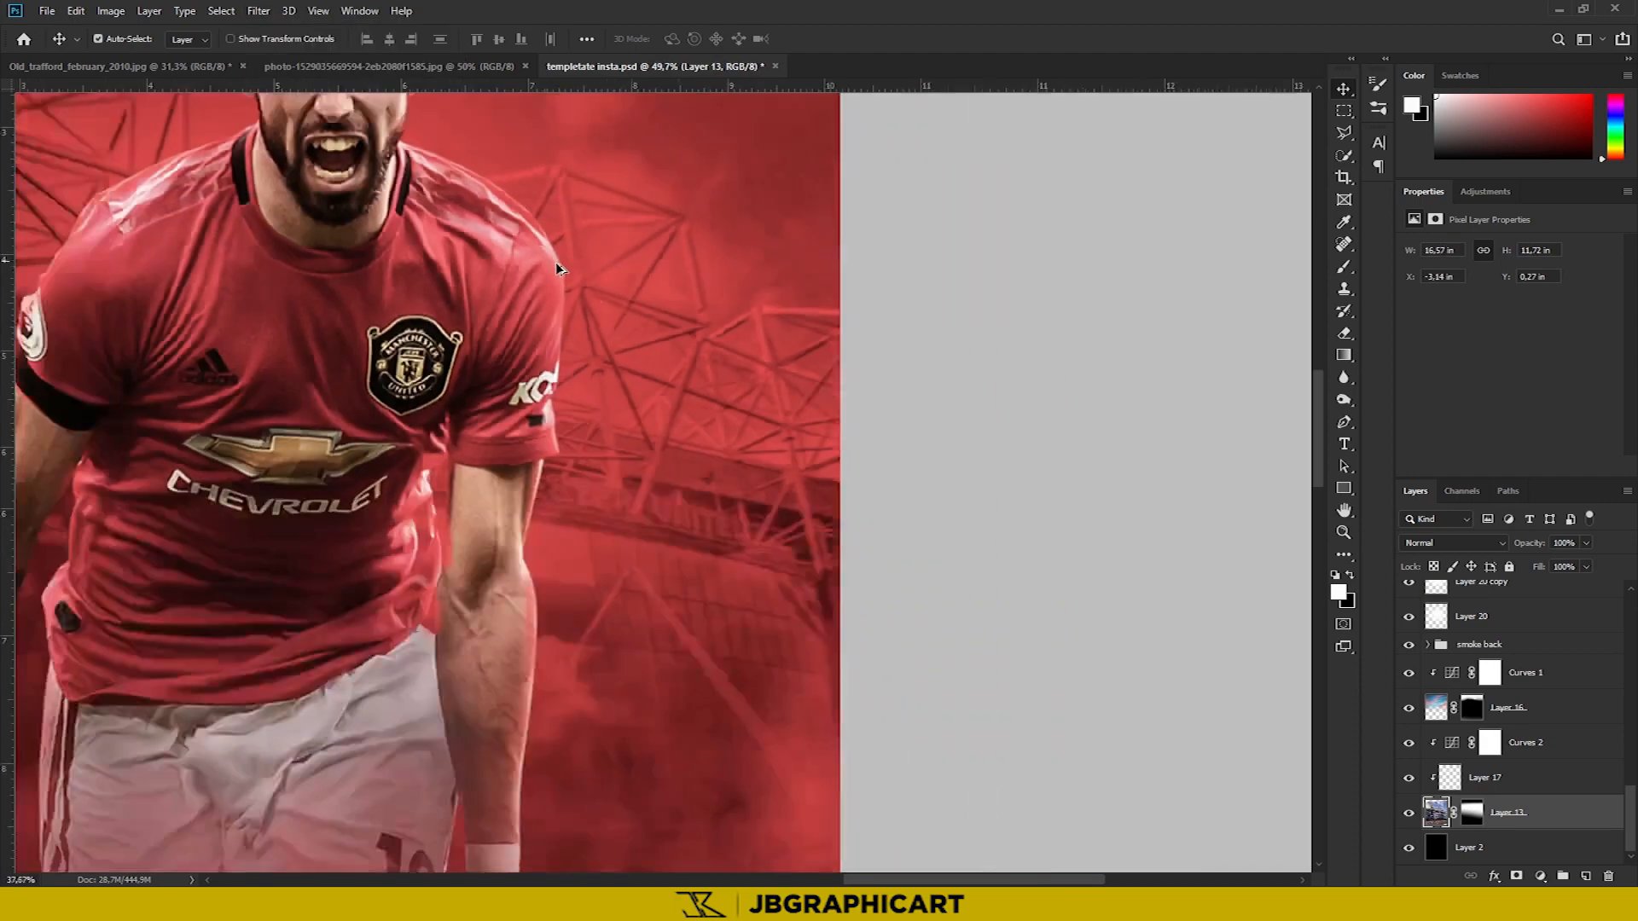
key("ctrl+0")
key("ctrl+t")
left_click(791, 38)
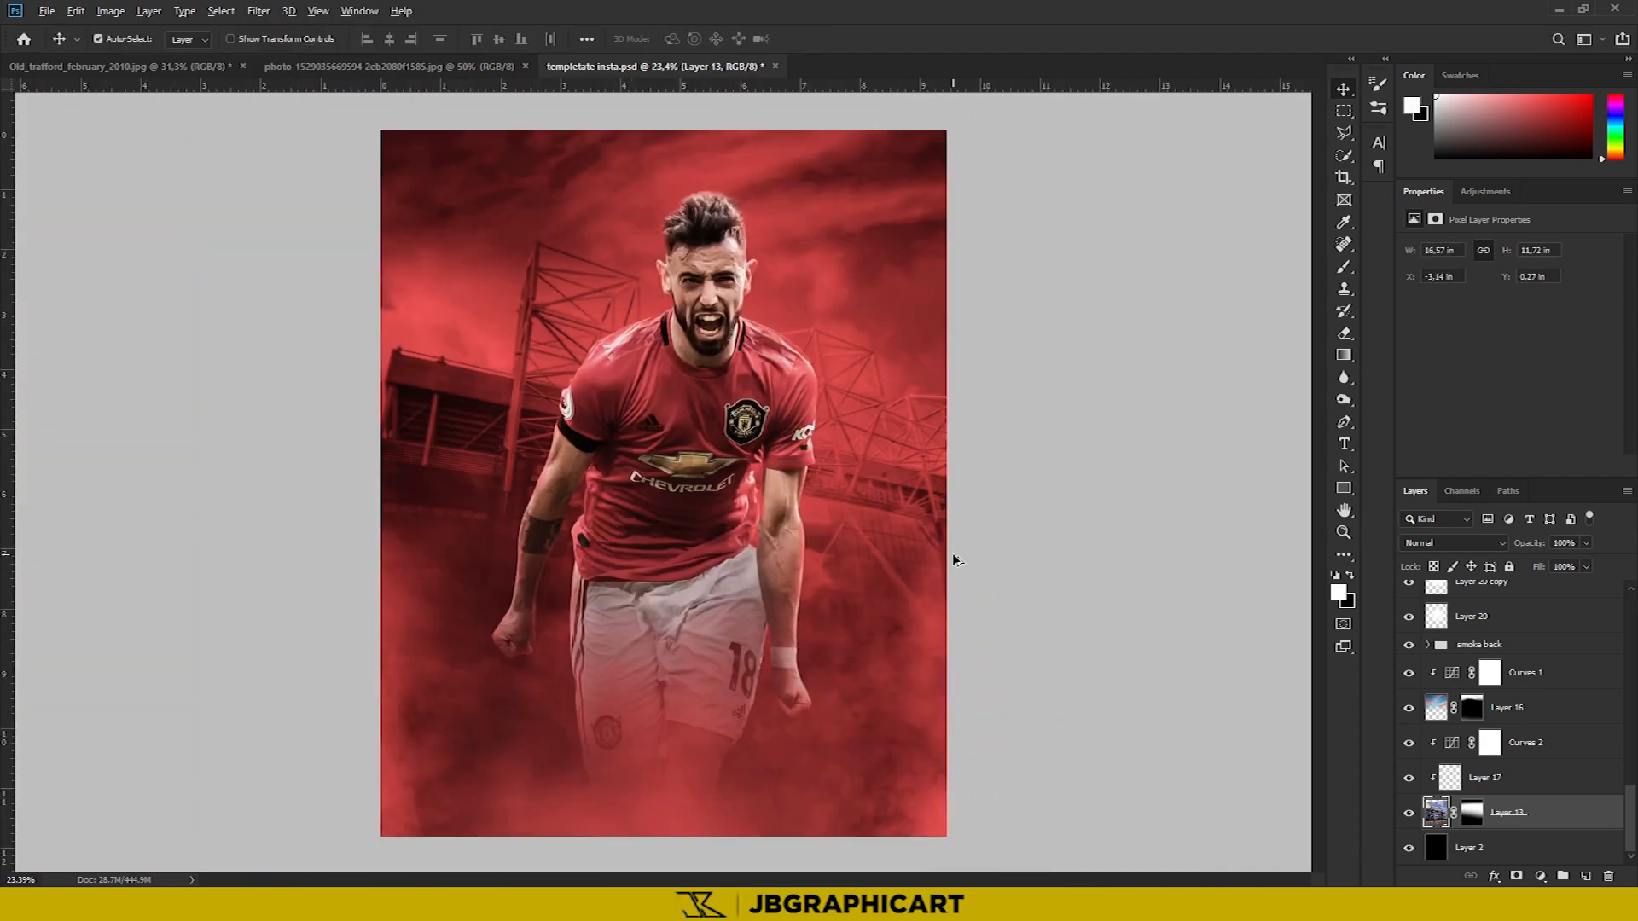
Compare the top grading layers on and off and delete Color Lookup 3
scroll(1499, 646, "up", 5)
scroll(1499, 646, "up", 3)
left_click(1510, 602)
left_click(1413, 606)
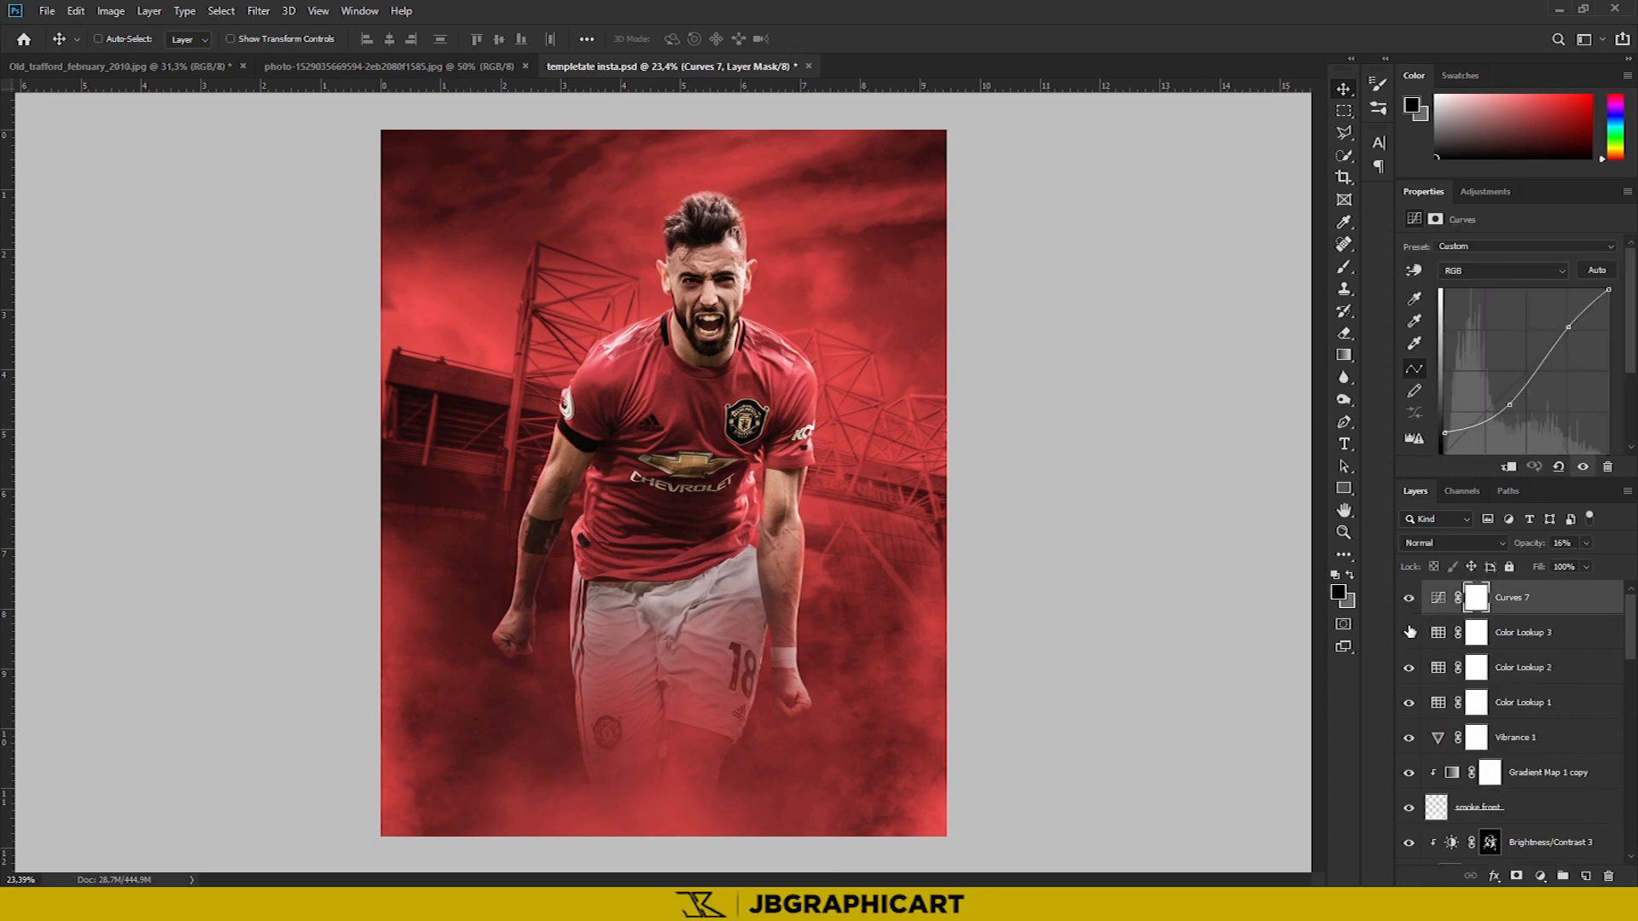
left_click(1409, 632)
left_click(1534, 633)
key("Delete")
left_click(1411, 635)
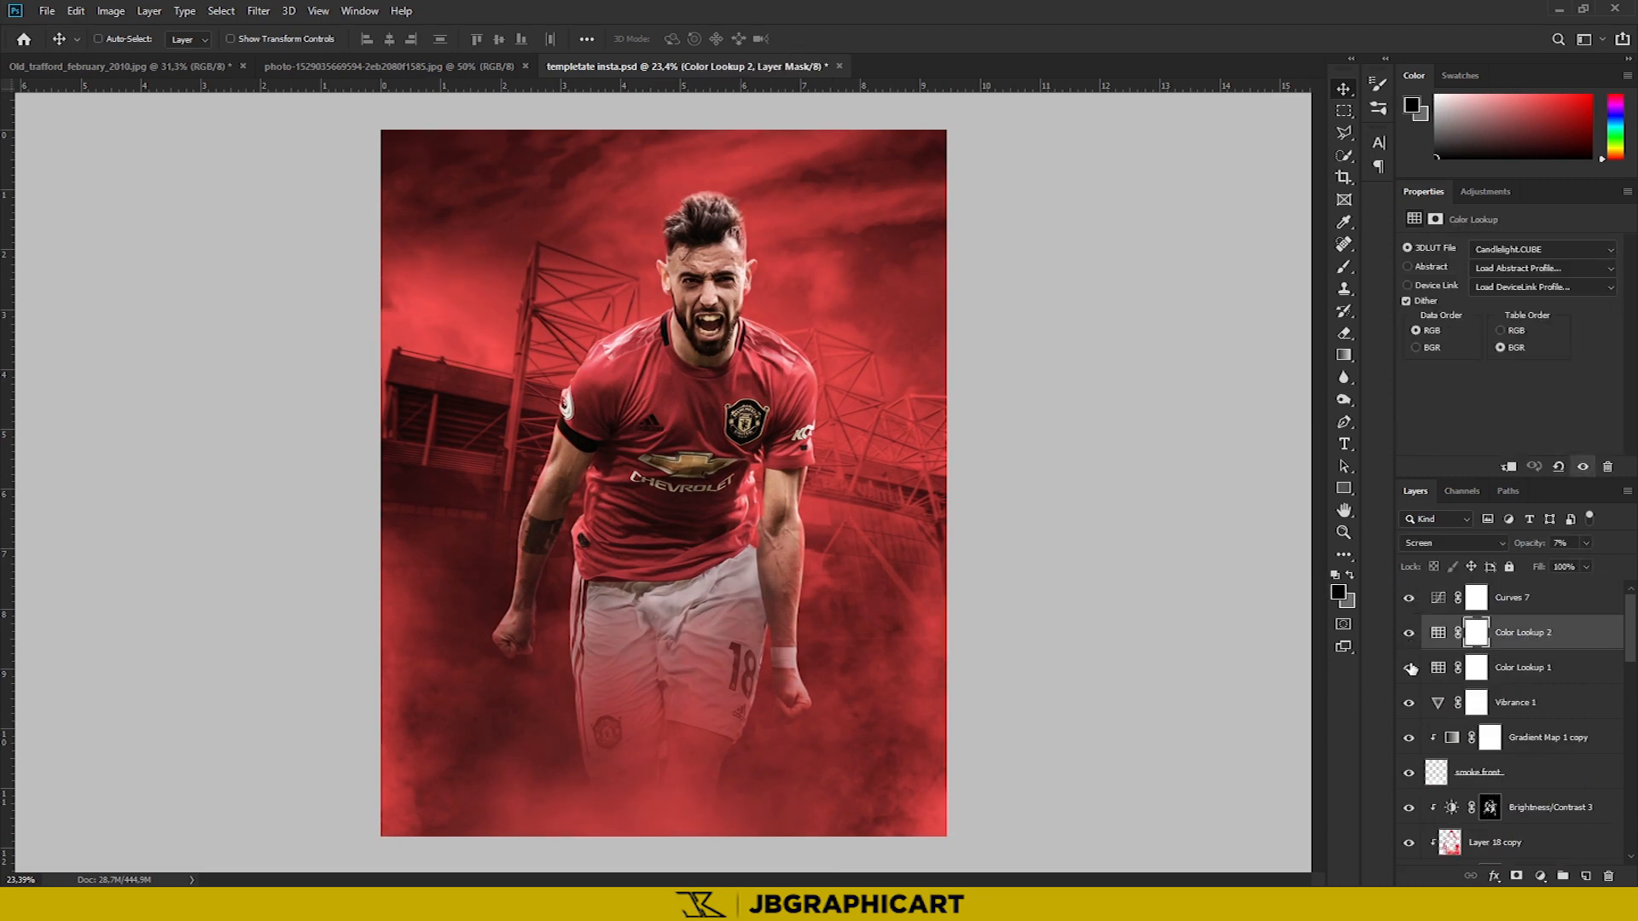
Add a Curves adjustment above Curves 7 and pull its curve down to darken the whole poster
left_click(1523, 600)
left_click(1484, 192)
left_click(1482, 232)
mouse_move(1530, 364)
left_mouse_down()
mouse_move(1563, 402)
mouse_move(1553, 387)
left_mouse_up()
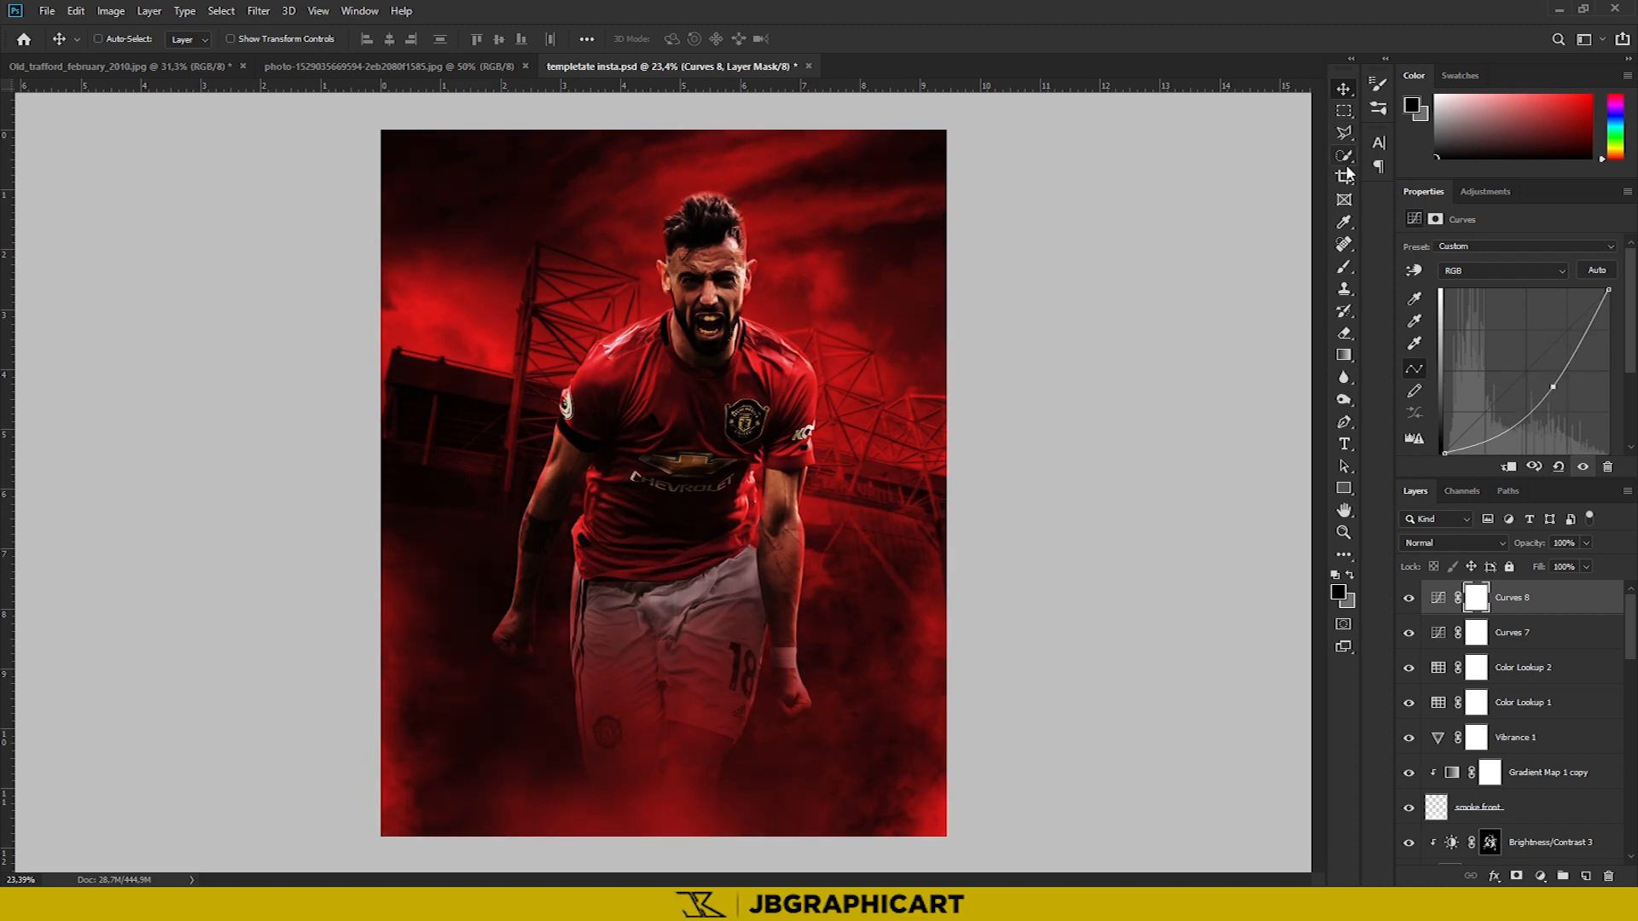
Fill a tall elliptical area around the player with black on the Curves 8 mask and clear the selection
left_click(1346, 112)
left_click(1435, 127)
left_click_drag(471, 146, 790, 688)
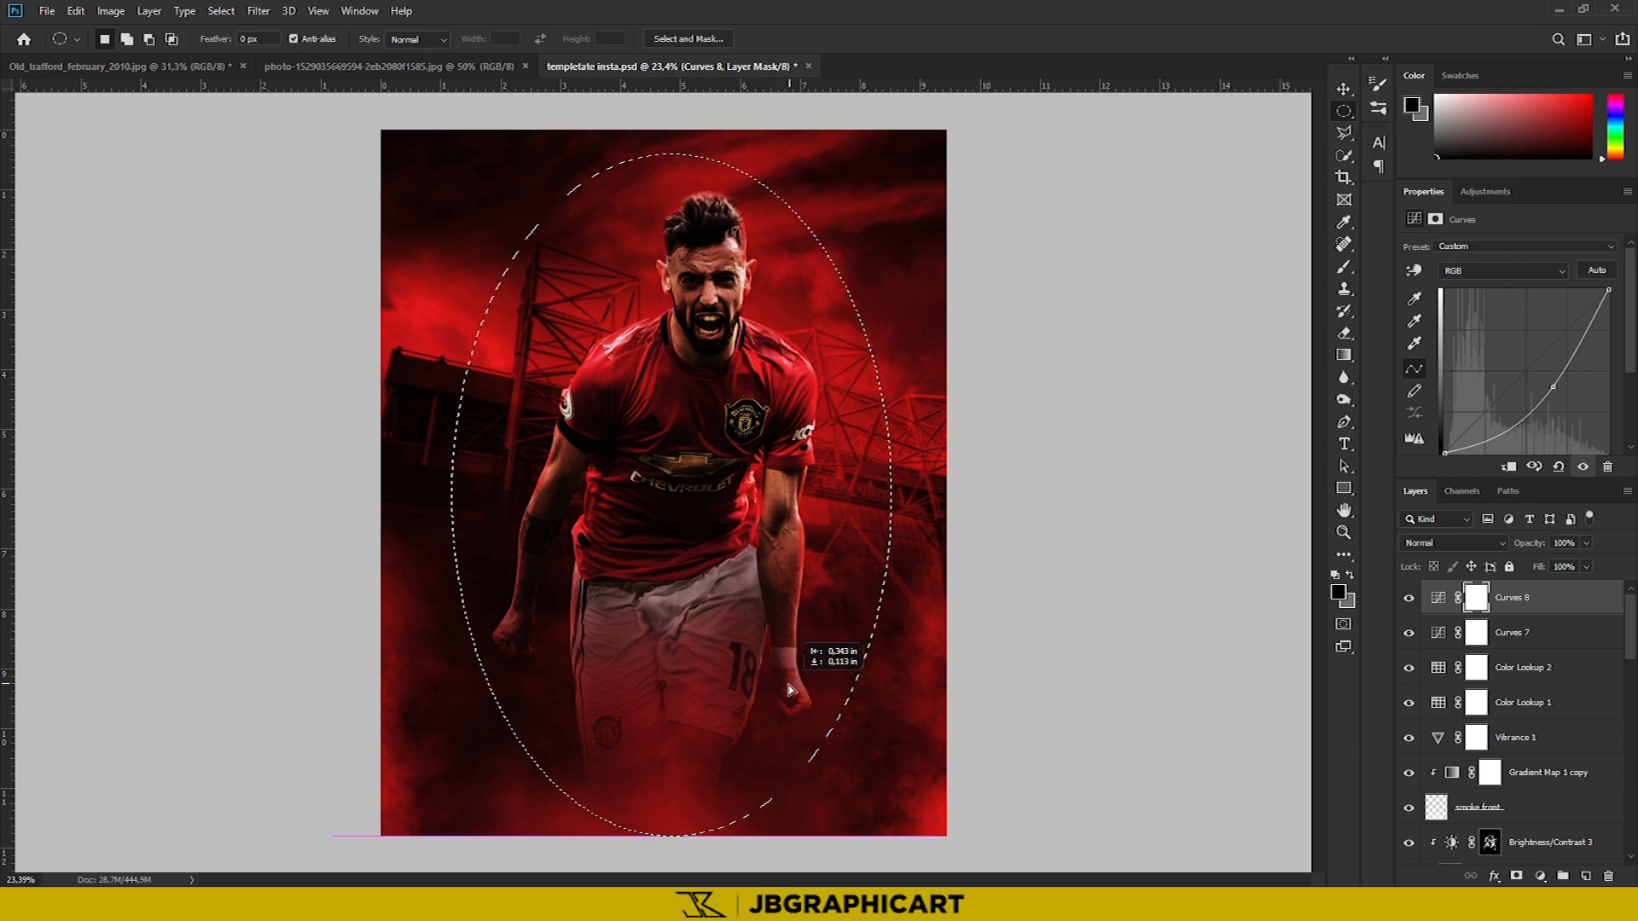
key("alt+BackSpace")
key("ctrl+d")
Soften the Curves 8 mask with a 156.1-pixel Gaussian Blur and stretch it wider than the canvas
left_click(258, 10)
mouse_move(273, 204)
left_click(505, 269)
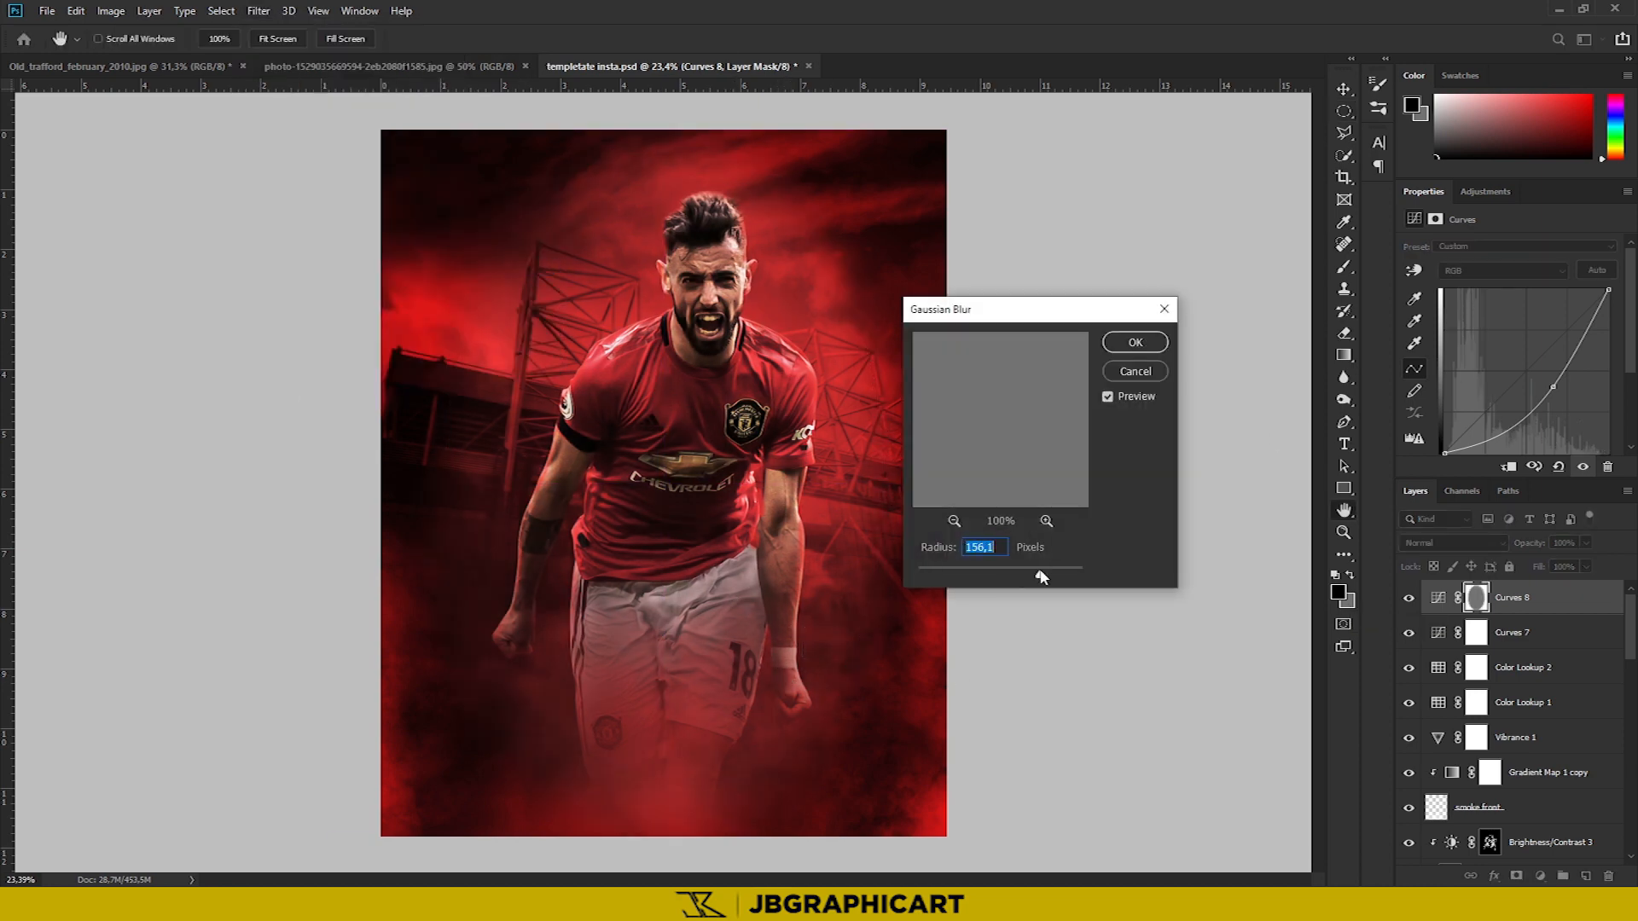
left_click(1133, 352)
key("ctrl+t")
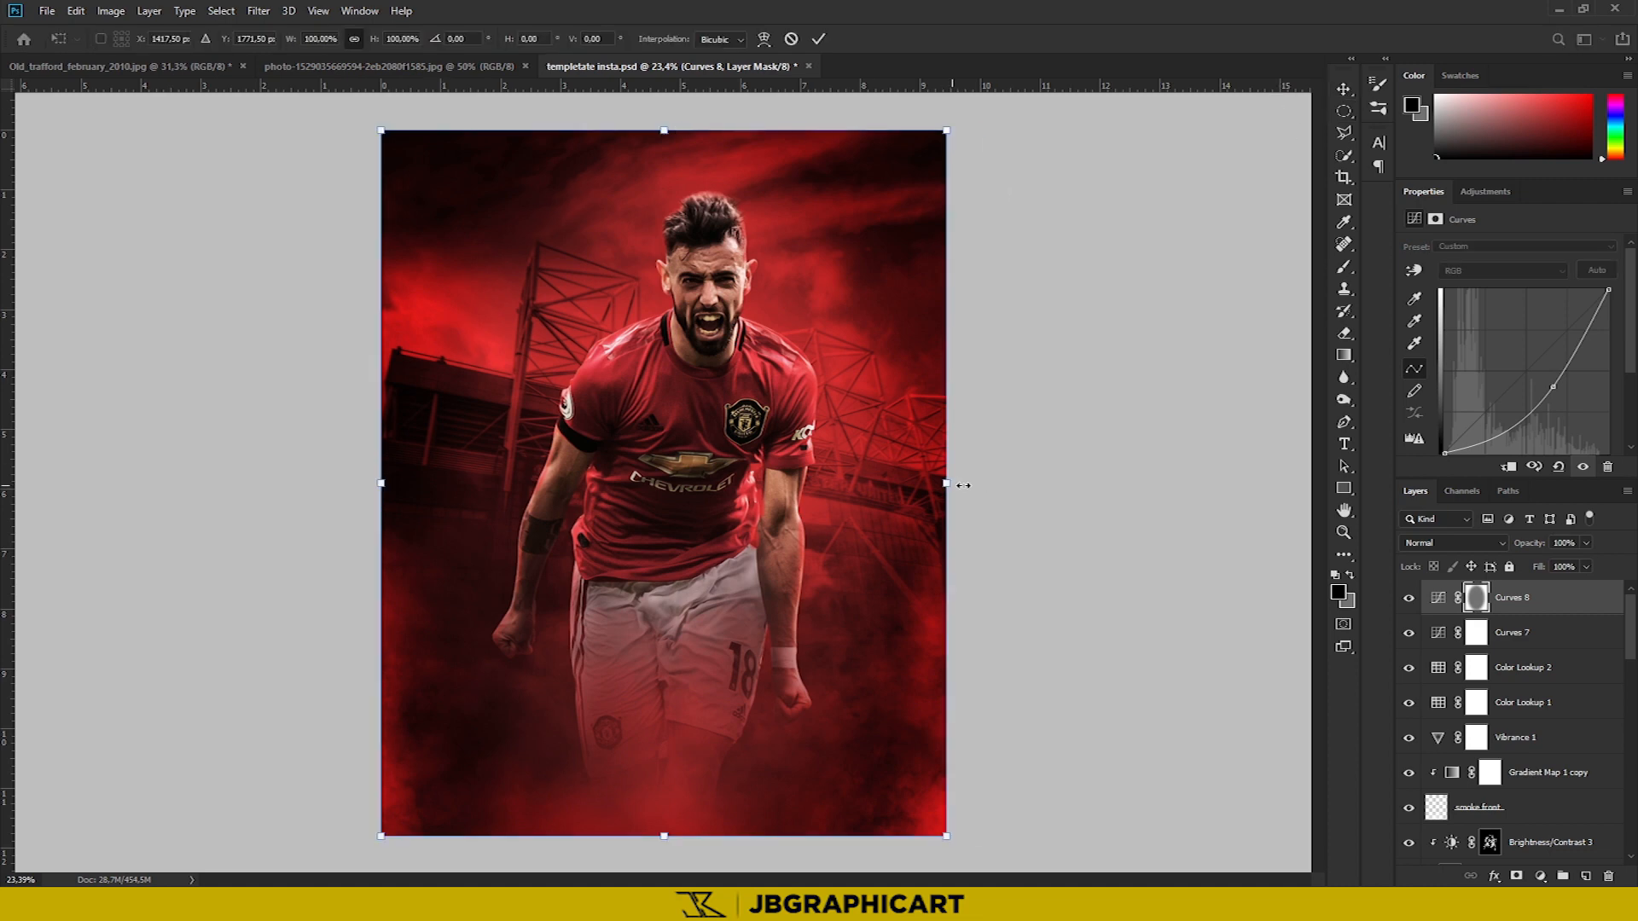
left_click_drag(385, 488, 316, 483)
key("Return")
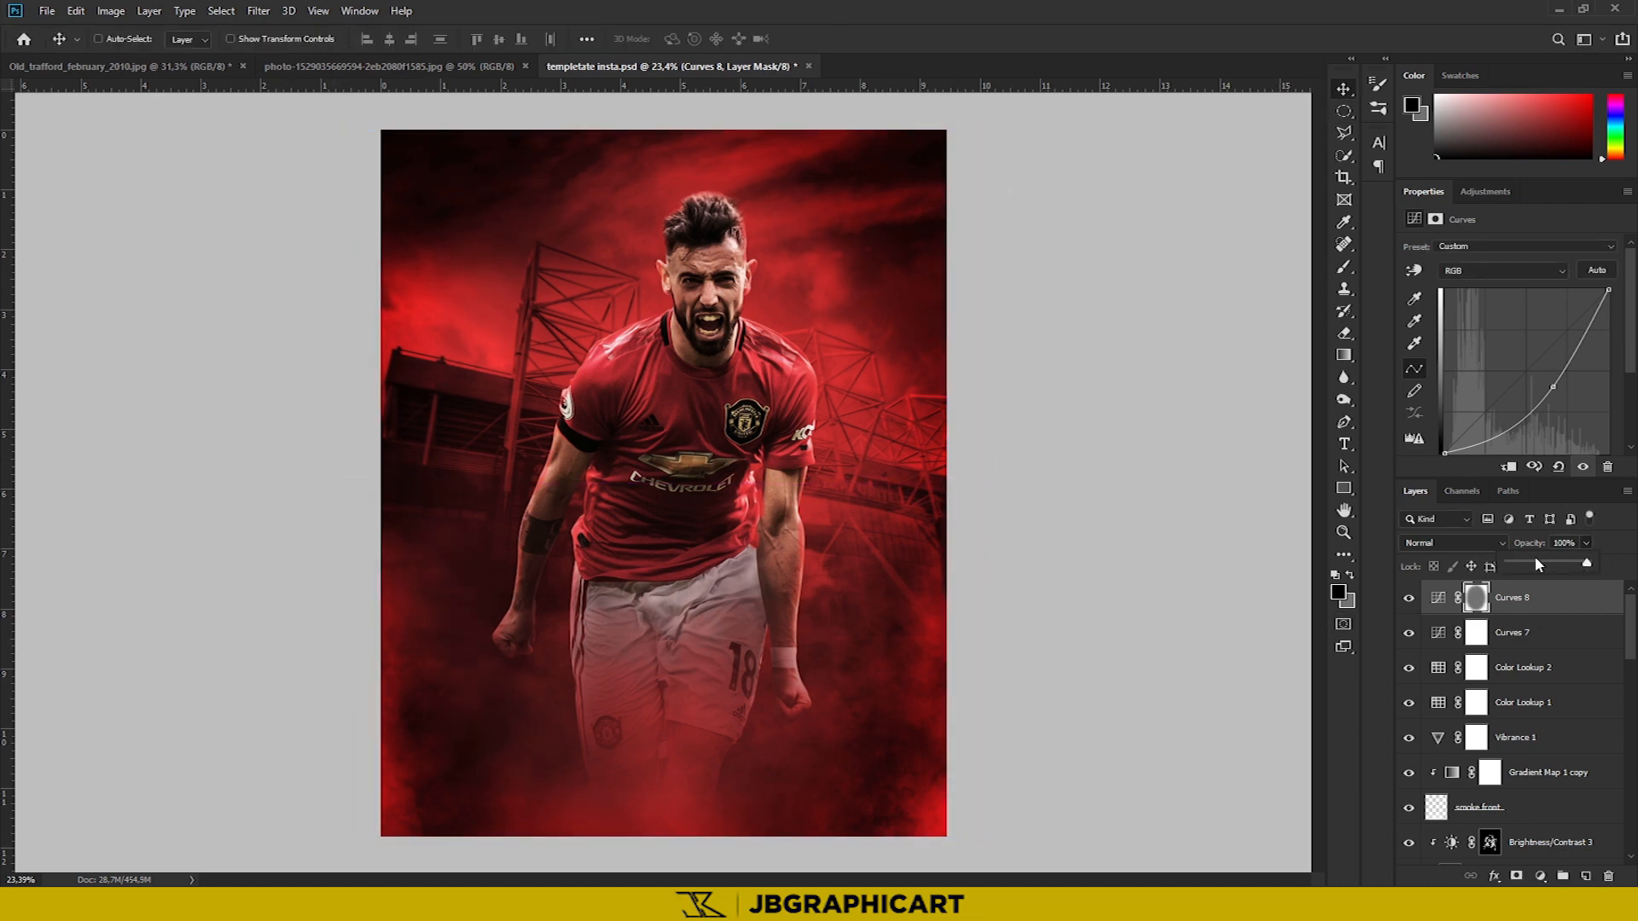
Lower the opacity of Curves 8 to 21% and compare the poster with the vignette off
left_click(1533, 563)
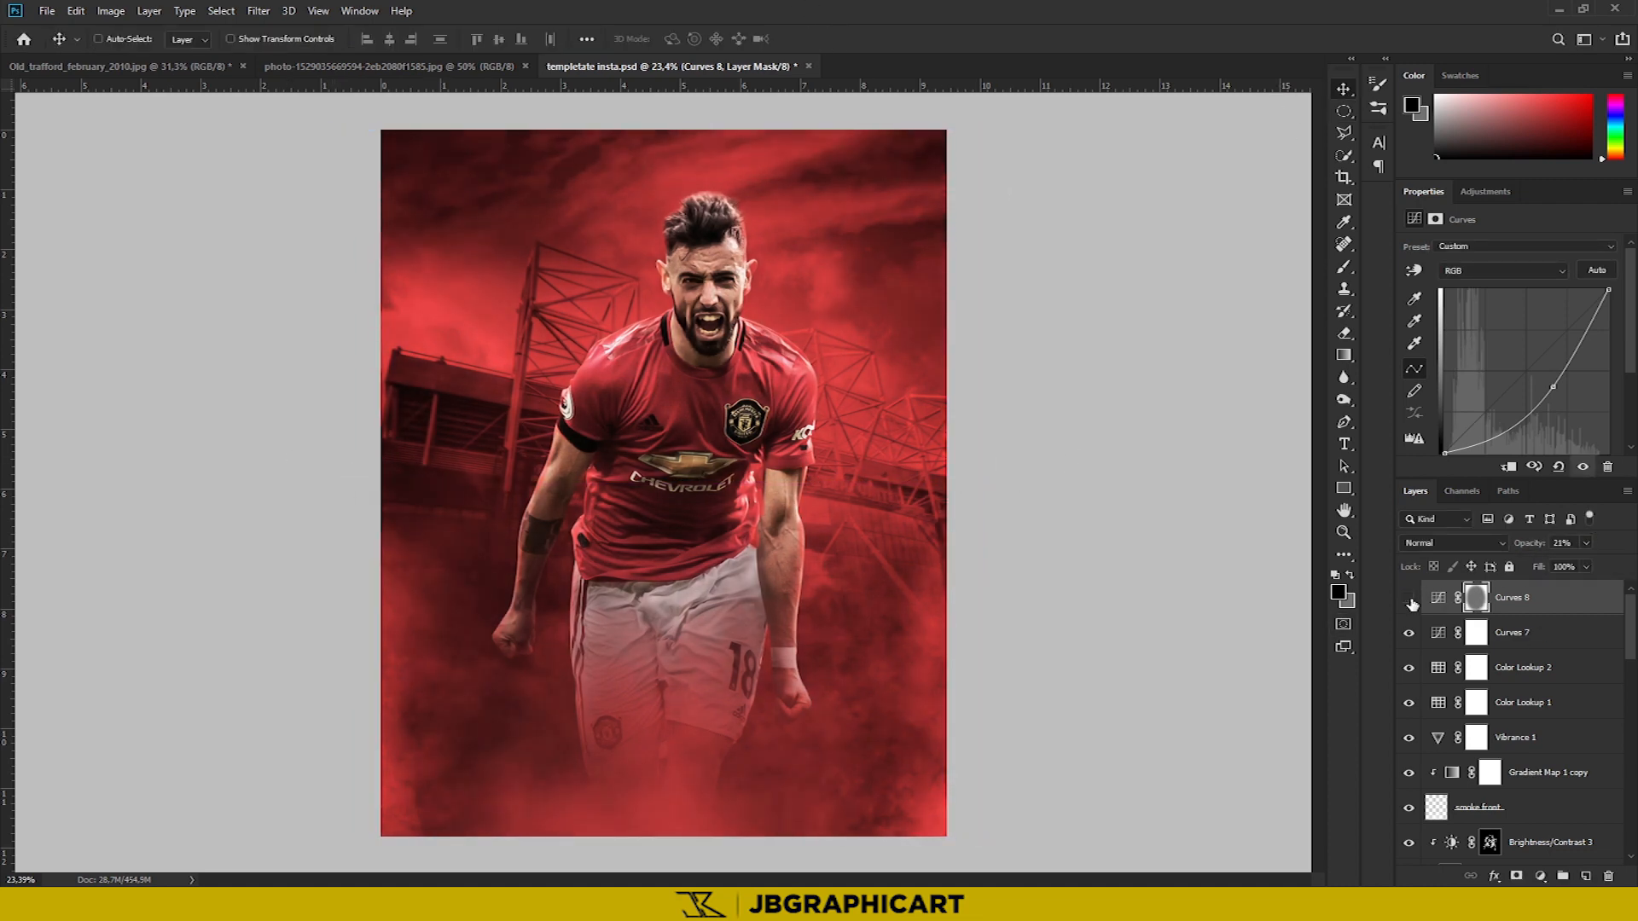
left_click(1411, 599)
left_click(1410, 599)
right_click(1130, 461)
Brighten the area around the player's eyes on Layer 3 using the Dodge tool on midtones at 5% exposure
left_click(1515, 764)
scroll(1515, 807, "down", 15)
left_click(1436, 666)
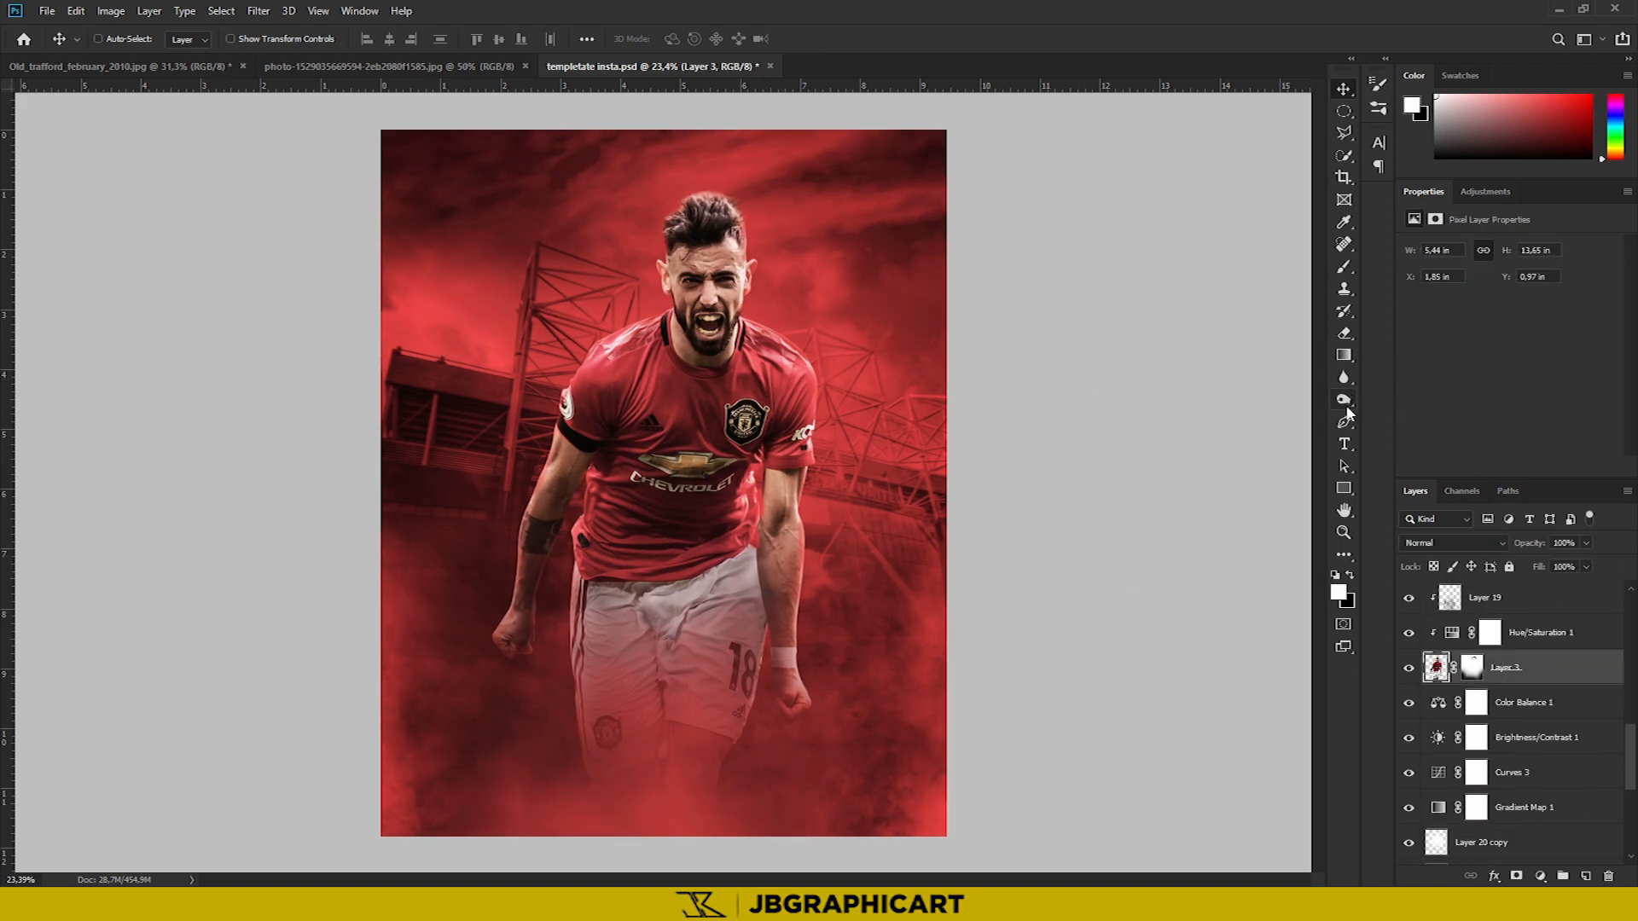
left_click(1345, 401)
scroll(665, 384, "up", 3)
scroll(666, 393, "up", 3)
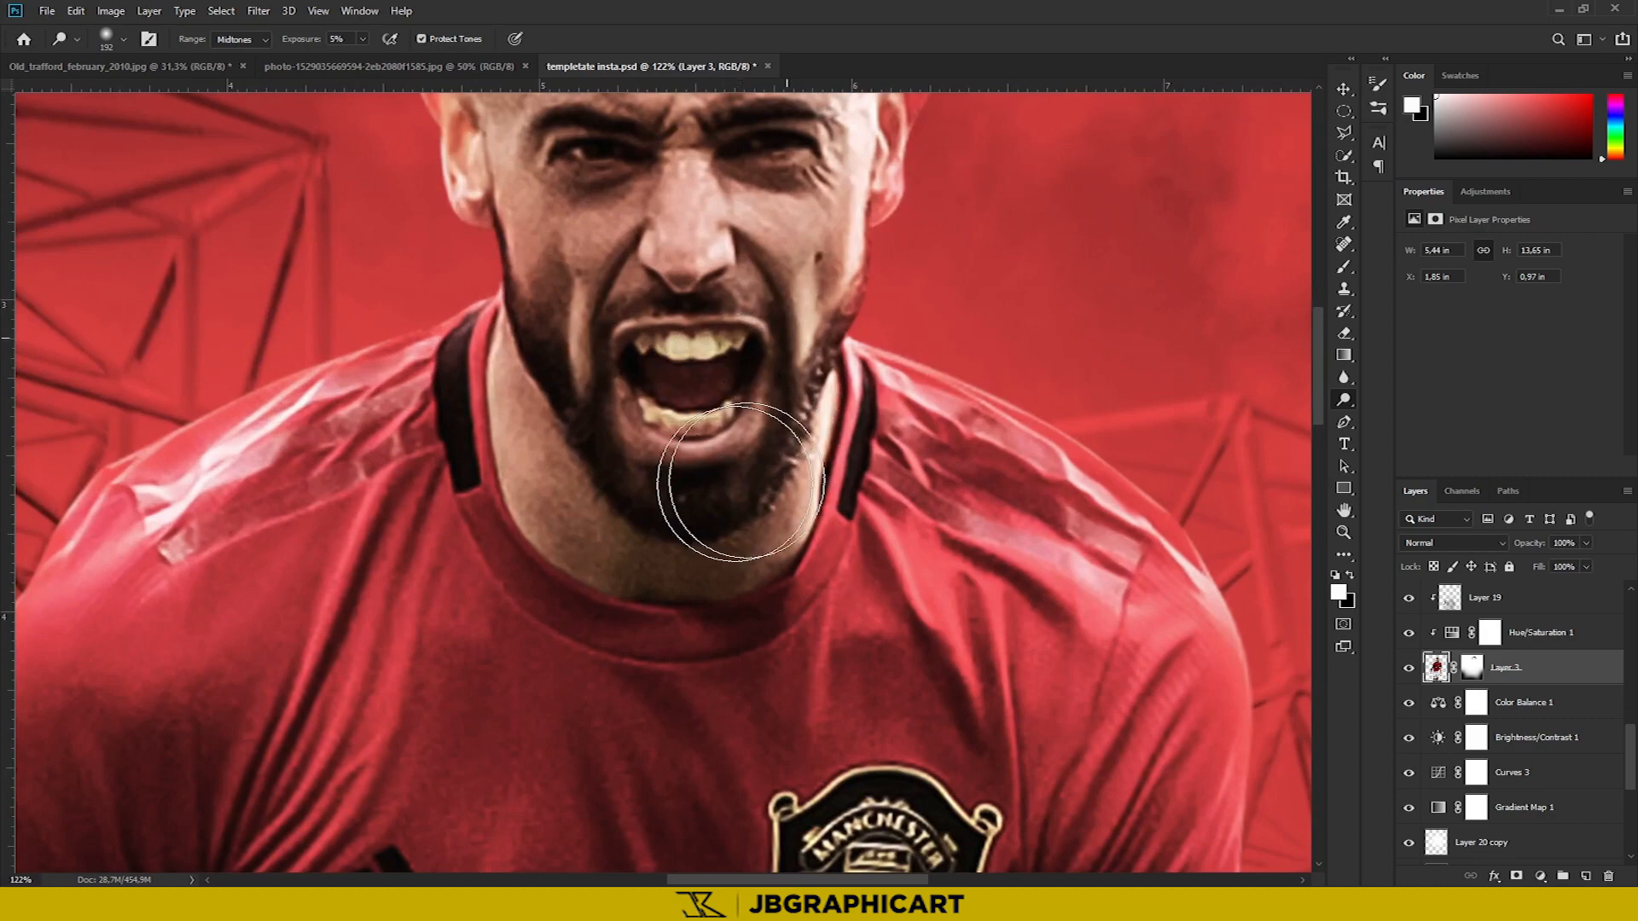
scroll(629, 414, "down", 2)
scroll(597, 409, "up", 3)
left_click_drag(627, 397, 575, 398)
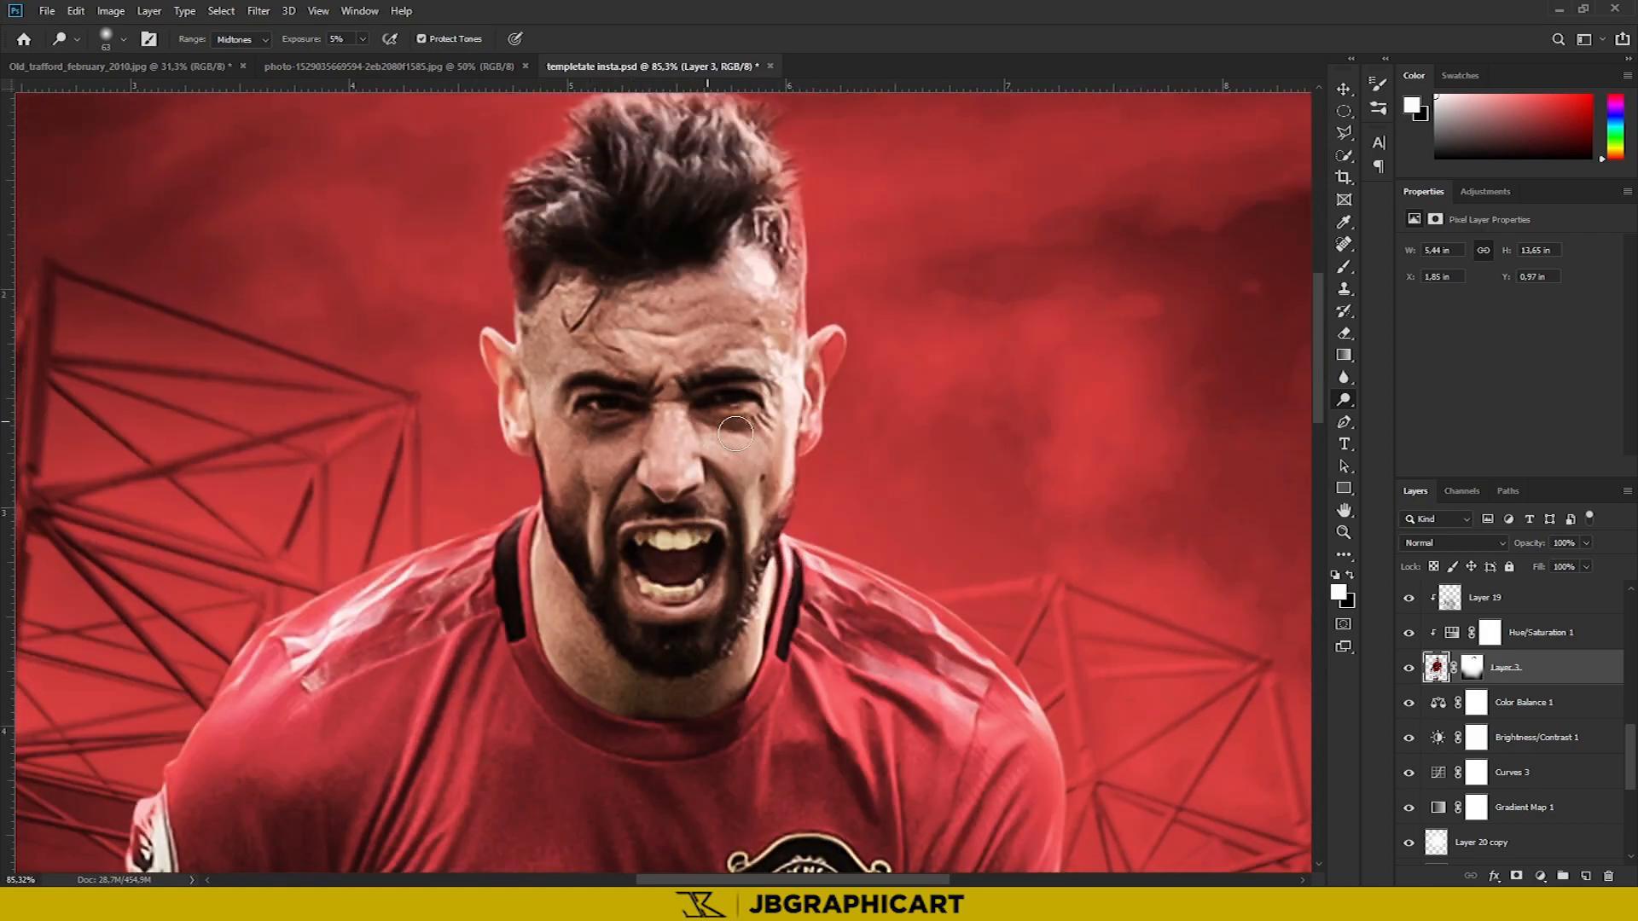
Preview the whole poster against the default dark canvas surround and return the surround to the custom light grey
key("ctrl+0")
right_click(1170, 370)
right_click(1024, 321)
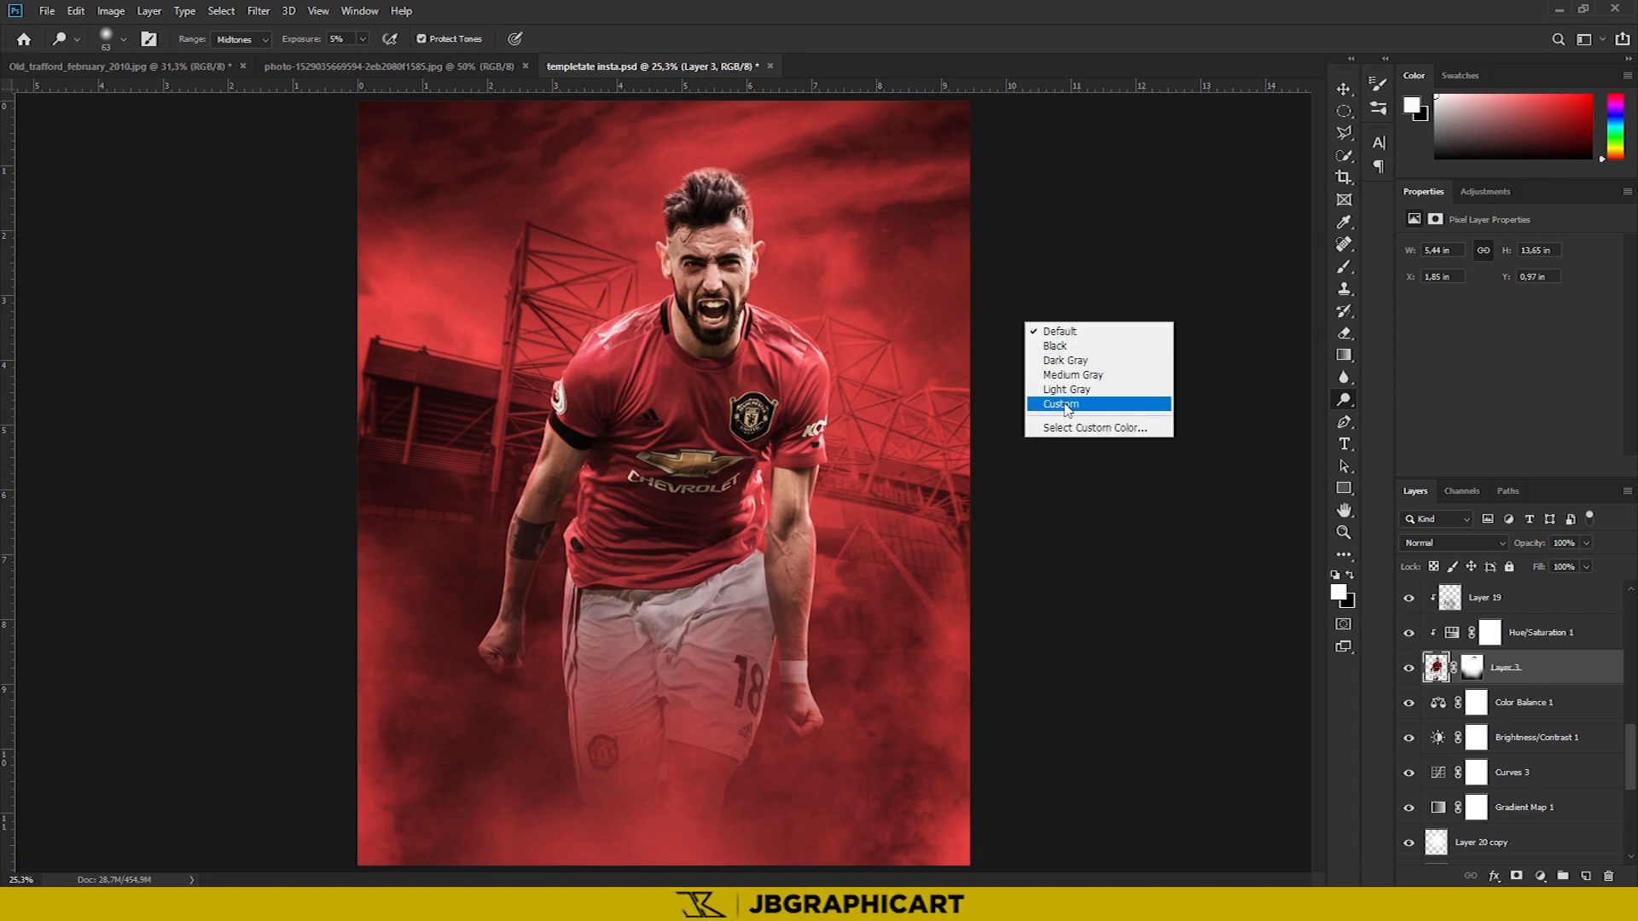
left_click(1100, 397)
Add a Levels adjustment above Curves 8 in the layer stack
key("v")
scroll(1523, 607, "up", 3)
scroll(1524, 606, "up", 3)
left_click(1476, 597)
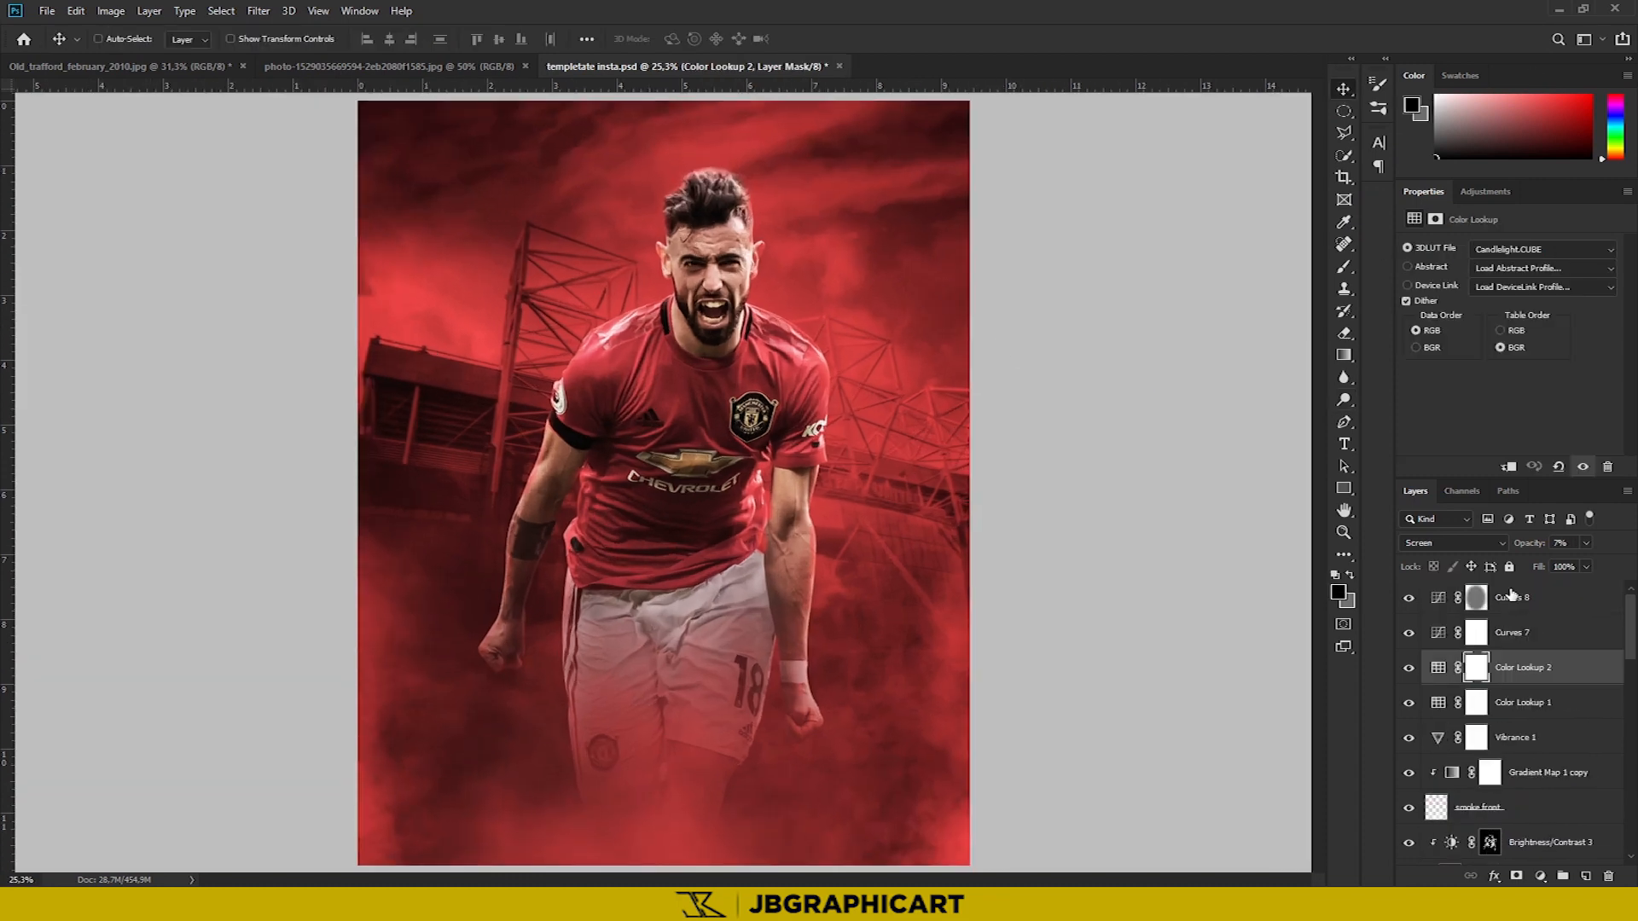
left_click(1486, 191)
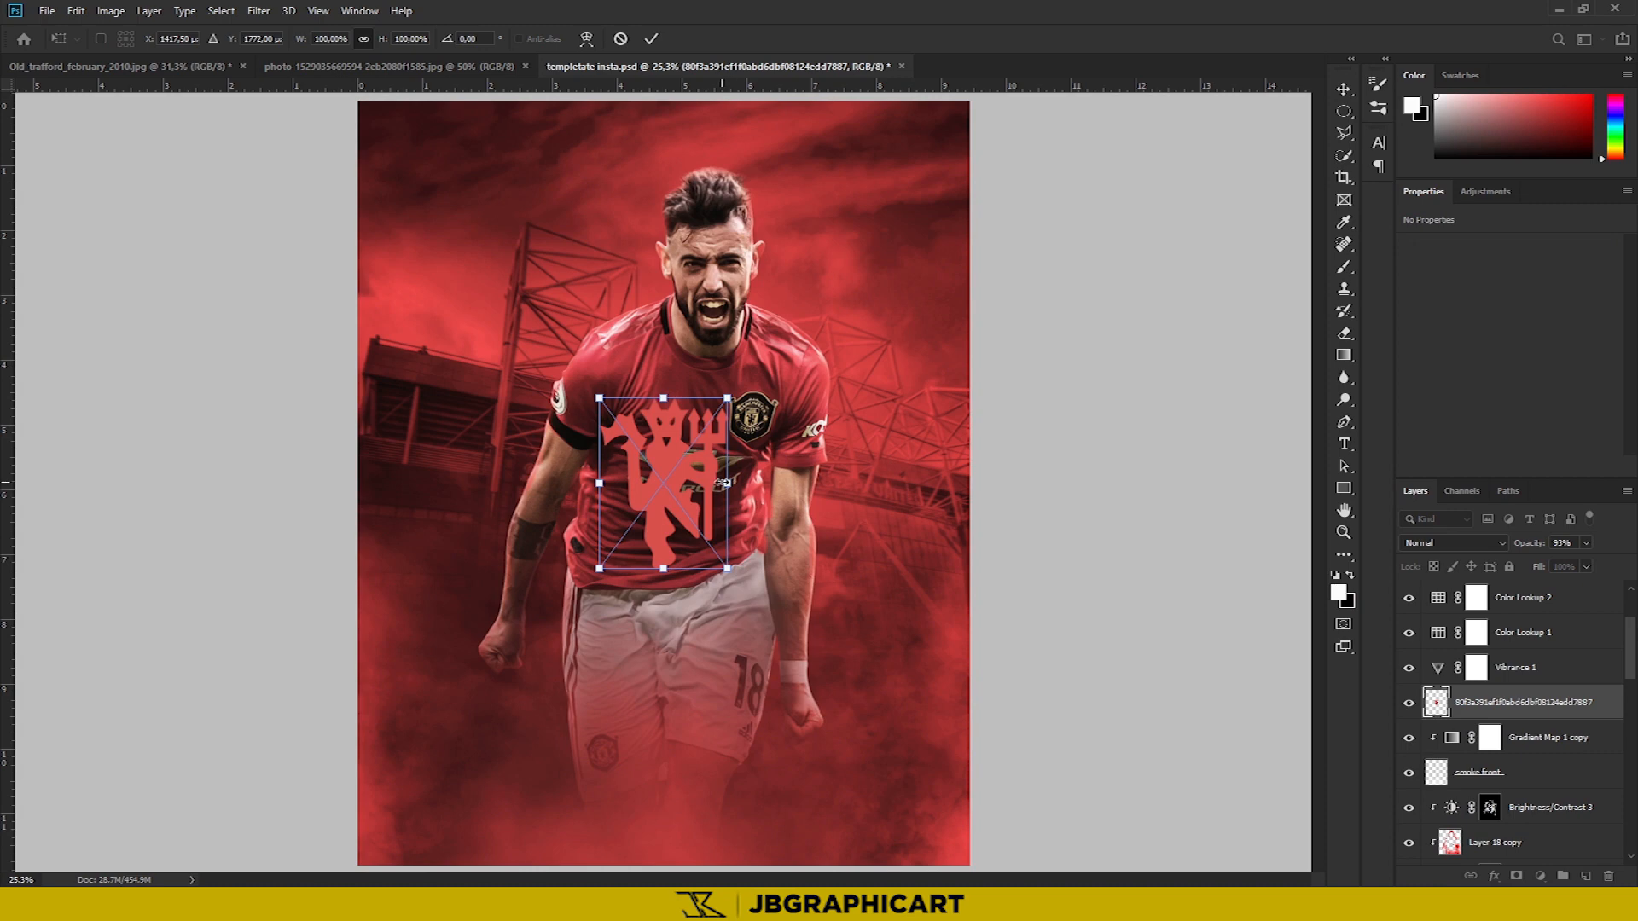
Enlarge the placed red devil emblem to about 7.64 × 10.2 in and move its layer behind the player, beneath Gradient Map 1
left_click_drag(781, 511, 1039, 443)
mouse_move(922, 435)
left_mouse_down()
mouse_move(862, 440)
mouse_move(921, 446)
left_mouse_up()
left_click_drag(883, 453, 898, 465)
key("Return")
scroll(1527, 725, "down", 1)
left_click_drag(1524, 673, 1560, 758)
Leave the emblem's blend mode unchanged and delete the emblem layer
left_click(1450, 543)
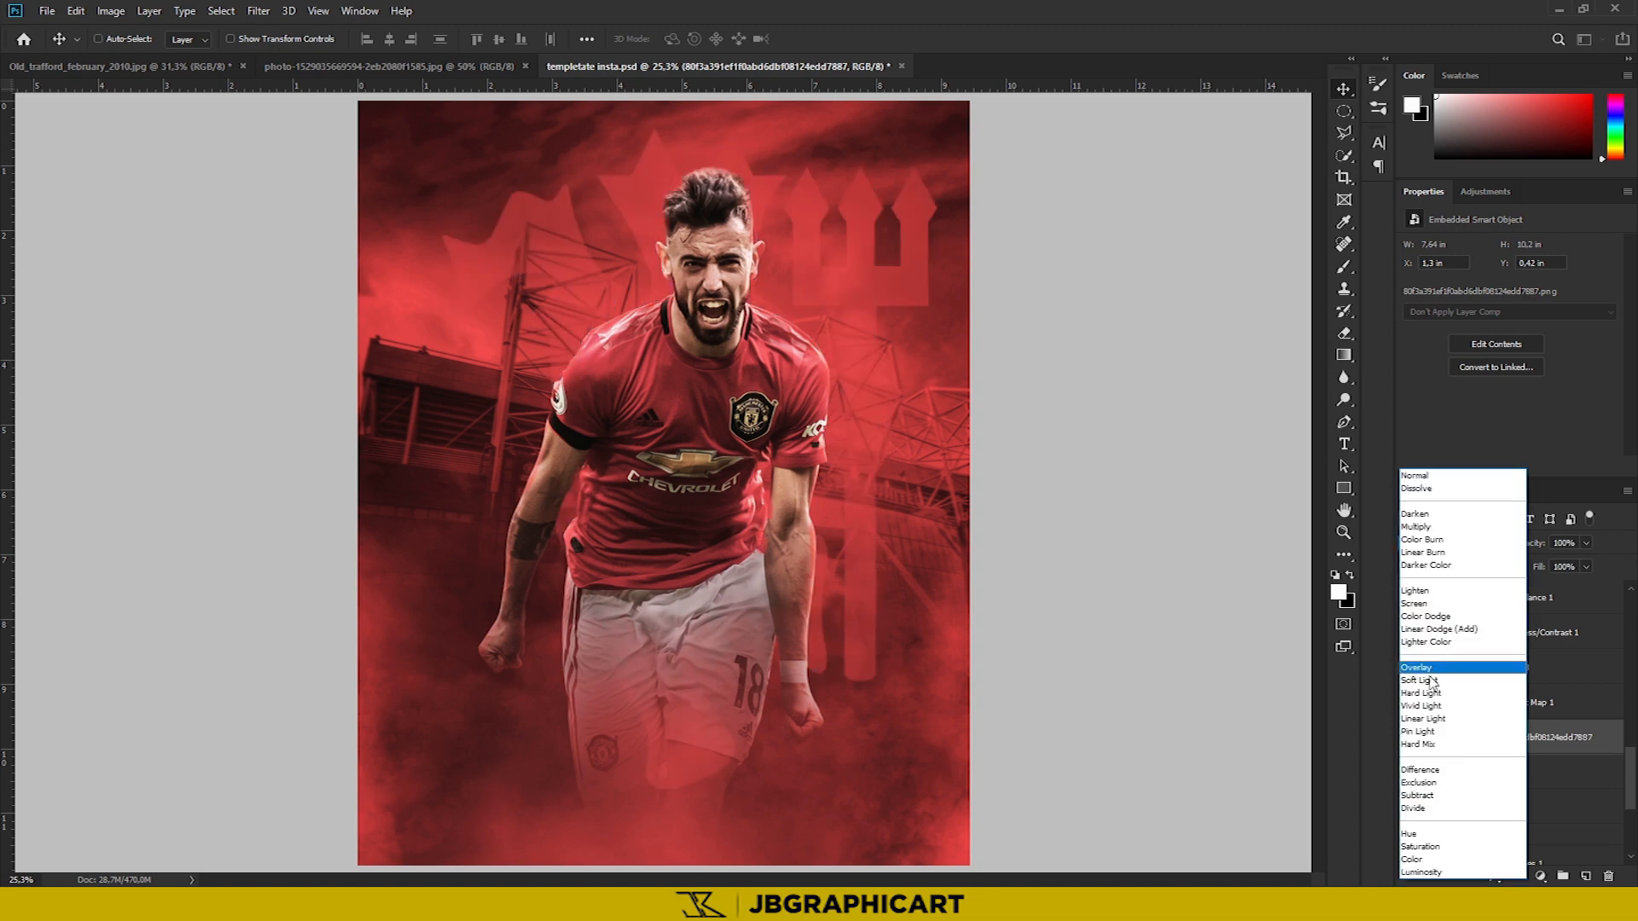
left_click(1610, 731)
left_click(1478, 771)
left_click_drag(1485, 751, 1608, 876)
Group the player's Layer 3 with the layers clipped to it
scroll(1492, 697, "up", 7)
left_click(1538, 802)
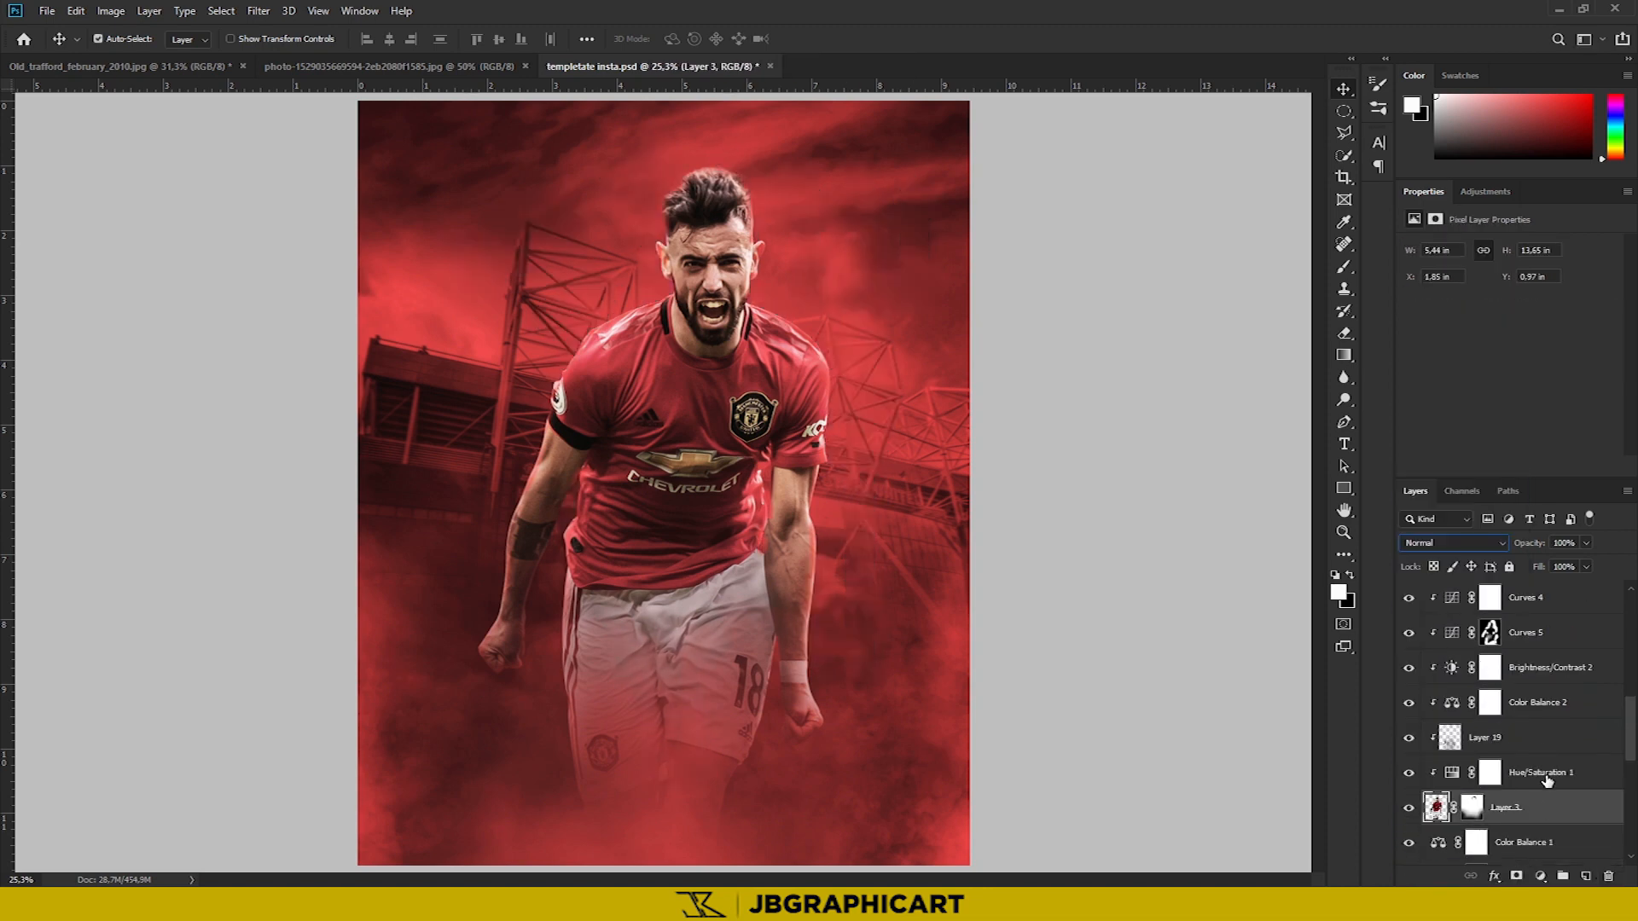
scroll(1535, 733, "up", 6)
left_click(1531, 695, "shift")
left_click(1531, 672, "ctrl")
key("ctrl+g")
Group the grading layers from Vibrance 1 up to Levels 1, including both Color Lookups, Curves 7 and Curves 8
scroll(1525, 725, "up", 6)
left_click(1530, 777)
left_click(1543, 742, "ctrl")
left_click(1535, 708, "ctrl")
left_click(1525, 671, "ctrl")
left_click(1516, 637, "ctrl")
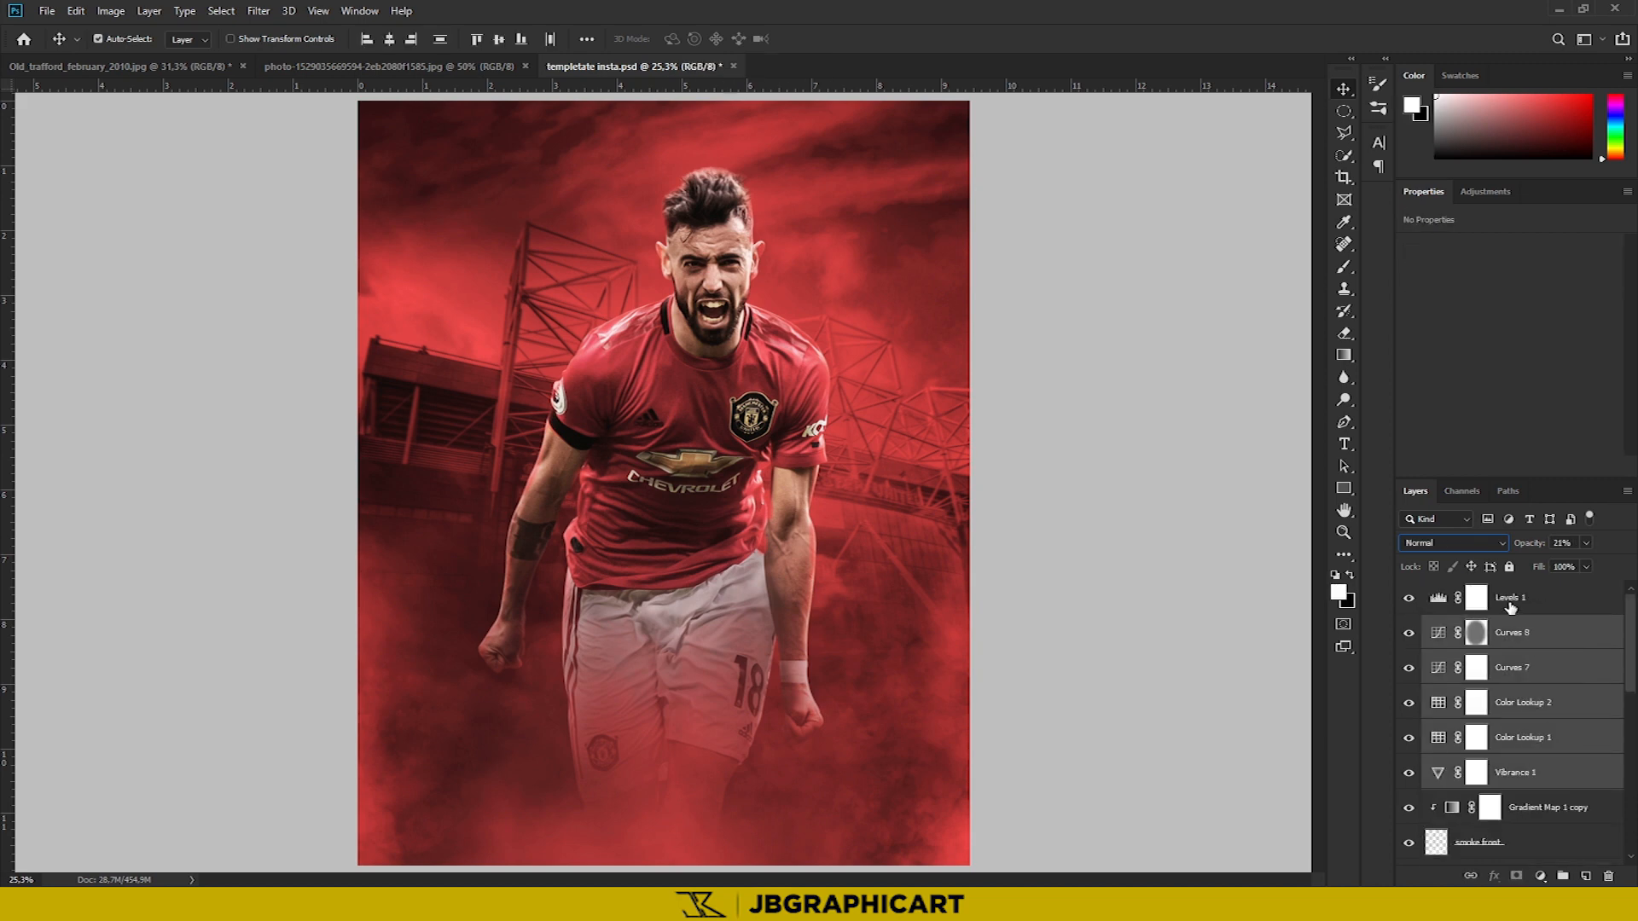
left_click(1510, 609, "ctrl")
key("ctrl+g")
Place the Manchester United crest beneath Group 1 and enlarge it behind the player to about 8.7 × 8.81 in
scroll(1519, 691, "down", 4)
left_click_drag(663, 483, 536, 324)
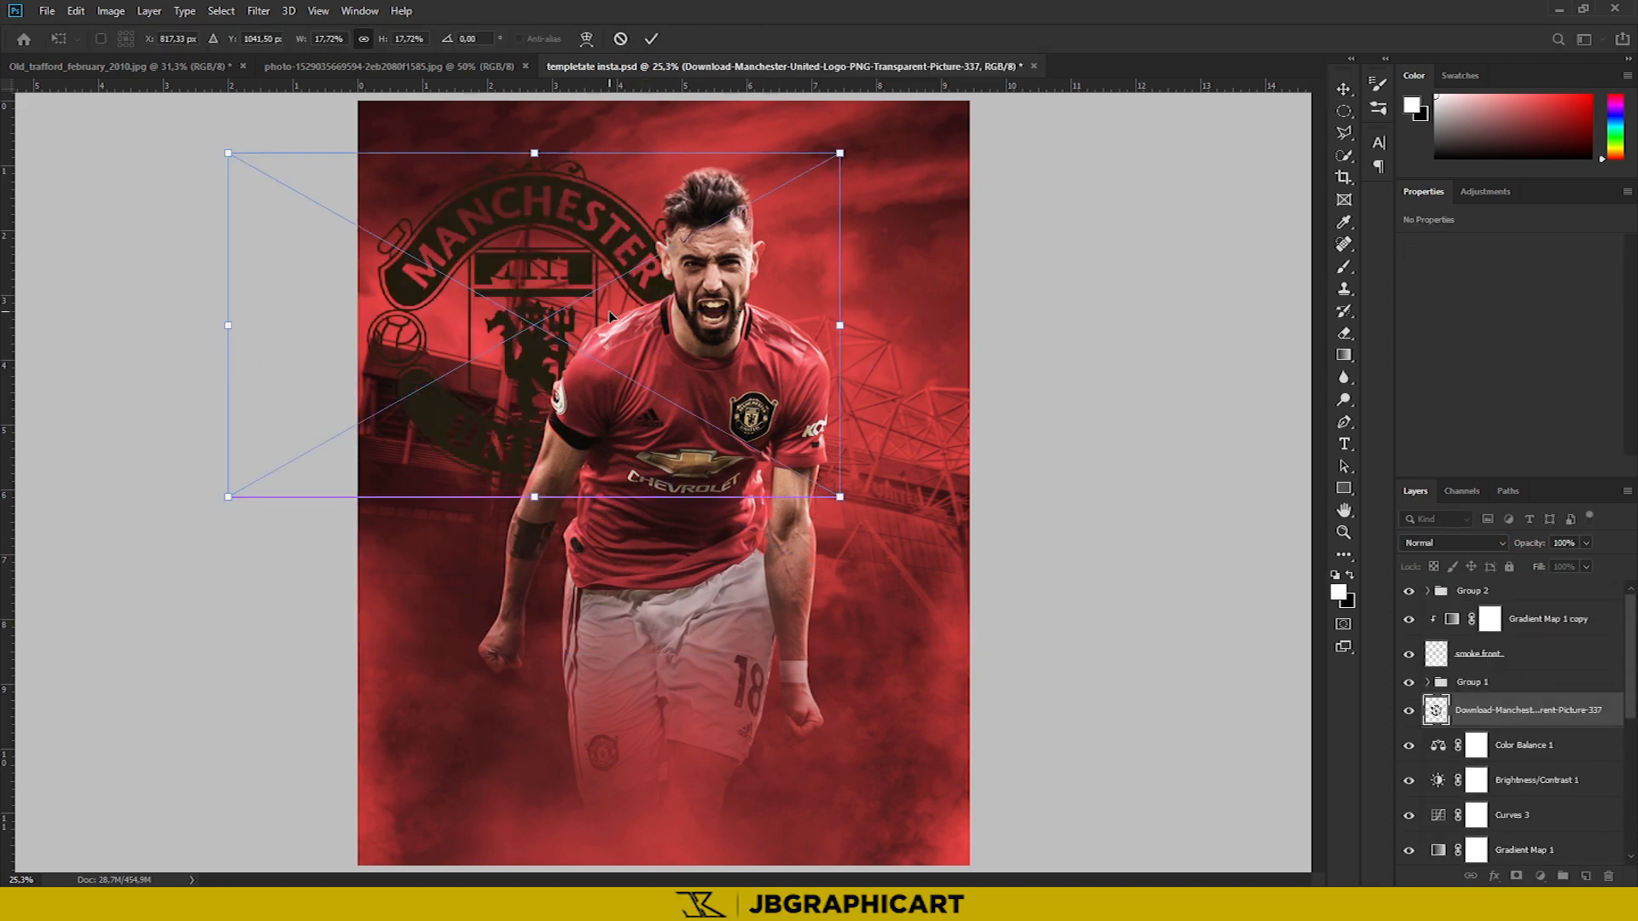
left_click_drag(841, 498, 989, 576)
left_click_drag(824, 396, 894, 445)
left_click_drag(1065, 402, 1244, 415)
left_click_drag(1015, 401, 902, 413)
left_click_drag(1133, 413, 1232, 415)
left_click_drag(1007, 401, 959, 403)
left_click(651, 40)
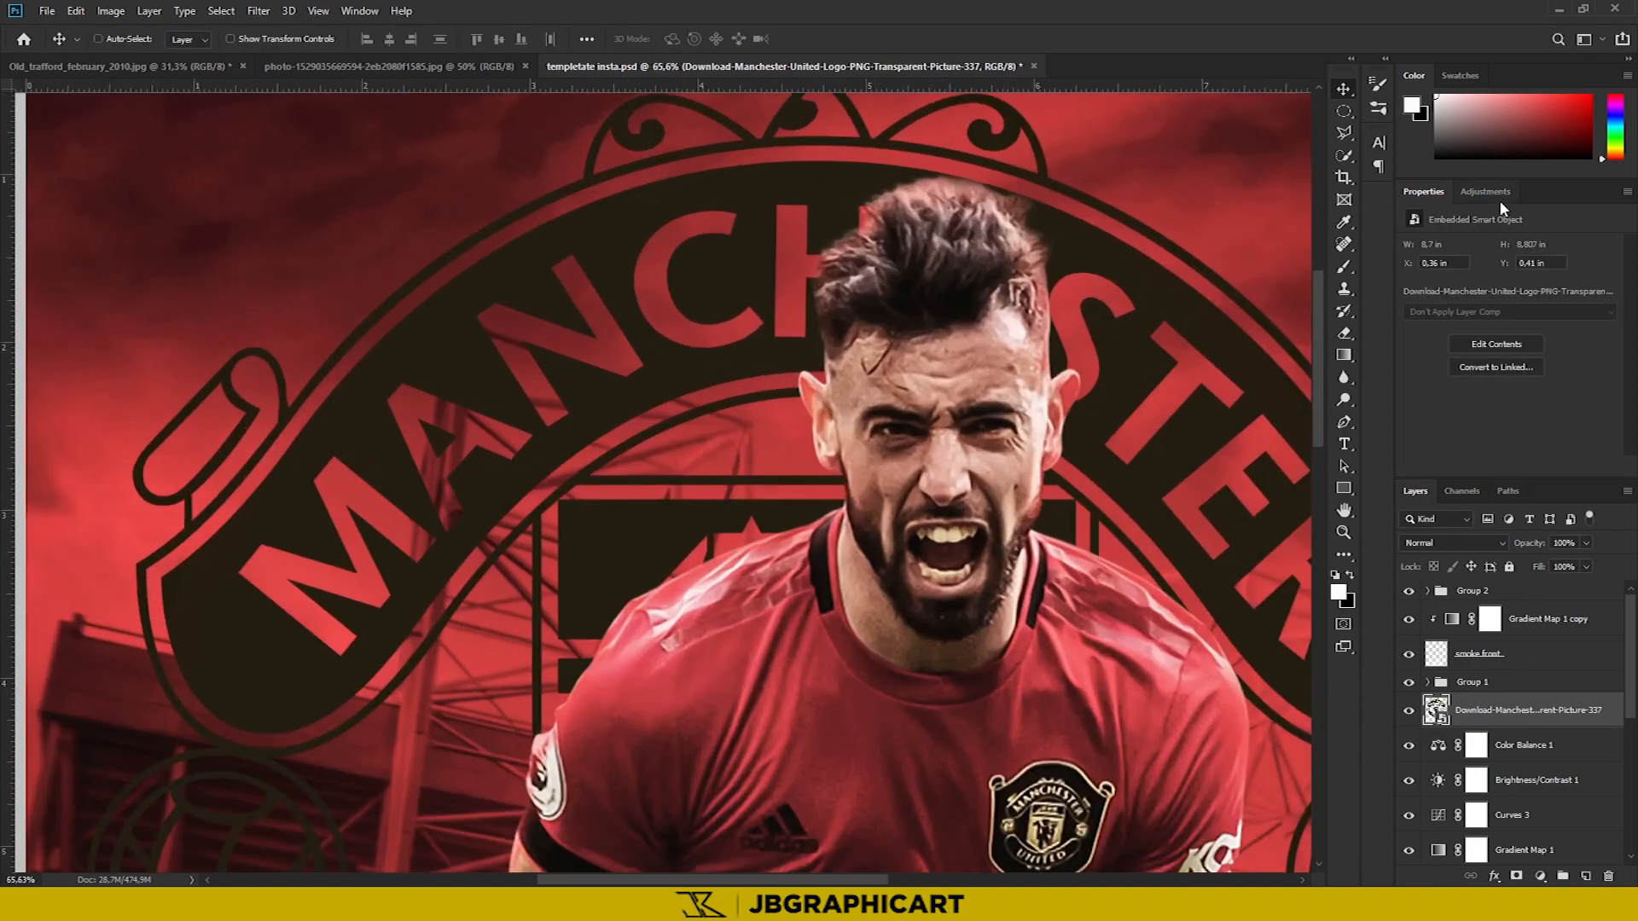
Clip a Black & White adjustment to the crest and rasterize the crest layer
left_click(1488, 192)
left_click(1458, 259)
right_click(1513, 710)
left_click(1373, 495)
left_click(1499, 750)
Cut the dark fill of the crest's upper MANCHESTER banner with the Magic Wand, keeping its outline
right_click(1345, 156)
left_click(1385, 174)
left_click(1106, 257)
key("b")
left_click(1007, 379)
left_click(817, 356)
key("ctrl+x")
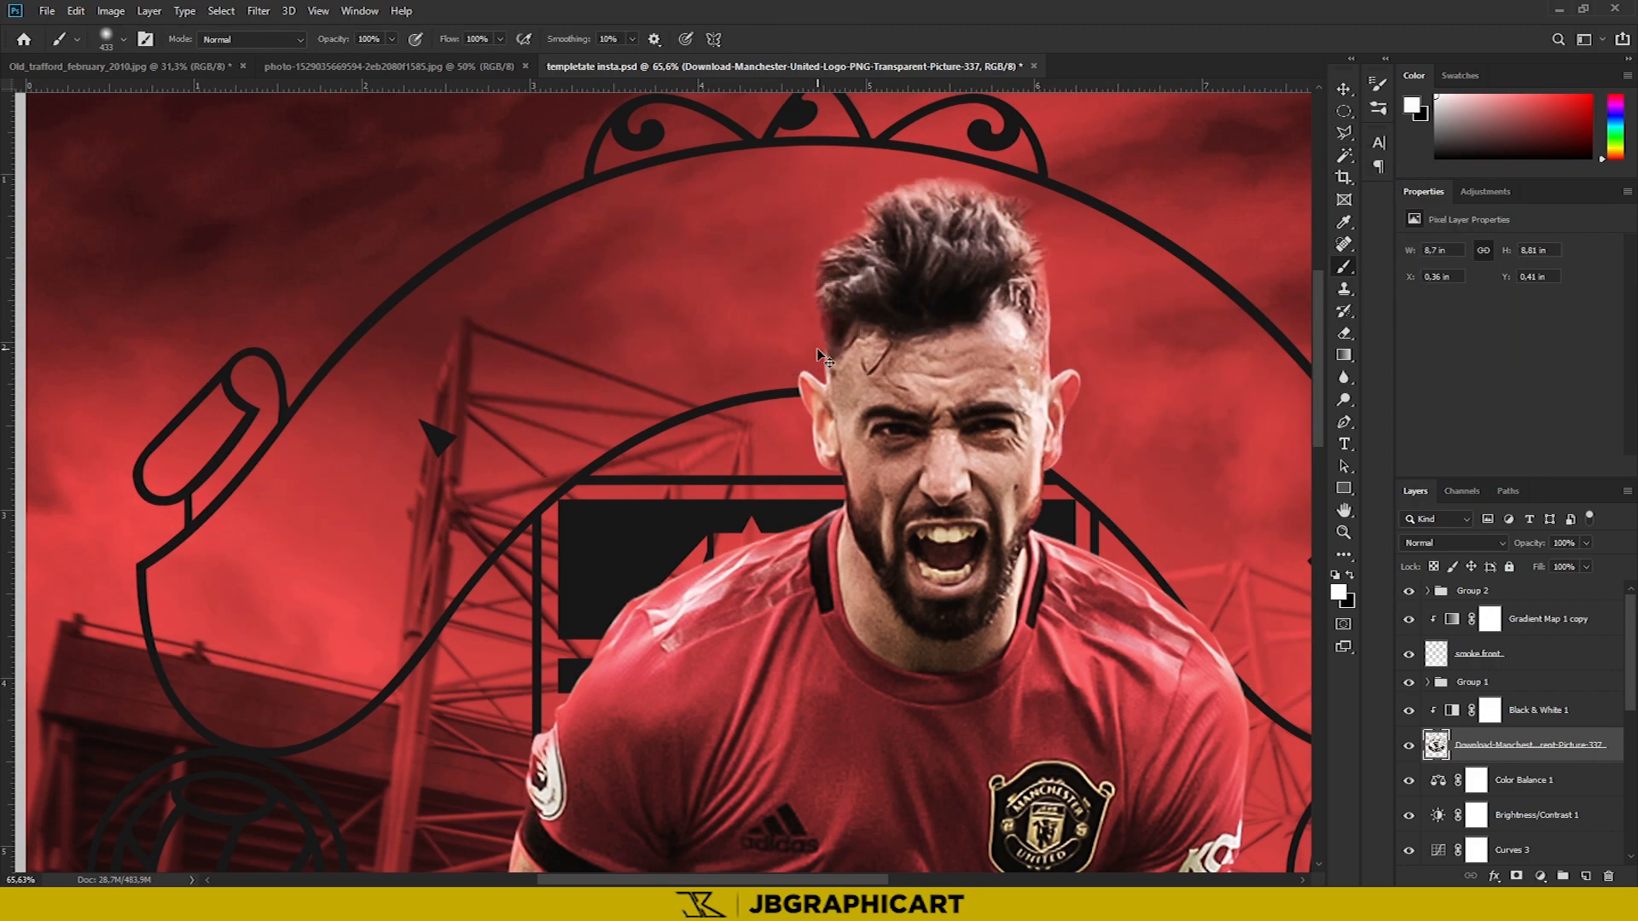
Cut the inner details of both footballs from the crest with the Magic Wand, keeping their outer circles
left_click(1345, 157)
scroll(680, 455, "down", 4)
left_click(655, 518)
left_click(1087, 518)
scroll(1098, 560, "down", 2)
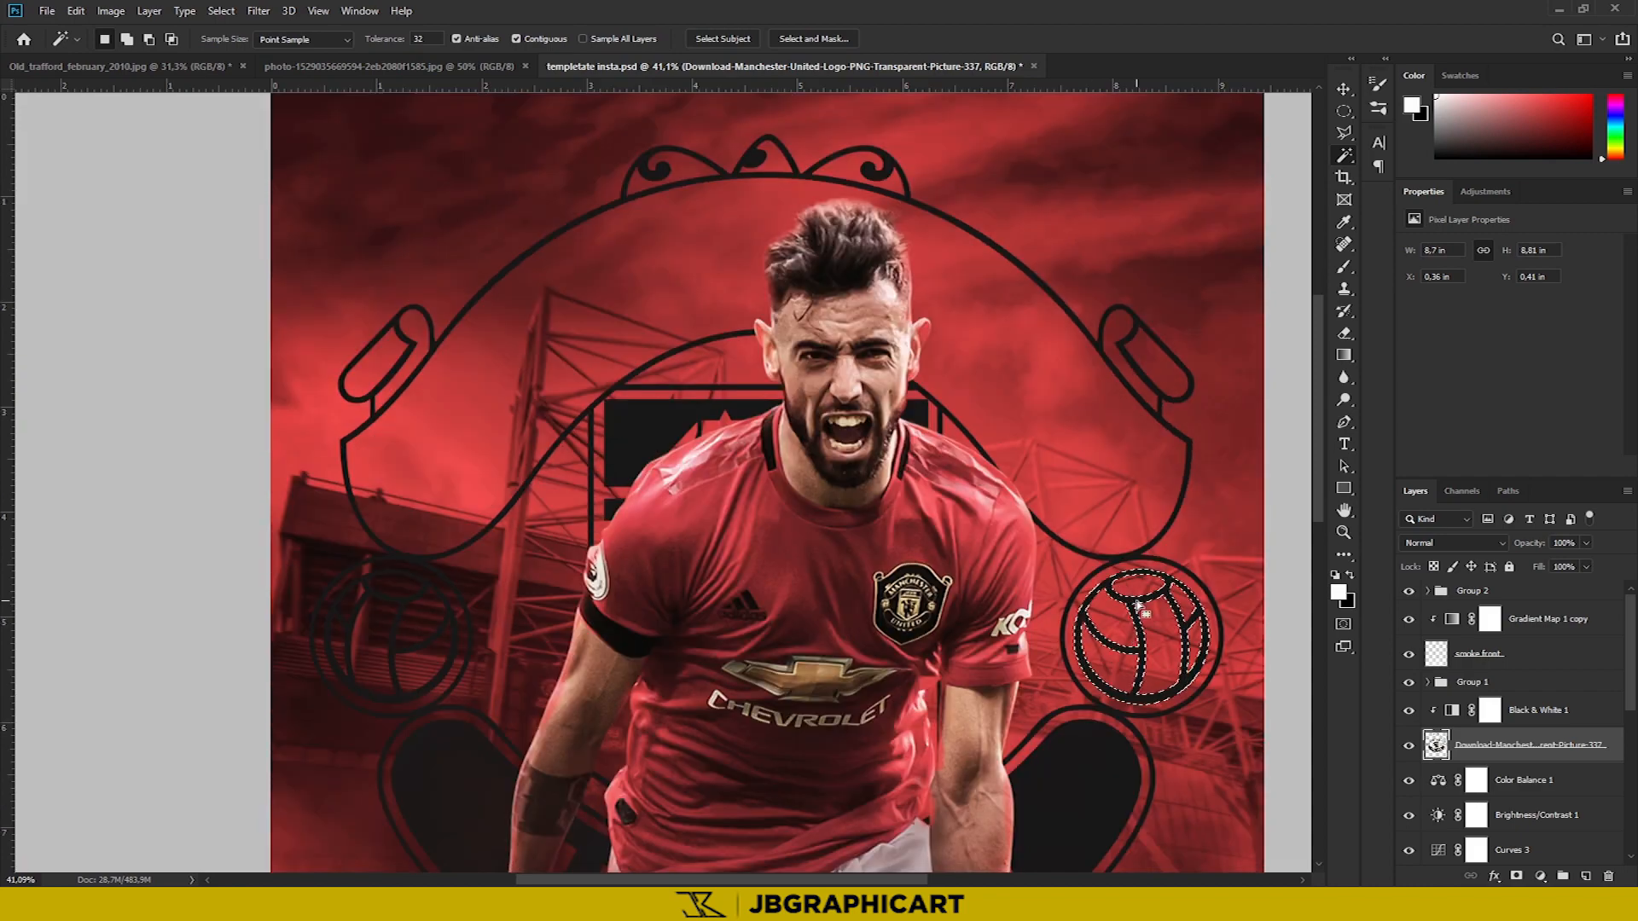
scroll(1137, 604, "down", 3)
key("ctrl+x")
left_click(396, 504)
key("ctrl+x")
scroll(426, 546, "down", 1)
left_click(464, 614)
key("ctrl+d")
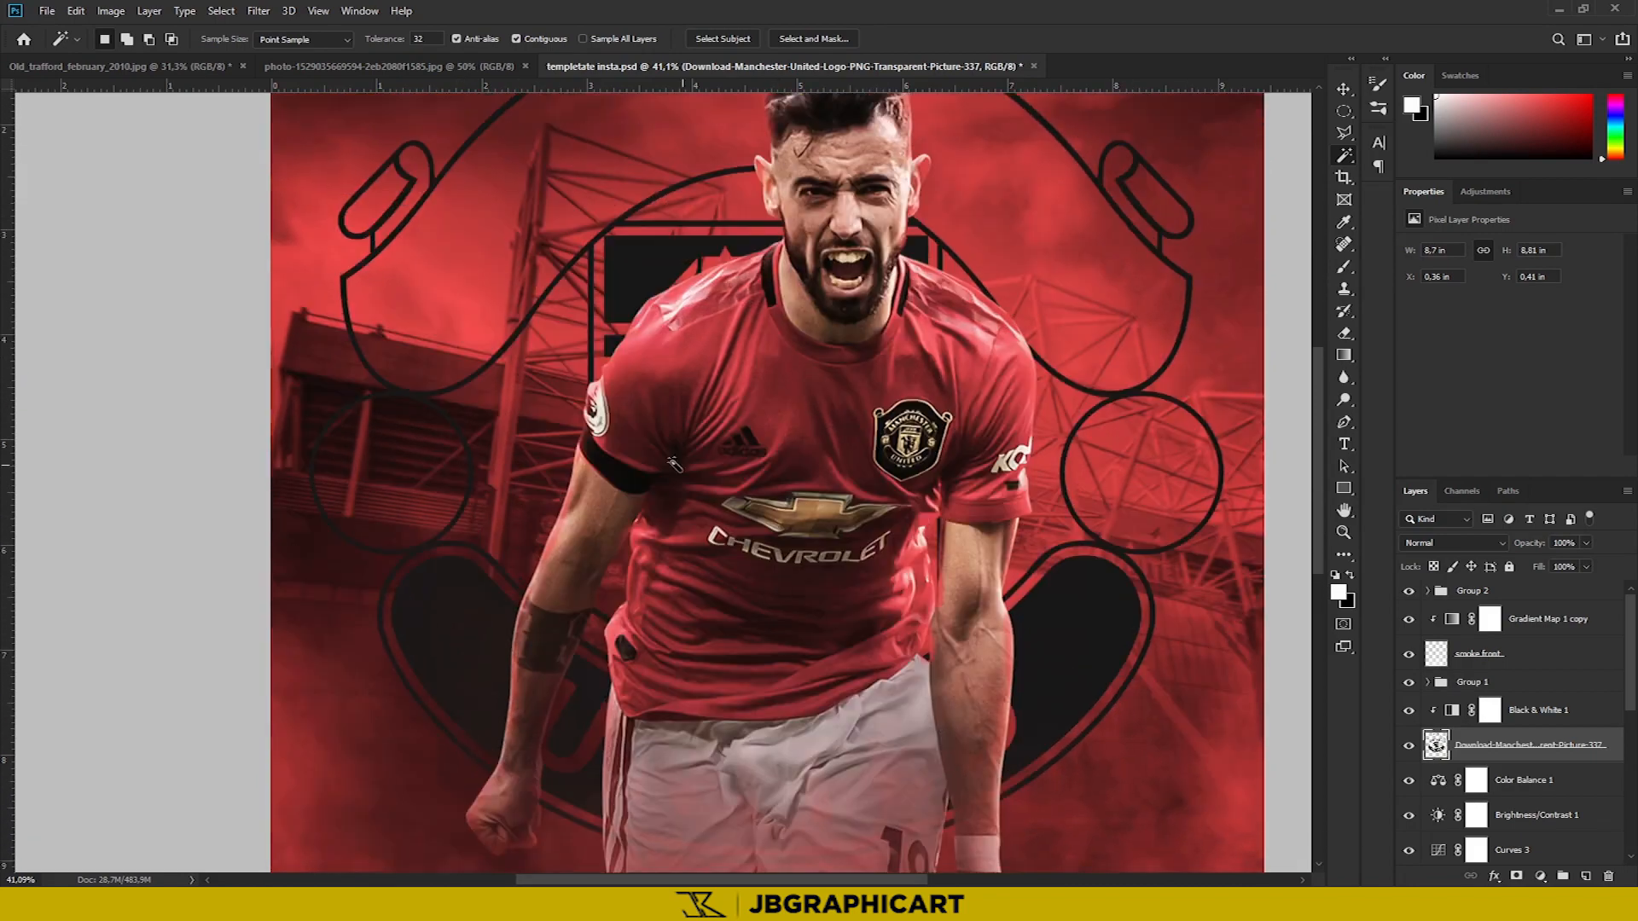
Outline the right end of the crest's lower banner fill with the Polygonal Lasso and delete it
scroll(674, 463, "down", 5)
scroll(674, 463, "up", 2)
scroll(674, 463, "up", 2)
left_click(1344, 134)
scroll(957, 581, "up", 6)
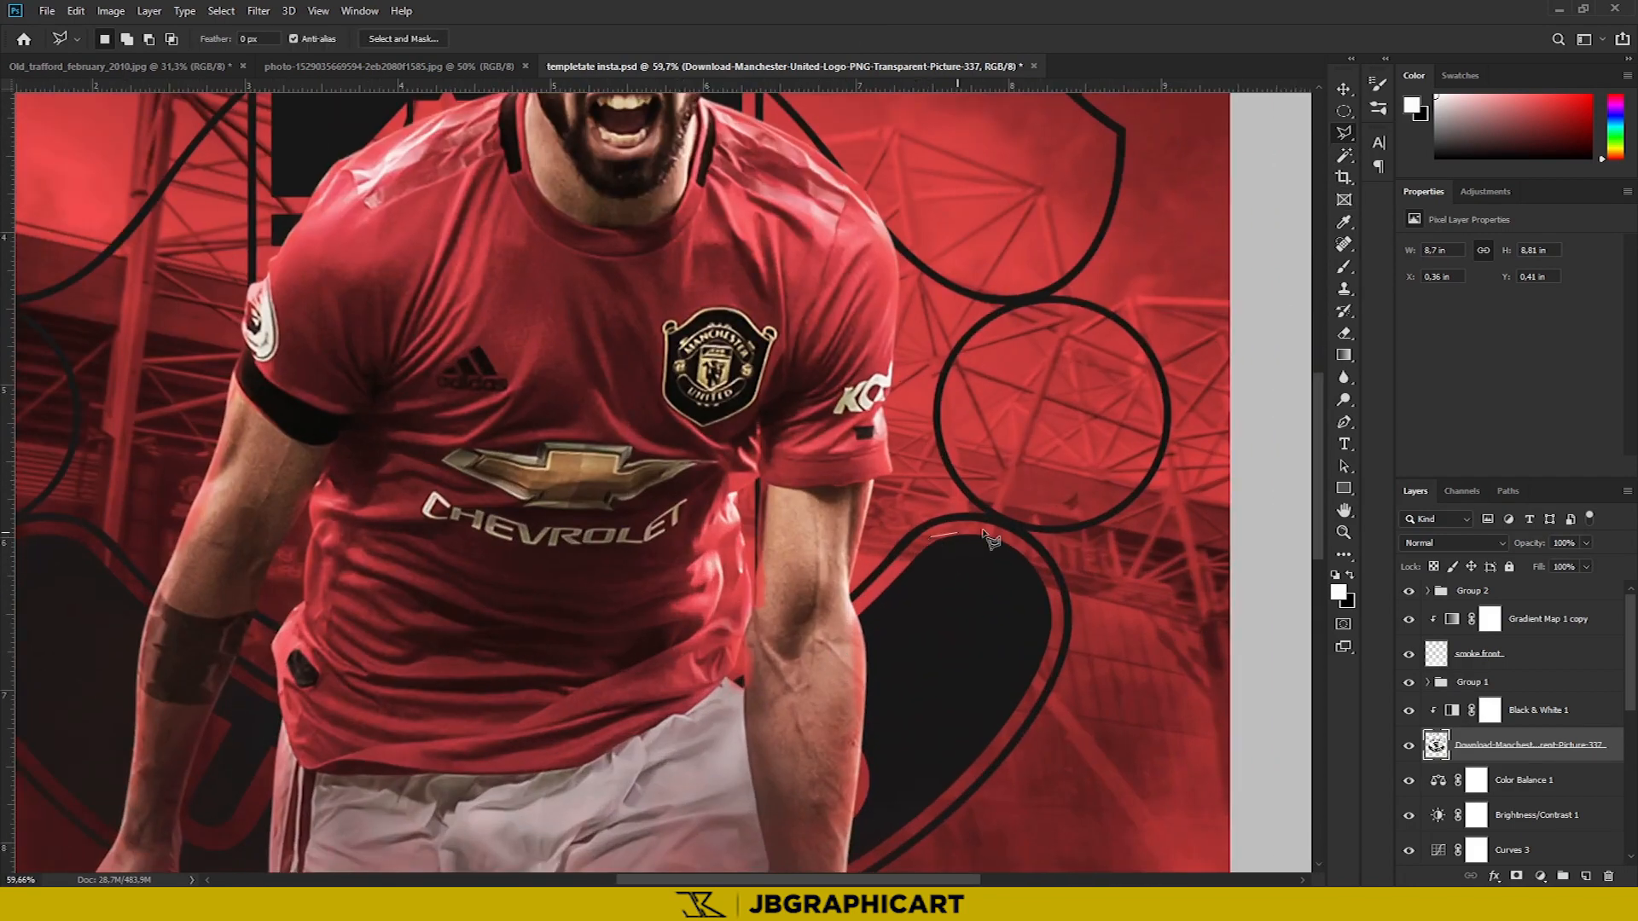
left_click(1057, 643)
left_click(1024, 718)
scroll(1023, 717, "down", 2)
left_click(939, 748)
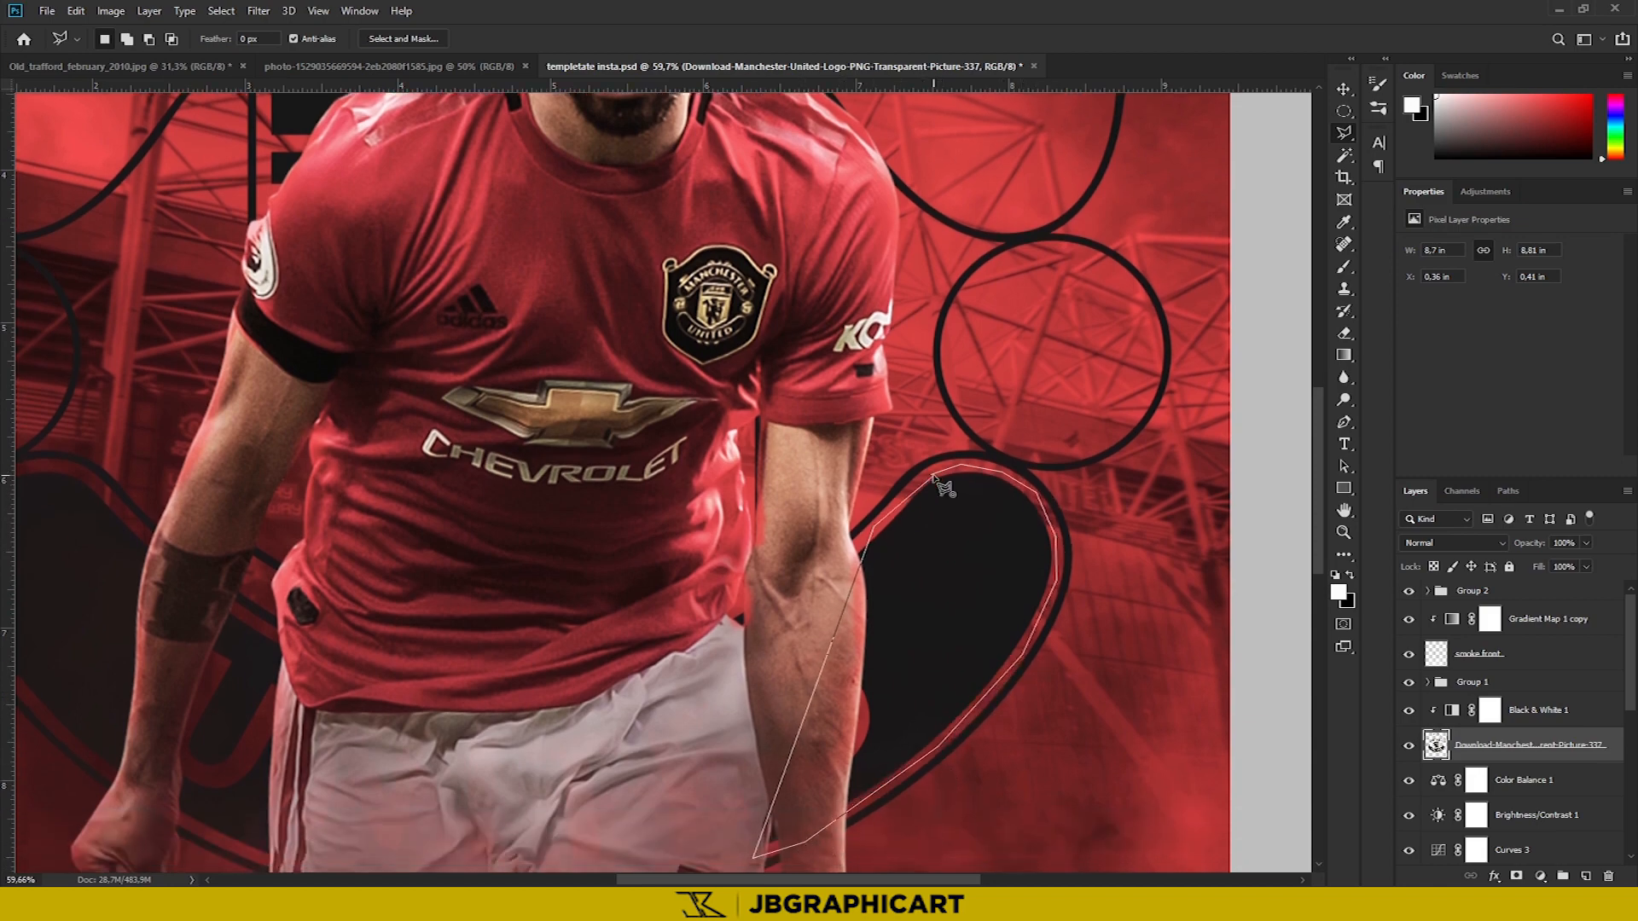
left_click(933, 476)
key("Delete")
Hide Group 1, trace the rest of the UNITED banner's interior with the Pen tool, and delete it through a selection
left_click(1409, 682)
left_click_drag(939, 695, 1199, 582)
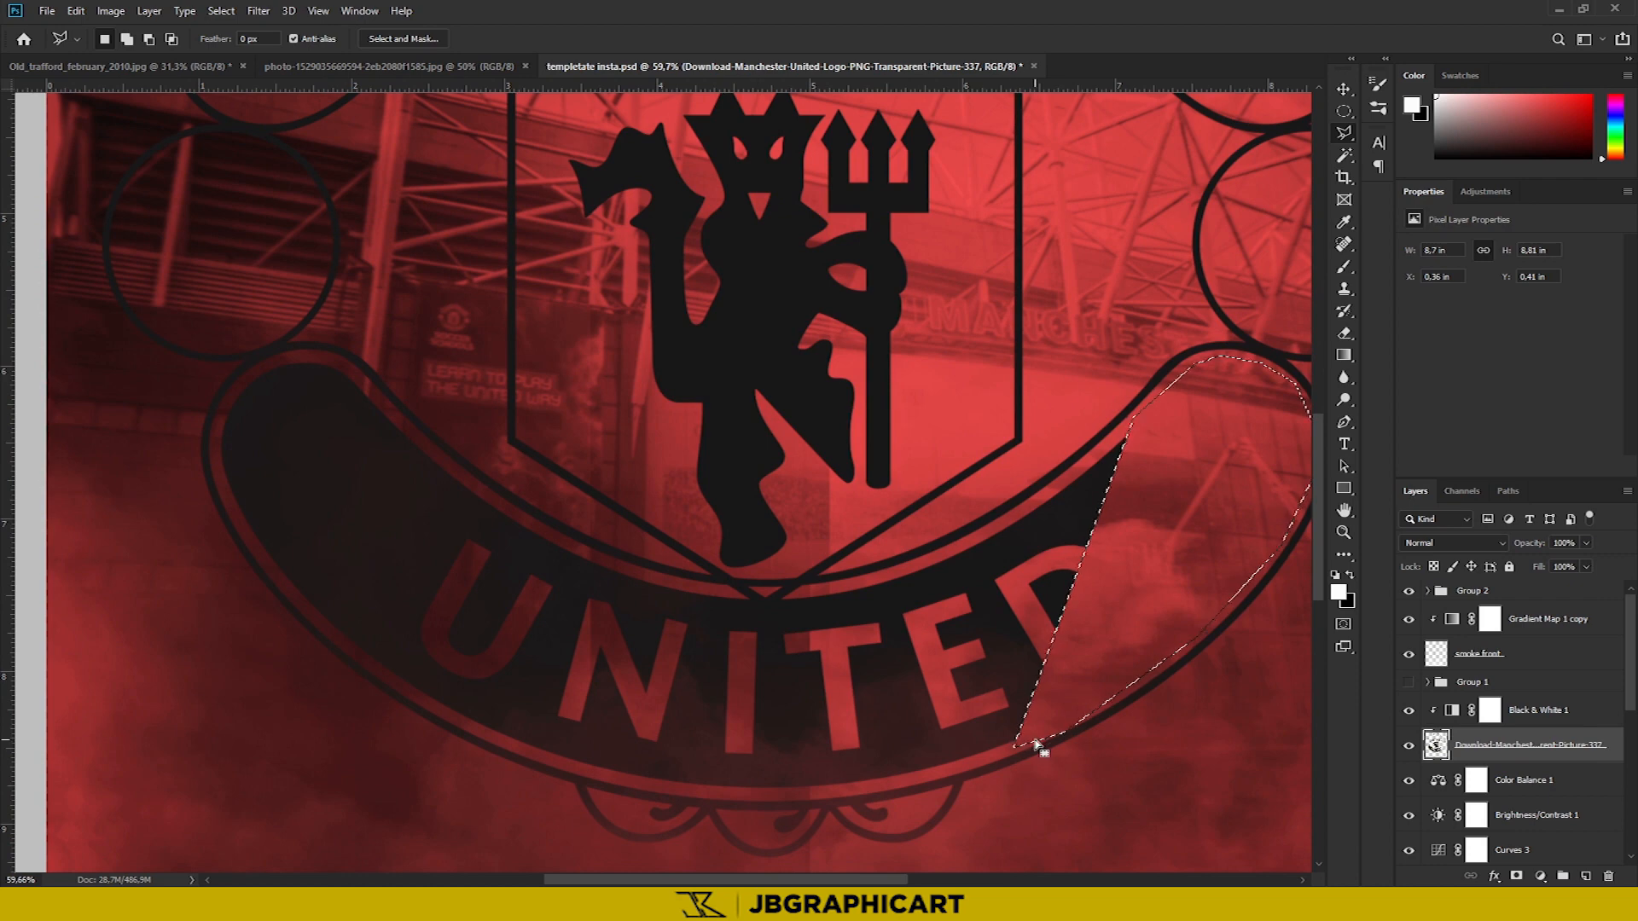
left_click(1347, 424)
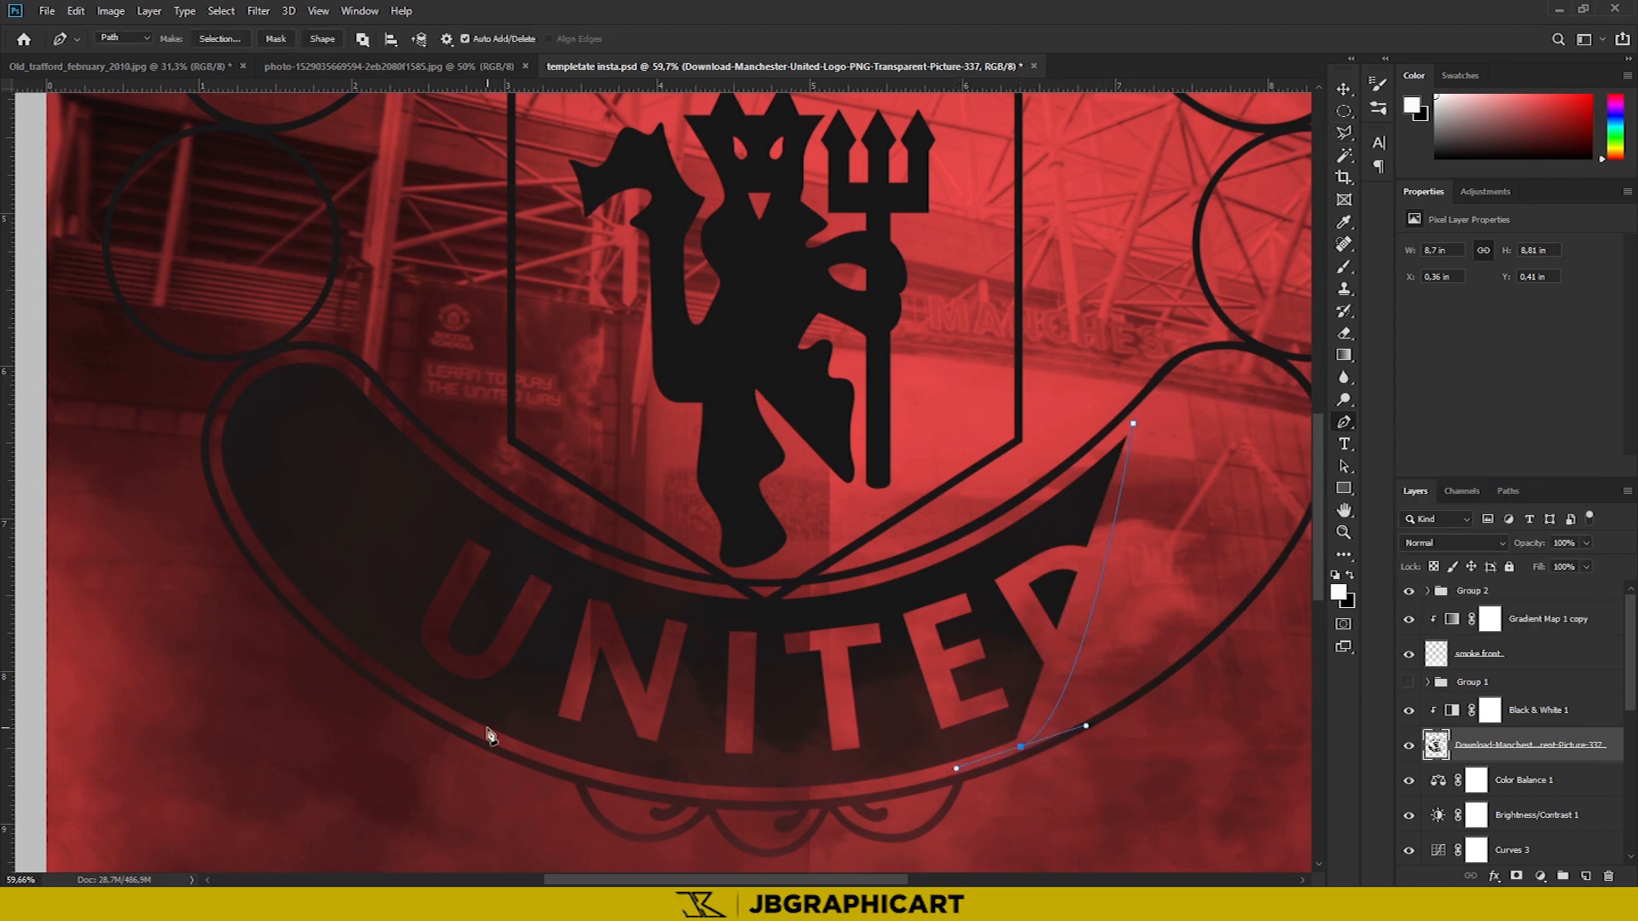
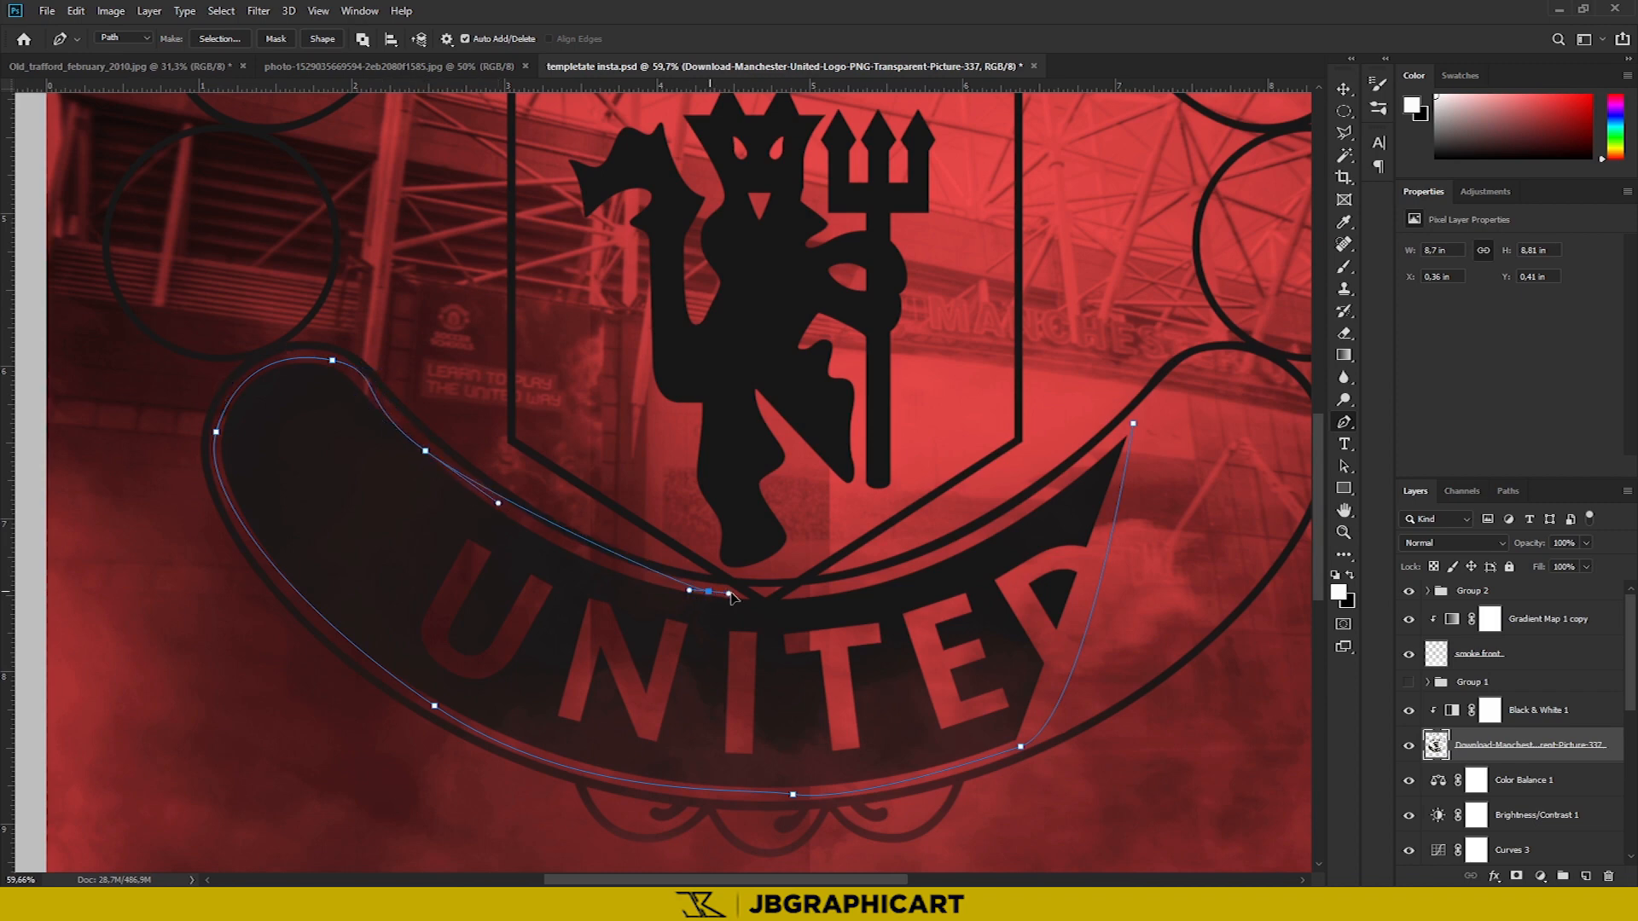
right_click(1135, 434)
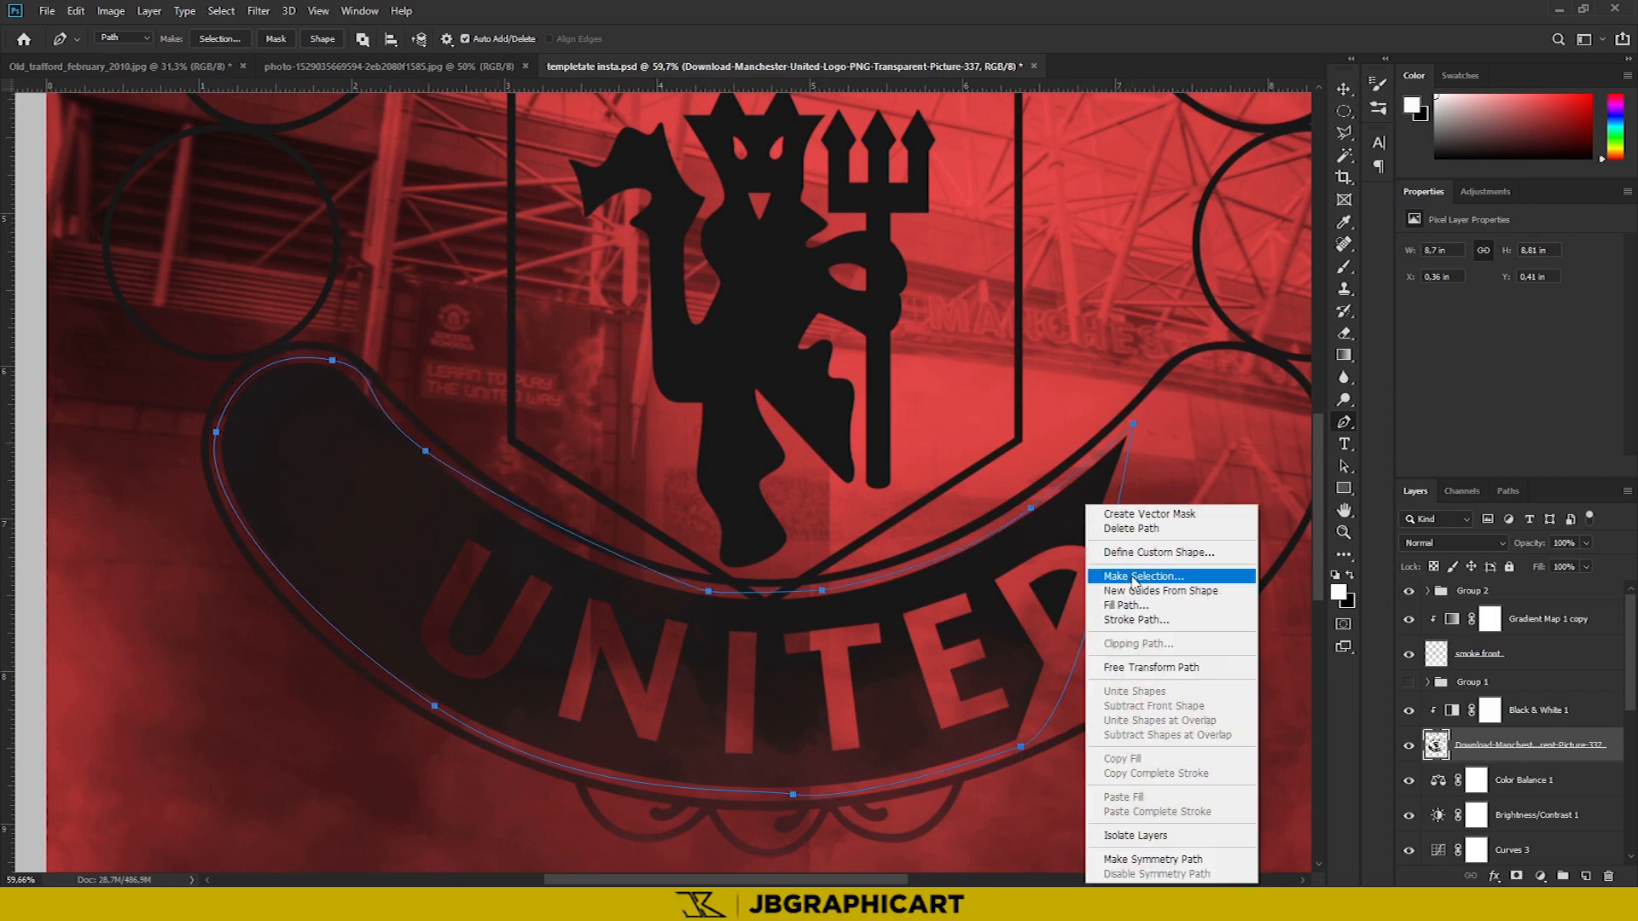
left_click(1118, 574)
key("Return")
scroll(764, 611, "up", 5)
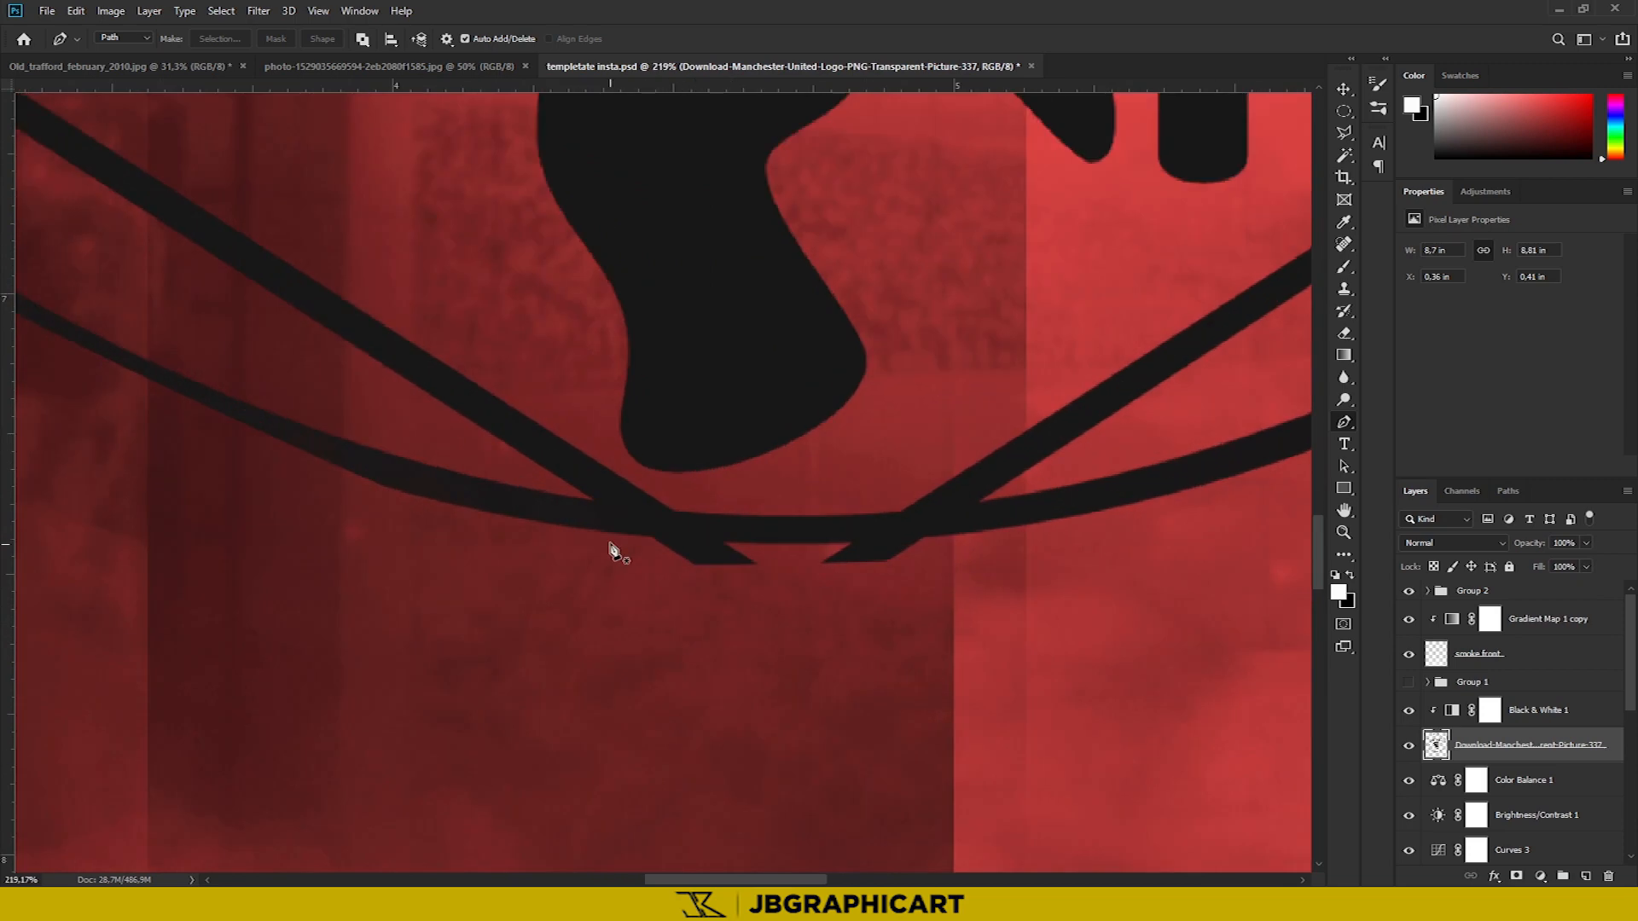
Undo the UNITED banner deletion and the selection, going back to the editable Pen path
scroll(379, 475, "down", 4)
key("ctrl+z")
key("ctrl+z")
key("ctrl+z")
left_click(1519, 876)
key("ctrl+z")
key("ctrl+z")
key("ctrl+z")
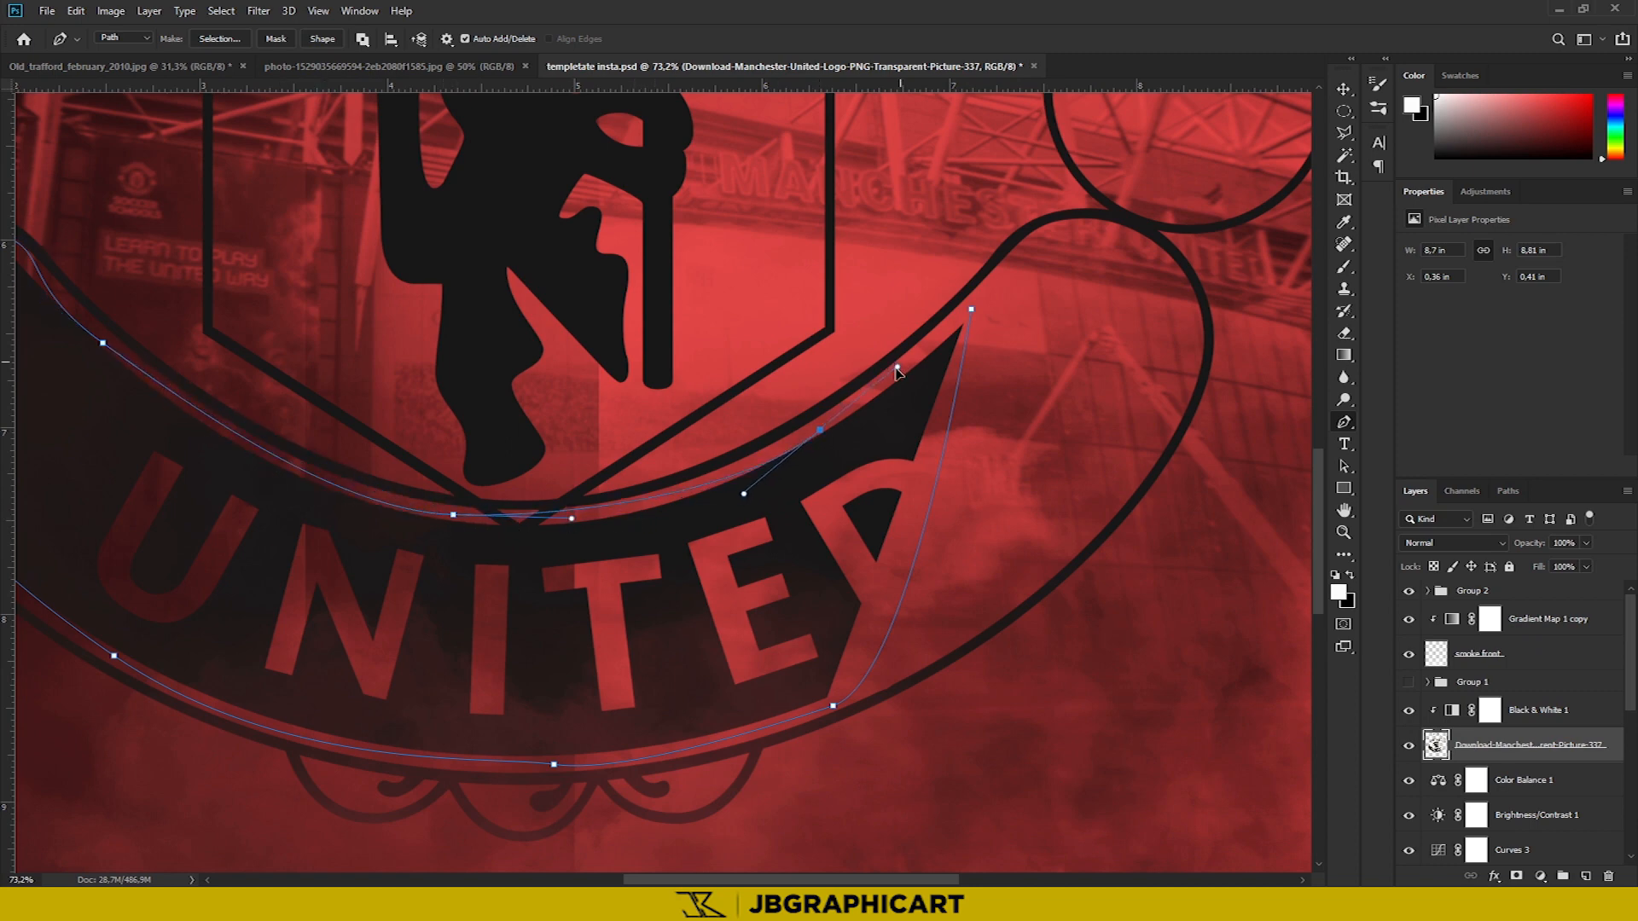
Close the corrected path inside the UNITED banner, turn it into a selection, and delete the fill and lettering
left_click(971, 309)
right_click(901, 413)
left_click(937, 484)
key("Return")
key("Delete")
key("ctrl+d")
scroll(285, 478, "left", 3)
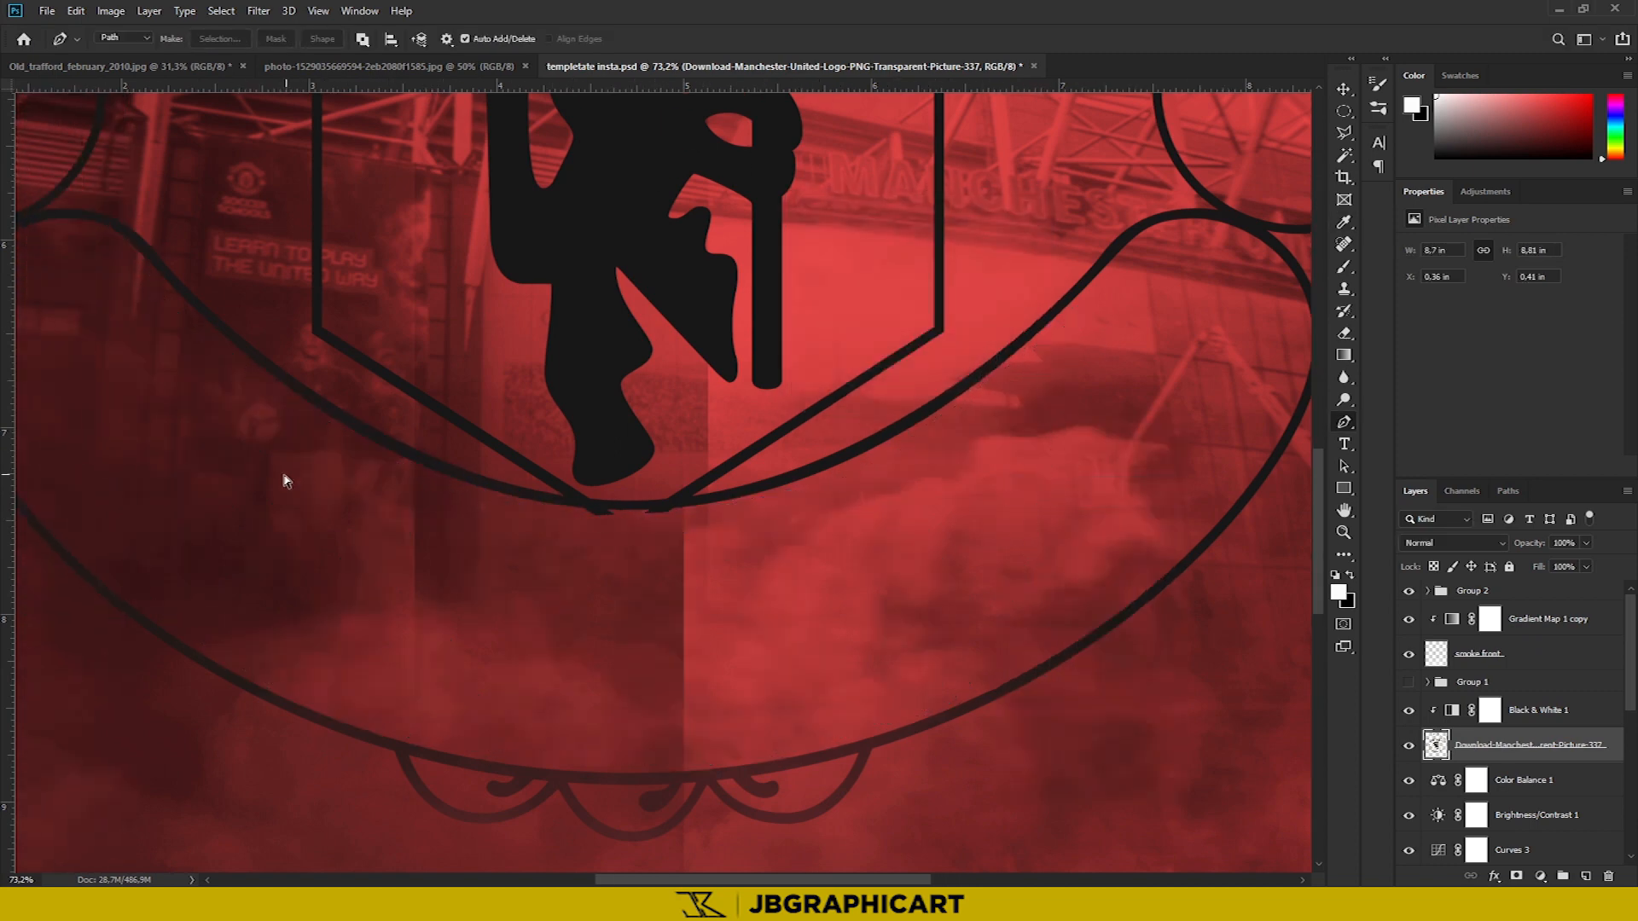
Trace the leftover fragments beneath the shield's lower tip with the Pen tool and delete them through a selection
scroll(740, 543, "up", 5)
scroll(739, 547, "up", 4)
left_click(630, 526)
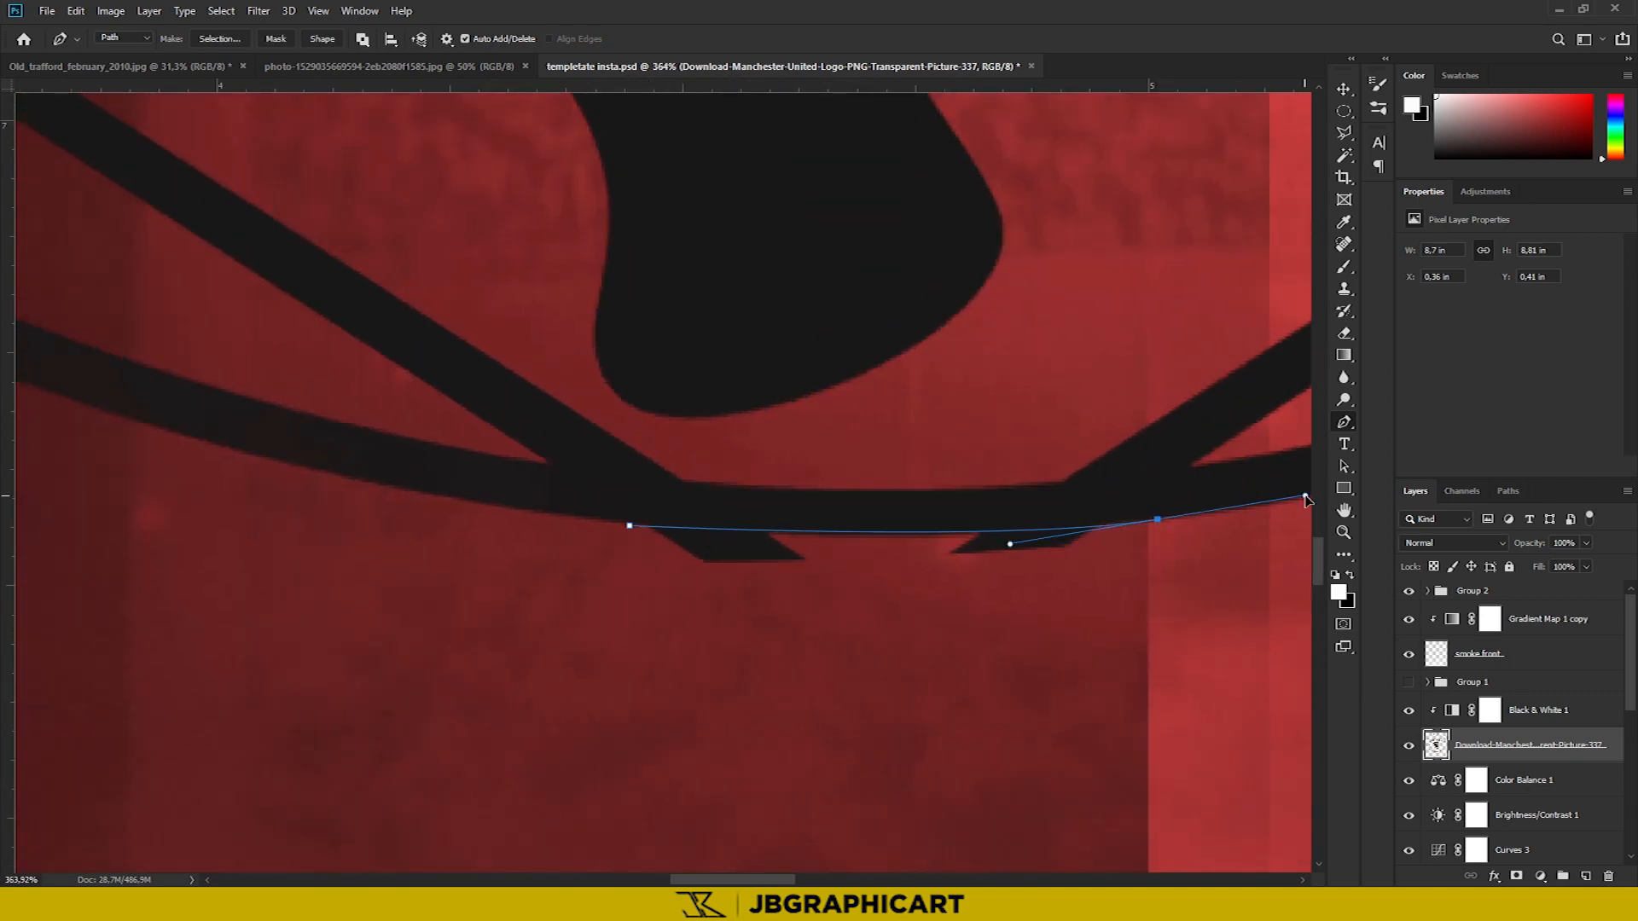
left_click_drag(1305, 499, 1152, 496)
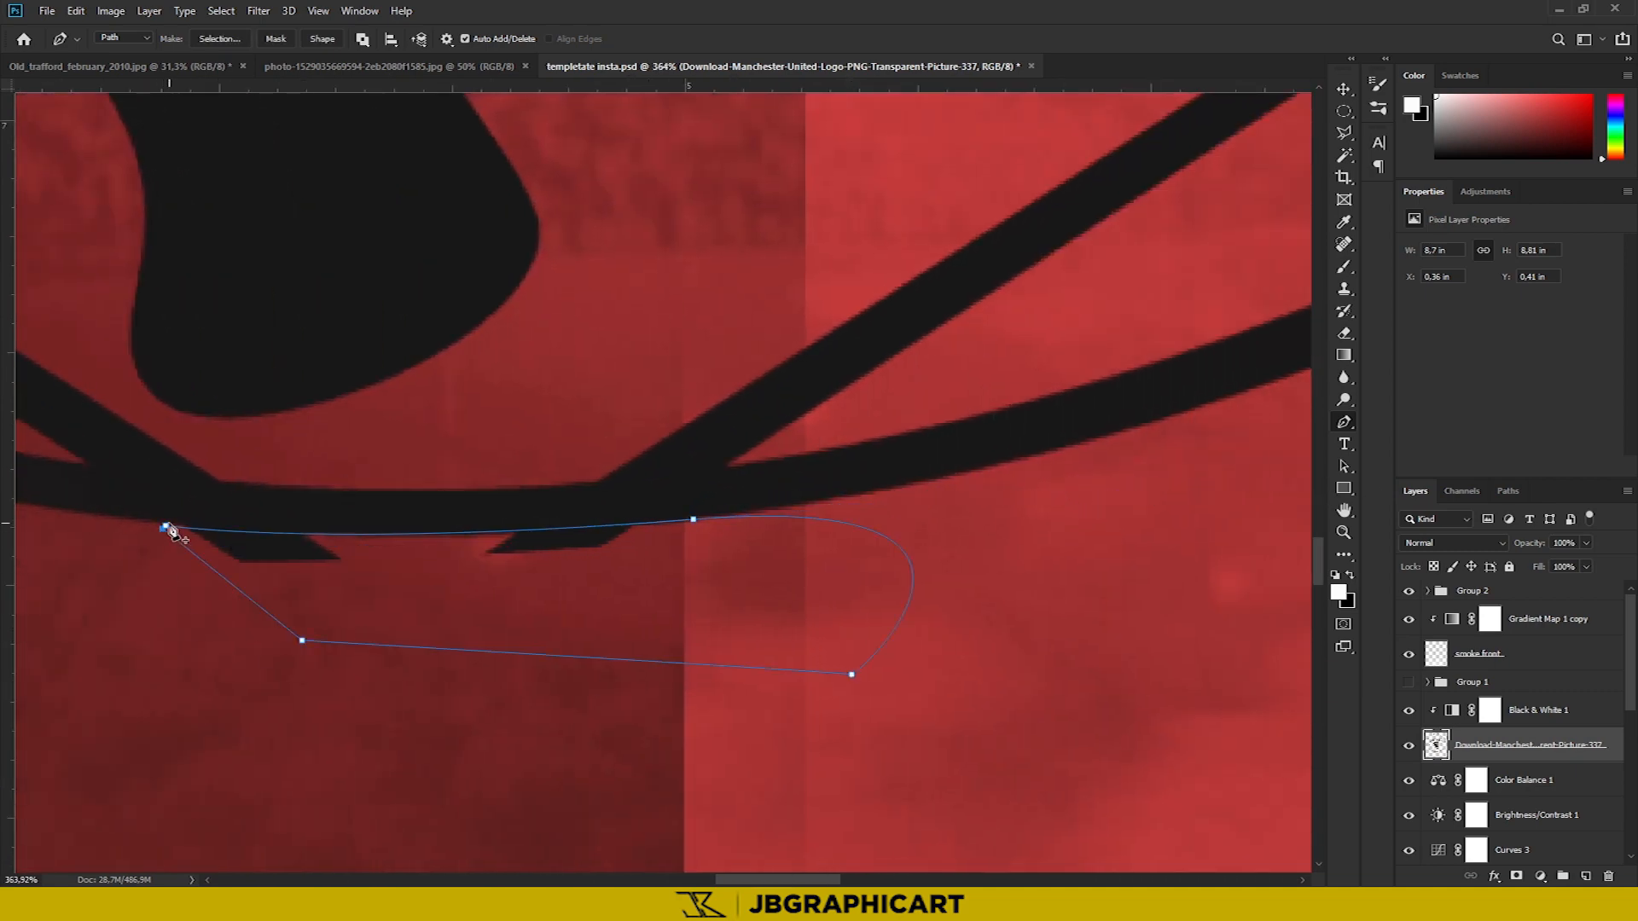
left_click(167, 526)
right_click(409, 577)
left_click(362, 273)
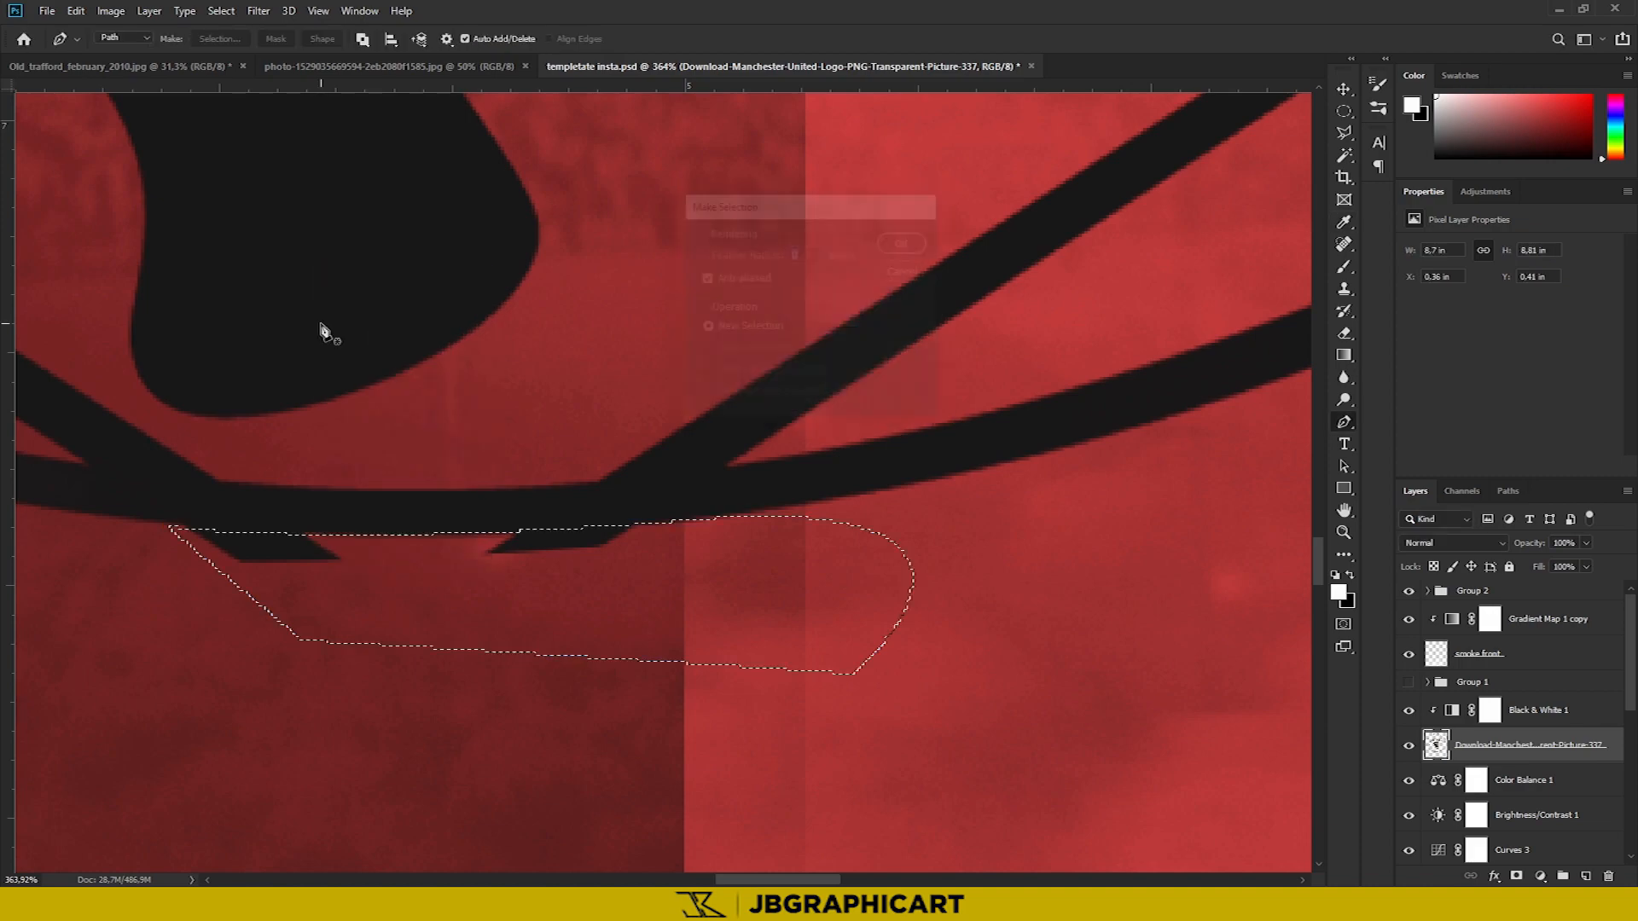
key("Return")
key("Delete")
key("ctrl+d")
Trace the upper strip of the shield's ship panel with the Pen tool and delete it through a selection
scroll(294, 427, "down", 7)
scroll(42, 423, "down", 7)
scroll(674, 327, "up", 3)
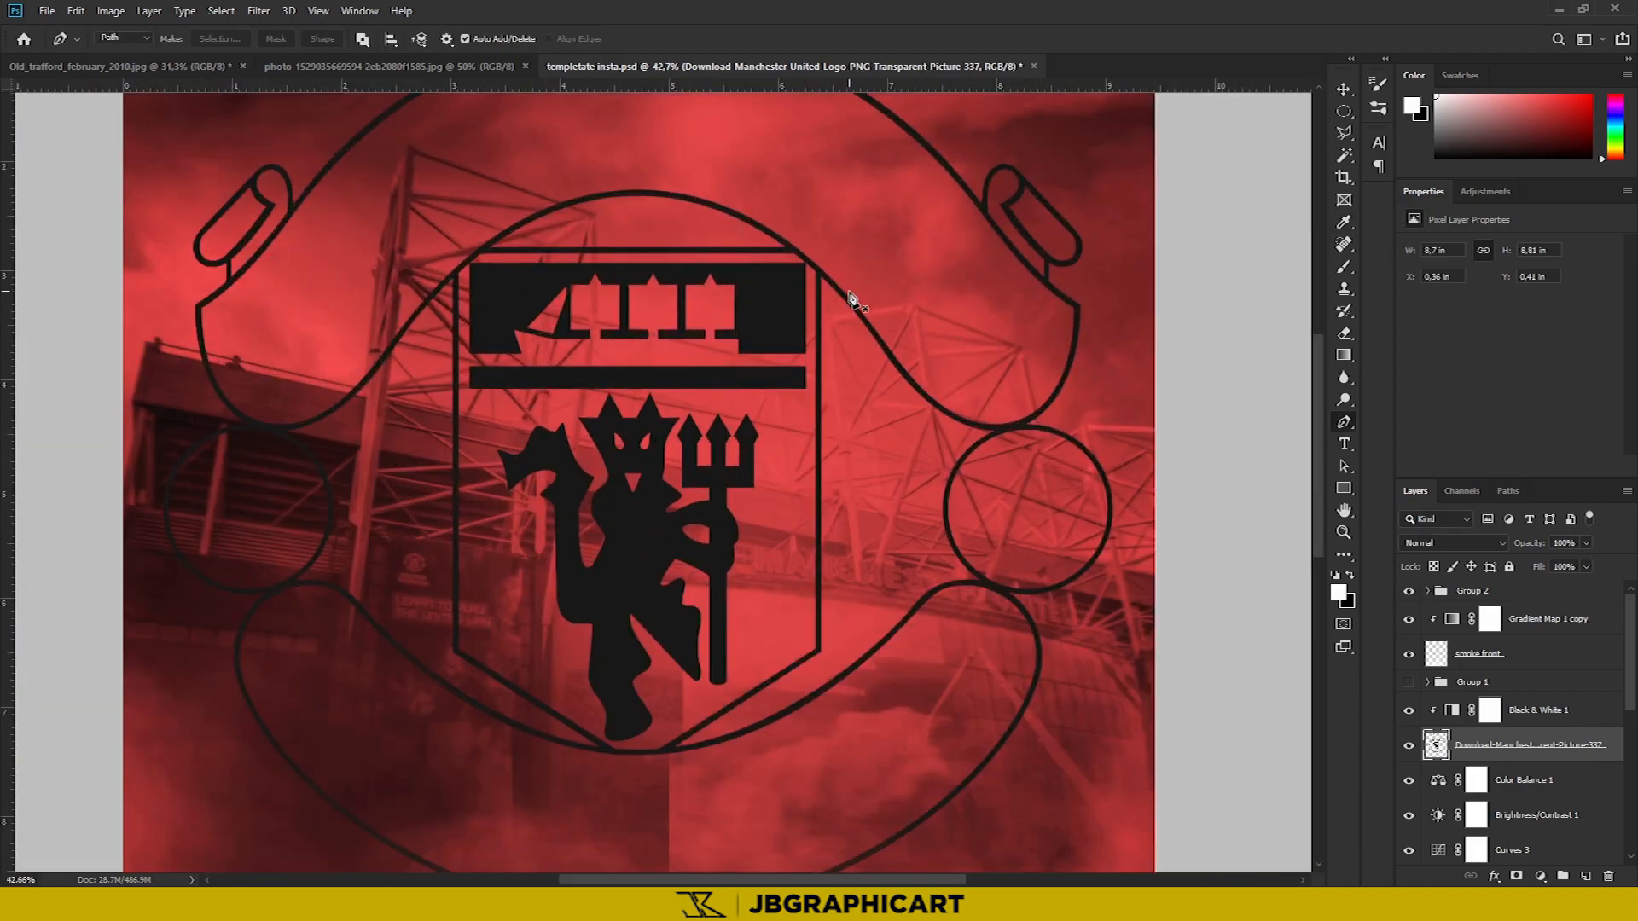
scroll(810, 263, "up", 11)
left_click(902, 277)
left_click_drag(830, 240, 828, 222)
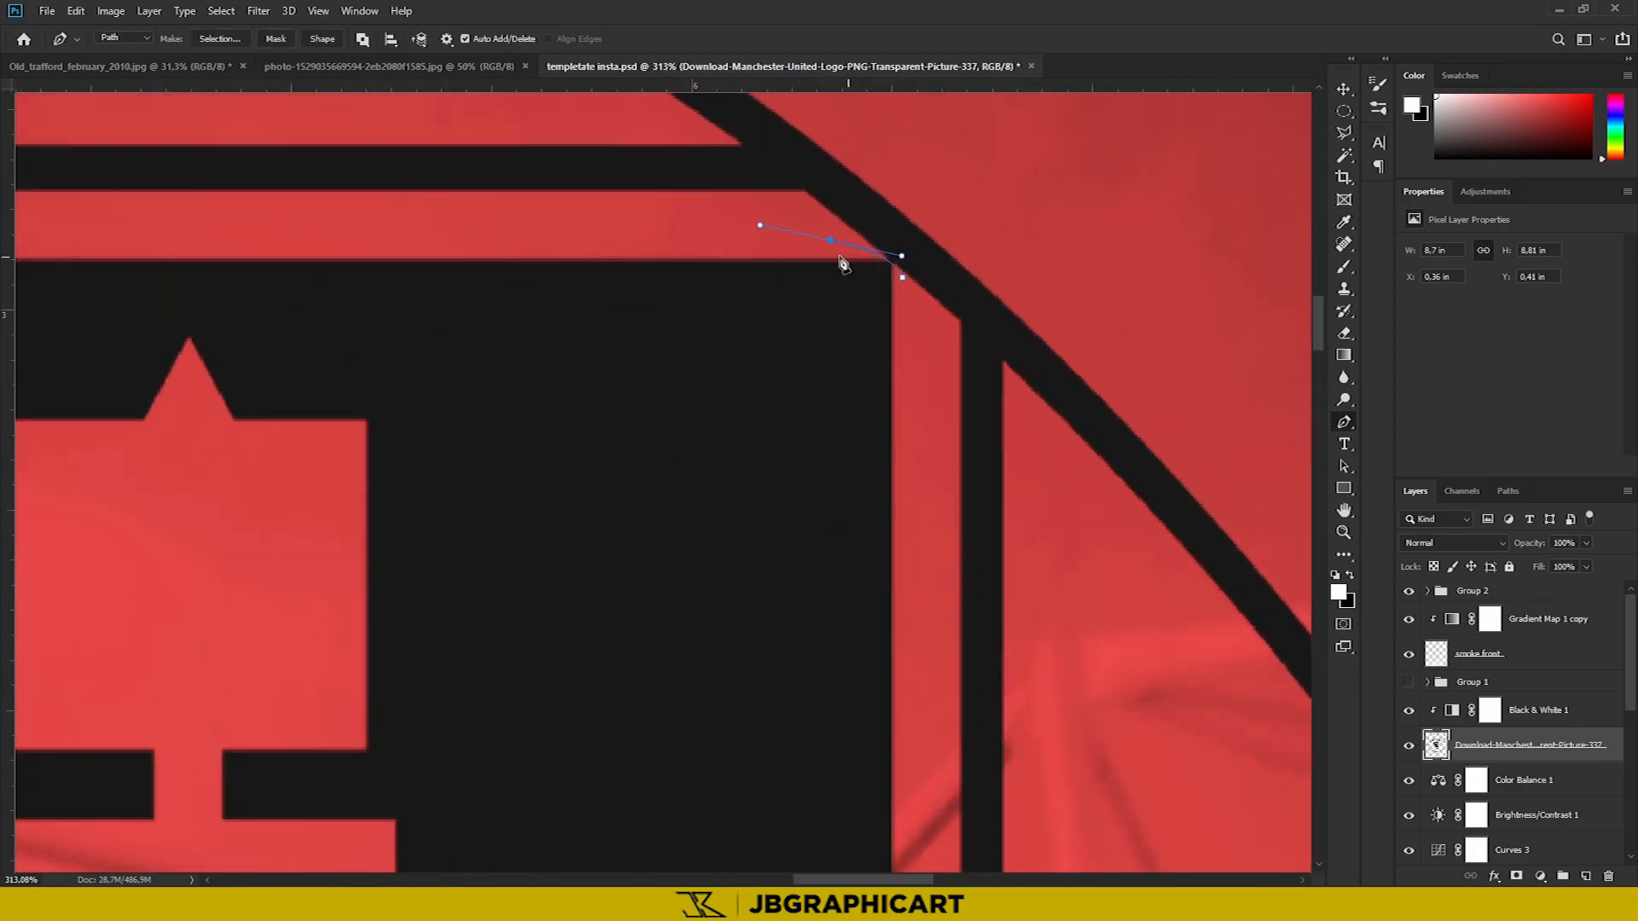
scroll(534, 351, "down", 5)
scroll(427, 358, "up", 4)
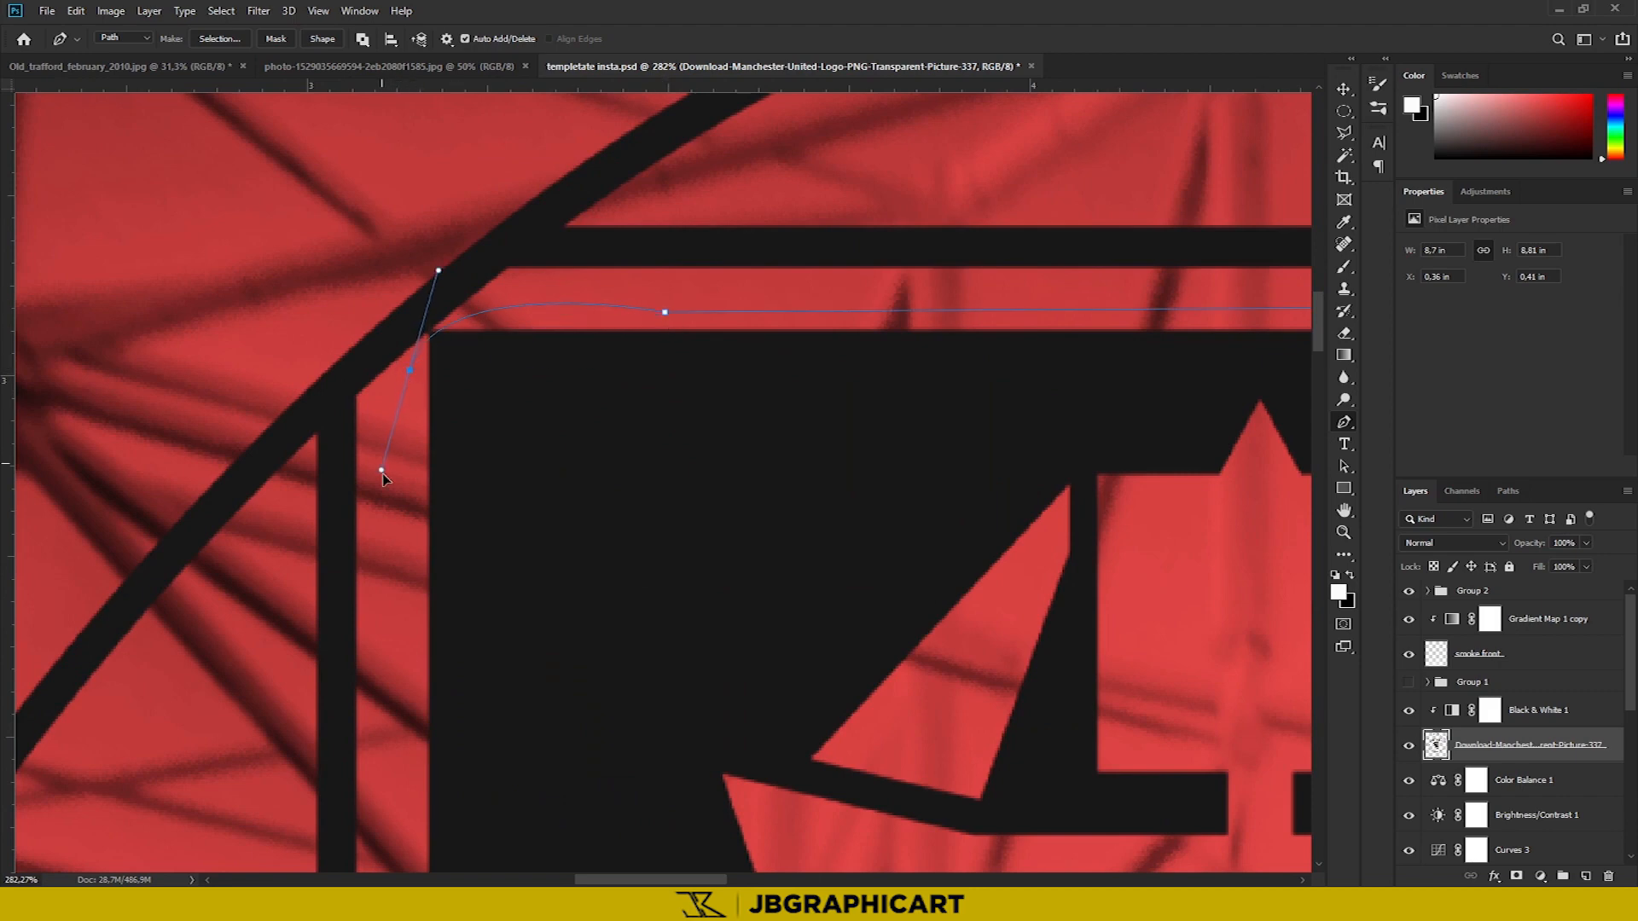
left_click(401, 544)
scroll(445, 460, "down", 7)
left_click(949, 462)
right_click(931, 445)
left_click(989, 517)
key("Return")
key("Delete")
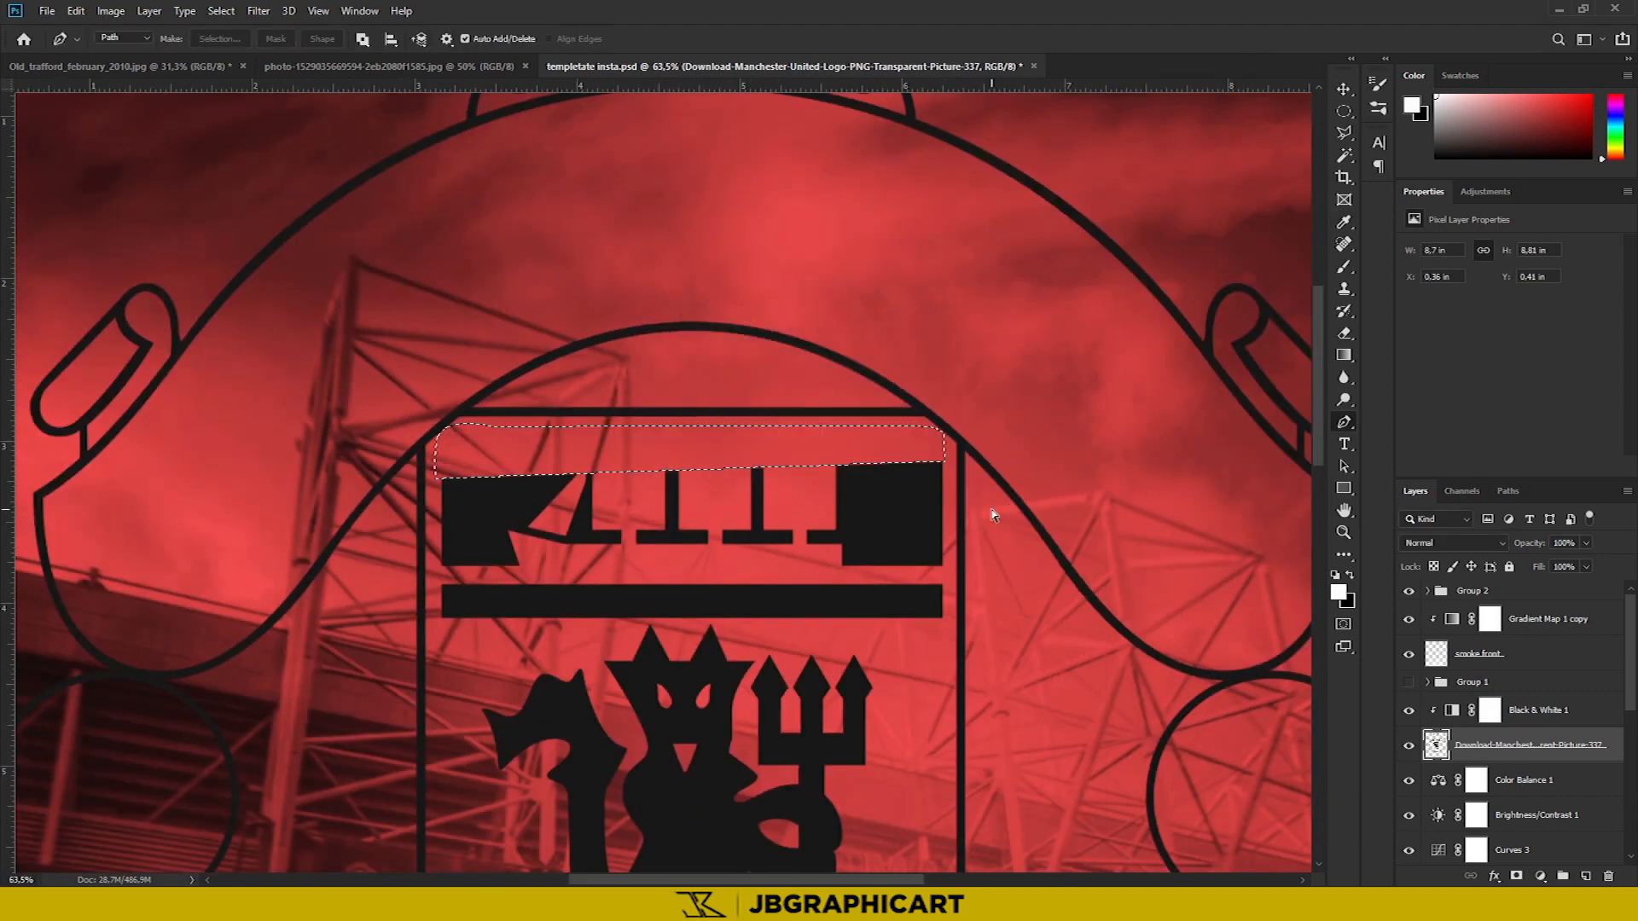
Delete the remaining ship pieces, the horizontal bar and the devil figure inside the shield with the Magic Wand
key("ctrl+d")
key("w")
left_click(881, 222)
key("Delete")
left_click(744, 247)
key("Delete")
left_click(658, 247)
key("Delete")
left_click(495, 243)
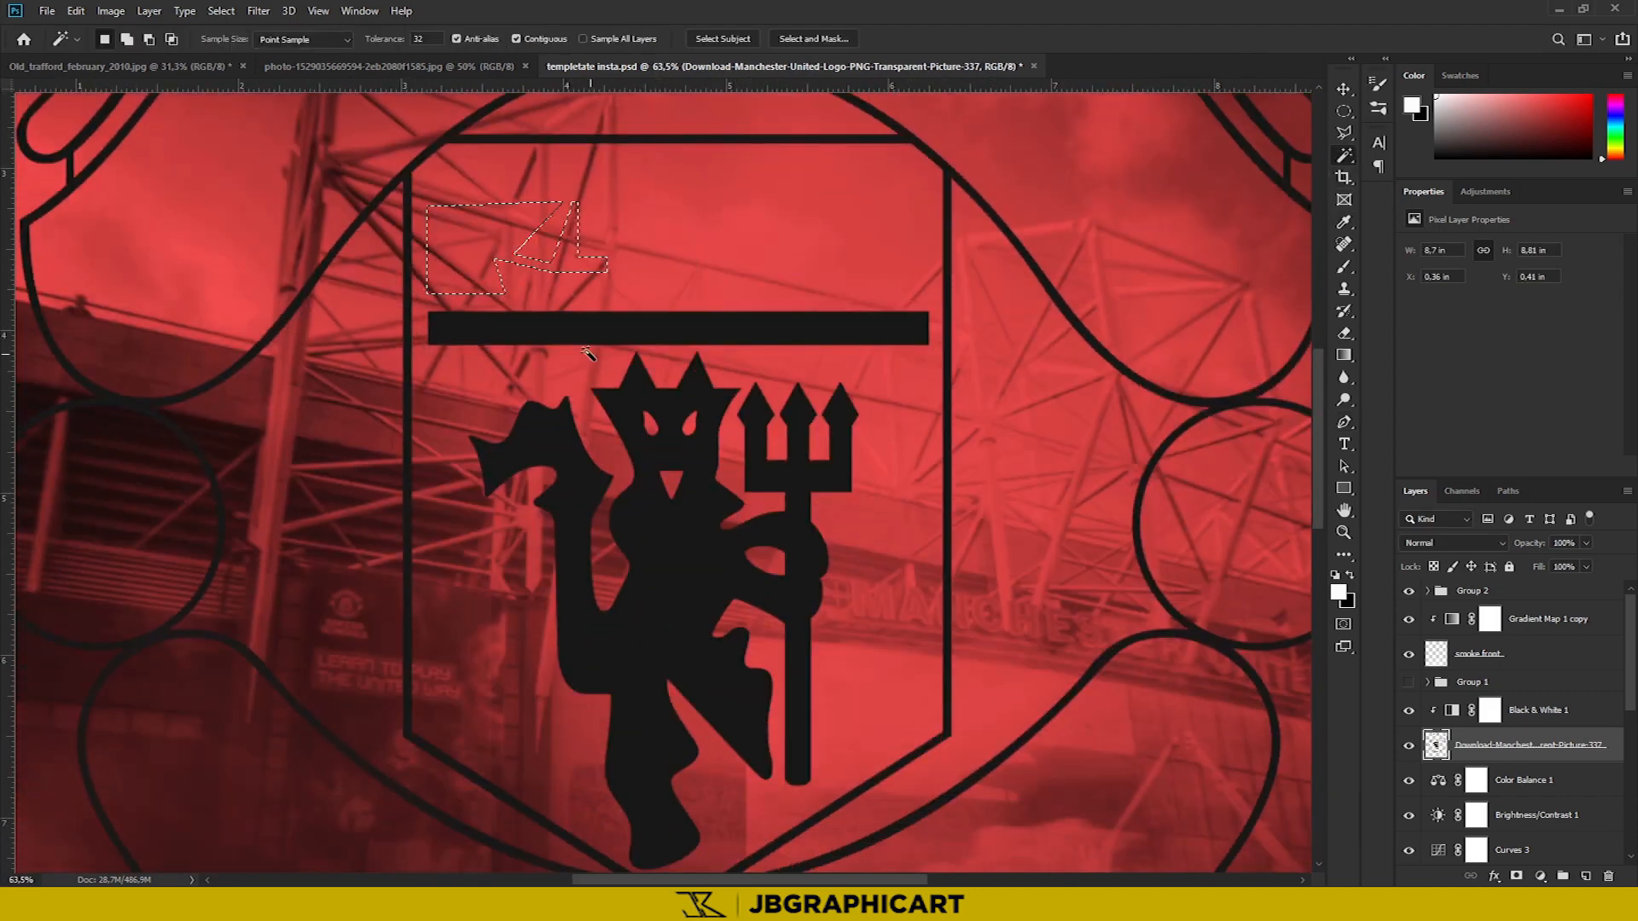
key("Delete")
key("ctrl+d")
scroll(685, 599, "down", 6)
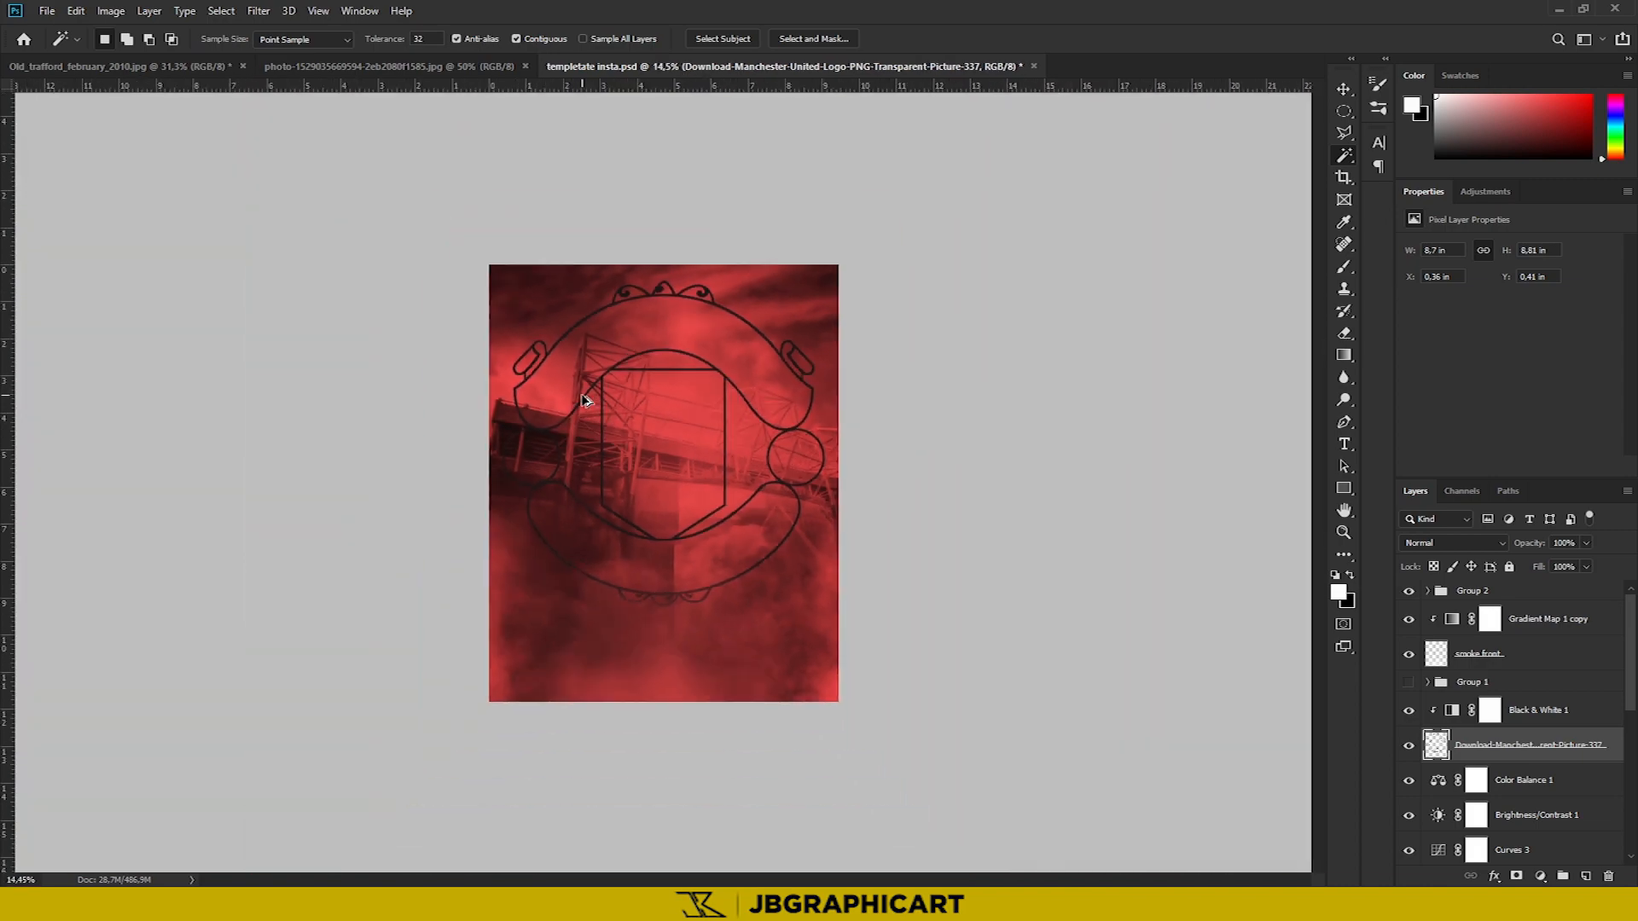
Combine the crest and its clipped Black & White adjustment into one layer
key("v")
left_click(1550, 713, "shift")
right_click(1550, 713)
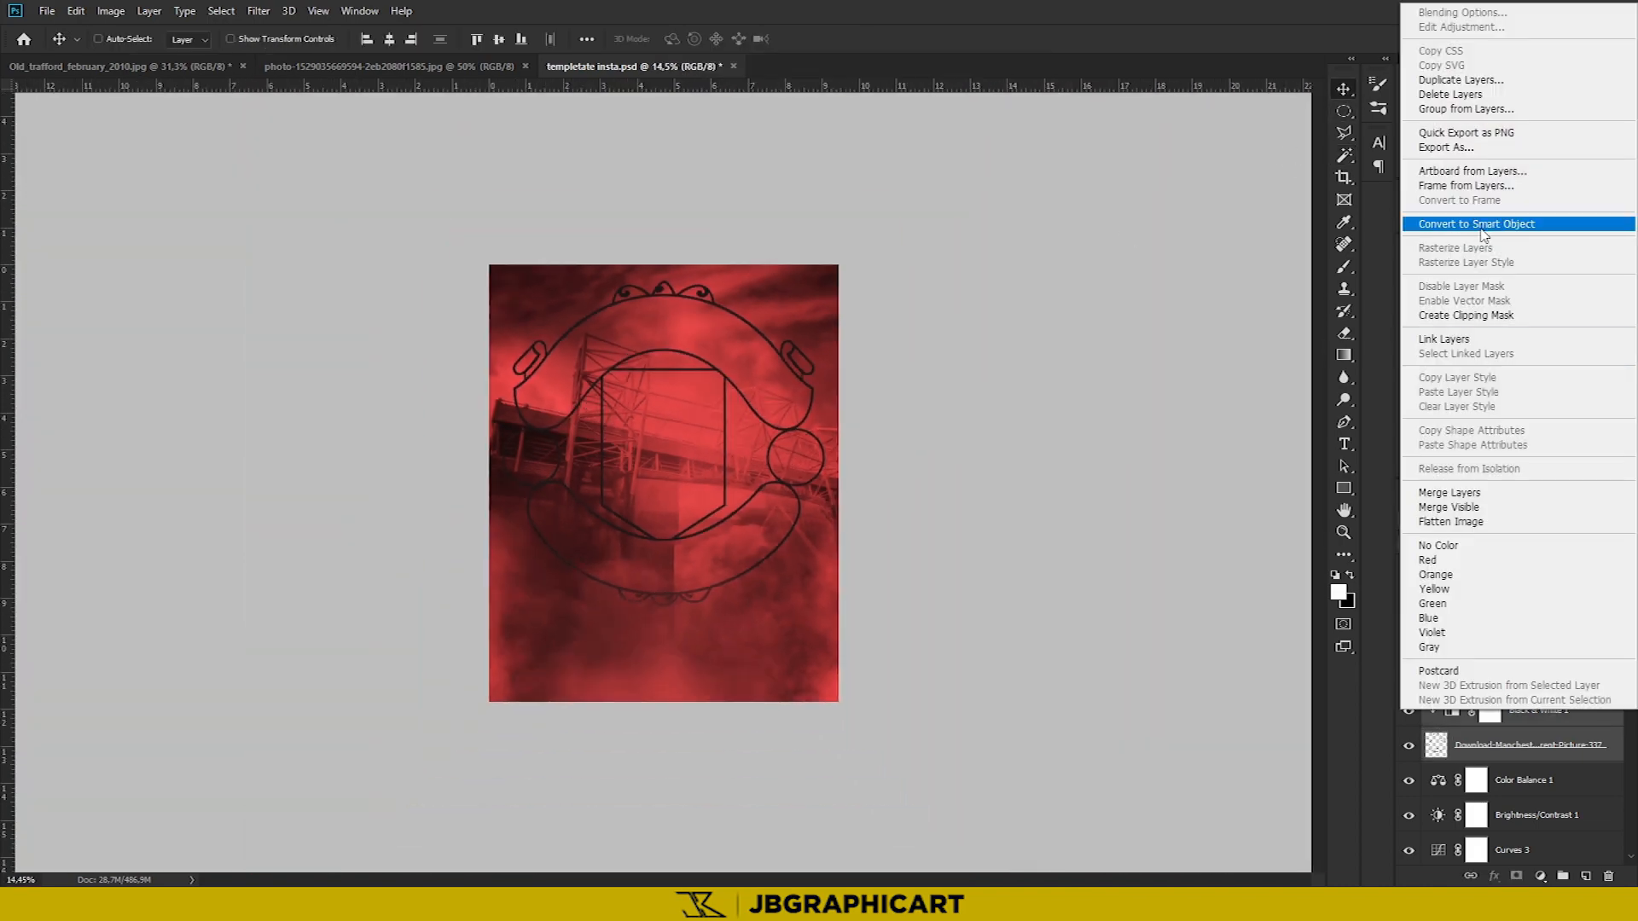
left_click(1481, 226)
scroll(840, 412, "up", 7)
scroll(839, 412, "up", 3)
scroll(833, 479, "down", 8)
key("b")
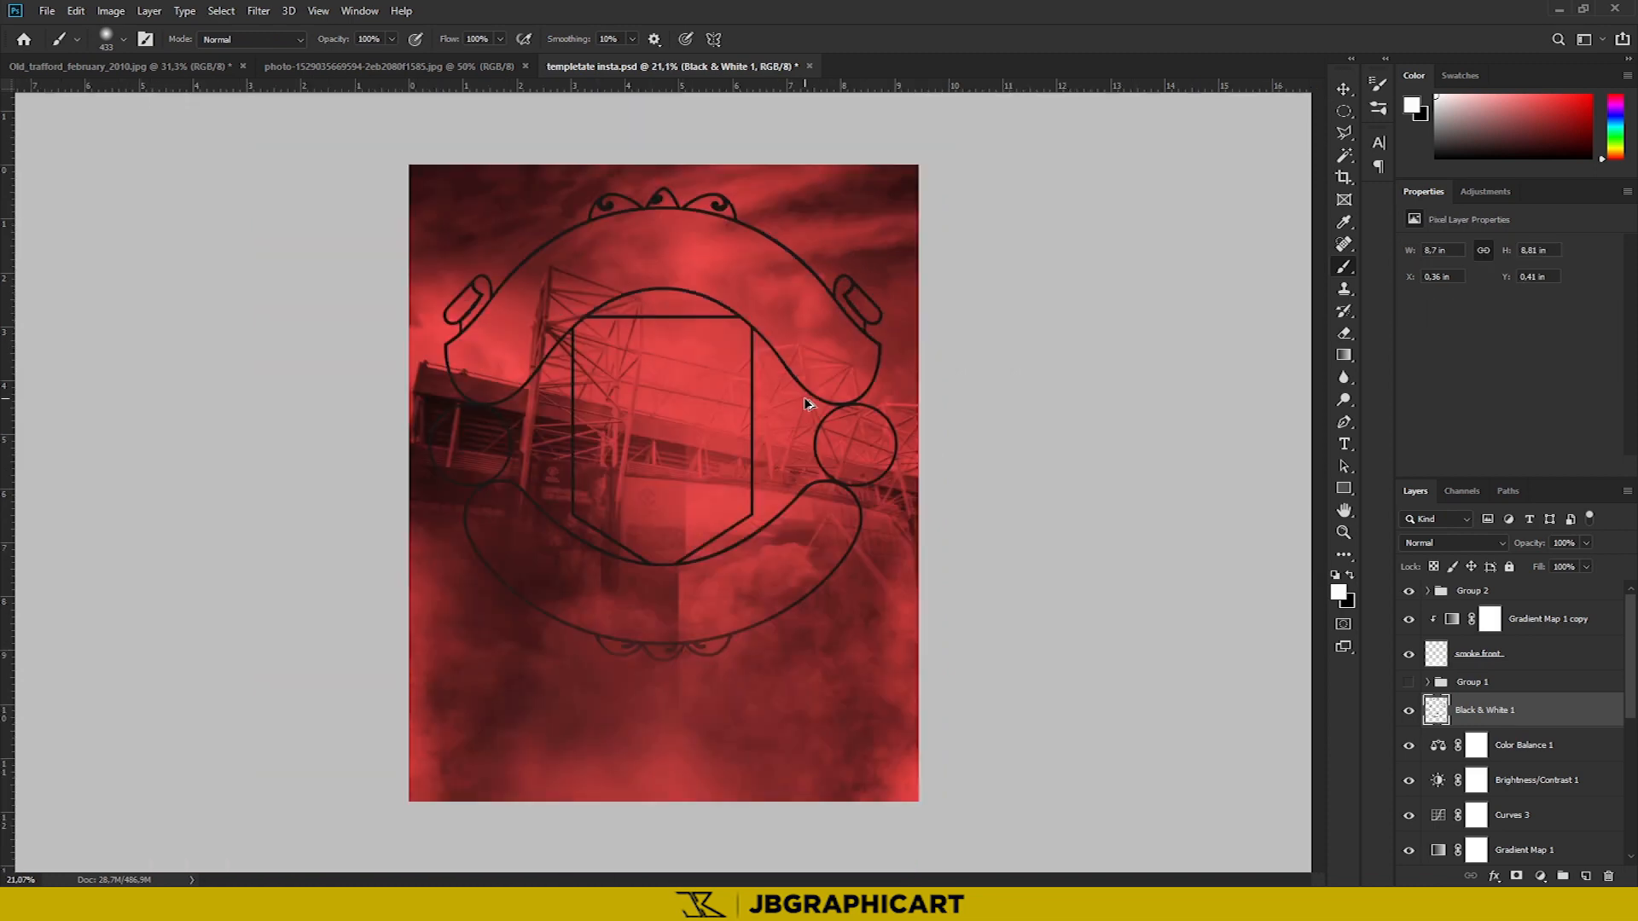
Show Group 1 again and preview blend modes on the crest layer, keeping Normal
key("v")
left_click(1455, 543)
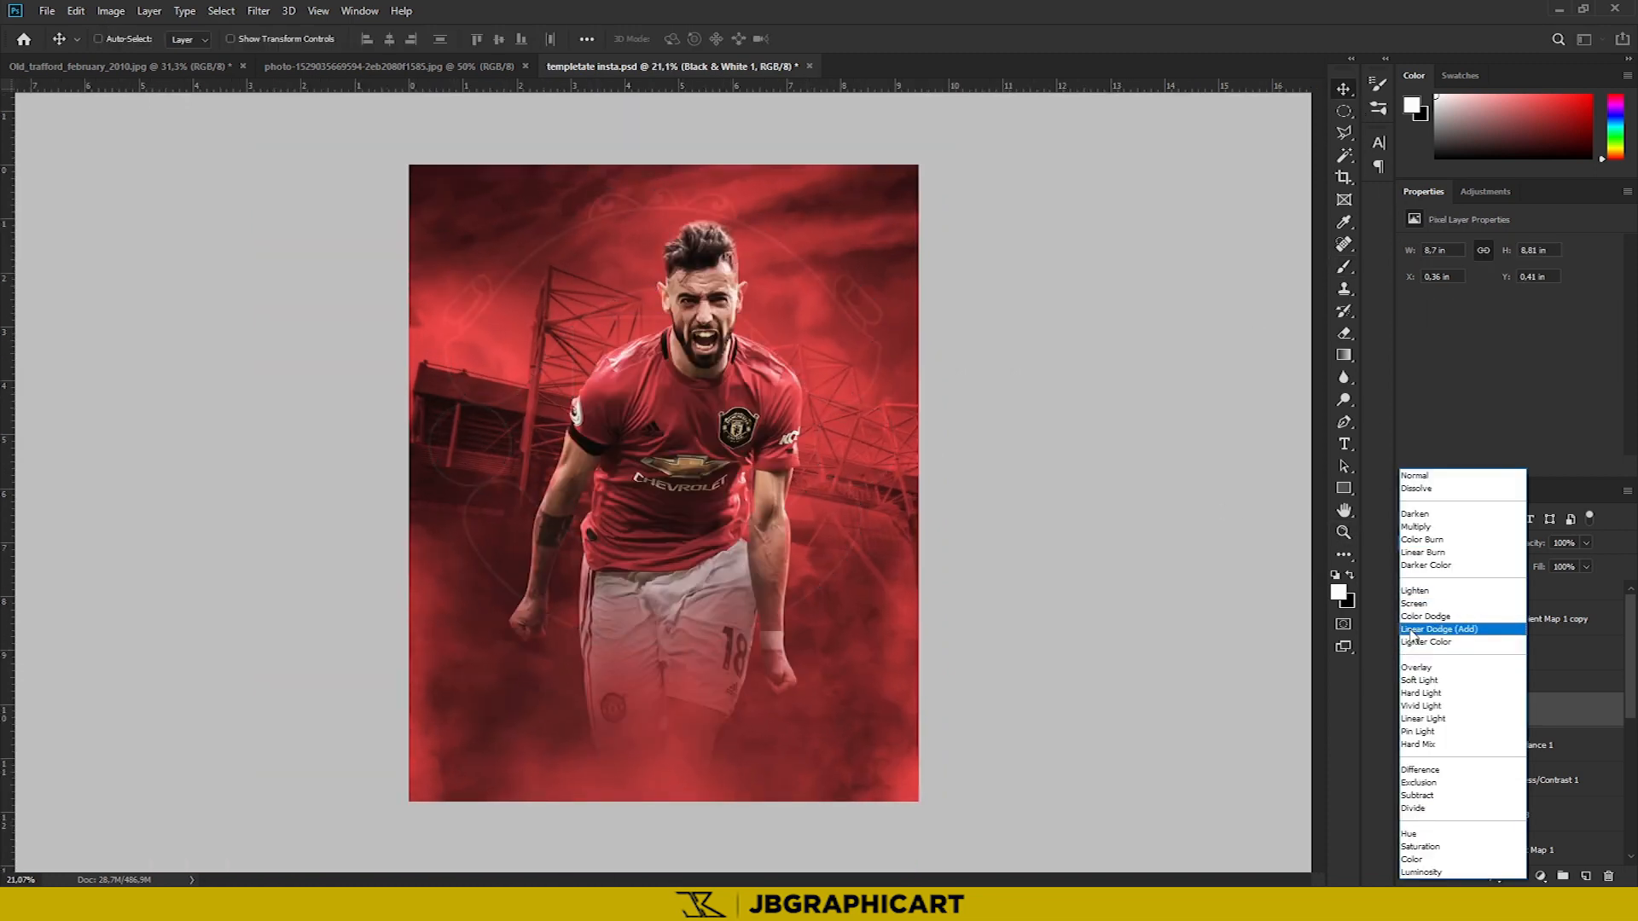
key("Escape")
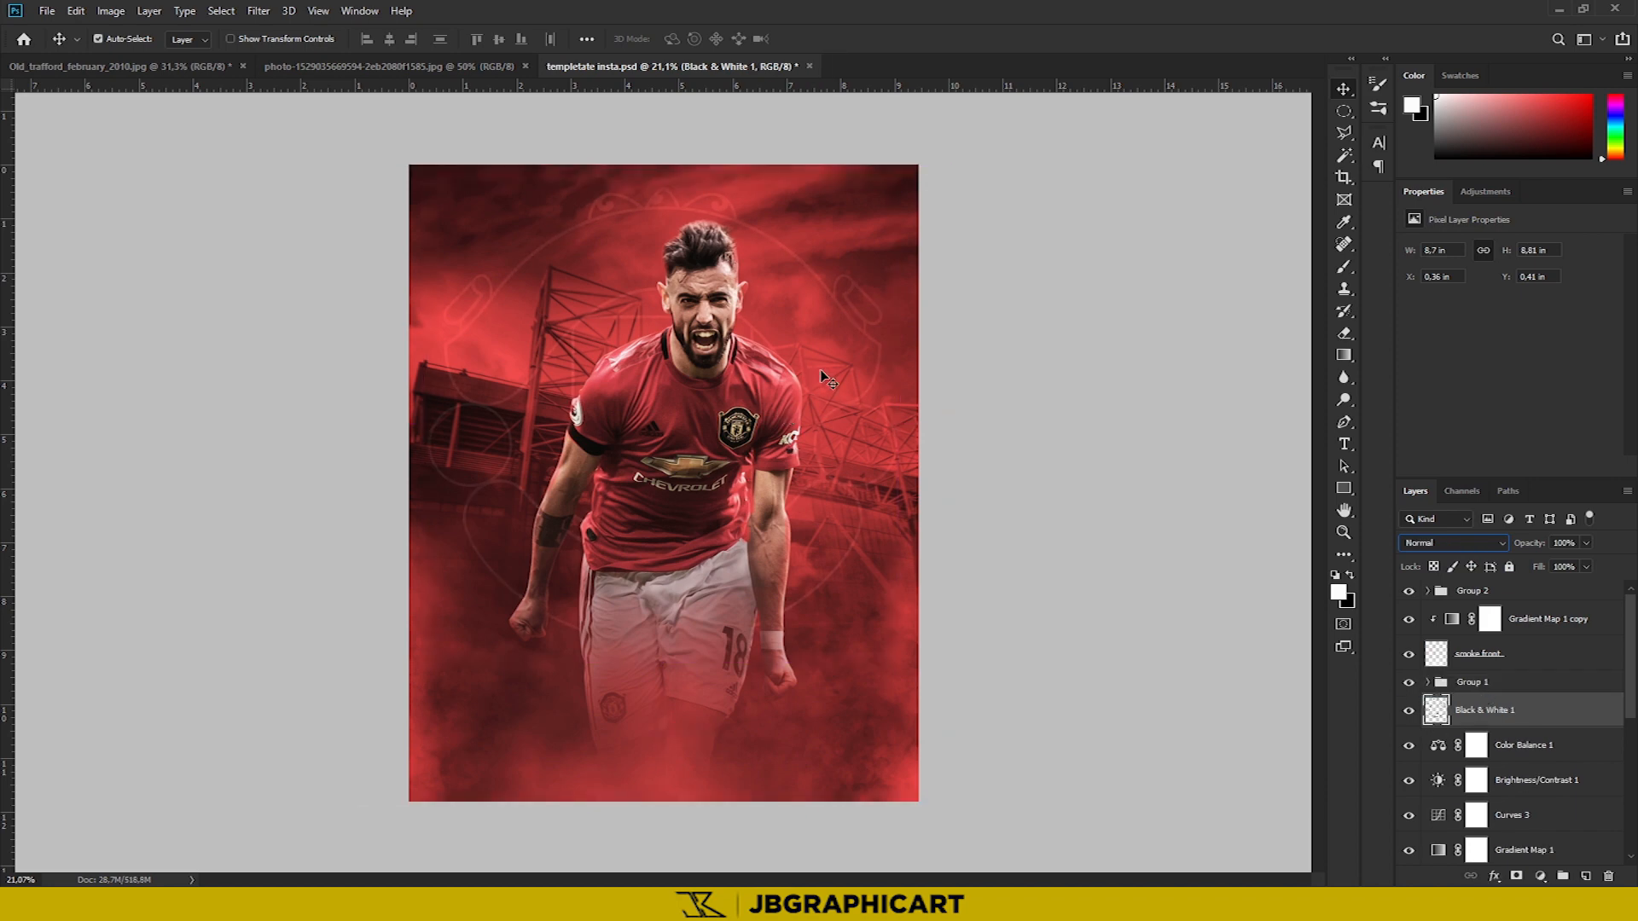
Enable Color Overlay and Outer Glow in the crest's layer style, with the glow colour set to white (ffffff)
right_click(1480, 712)
left_click(1262, 183)
left_click(866, 548)
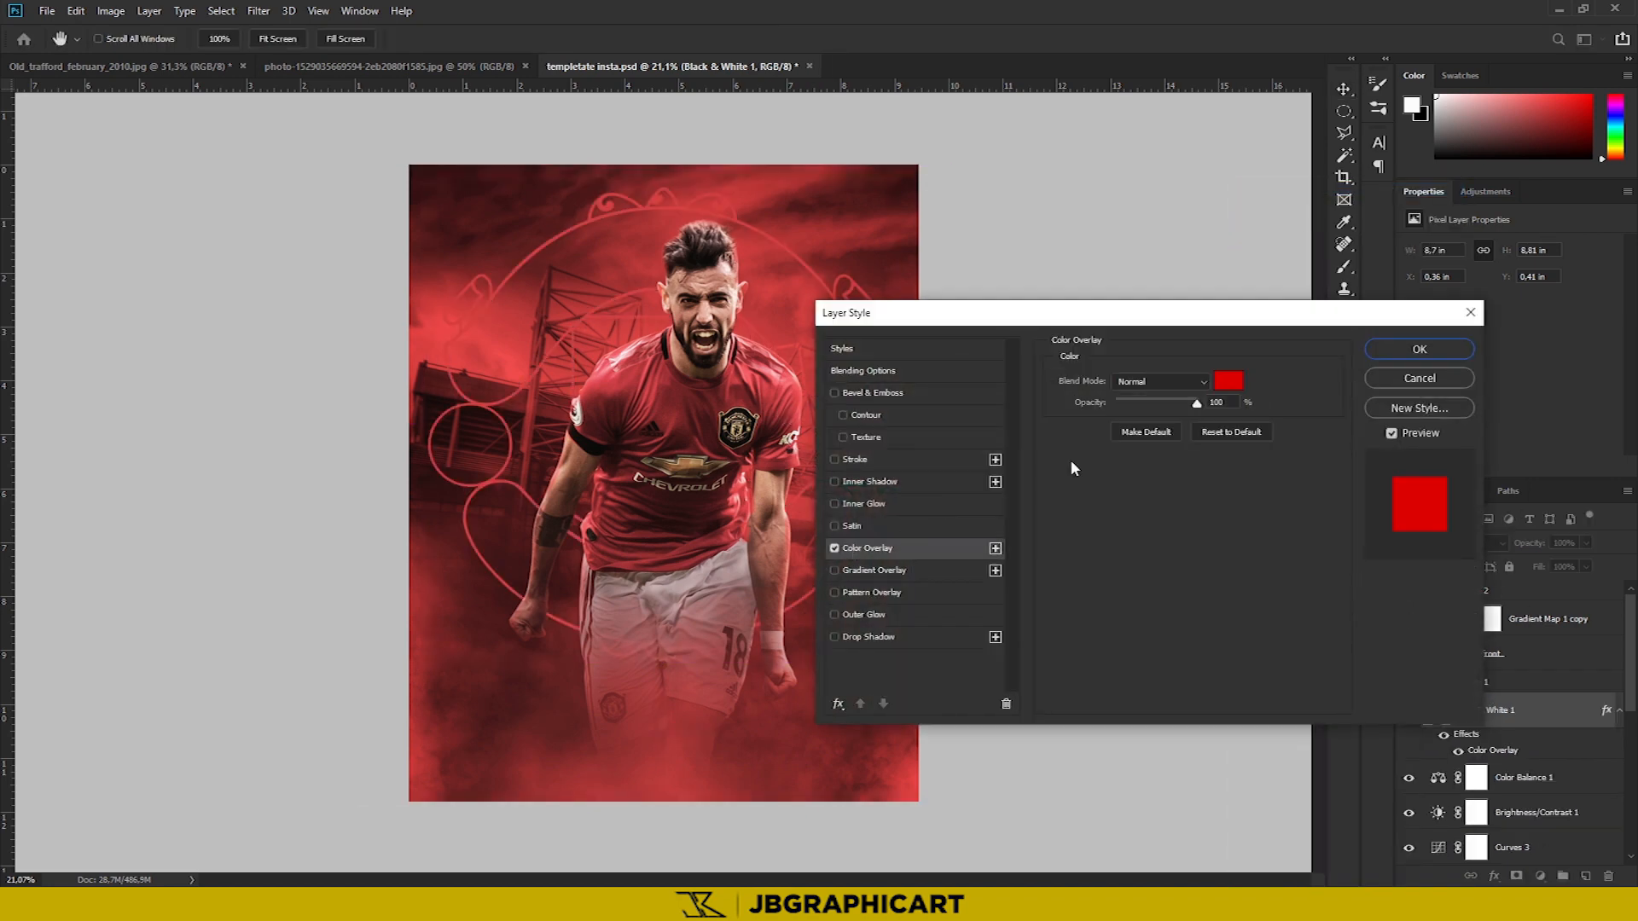
left_click(864, 614)
left_click(1099, 445)
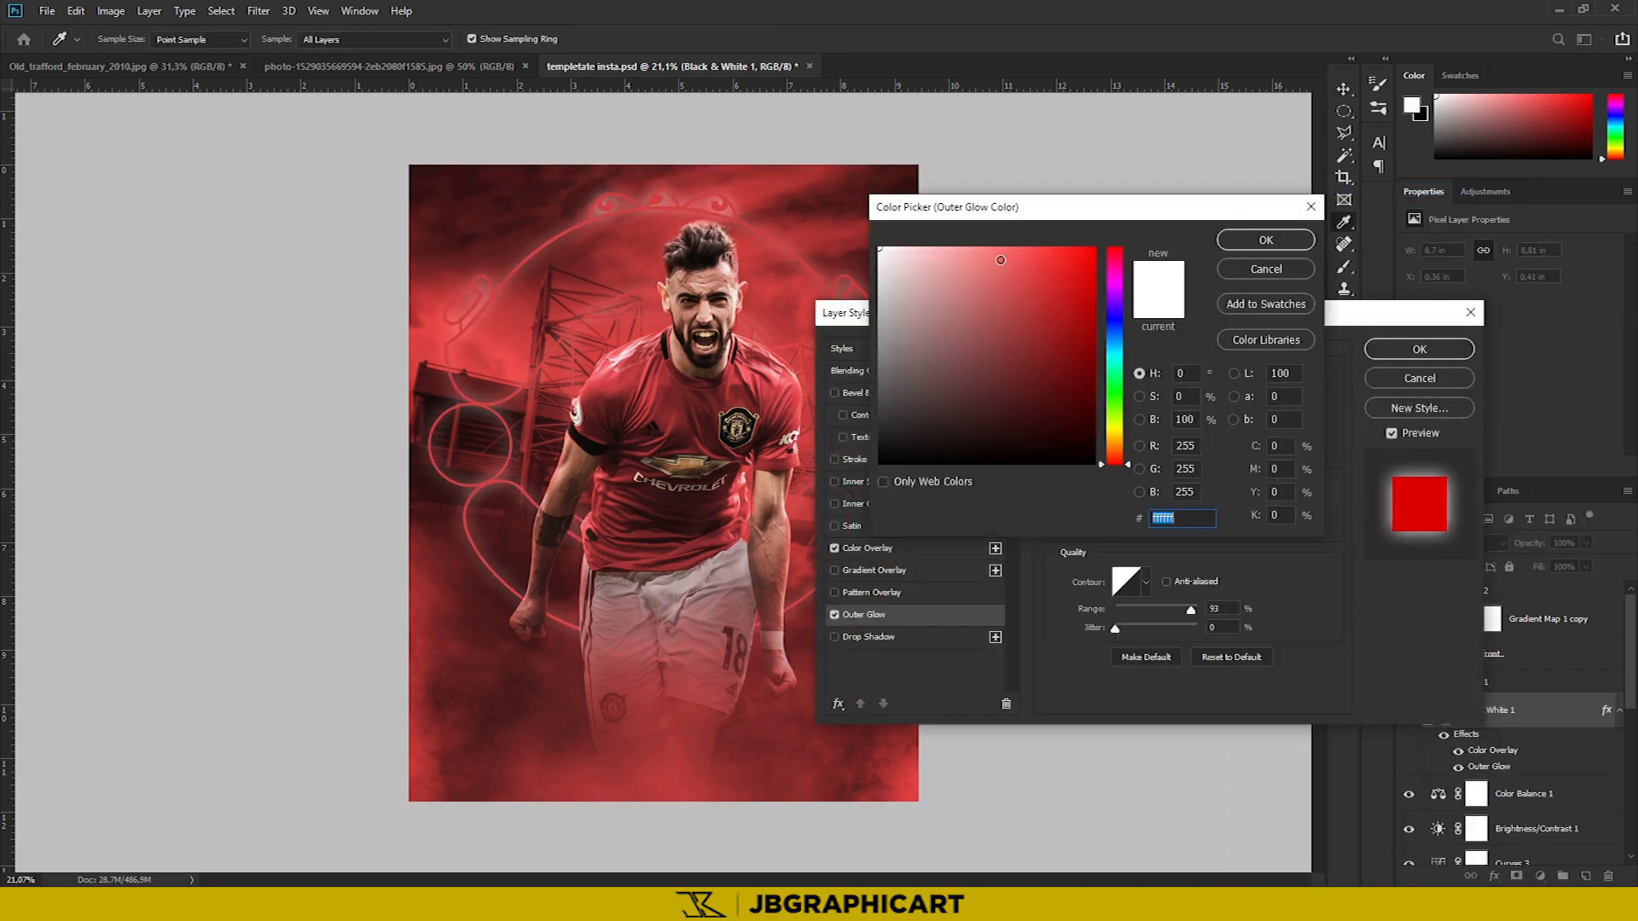
left_click(1077, 254)
type("ffffff")
key("Return")
Change the crest's Color Overlay to white and set the Outer Glow to 100% opacity with a size of about 95 px
left_click(835, 547)
left_click(867, 547)
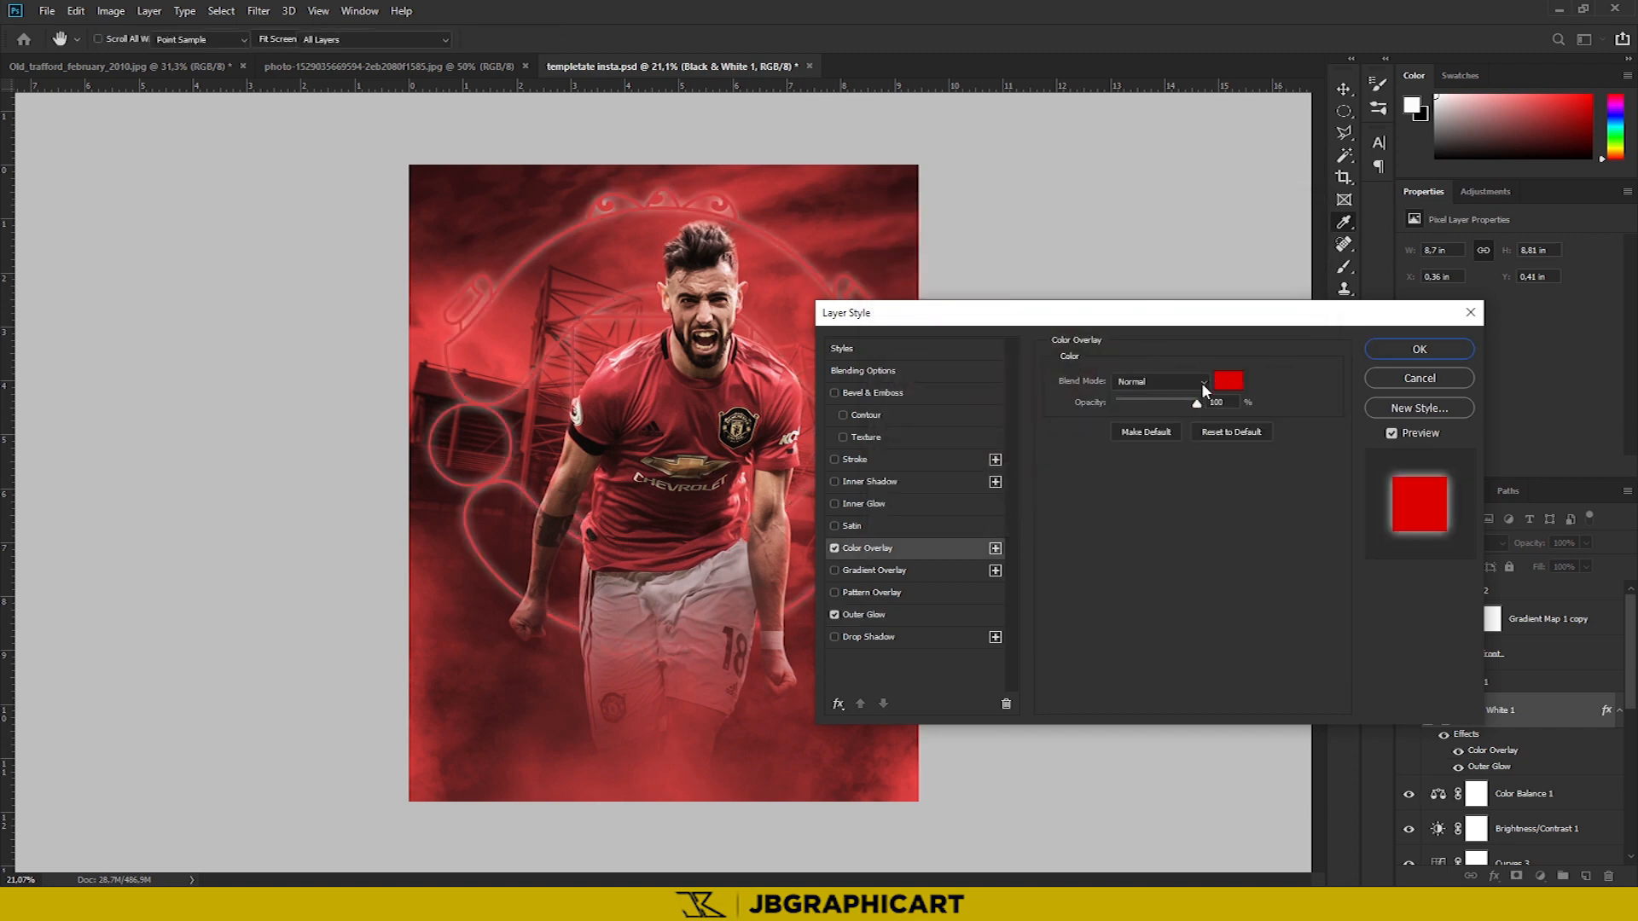
left_click(1222, 378)
left_click(1275, 229)
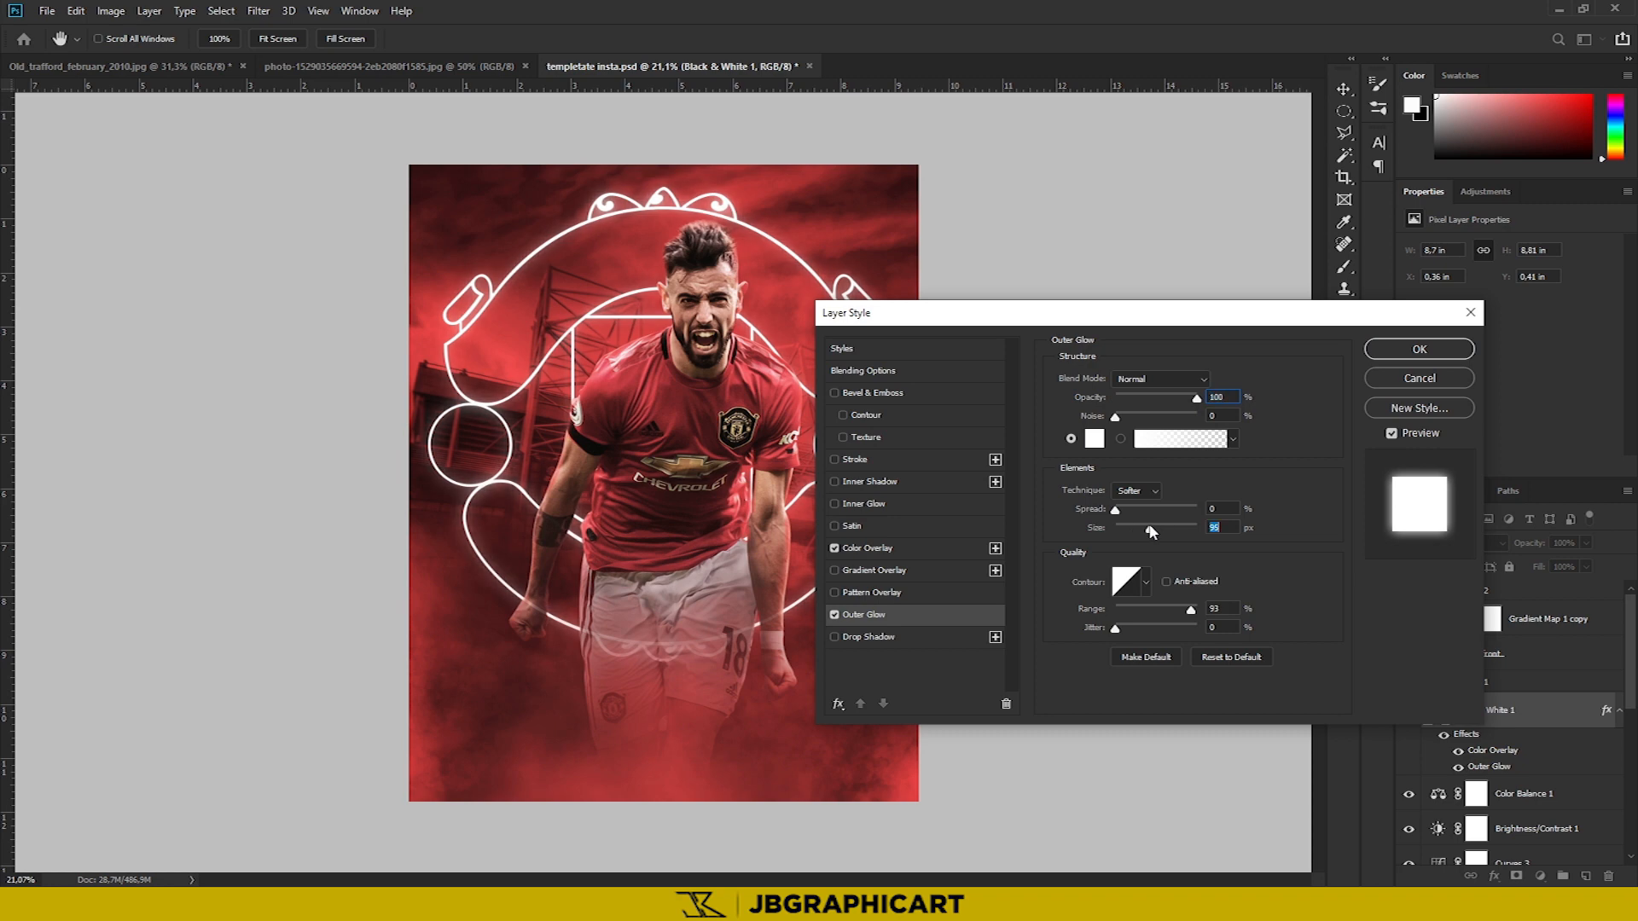
left_click_drag(1116, 511, 1144, 535)
Try a white Inner Glow on the crest outlines at 100% opacity with a small size
left_click(835, 505)
left_click(862, 505)
scroll(501, 487, "up", 10)
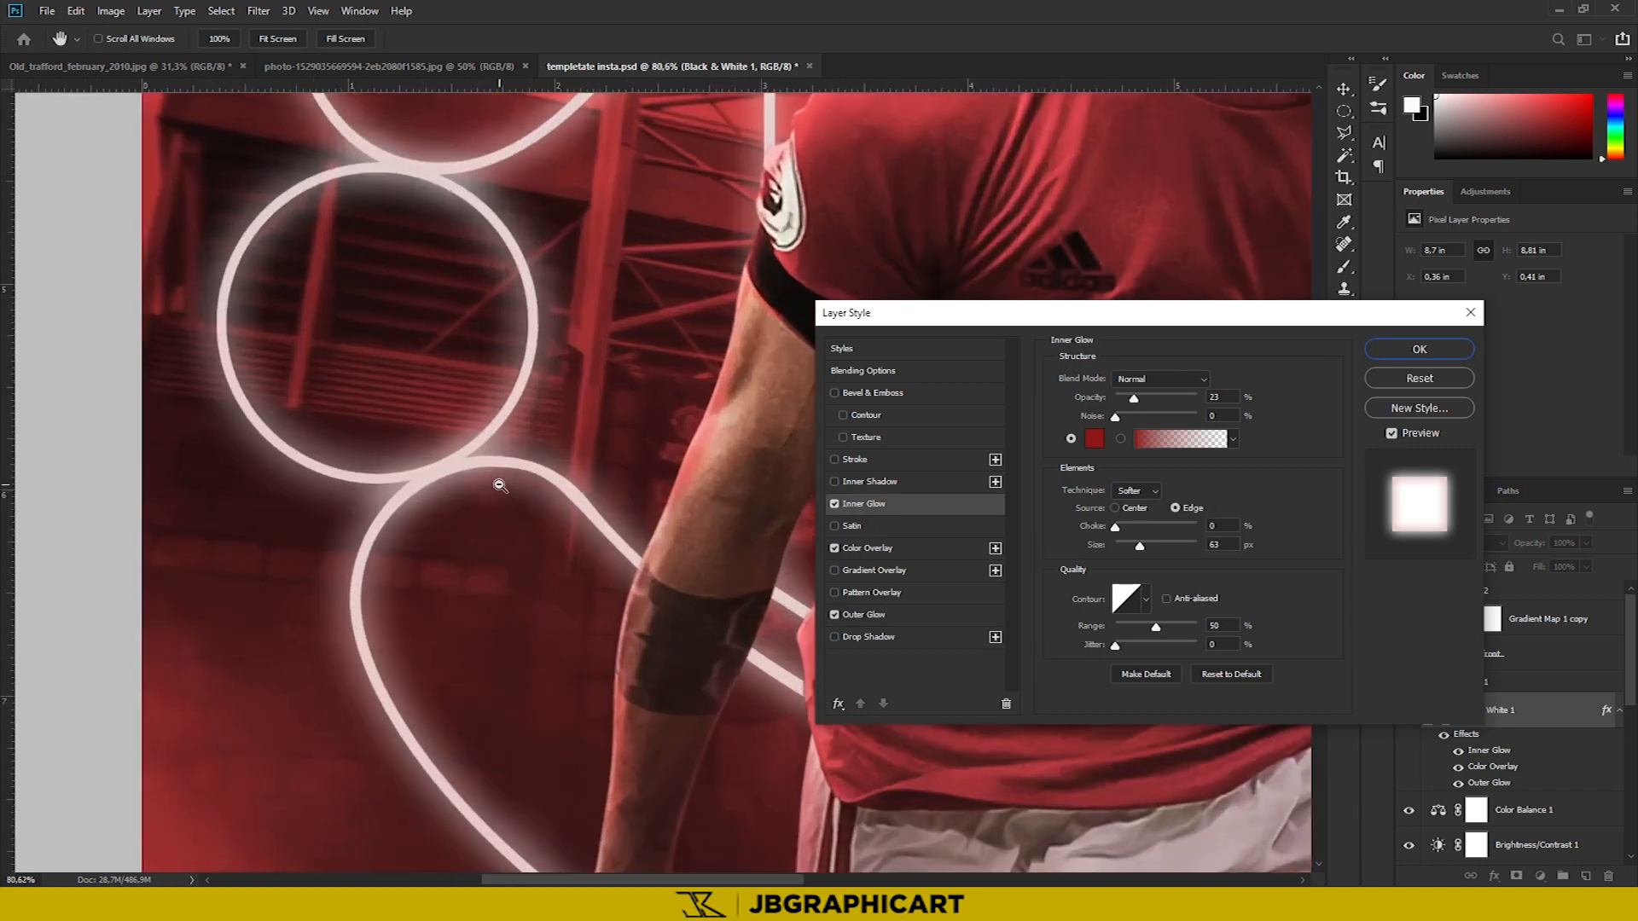
left_click_drag(1135, 399, 1223, 398)
left_click_drag(1131, 550, 1122, 546)
left_click(1094, 439)
left_click(881, 249)
left_click(1265, 241)
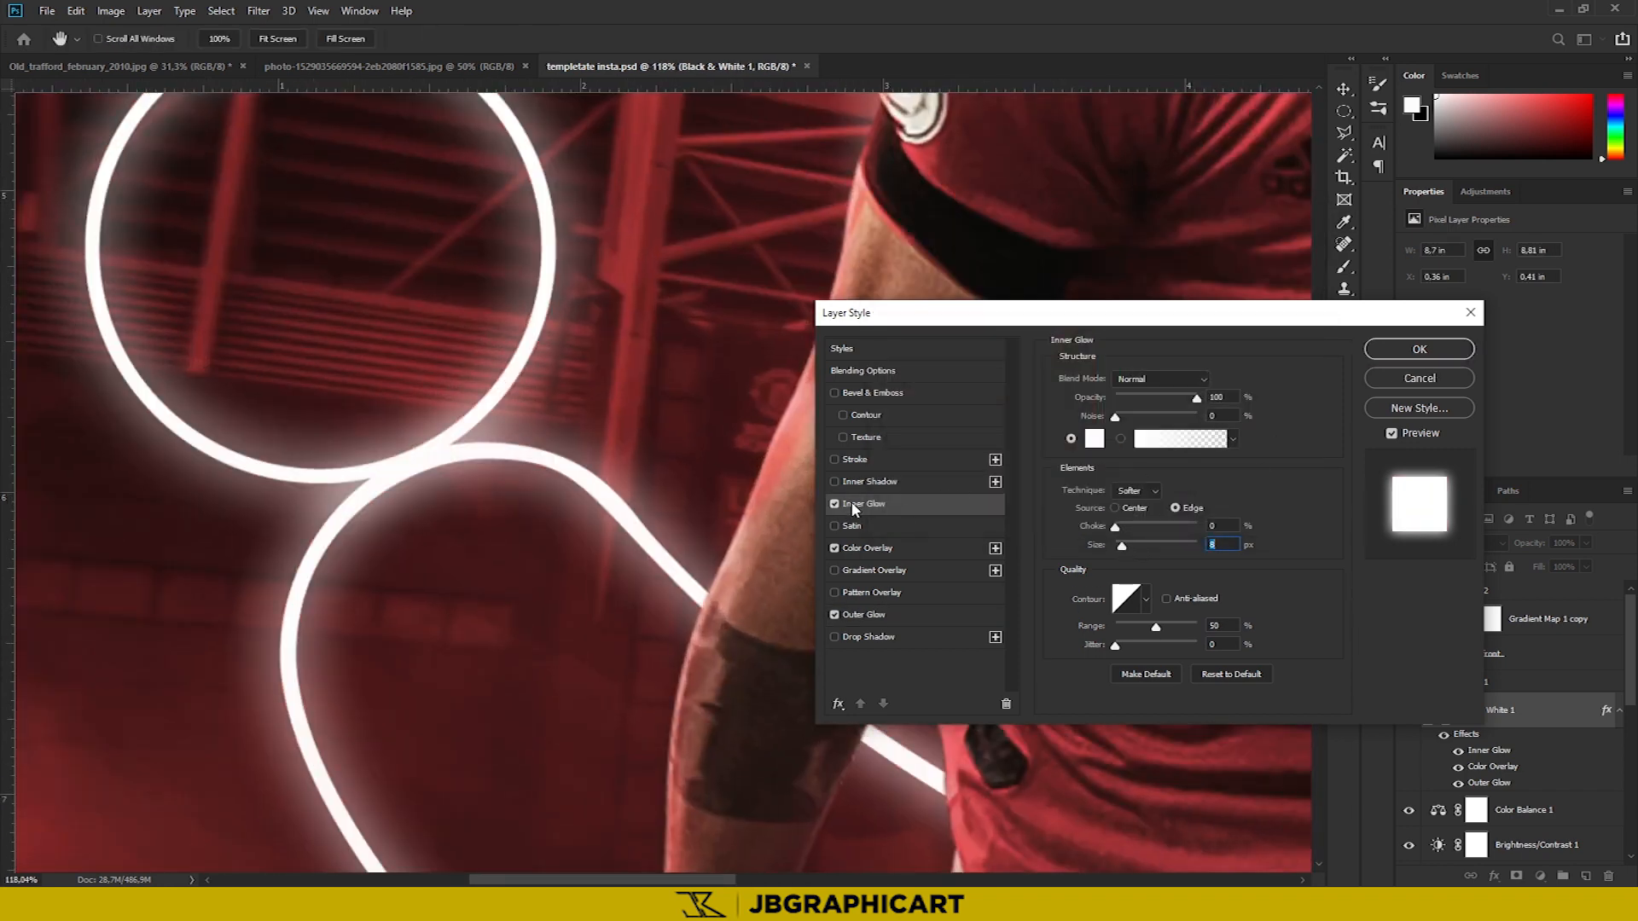
Compare the crest with and without the Inner Glow, leaving the effect switched off
left_click(835, 504)
left_click(835, 504)
left_click(835, 504)
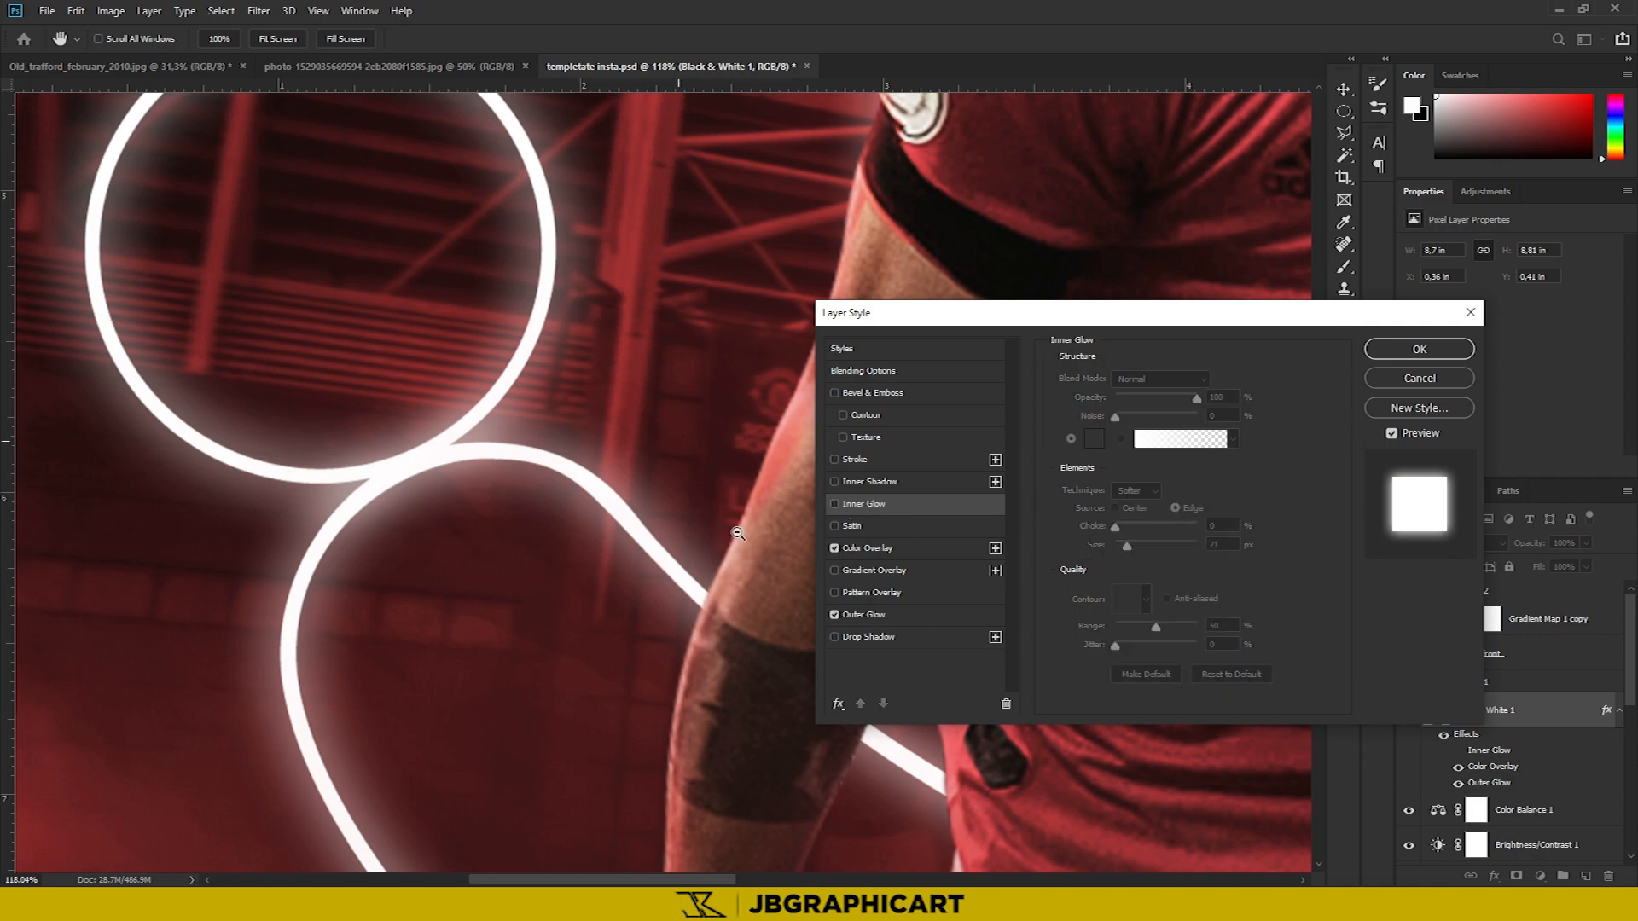
Apply the crest's layer style with only Color Overlay and Outer Glow enabled
scroll(690, 472, "down", 10)
left_click(1419, 349)
scroll(1060, 262, "up", 2)
scroll(1060, 263, "down", 1)
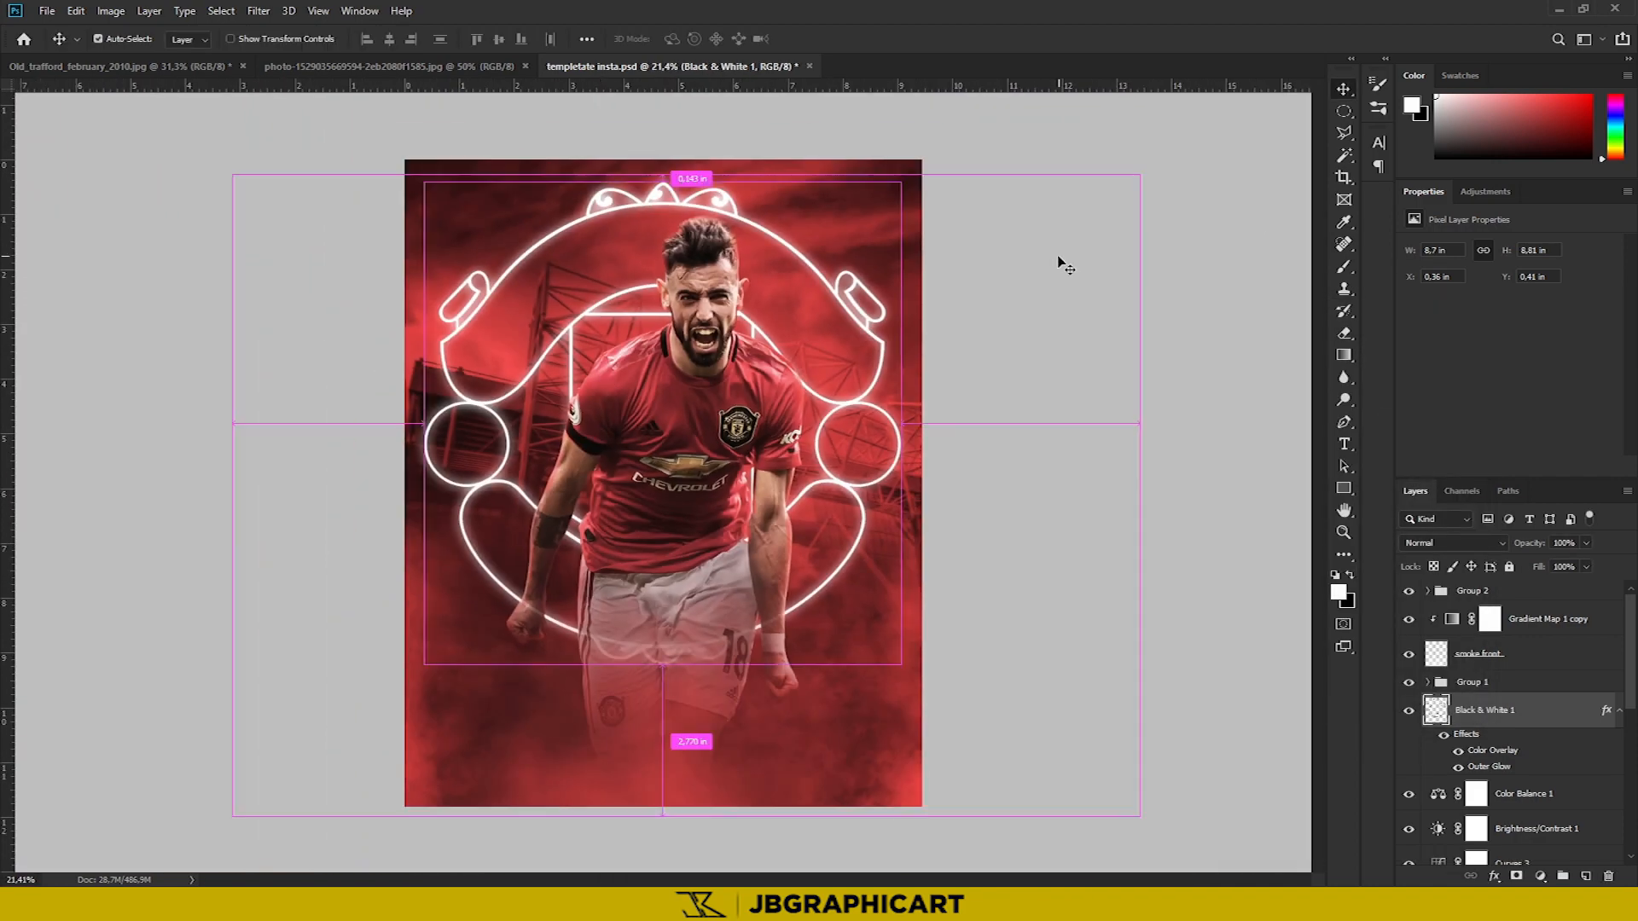
Scale the crest outline down to about 5.67 in wide and place it partly off the poster's upper-right corner
key("ctrl+t")
left_click_drag(695, 410, 1025, 284)
key("Return")
left_click_drag(870, 291, 870, 292)
scroll(870, 292, "down", 3)
left_click_drag(785, 352, 786, 337)
scroll(616, 343, "up", 6)
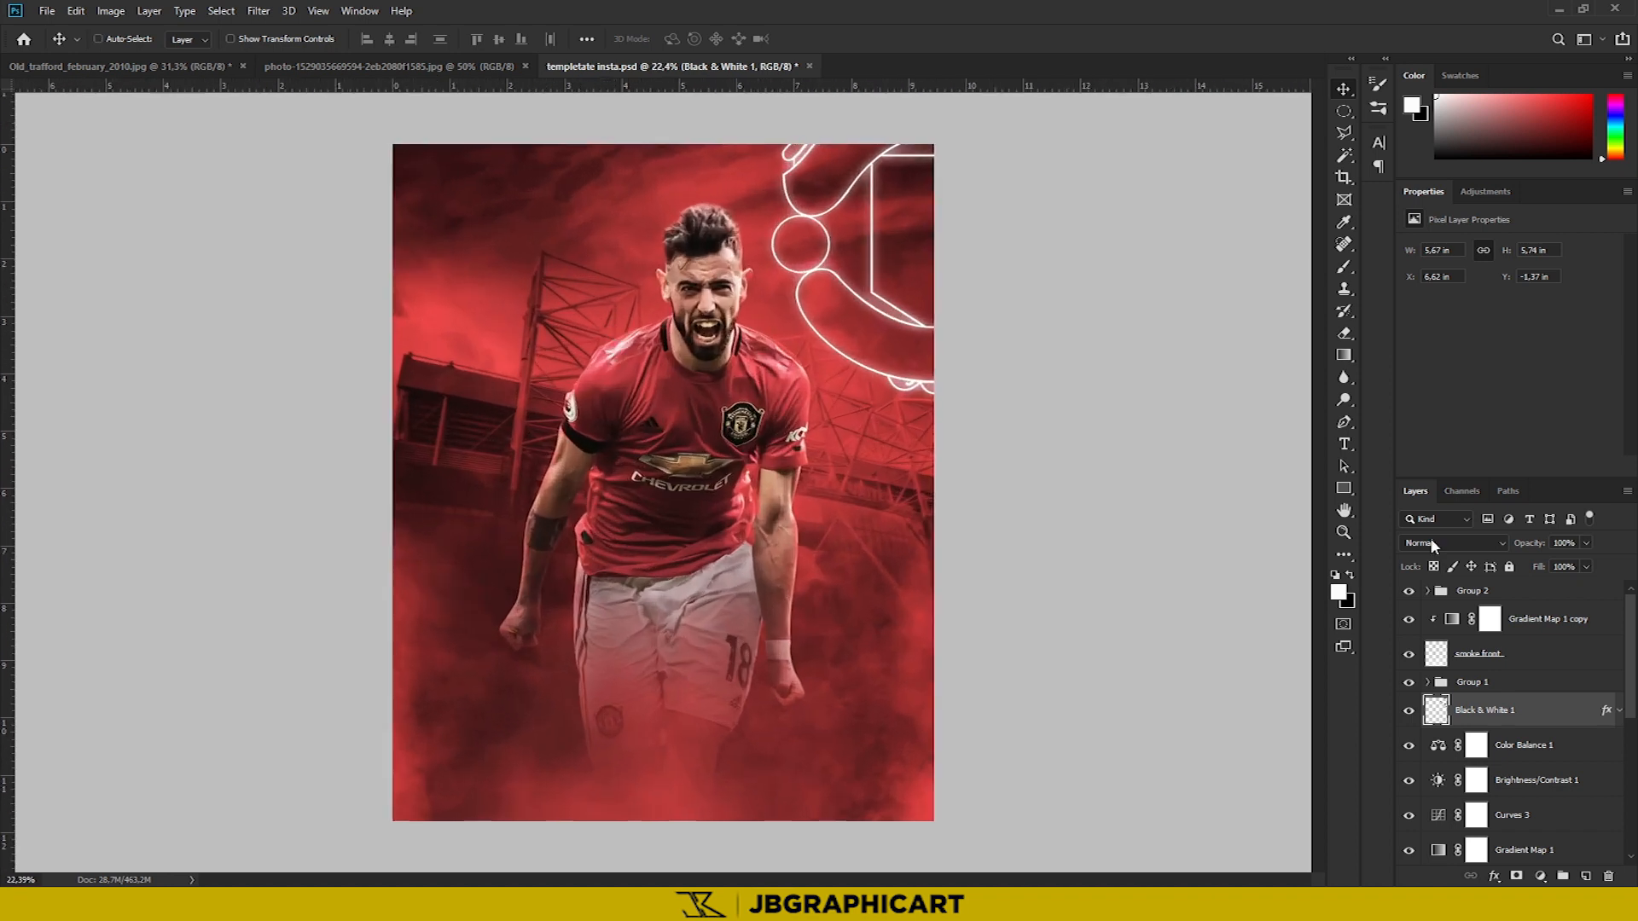
Adjust the crest's Outer Glow to about 9% spread and a size of about 43 px
double_click(1594, 712)
left_click_drag(1035, 307, 1239, 292)
left_click(1084, 598)
left_click_drag(1329, 493, 1331, 493)
left_click_drag(1348, 512, 1347, 517)
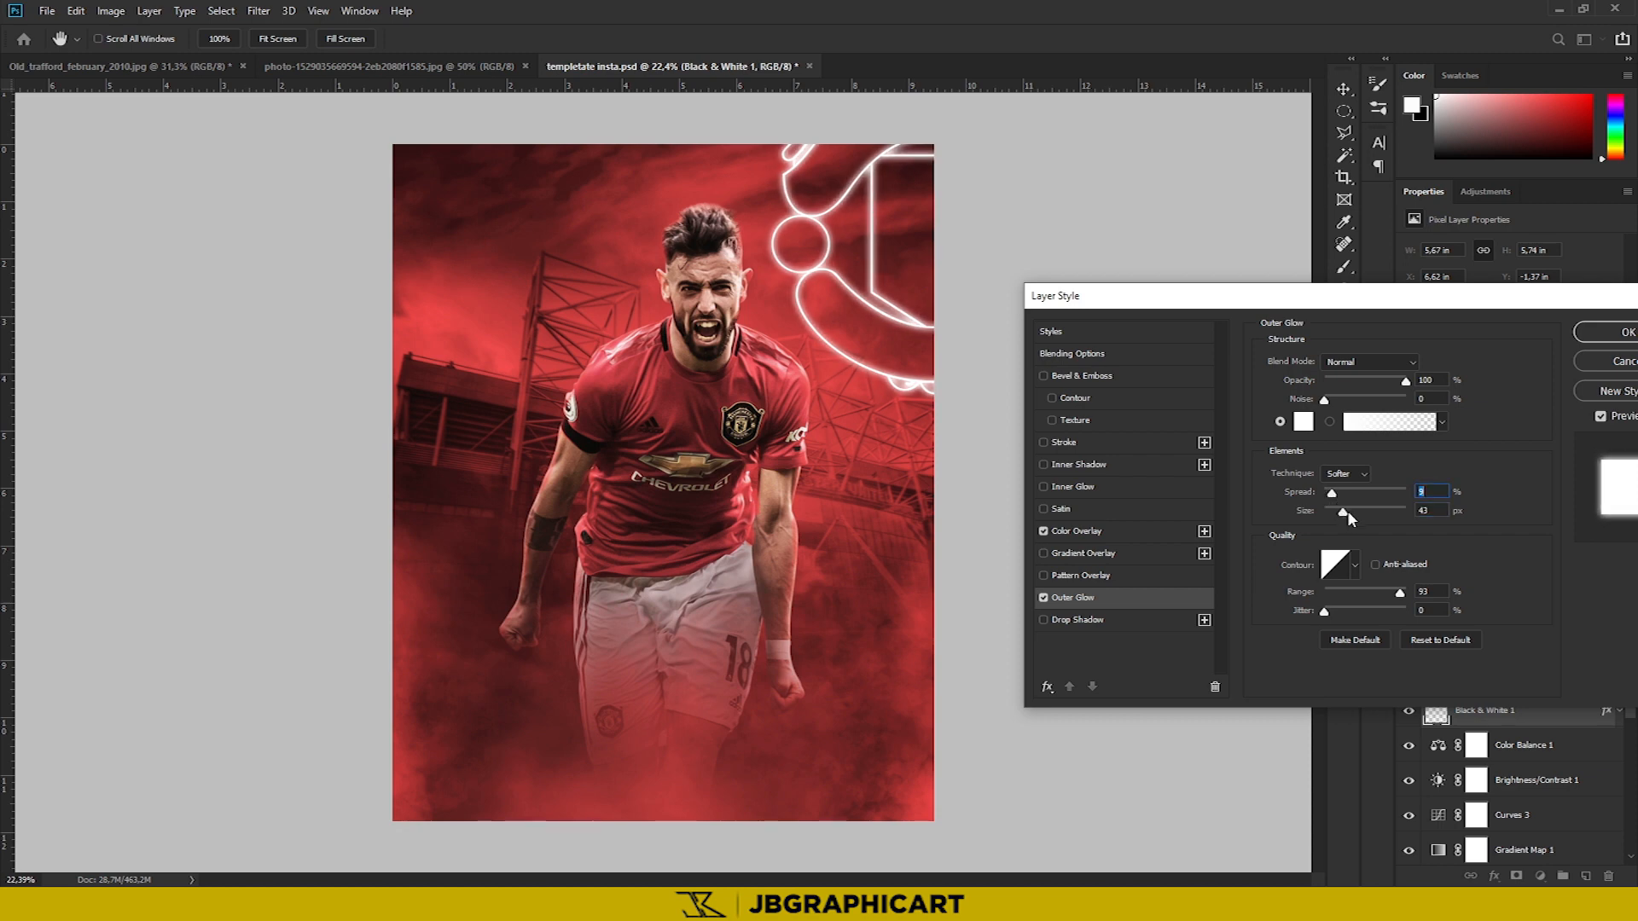
key("Return")
Apply a Gaussian Blur with a radius of about 3.3 pixels to the crest outline
left_click(259, 10)
mouse_move(281, 224)
left_click(512, 273)
left_click(933, 574)
scroll(875, 212, "up", 5)
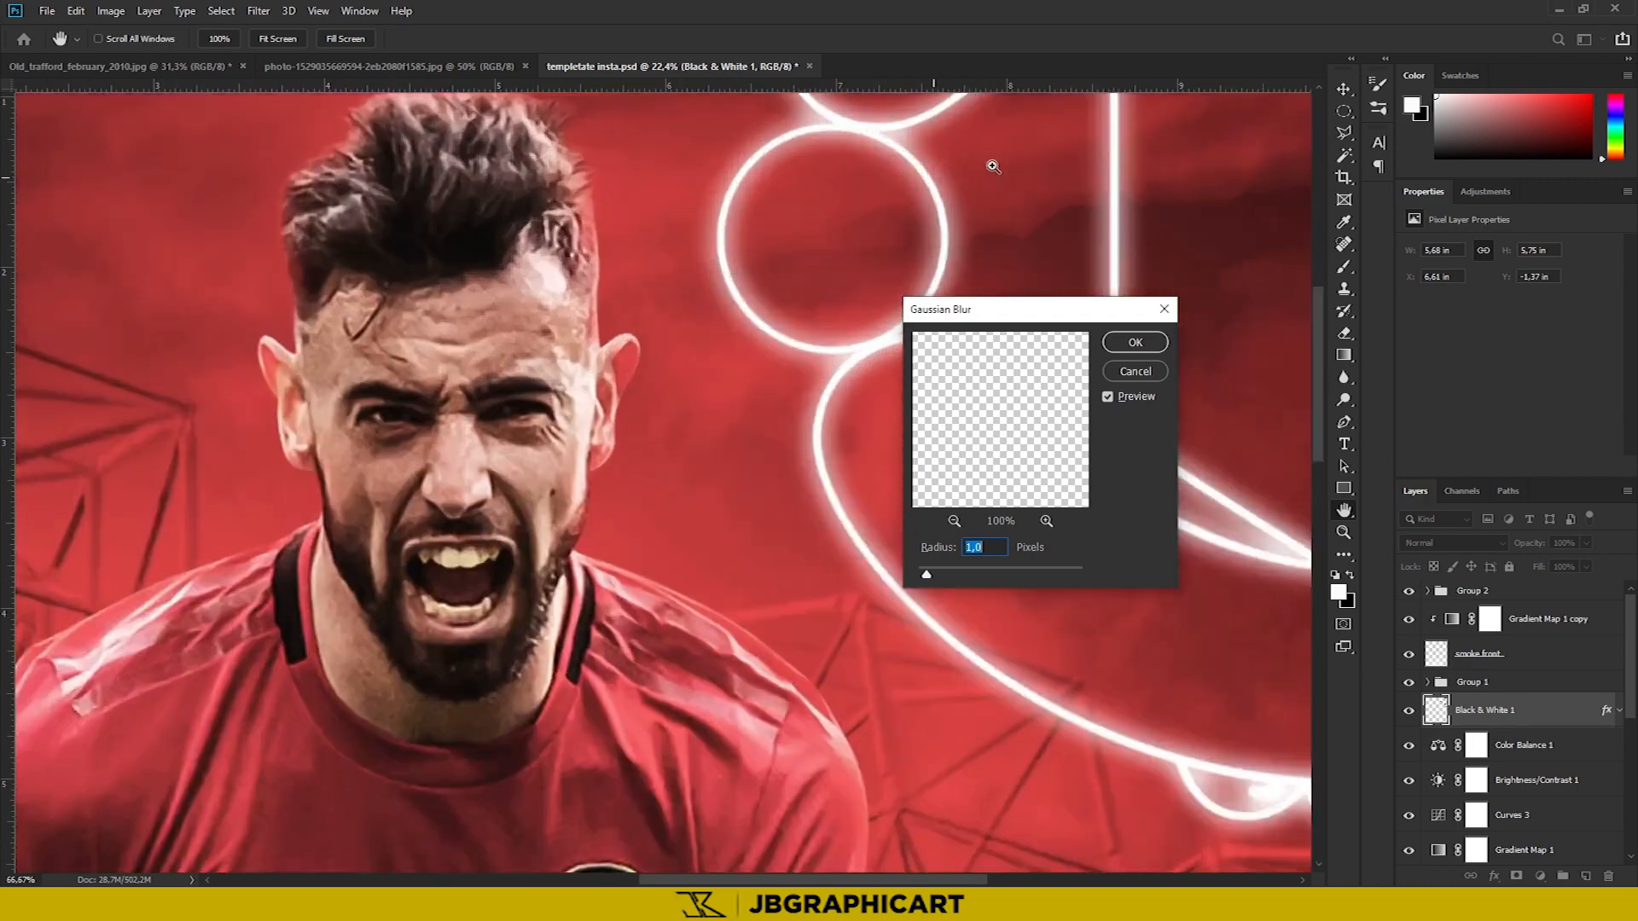
left_click_drag(926, 574, 941, 574)
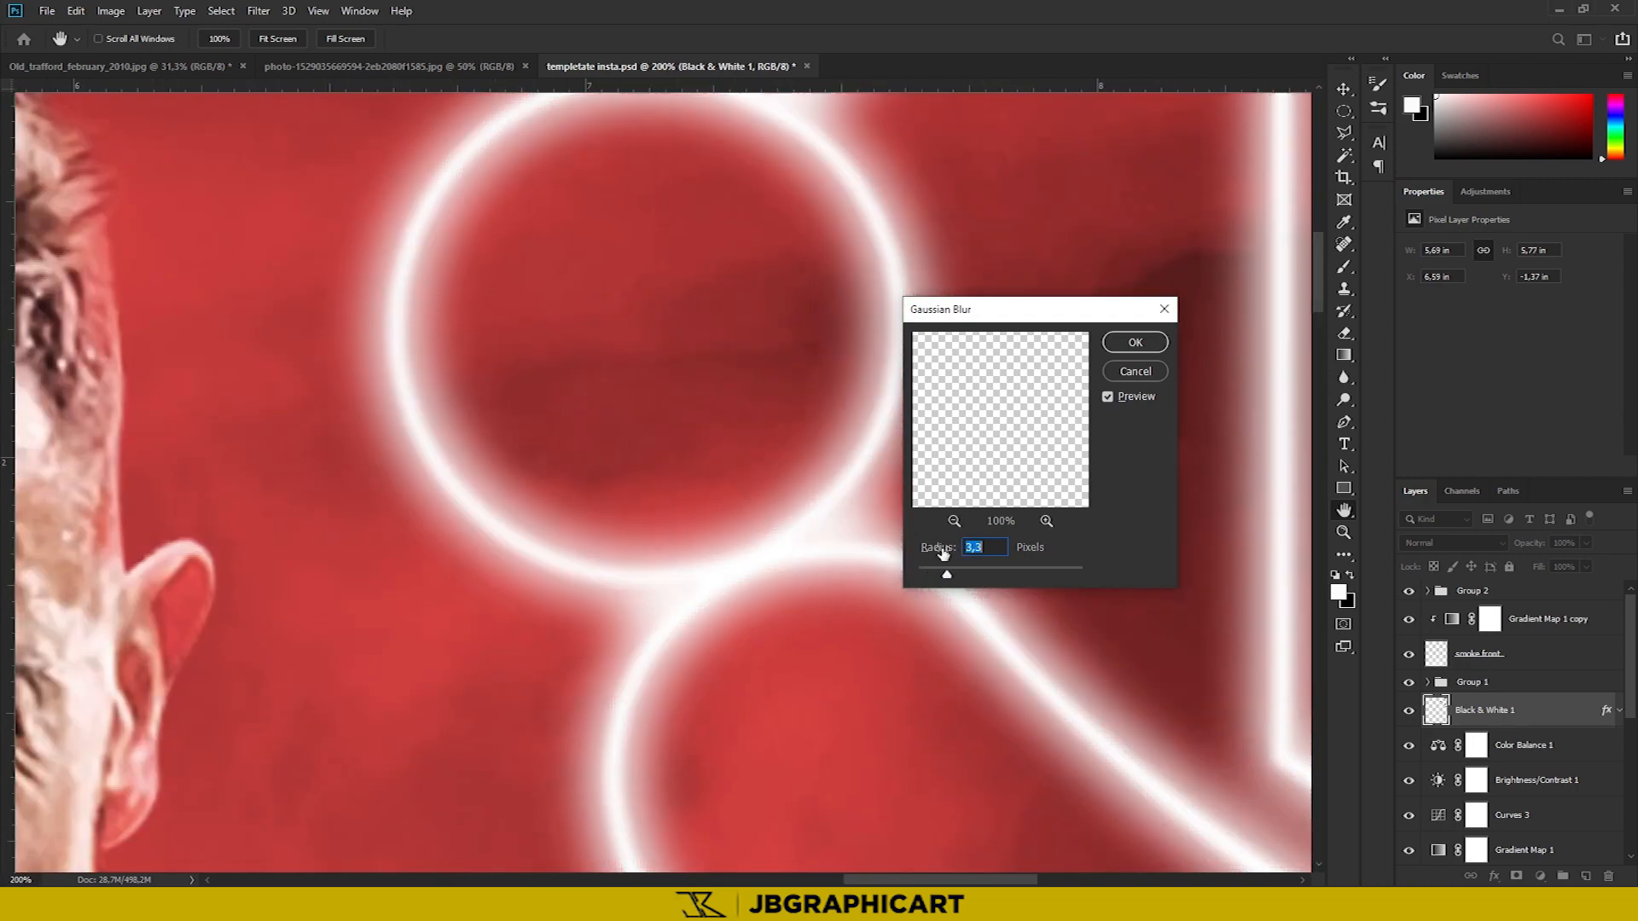
left_click(1134, 342)
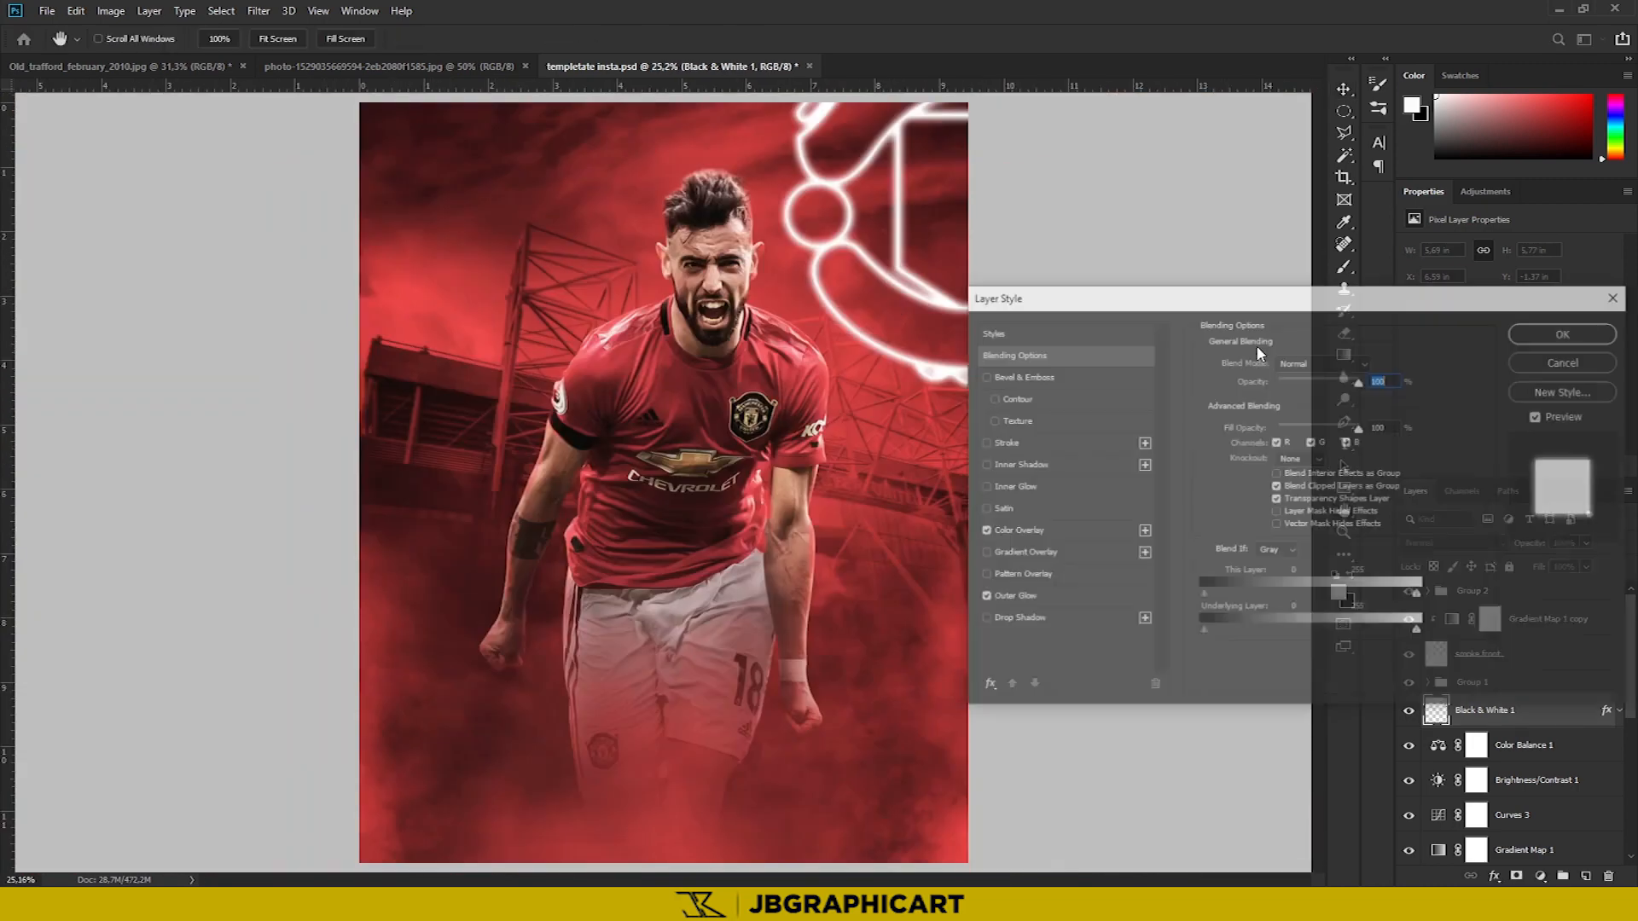
Reduce the crest's Outer Glow spread to about 3% with a size of about 43 px
left_click(1066, 531)
left_click(1072, 598)
mouse_move(1268, 493)
left_mouse_down()
mouse_move(1253, 490)
mouse_move(1260, 475)
mouse_move(1281, 504)
mouse_move(1266, 494)
left_mouse_up()
left_click_drag(1281, 512, 1283, 517)
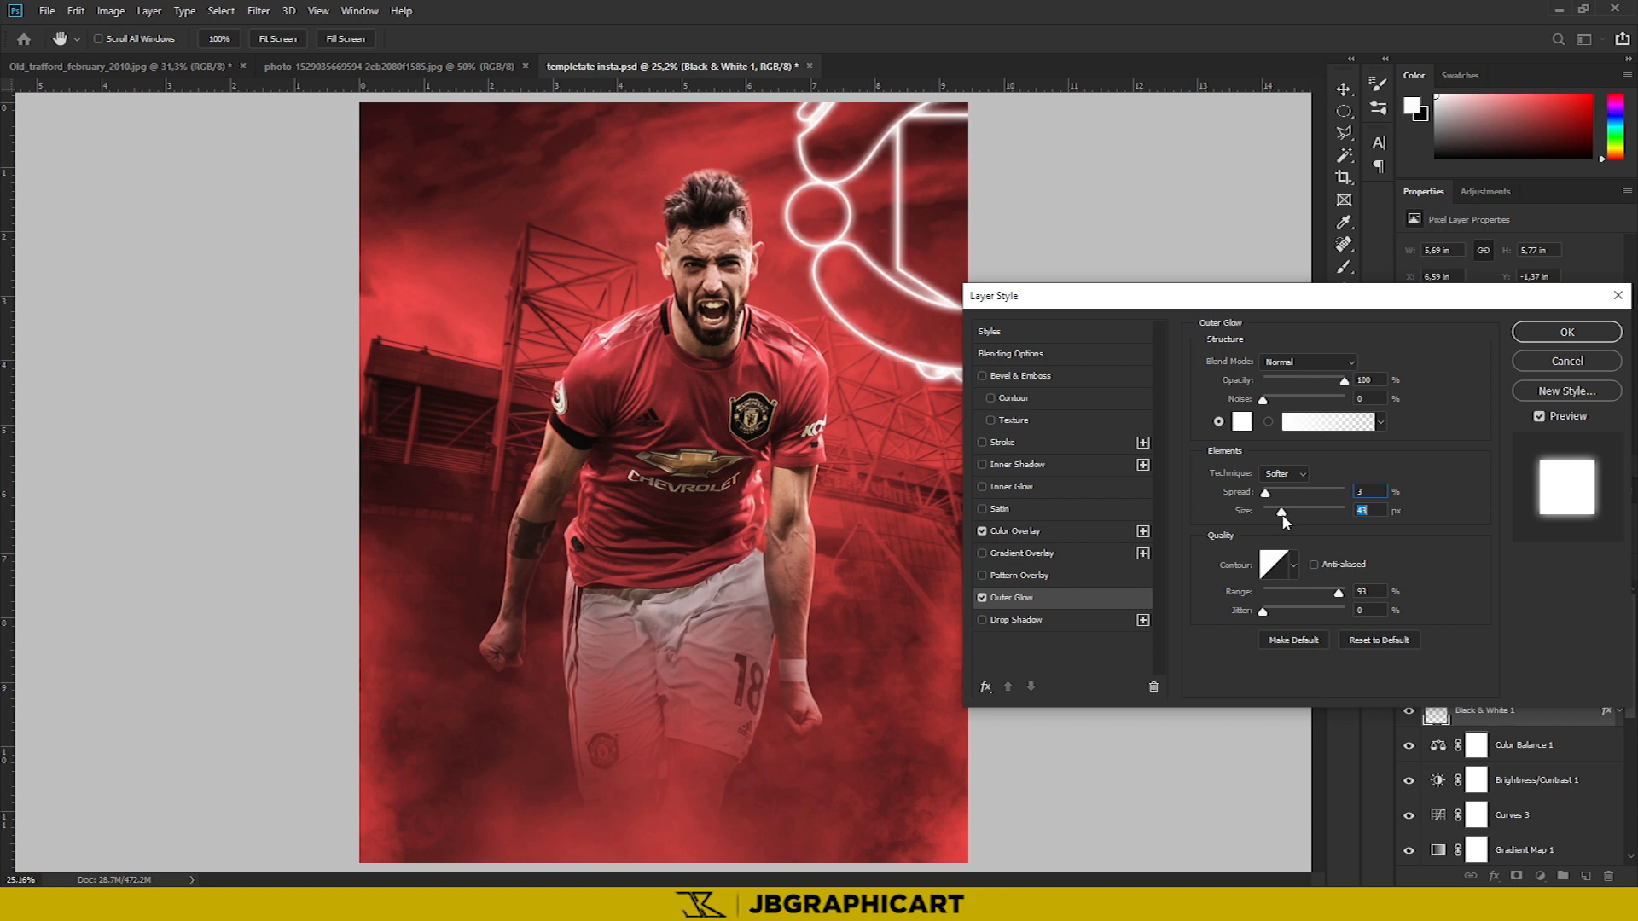
left_click(1563, 337)
Try placing the glowing crest partly off the poster's upper-left corner instead
scroll(744, 320, "down", 5)
scroll(744, 320, "up", 6)
left_click_drag(921, 295, 601, 460)
left_click_drag(601, 376, 375, 311)
scroll(853, 683, "down", 1)
right_click(1158, 353)
left_click(1182, 363)
right_click(1053, 384)
left_click(1099, 453)
scroll(904, 366, "down", 4)
scroll(933, 290, "up", 4)
scroll(932, 290, "down", 4)
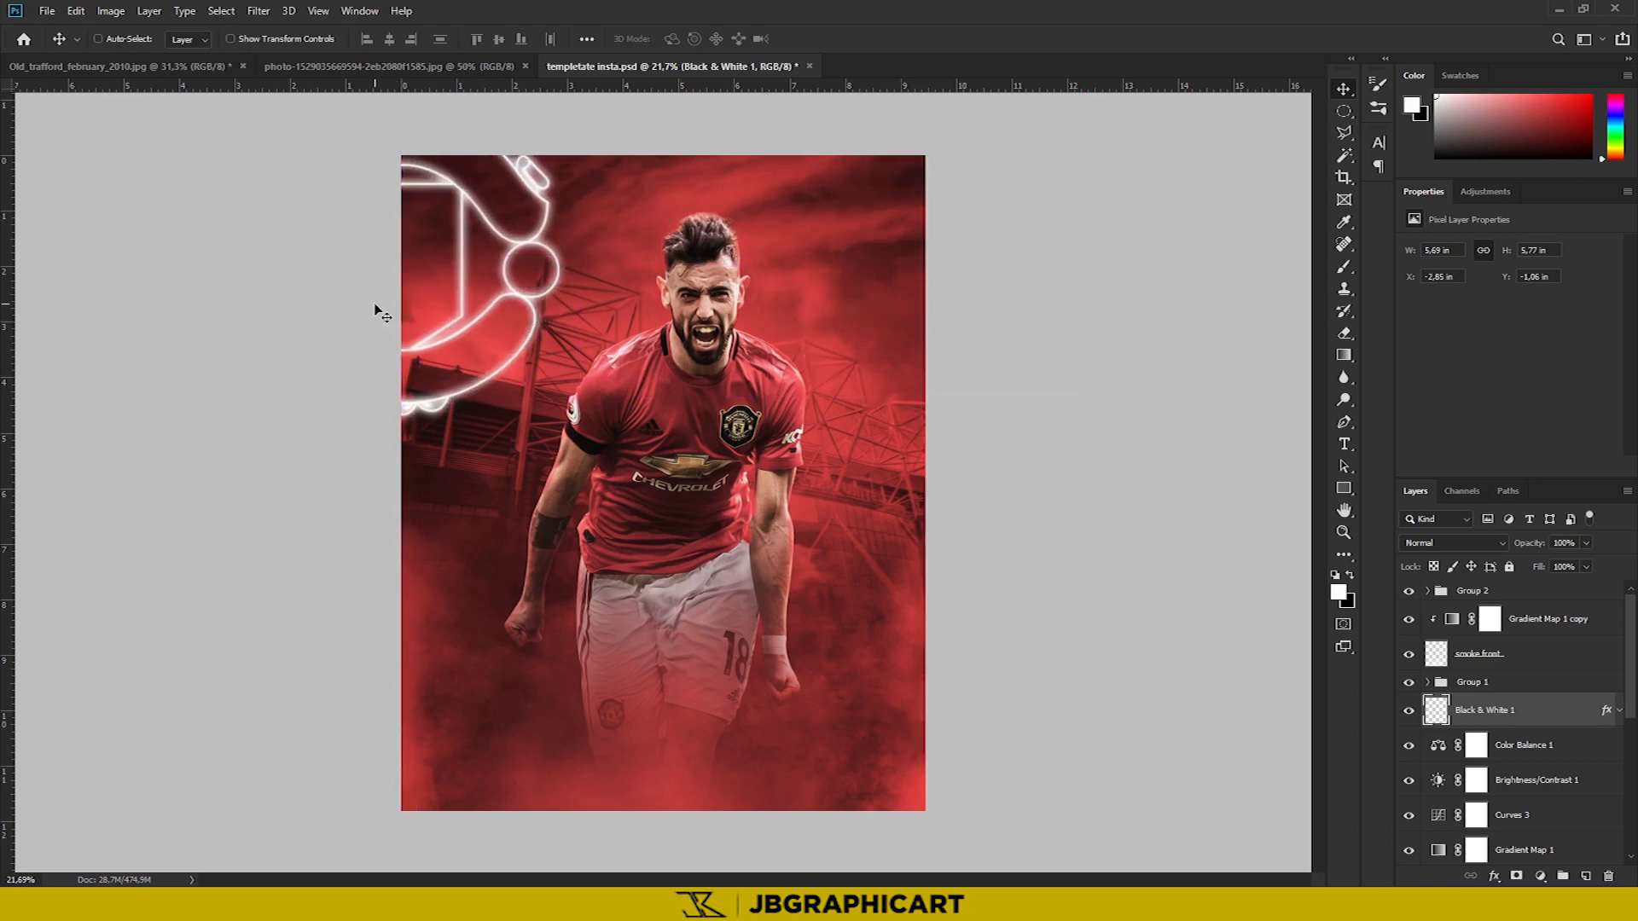
scroll(376, 311, "down", 4)
key("ctrl+z")
scroll(990, 299, "up", 5)
scroll(970, 401, "down", 1)
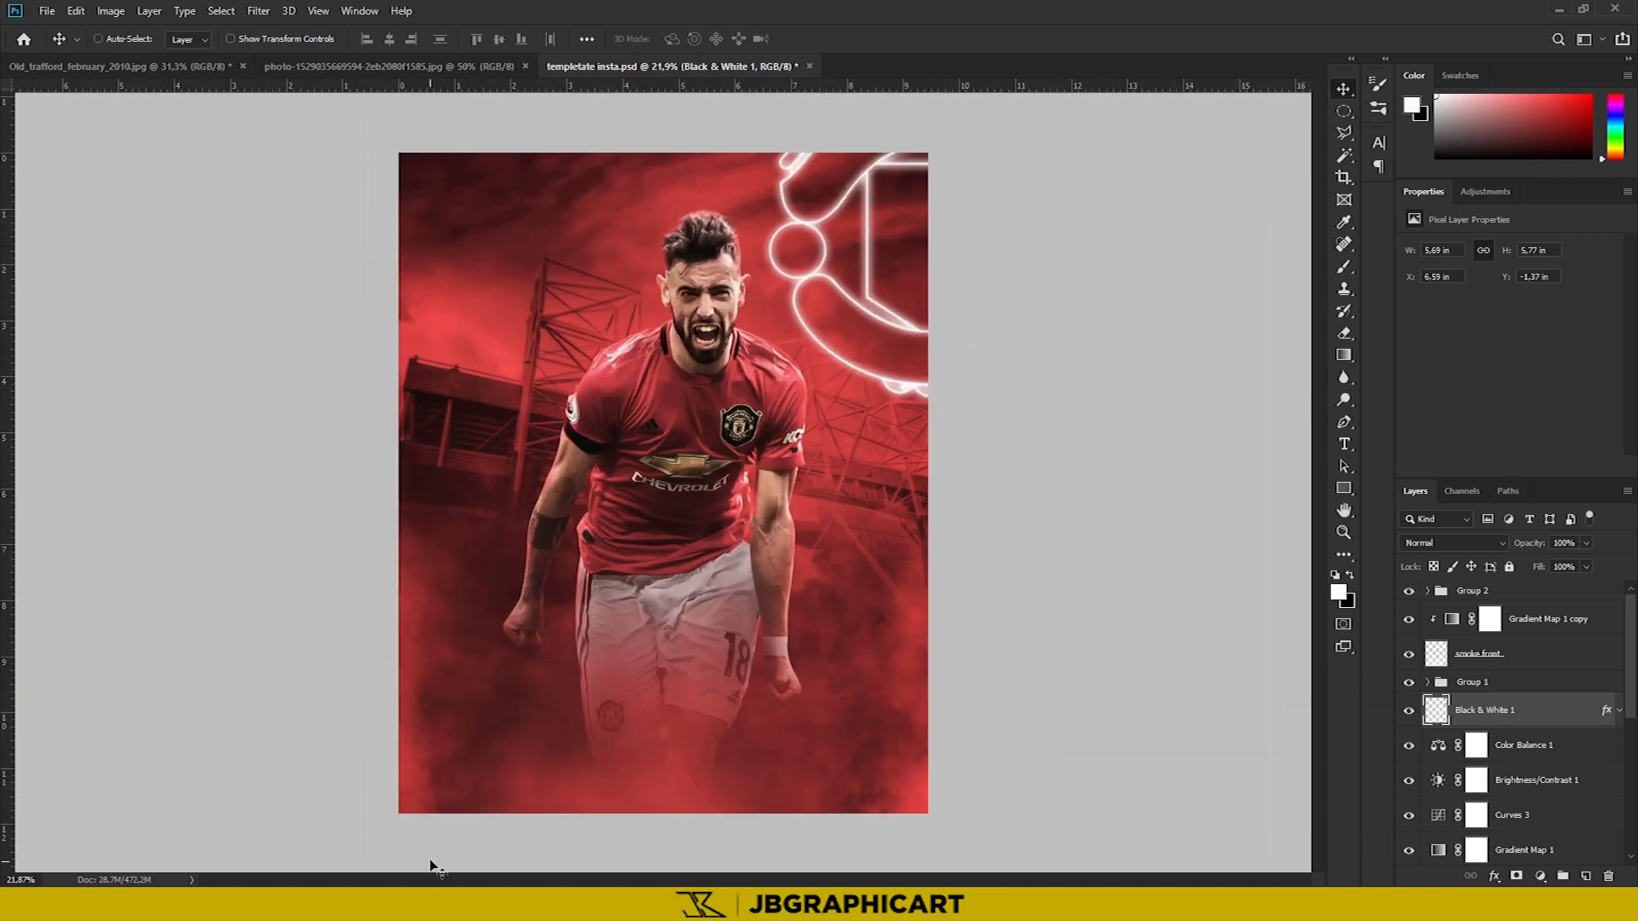
Save the poster document
left_click(47, 10)
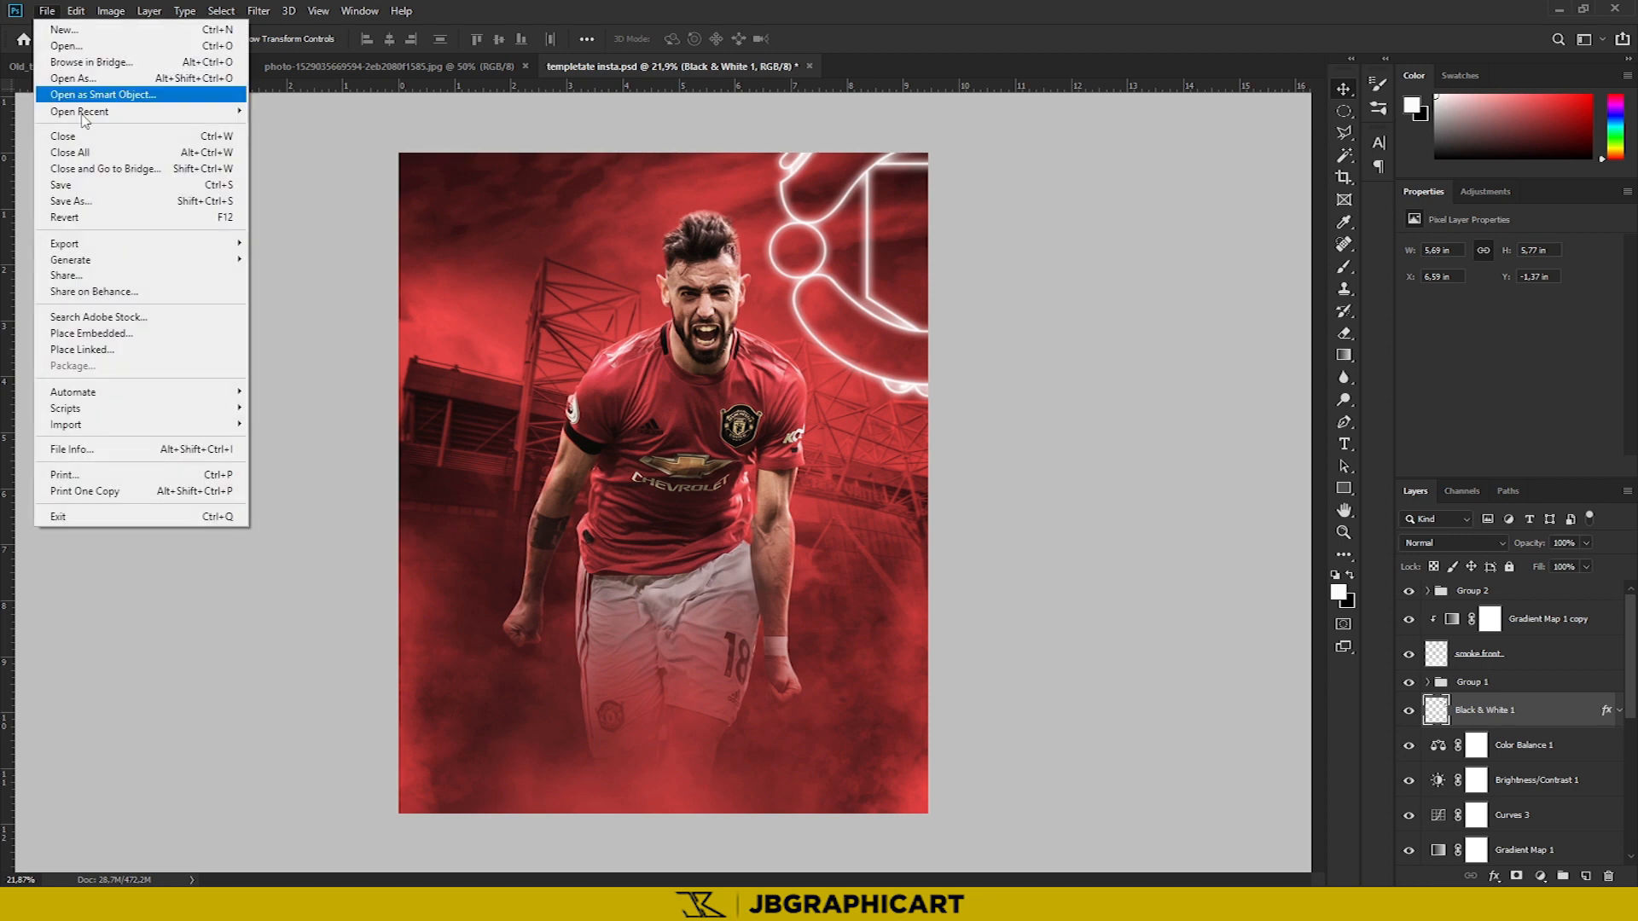
left_click(85, 189)
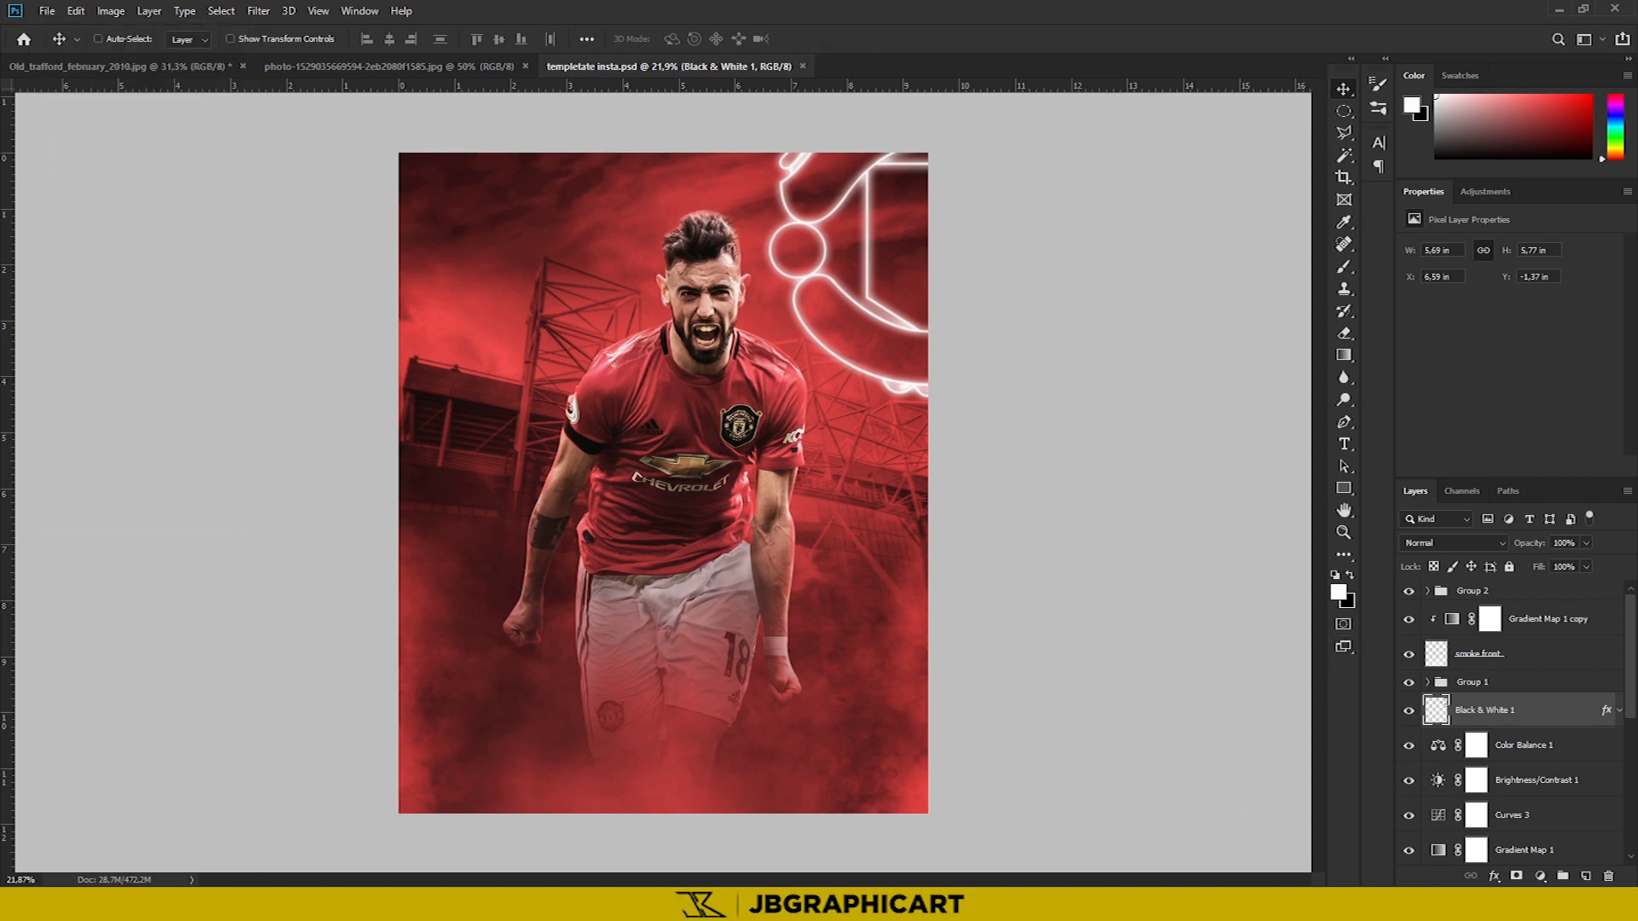
Place the red devil emblem image file in the poster, partly off the upper-left corner, about 2.68 in wide
key("super+e")
left_click_drag(401, 803, 920, 204)
left_click_drag(700, 210, 434, 218)
left_click_drag(489, 326, 527, 378)
left_click_drag(504, 263, 447, 234)
left_click(651, 39)
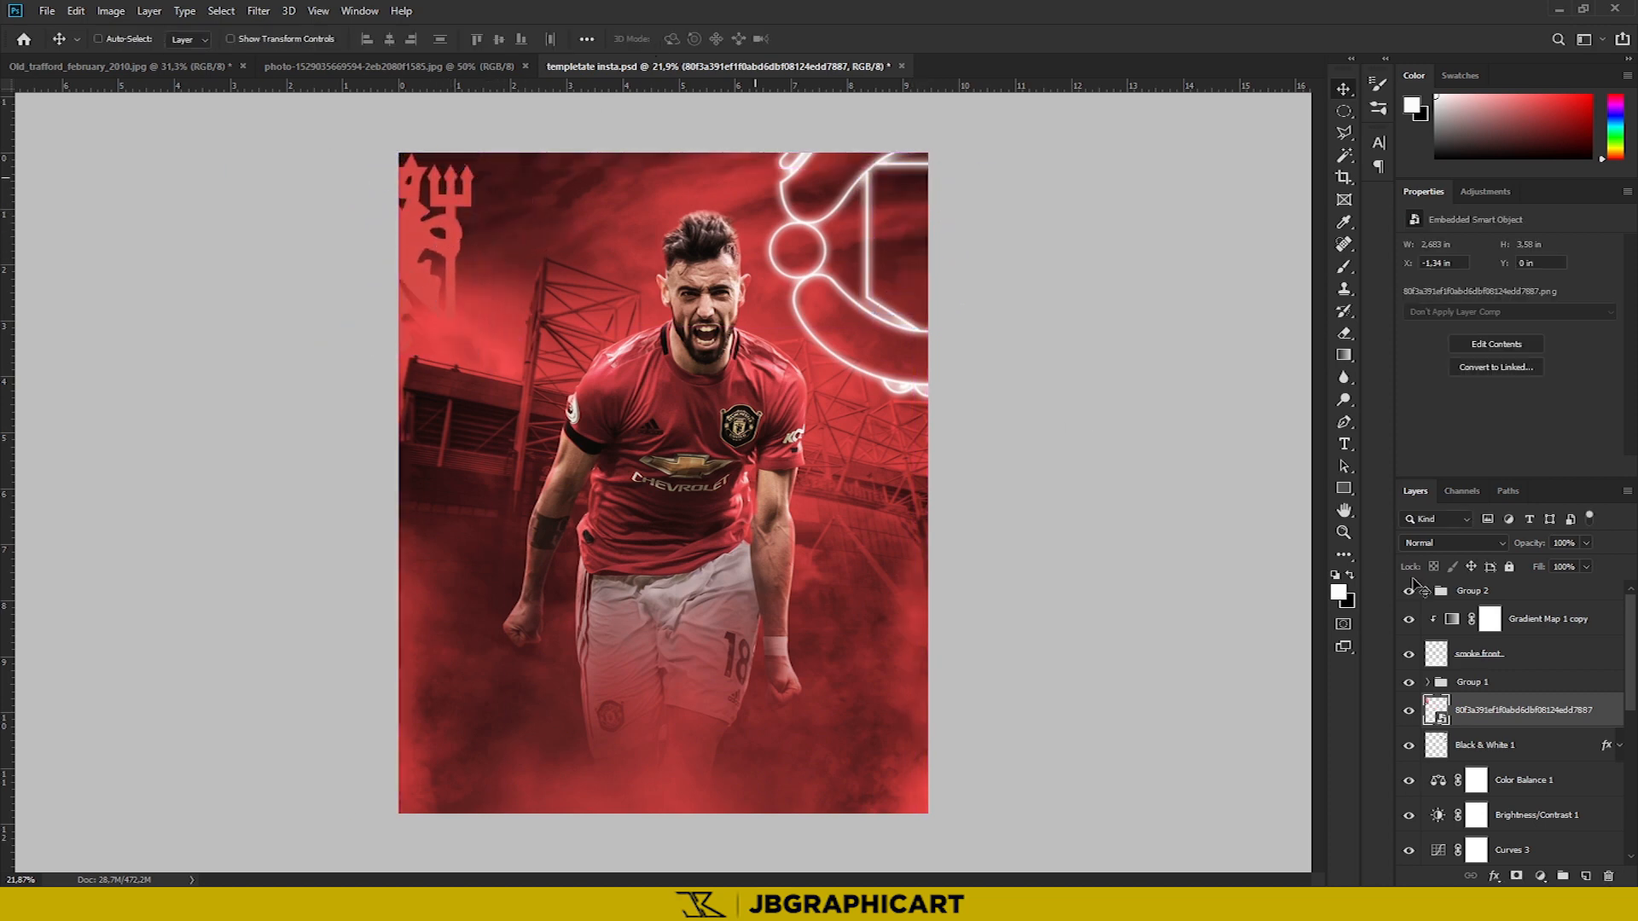
Try a white Color Overlay and Outer Glow on the solid devil emblem
double_click(1601, 698)
left_click(1545, 338)
double_click(1606, 684)
left_click(1001, 553)
left_click(1567, 361)
double_click(1608, 703)
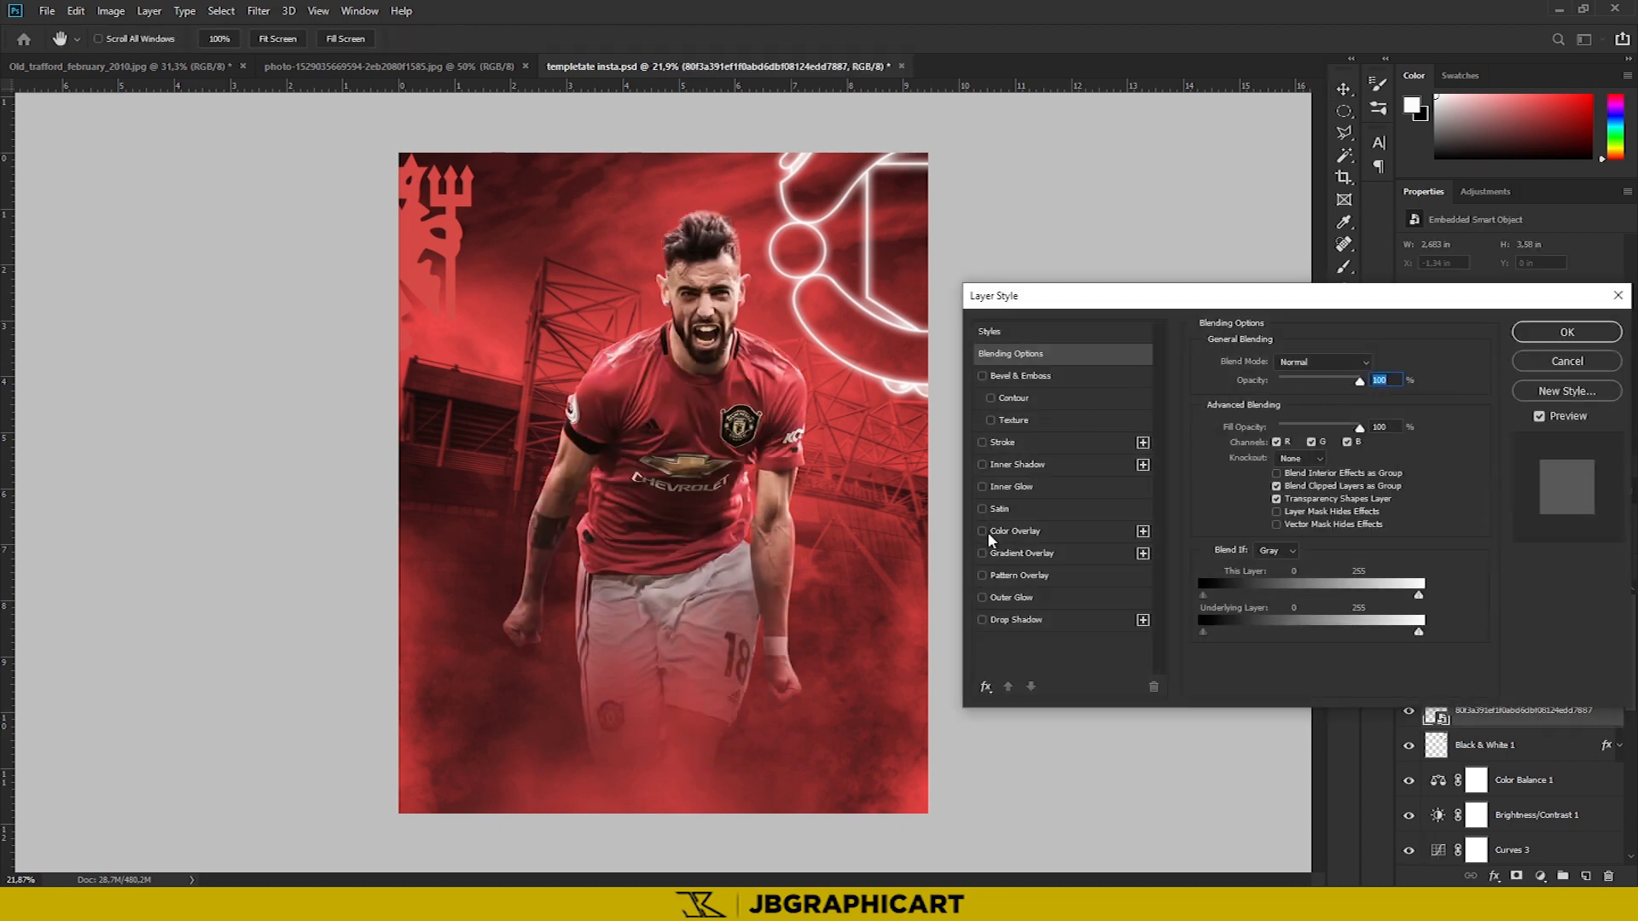
left_click(983, 531)
left_click(987, 599)
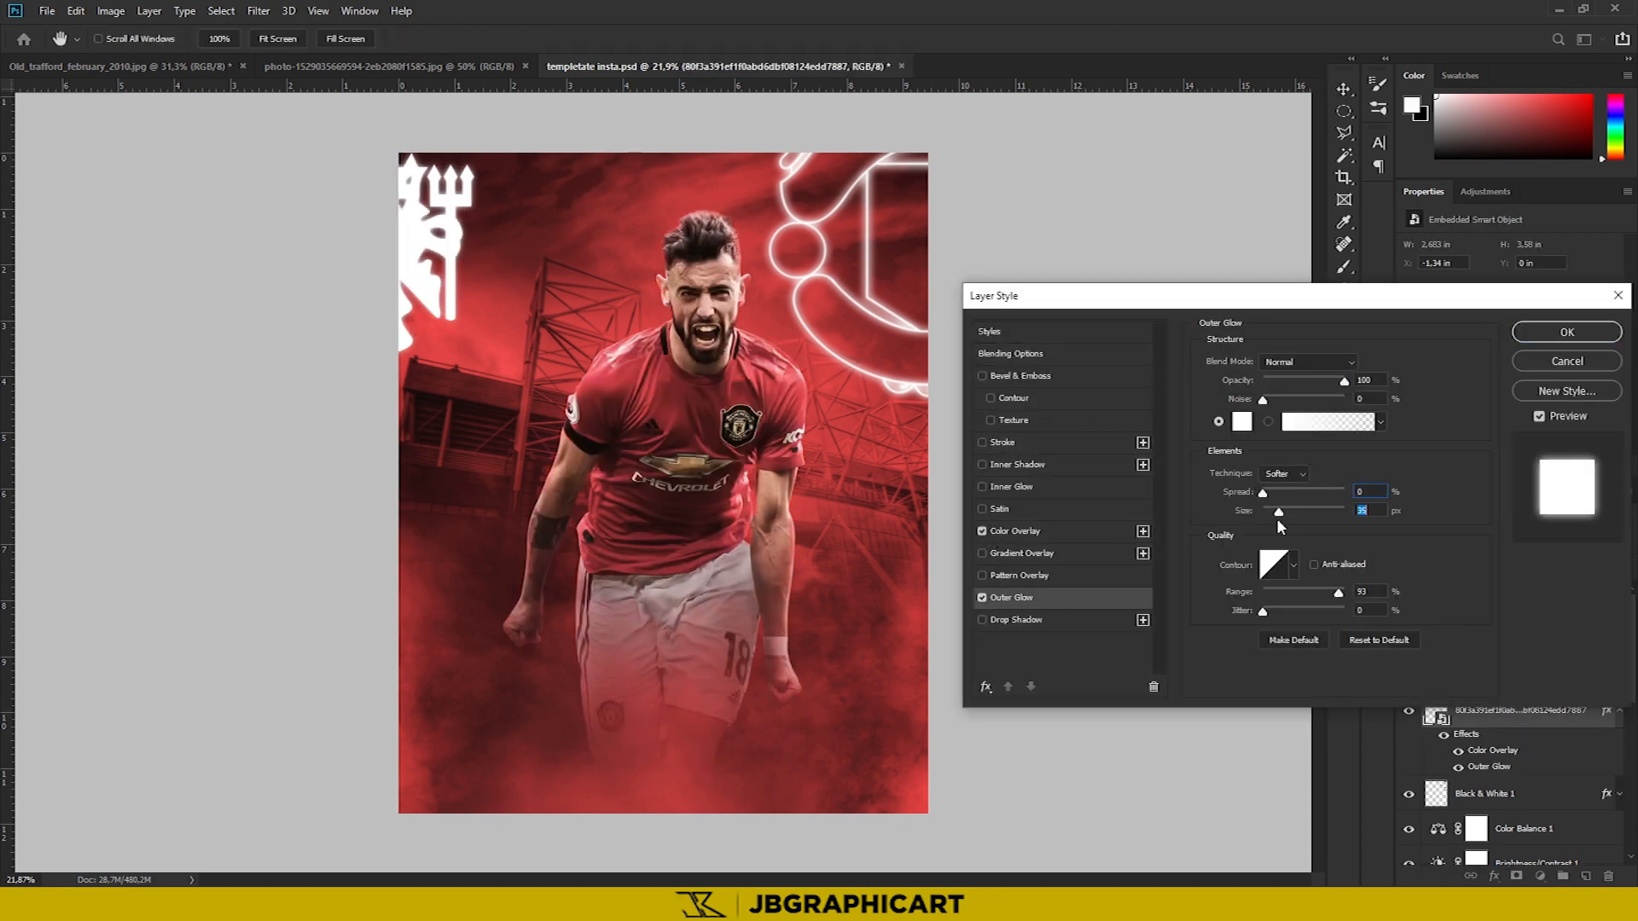
left_click(1567, 360)
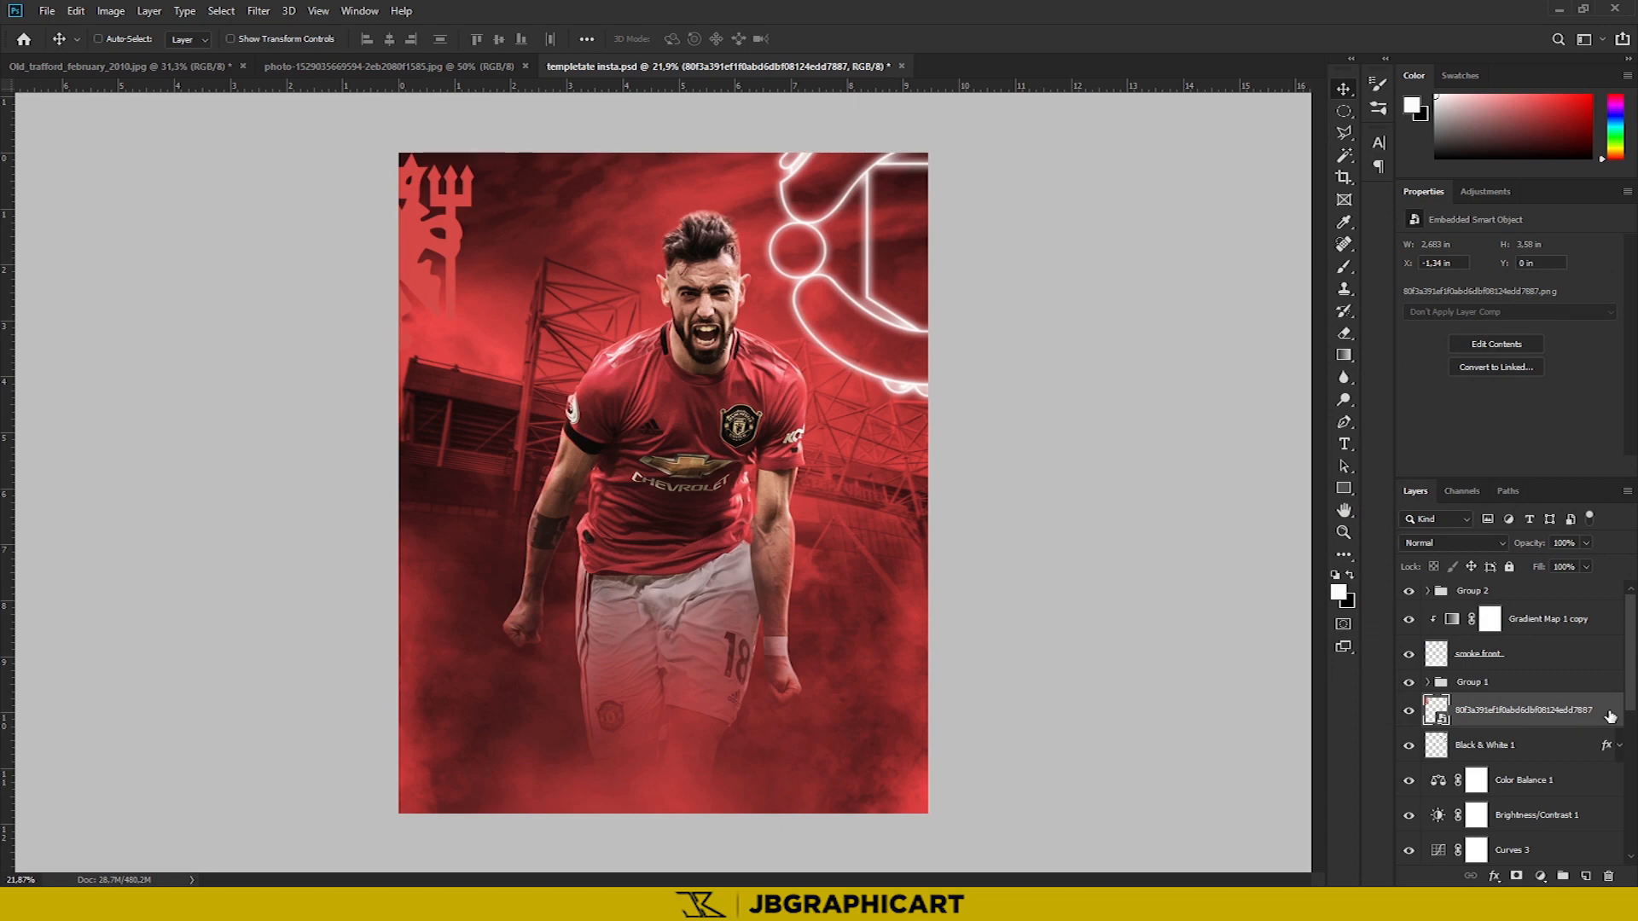
Add a white Stroke to the devil emblem and make its fill transparent, leaving Outer Glow off
double_click(1546, 710)
left_click(985, 597)
left_click(1242, 422)
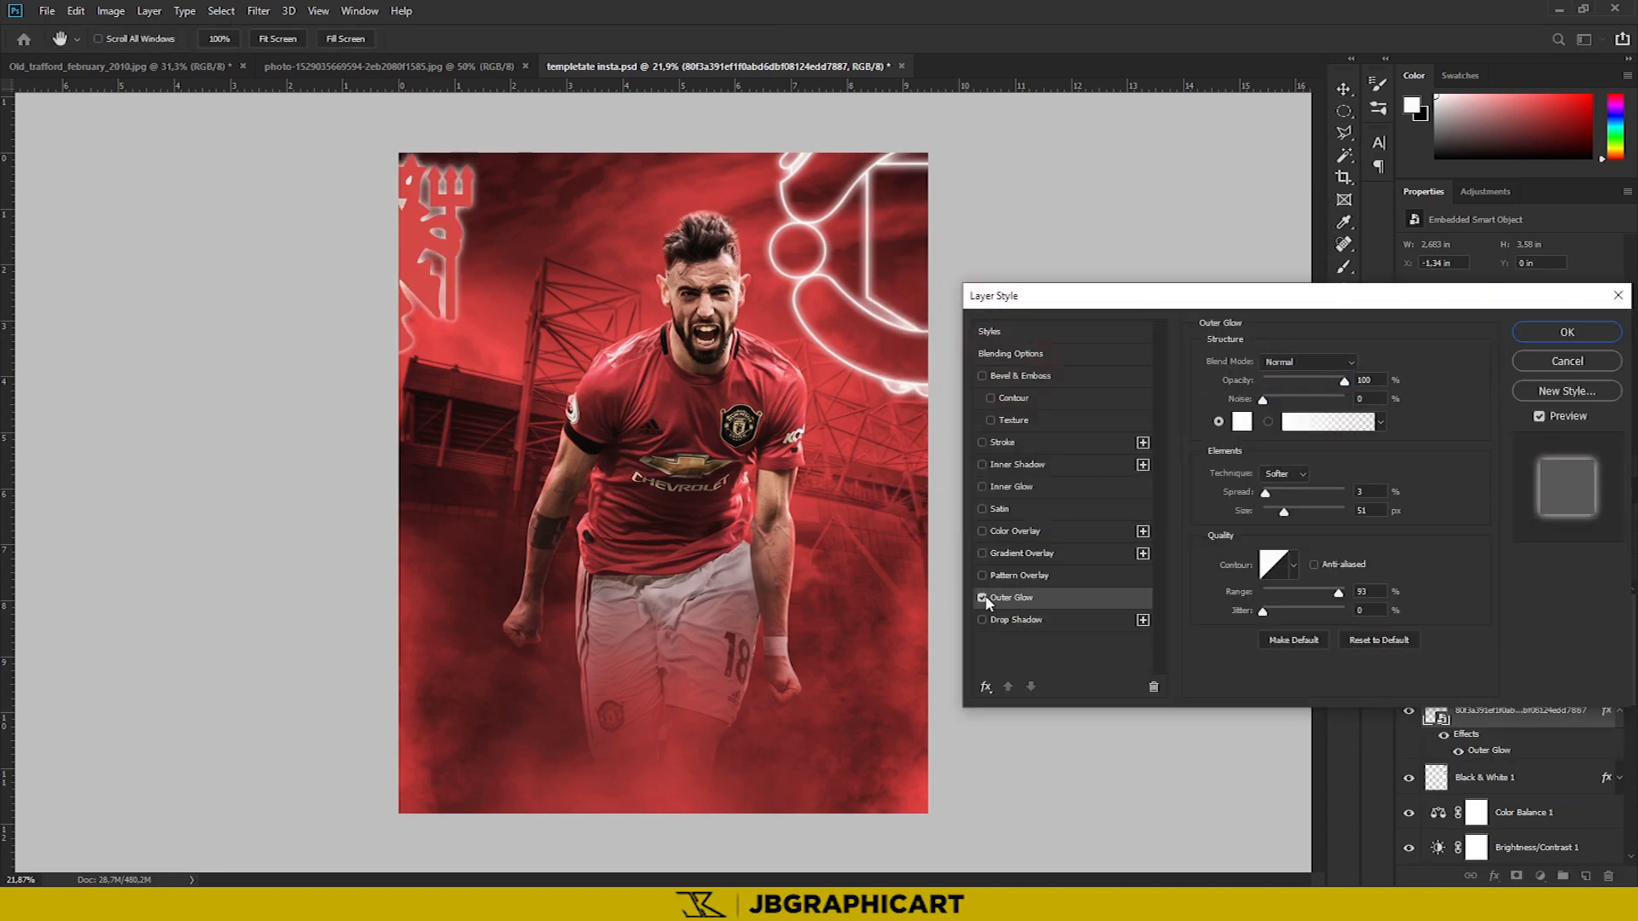
left_click(982, 598)
left_click(982, 442)
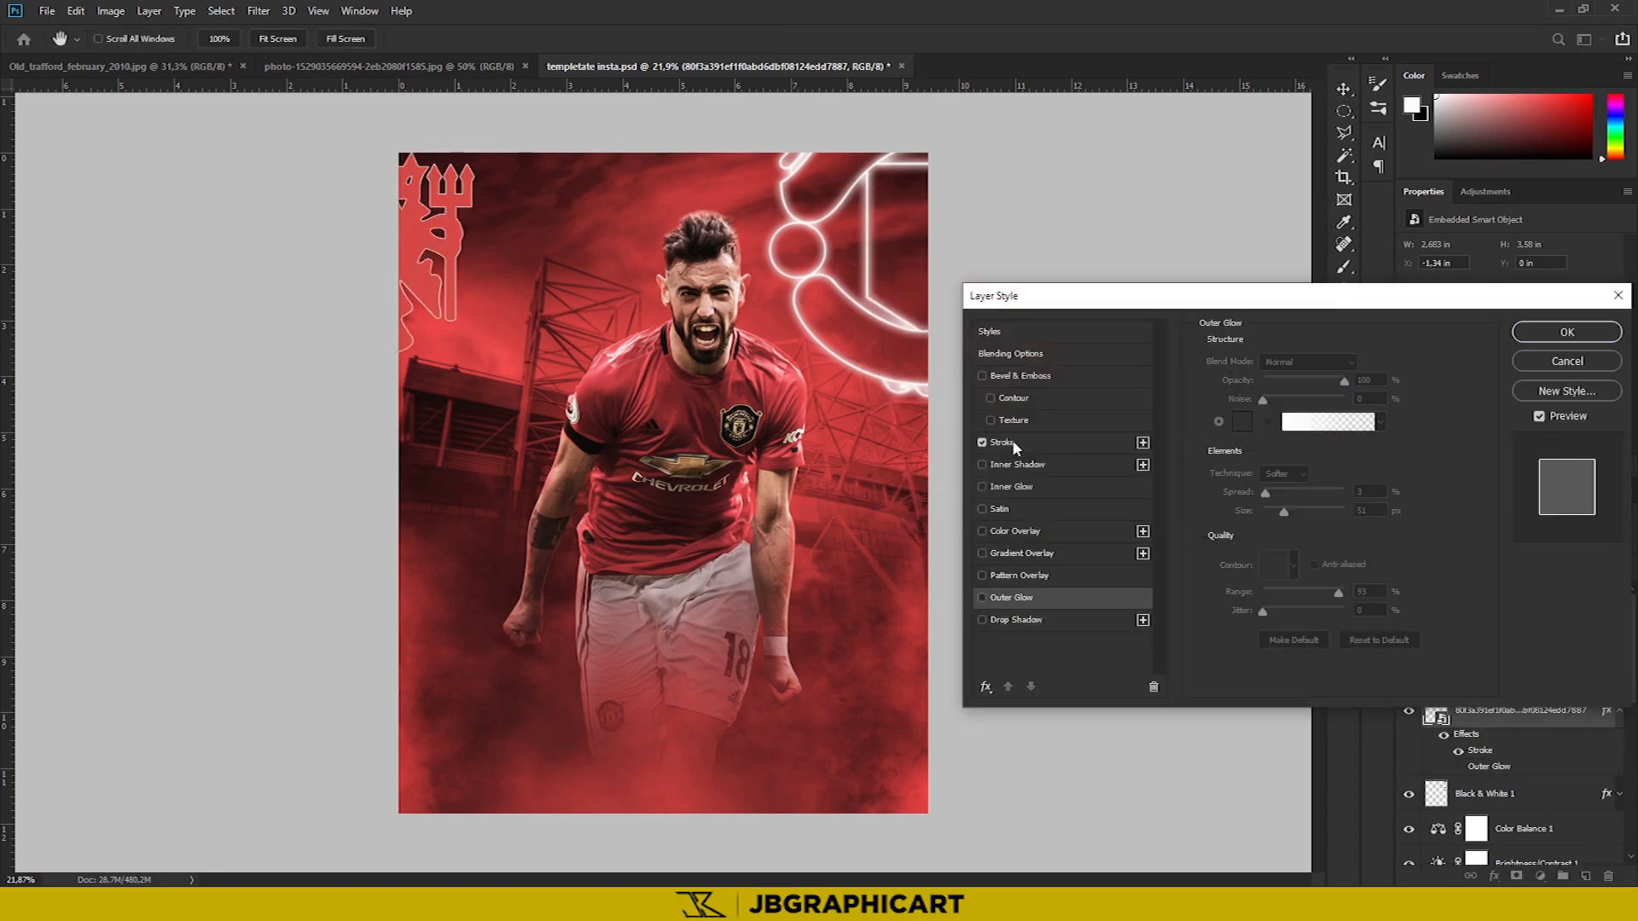
left_click(1067, 440)
left_click(1016, 353)
left_click(1567, 332)
Convert the outlined devil emblem with its stroke to a smart object and rasterize it
mouse_move(441, 263)
left_mouse_down()
mouse_move(504, 269)
mouse_move(460, 275)
mouse_move(440, 258)
mouse_move(447, 223)
mouse_move(464, 269)
mouse_move(413, 235)
left_mouse_up()
right_click(1594, 693)
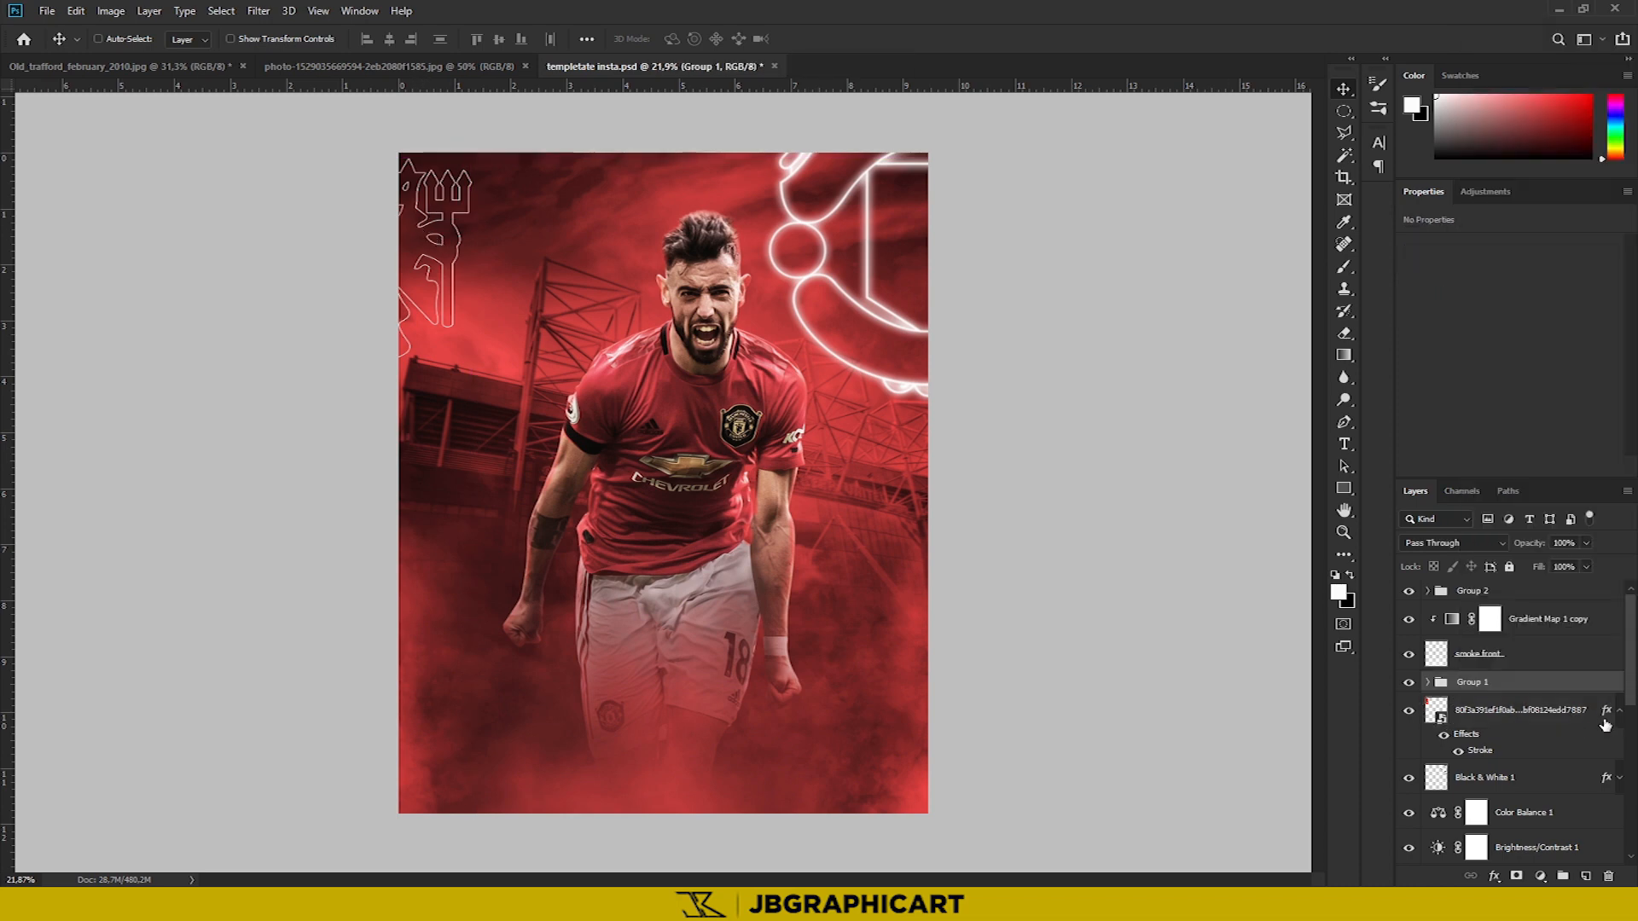
right_click(1604, 717)
right_click(1595, 723)
left_click(1448, 175)
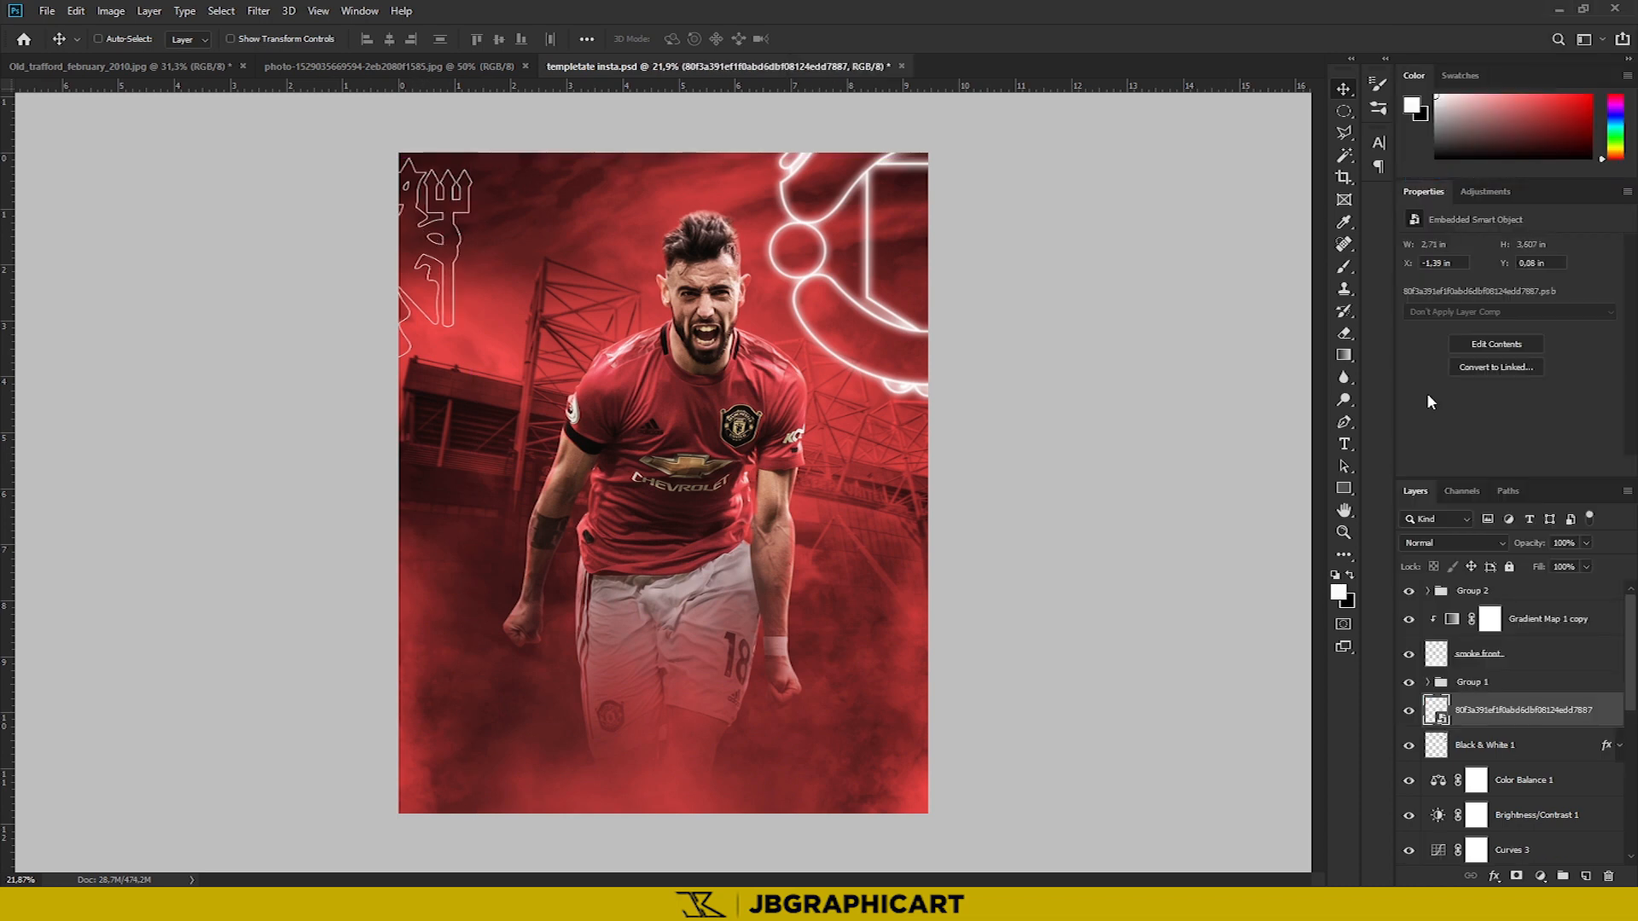
left_click(1344, 268)
left_click(861, 341)
left_click(797, 348)
Enable a white Color Overlay and a white Outer Glow at 100% opacity on the rasterized emblem outline
double_click(1612, 709)
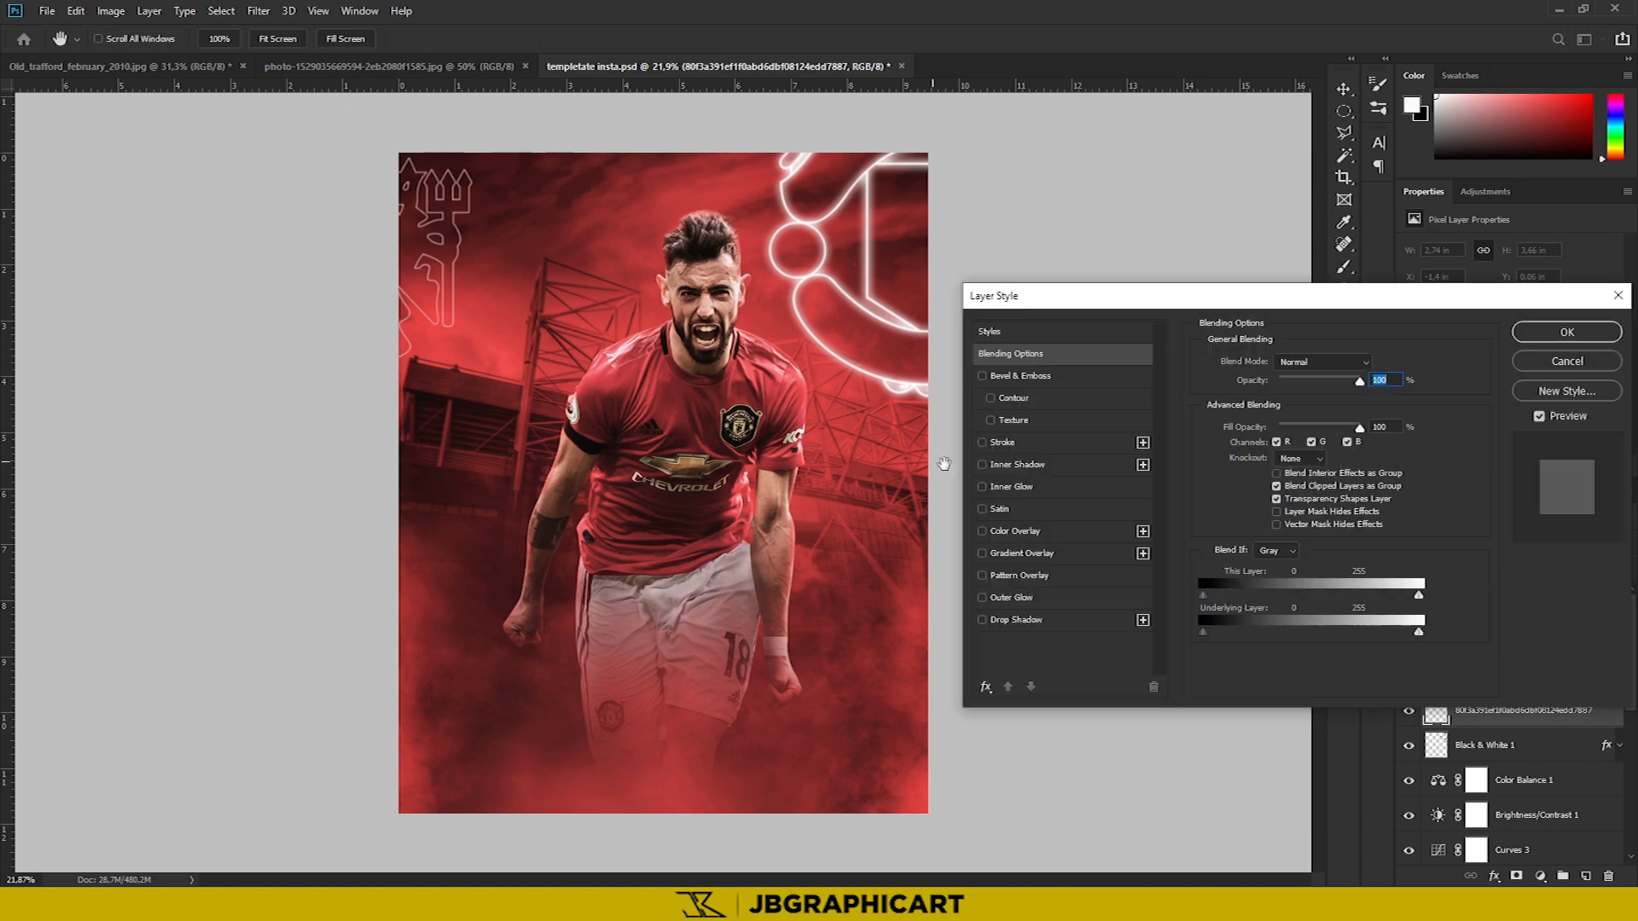
left_click(990, 530)
left_click(1024, 599)
left_click_drag(1286, 514, 1275, 515)
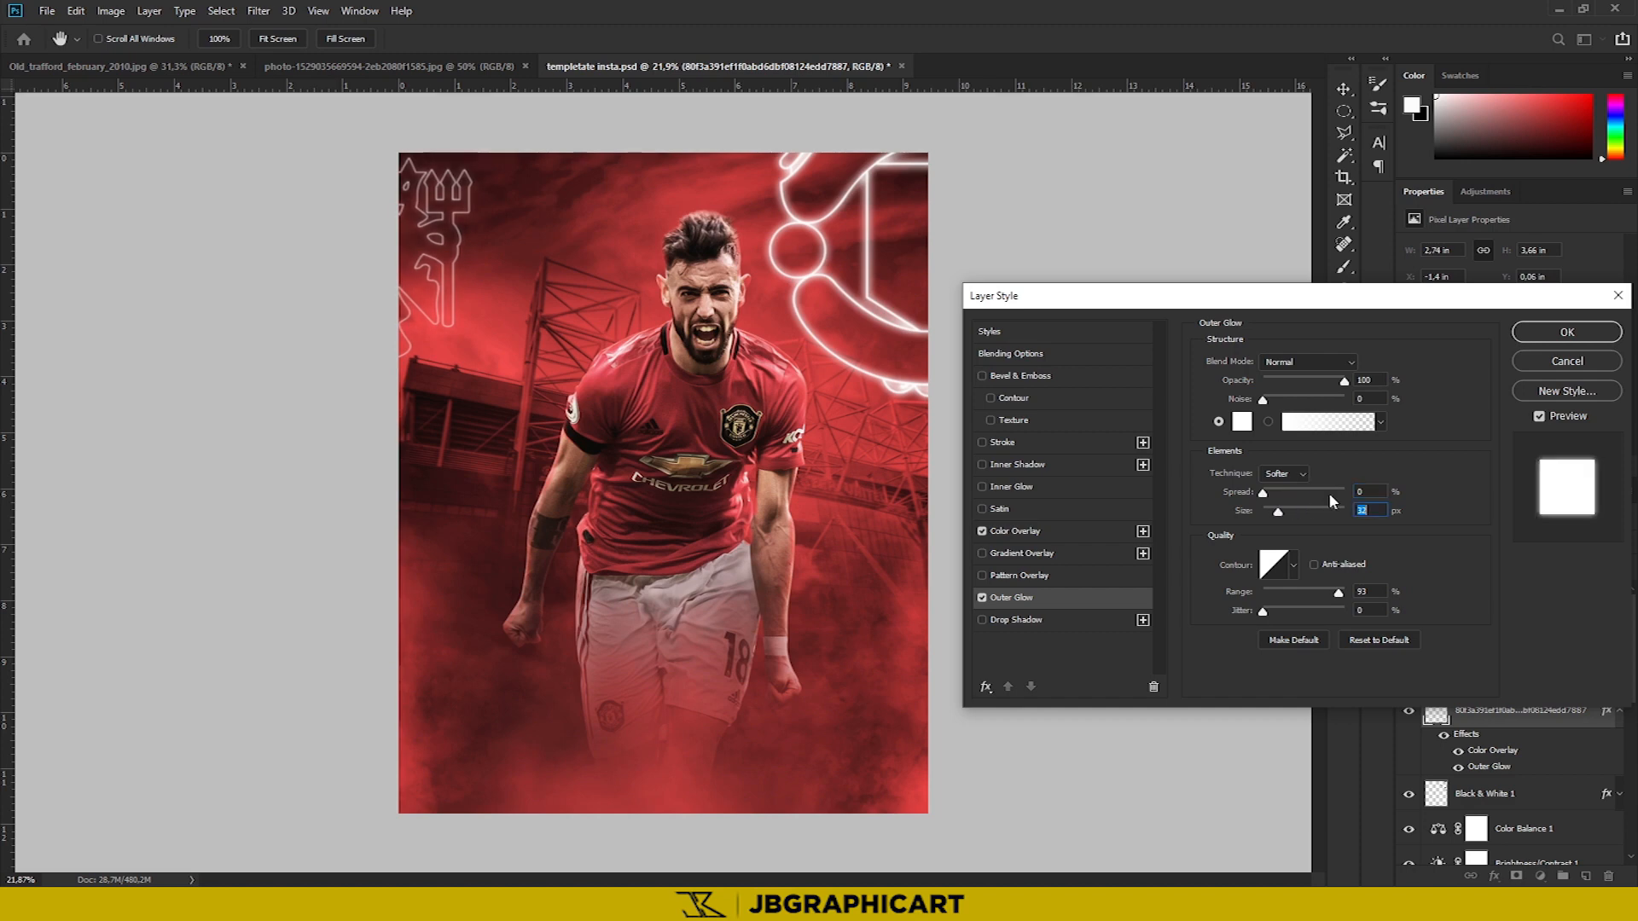
Fine-tune the emblem's Outer Glow to 2% spread and a size of about 20 px
key("BackSpace")
left_click_drag(1293, 509, 1279, 519)
type("1")
scroll(423, 203, "down", 1)
scroll(426, 203, "up", 1)
scroll(290, 169, "down", 1)
scroll(351, 247, "up", 6)
mouse_move(1265, 493)
left_mouse_down()
mouse_move(1242, 492)
mouse_move(1284, 517)
mouse_move(1269, 517)
left_mouse_up()
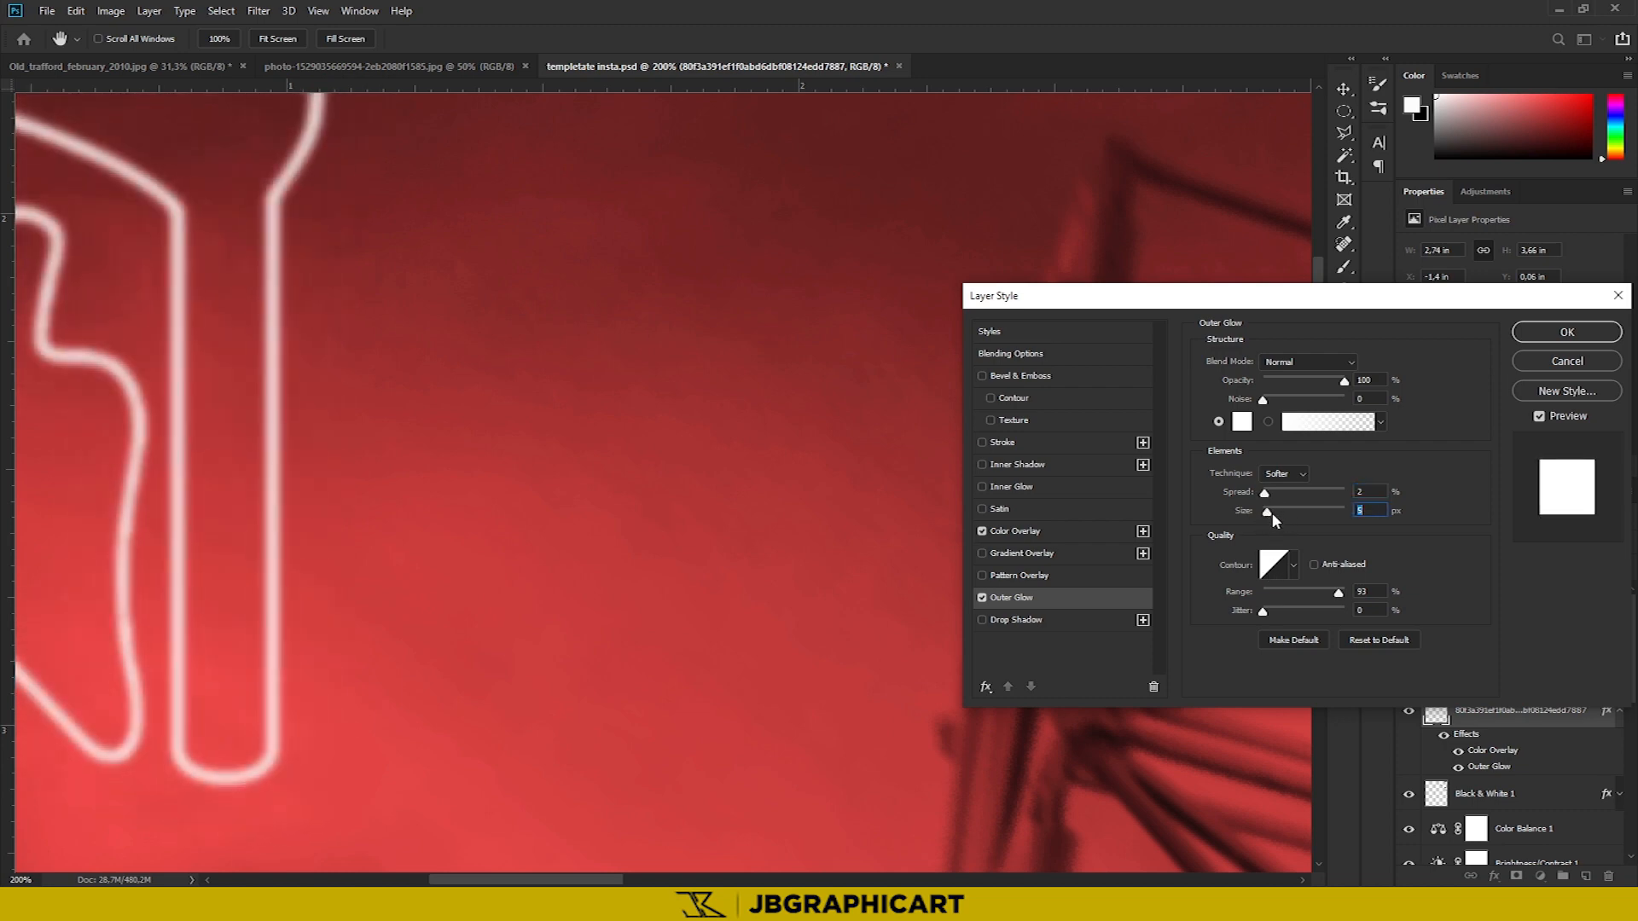
type("20")
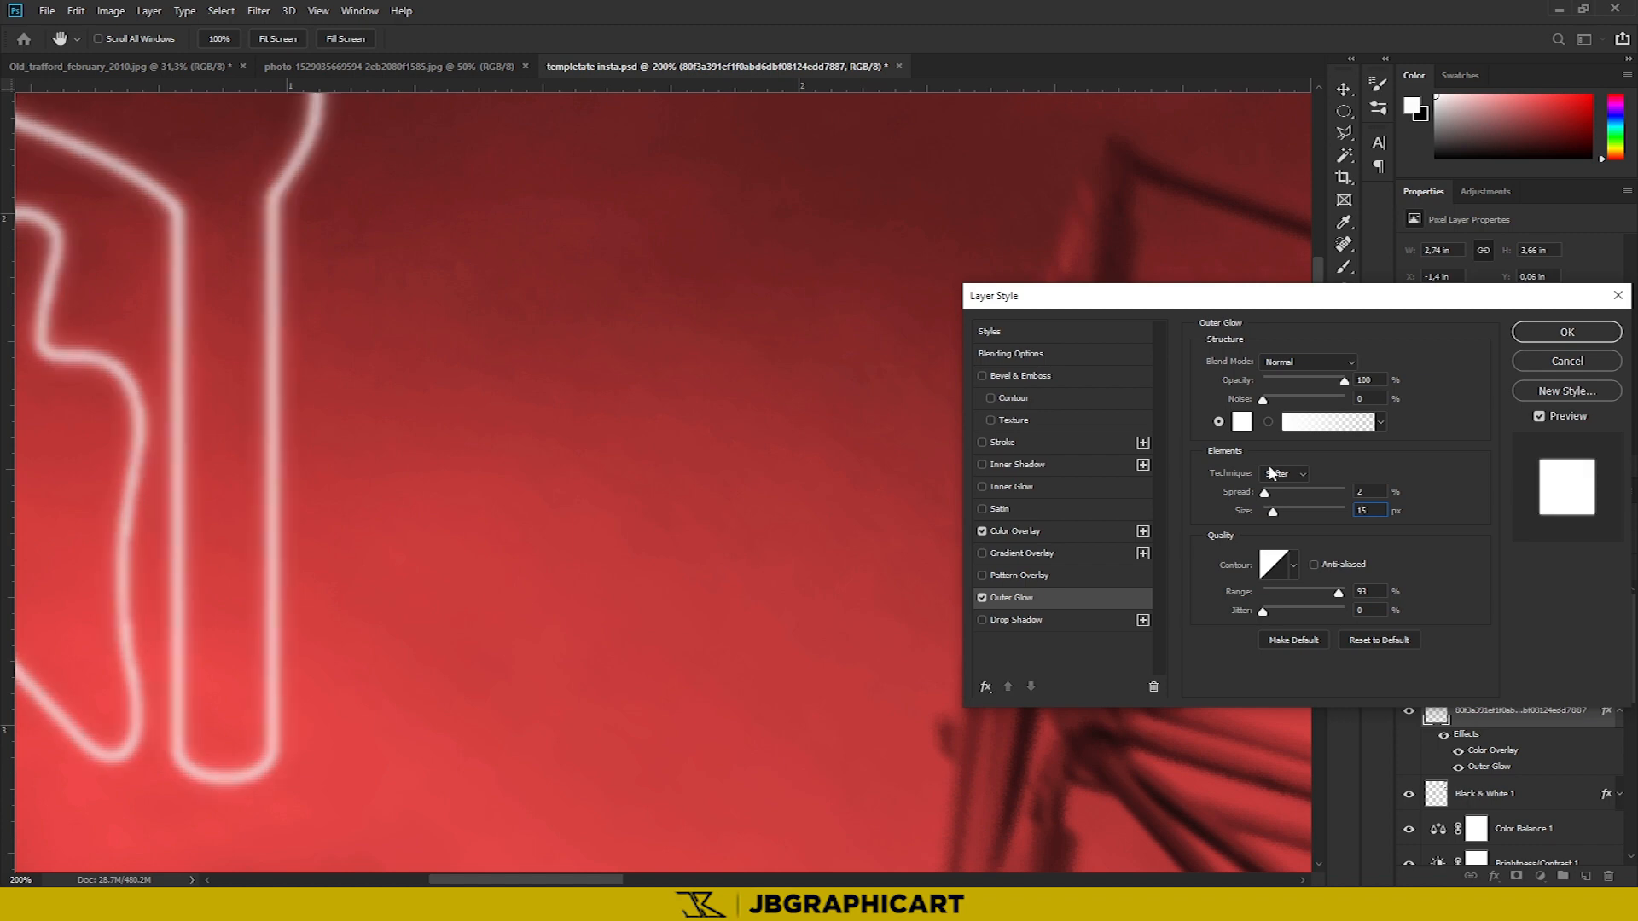
left_click_drag(1274, 513, 1277, 522)
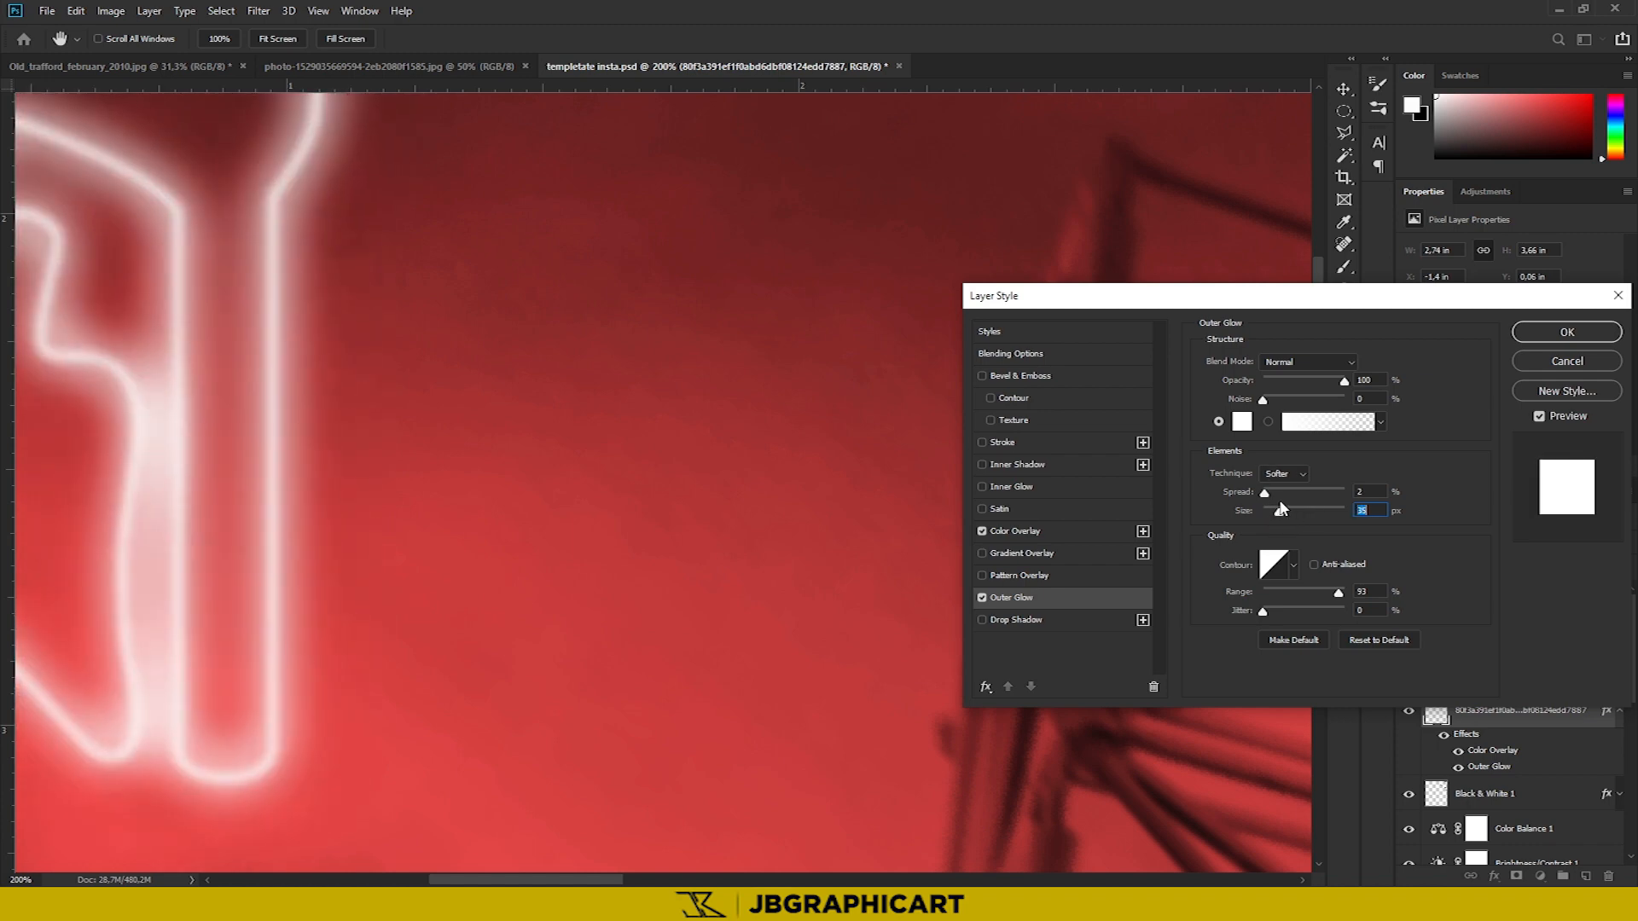
key("Up")
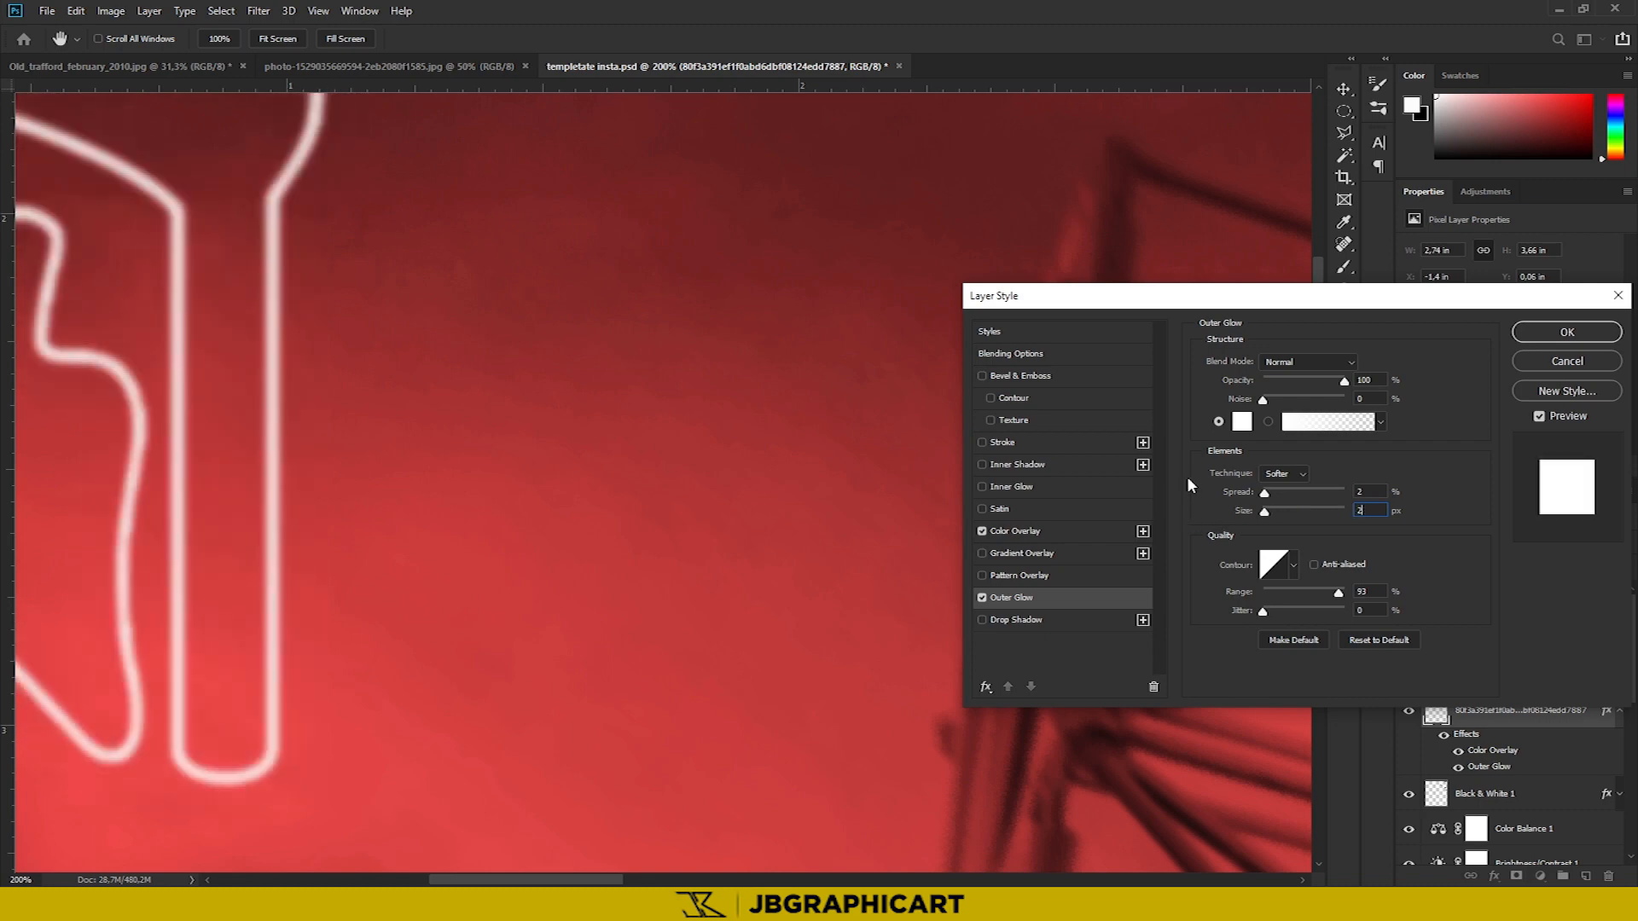
key("Return")
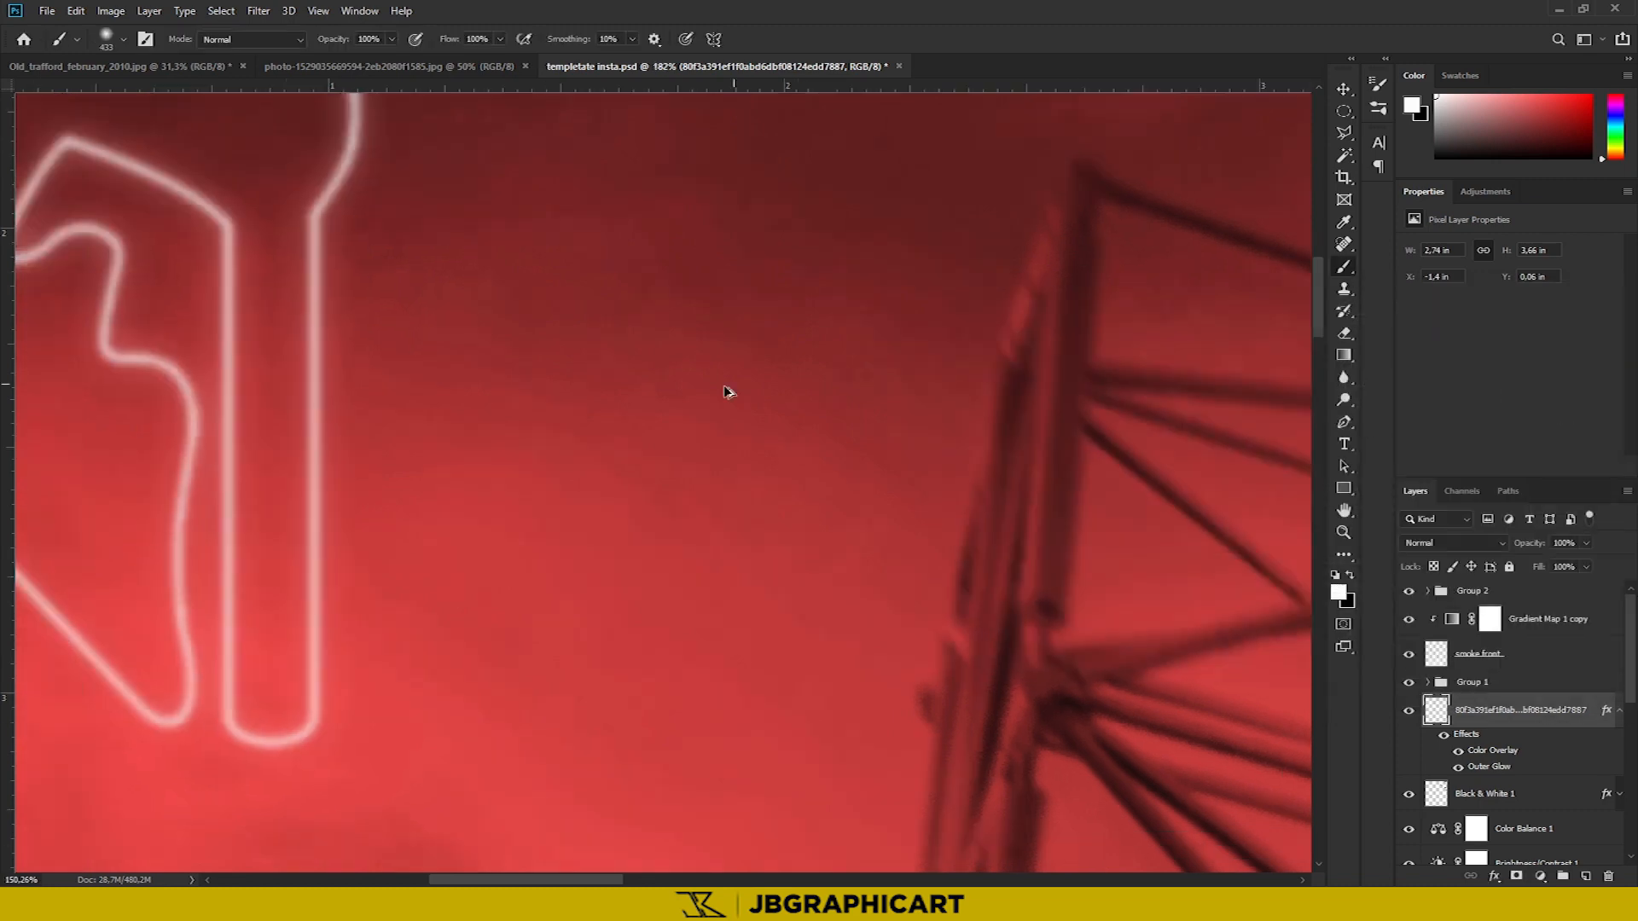
Enlarge the devil emblem to about 6.19 by 8.27 in and position it behind the player in the poster's upper part
key("ctrl+0")
left_click(1345, 87)
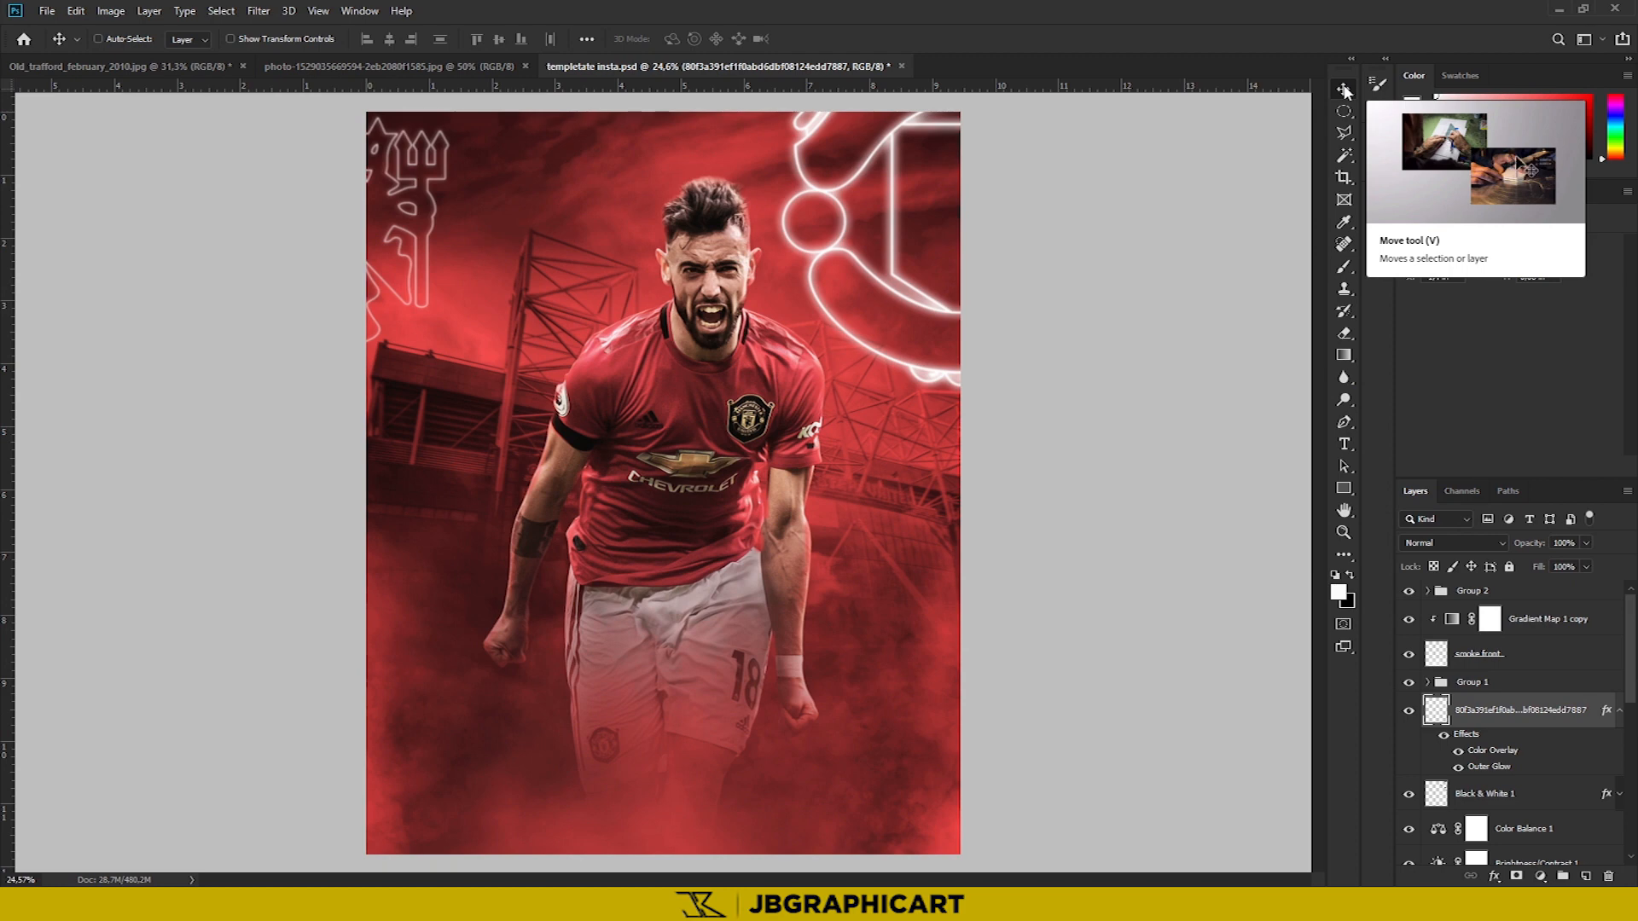
key("ctrl+t")
left_click_drag(450, 228, 666, 231)
left_click_drag(573, 309, 670, 500)
left_click_drag(721, 247, 721, 203)
left_click(819, 39)
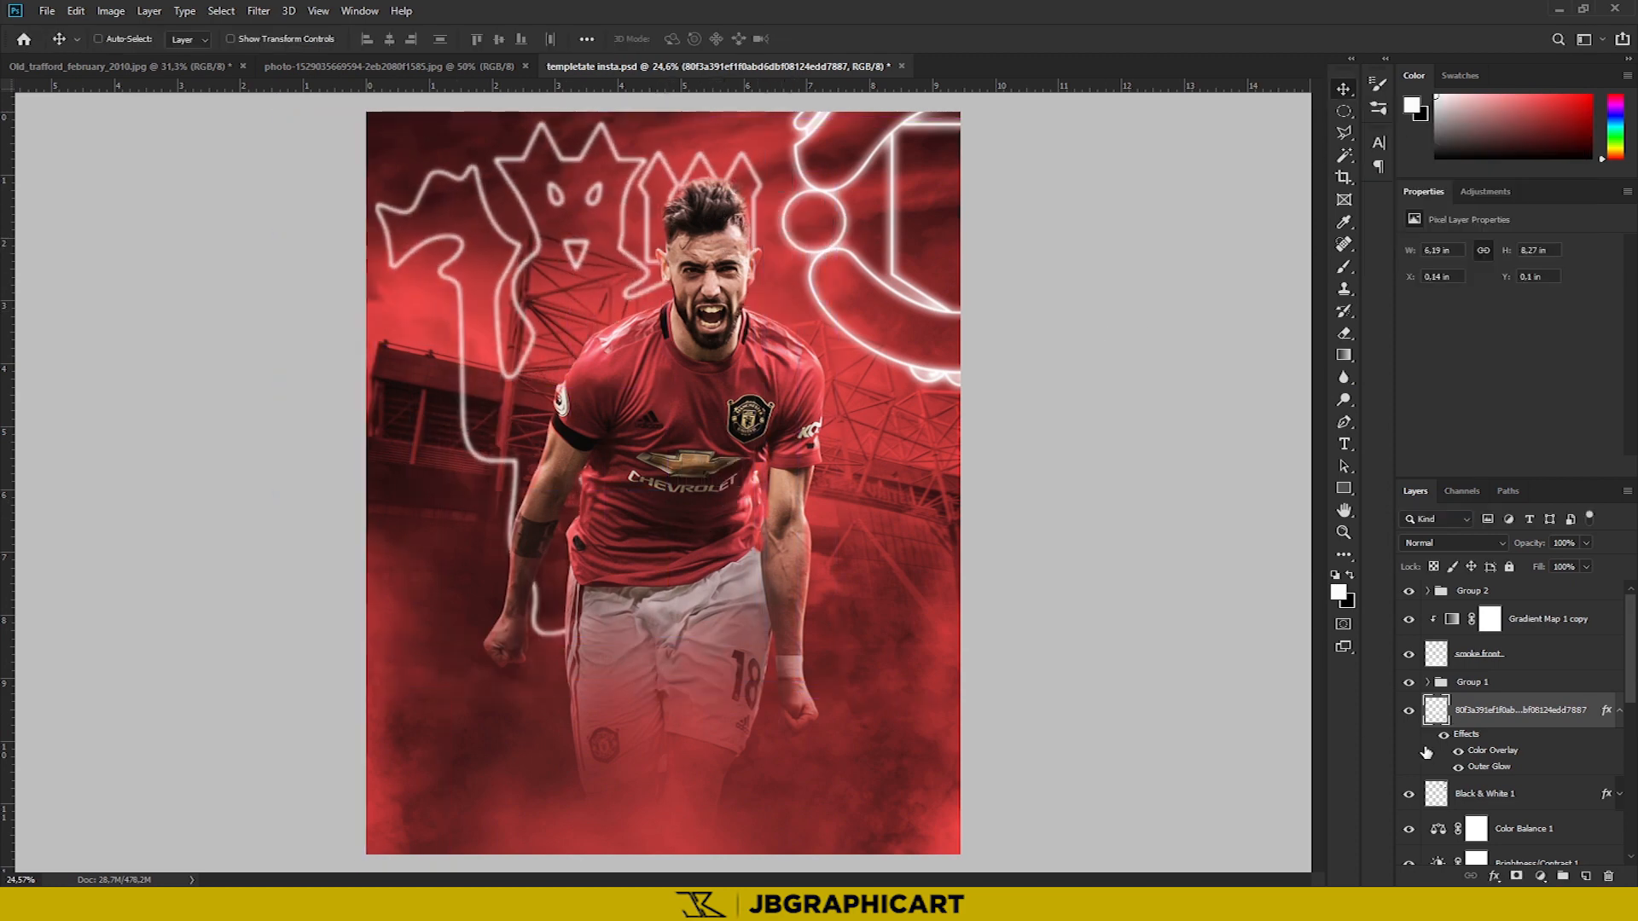
Hide the glowing crest layer to isolate the devil emblem behind the player
left_click(1408, 794)
key("Delete")
left_click(1409, 711)
key("ctrl+z")
Set the devil emblem to Overlay blend mode at 47% opacity with its layer effects hidden
left_click(1453, 542)
left_click(1451, 669)
left_click(1444, 735)
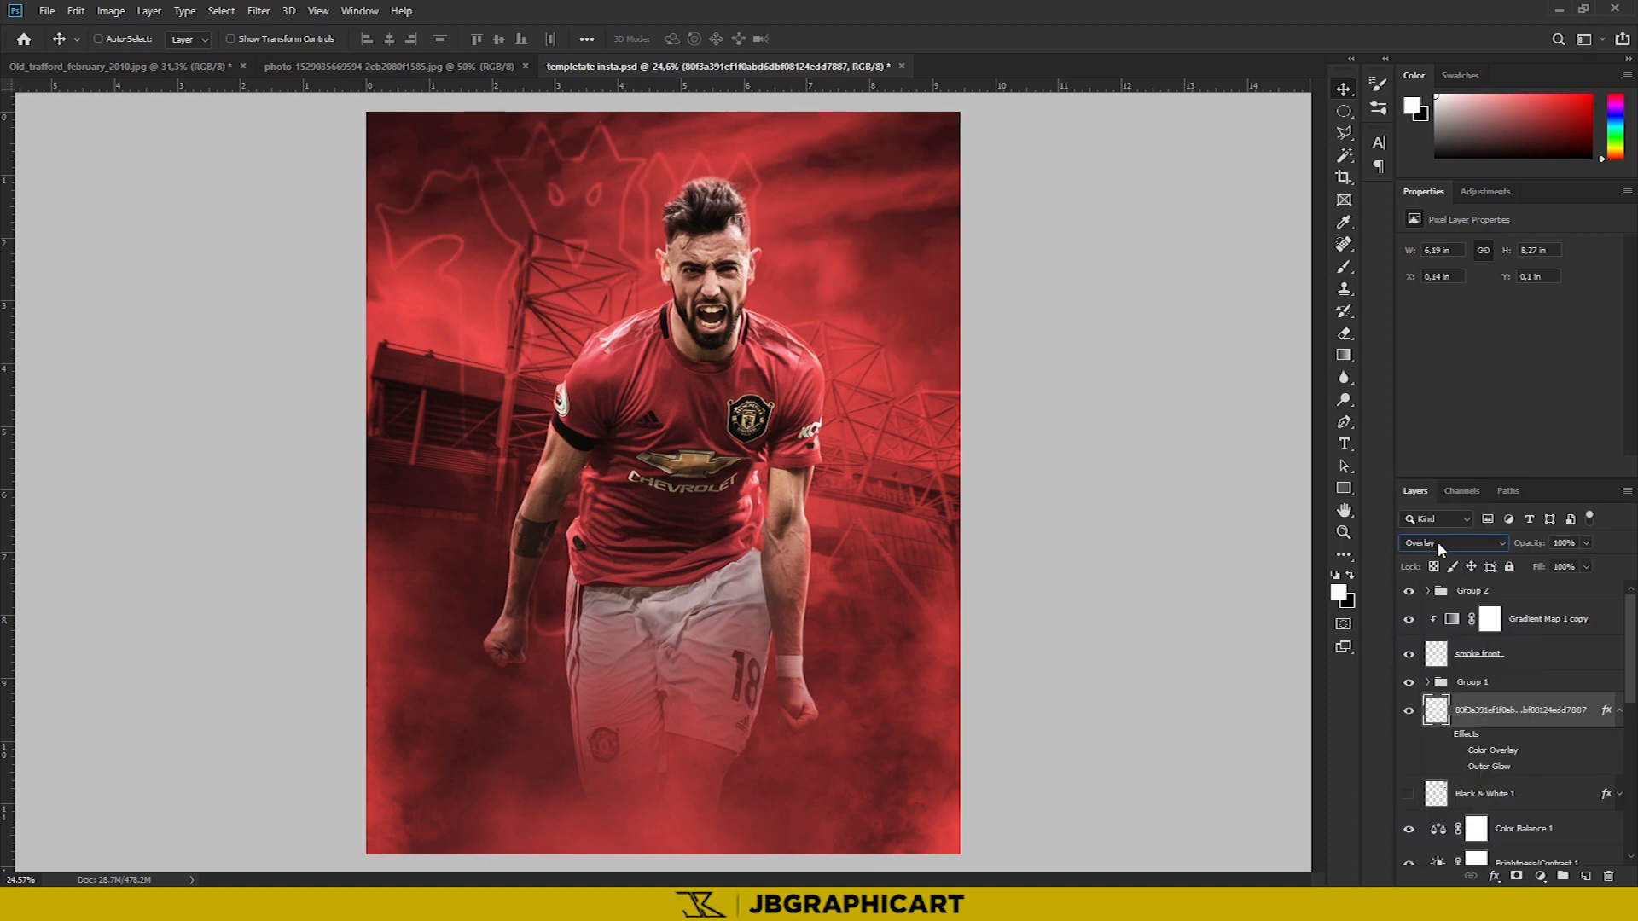
left_click(1444, 546)
left_click(1450, 617)
left_click(1491, 546)
left_click(1442, 668)
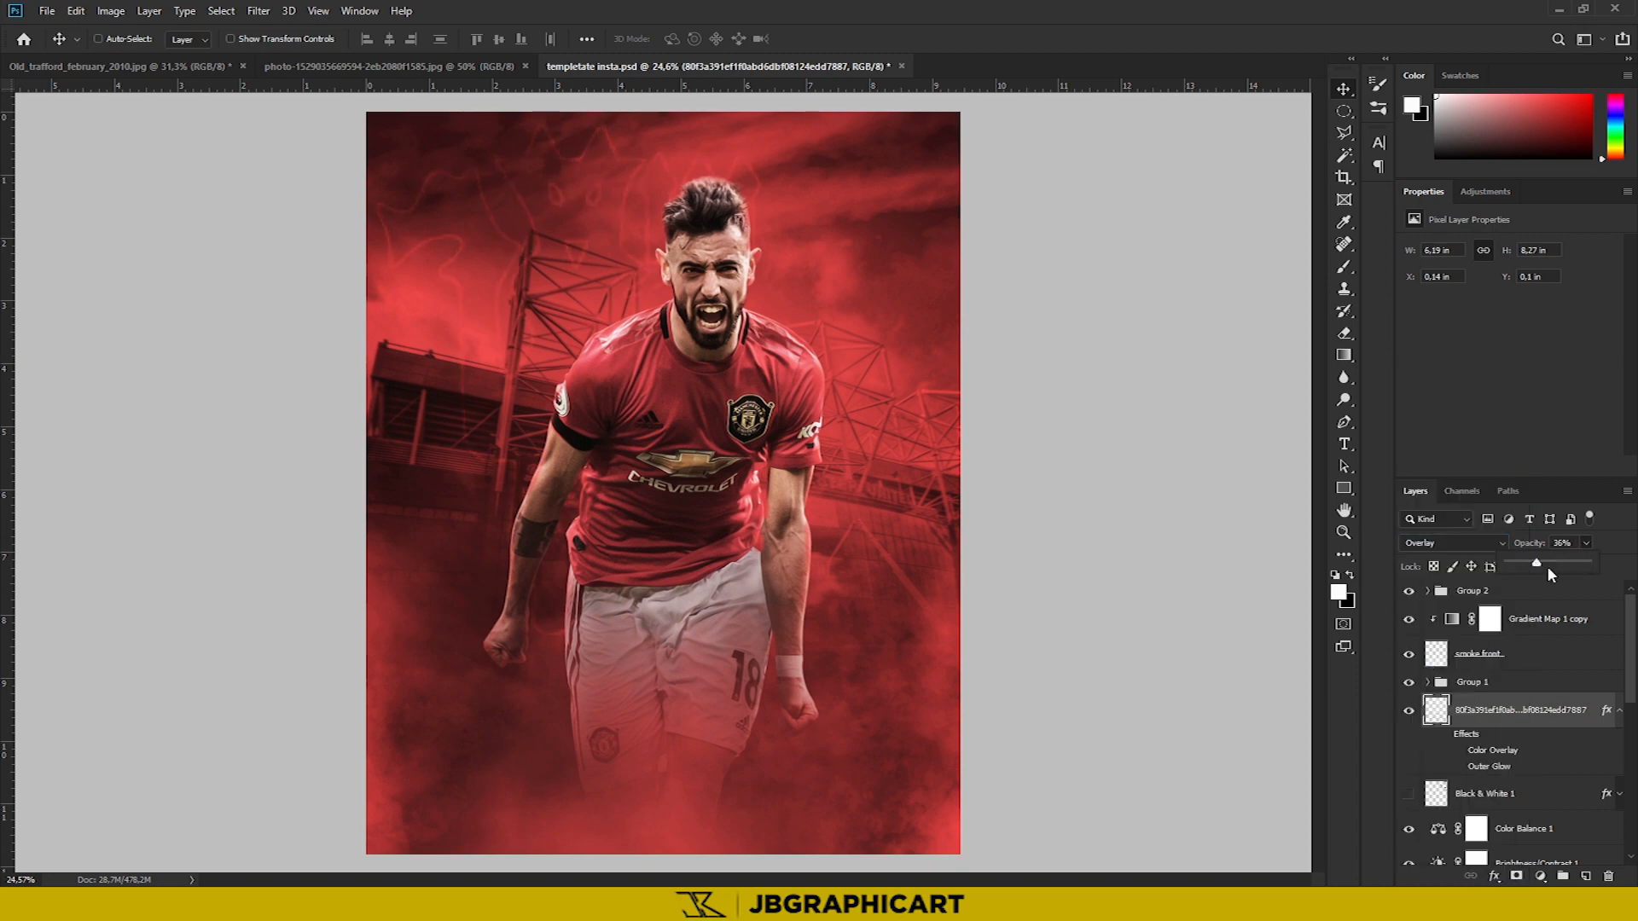
Hide the devil emblem layer, keeping the crest outline in the poster's corner
scroll(1097, 241, "down", 3)
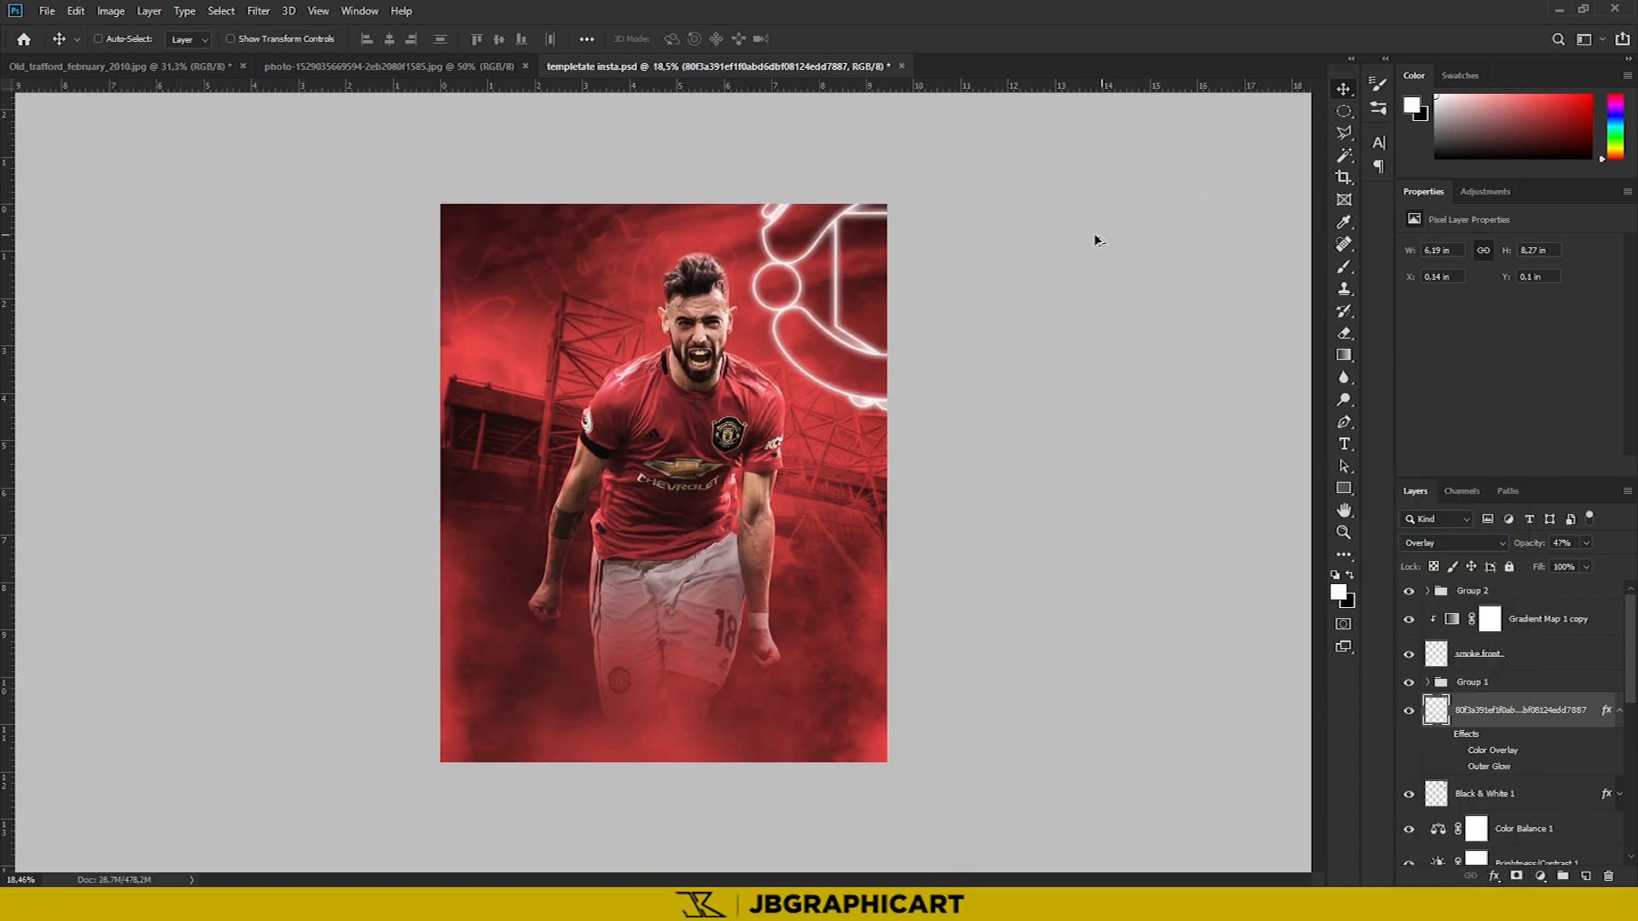
scroll(937, 374, "up", 4)
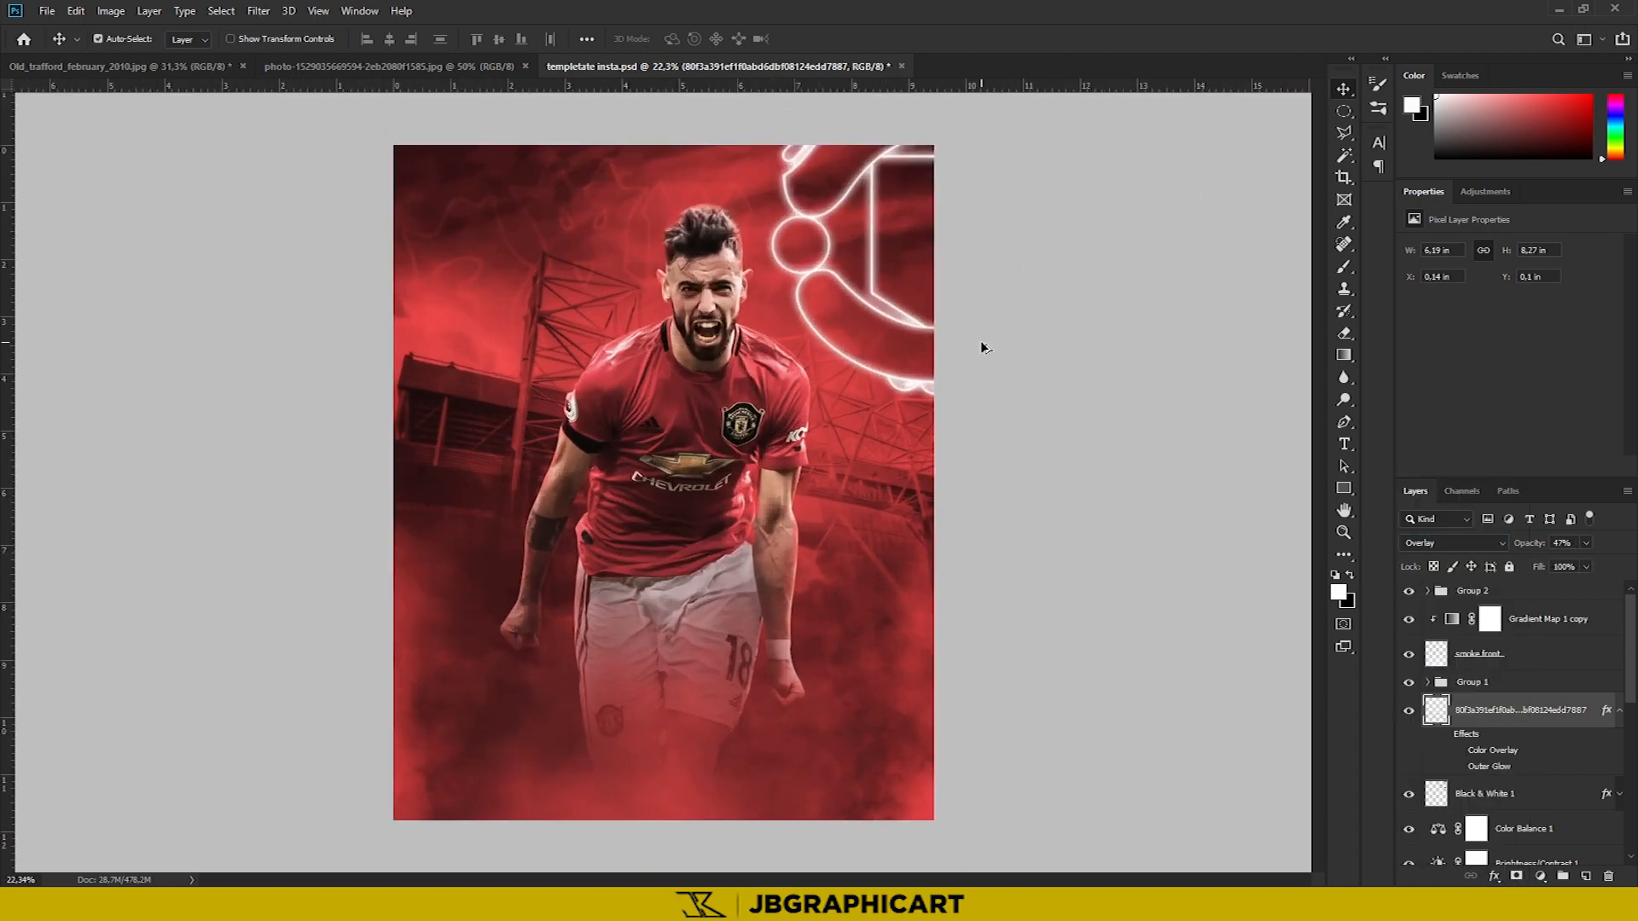
left_click(1411, 712)
left_click(1484, 740)
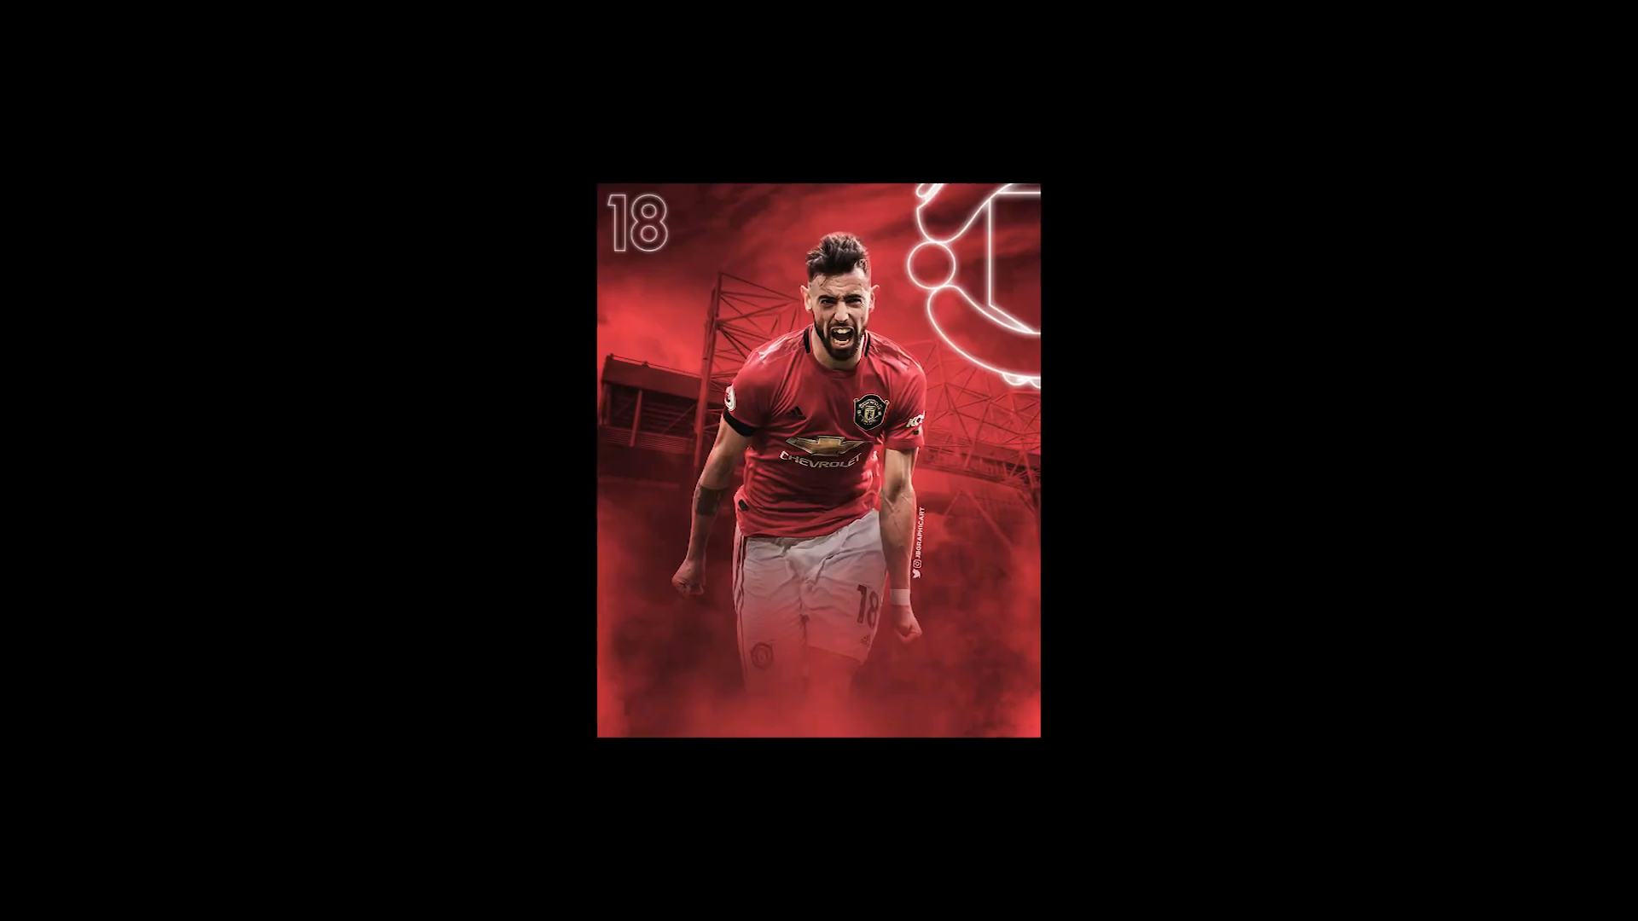